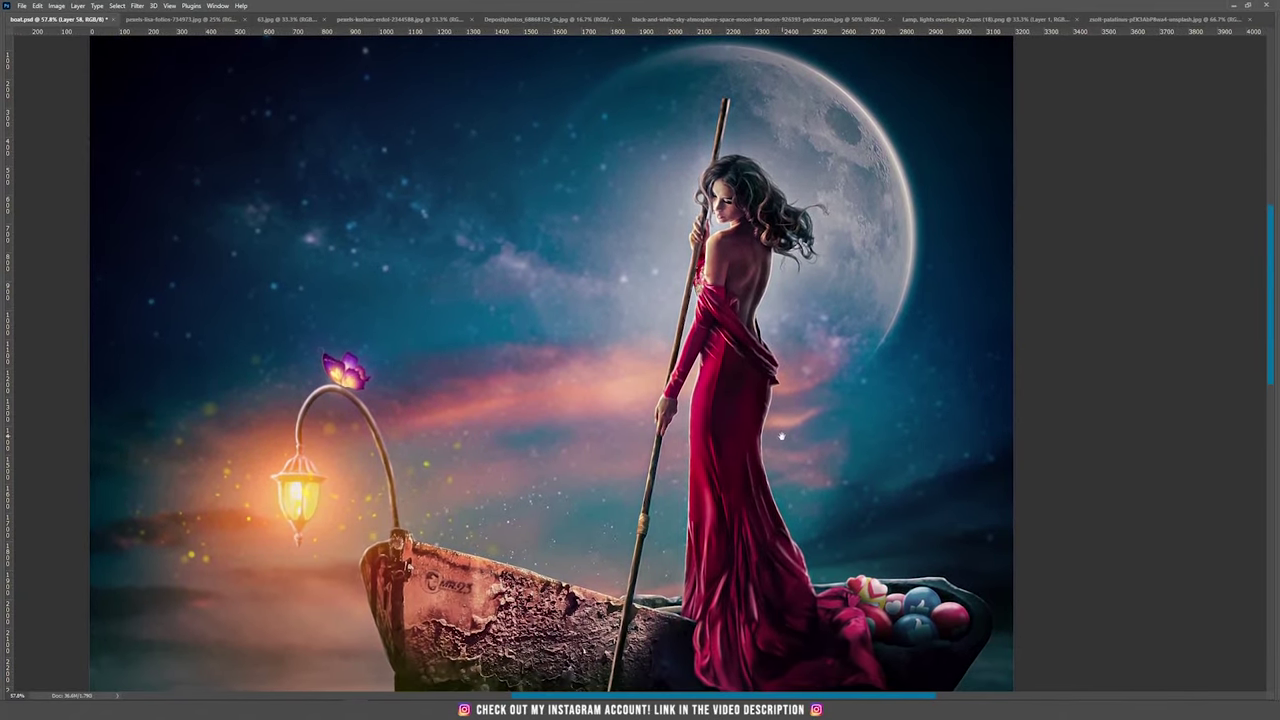
Inspect the finished composite from the starry sky and moon to the woman in the boat, and the bare sea background
left_click_drag(728, 467, 717, 297)
left_click_drag(719, 465, 715, 243)
scroll(714, 243, "up", 10)
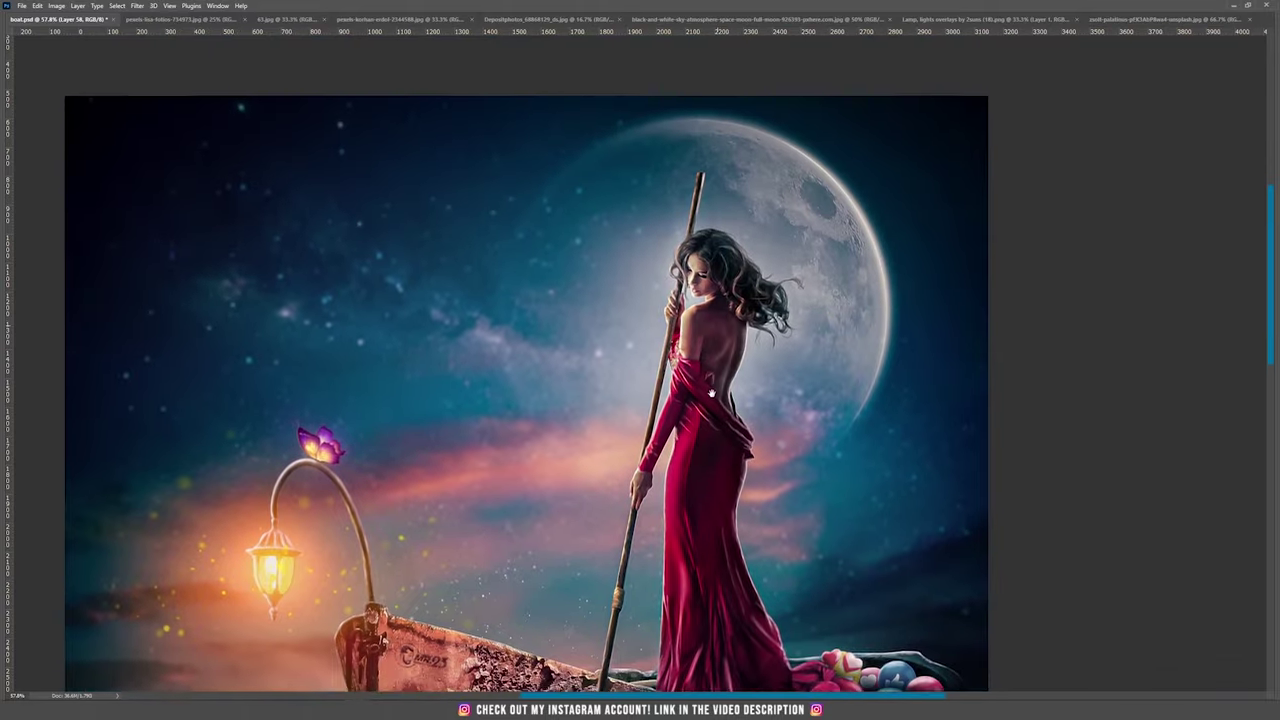
left_click_drag(712, 393, 740, 326)
left_click_drag(786, 444, 715, 310)
key("ctrl+0")
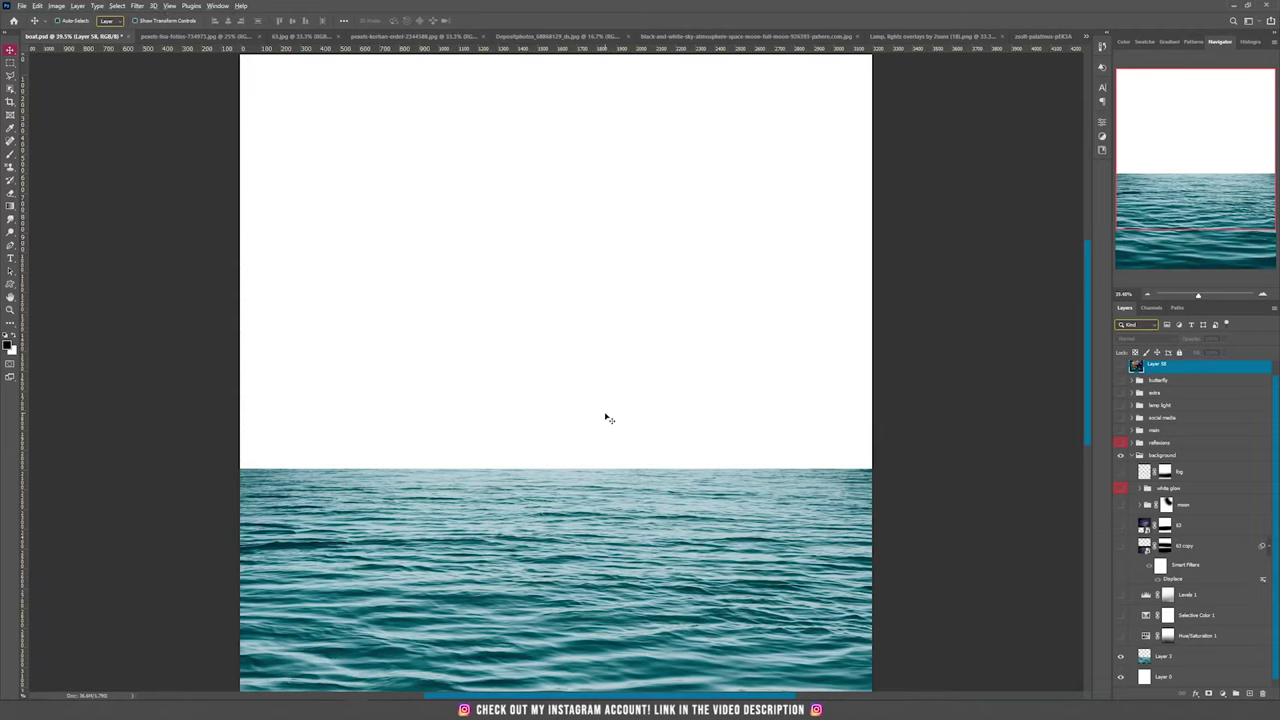
scroll(605, 418, "down", 2)
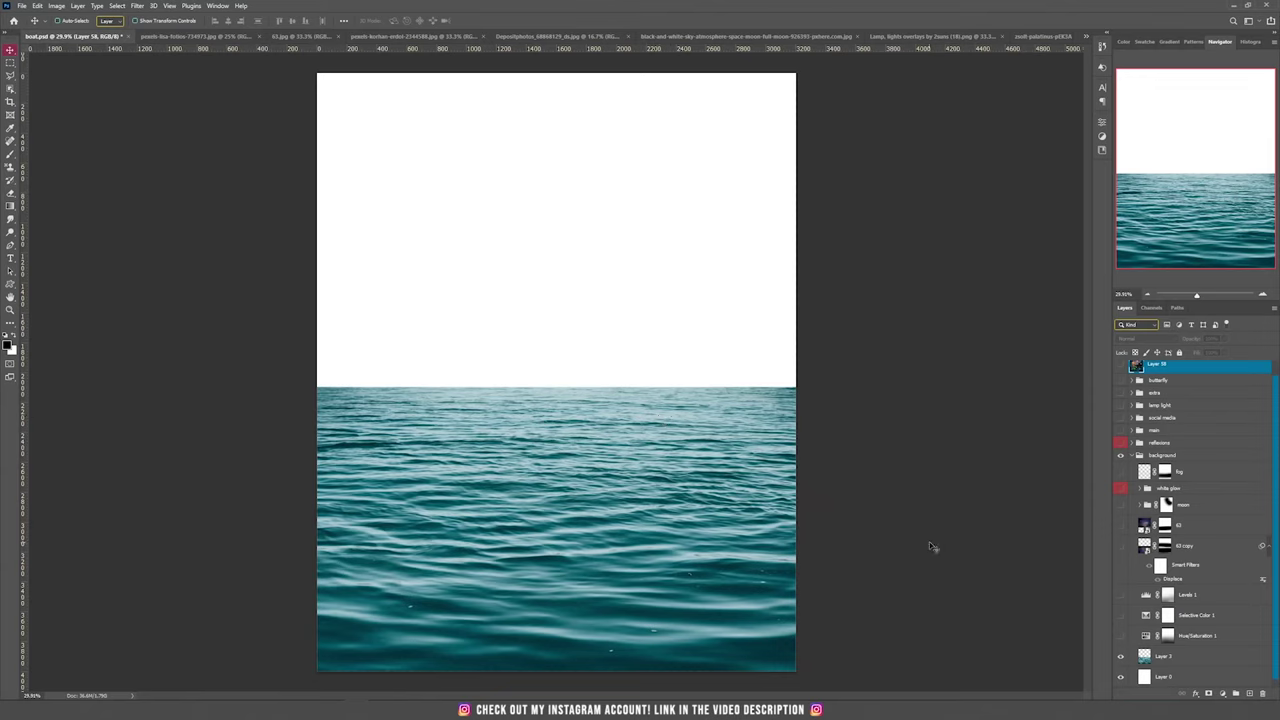
Make the Hue/Saturation 1 and Selective Color 1 adjustment layers visible above the sea
left_click(1193, 638)
left_click(1146, 636)
left_click(1145, 617)
left_click(1120, 615)
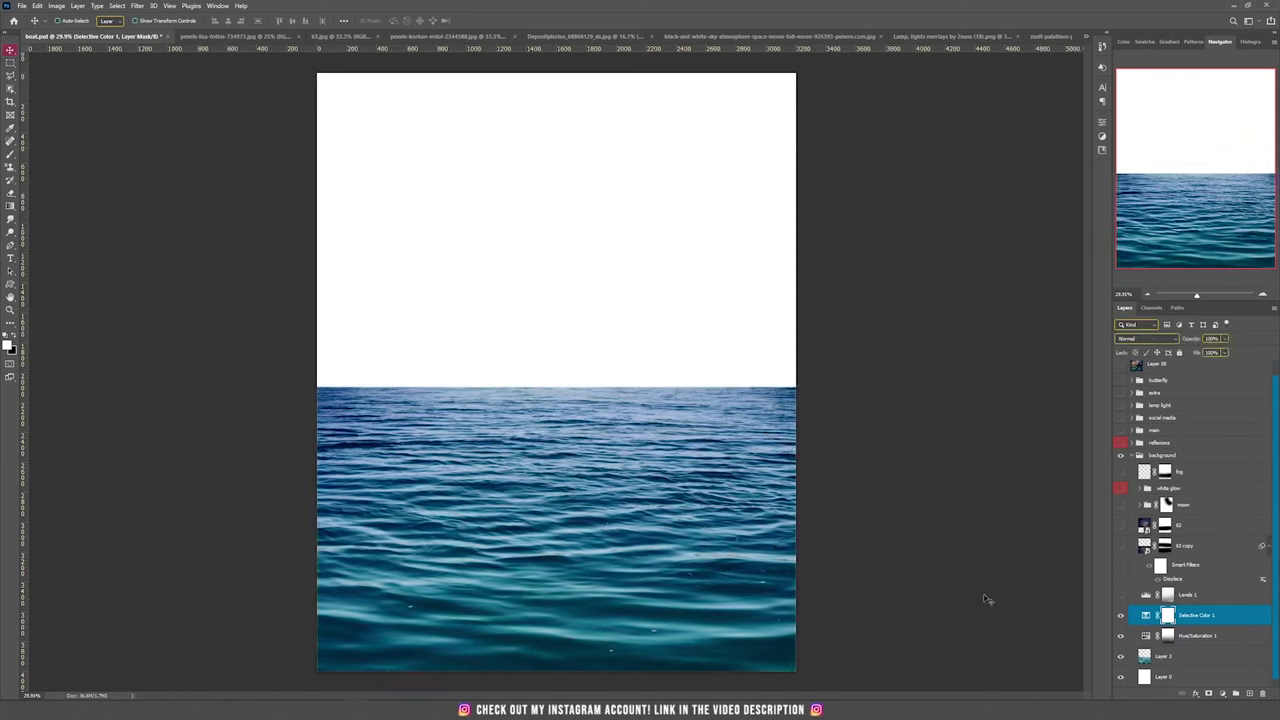
Open the Selective Color 1 adjustment settings to review its Neutrals values
left_click(1146, 616)
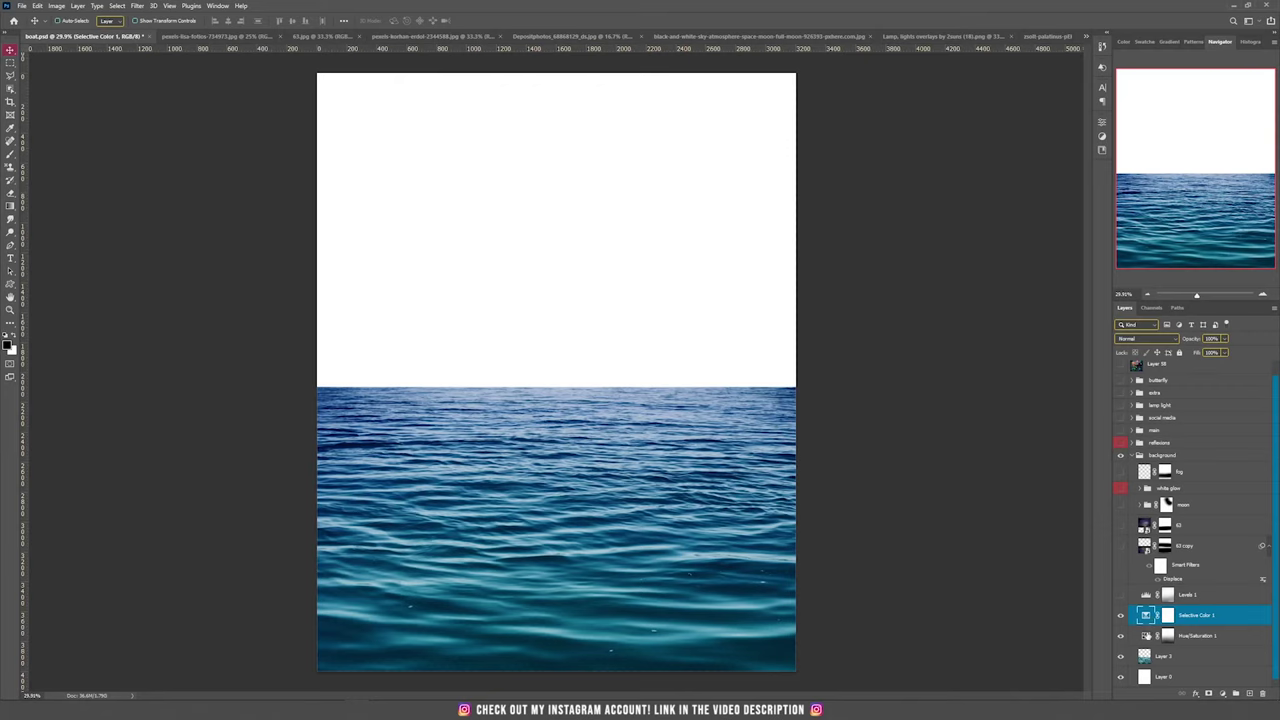
left_click(1167, 615)
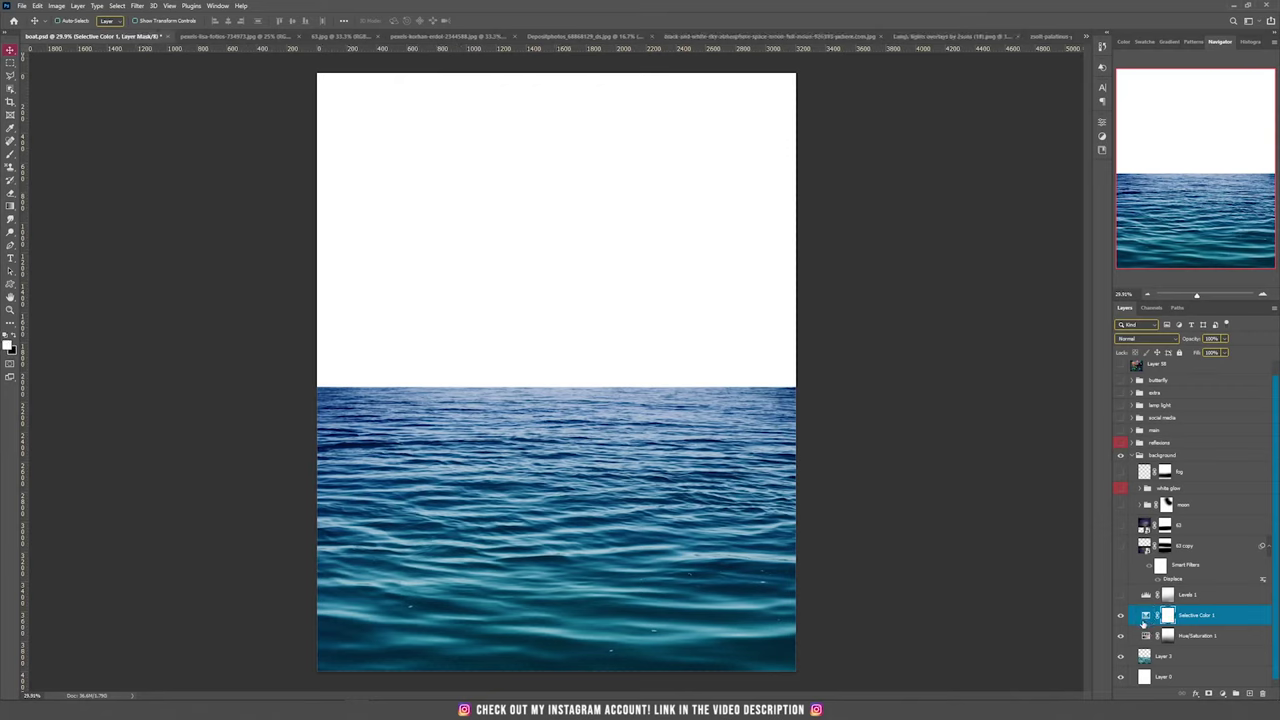
scroll(1143, 622, "up", 1)
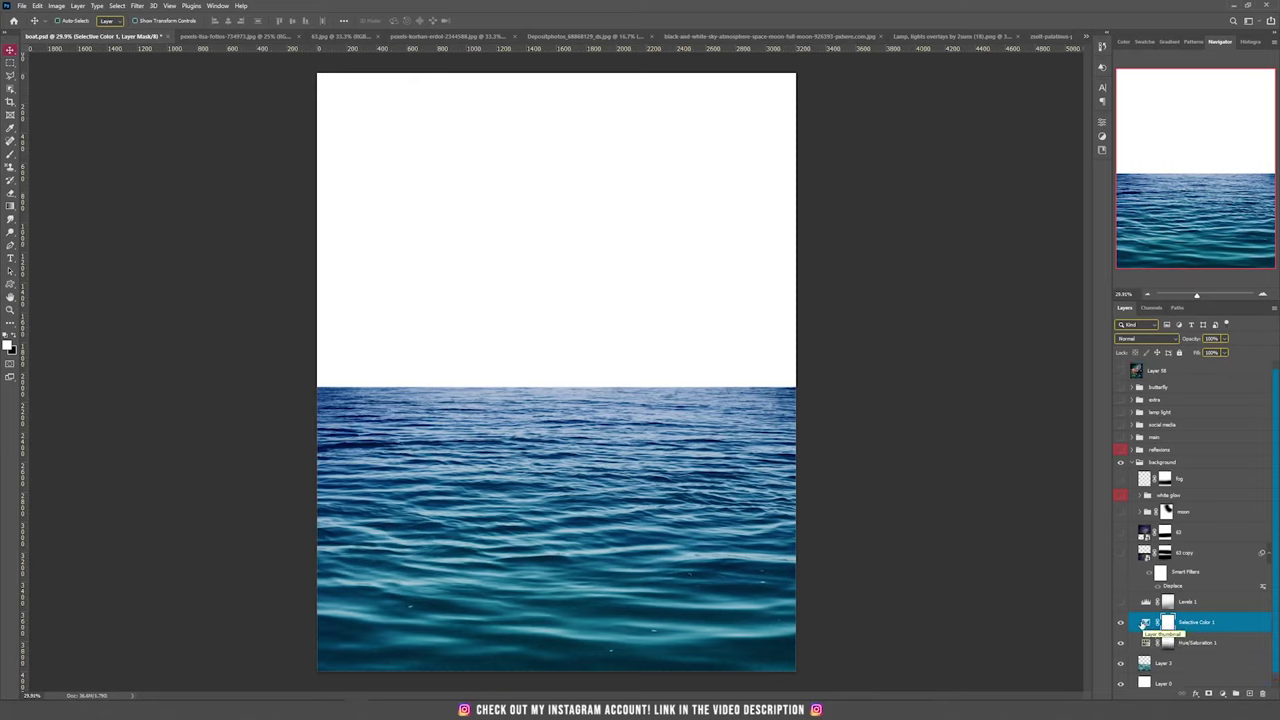
double_click(1145, 622)
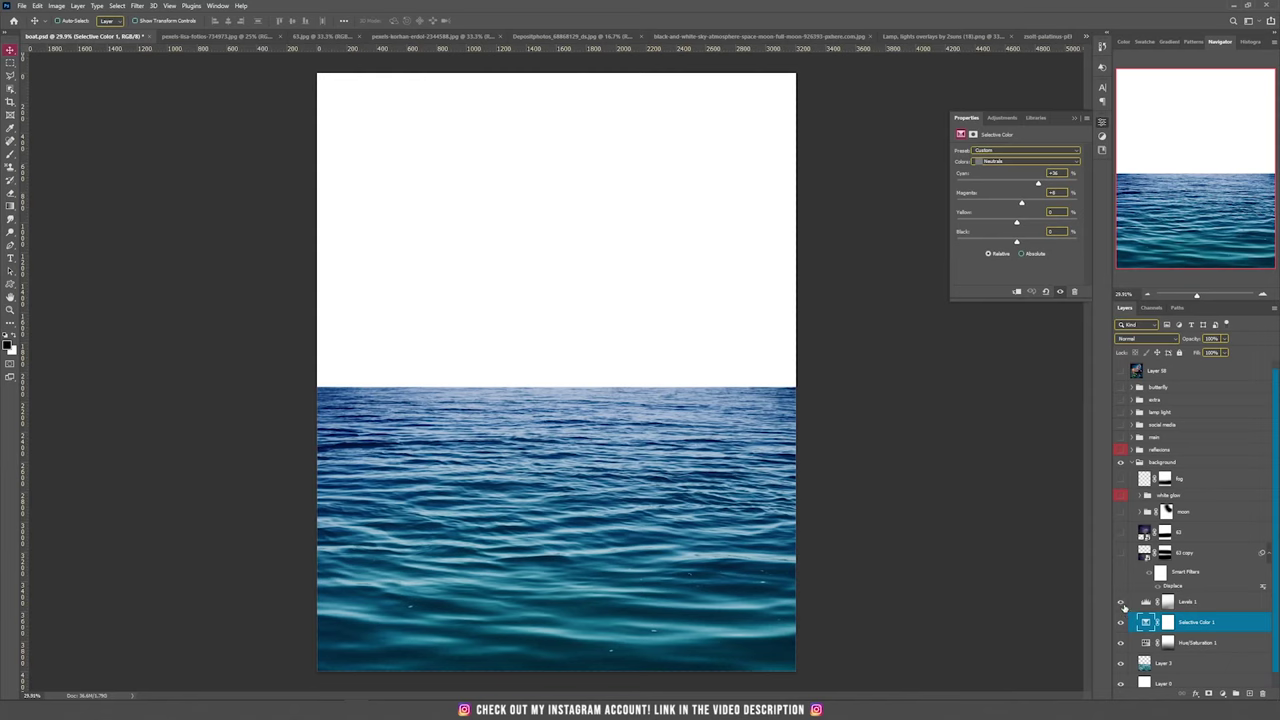
Show the Levels 1 adjustment layer, try a different output level, and undo the change
left_click(1121, 602)
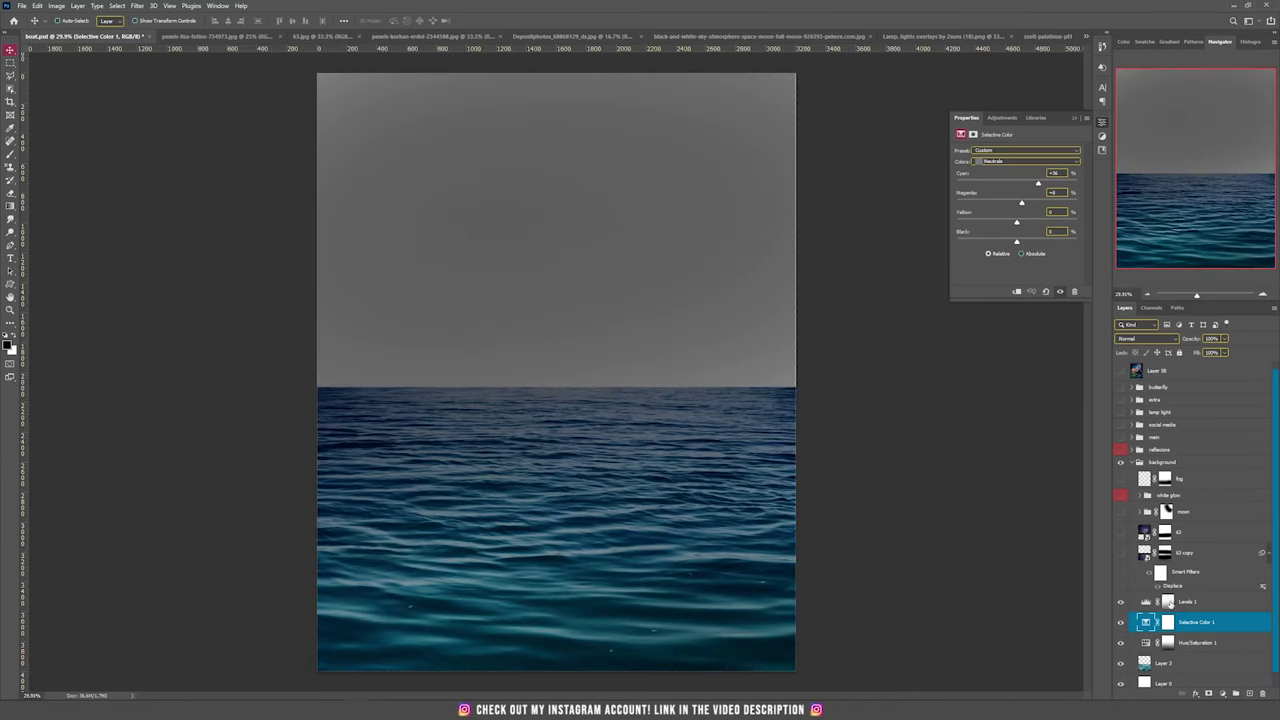
left_click(1148, 603)
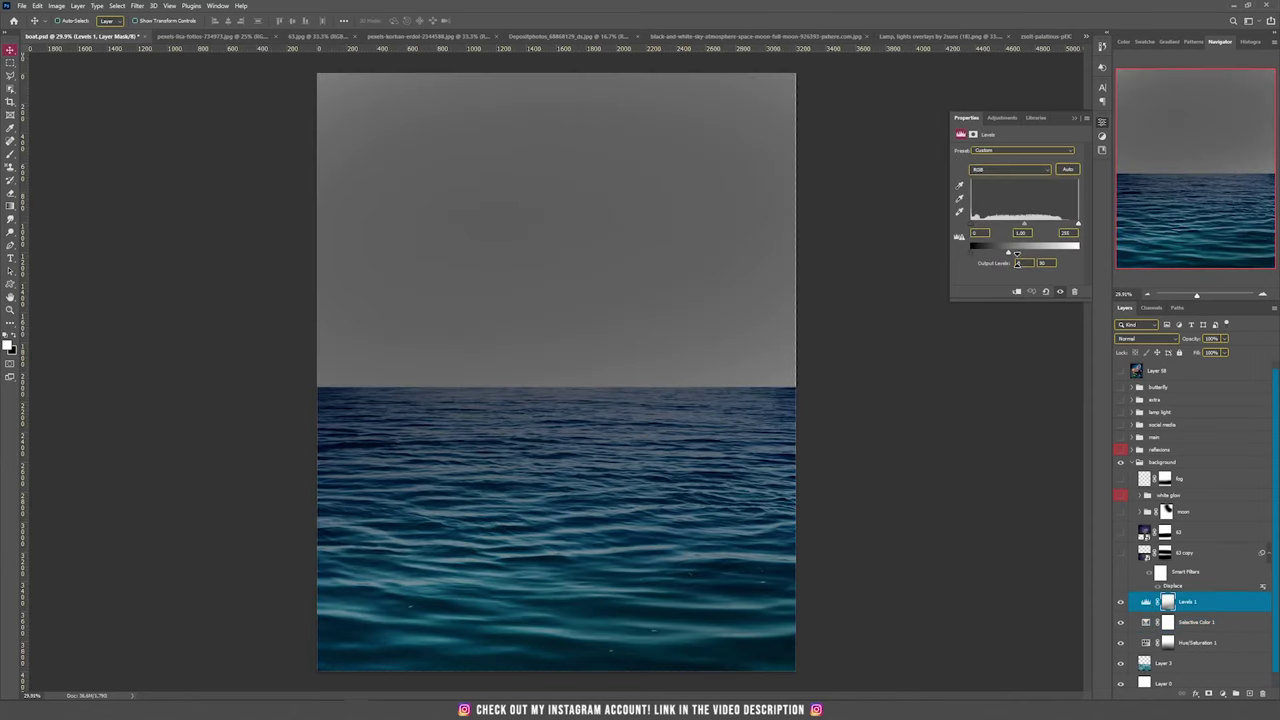
mouse_move(1012, 258)
left_mouse_down()
mouse_move(1076, 257)
mouse_move(1004, 257)
left_mouse_up()
key("ctrl+z")
Show the 63 sky layer and compare its horizon blend with the layer mask off and on
left_click(1164, 556)
left_click(1120, 532)
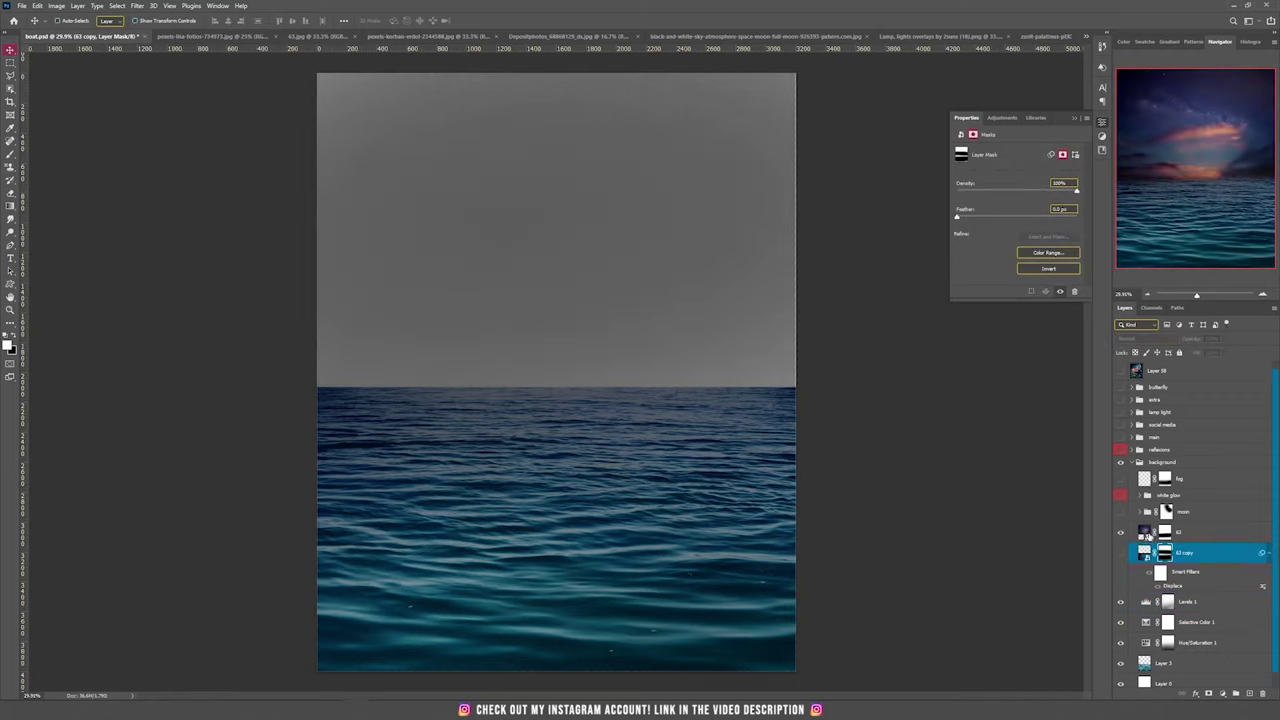
left_click(1165, 531, "shift")
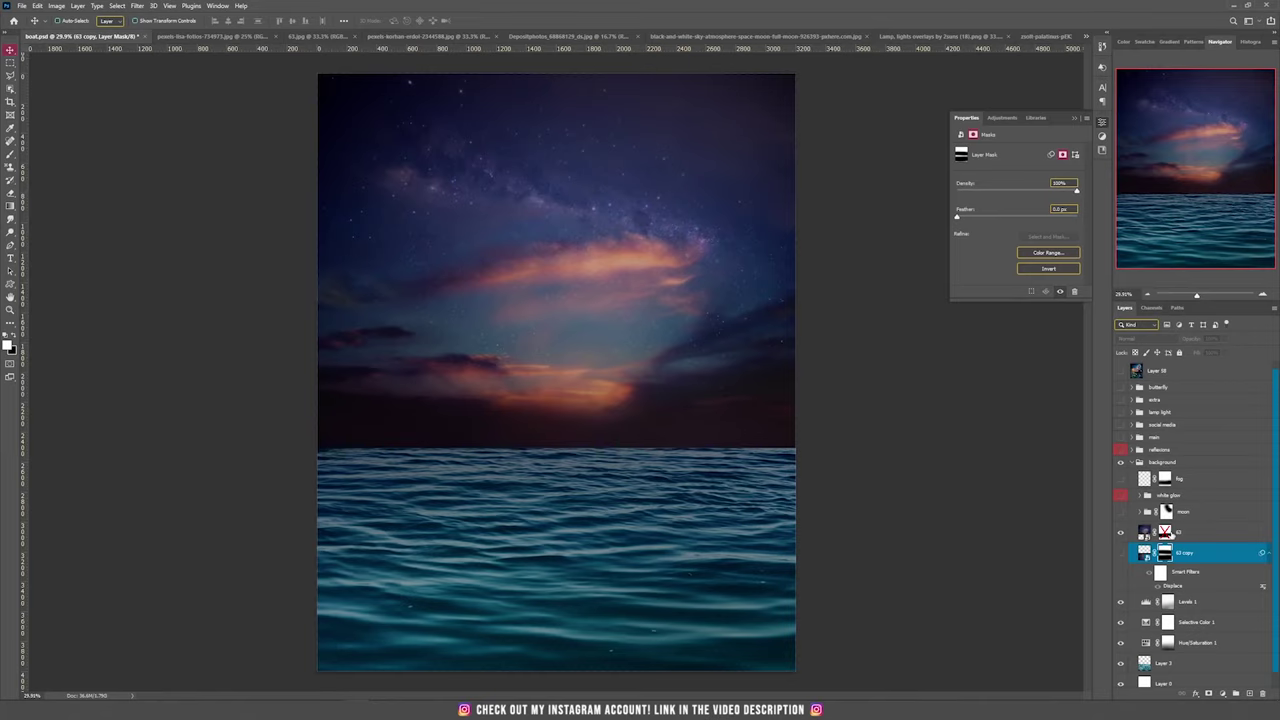
left_click(1165, 531, "shift")
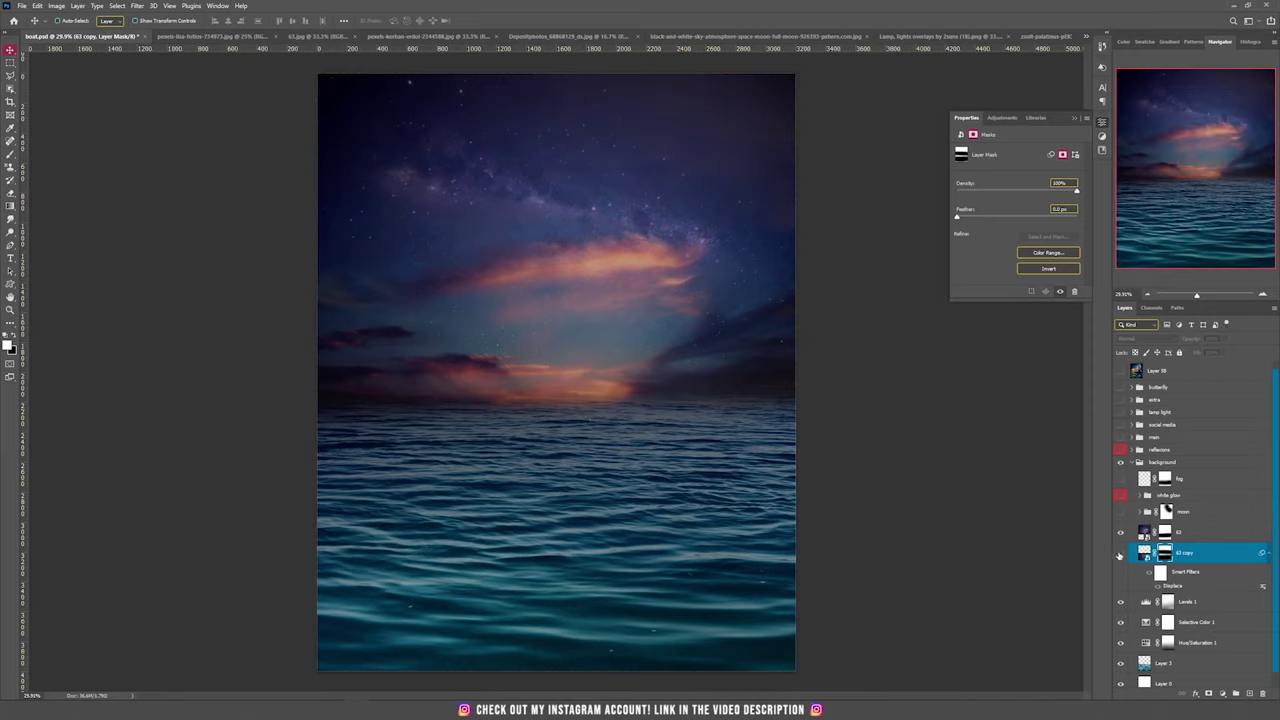
View the mirrored 63 copy layer without its mask and smart filters, try shifting it, and hide it again
left_click(1163, 553, "shift")
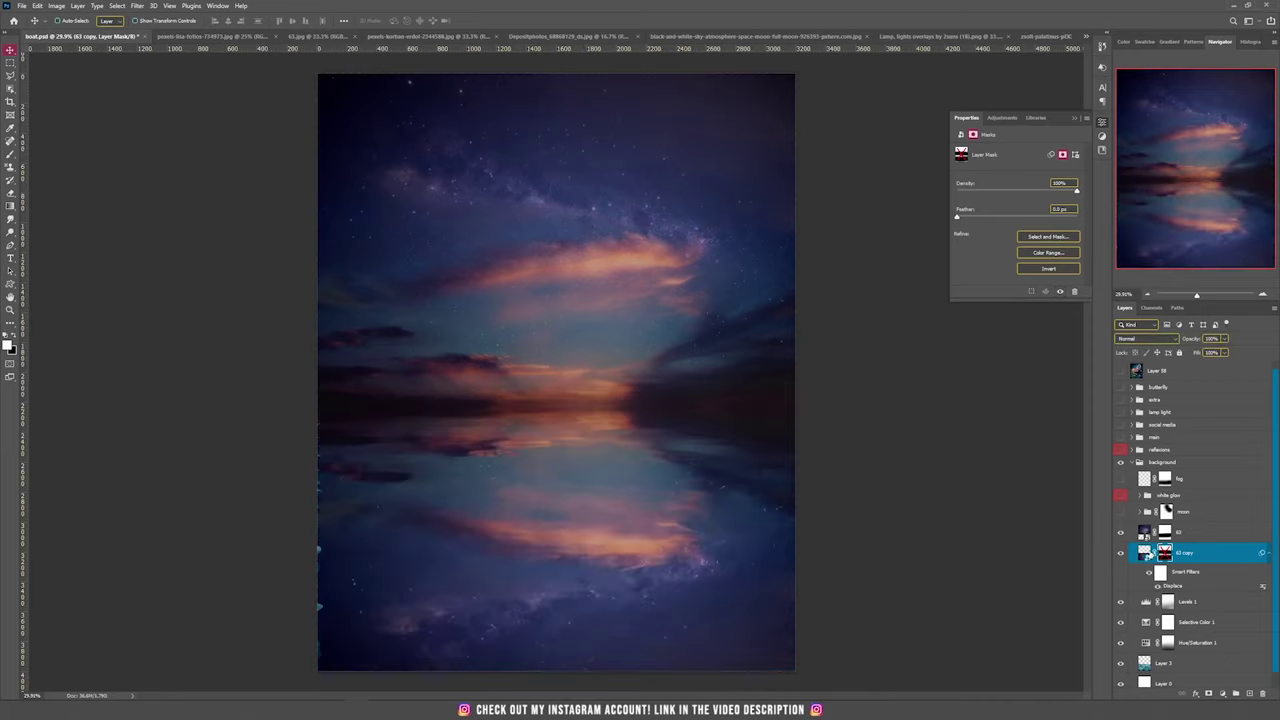
left_click(1145, 553)
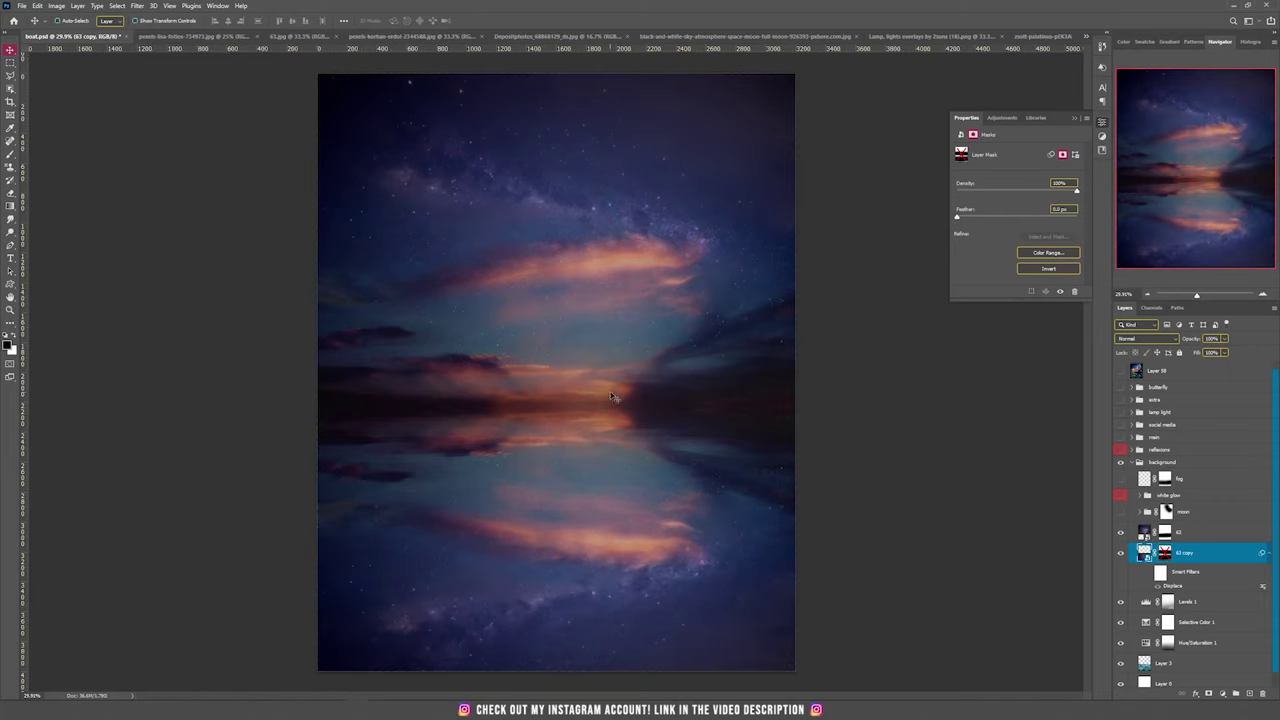
left_click_drag(651, 394, 651, 443)
key("ctrl+z")
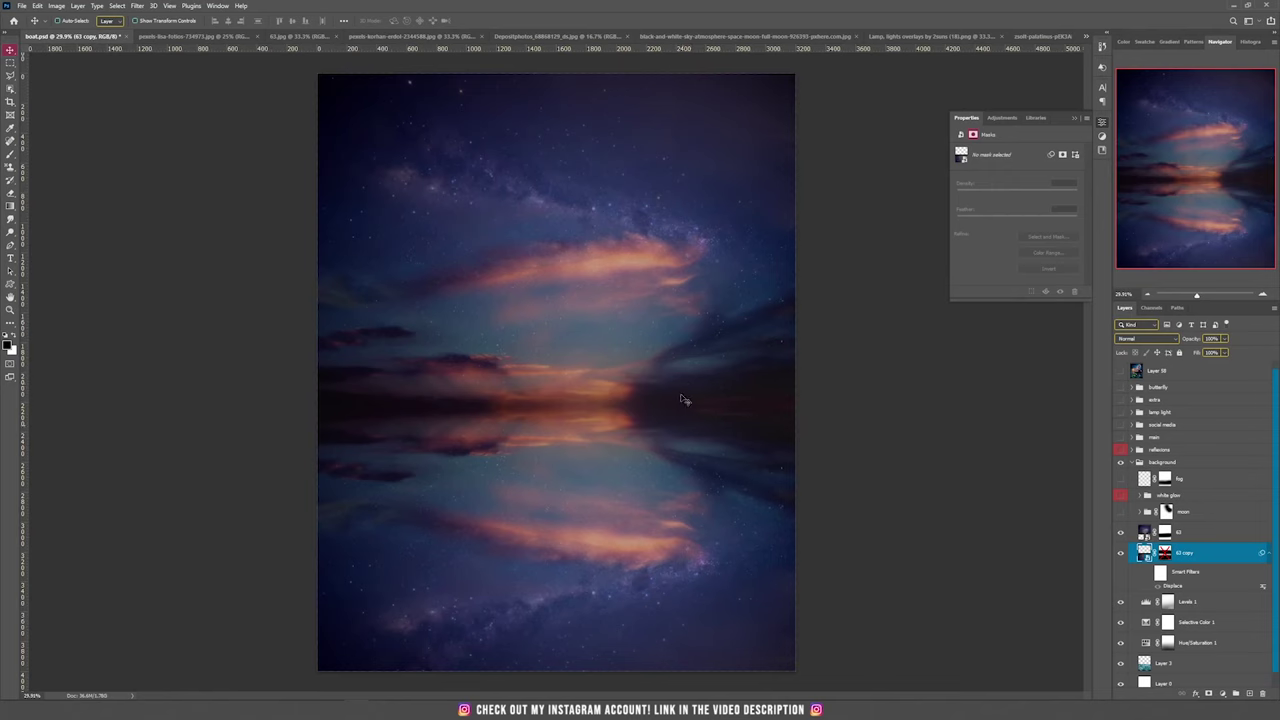
left_click(1120, 553)
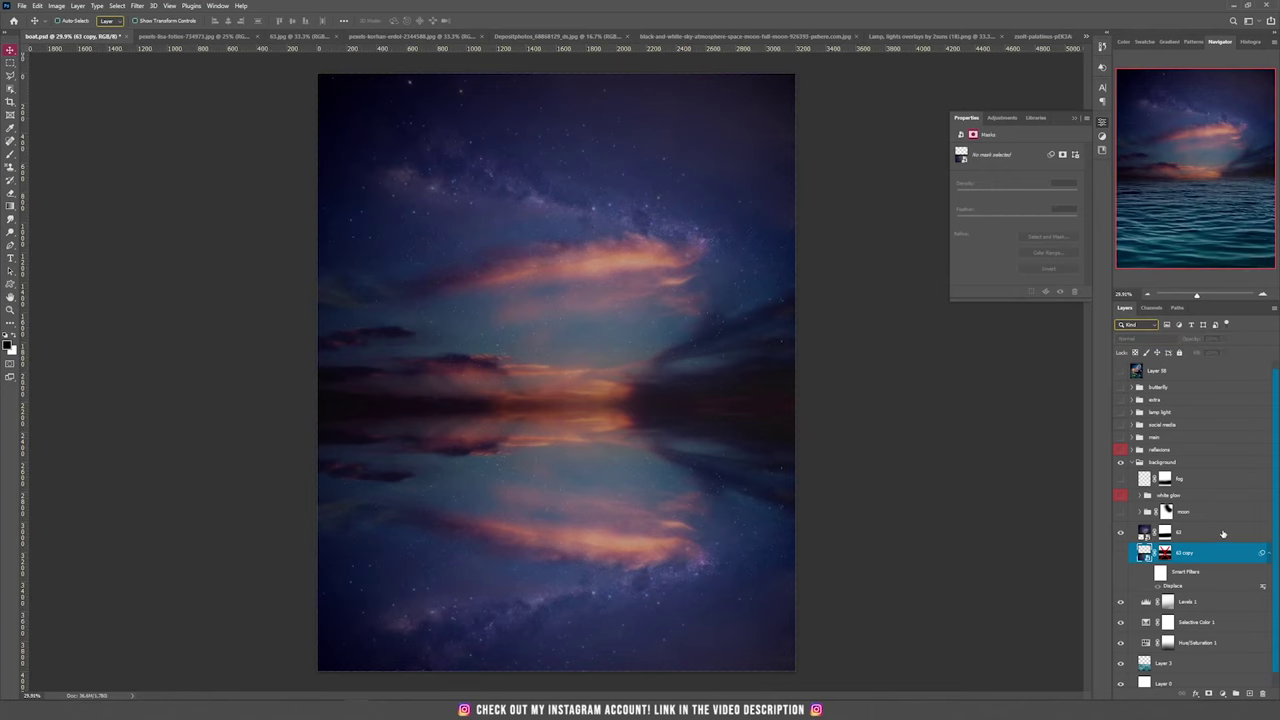
Try a duplicate of the 63 sky layer flipped vertically and moved below the horizon, and delete the copy
left_click(1220, 535)
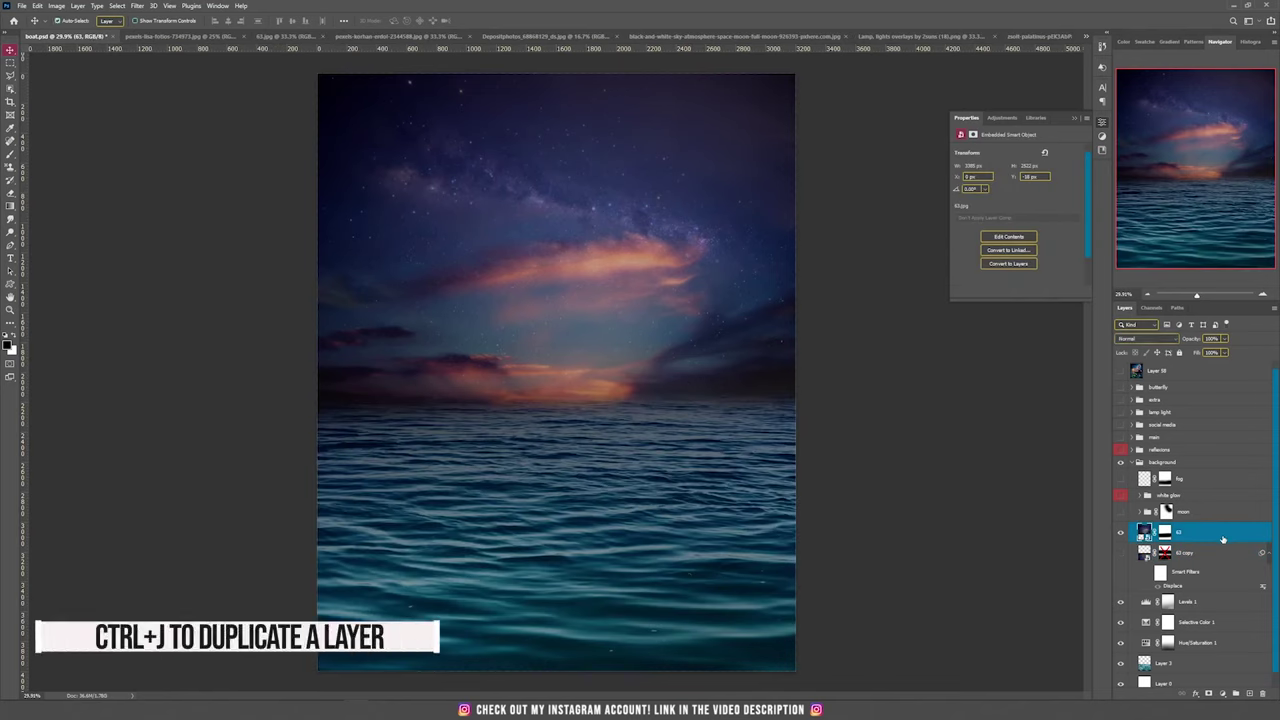
key("ctrl+j")
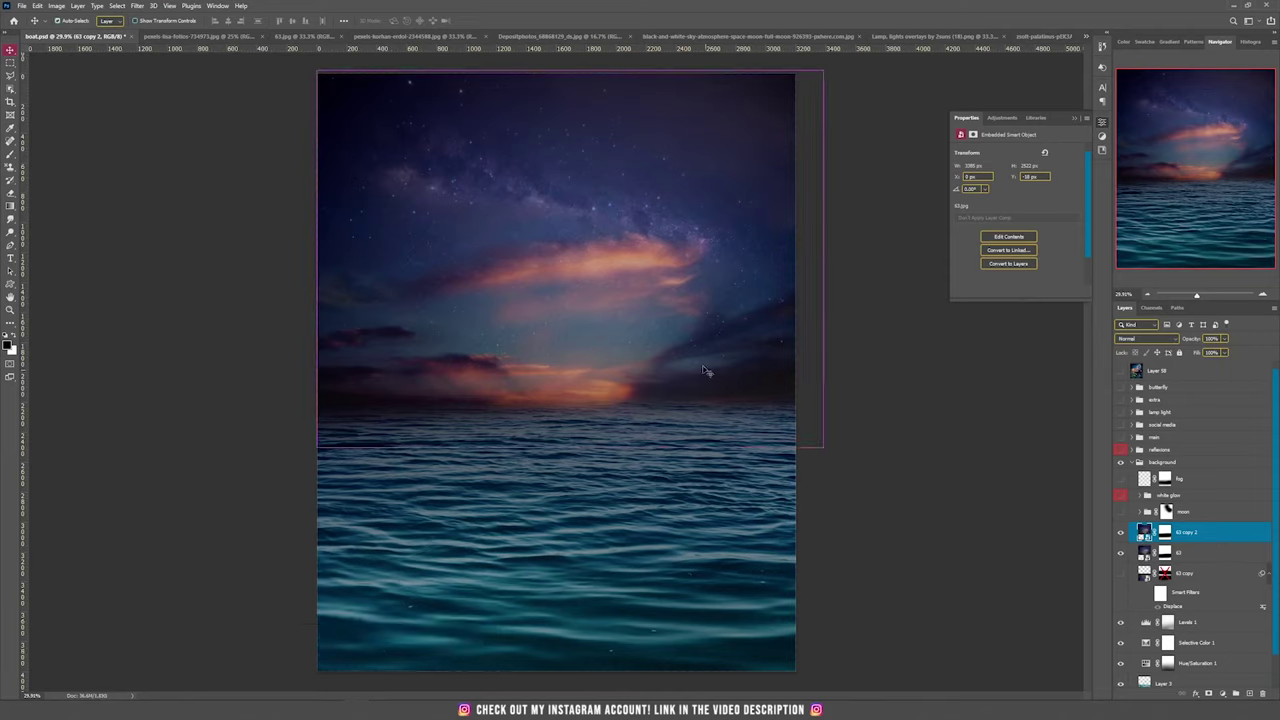
key("ctrl+t")
right_click(607, 330)
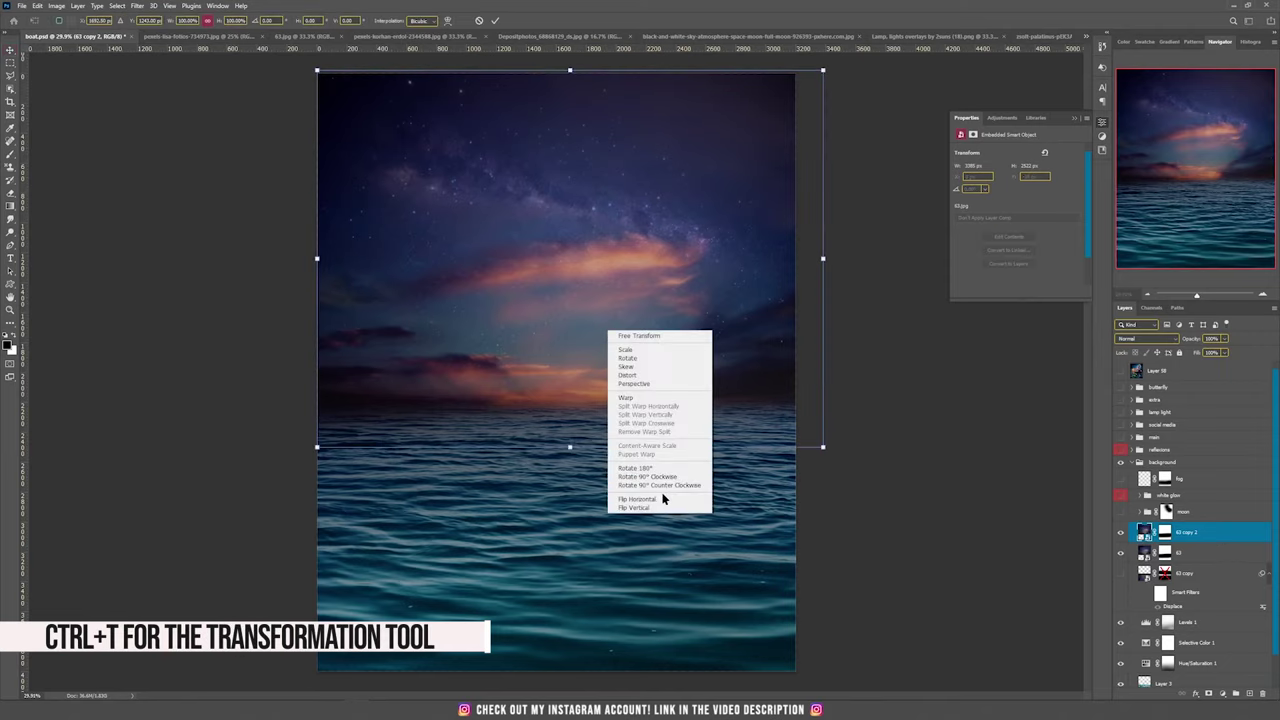
left_click(655, 509)
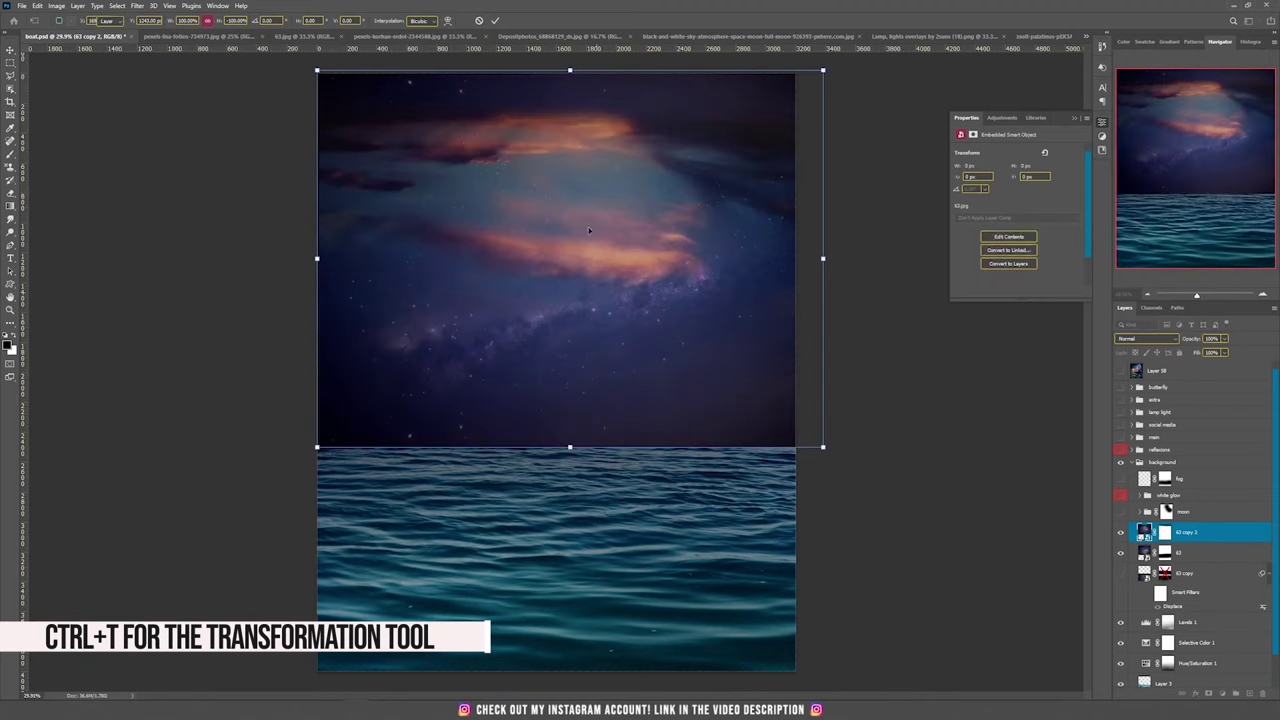
key("Return")
left_click_drag(585, 380, 583, 443)
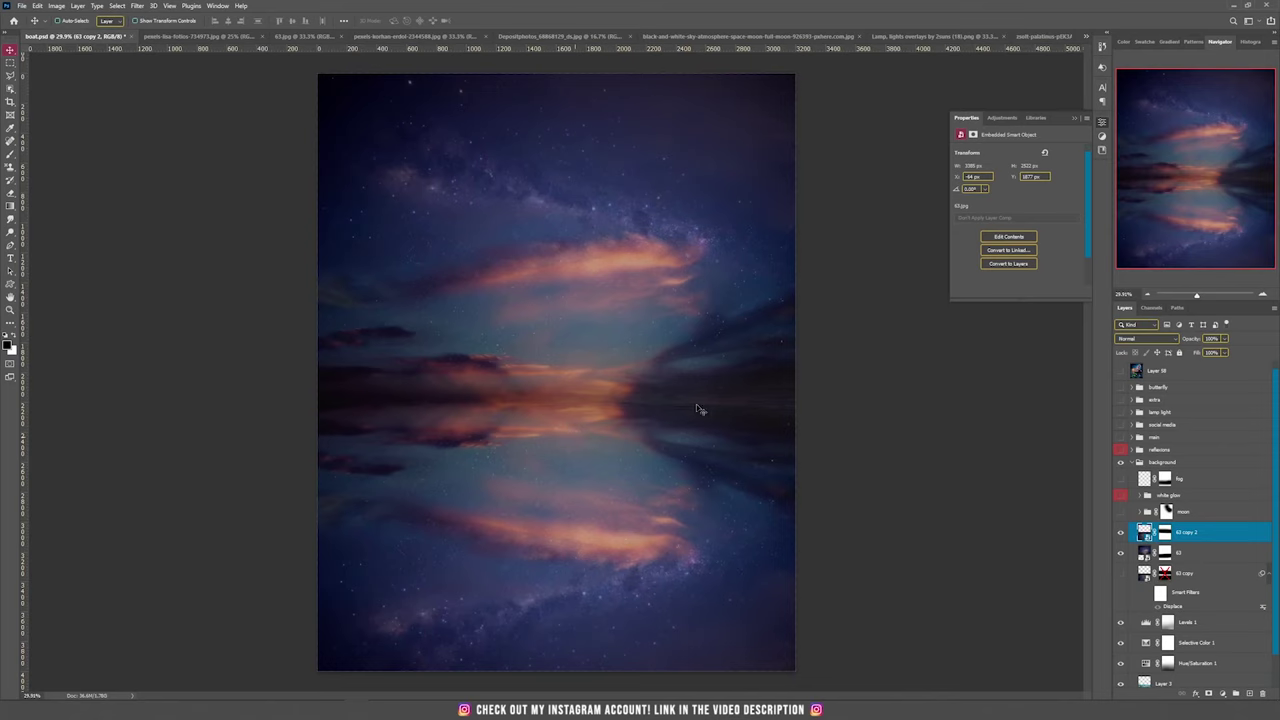
key("Delete")
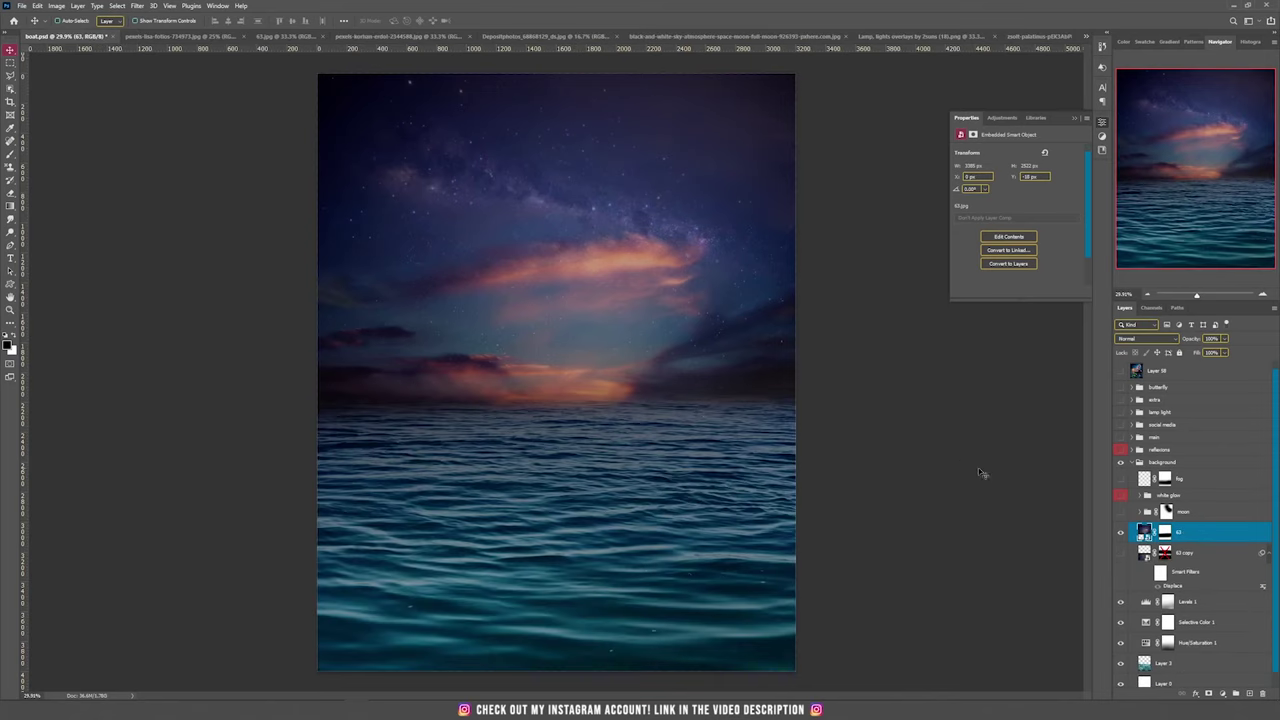
Show the 63 copy reflection layer with its layer mask and Displace smart filter turned back on
left_click(1120, 553)
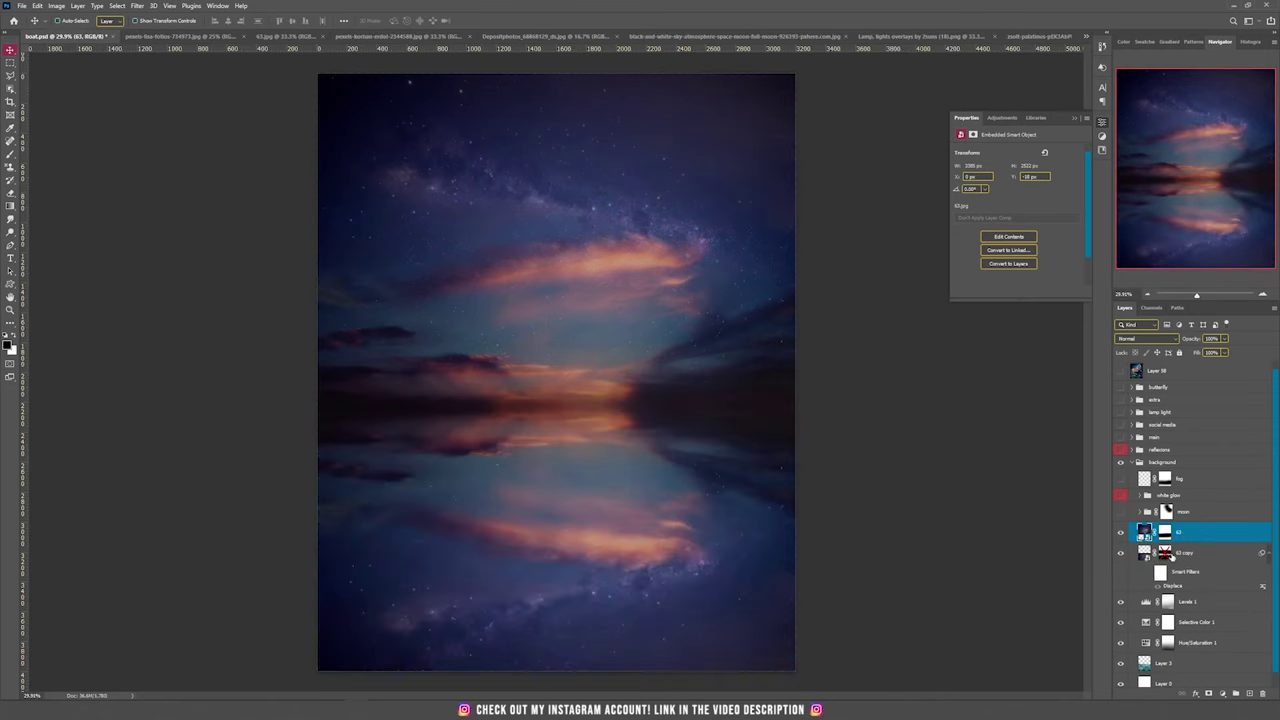
left_click(1165, 553)
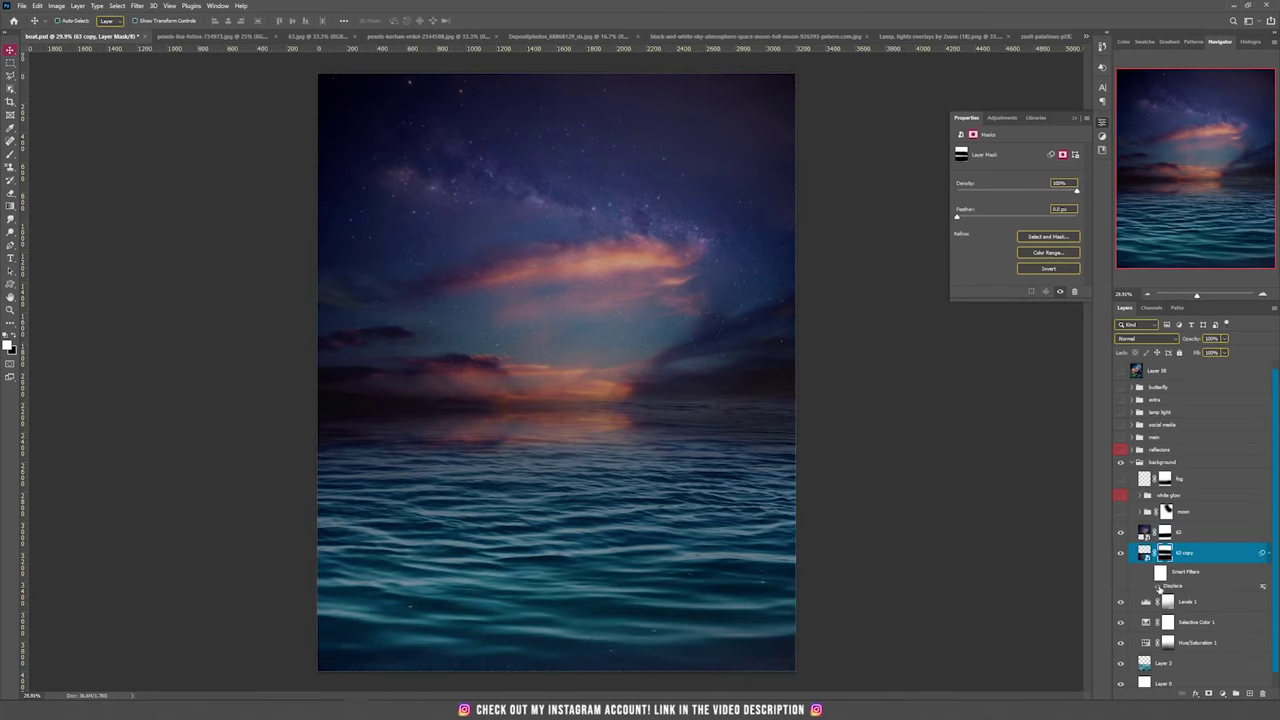
left_click(1159, 589)
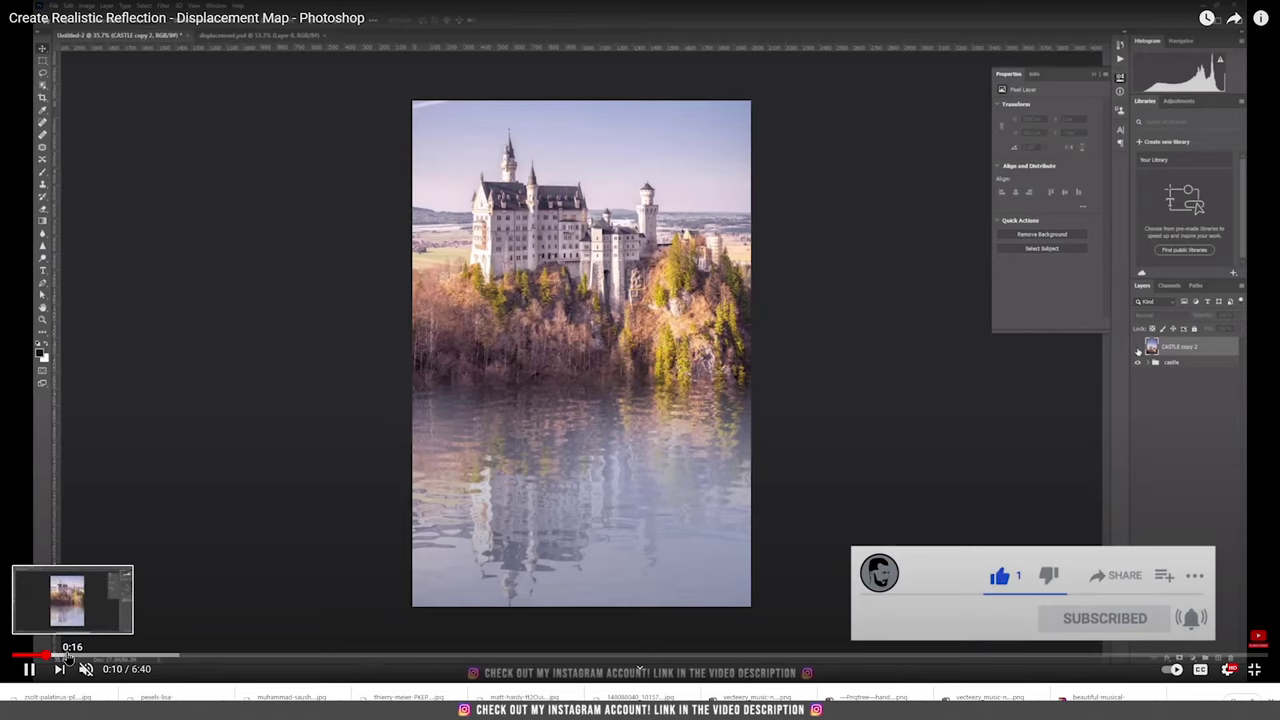
Switch to YouTube and skim the video on creating a realistic reflection with a displacement map
left_click(106, 656)
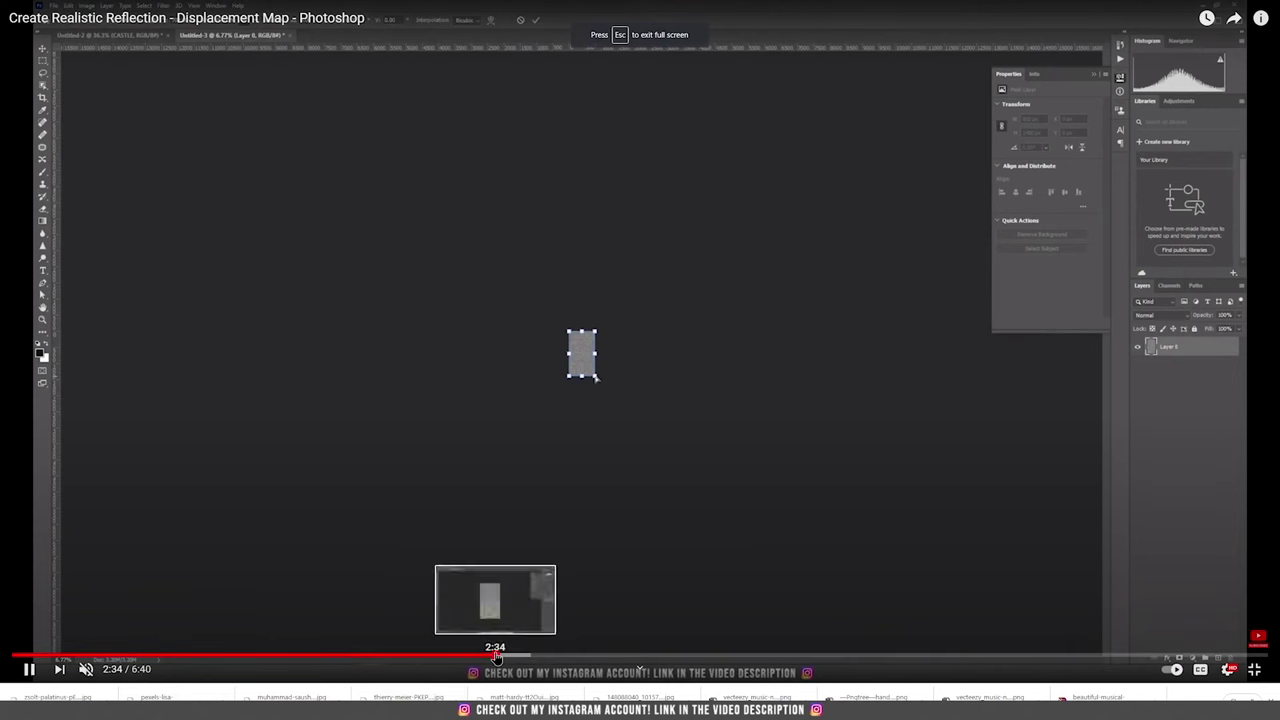
left_click(566, 656)
left_click(636, 657)
left_click(760, 657)
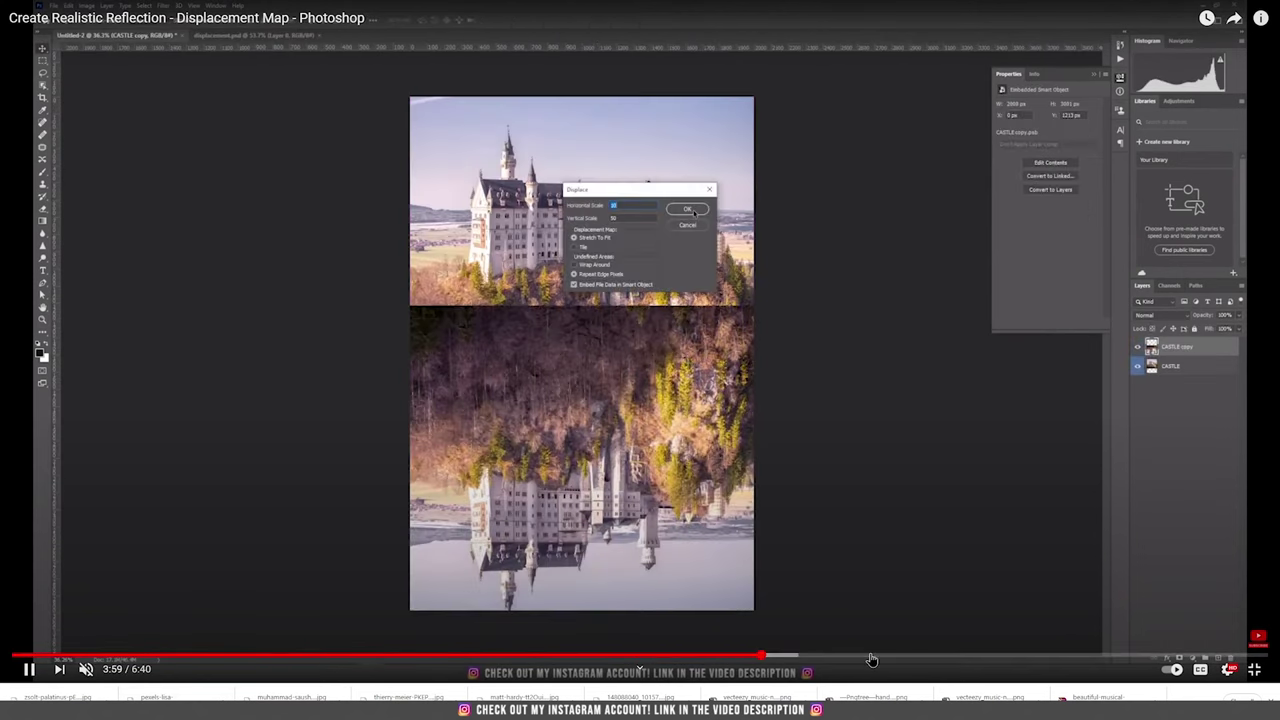
left_click(871, 657)
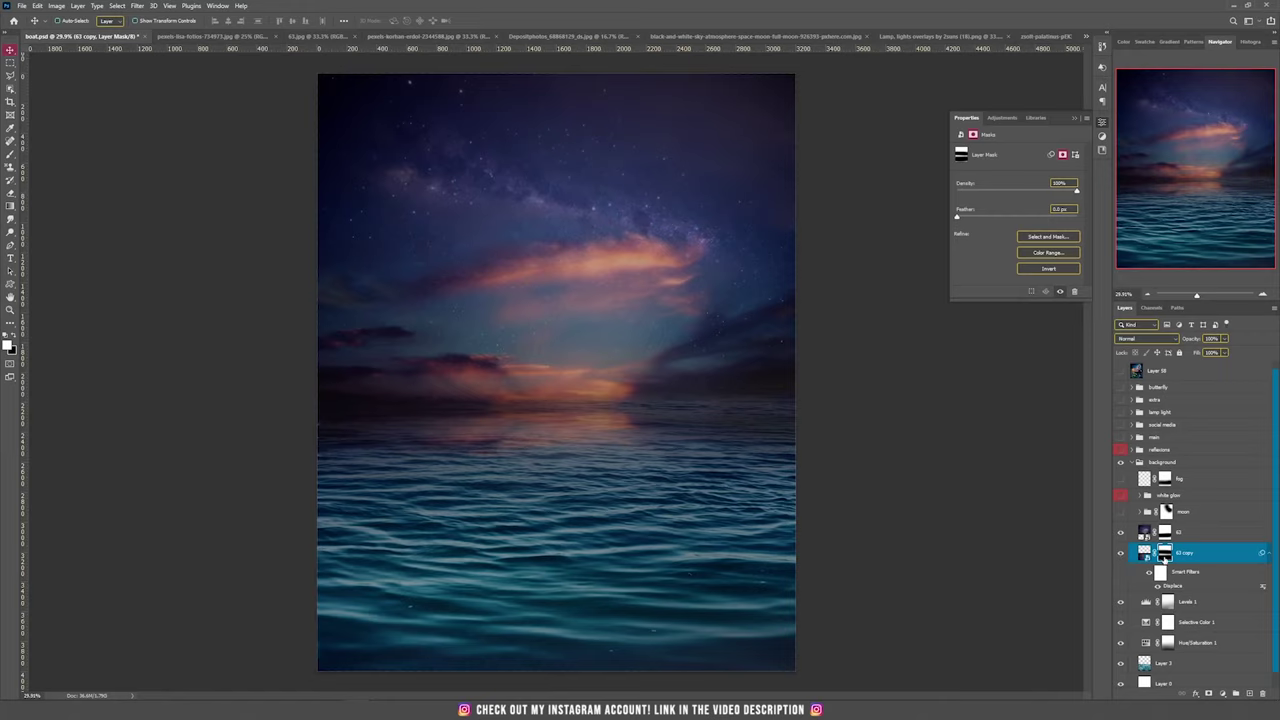
Switch back to Photoshop and compare the 63 copy water reflection with its layer mask off and on
left_click(1165, 556, "shift")
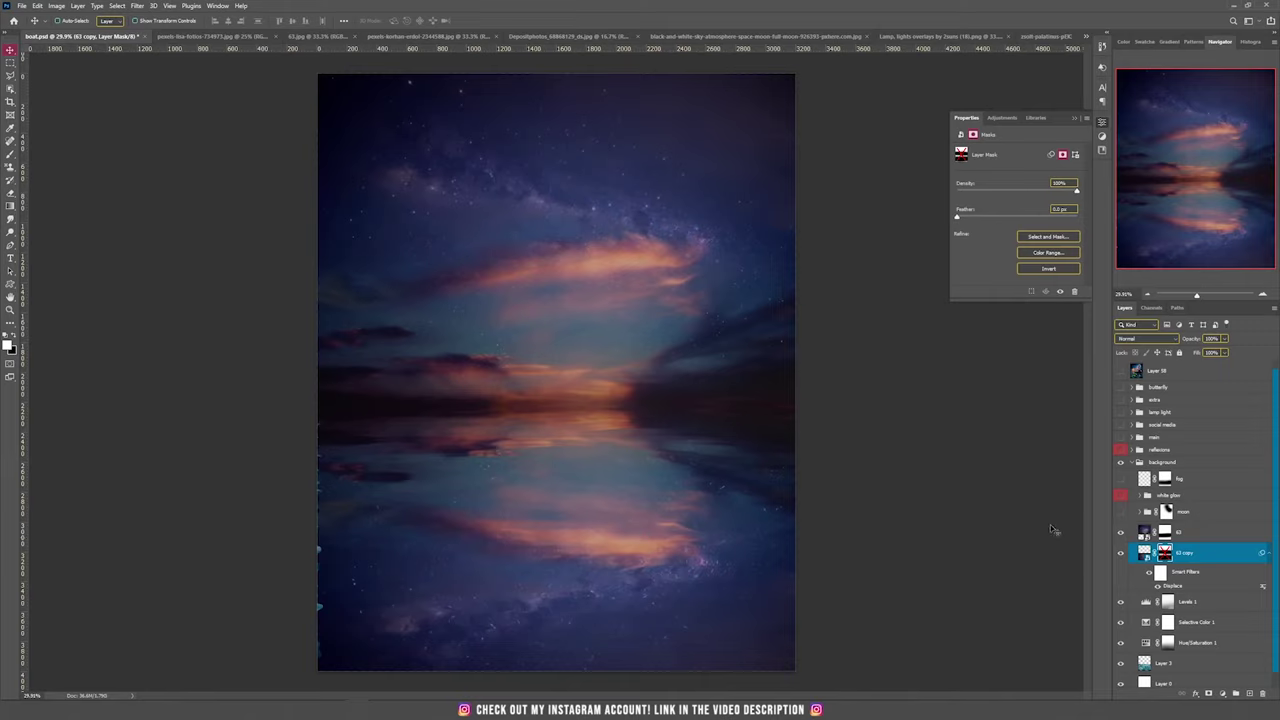
left_click(1165, 553, "shift")
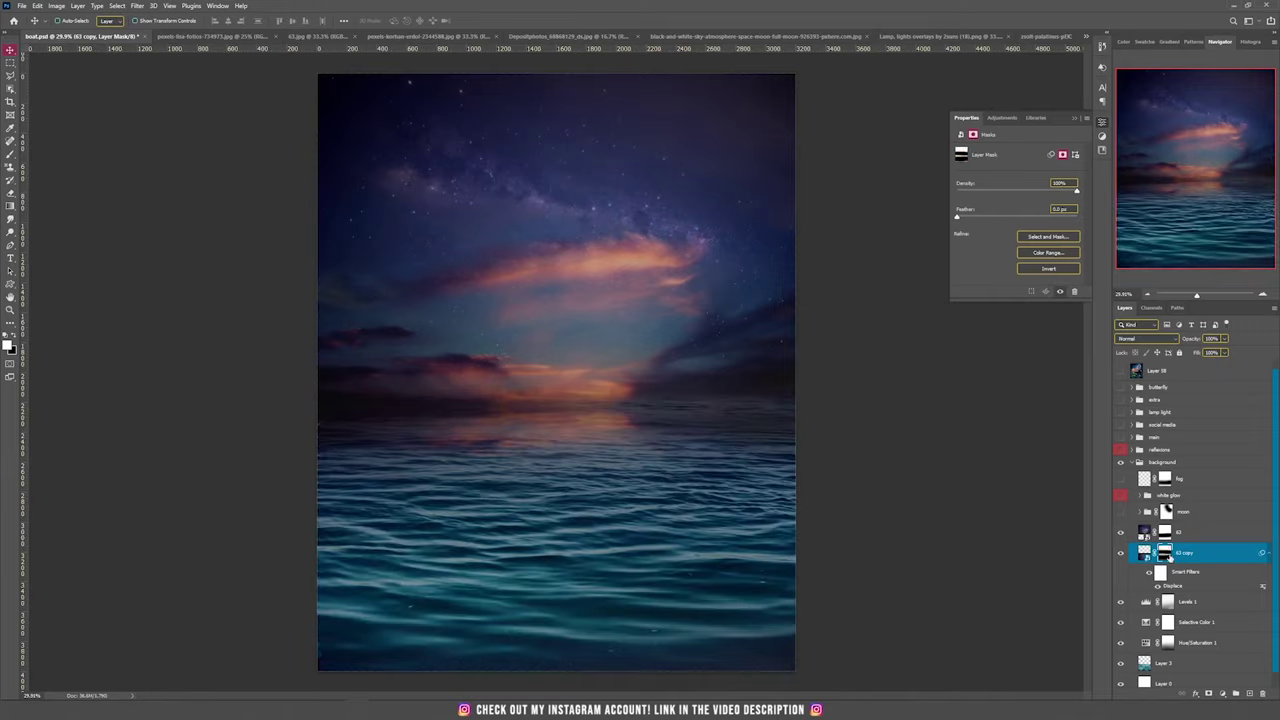
mouse_move(597, 455)
left_mouse_down()
mouse_move(632, 441)
mouse_move(614, 443)
left_mouse_up()
Show and expand the moon group, hide Layer 49, Layer 47 and Layer 48, and disable the moon image's mask
left_click(1138, 512)
left_click(1121, 614)
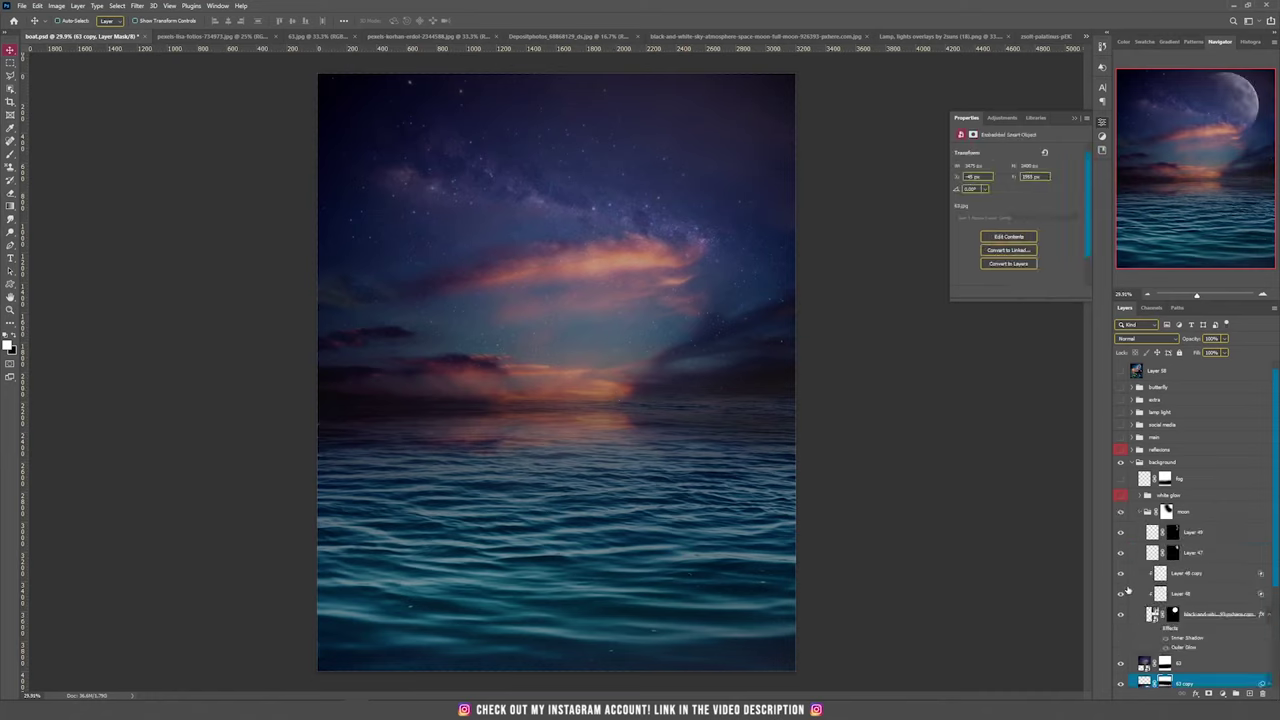
left_click(1121, 594)
left_click(1120, 552)
left_click(1120, 532)
left_click(1174, 614, "shift")
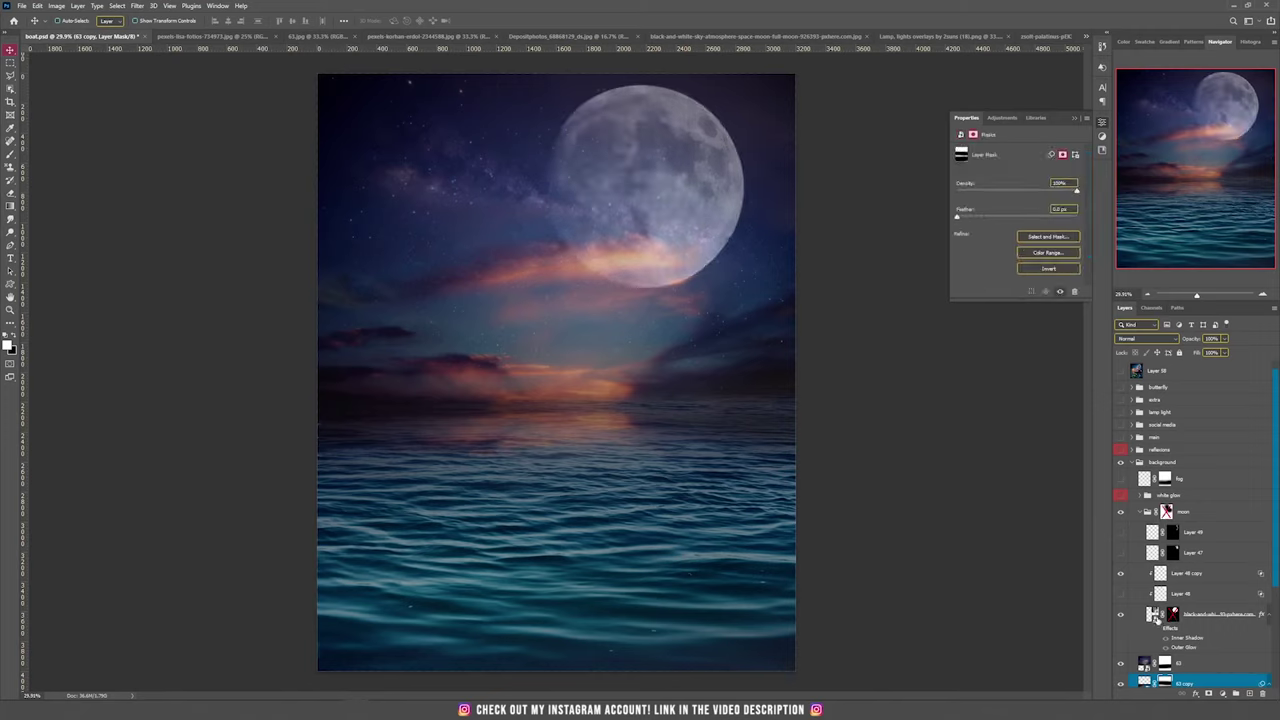
Switch the moon image to Normal and back to Screen blending, and re-enable its layer mask
left_click(1155, 617)
left_click(1146, 339)
left_click(1150, 350)
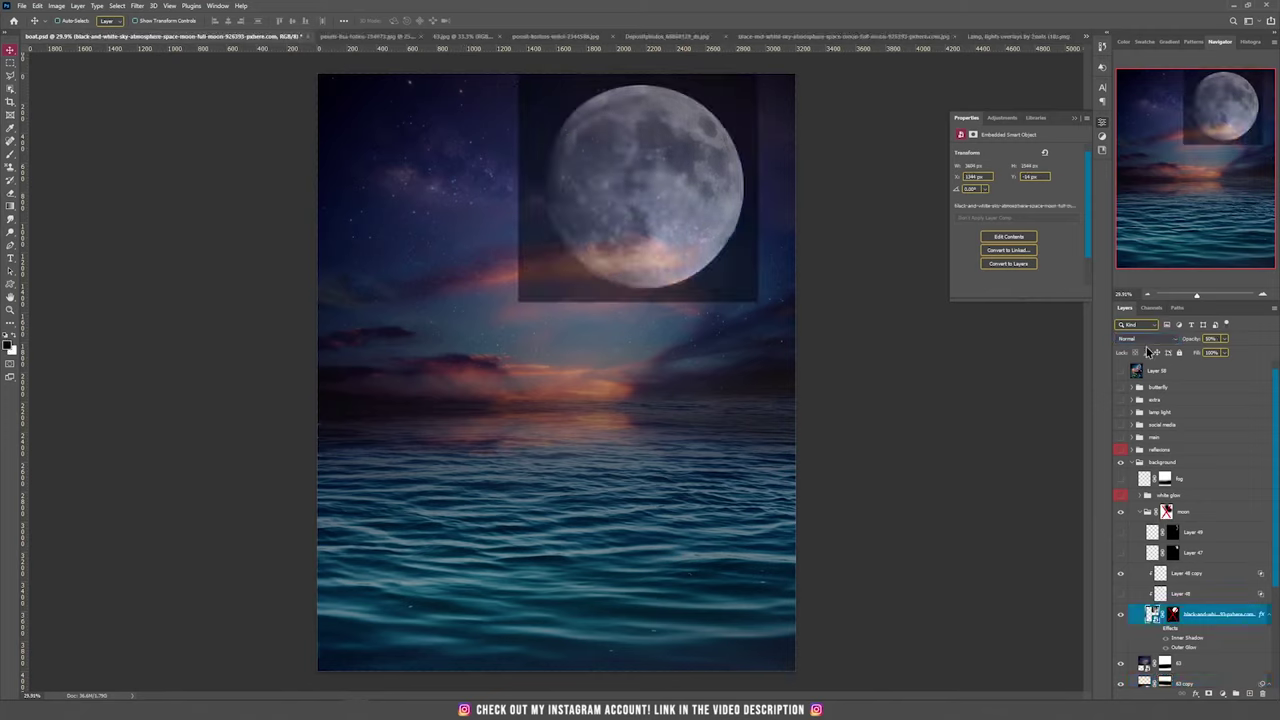
left_click(1146, 343)
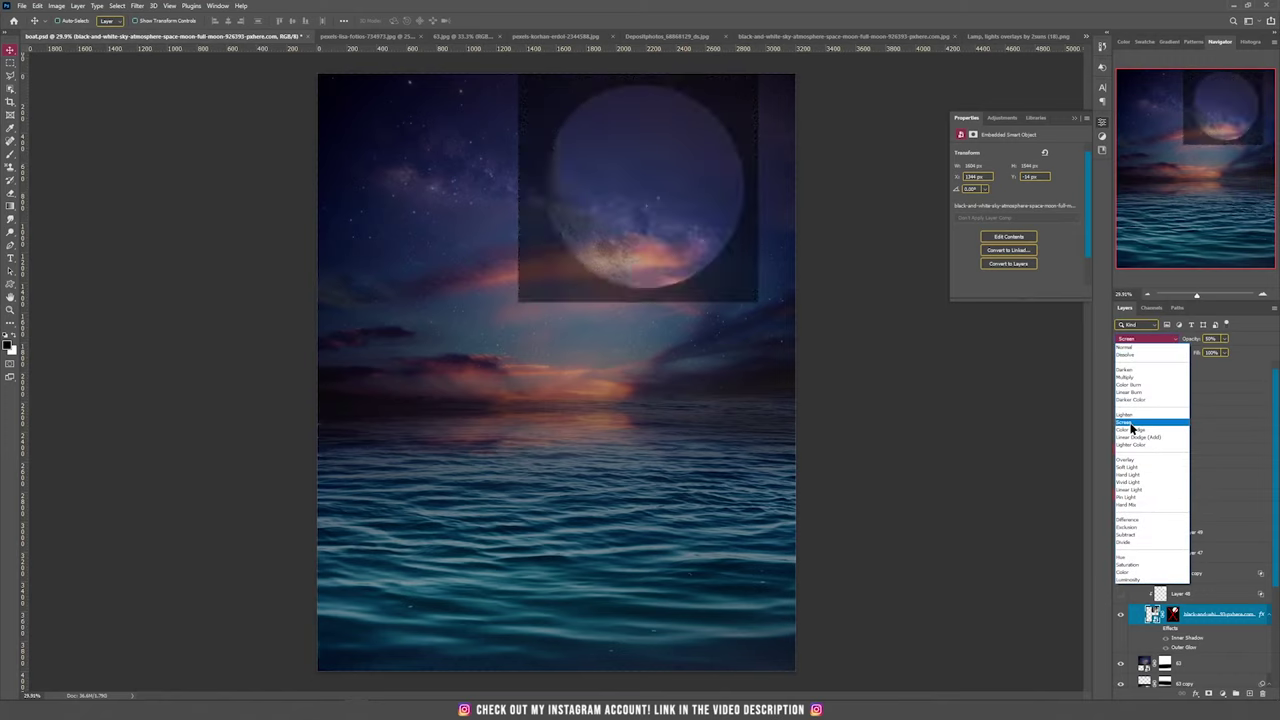
left_click(1132, 426)
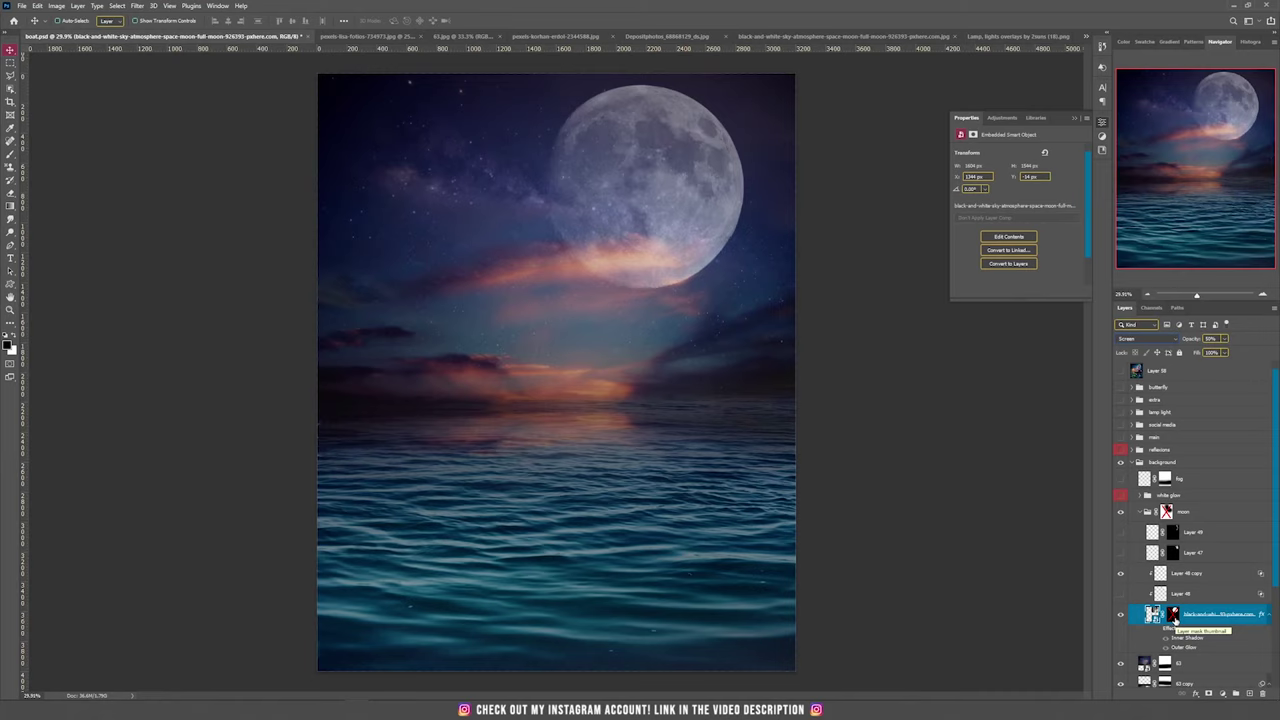
left_click(1173, 616)
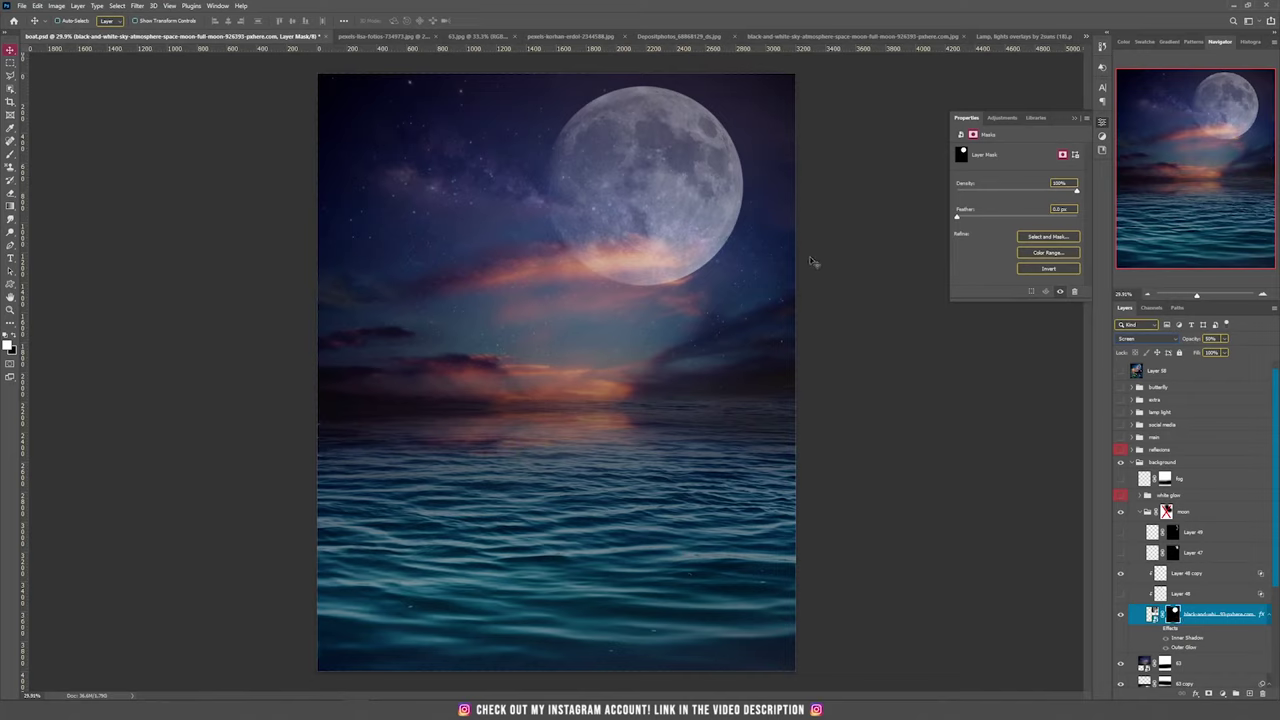
Show Layer 48 and Layer 47, then shift Layer 47's bright moon rim away from the moon and undo the move
left_click(1120, 573)
left_click(1185, 573)
left_click(1121, 553)
left_click(1191, 555)
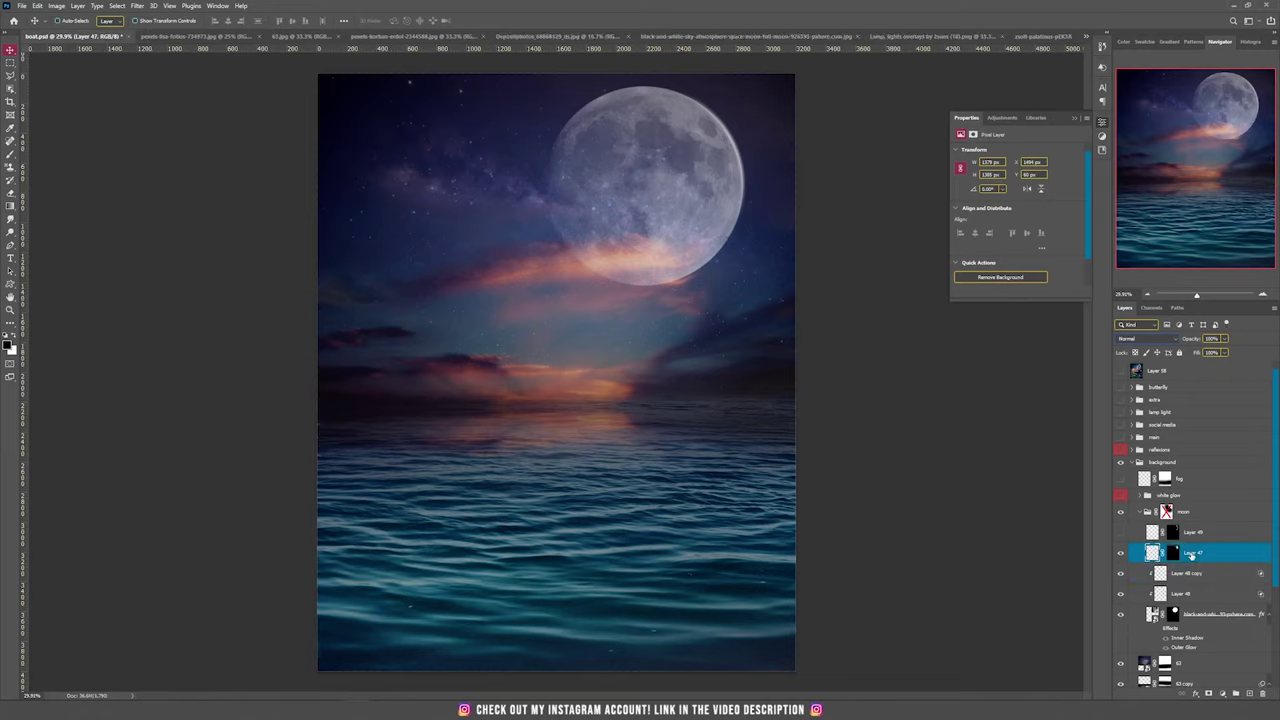
left_click_drag(765, 230, 786, 230)
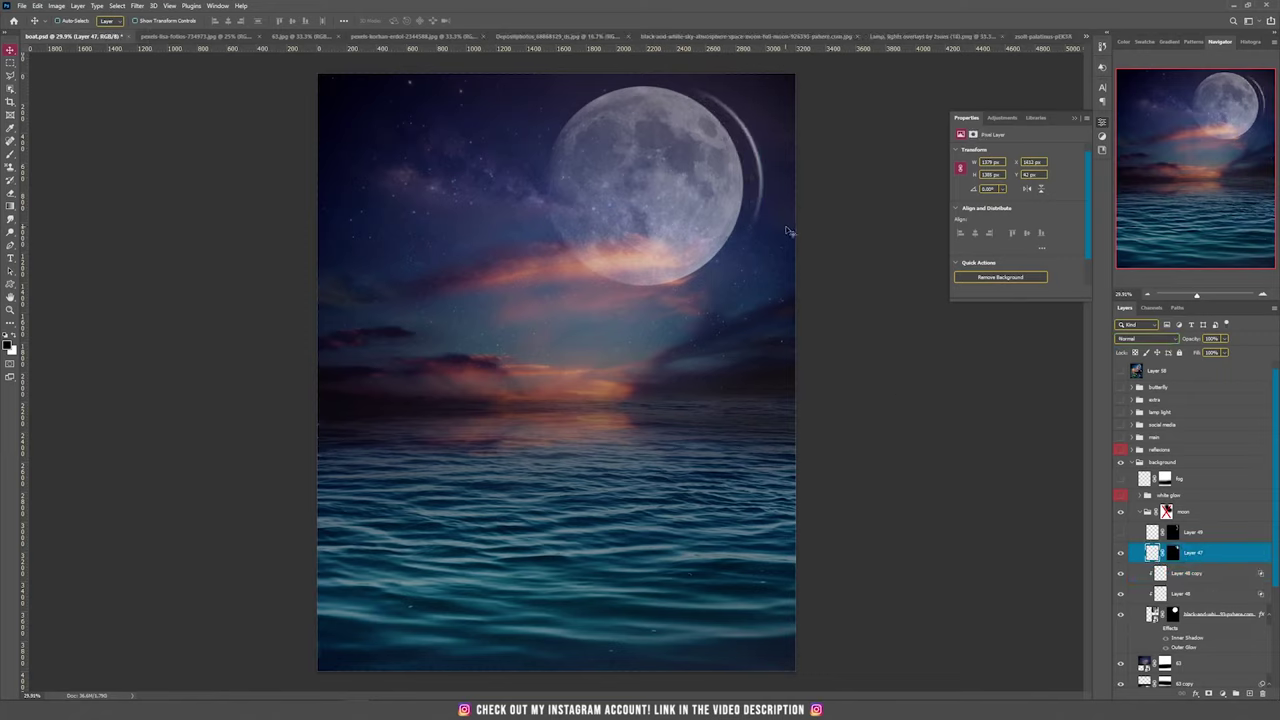
key("ctrl+z")
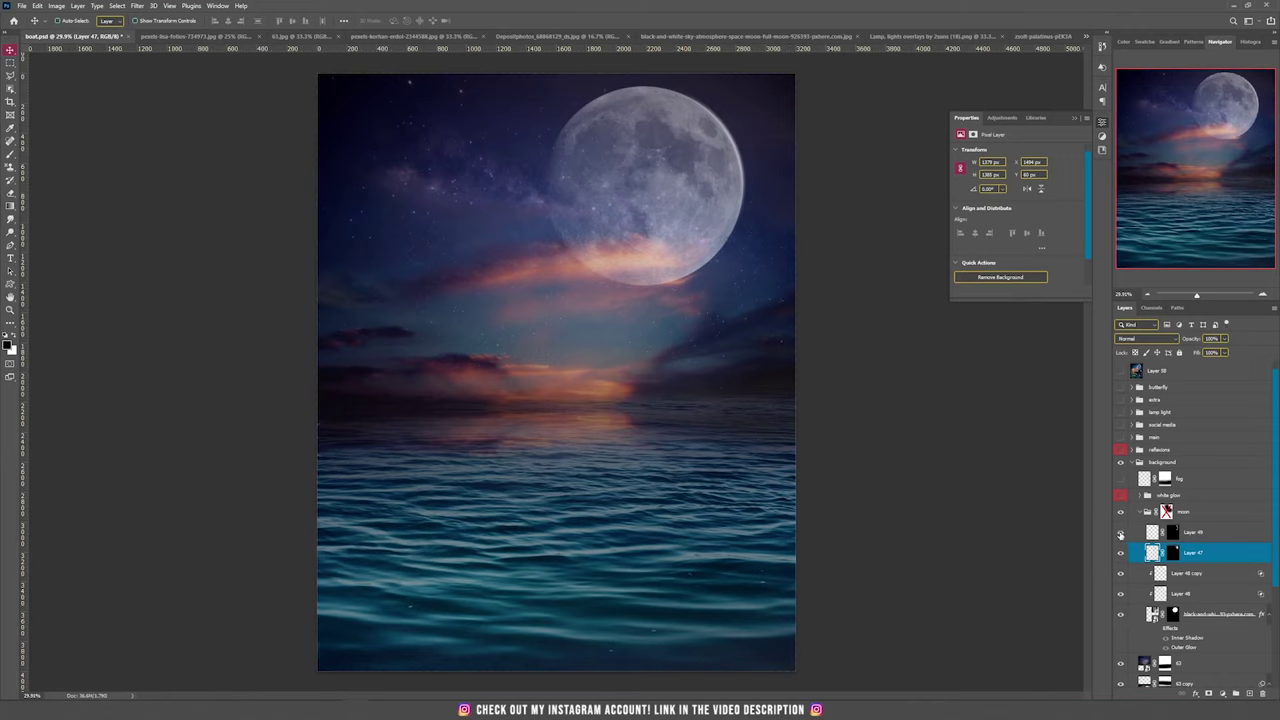
Show Layer 49, move its thin rim line off the moon's edge and undo the move
left_click(1155, 533)
mouse_move(786, 209)
left_mouse_down()
mouse_move(771, 177)
mouse_move(768, 194)
left_mouse_up()
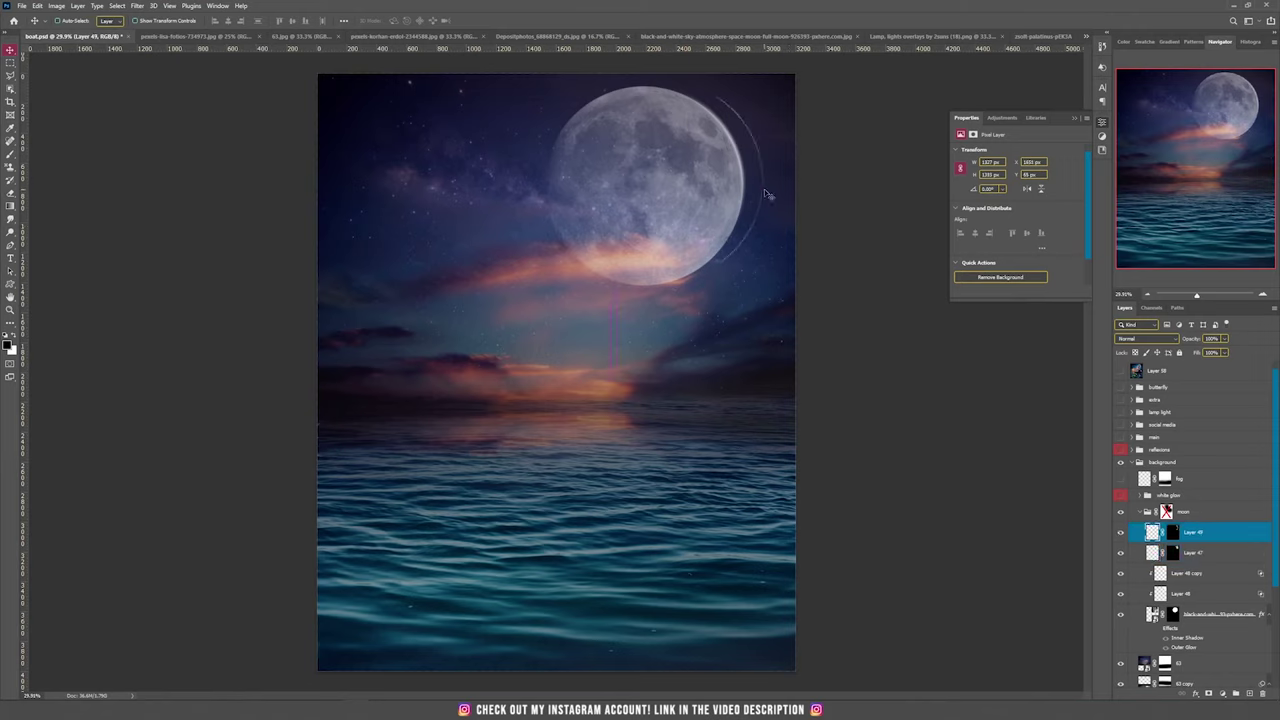
key("ctrl+z")
Enable the moon group's layer mask, comparing the moon with the mask off and on
left_click(1166, 512, "shift")
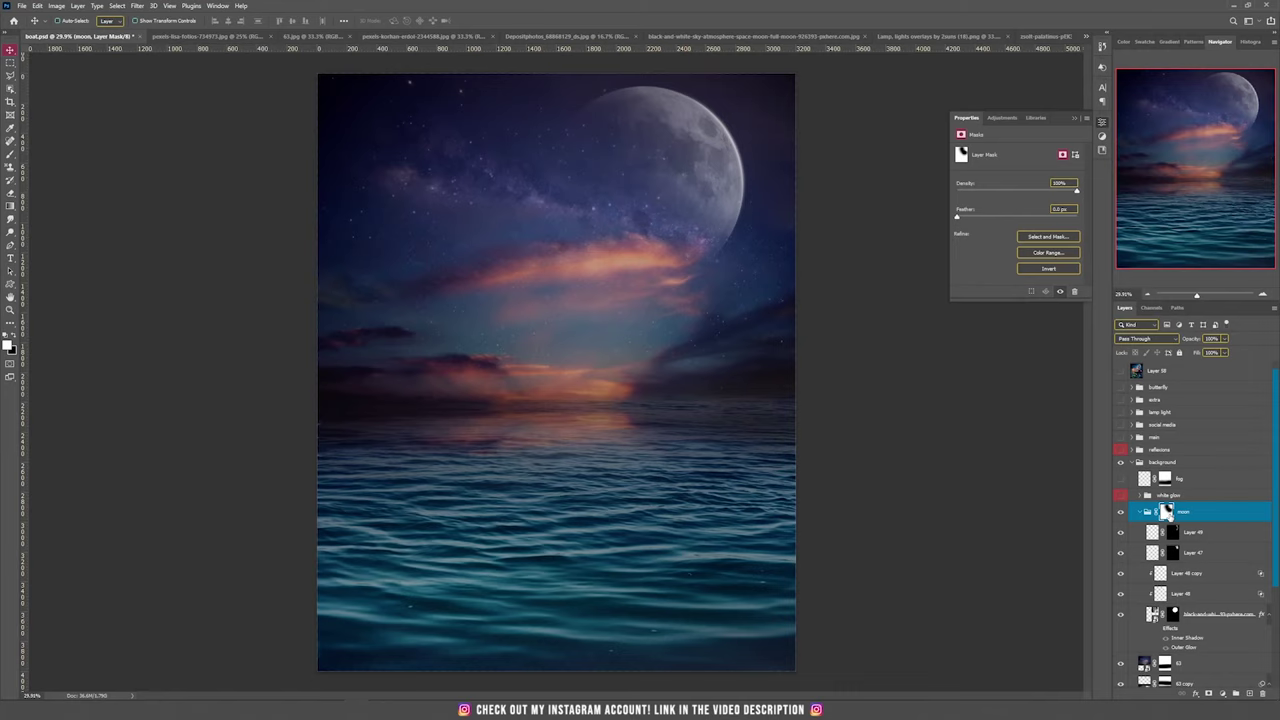
key("b")
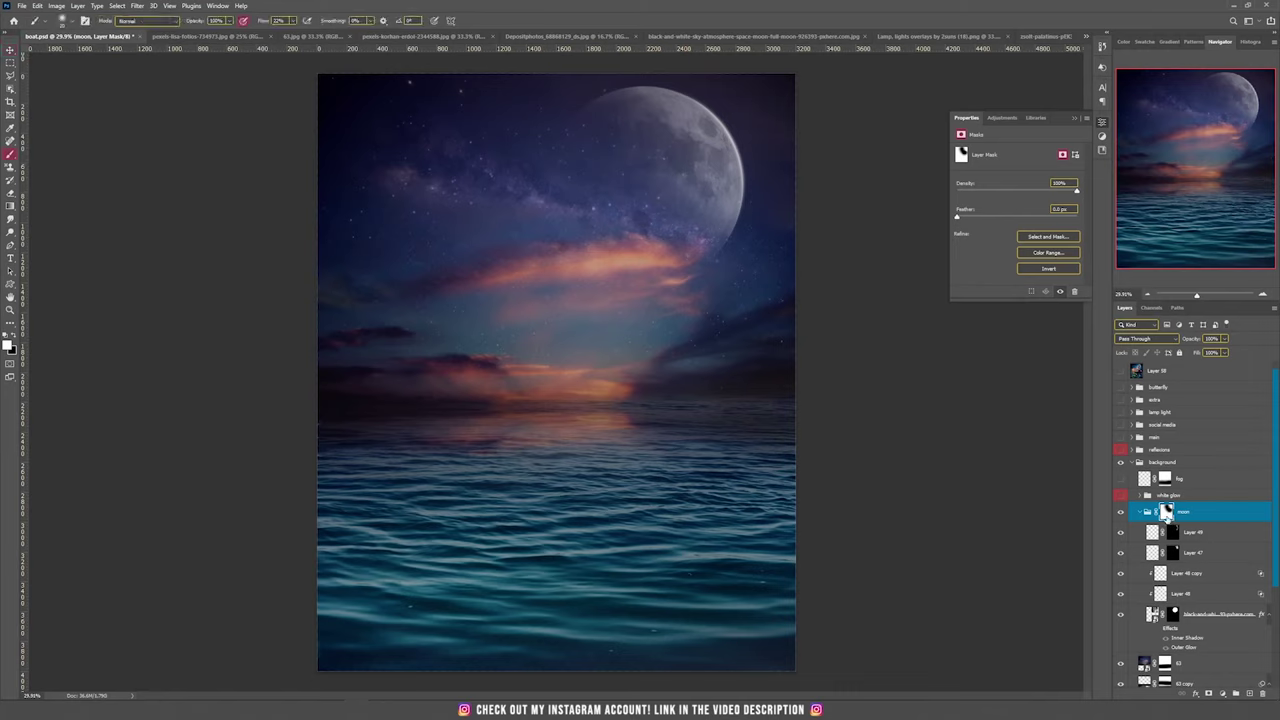
left_click(1166, 512, "shift")
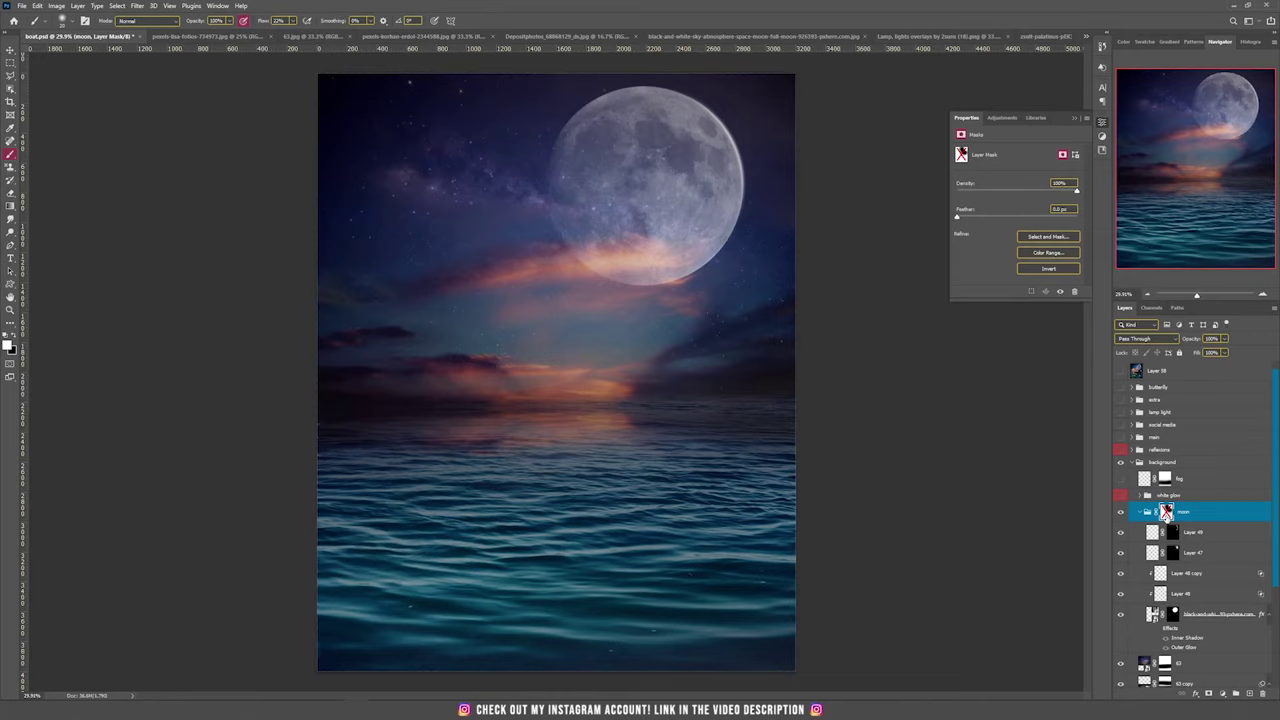
left_click(1166, 512, "shift")
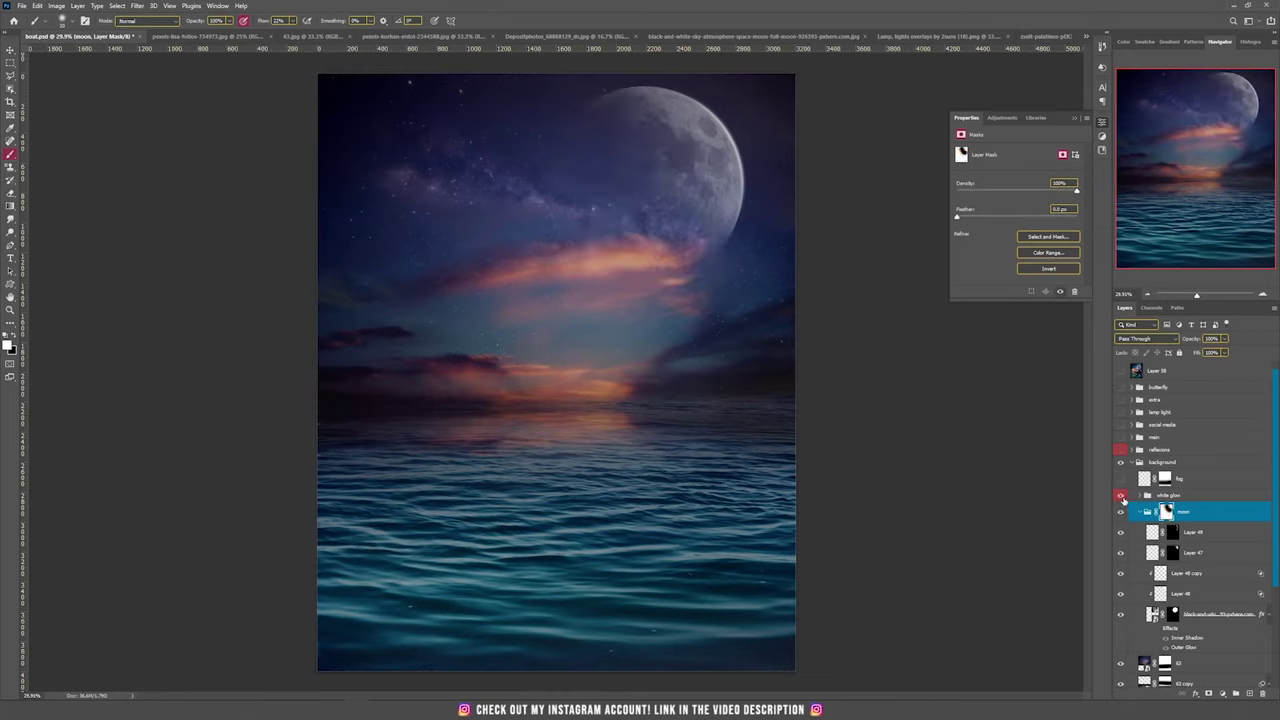
Show the white glow group, and preview the fog layer over the horizon before hiding it again
left_click(1168, 495)
key("v")
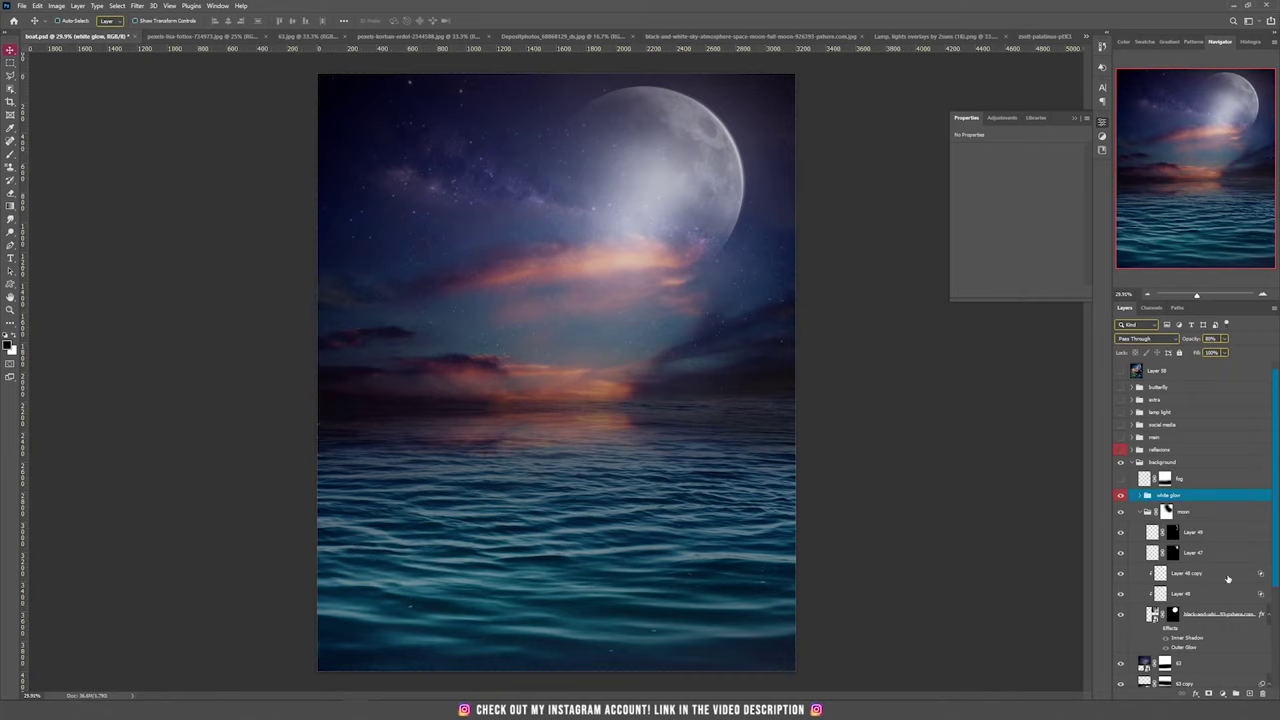
left_click(1119, 480)
left_click(1180, 479)
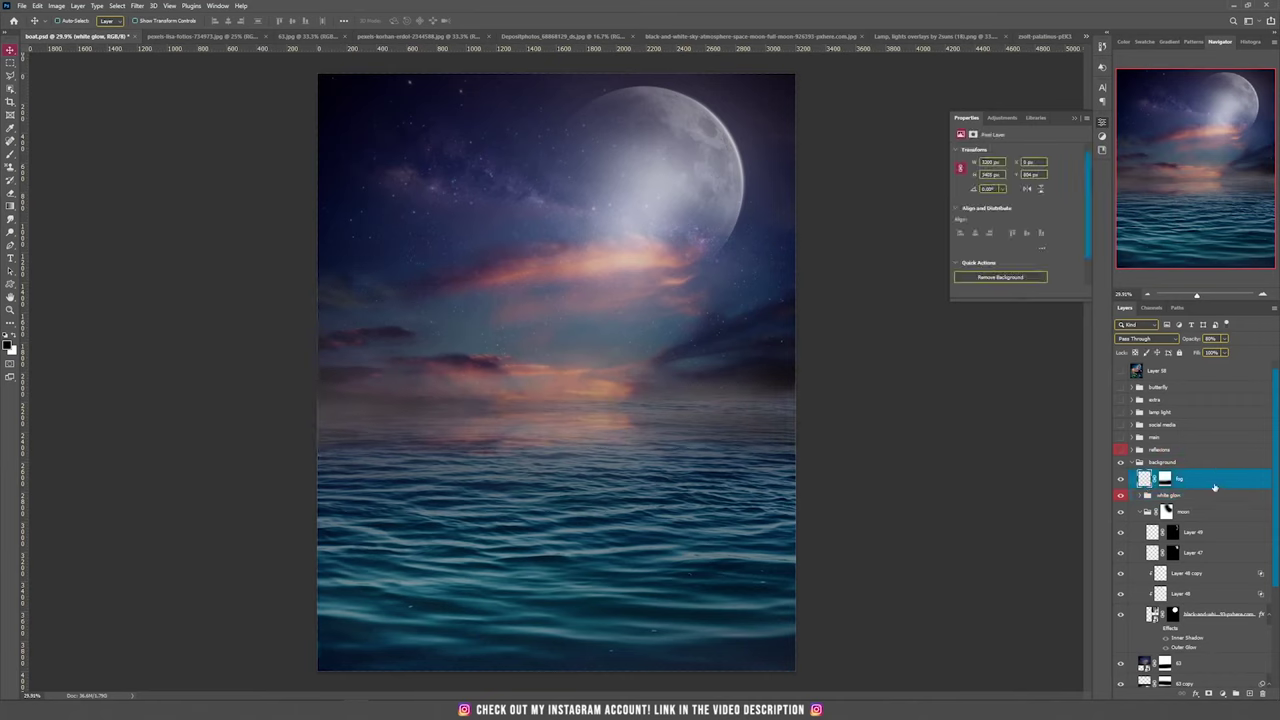
left_click_drag(711, 462, 741, 428)
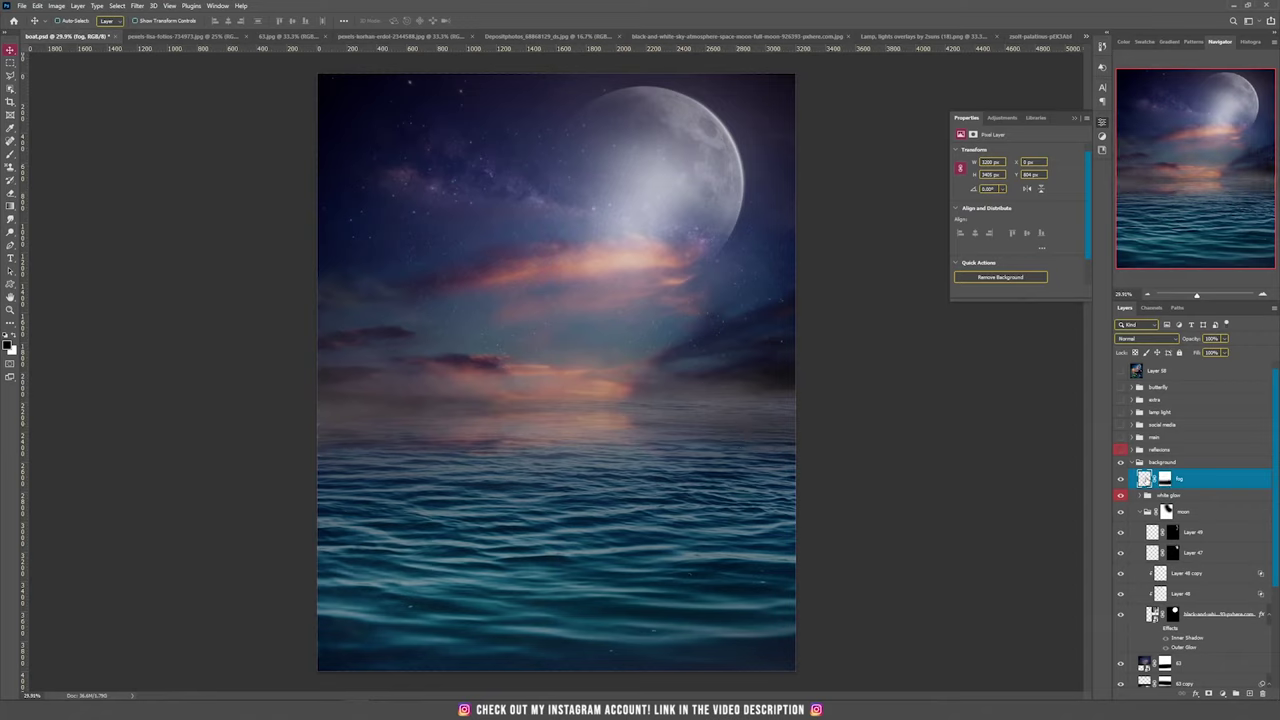
left_click(1121, 480)
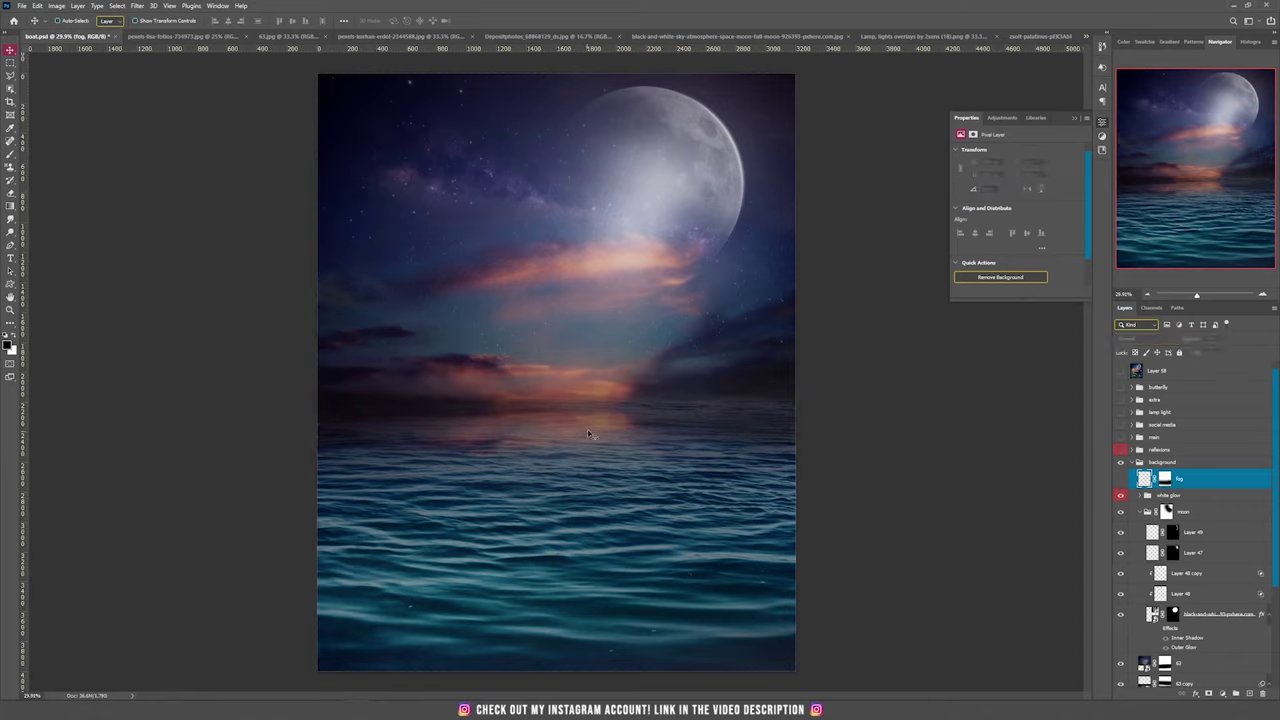
Add a new layer above the fog layer and choose an enlarged cloud-shaped brush from General Brushes
left_click(1246, 693)
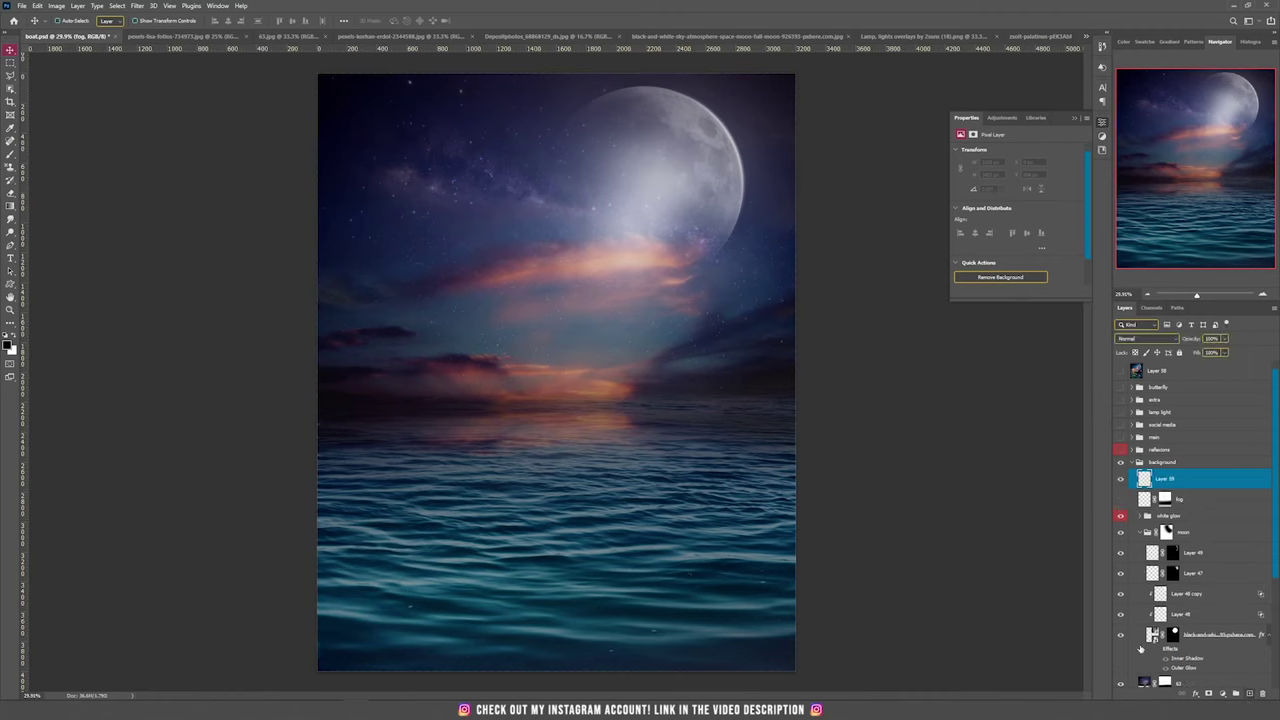
key("b")
right_click(550, 393)
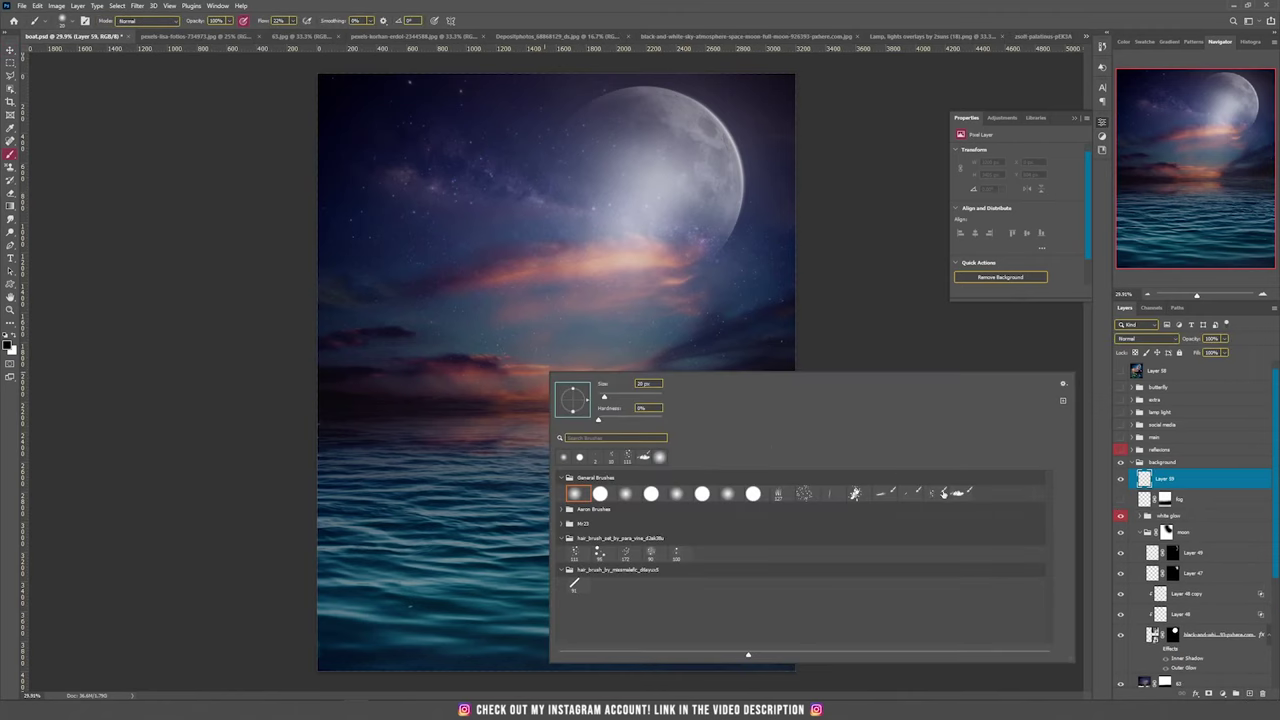
left_click(958, 494)
left_click(688, 18)
key("bracketright")
key("bracketright")
key("bracketright")
key("bracketright")
key("bracketright")
key("bracketright")
key("bracketright")
key("bracketright")
key("bracketright")
key("bracketright")
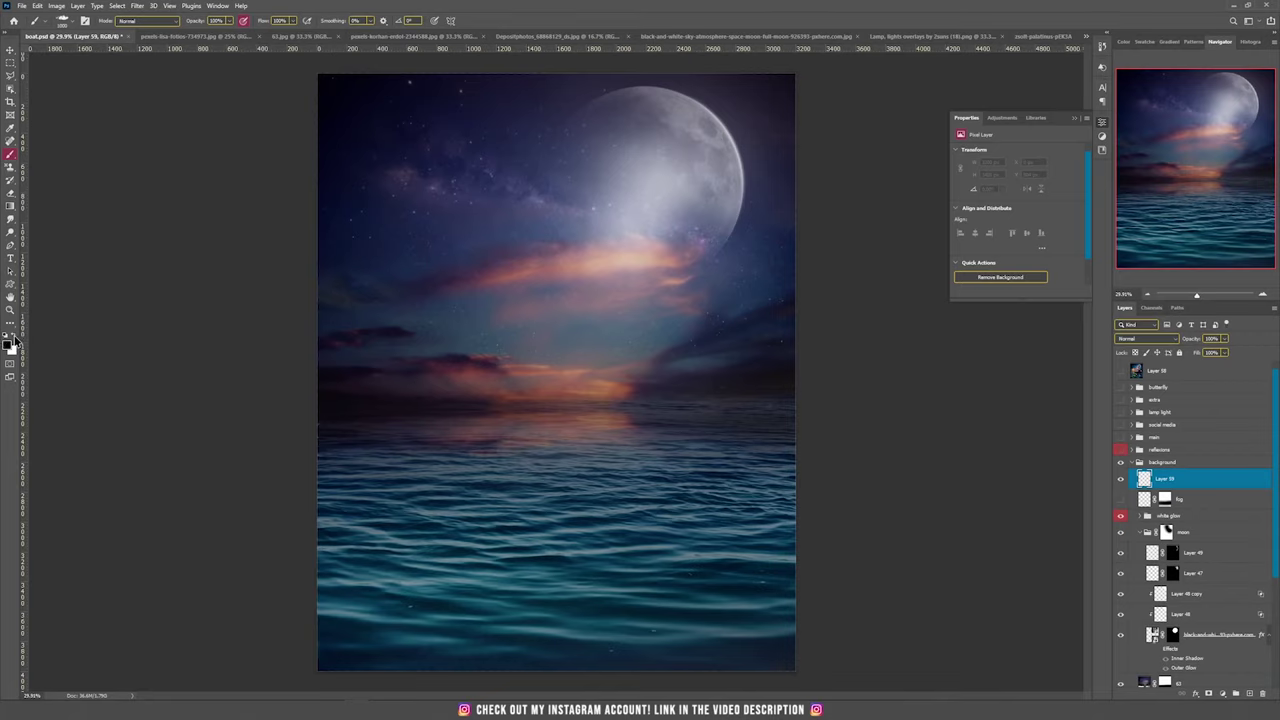
Make the foreground colour white, set the brush flow to 9% and enlarge the cloud brush
left_click(18, 340)
left_click_drag(292, 30, 254, 38)
key("bracketright")
key("bracketright")
key("bracketright")
key("bracketright")
key("bracketright")
key("bracketright")
key("bracketright")
key("bracketright")
key("bracketright")
key("bracketright")
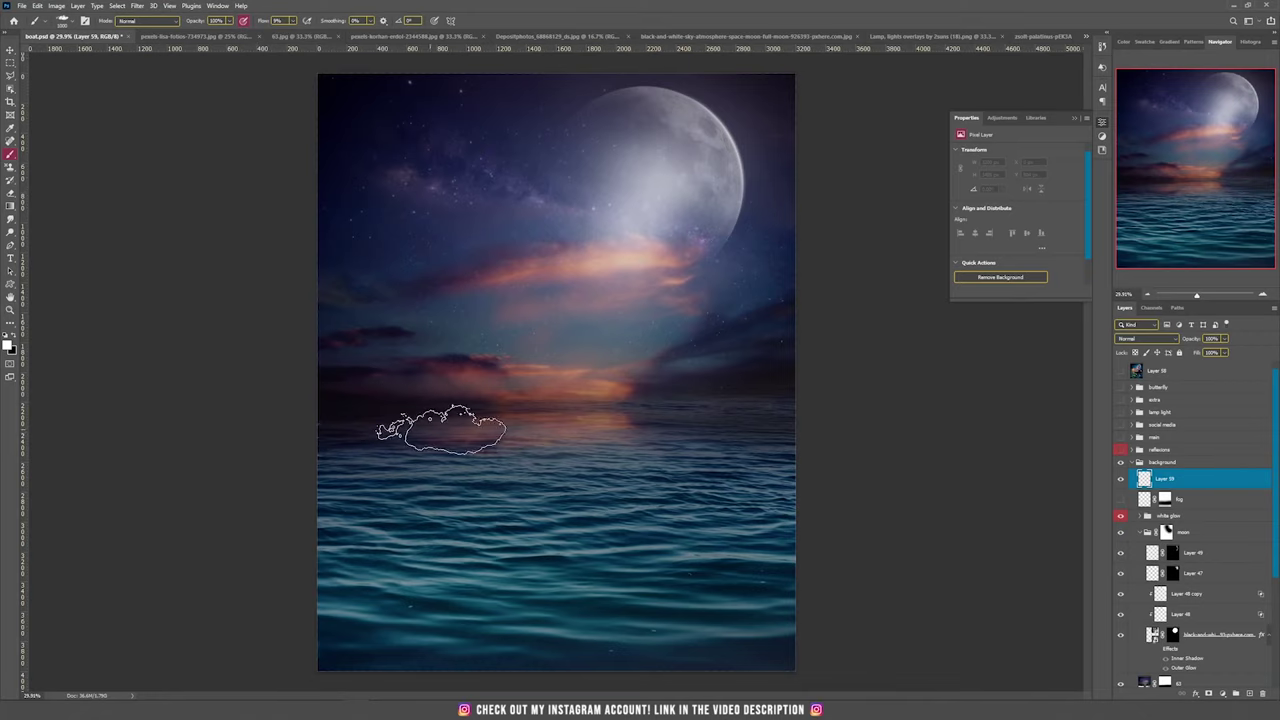
Paint soft white fog across the full width of the horizon on the new layer, varying the cloud brush size
mouse_move(331, 408)
left_mouse_down()
mouse_move(558, 410)
mouse_move(722, 466)
mouse_move(786, 350)
left_mouse_up()
key("bracketleft")
key("bracketleft")
key("bracketleft")
key("bracketleft")
key("bracketleft")
key("bracketleft")
key("bracketleft")
key("bracketleft")
key("bracketleft")
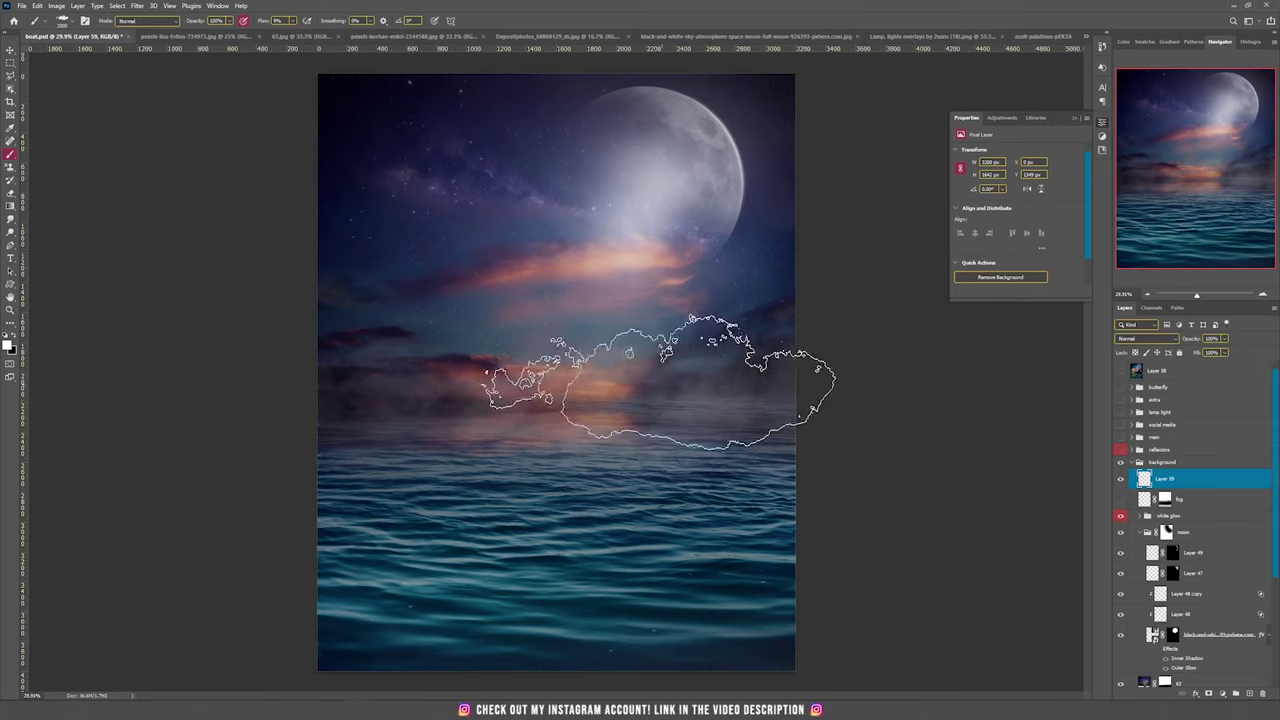
left_click(676, 391)
left_click_drag(566, 392, 290, 397)
key("v")
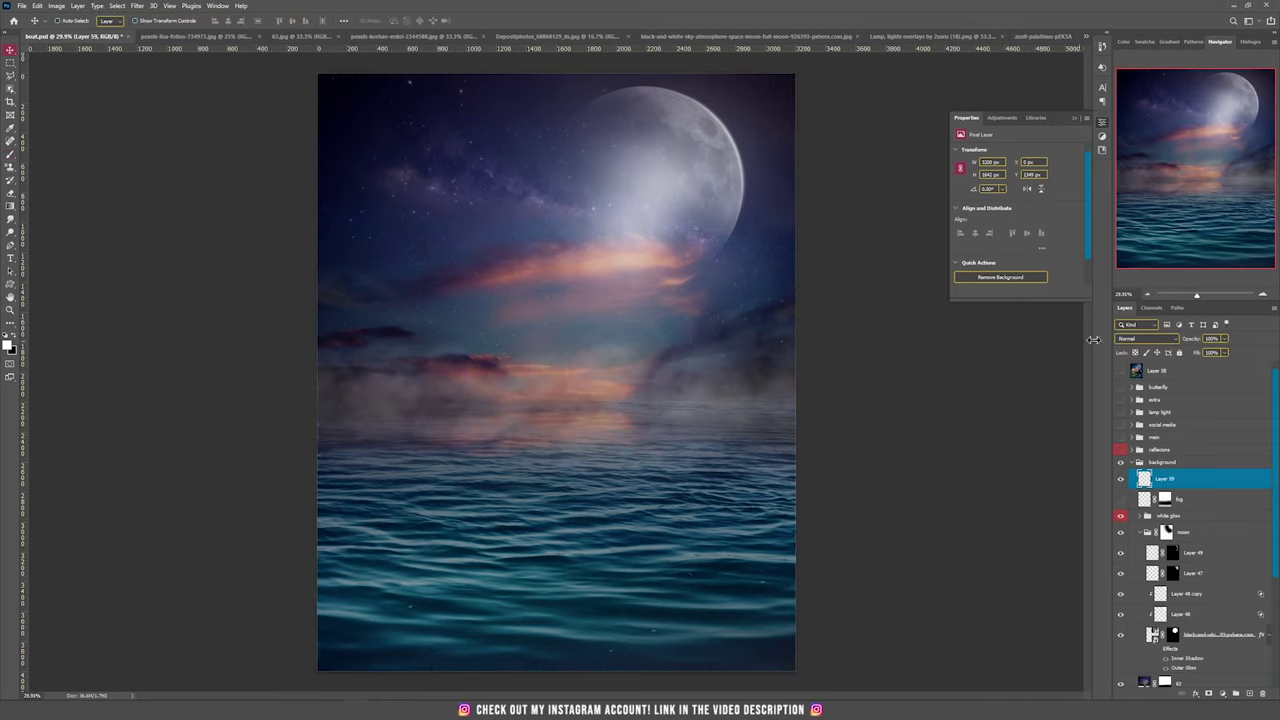
Lower the newly painted layer's opacity to 69% and show the original fog layer
left_click(1224, 338)
left_click_drag(1232, 349, 1211, 353)
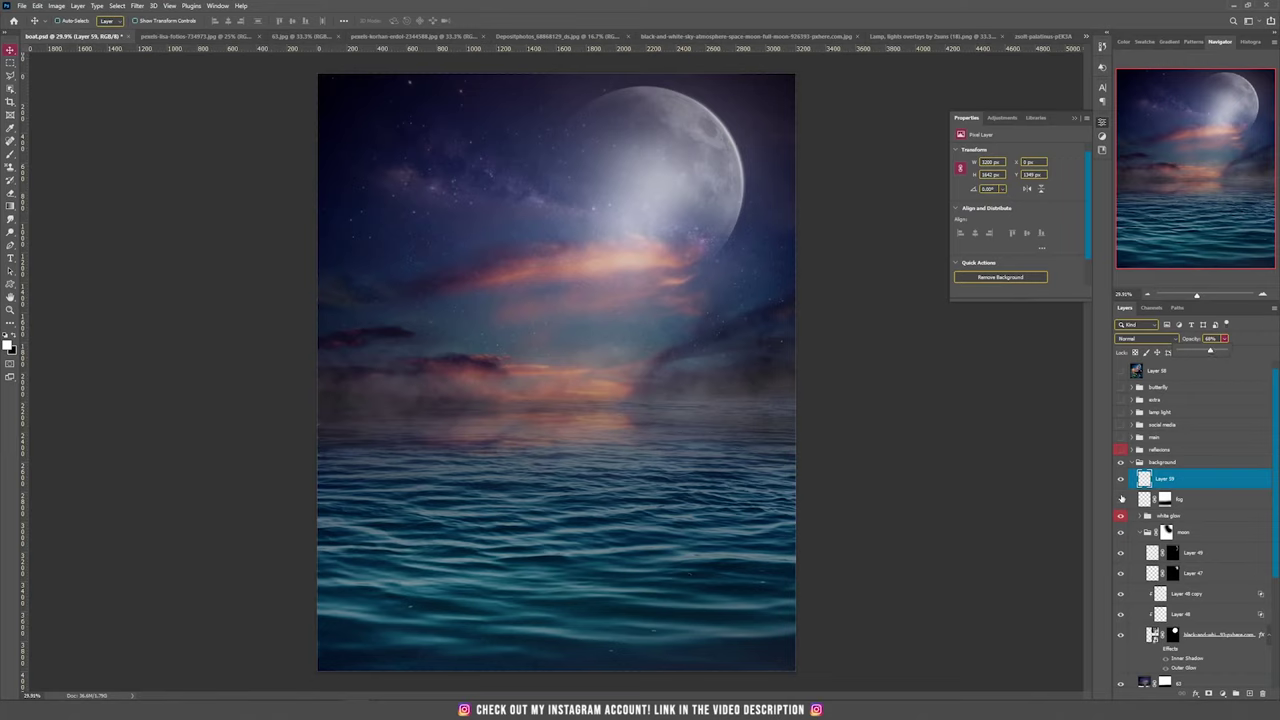
left_click(1121, 499)
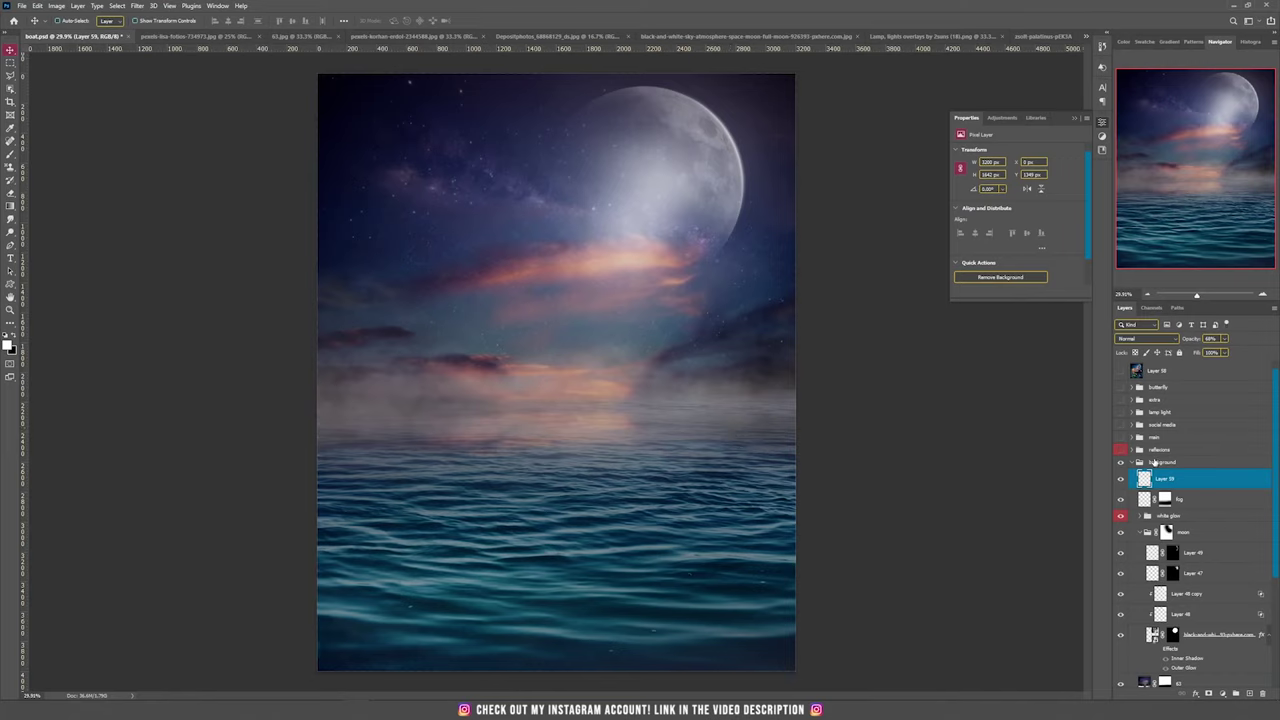
Show the boat image inside the main group, and compare Layer 2 with its layer mask off and on
left_click(1132, 463)
left_click(1132, 438)
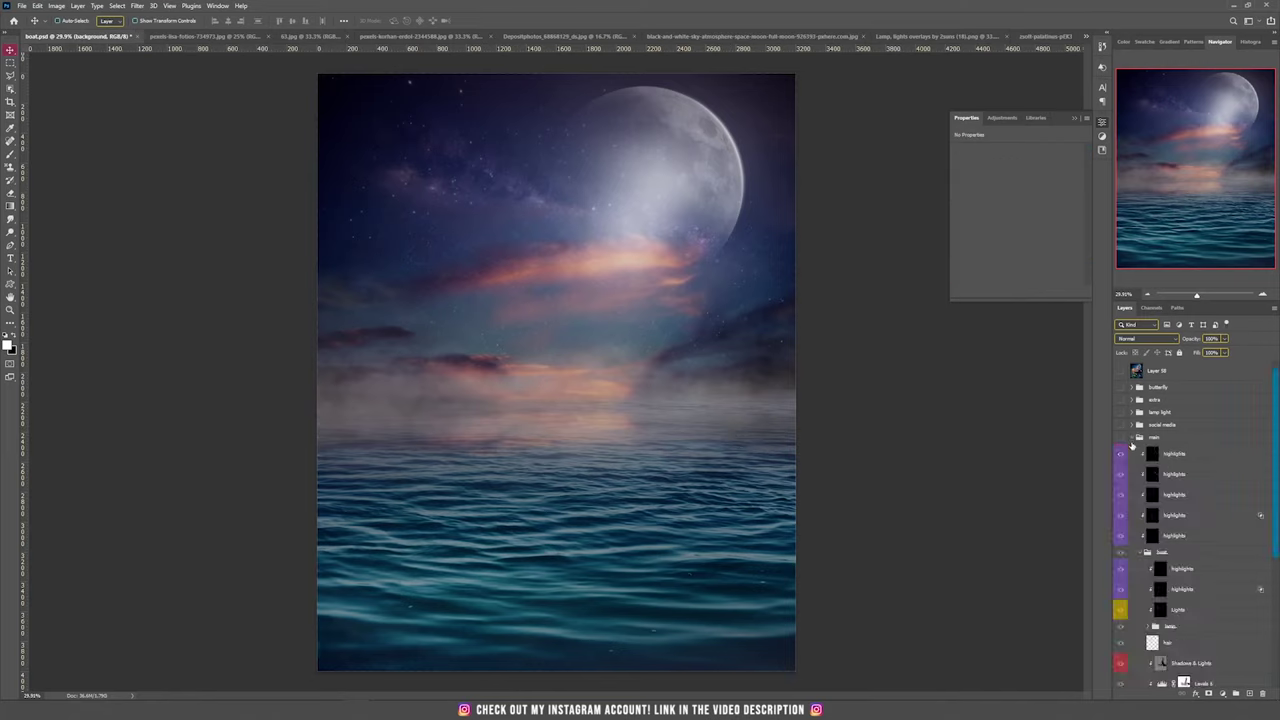
scroll(1124, 570, "down", 5)
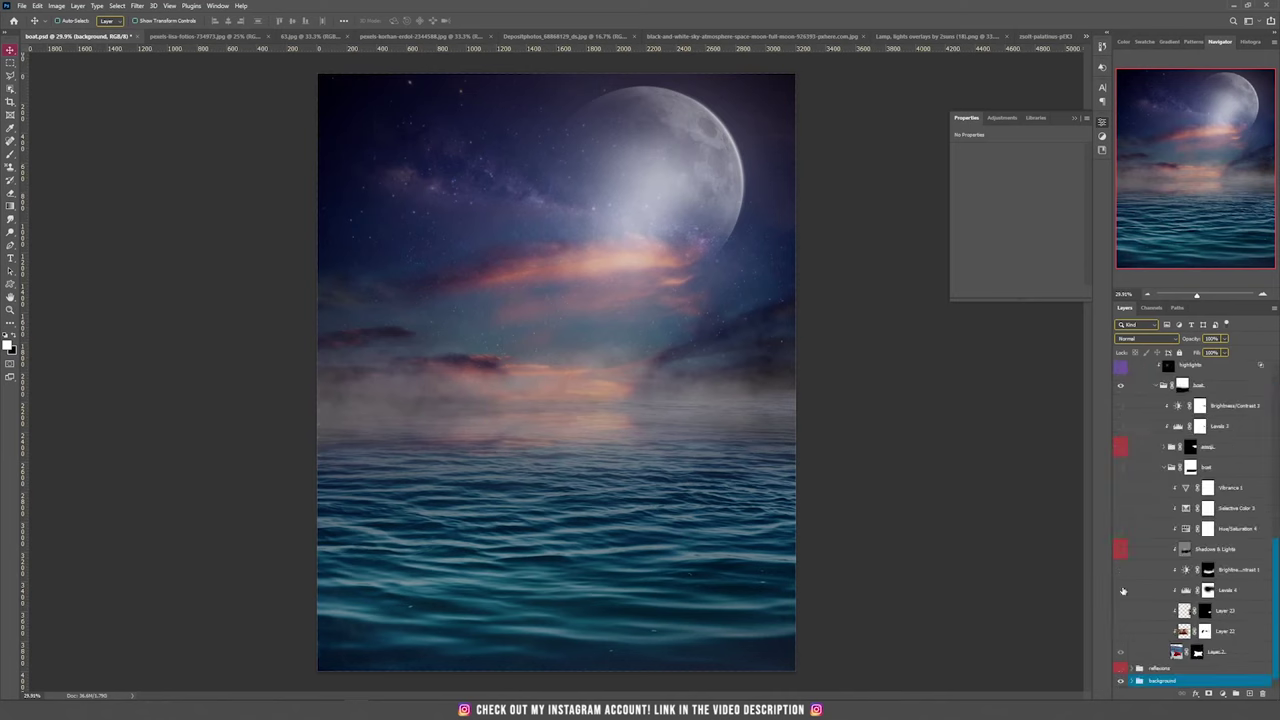
left_click(1121, 652)
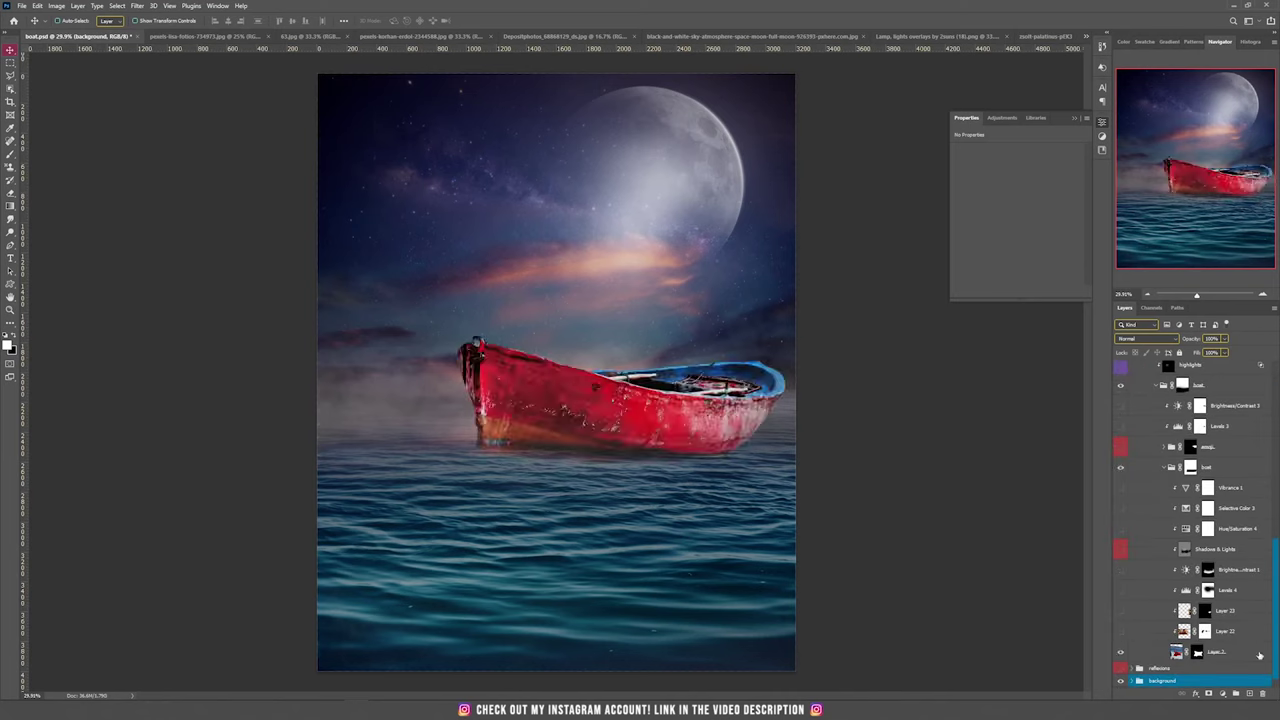
left_click(1198, 651, "shift")
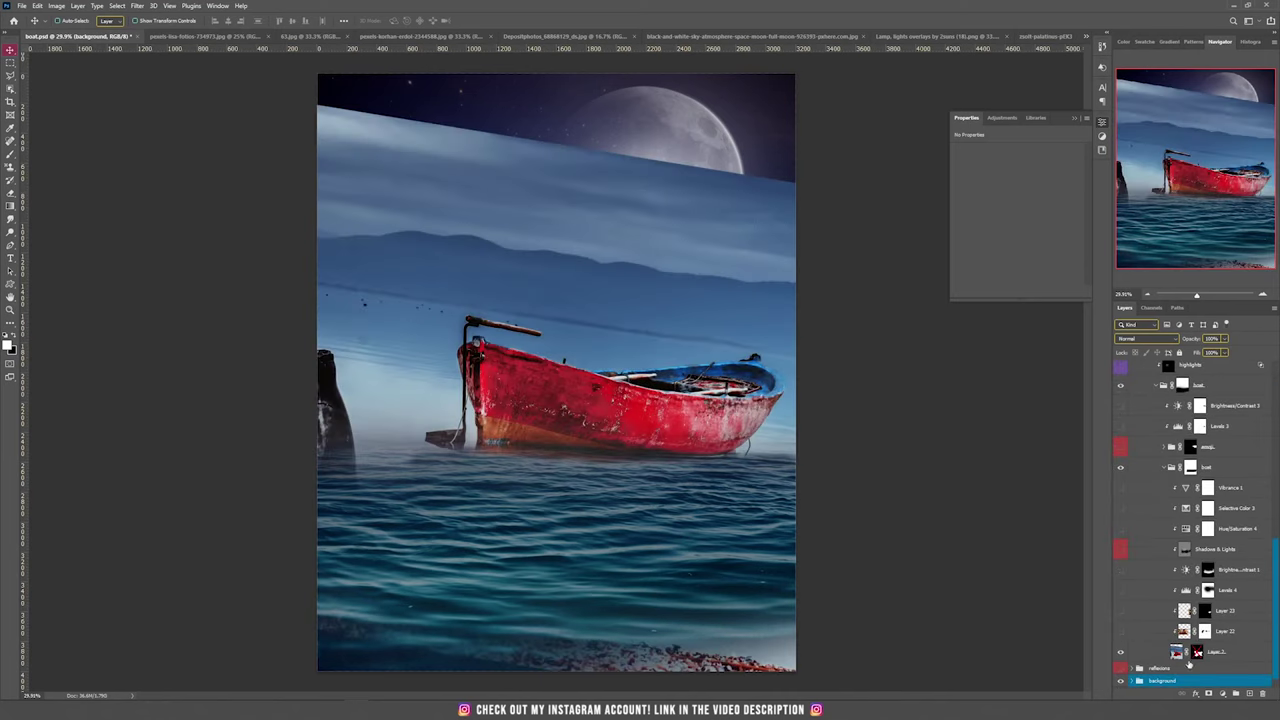
left_click(1198, 651, "shift")
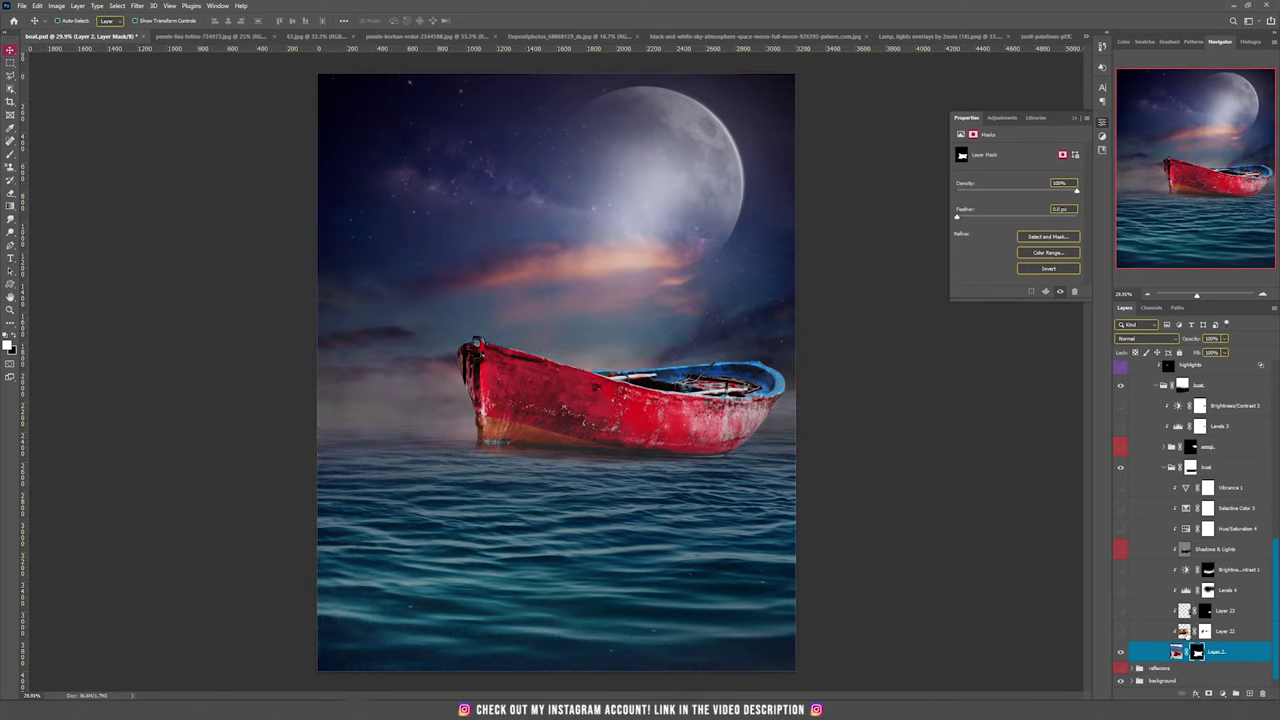
View the rusted metal texture document, return to boat.psd and show the Layer 22 rust texture on the boat
left_click(1040, 37)
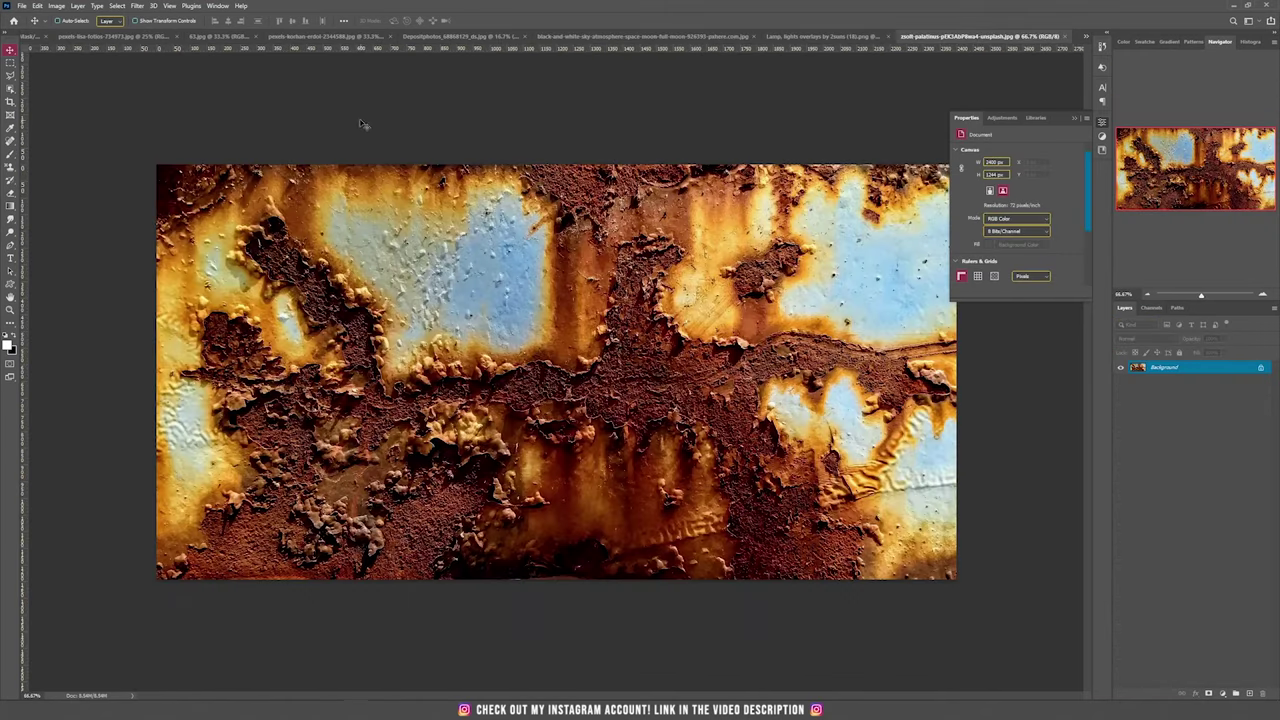
left_click(38, 37)
left_click(1121, 657)
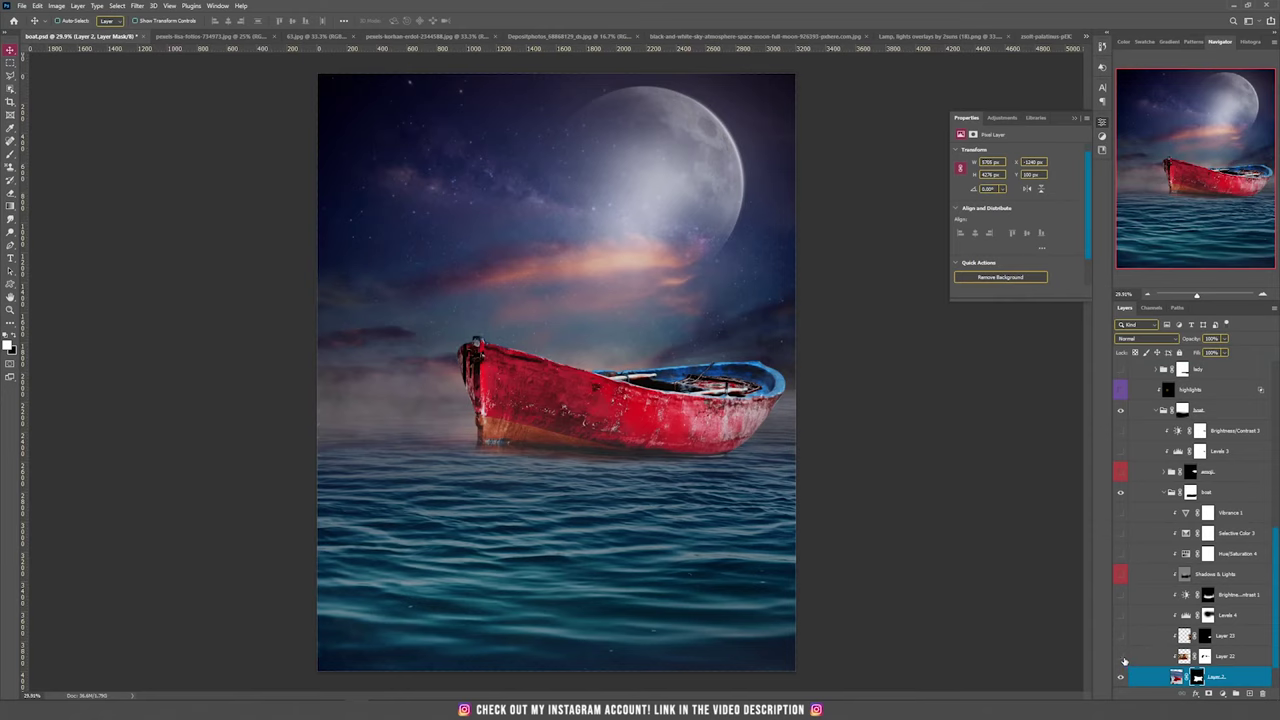
scroll(580, 432, "up", 6)
Compare the Layer 22 rust texture in Normal and Luminosity blend modes, leaving it on Luminosity
left_click(1187, 660)
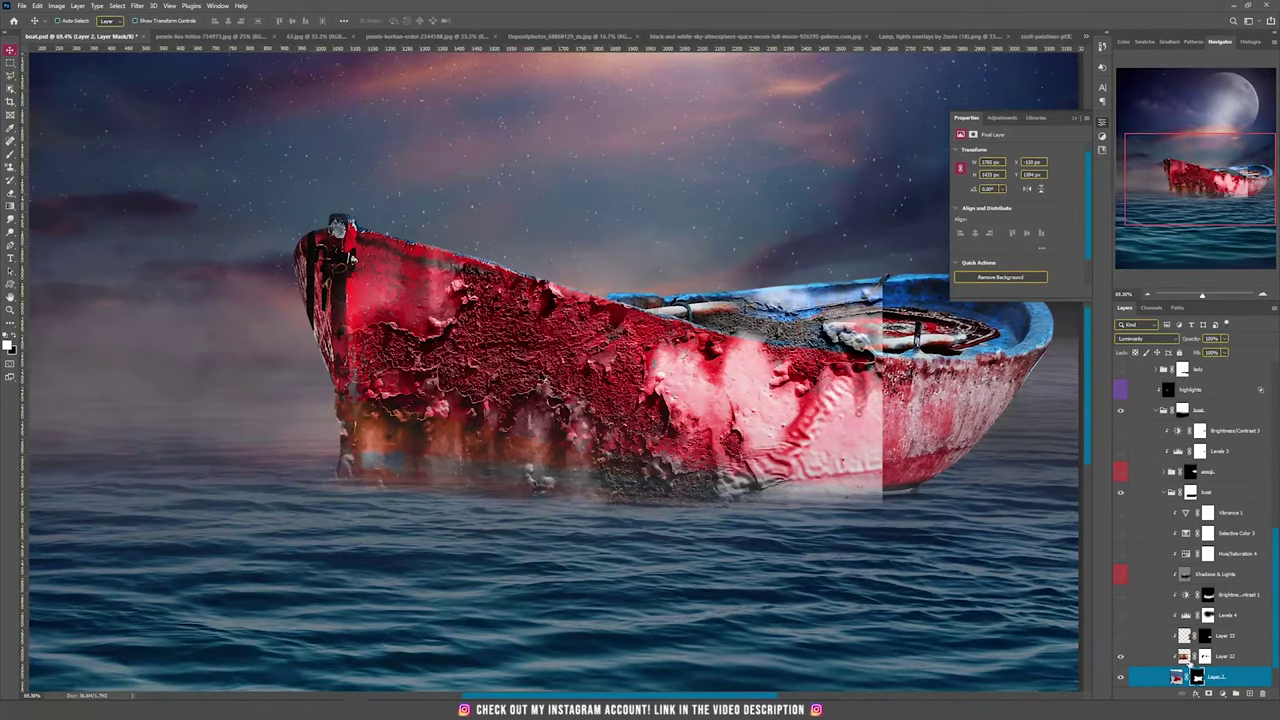
left_click(1146, 343)
left_click(1131, 350)
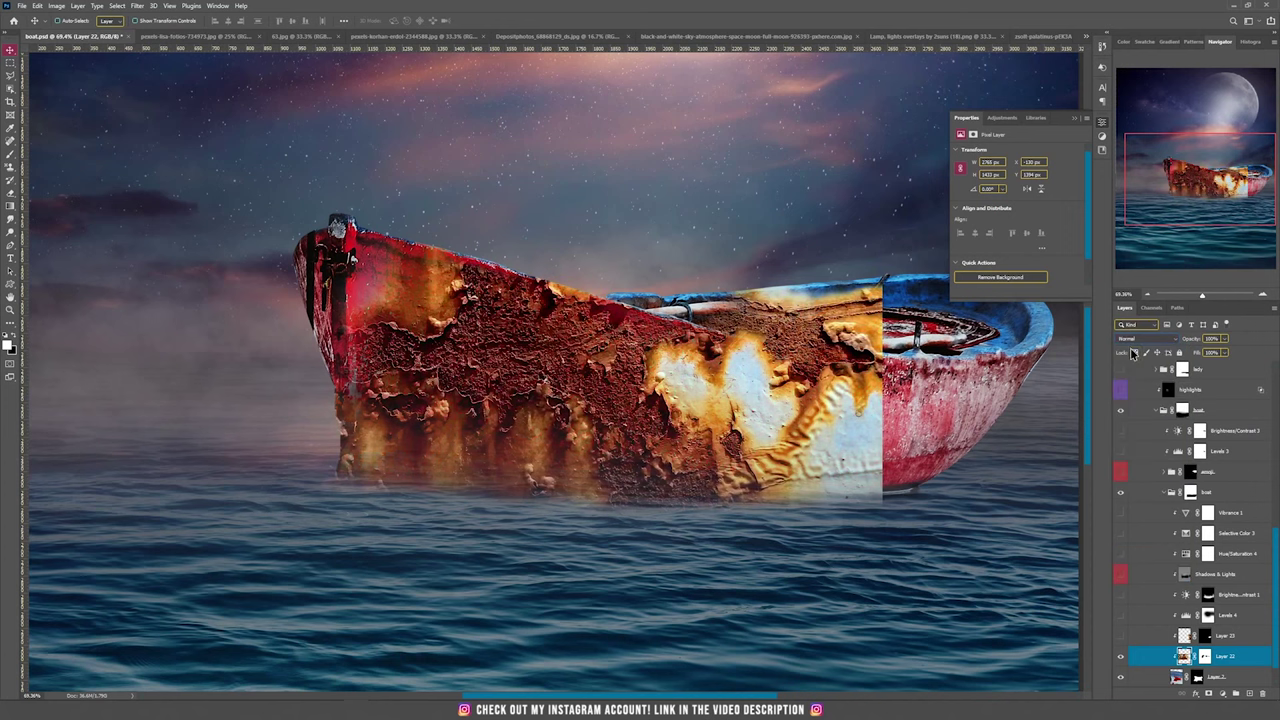
left_click(1143, 341)
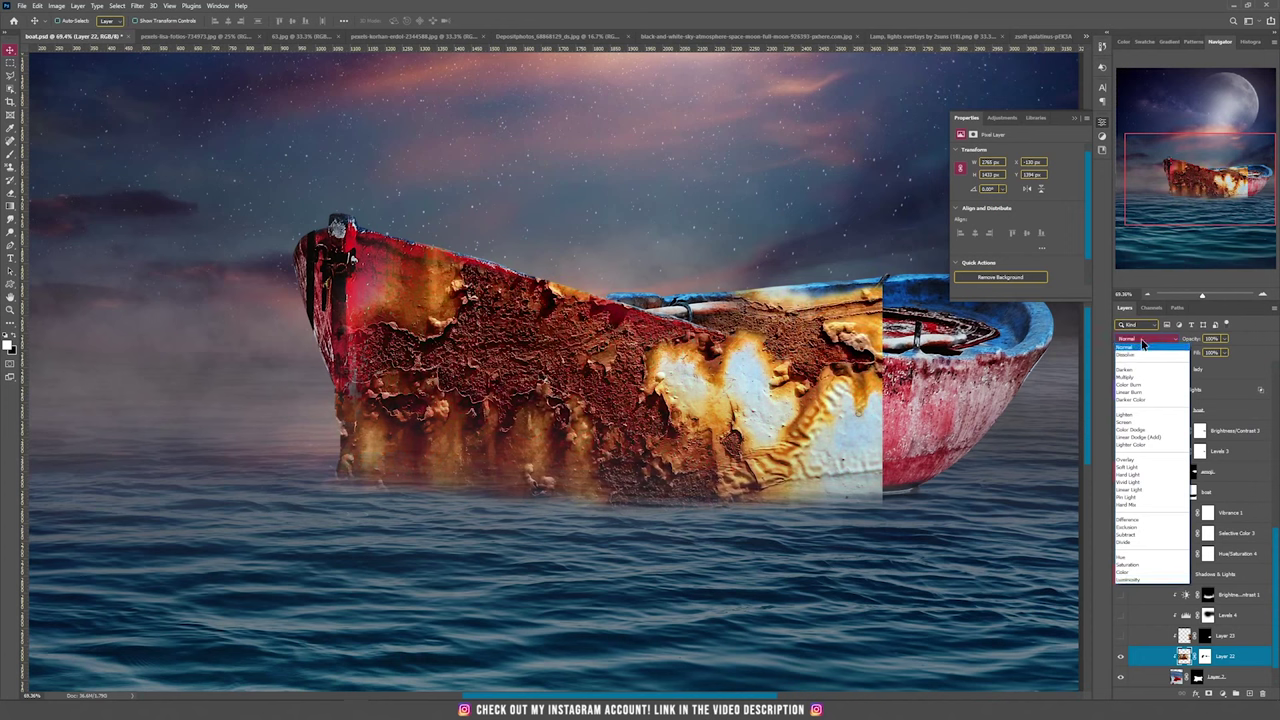
left_click(1128, 579)
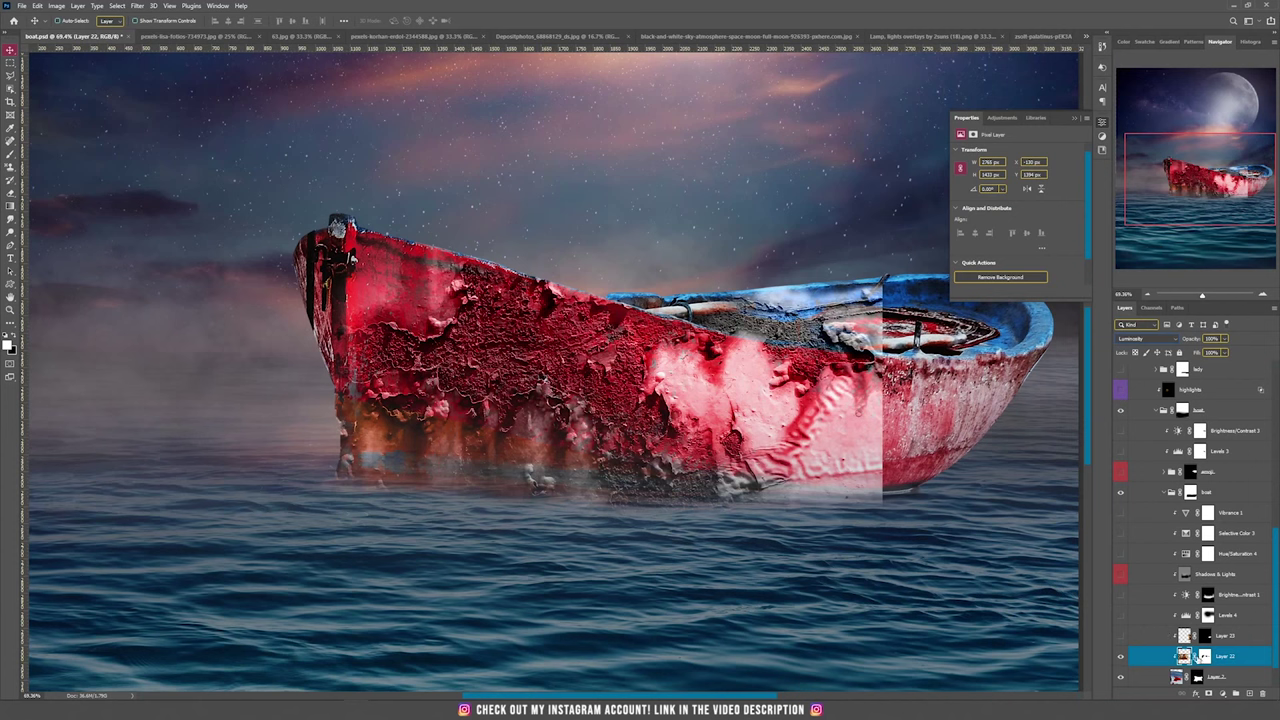
Show the Layer 23 texture on the boat's stern, select the layer and check its layer mask
left_click(1120, 635)
left_click(1186, 635)
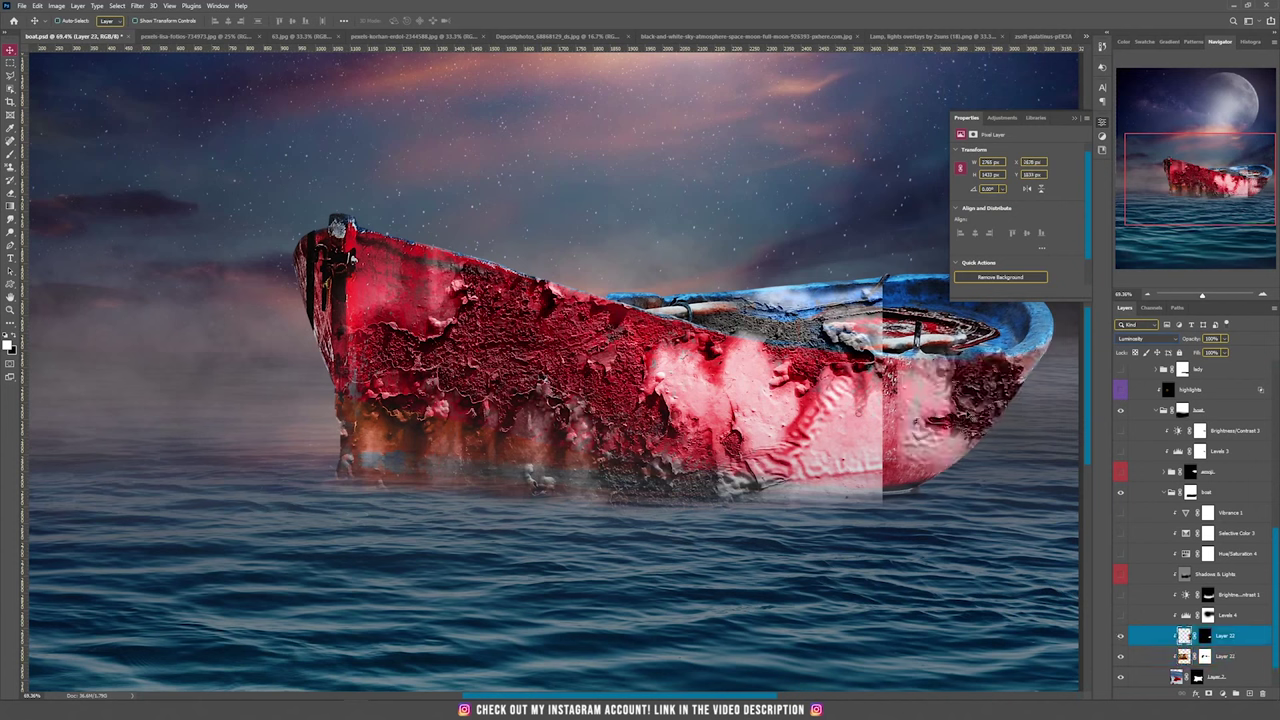
left_click_drag(952, 416, 954, 388)
left_click(1205, 636)
left_click(1206, 638, "shift")
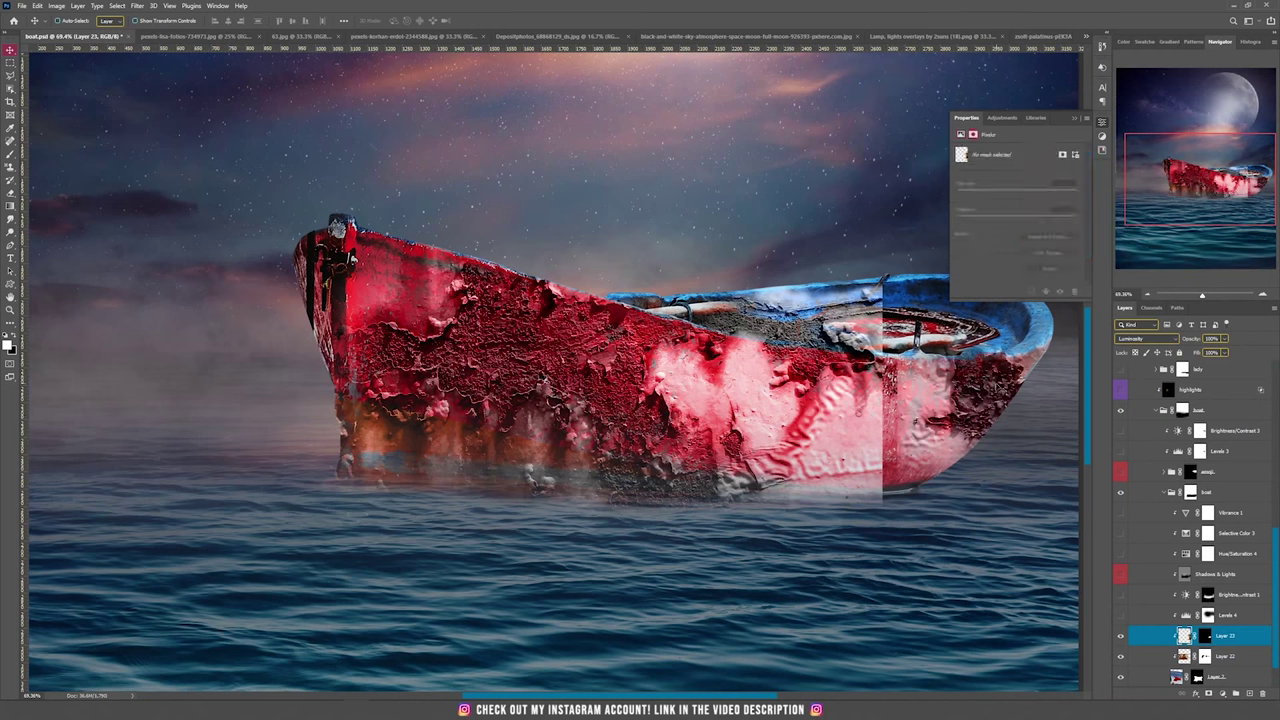
Show the Levels 4 and Brightness/Contrast 1 adjustments that darken the boat and view the settings of both
left_click(1120, 615)
left_click(1120, 594)
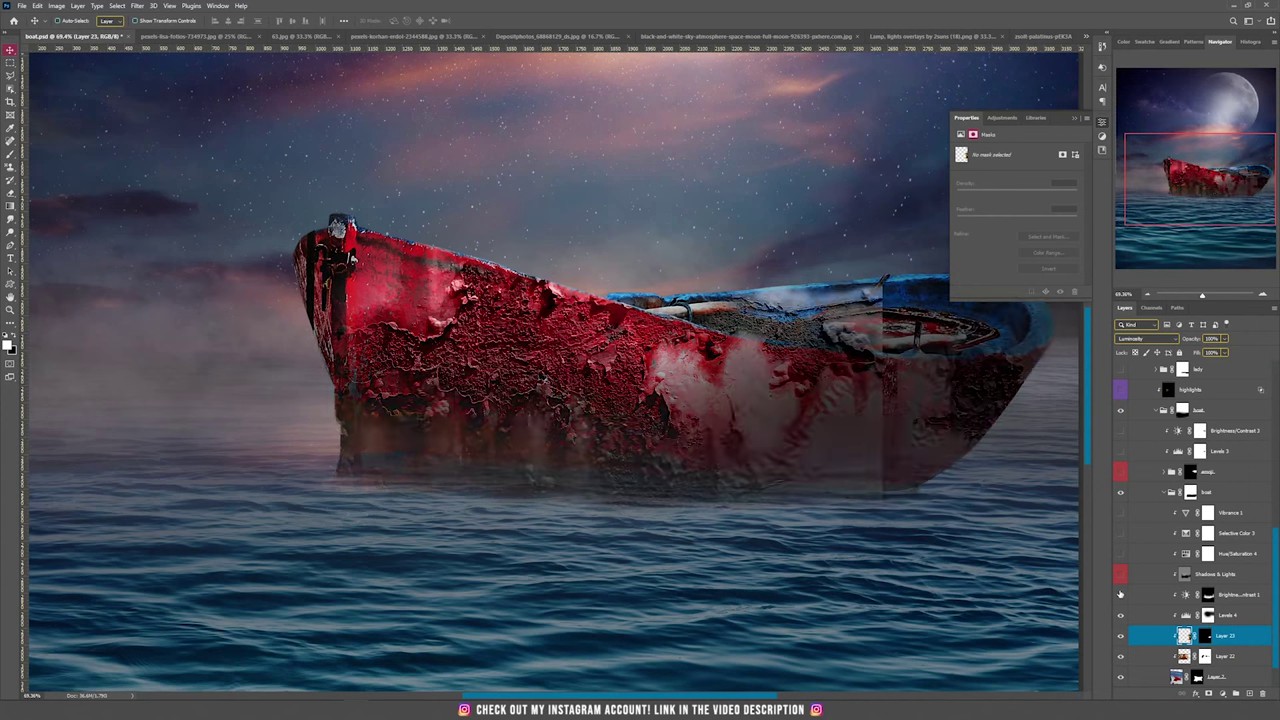
left_click(1186, 616)
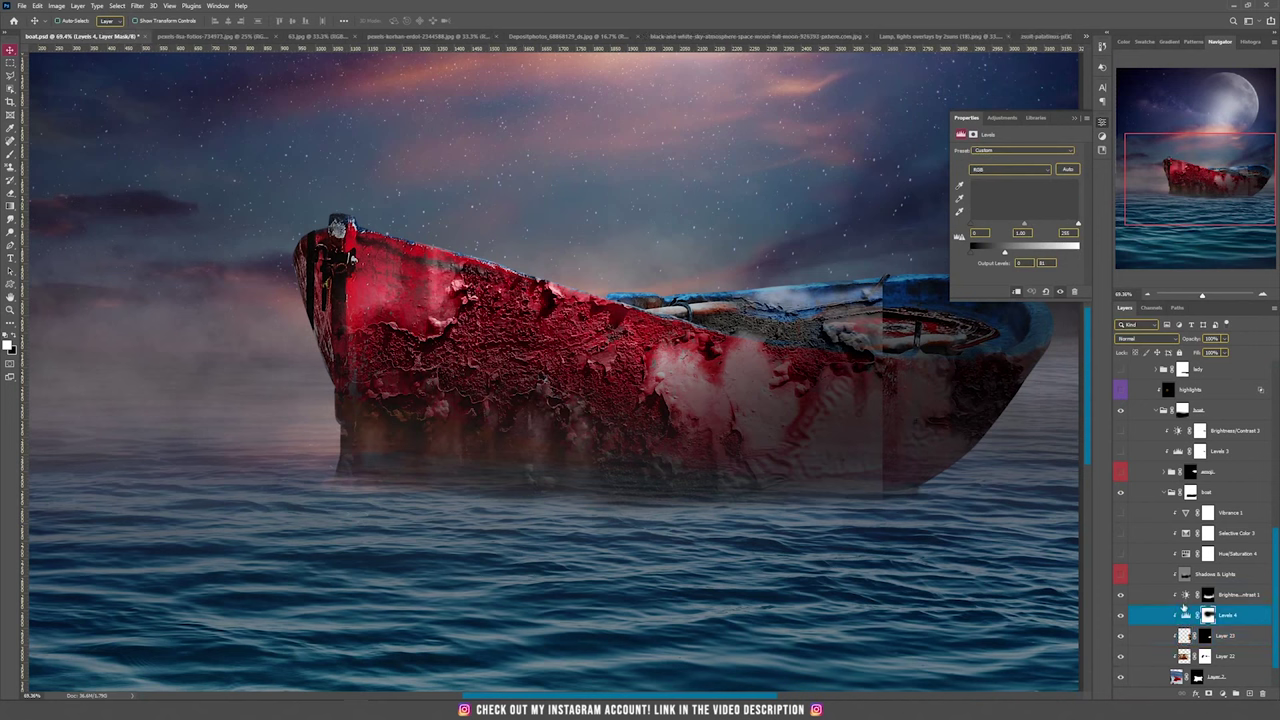
left_click(1188, 596)
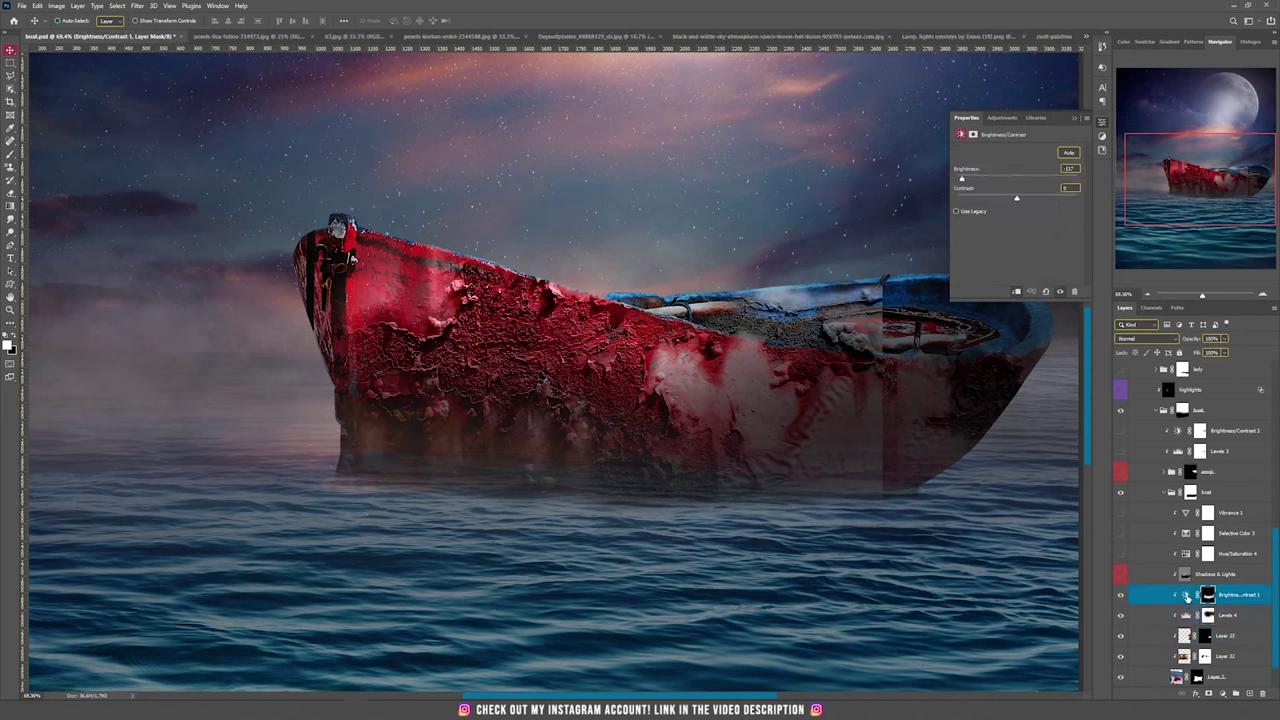
left_click(1186, 616)
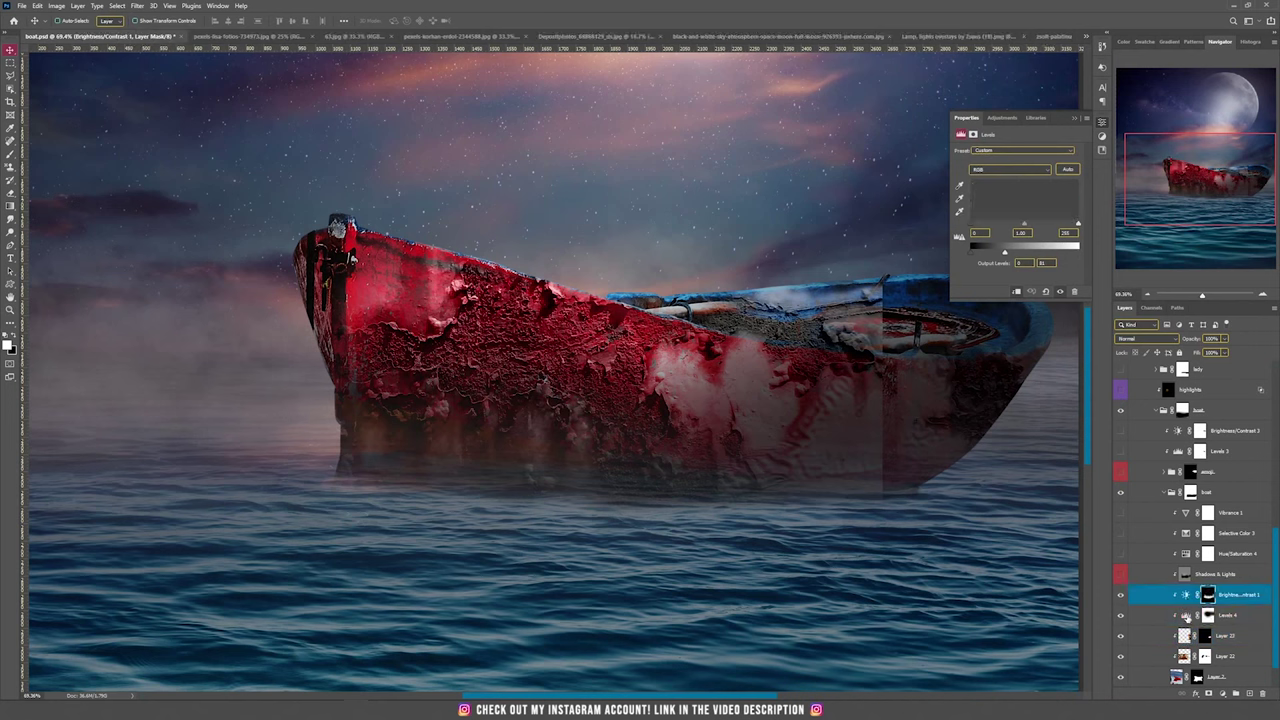
Show the Shadows & Lights layer briefly to see its shading on the boat, and hide it again
left_click(1121, 576)
left_click(1212, 583)
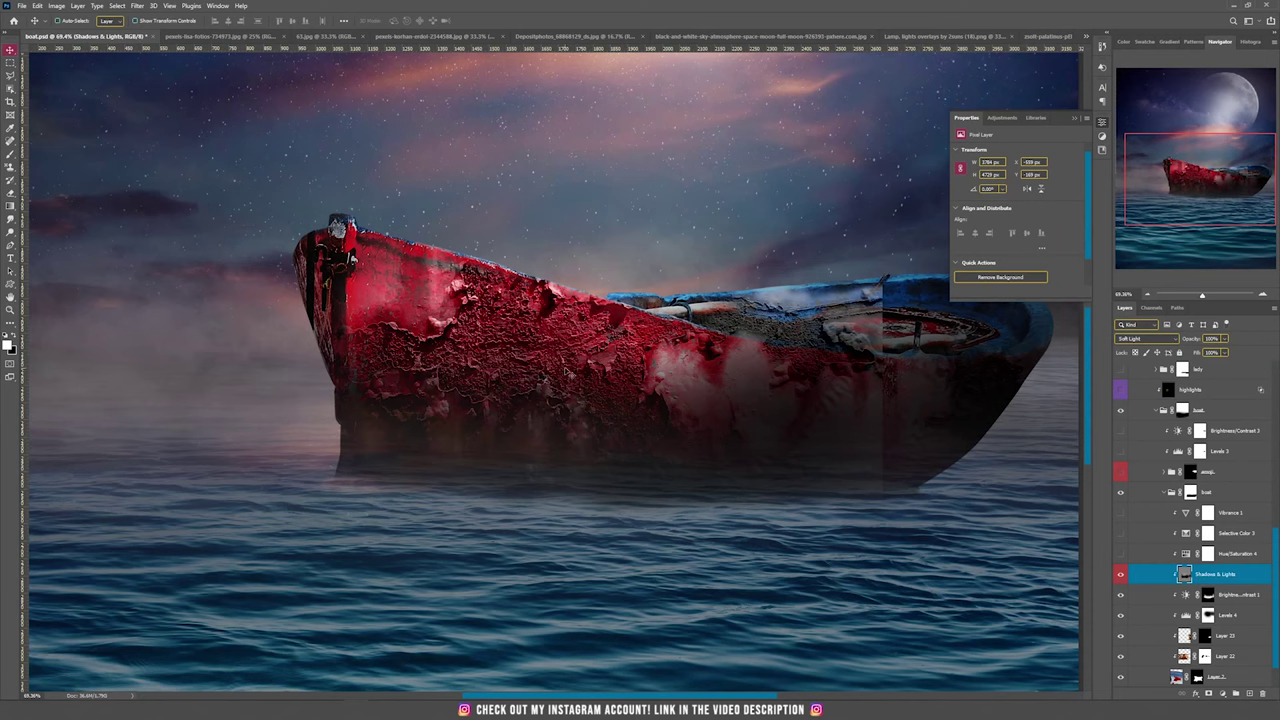
left_click(1121, 576)
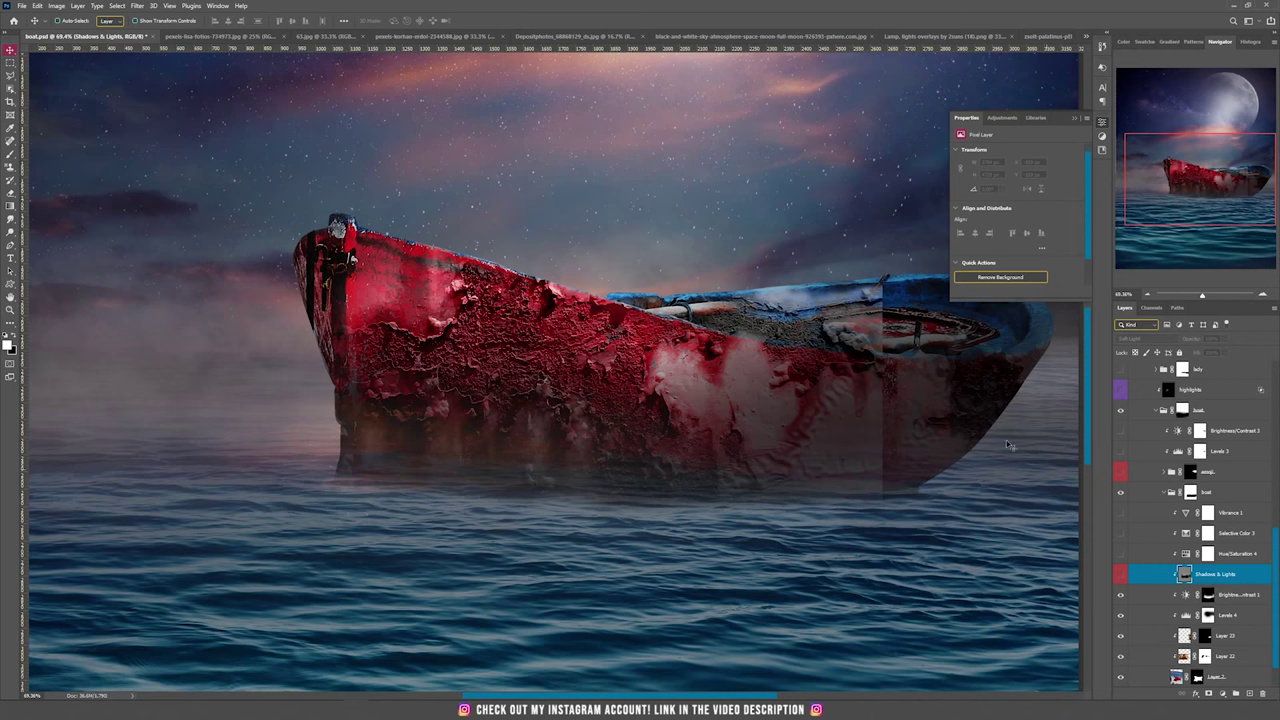
Create a clipped layer above Shadows & Lights in Soft Light mode, filled with 50% gray
left_click(78, 7)
mouse_move(100, 19)
left_click(215, 20)
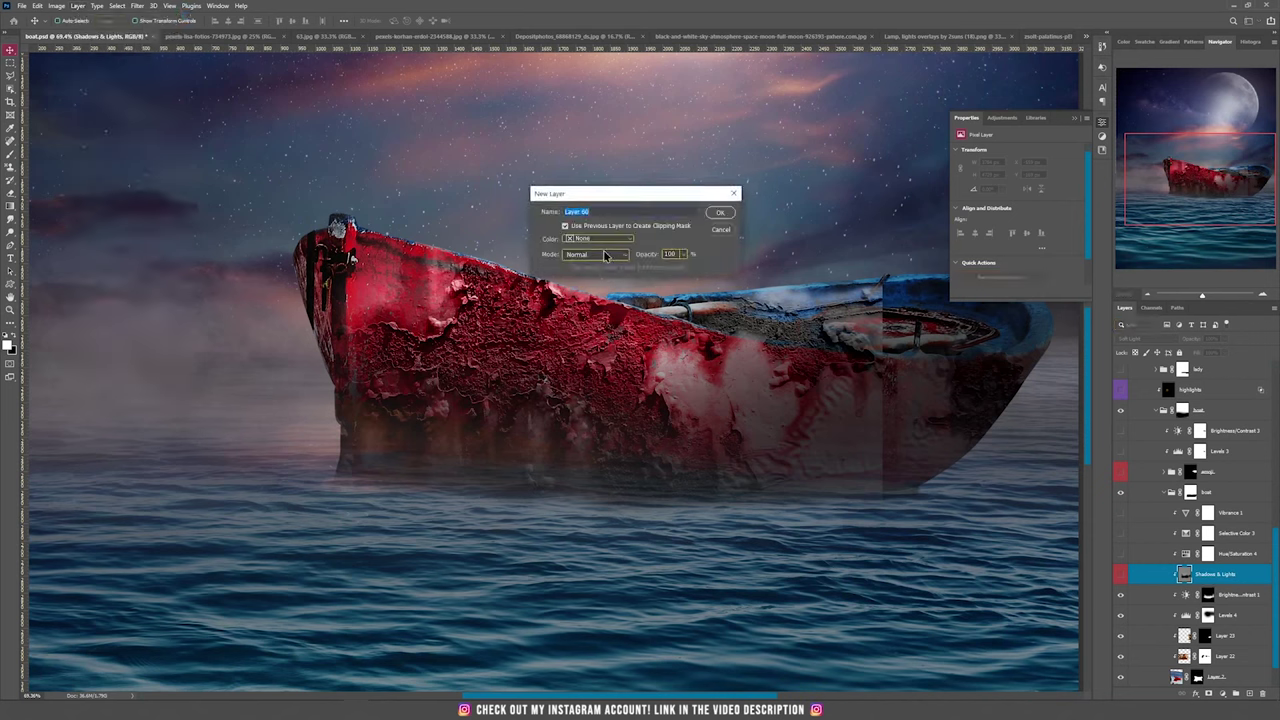
left_click(598, 255)
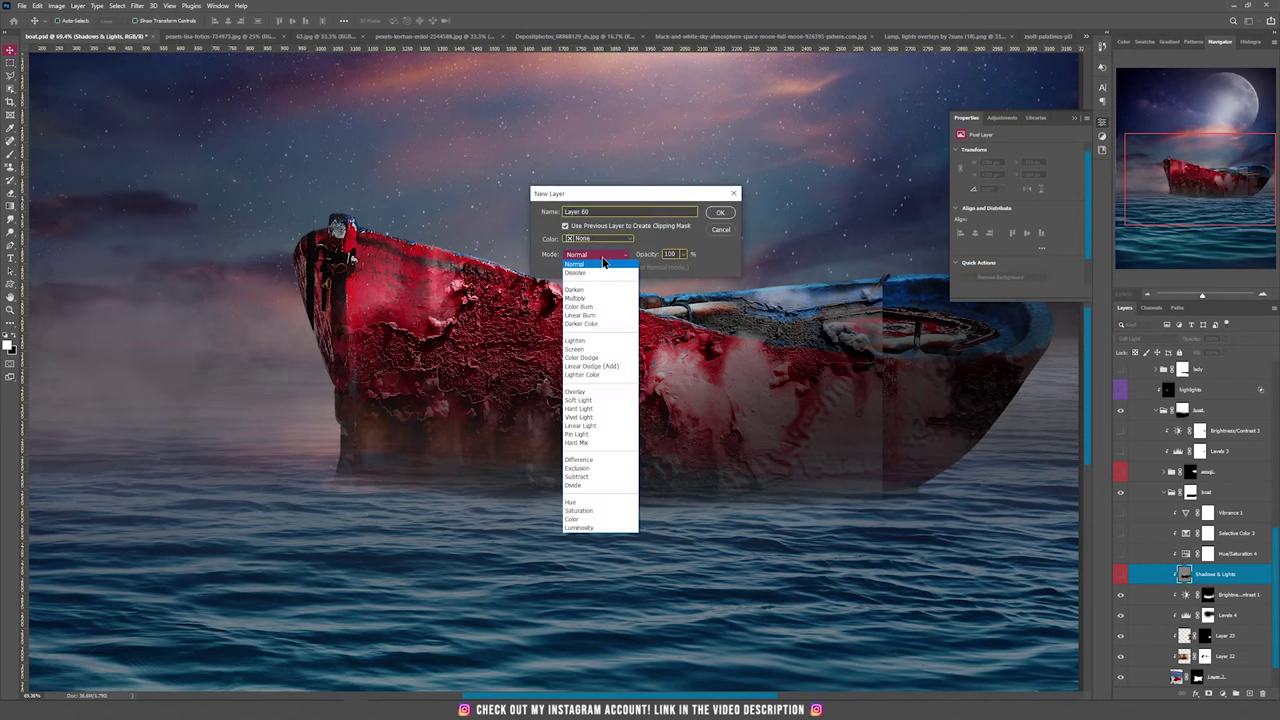
left_click(597, 401)
left_click(566, 268)
left_click(720, 212)
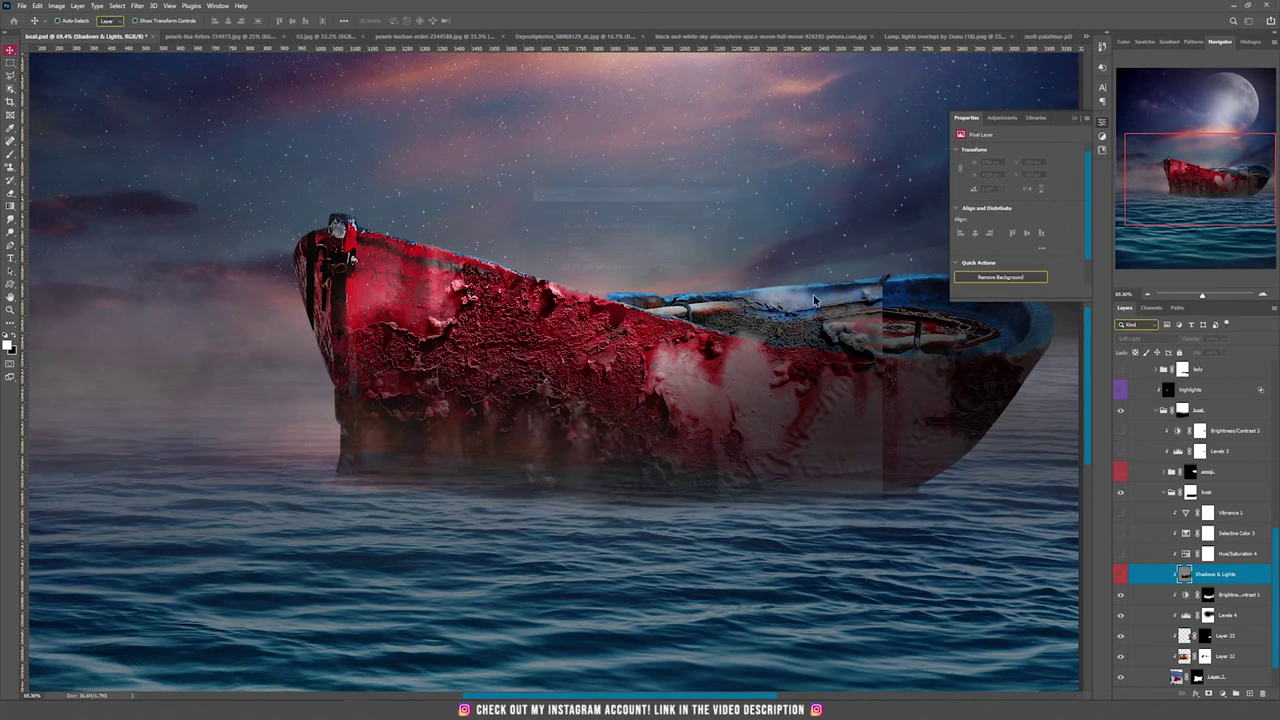
Switch to the Brush tool with a round tip, black as the paint colour and a much smaller brush size
key("b")
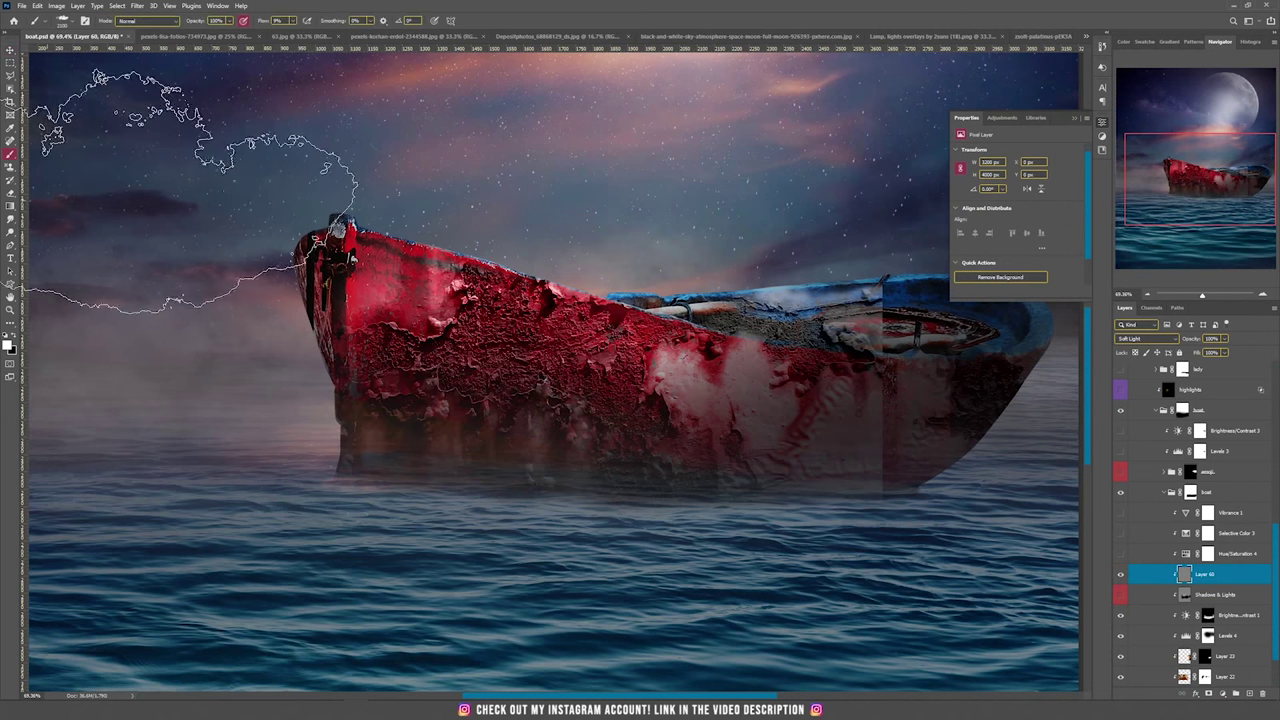
right_click(306, 268)
double_click(329, 392)
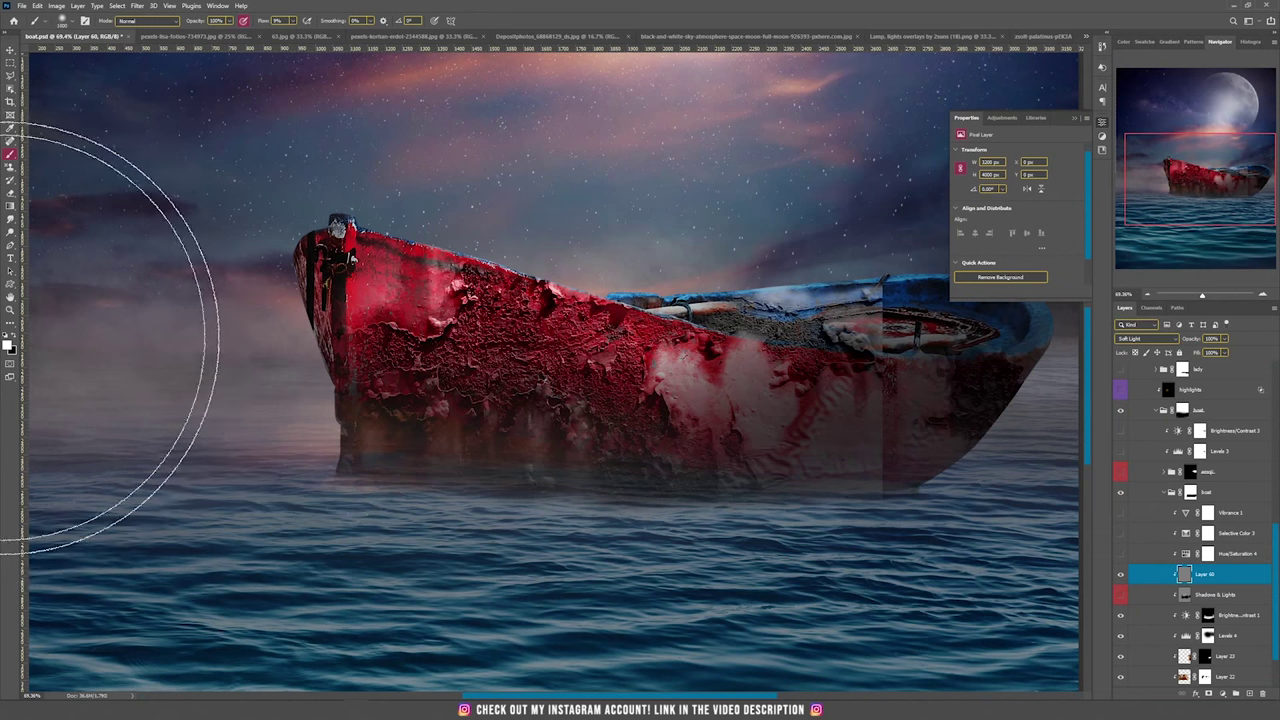
left_click(14, 335)
key("[")
key("[")
key("[")
key("[")
key("[")
key("[")
key("[")
key("[")
key("[")
key("[")
key("[")
key("[")
key("[")
key("[")
key("[")
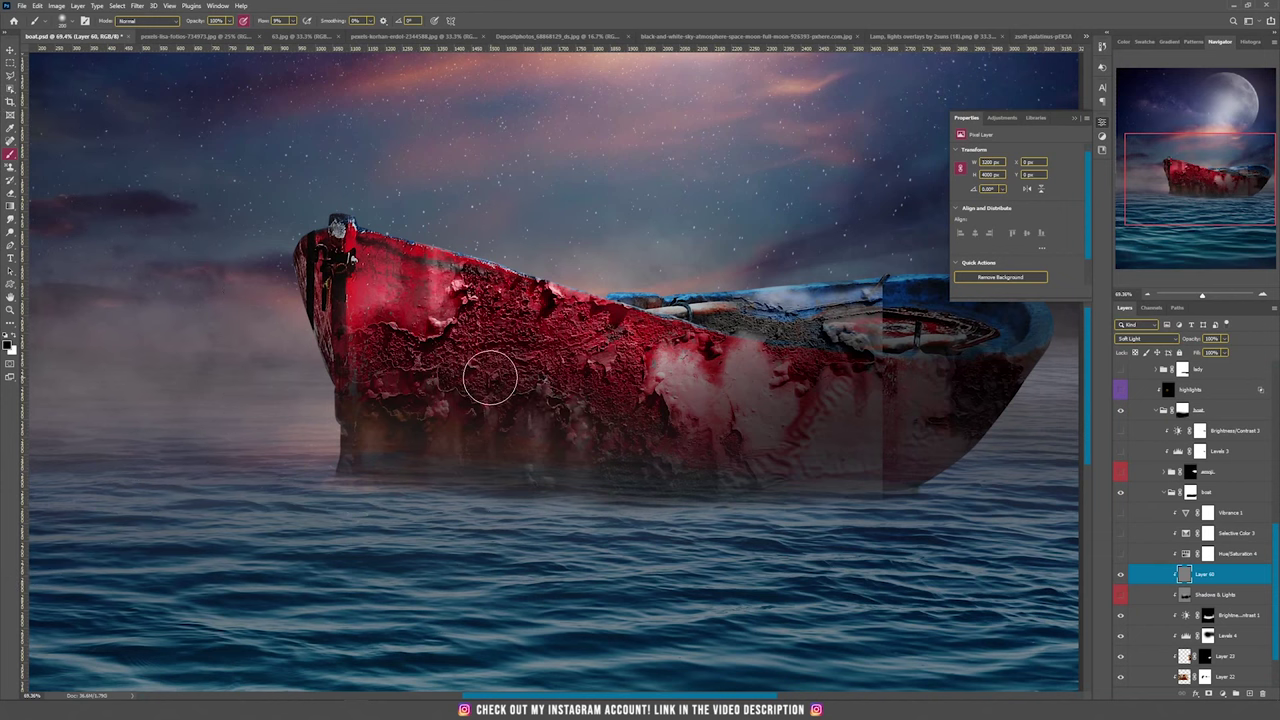
Paint dark shading over the lower hull, from the bow to the stern, on the gray Soft Light layer
scroll(437, 403, "up", 5)
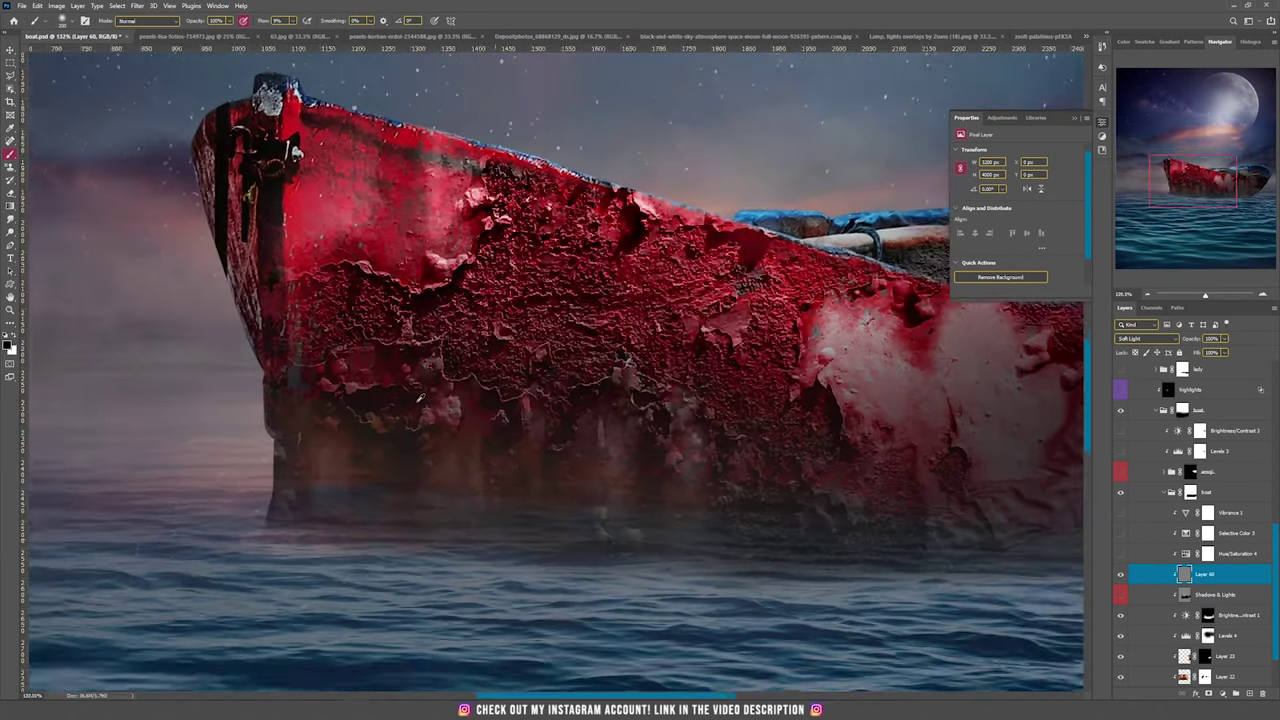
scroll(420, 397, "down", 3)
mouse_move(378, 400)
left_mouse_down()
mouse_move(403, 409)
mouse_move(389, 405)
left_mouse_up()
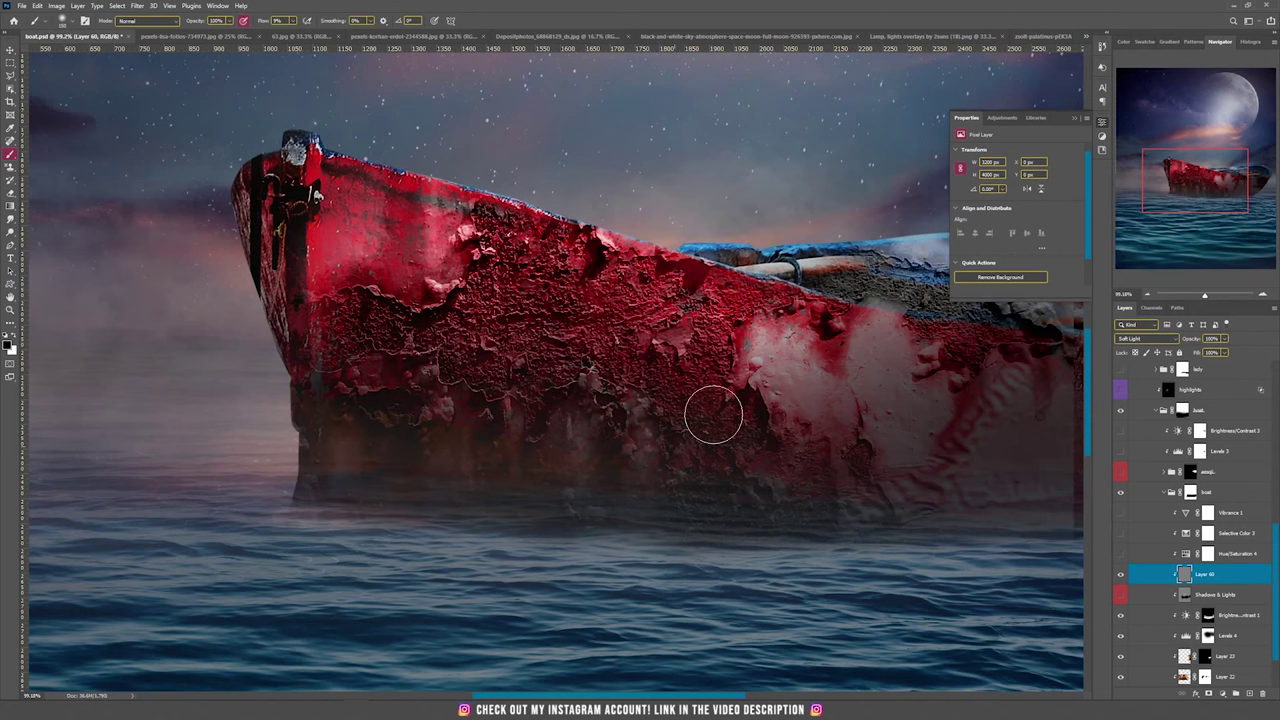
mouse_move(600, 298)
left_mouse_down()
mouse_move(581, 253)
mouse_move(498, 261)
mouse_move(476, 225)
mouse_move(216, 169)
mouse_move(257, 181)
mouse_move(273, 221)
mouse_move(290, 211)
mouse_move(315, 452)
mouse_move(369, 455)
mouse_move(452, 495)
mouse_move(596, 531)
mouse_move(592, 517)
mouse_move(608, 513)
mouse_move(900, 497)
mouse_move(471, 457)
left_mouse_up()
mouse_move(817, 342)
left_mouse_down()
mouse_move(682, 412)
mouse_move(475, 440)
mouse_move(412, 507)
mouse_move(302, 480)
mouse_move(398, 462)
mouse_move(645, 314)
mouse_move(582, 324)
mouse_move(297, 428)
mouse_move(382, 408)
mouse_move(322, 487)
left_mouse_up()
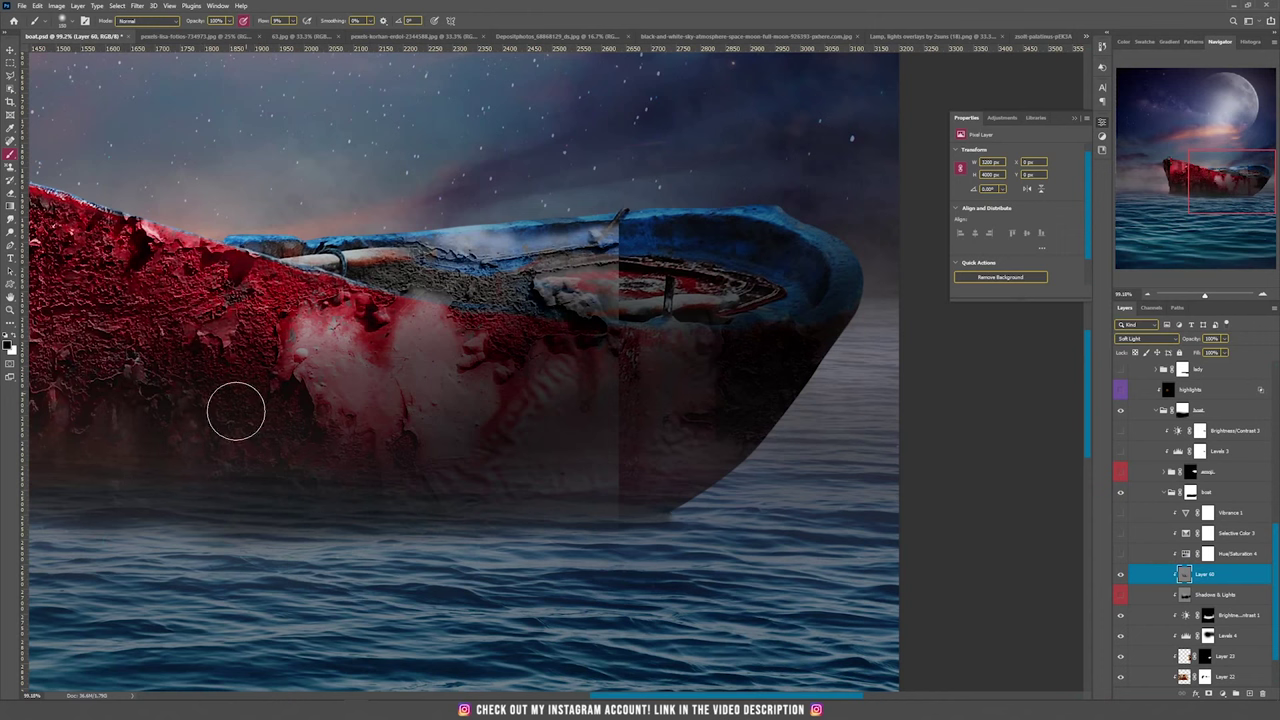
scroll(645, 505, "down", 3)
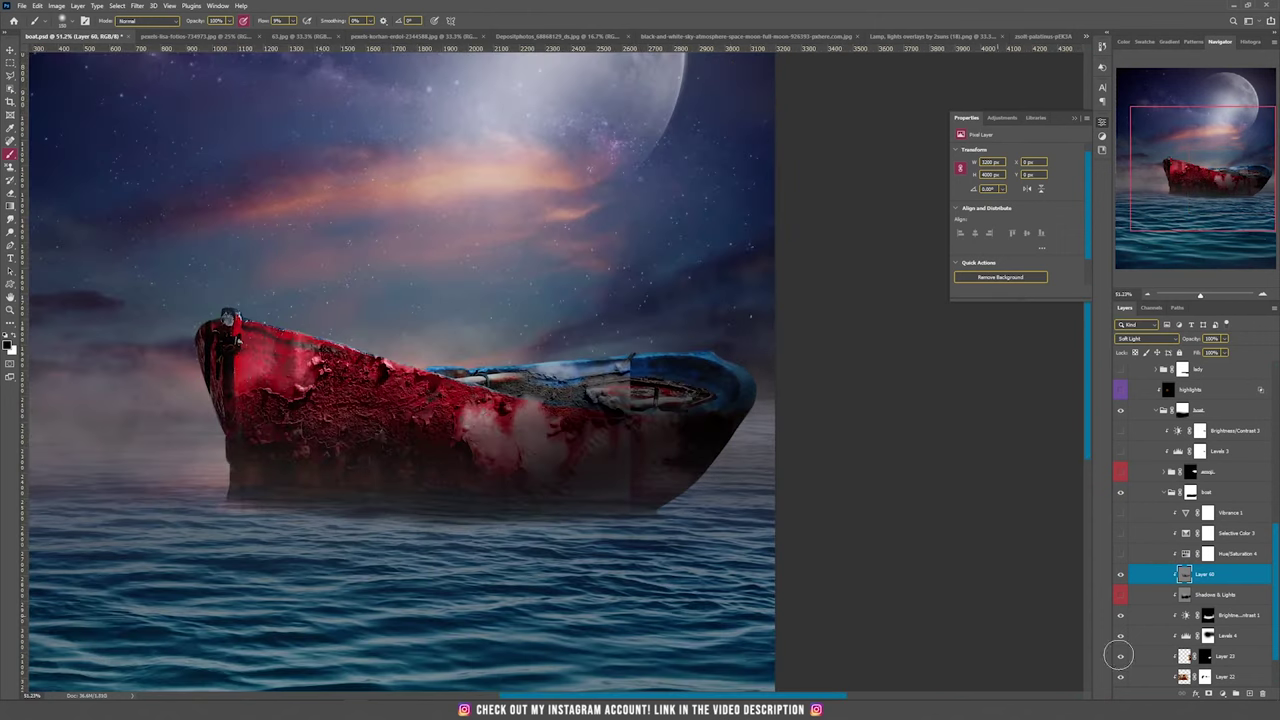
Compare the boat with the newly painted shading layer off and on, and delete that layer
left_click(1120, 574)
left_click(1120, 574)
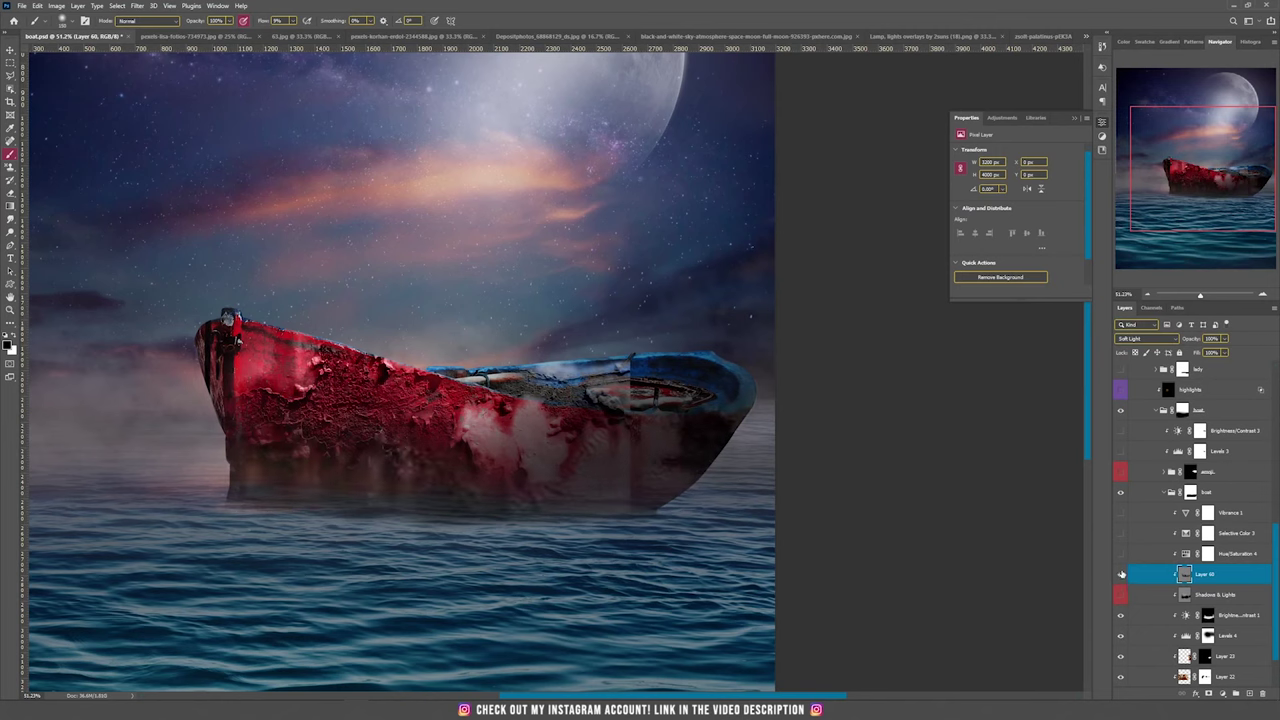
left_click(1120, 574)
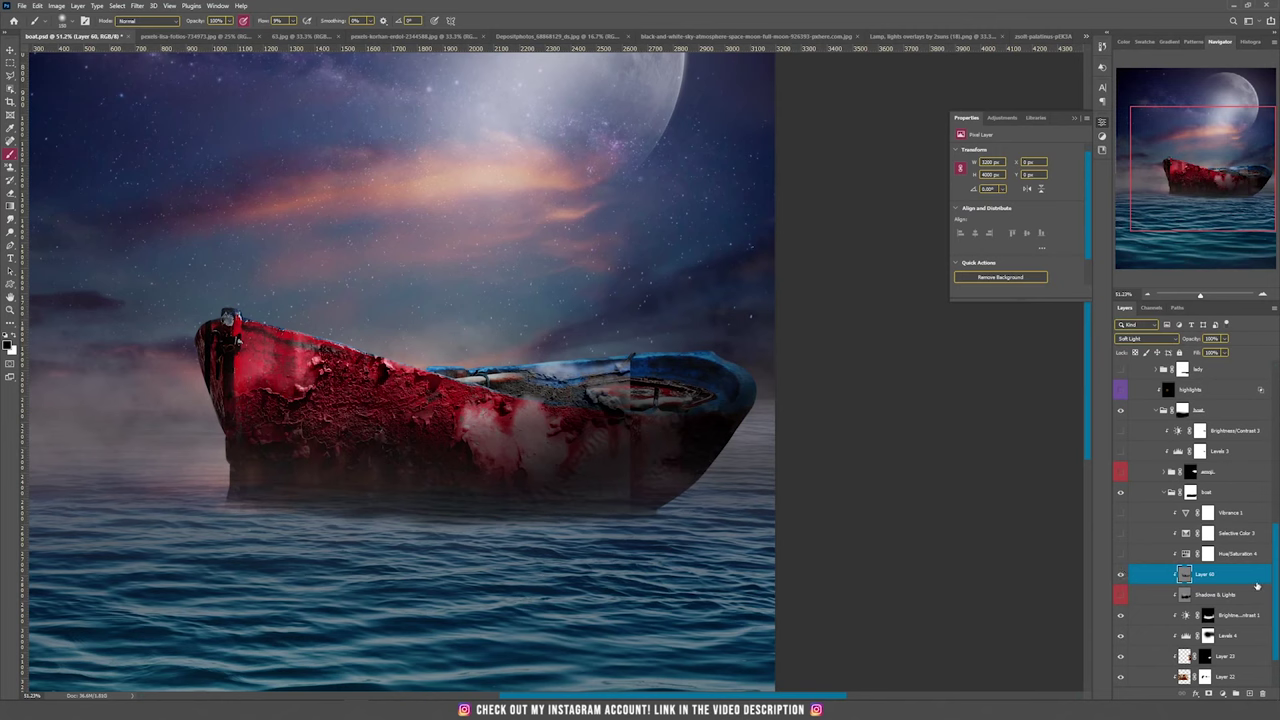
key("Delete")
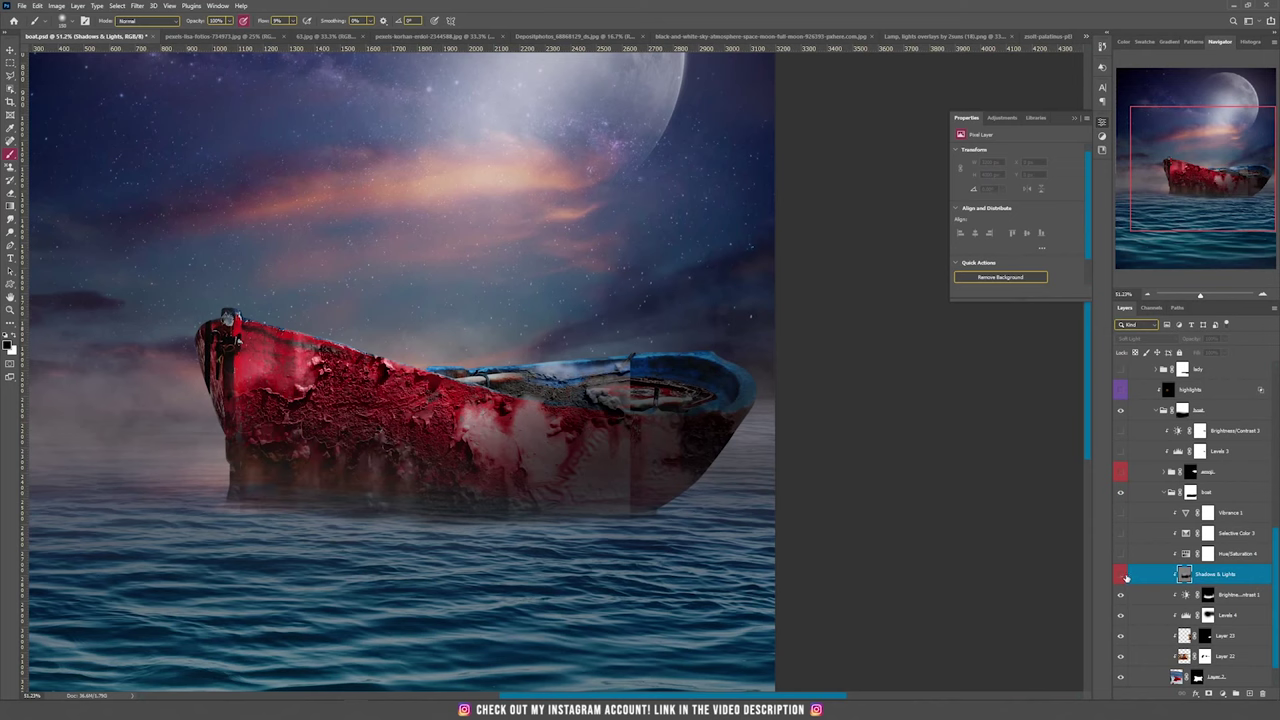
Show the Shadows & Lights and Hue/Saturation 4 layers and view the Hue/Saturation settings that recolour the boat
left_click(1121, 575)
key("v")
left_click(1121, 555)
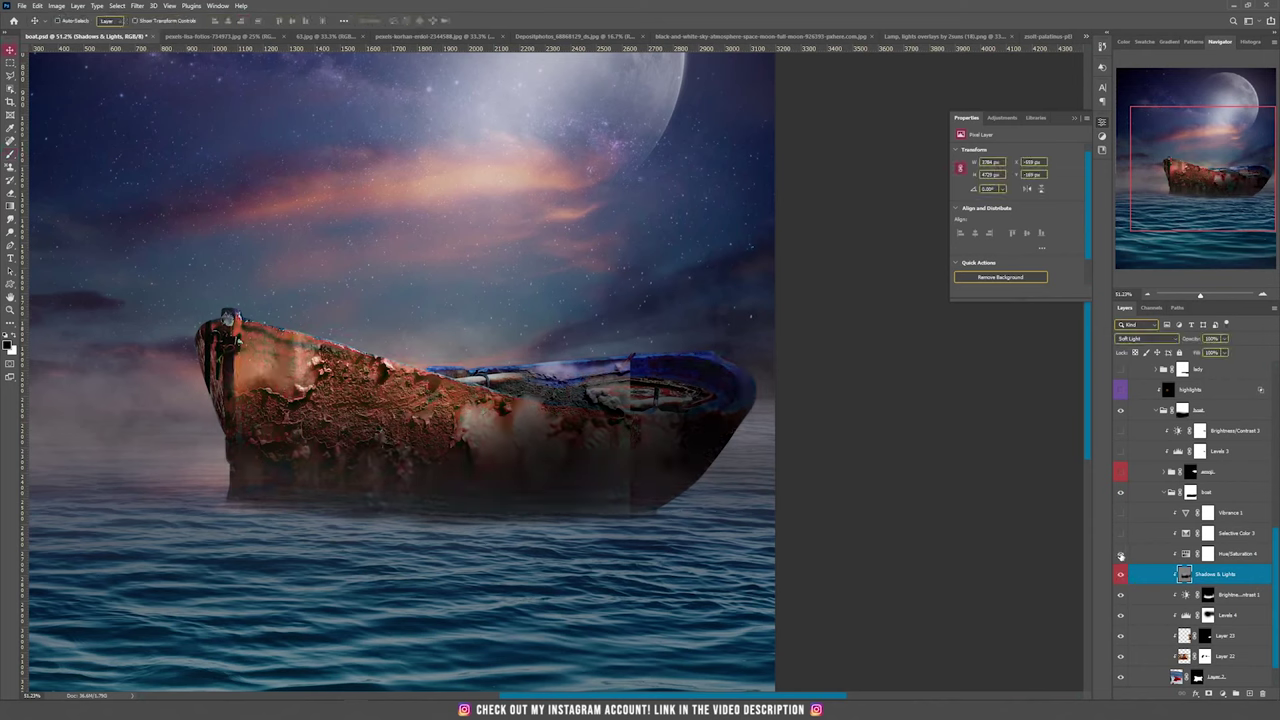
left_click(1235, 553)
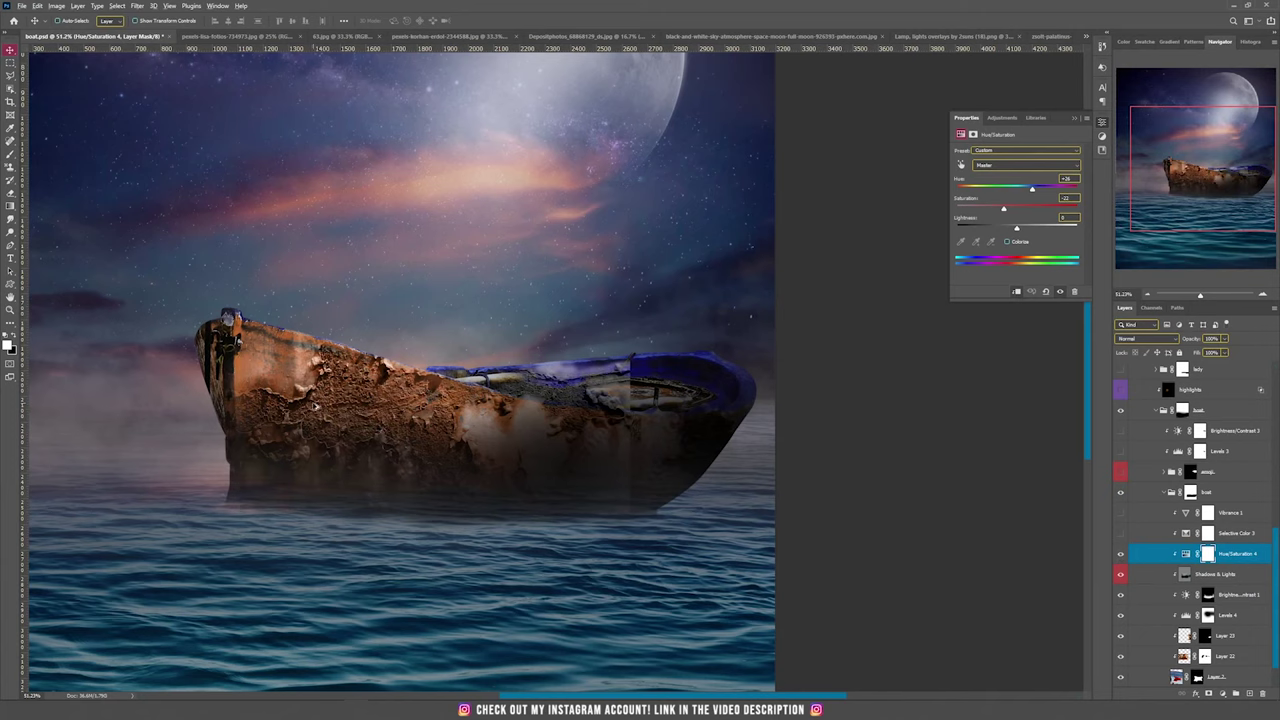
scroll(307, 409, "up", 3)
scroll(306, 410, "down", 3)
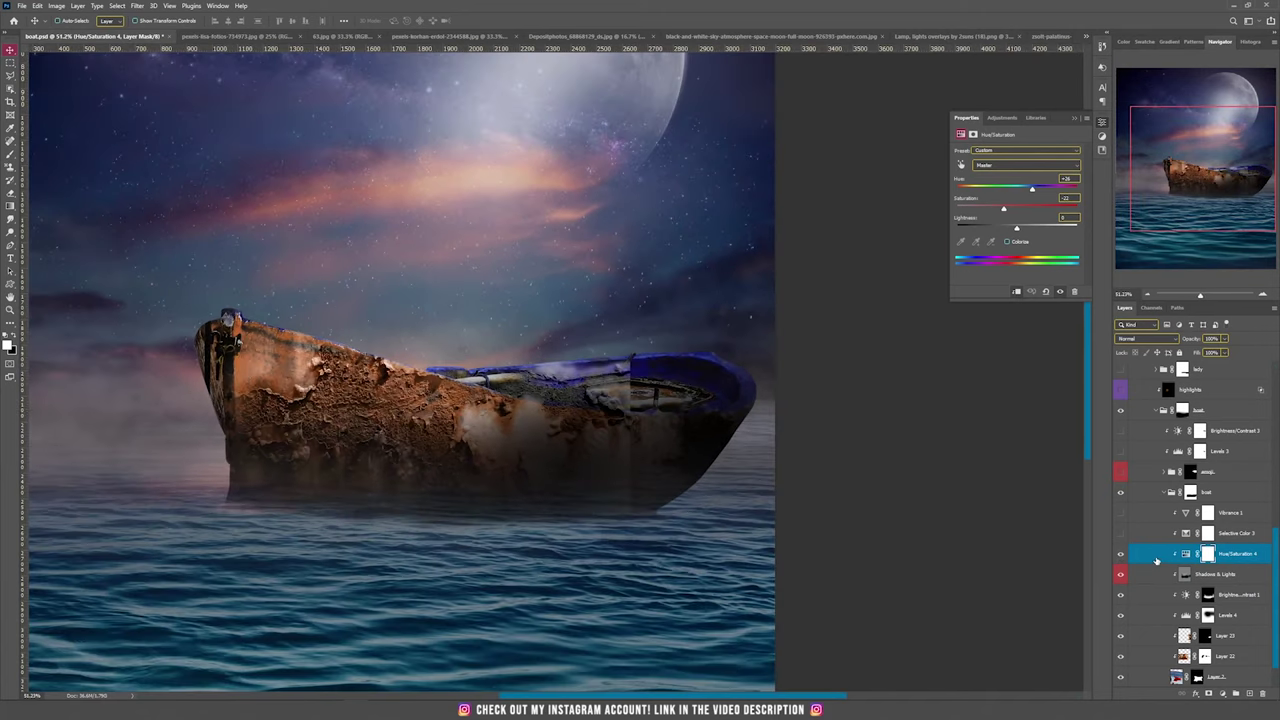
left_click(1186, 553)
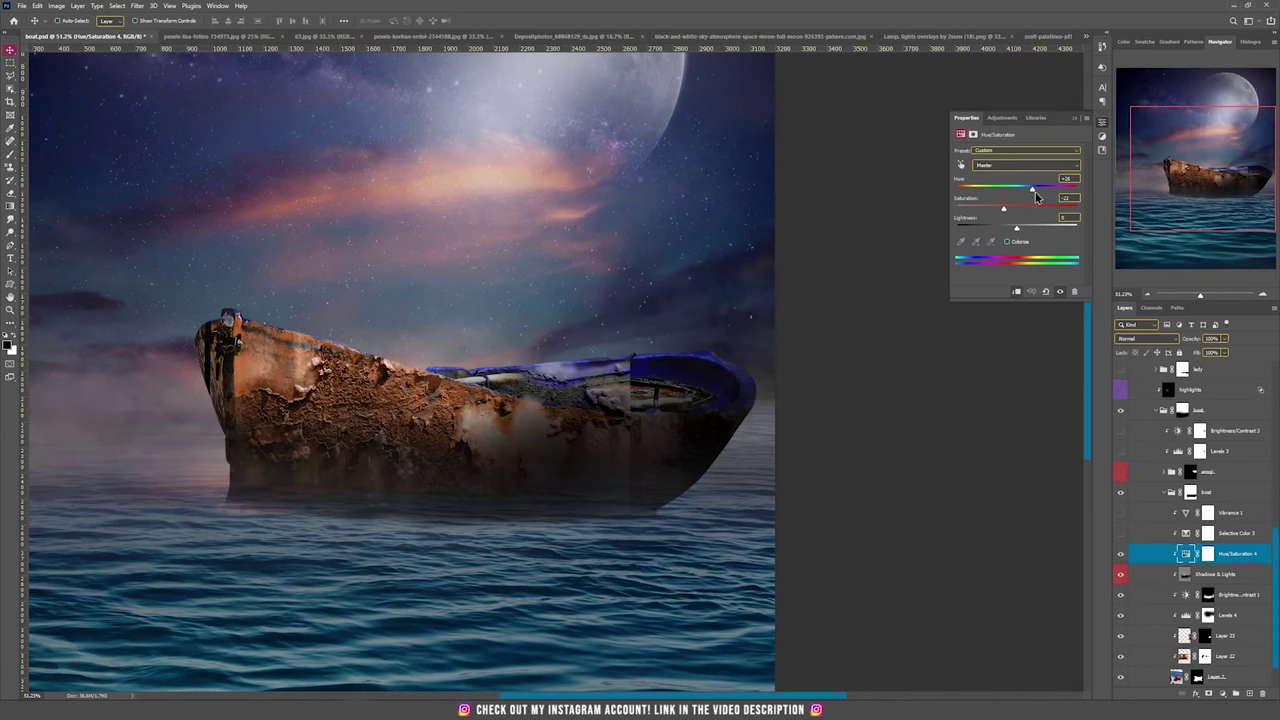
Show Selective Color 3, view its Blues settings and compare the boat with the adjustment off and on
left_click(1120, 534)
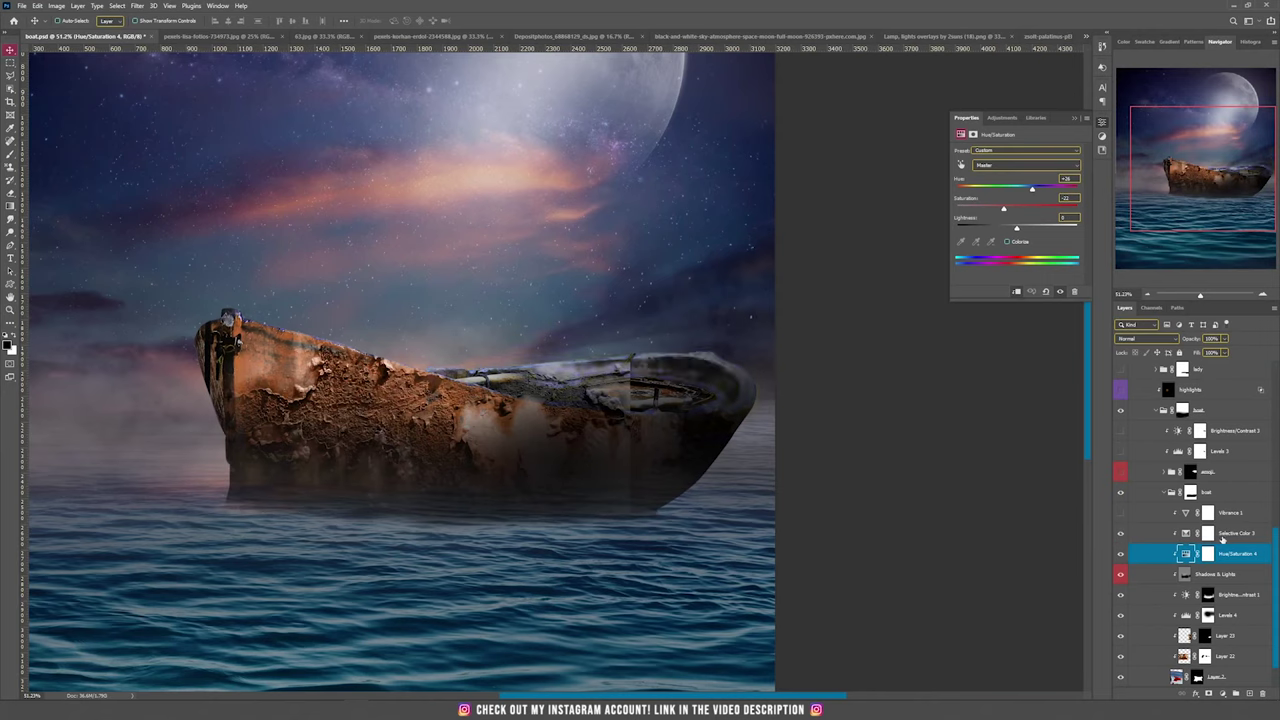
left_click(1187, 535)
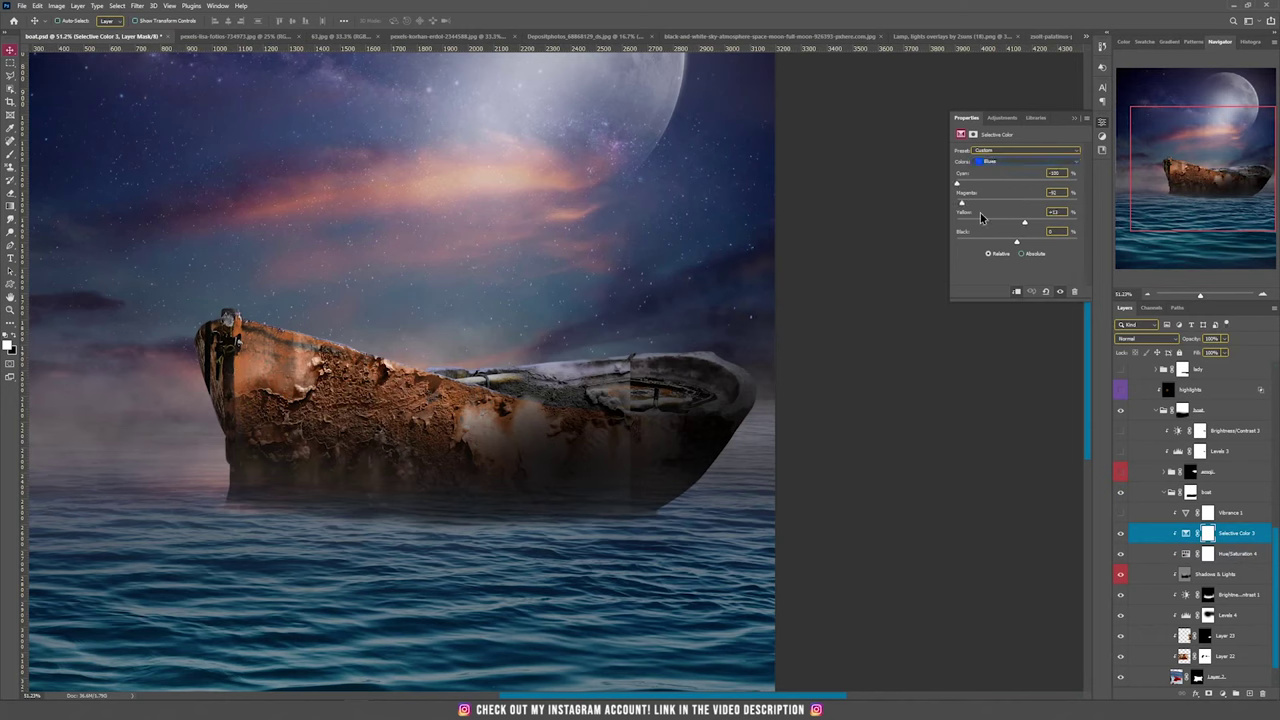
left_click(1120, 534)
left_click(1120, 534)
left_click(1120, 534)
Show the Vibrance 1 adjustment on the boat and view its saturation setting
left_click(1121, 513)
left_click(1185, 513)
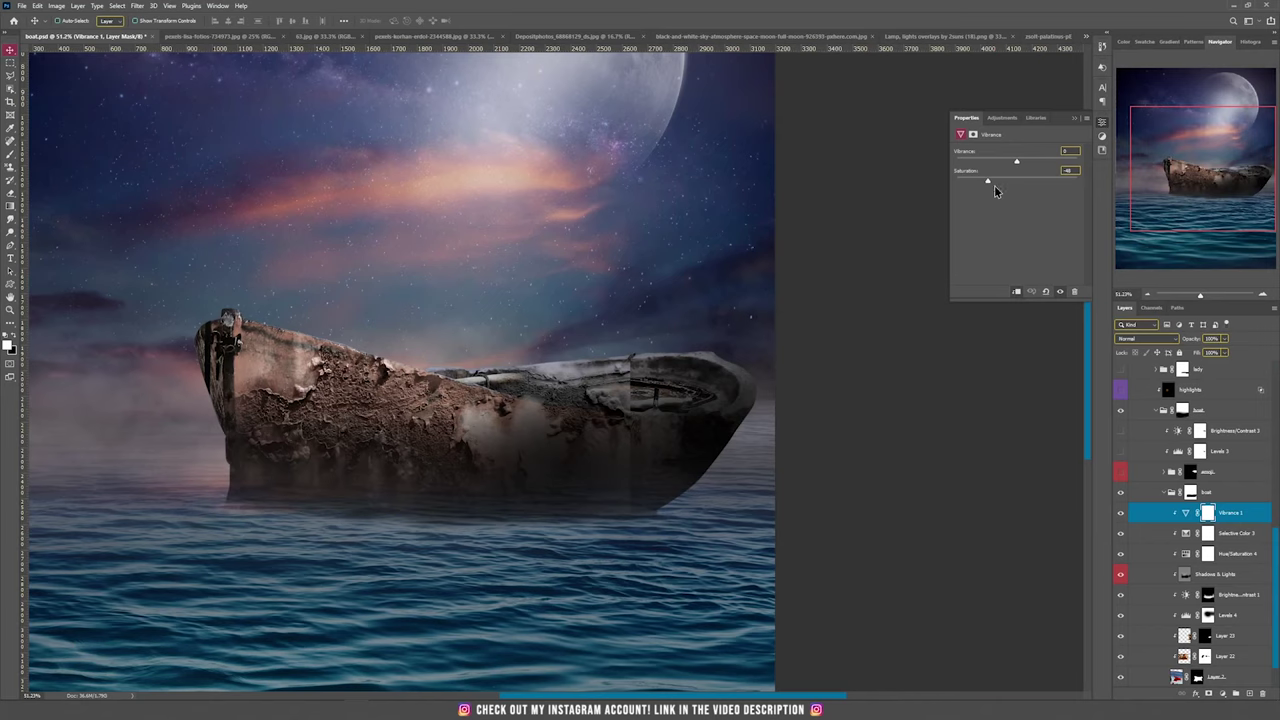
scroll(783, 411, "down", 1)
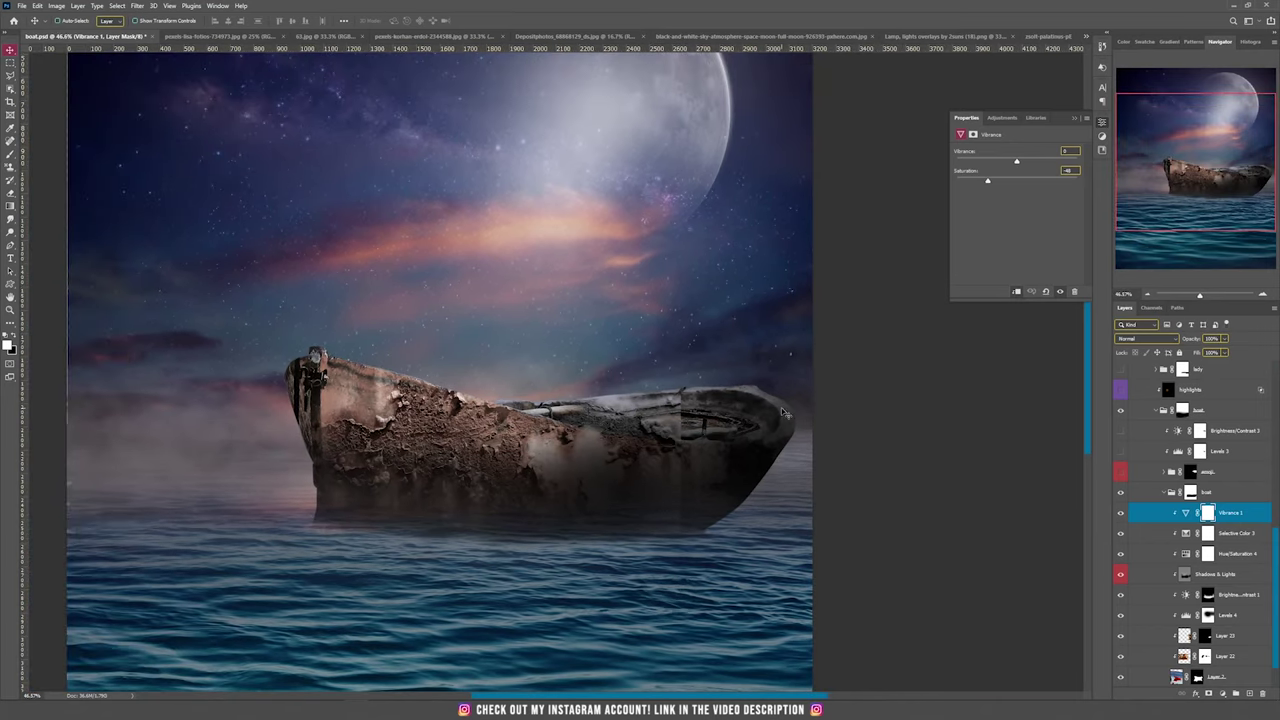
Expand the emoji group and show it so the reaction balls appear in the boat's stern
left_click(1170, 471)
left_click(1121, 472)
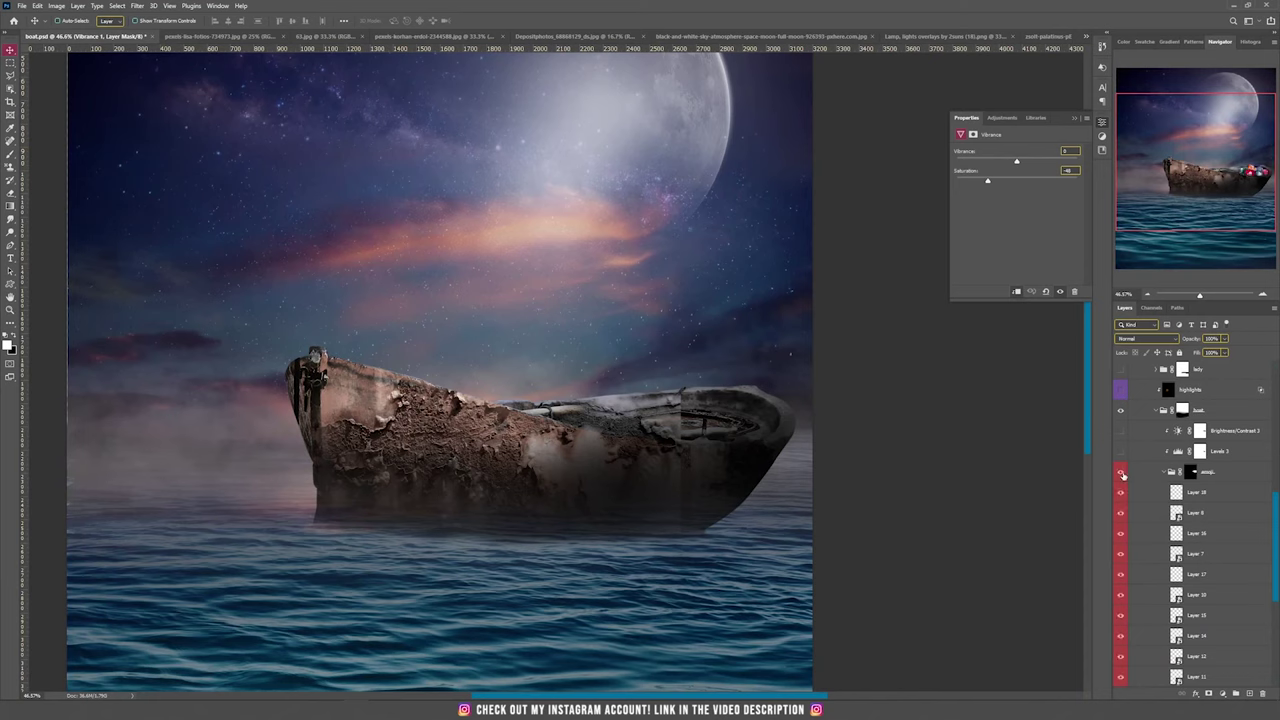
scroll(1121, 475, "down", 3)
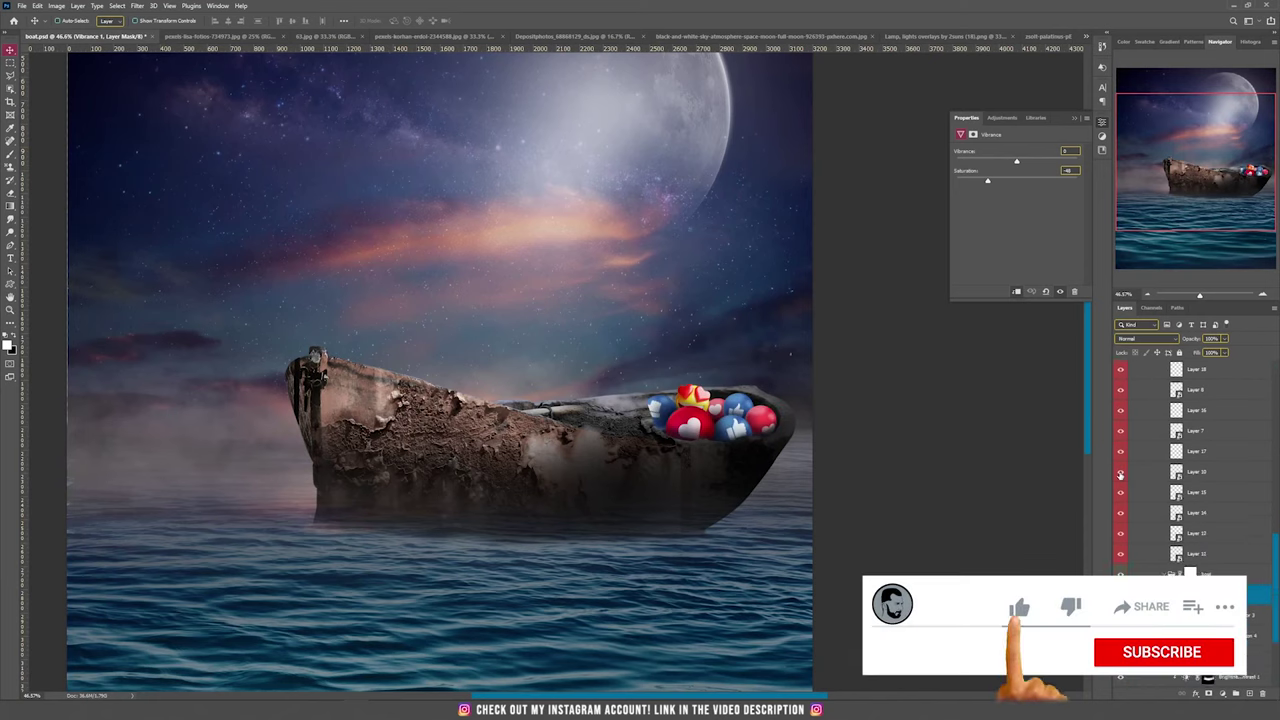
Compare the current stage with the finished composite layer, and return to the emoji group for a closer look at the balls
scroll(1150, 450, "up", 1)
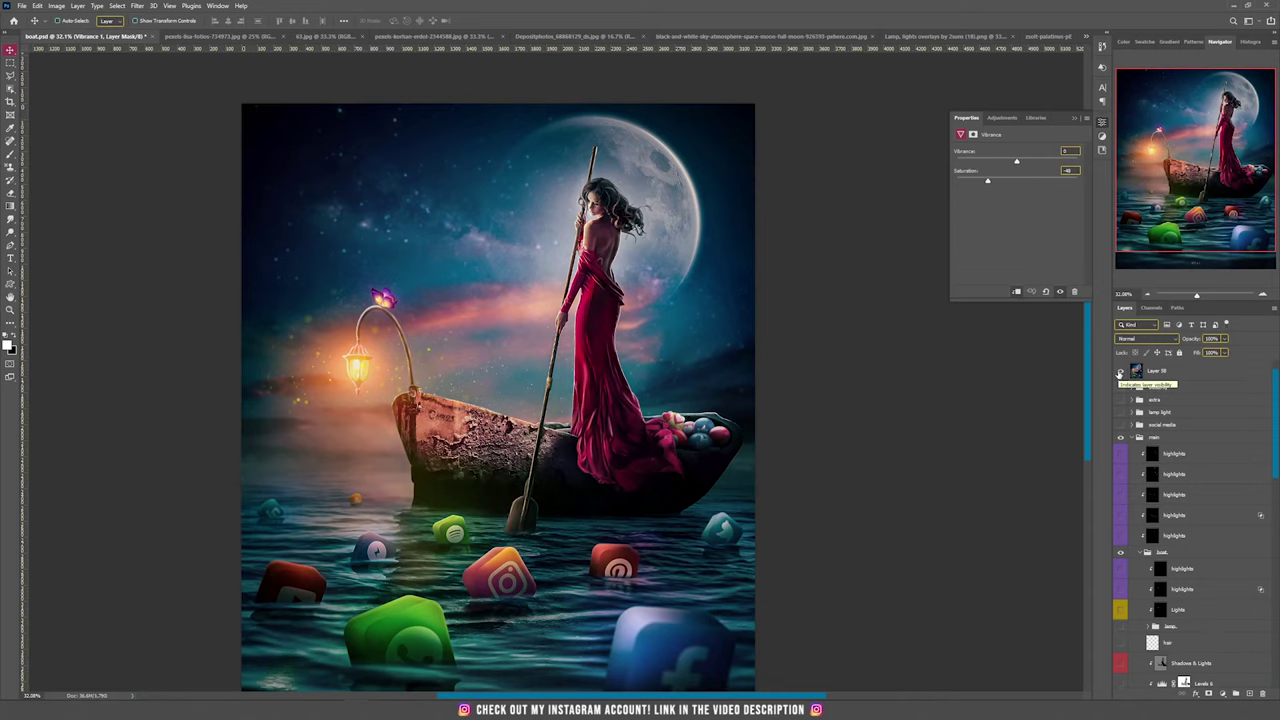
left_click(1120, 373)
left_click(1120, 373)
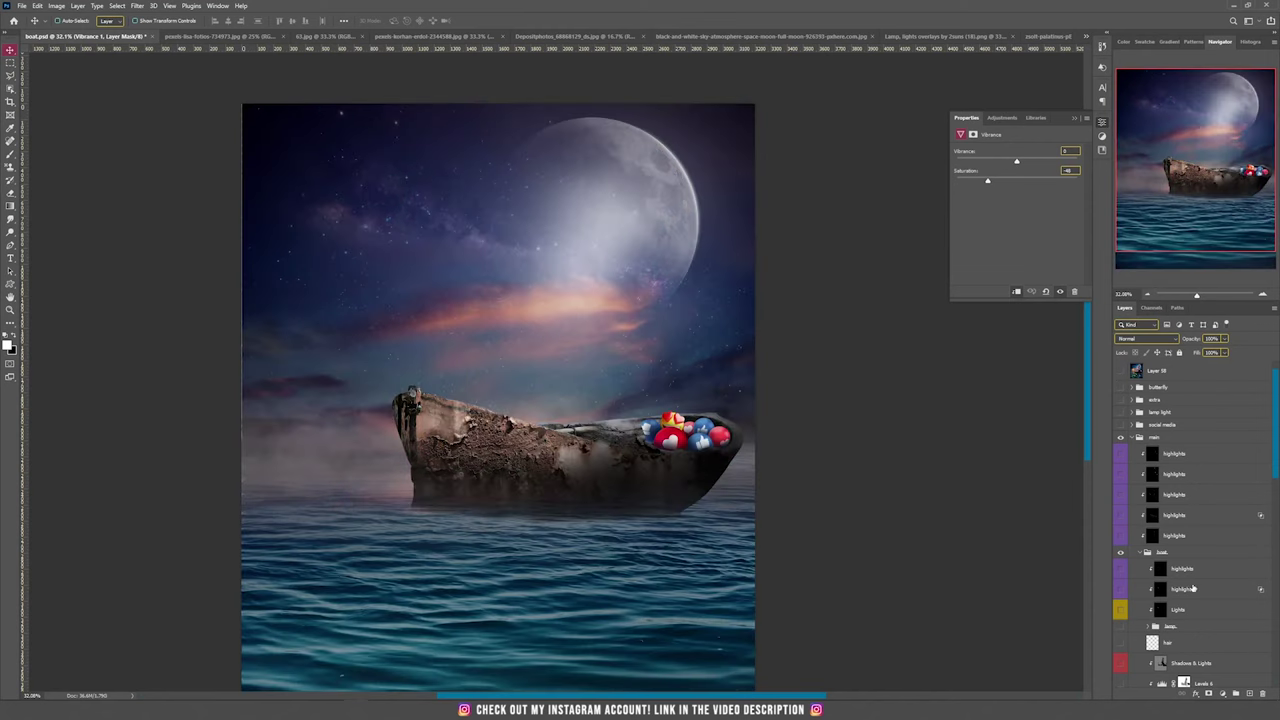
scroll(1193, 588, "down", 10)
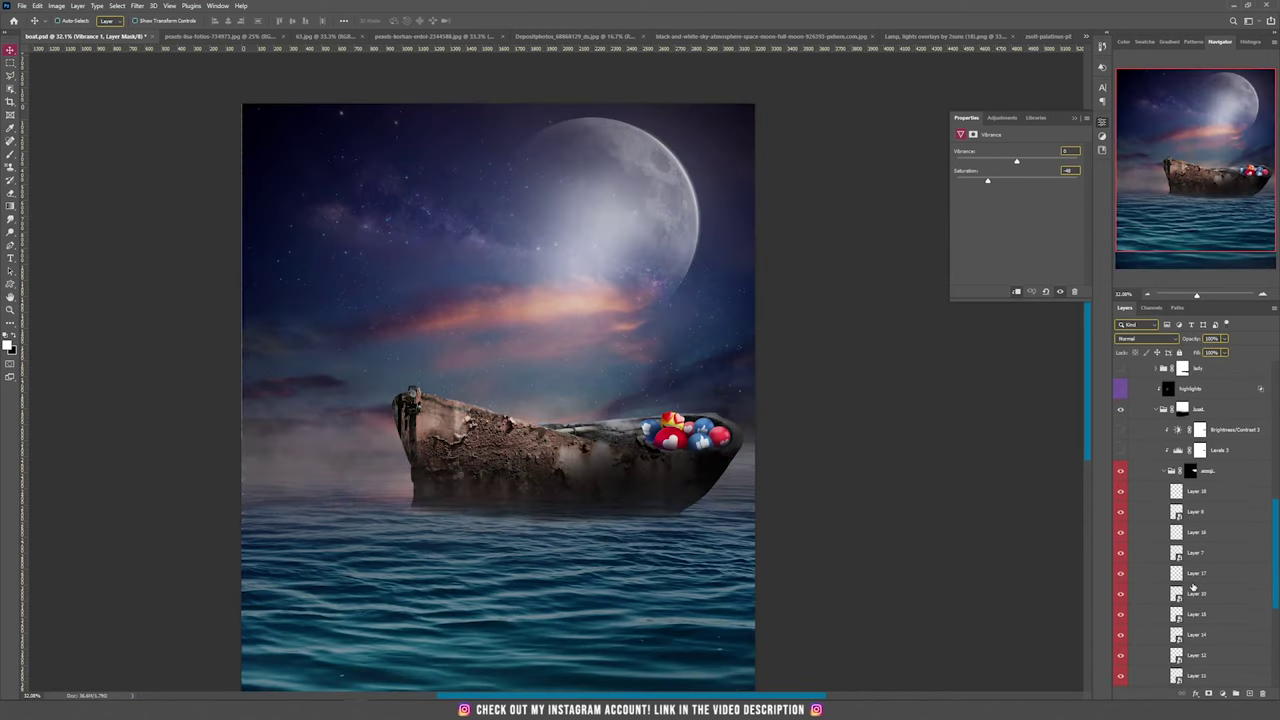
scroll(686, 436, "up", 10)
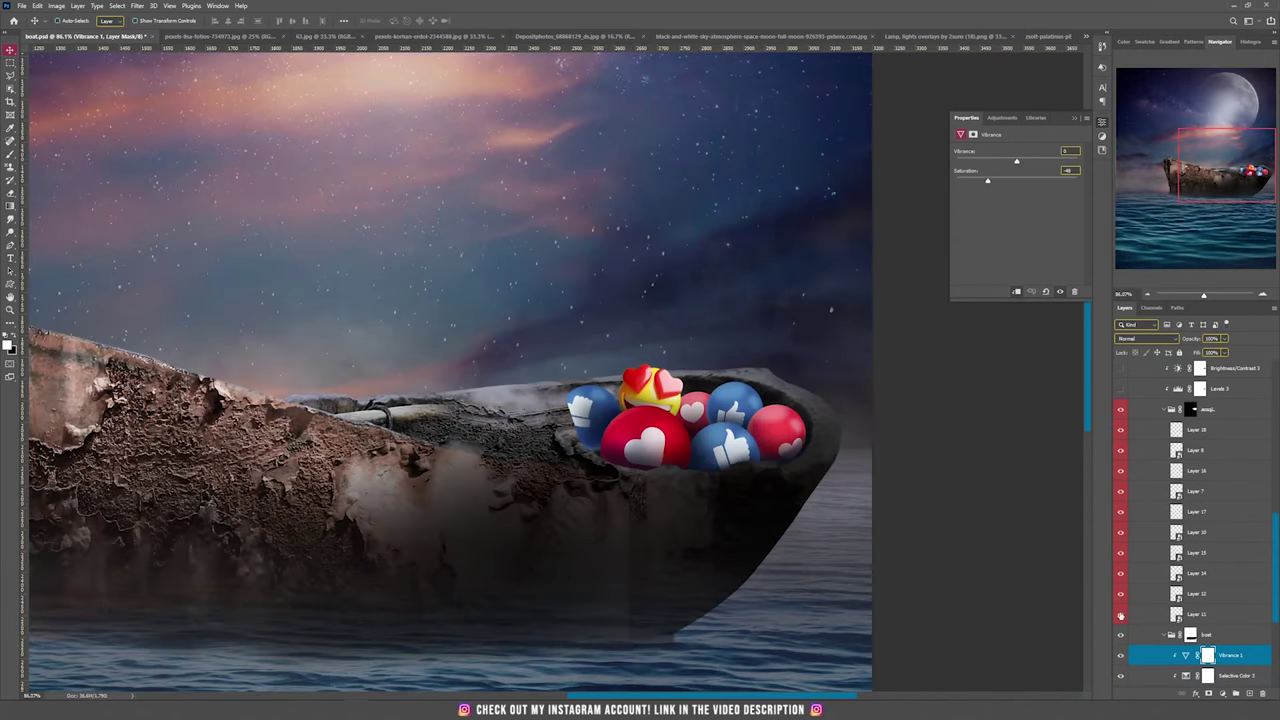
Hide the individual ball layers in the emoji group in turn, show them all again, and select Layer 17
left_click_drag(1120, 617, 1123, 438)
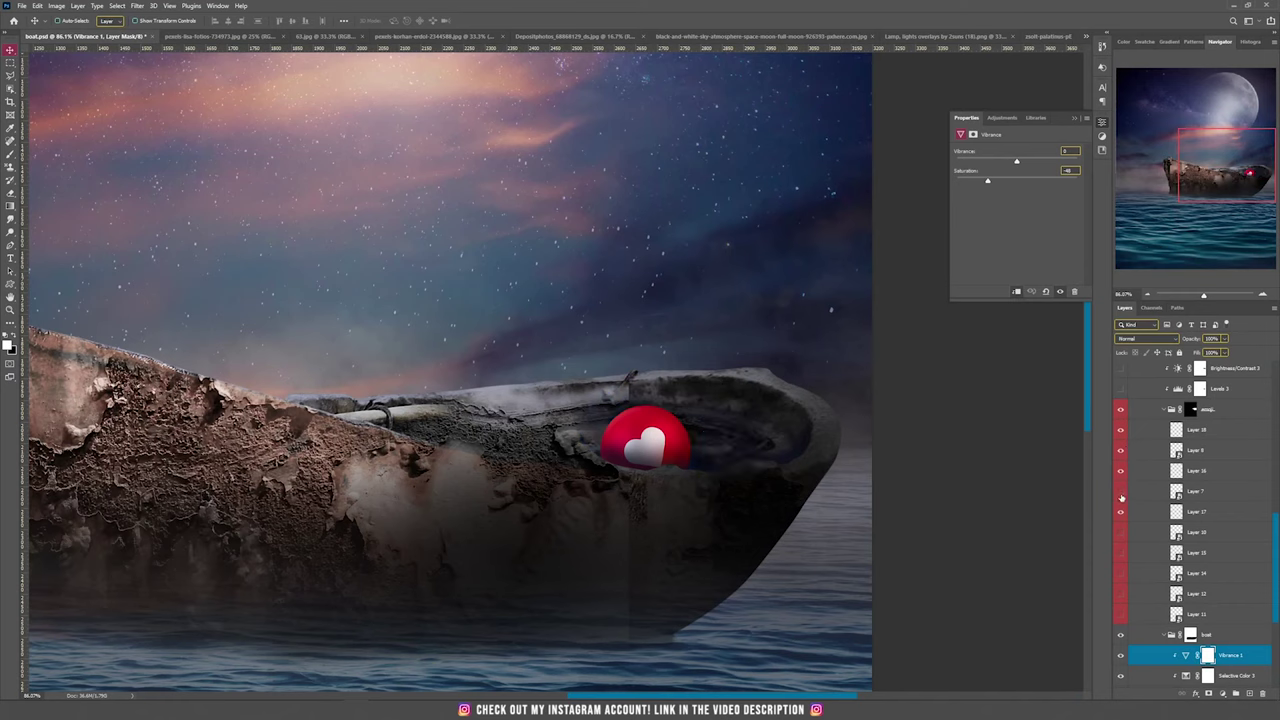
left_click_drag(1120, 550, 1123, 619)
left_click(1200, 512)
left_click_drag(752, 428, 758, 384)
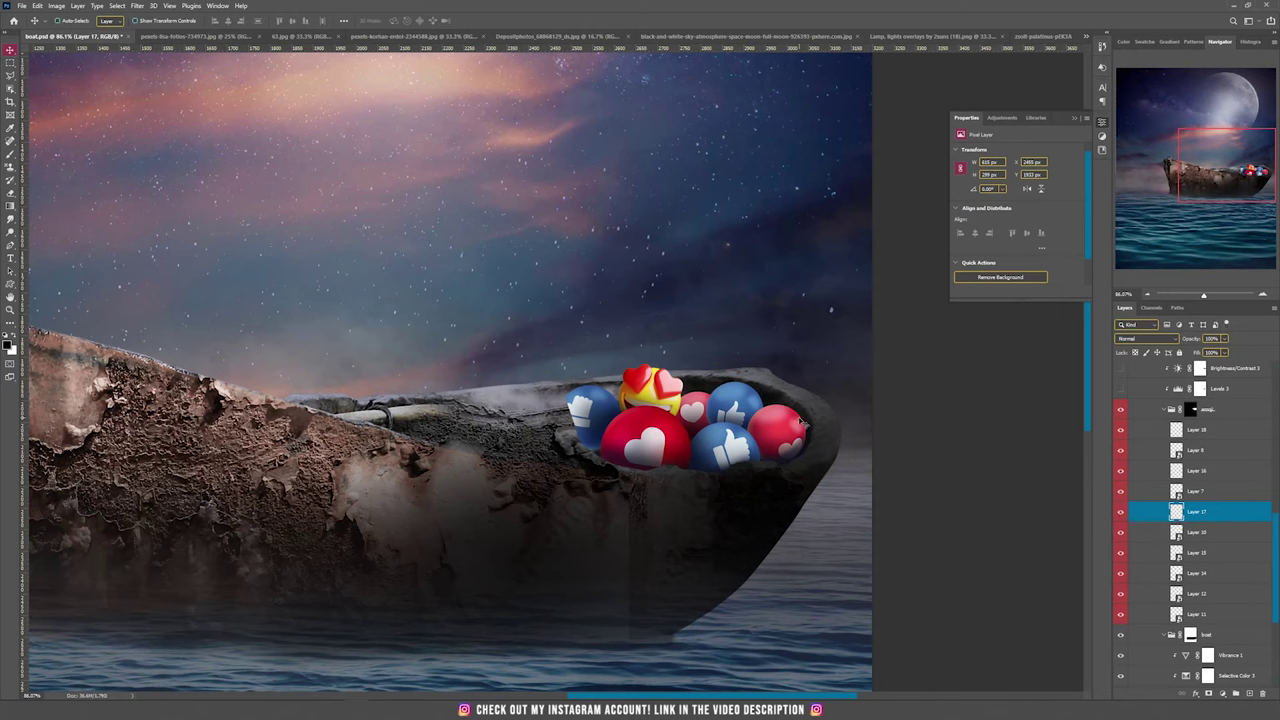
Compare the balls with Layer 16 and Layer 18 of the emoji group each switched off and on
left_click(1121, 472)
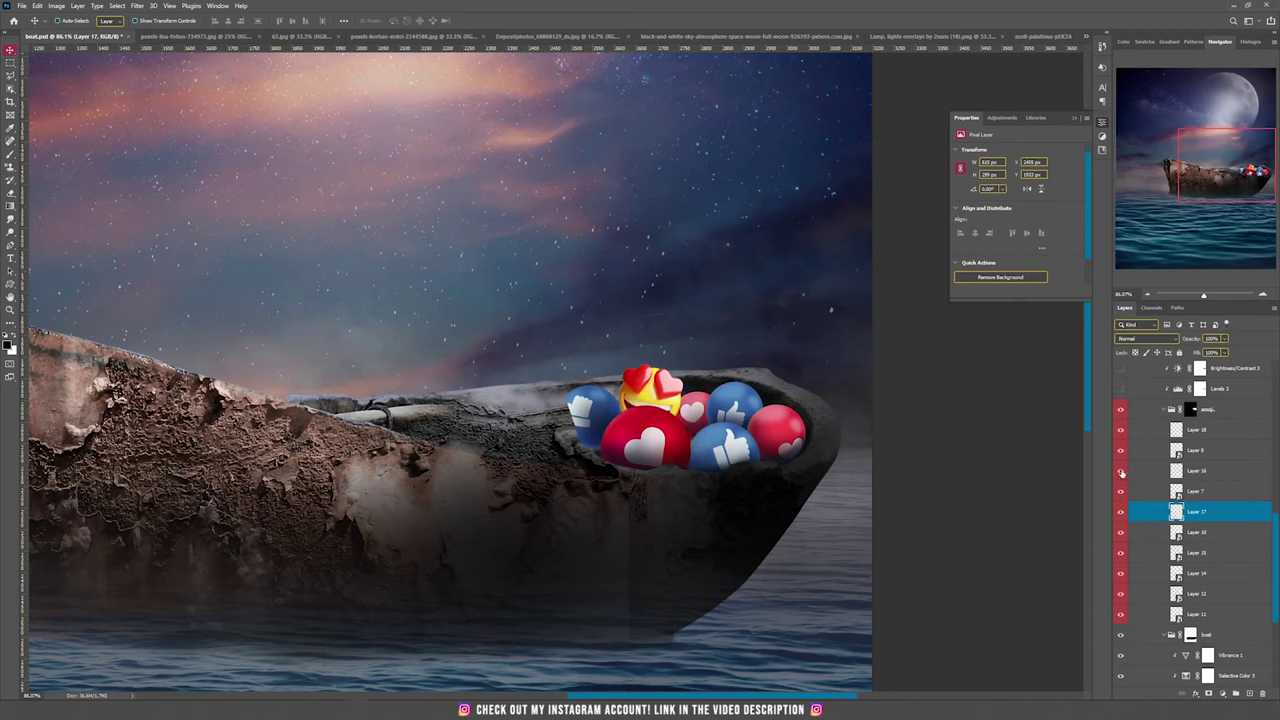
left_click(1121, 471)
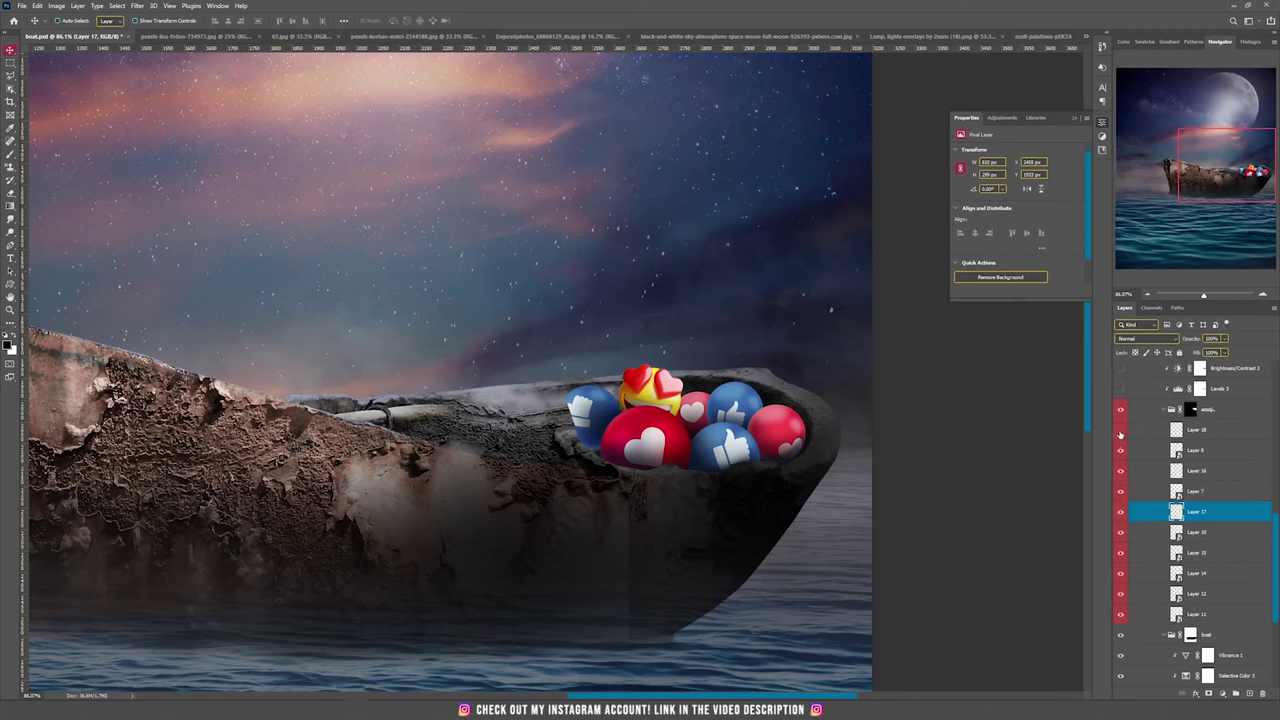
left_click(1120, 432)
left_click(1120, 432)
Show the Levels 3 adjustment above the emoji group and view its settings
scroll(801, 495, "down", 1)
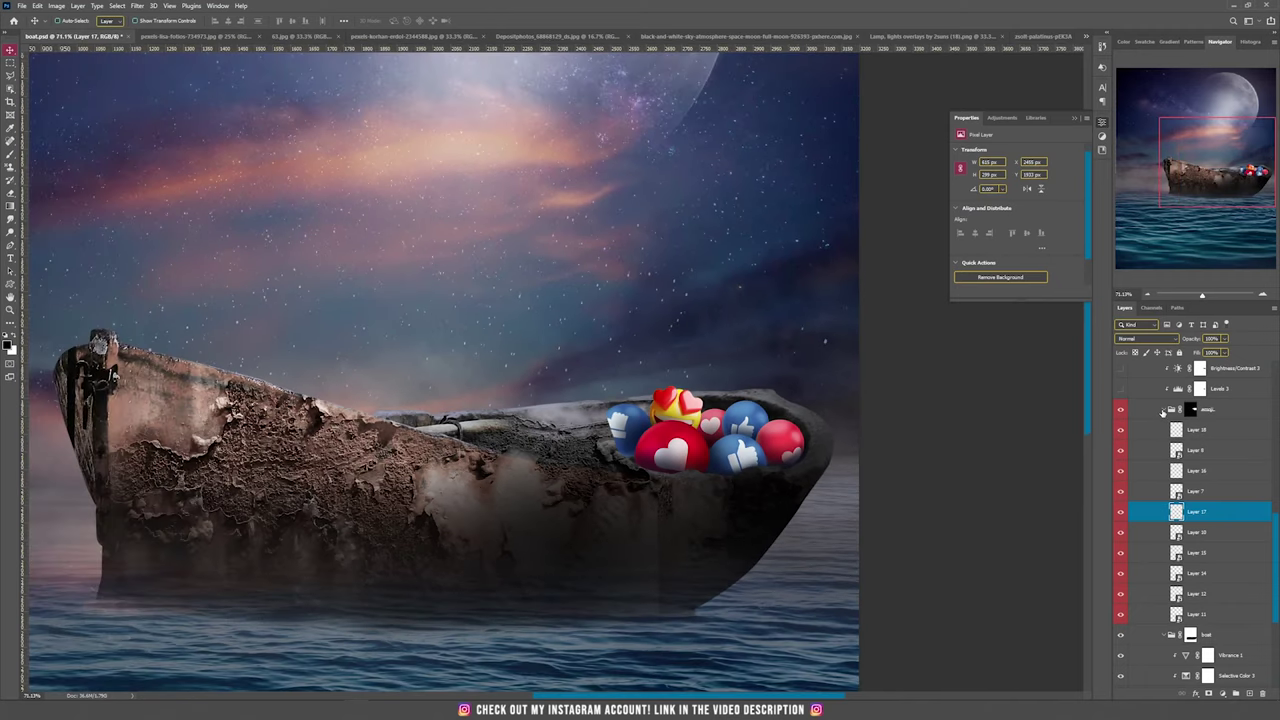
scroll(1175, 400, "up", 4)
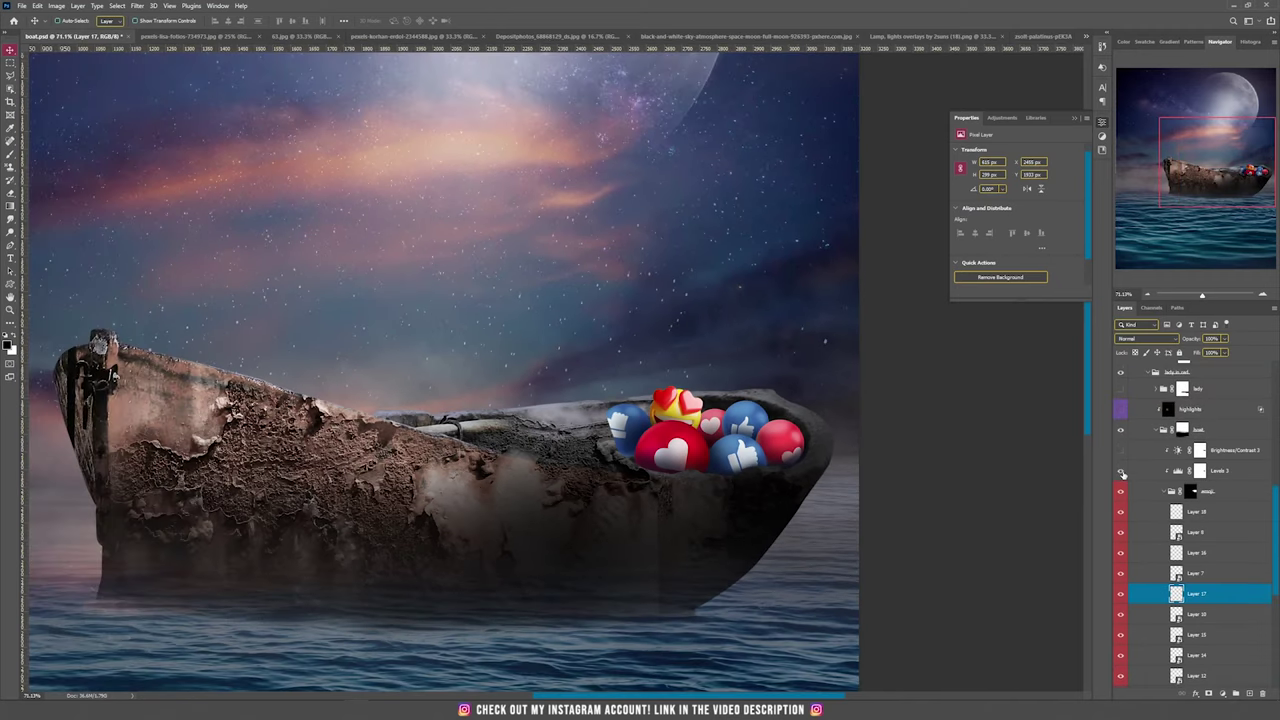
left_click(1121, 471)
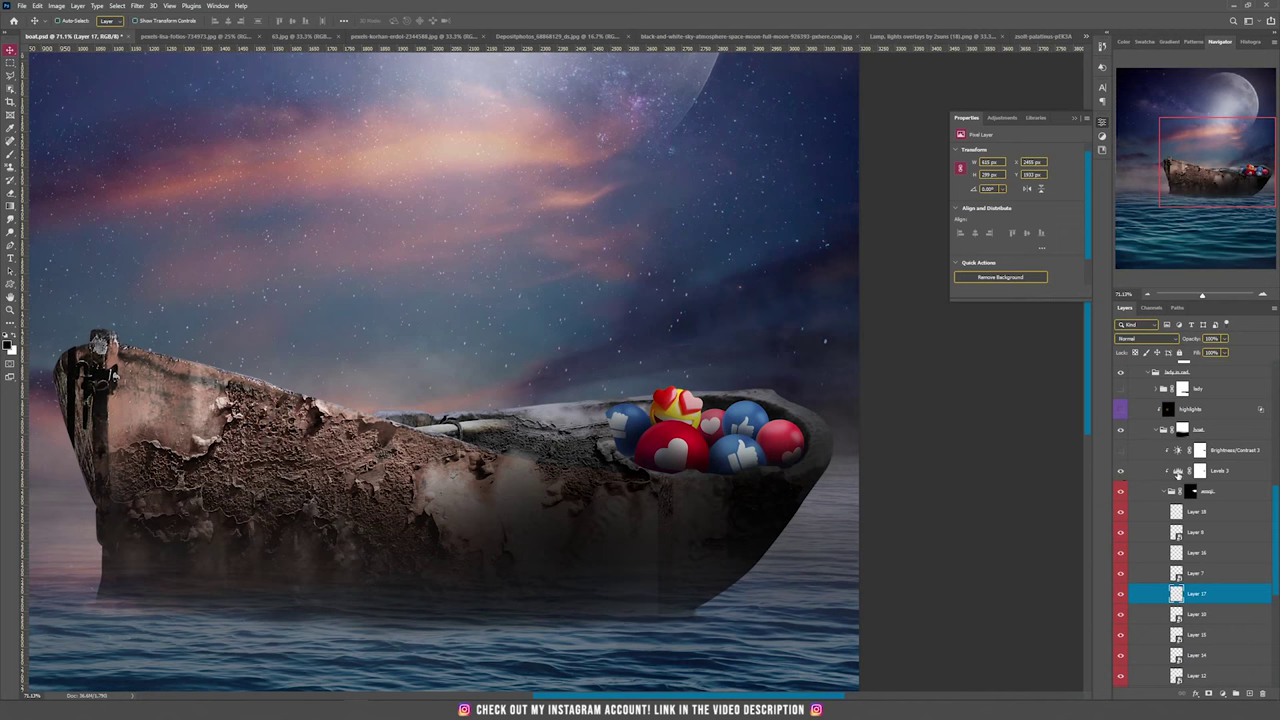
left_click(1179, 474)
Show the Brightness/Contrast adjustment above Levels 3 and check the boat and balls within the whole composition
left_click(1121, 452)
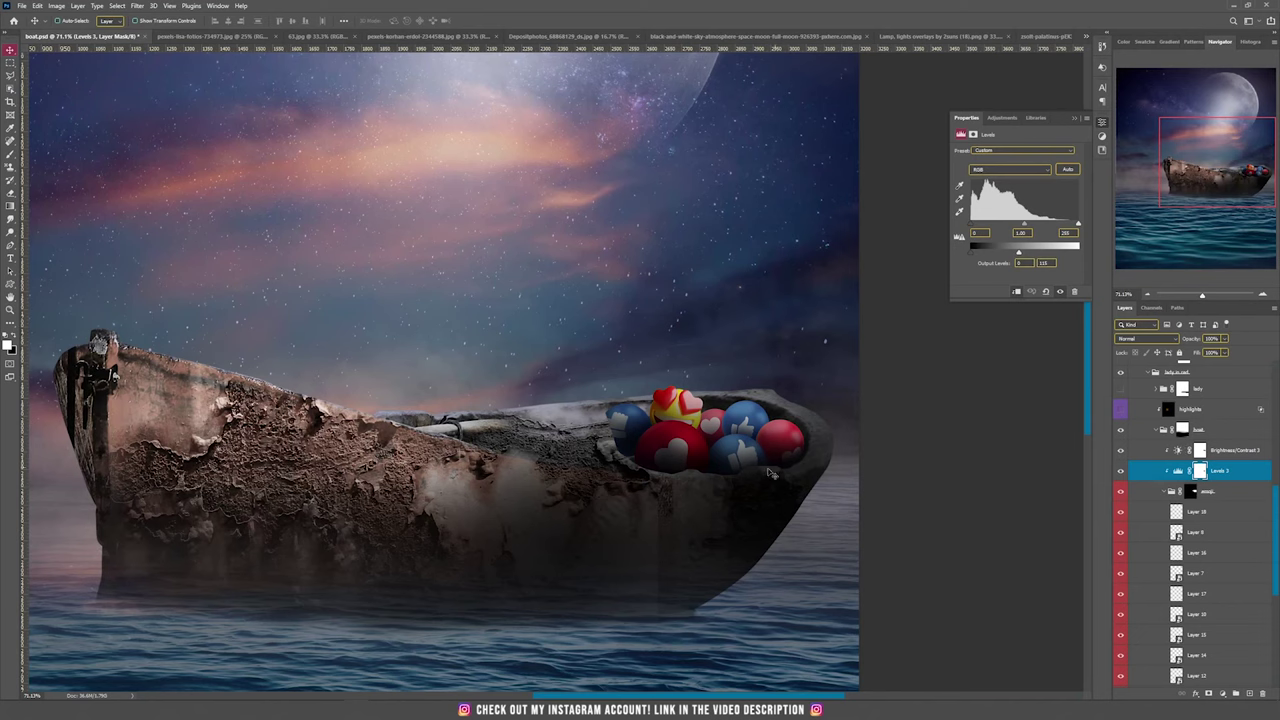
scroll(770, 473, "down", 2)
scroll(713, 466, "down", 2)
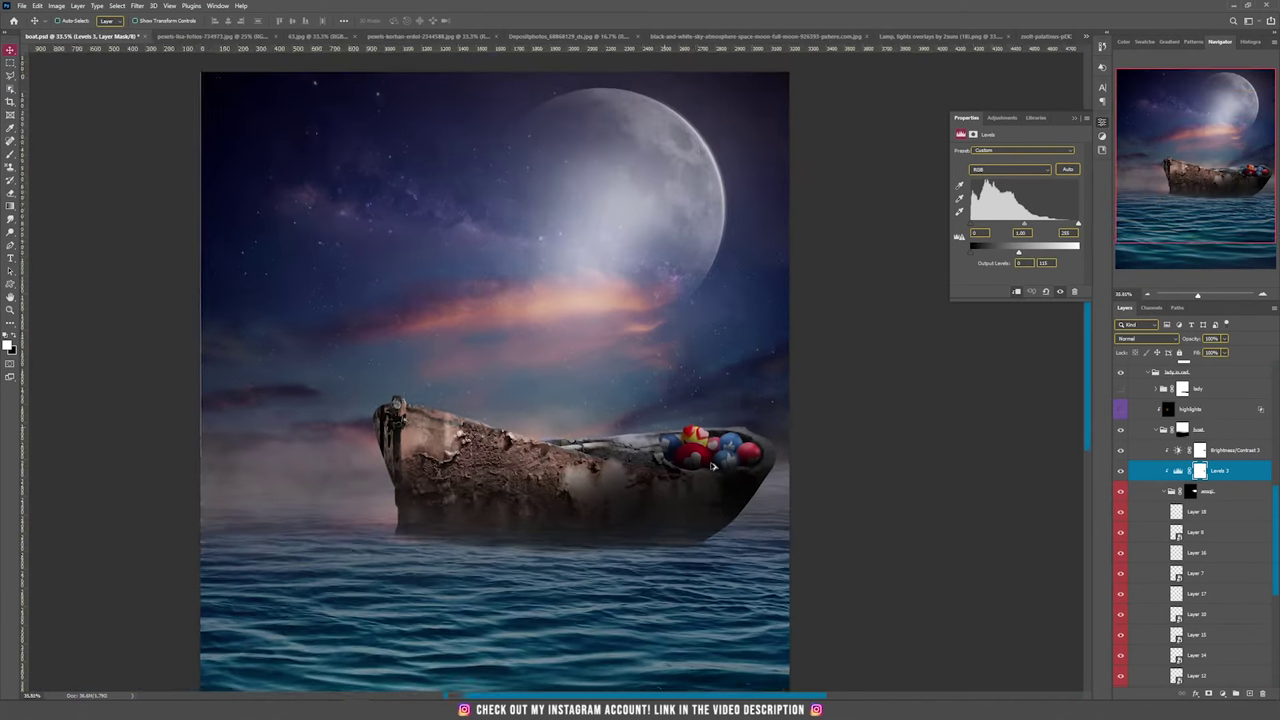
scroll(713, 466, "up", 2)
scroll(713, 466, "down", 1)
Show the lady layer with its mask disabled, and view the source photo of the woman before returning to boat.psd
left_click(1169, 492)
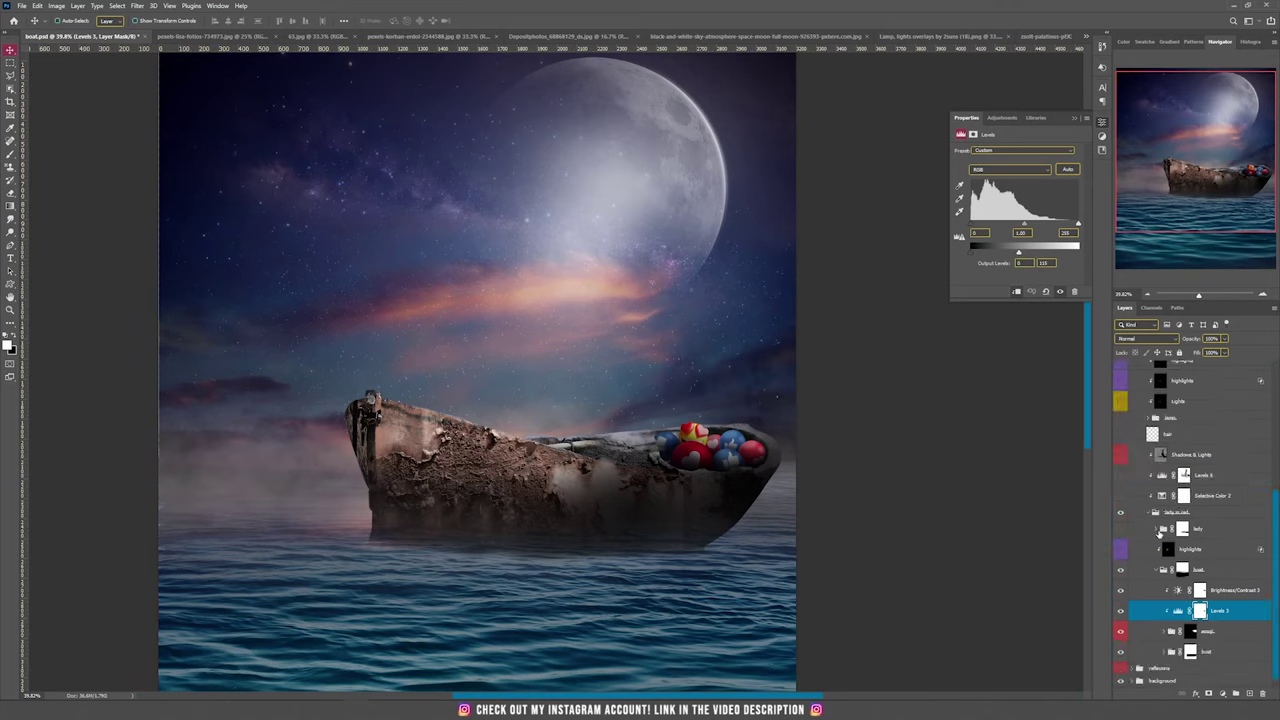
left_click(1157, 530)
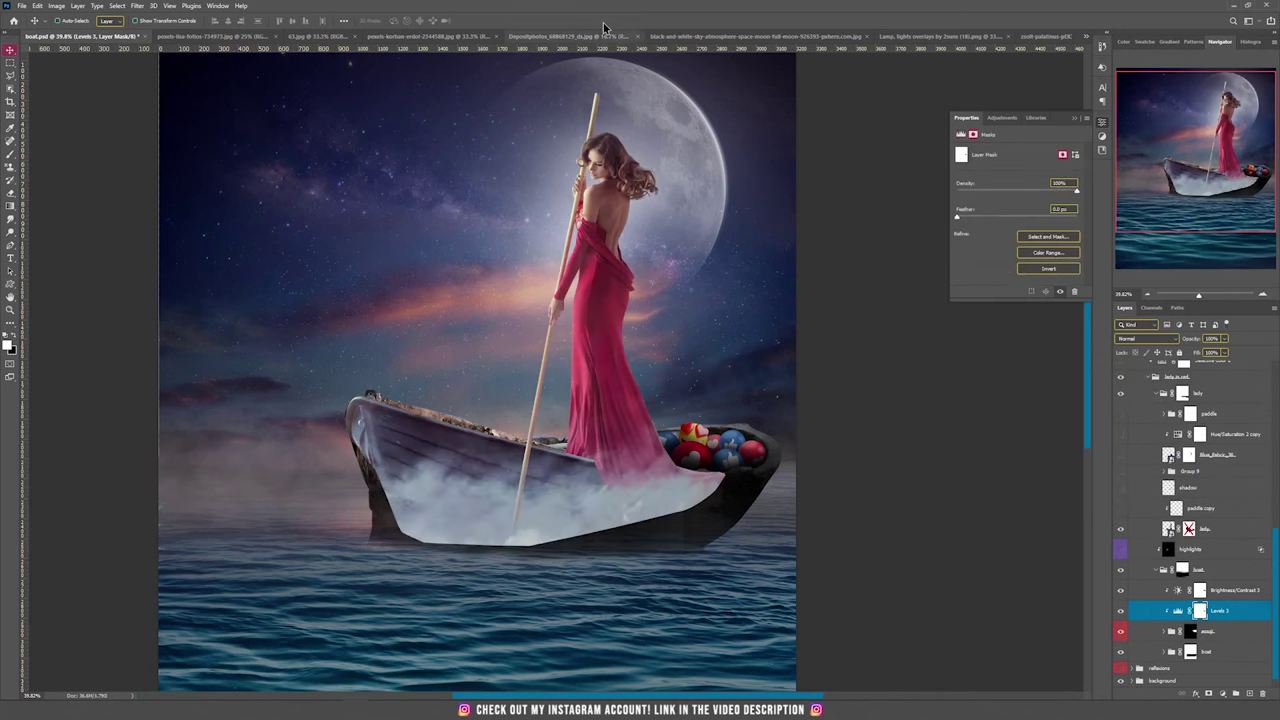
left_click(593, 40)
left_click(592, 38)
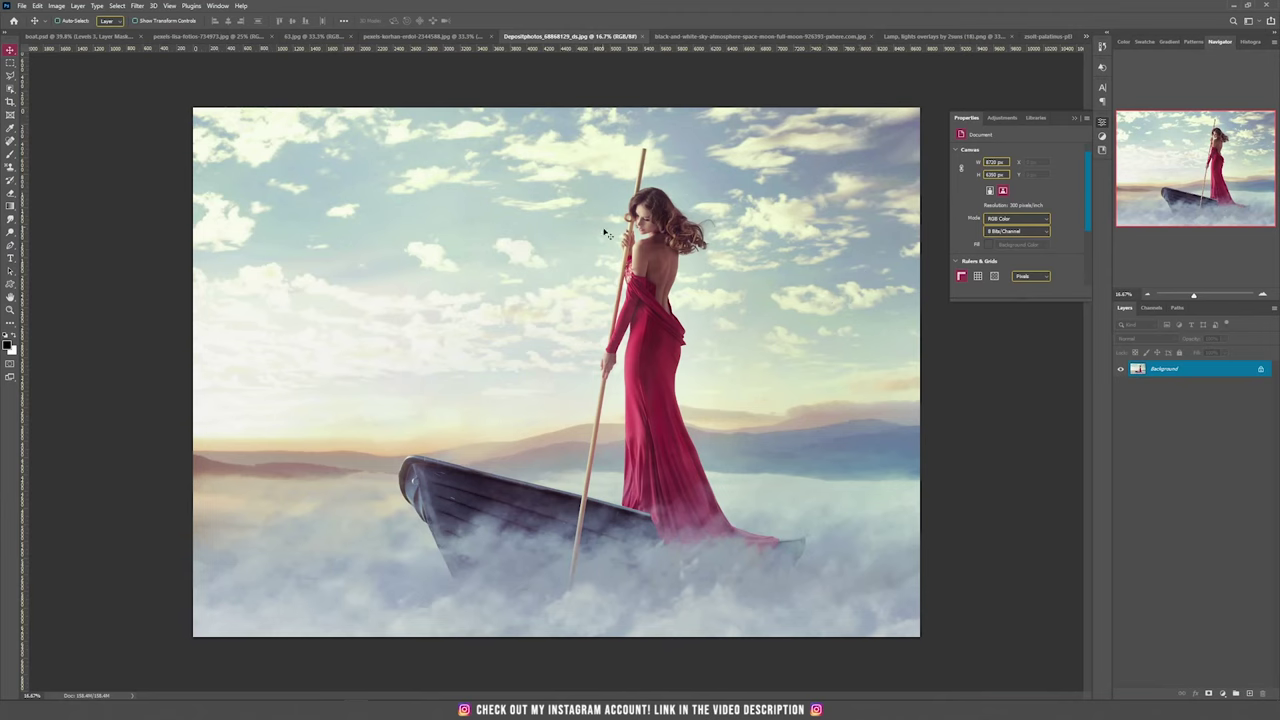
left_click(60, 37)
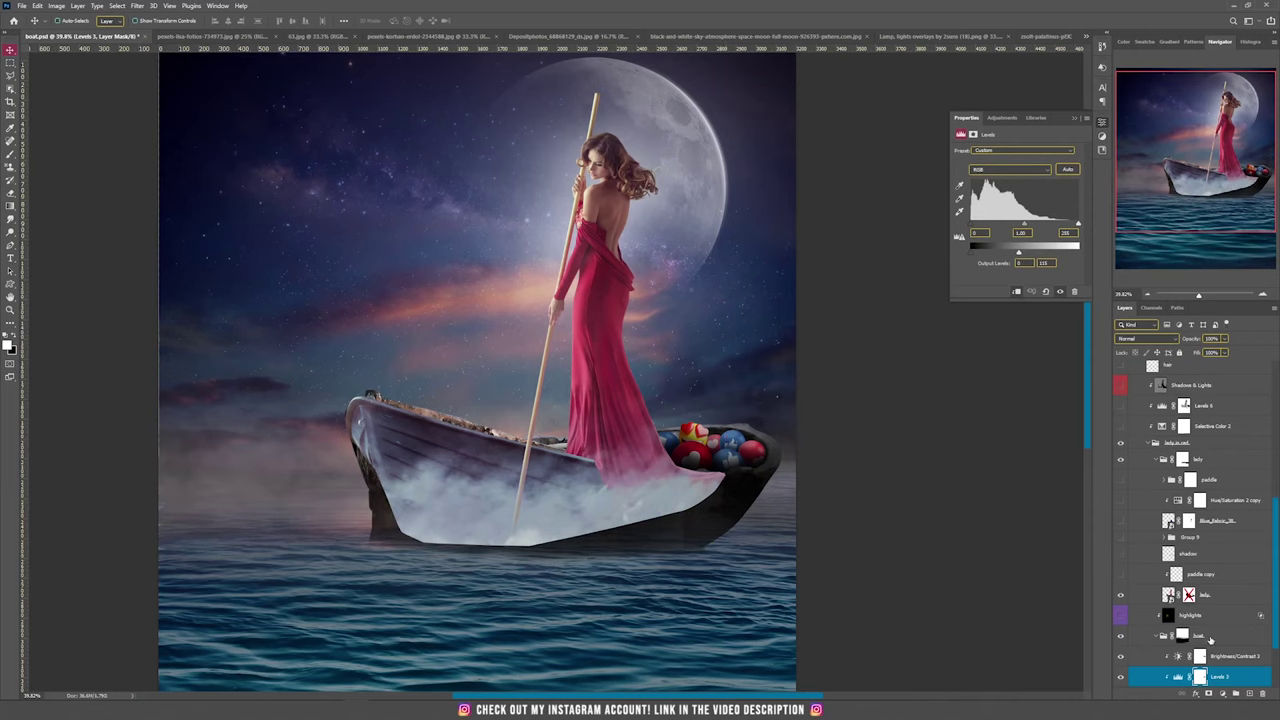
Enable the lady layer's mask to hide her original boat, comparing the cutout with the mask off and on
scroll(1215, 655, "down", 1)
left_click(1189, 576)
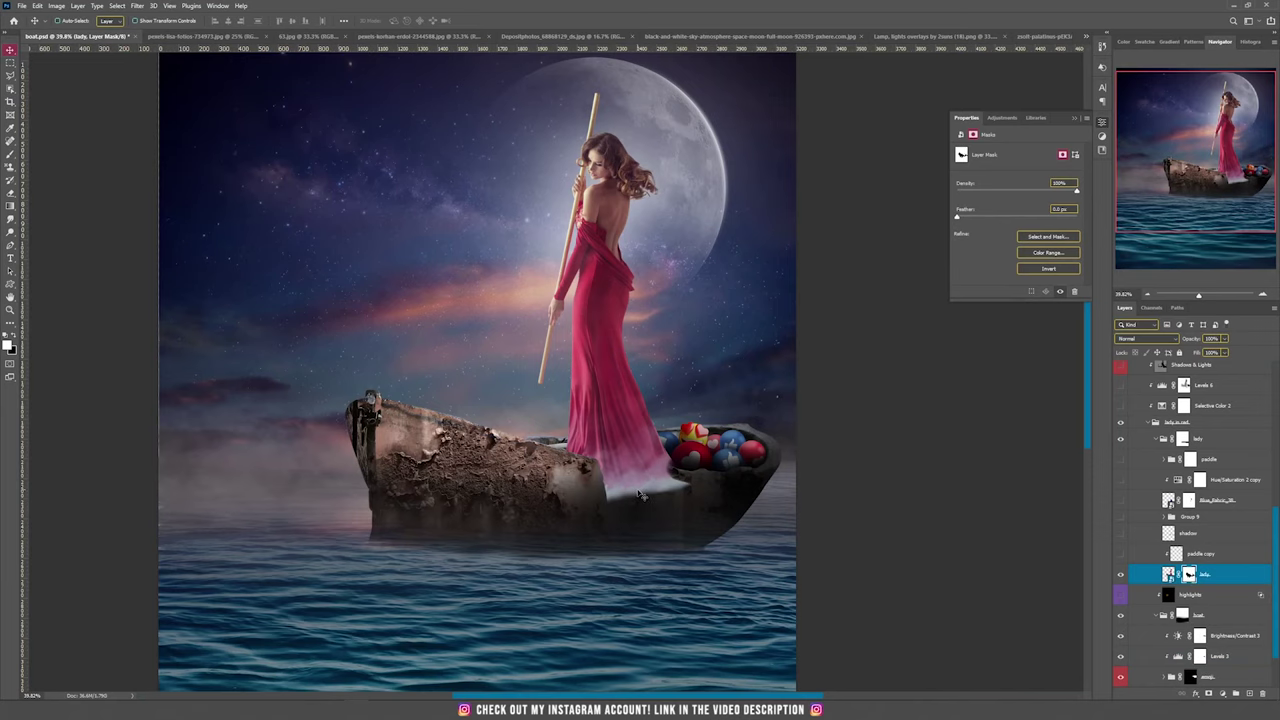
scroll(641, 494, "down", 1)
scroll(641, 494, "up", 2)
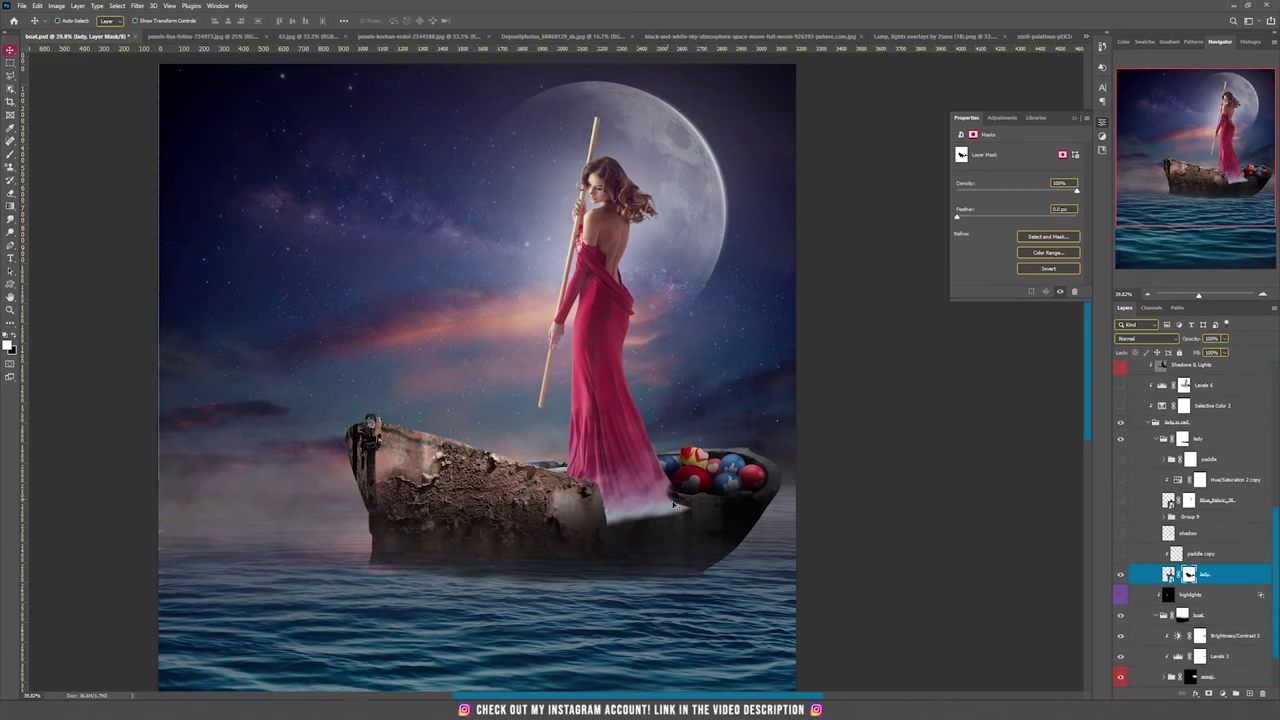
left_click(1188, 574, "shift")
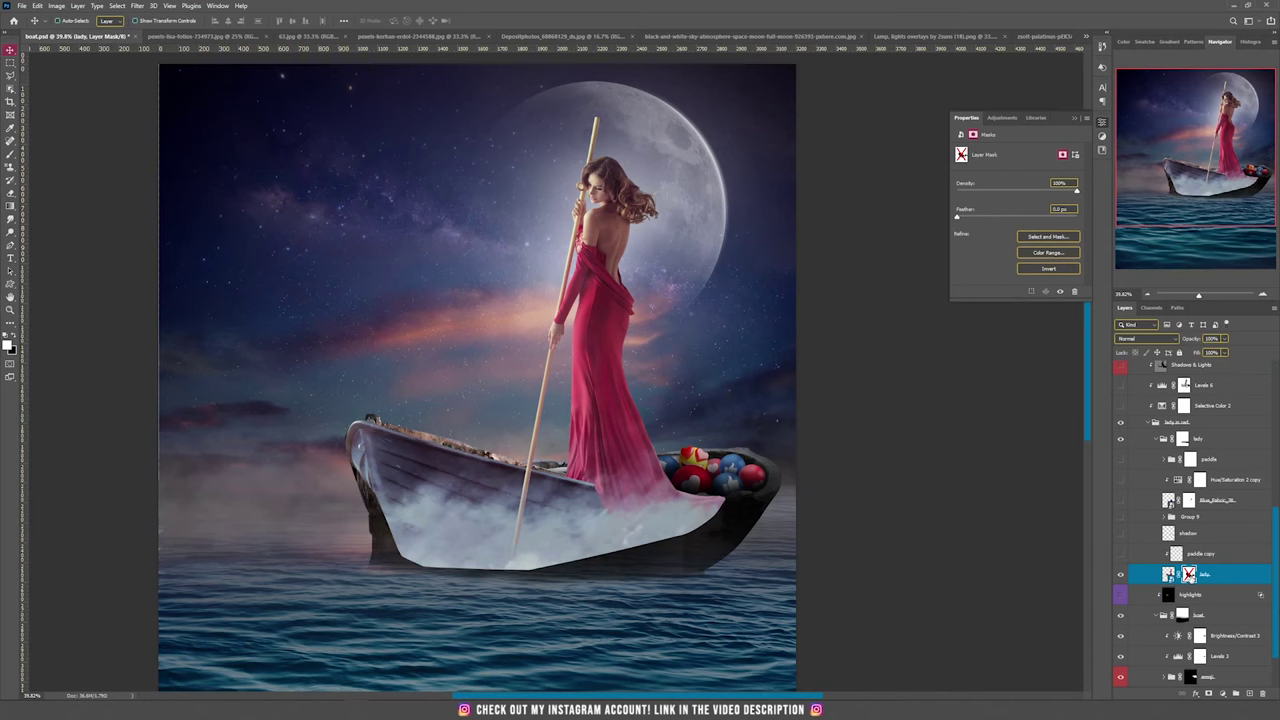
left_click(1189, 575, "shift")
Expand the paddle group and show it, then inspect the paddle blade where it enters the water
left_click(1164, 459)
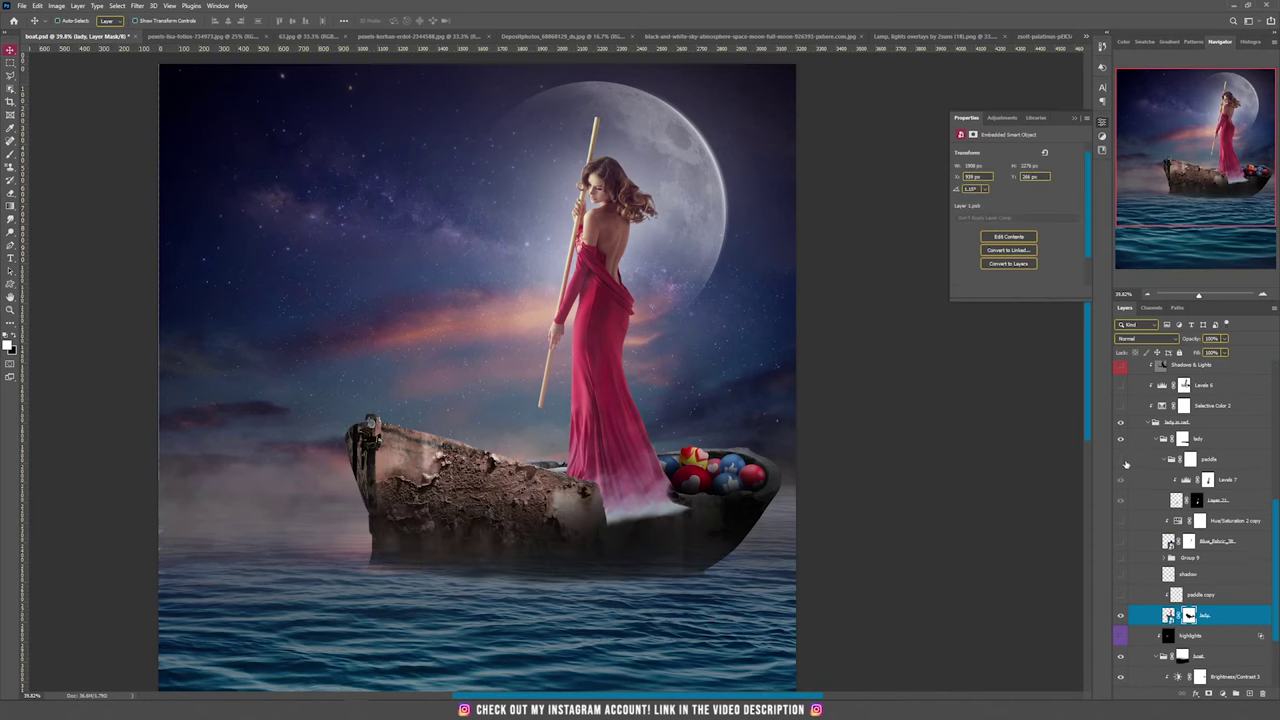
left_click(1120, 459)
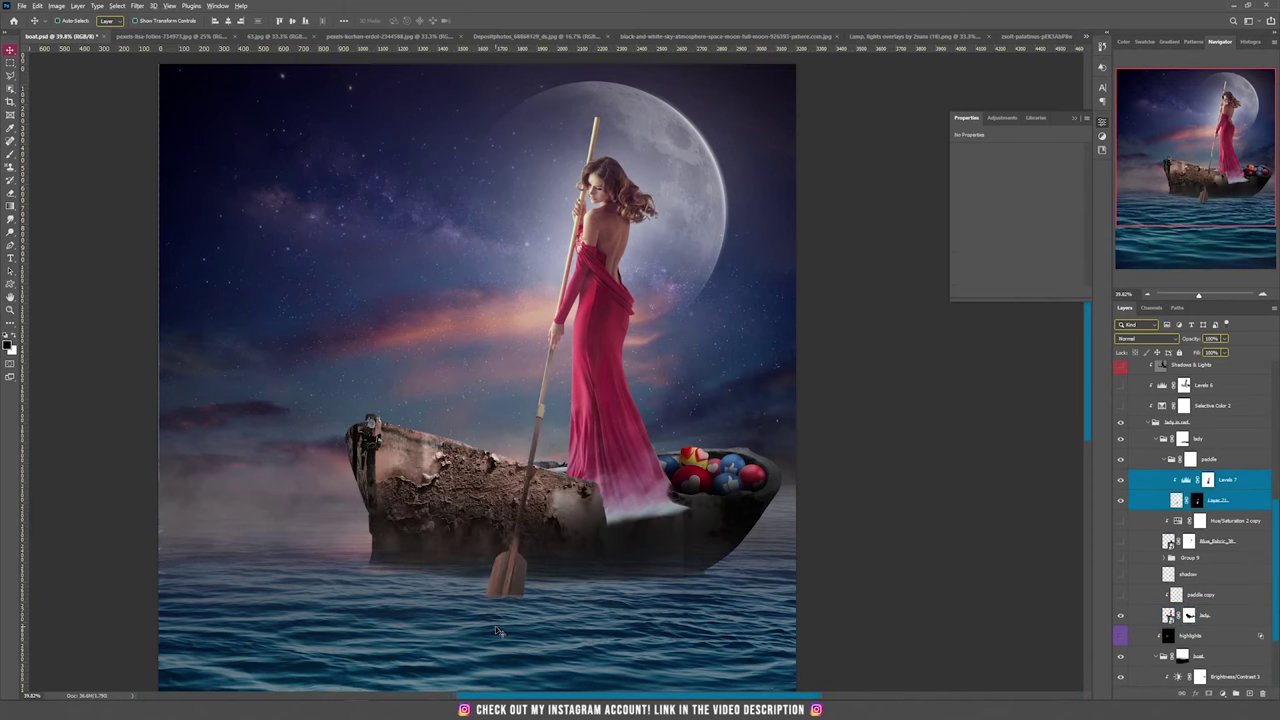
scroll(497, 631, "up", 5)
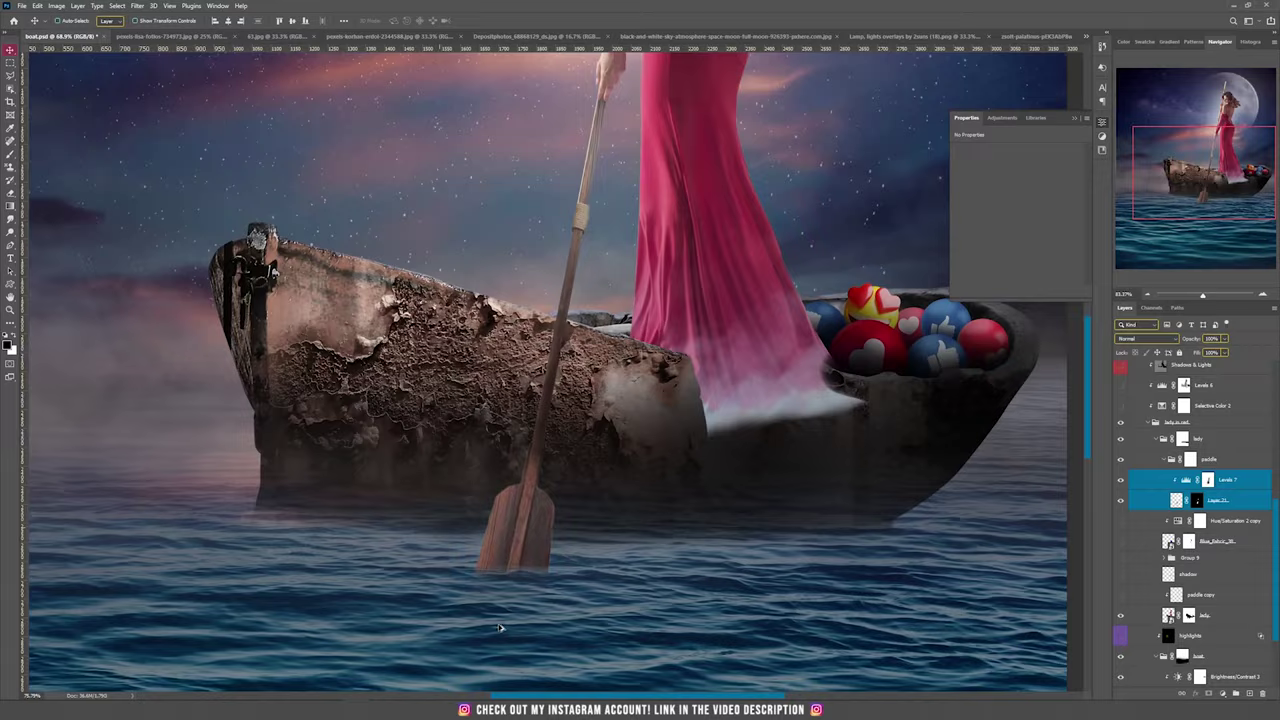
scroll(549, 563, "down", 6)
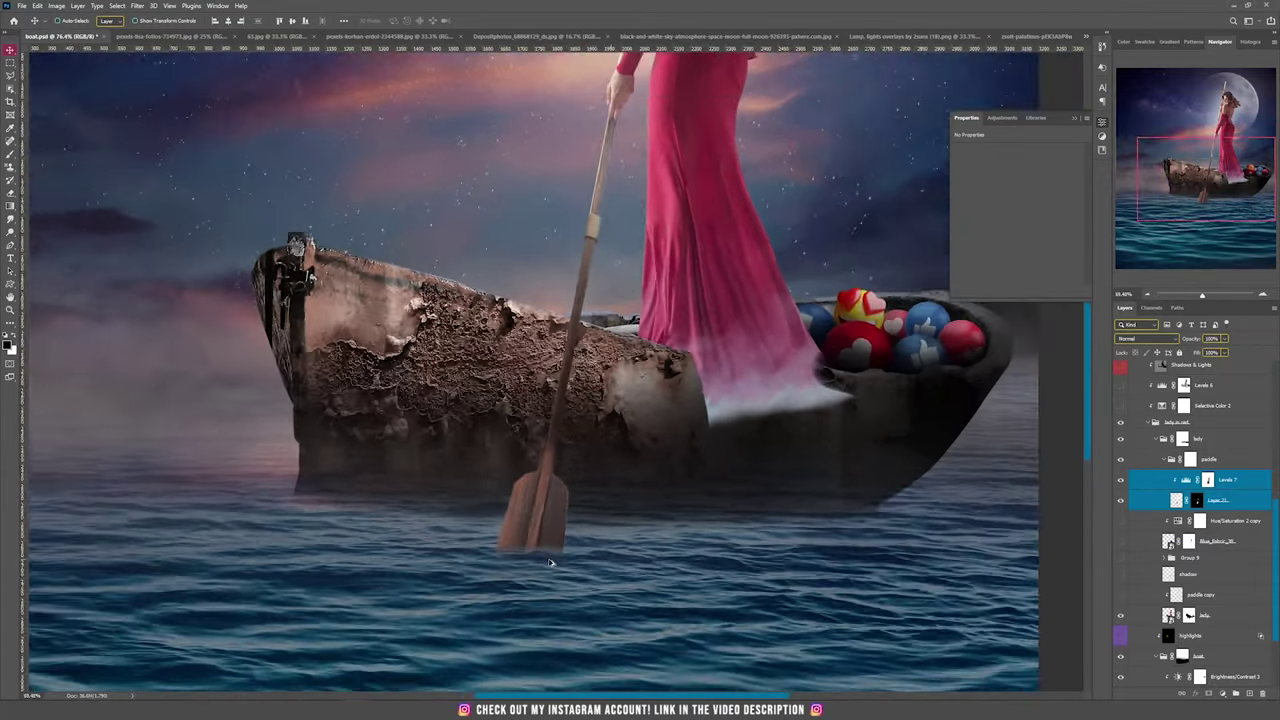
scroll(549, 563, "down", 1)
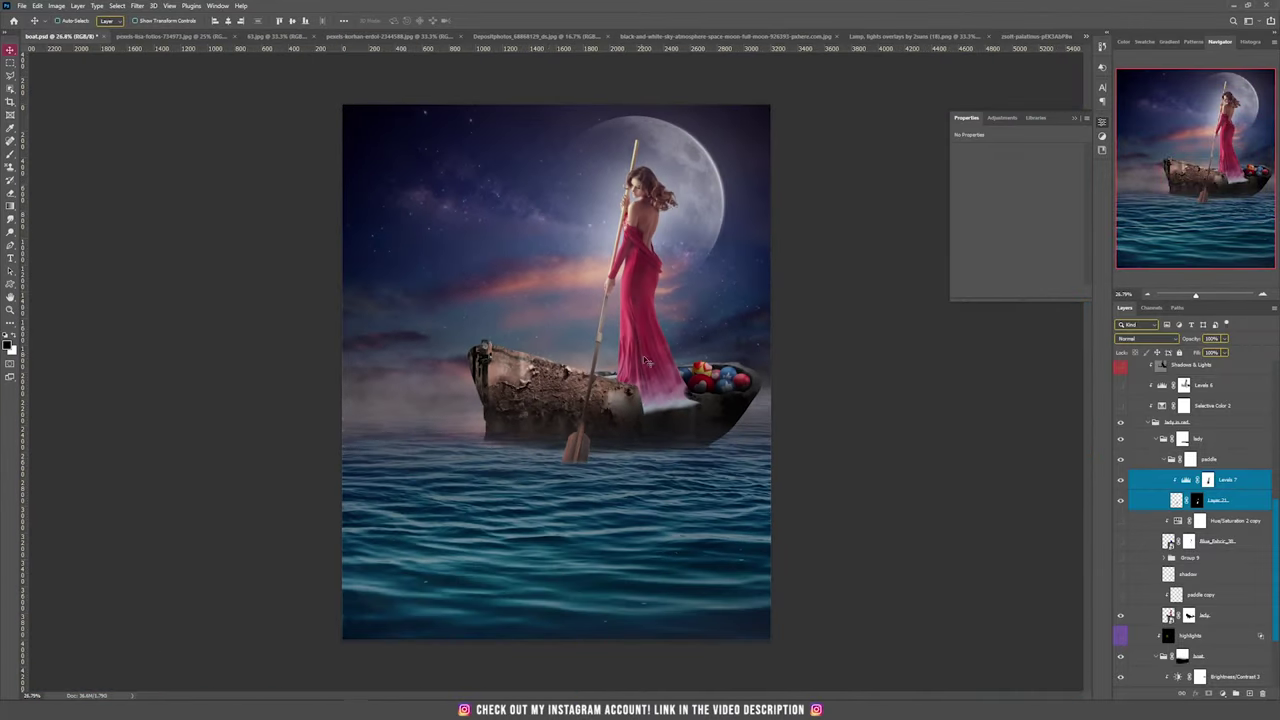
Compare the upper part of the woman's pole with the clipped paddle copy layer on and off
scroll(637, 362, "up", 3)
scroll(636, 359, "up", 1)
left_click_drag(636, 359, 632, 468)
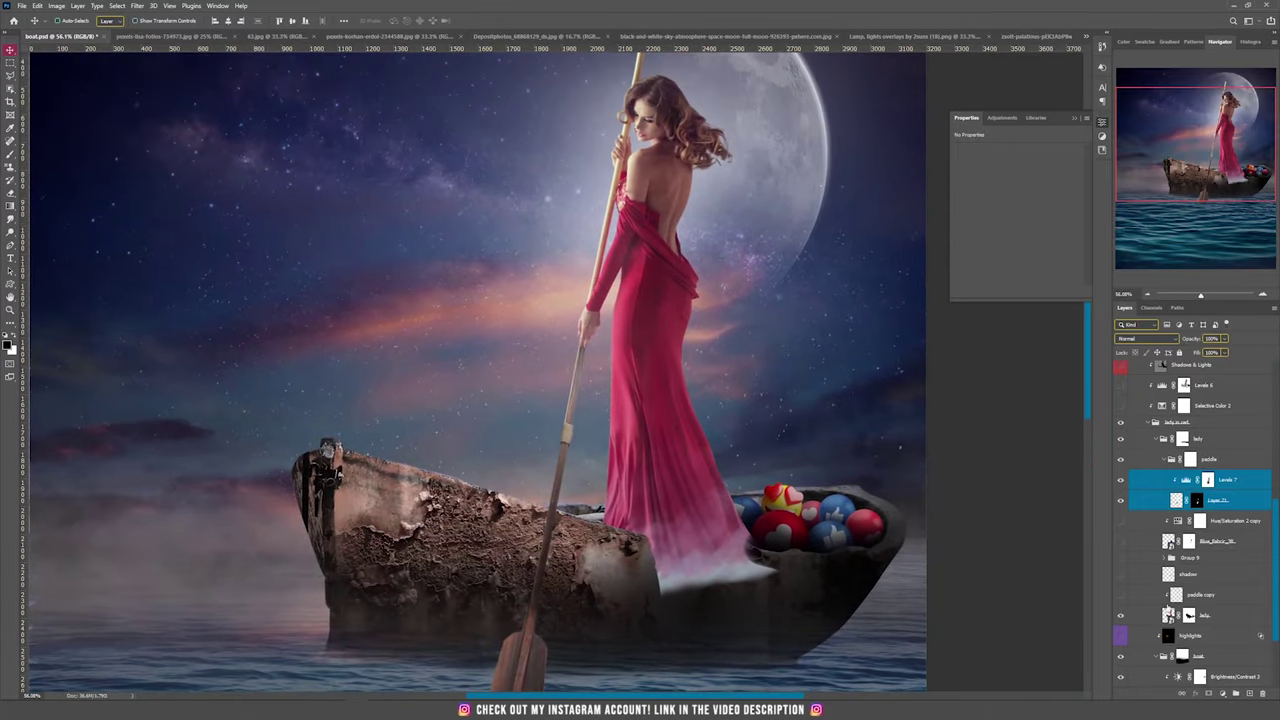
left_click(1120, 596)
left_click_drag(687, 152, 689, 288)
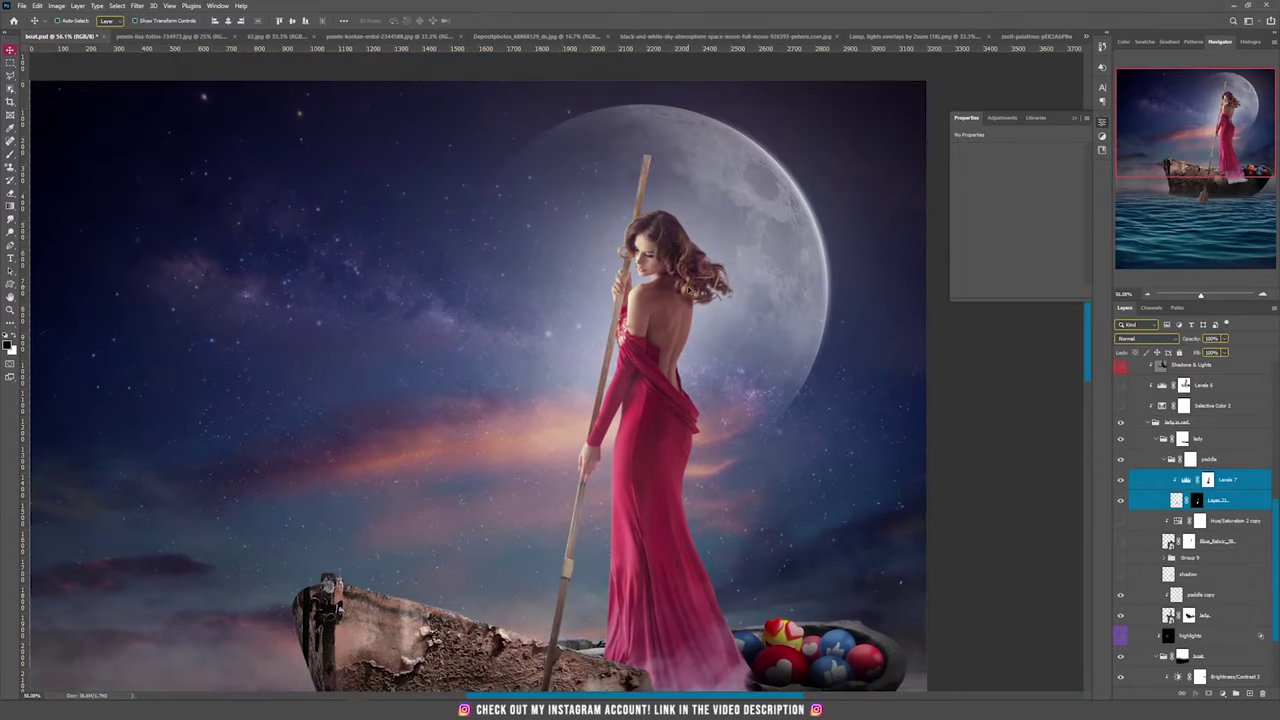
scroll(658, 350, "up", 2)
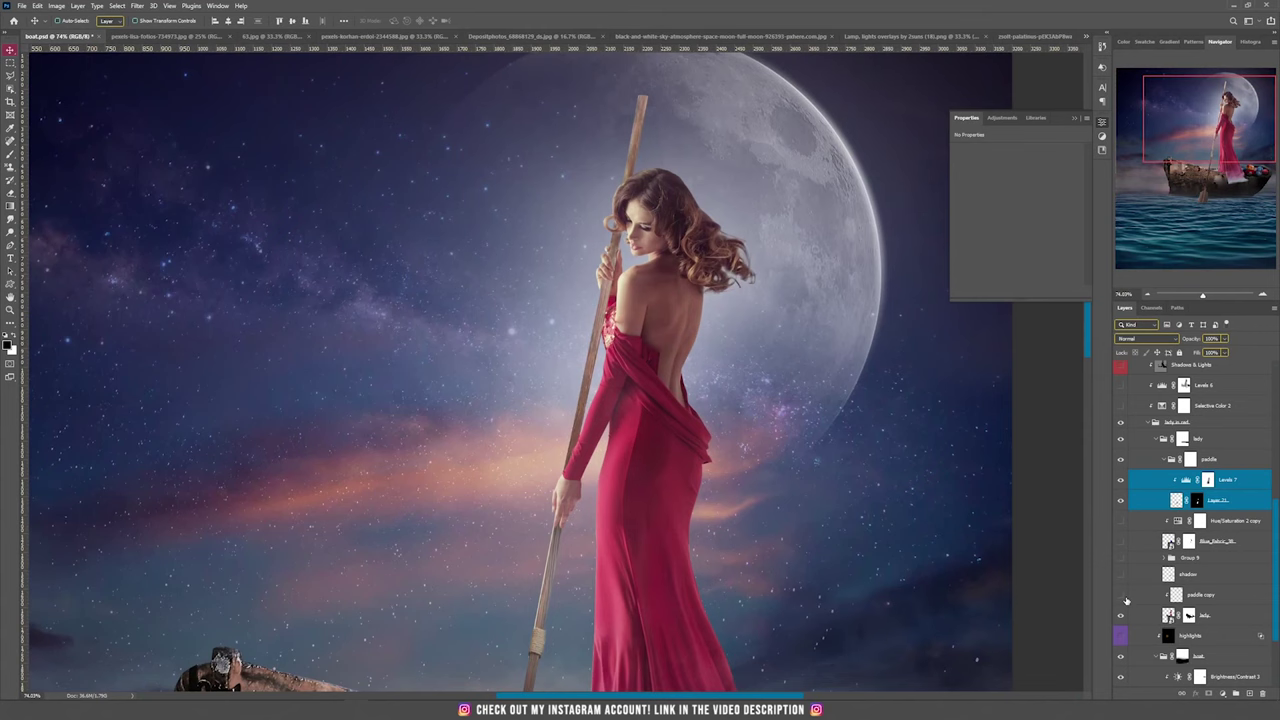
left_click(1124, 598)
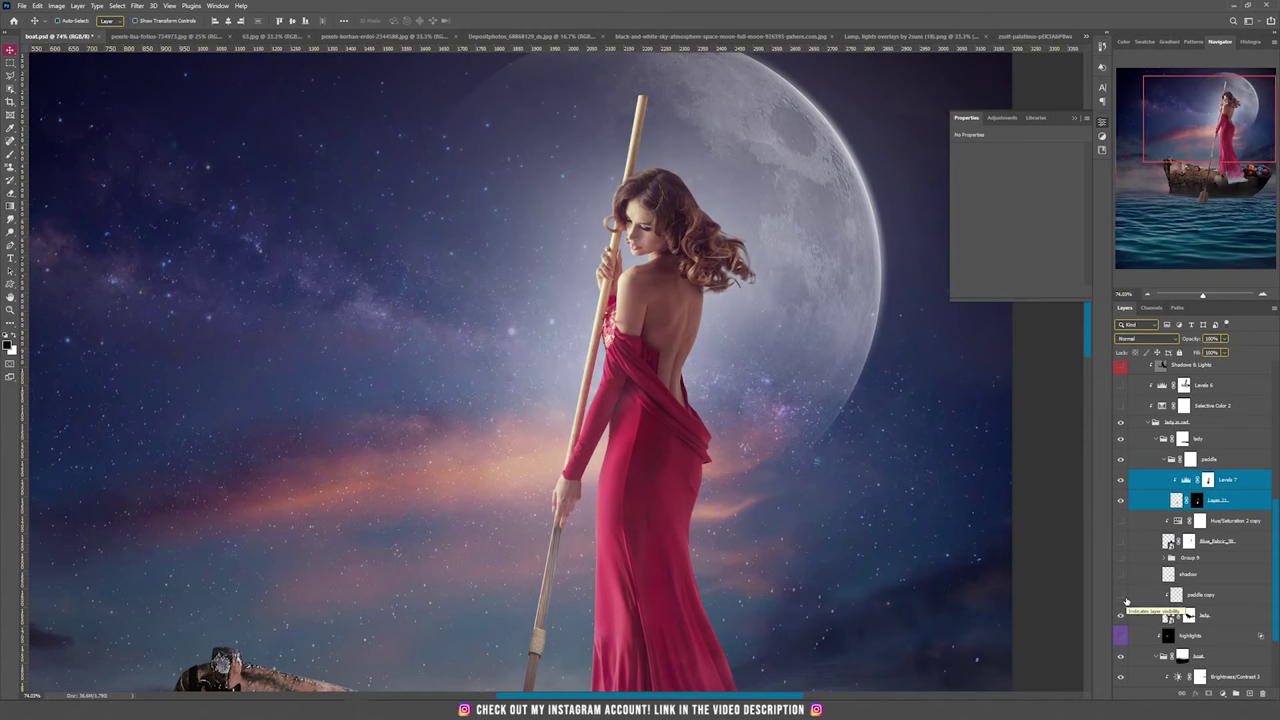
Show the paddle copy layer again, select it, and examine the wooden pole up close around the woman's head
left_click_drag(663, 563, 653, 452)
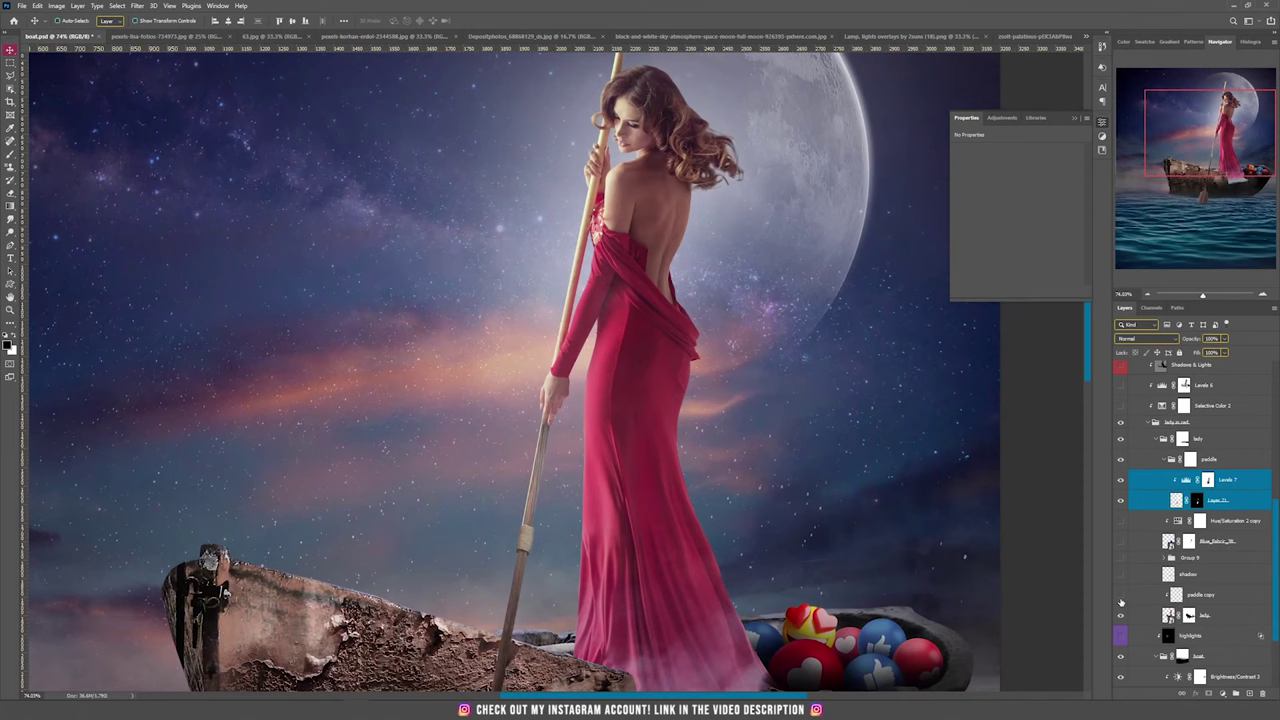
left_click(1192, 598)
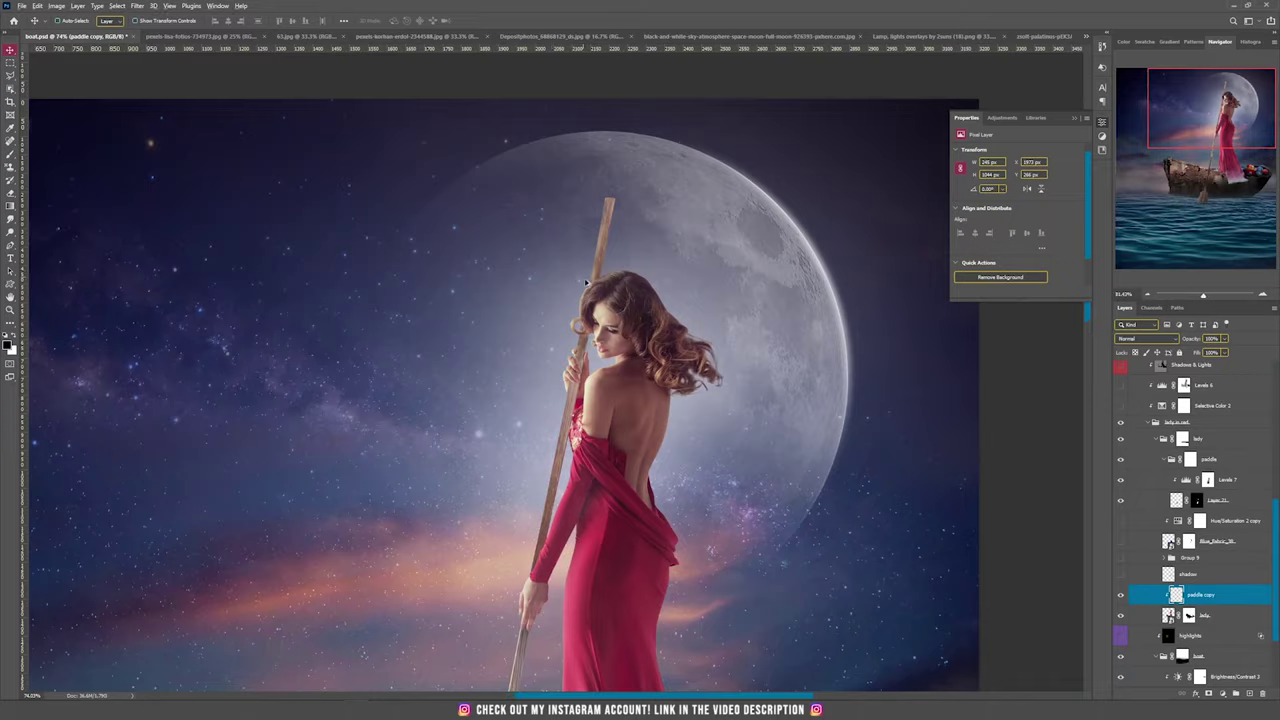
scroll(606, 292, "up", 3)
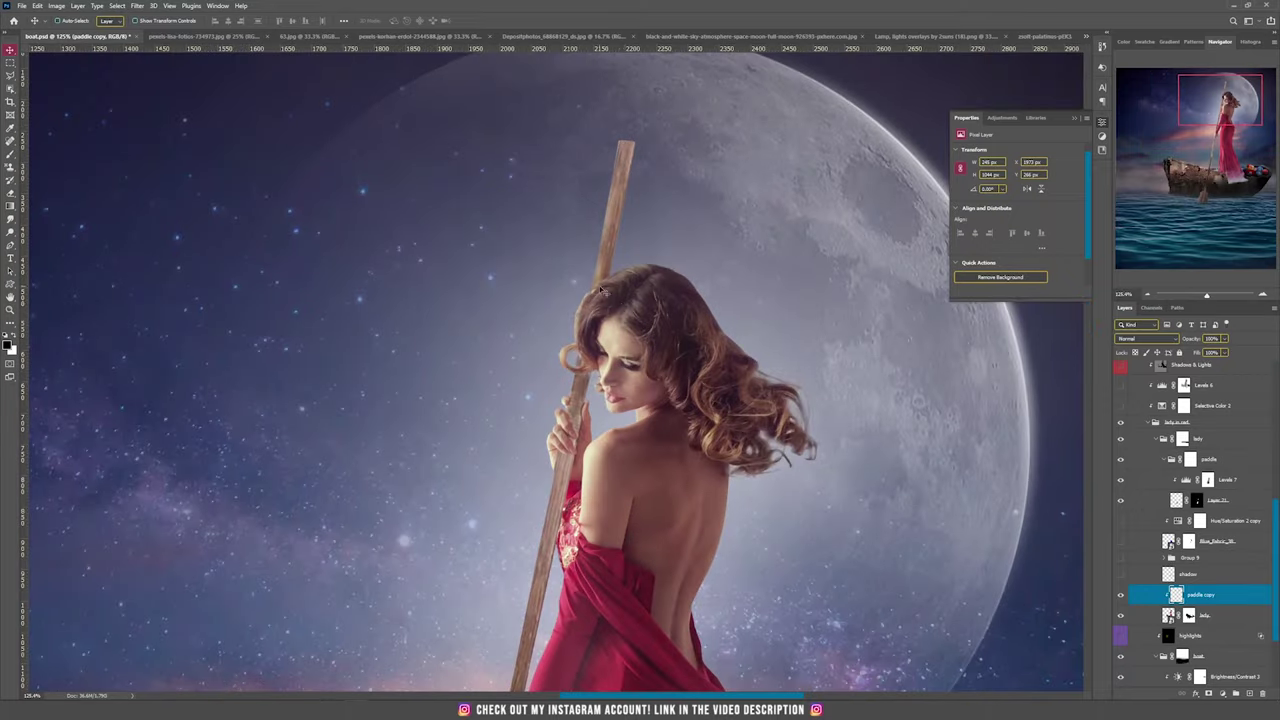
left_click_drag(644, 382, 647, 267)
scroll(646, 268, "down", 4)
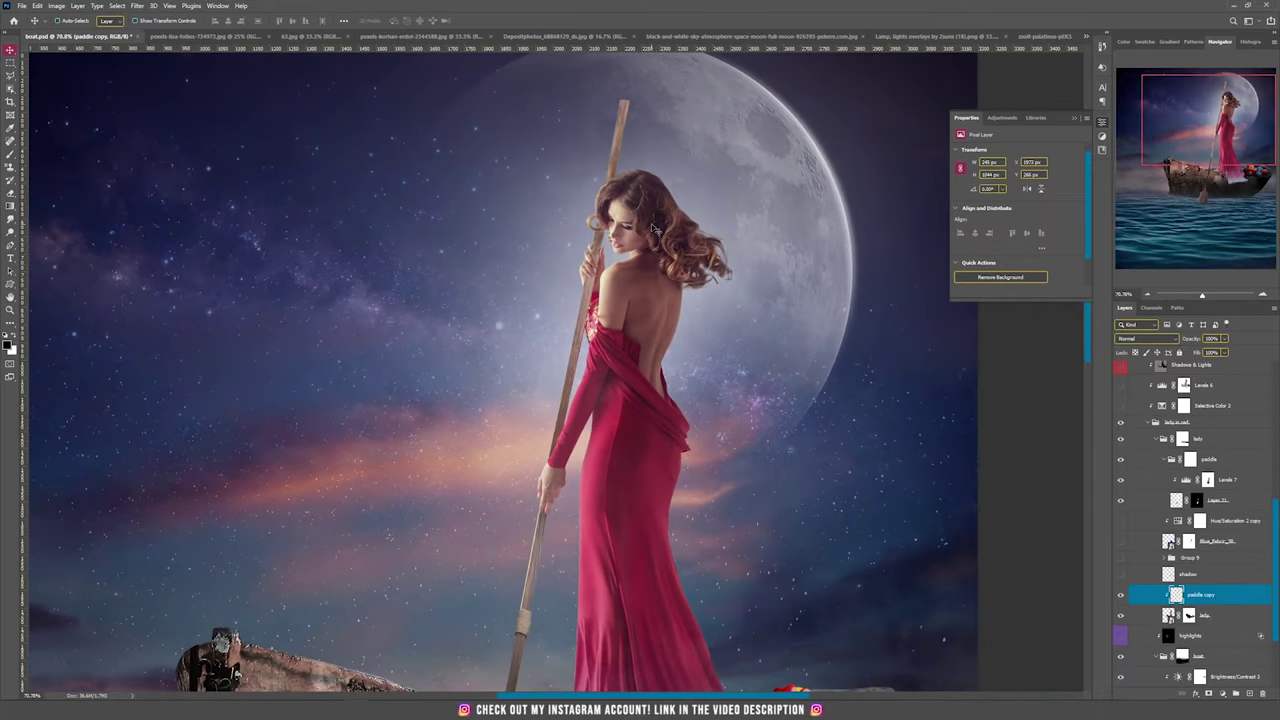
Show the shadow layer in the lady group and compare the boat with it off and on
left_click(1124, 576)
left_click_drag(744, 545, 709, 251)
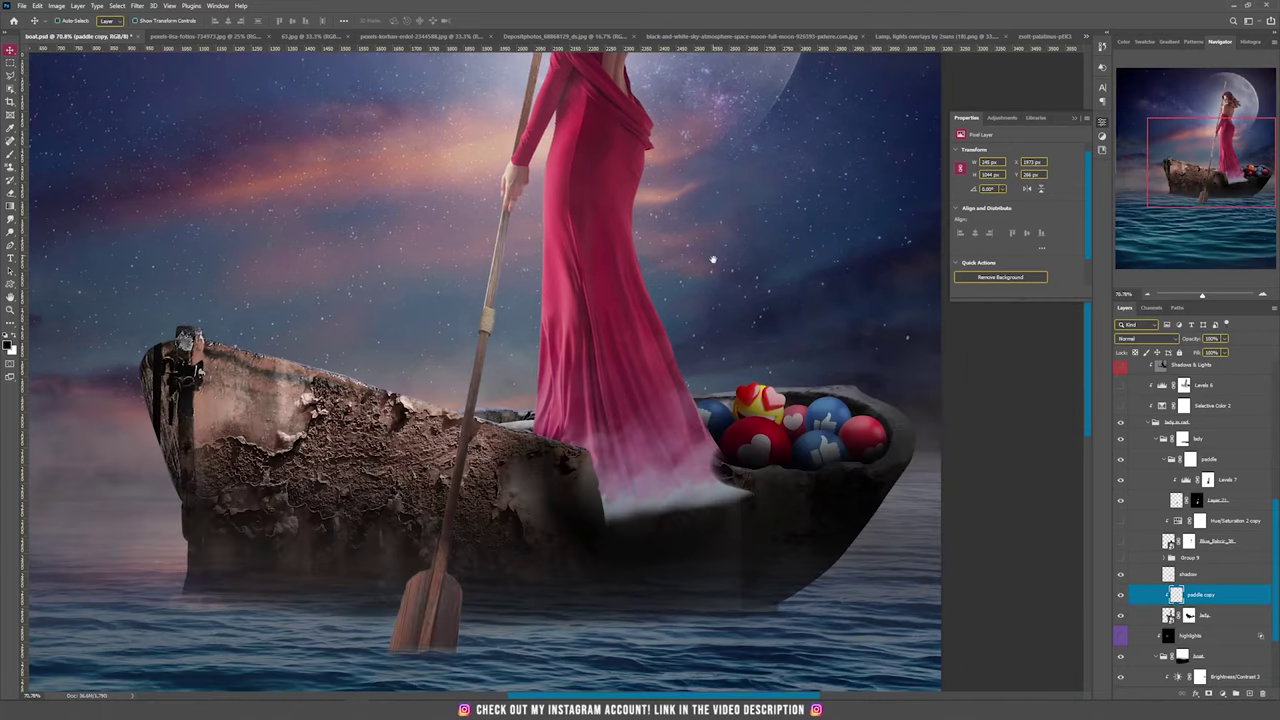
left_click(1124, 575)
left_click(1121, 574)
scroll(718, 458, "down", 2)
scroll(718, 458, "down", 1)
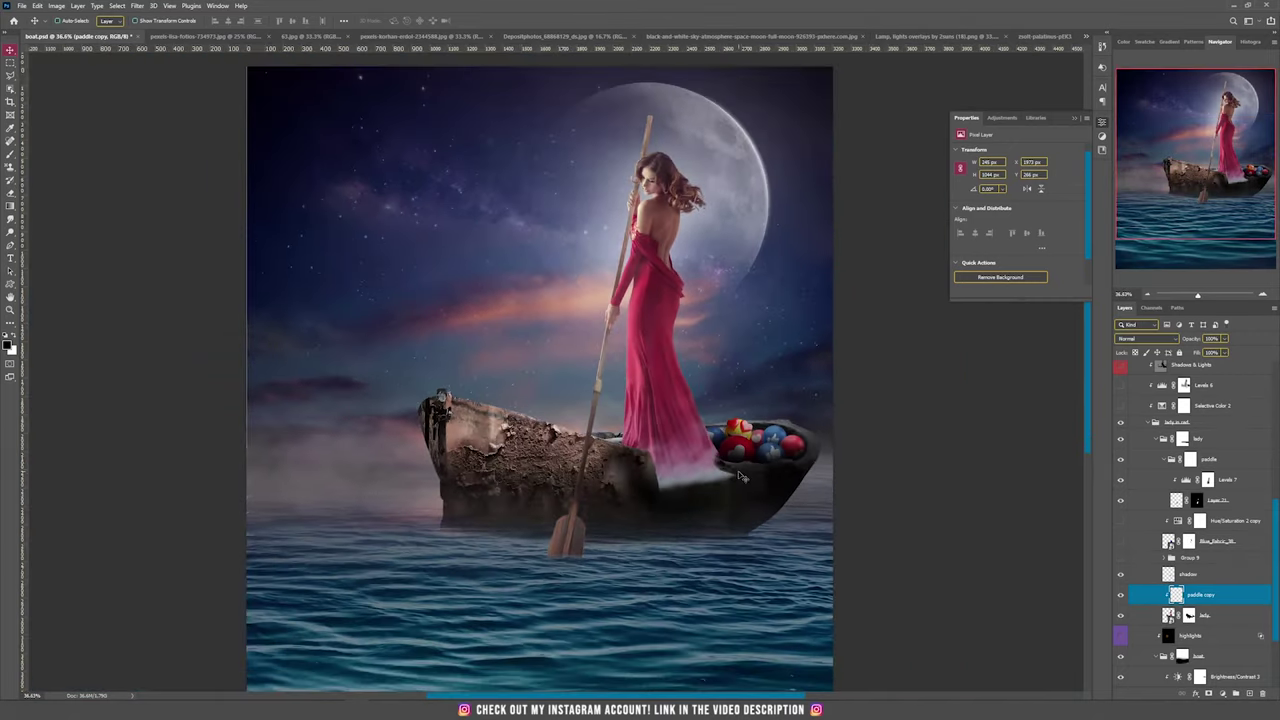
Show the blue fabric layer over the lower dress and compare its blend with the layer mask disabled and enabled
scroll(738, 505, "up", 2)
scroll(738, 511, "up", 2)
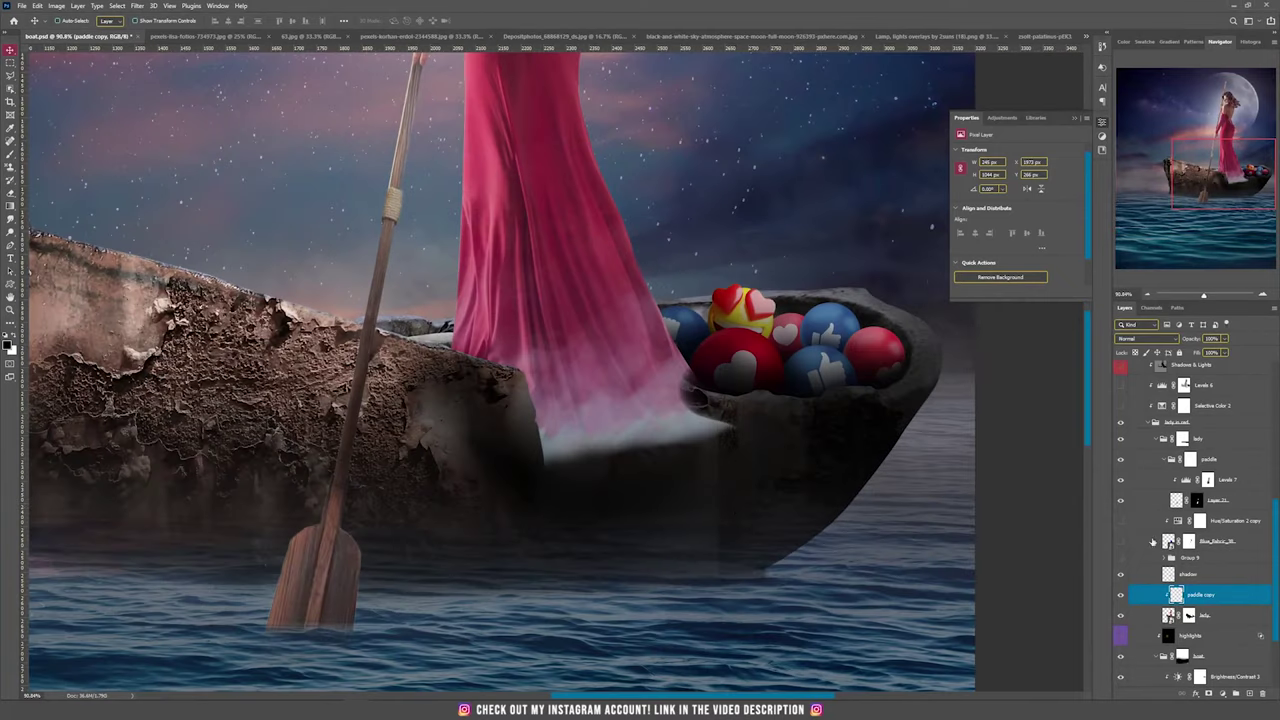
left_click(1120, 541)
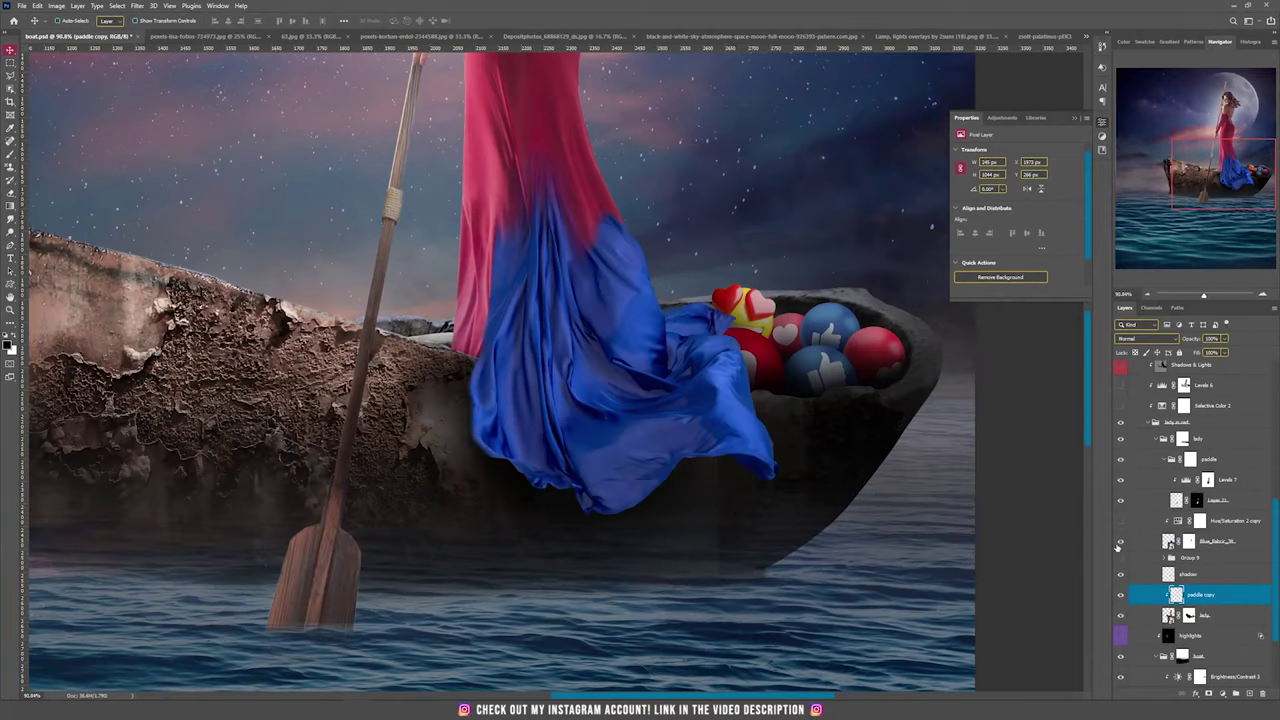
scroll(720, 362, "down", 4)
left_click(1189, 541, "shift")
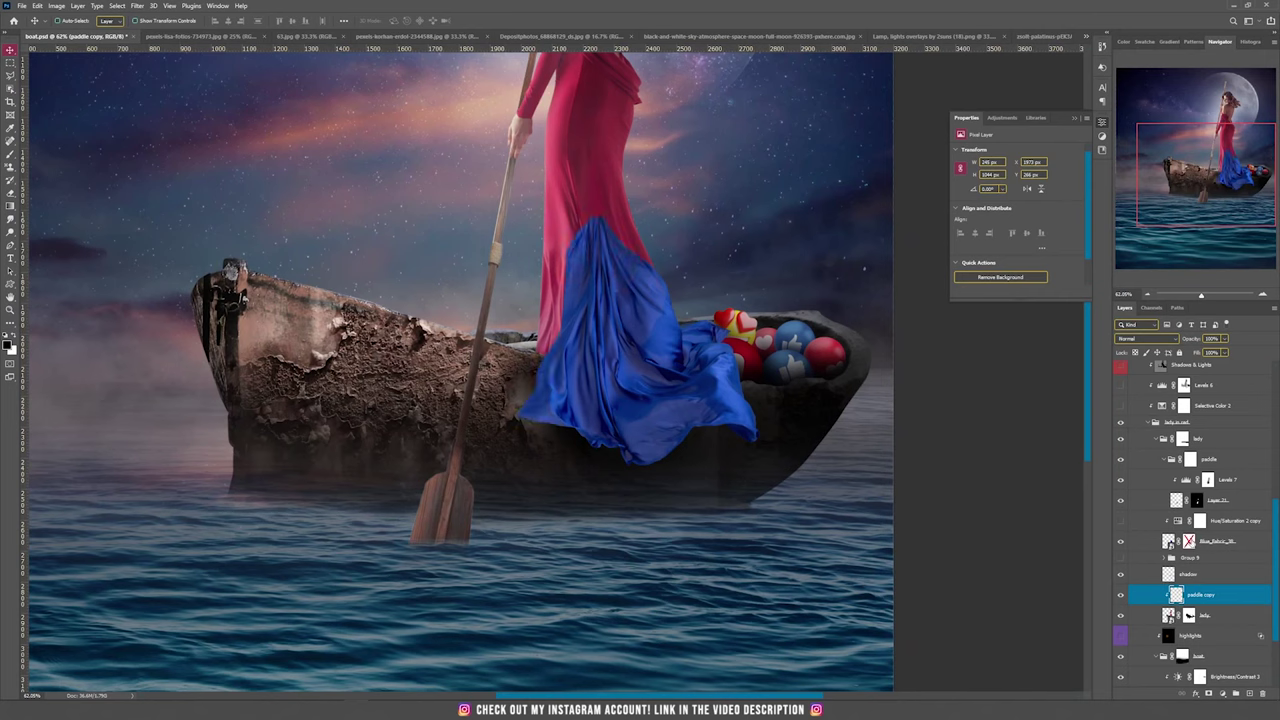
left_click(1189, 541, "shift")
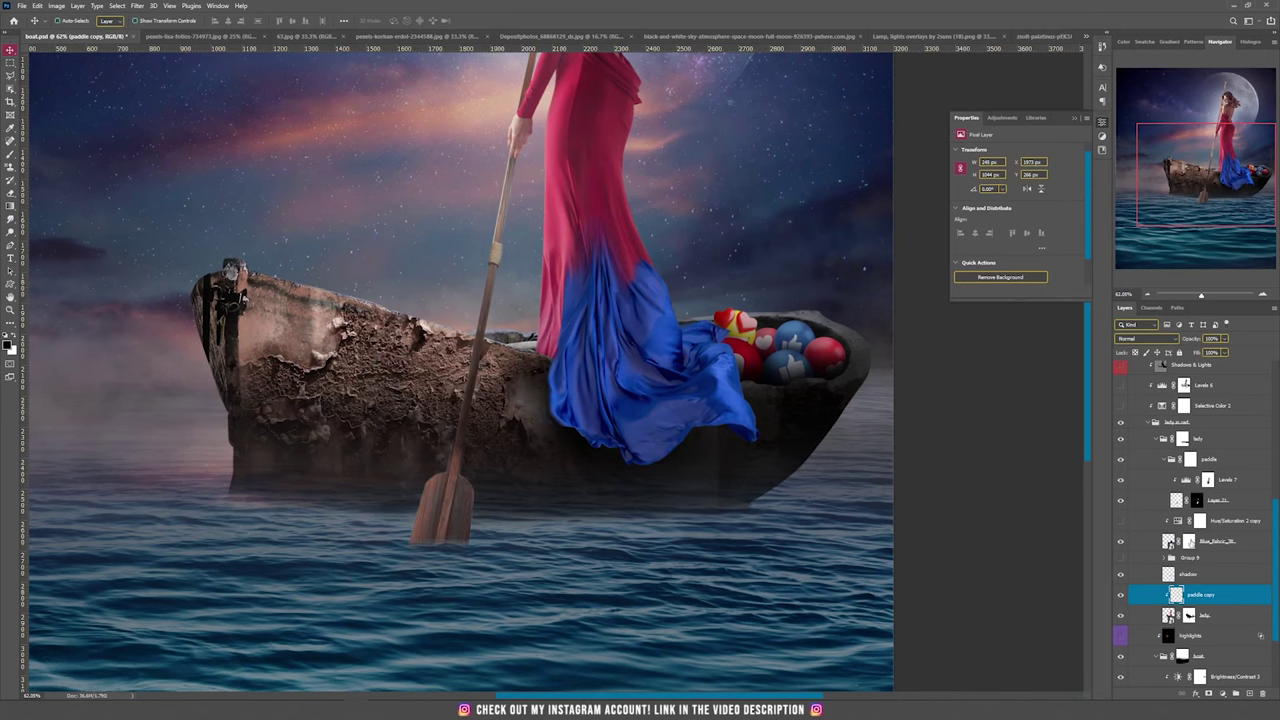
Show the Hue/Saturation 2 copy adjustment on the blue fabric, open its settings, and compare the lady in red group off and on
left_click(1120, 522)
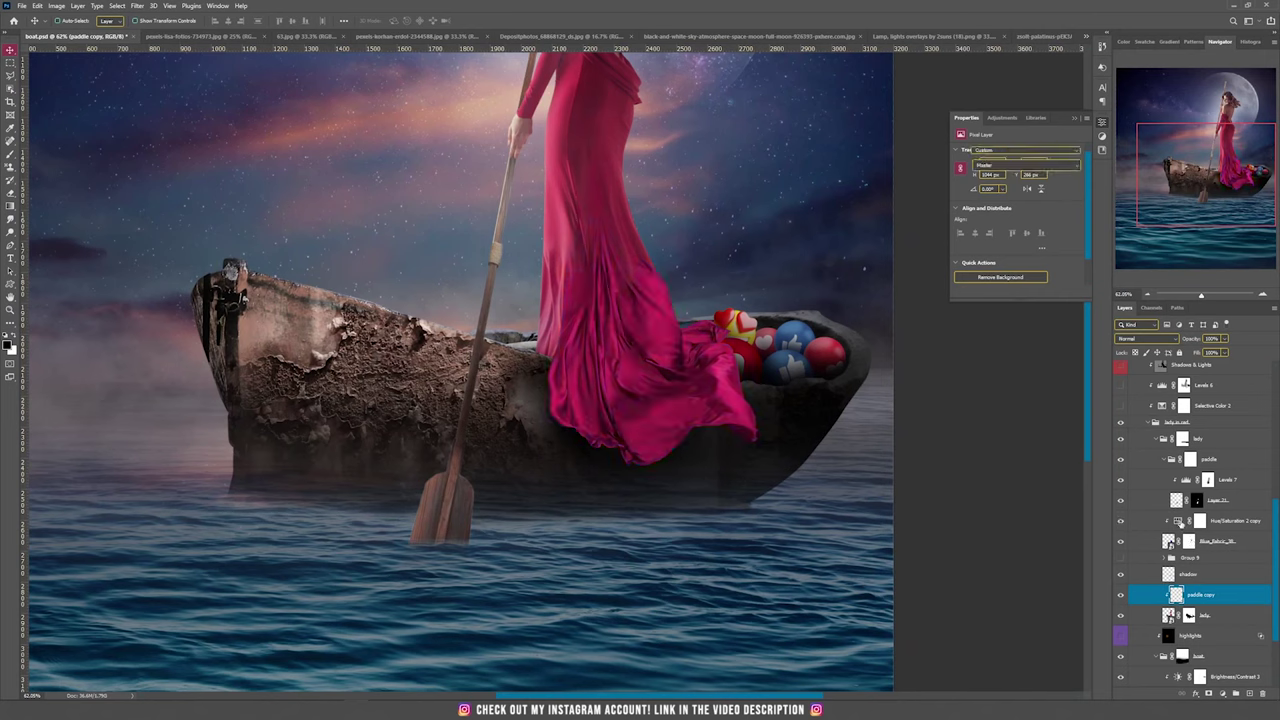
left_click(1180, 521)
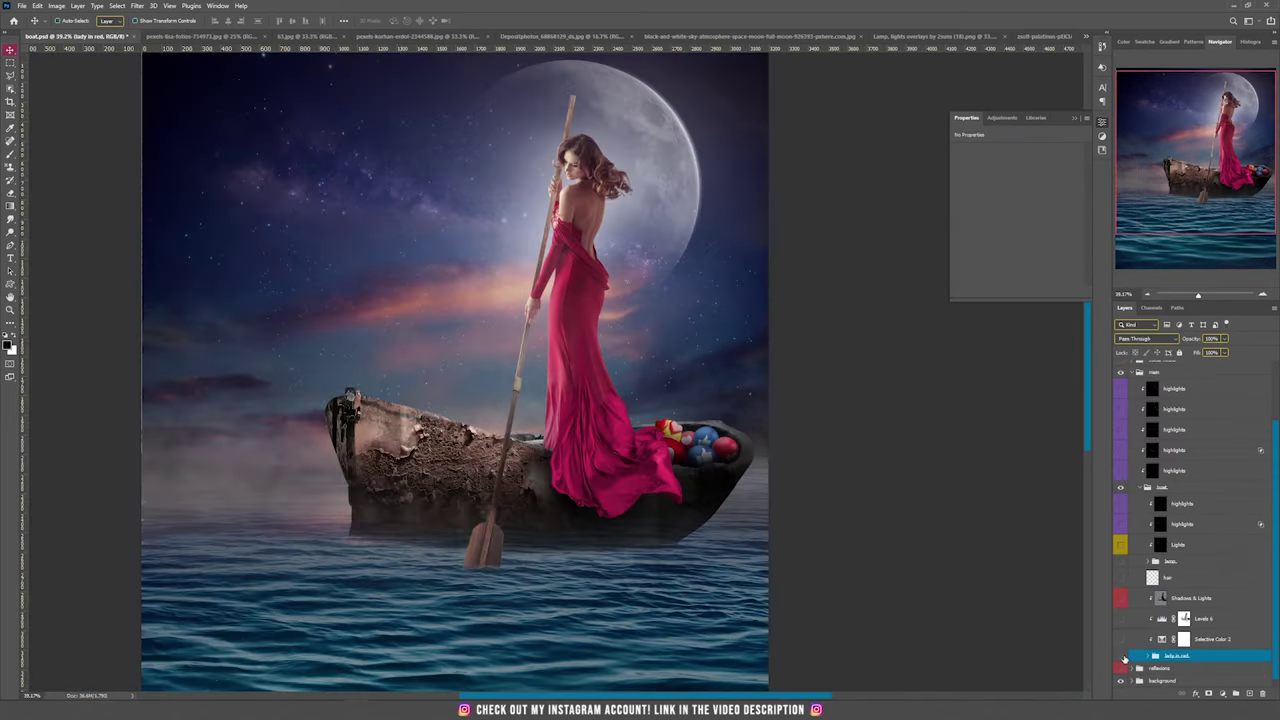
left_click(1120, 656)
left_click(1120, 656)
Show the Selective Color 2 adjustment on the lady in red group and display its Neutrals values
left_click(1121, 640)
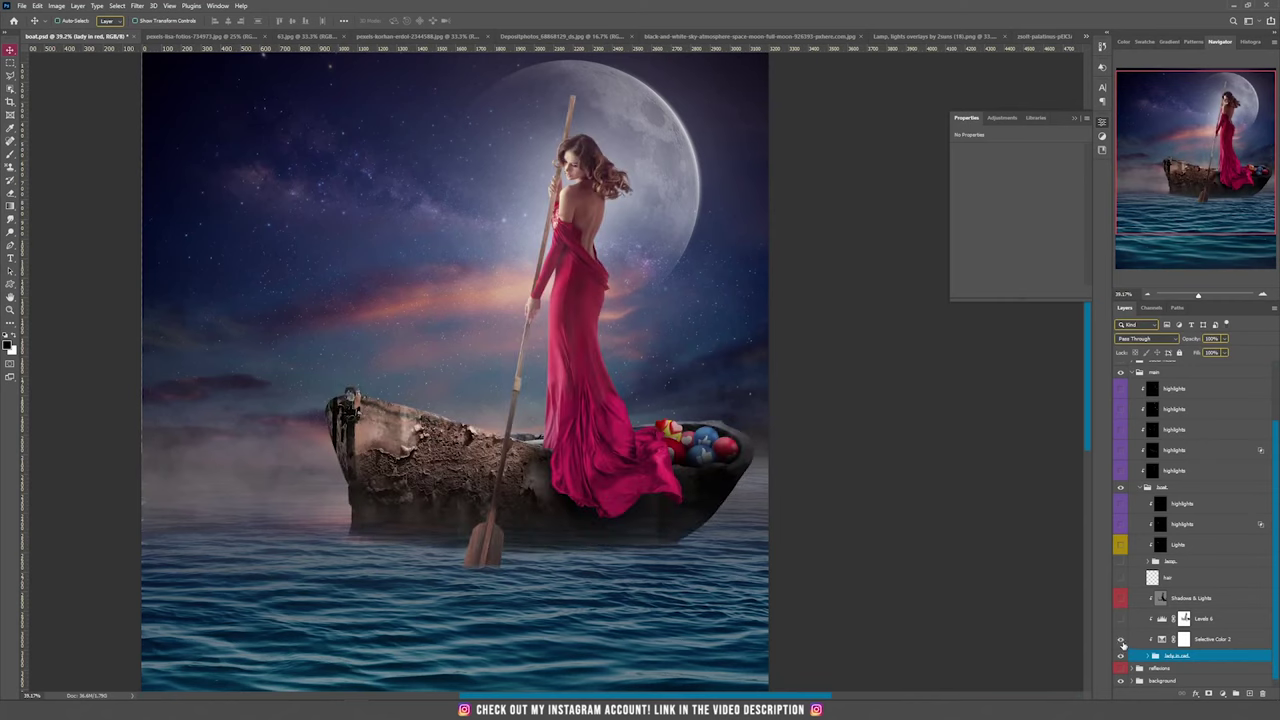
left_click(1161, 640)
left_click(1163, 641)
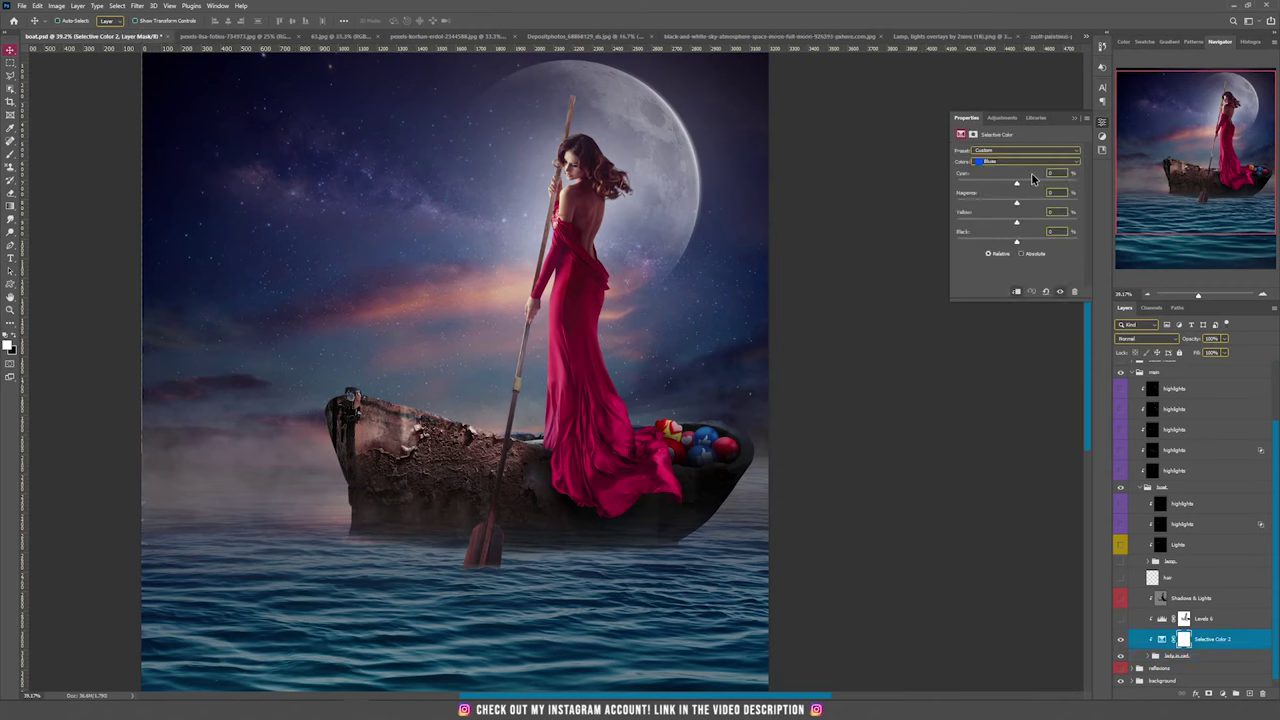
left_click(1030, 161)
left_click(1000, 228)
Show the Levels 6 adjustment and the Shadows & Lights layer clipped to the lady in red group, selecting each one
left_click(1121, 620)
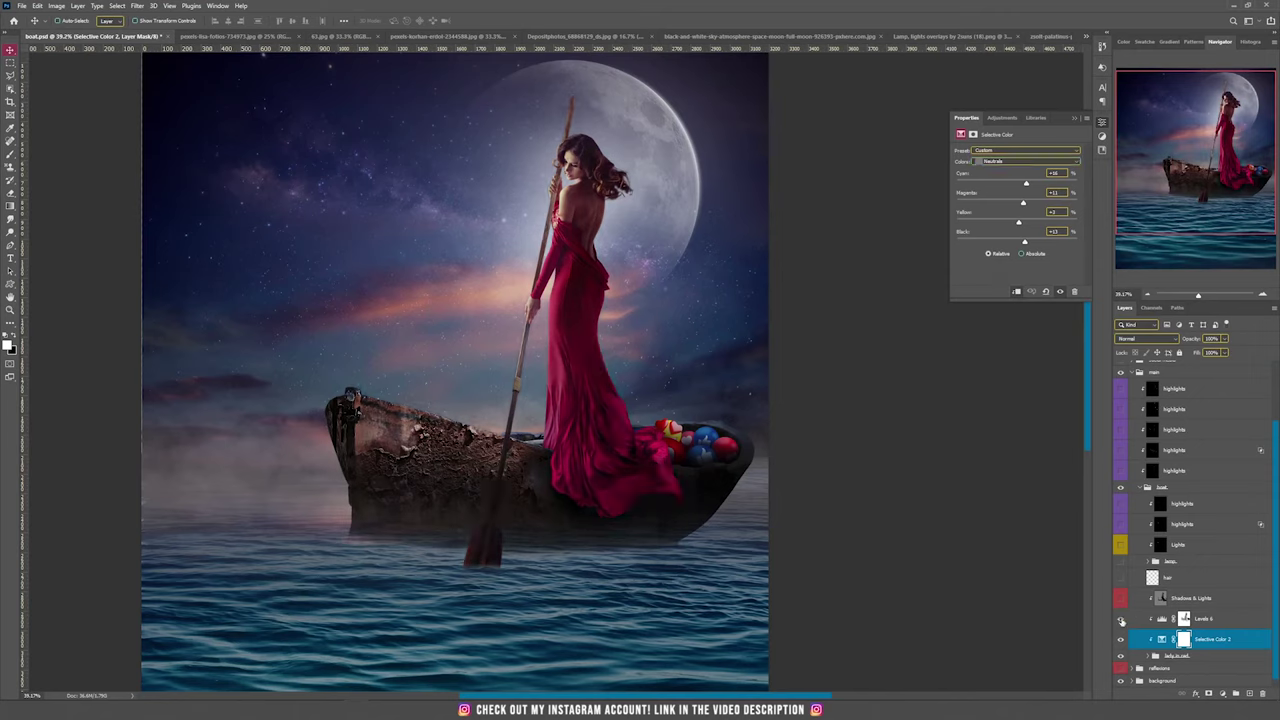
left_click(1162, 620)
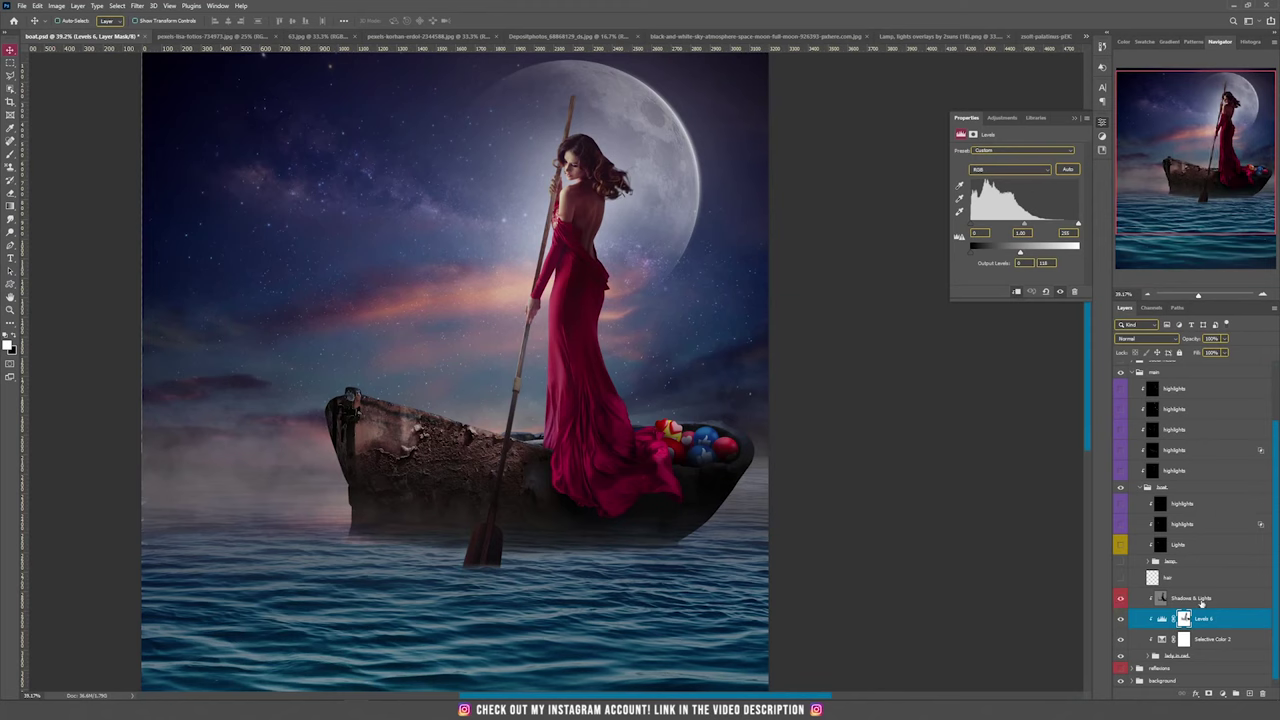
left_click(1120, 600)
left_click(1190, 599)
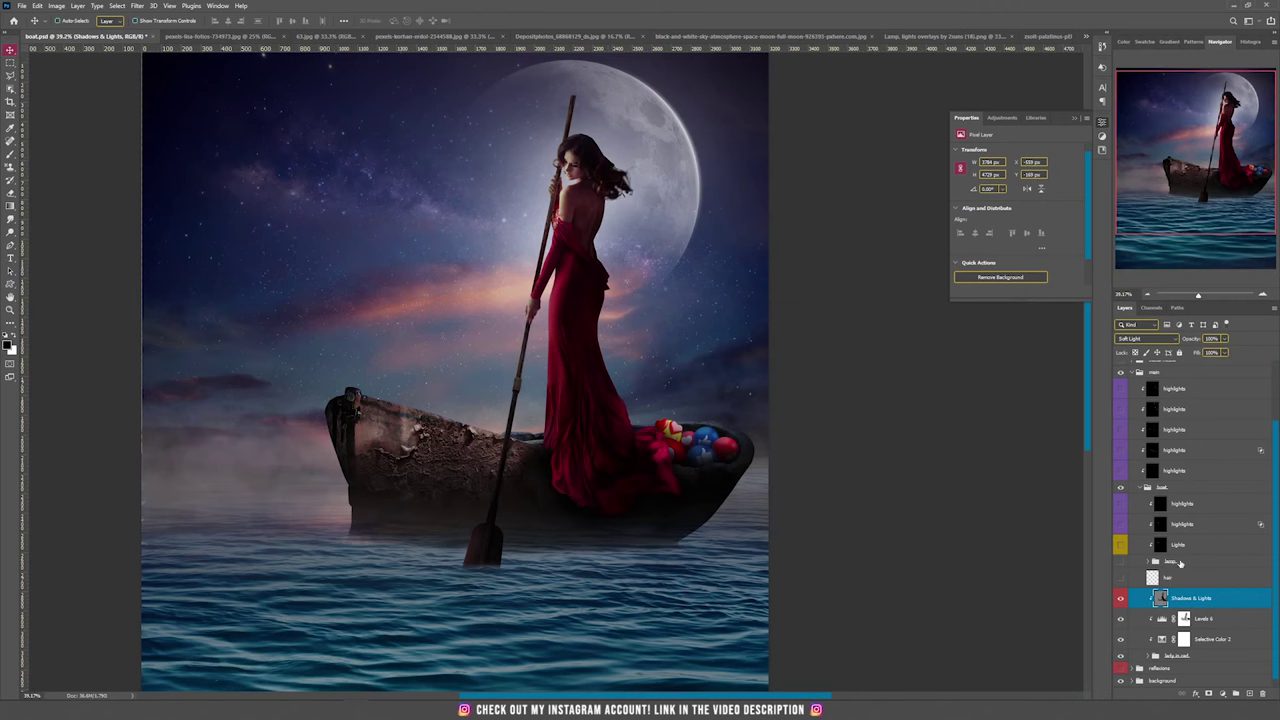
Show and select the hair layer, and compare the woman's hair up close with it off and on
scroll(577, 133, "up", 5)
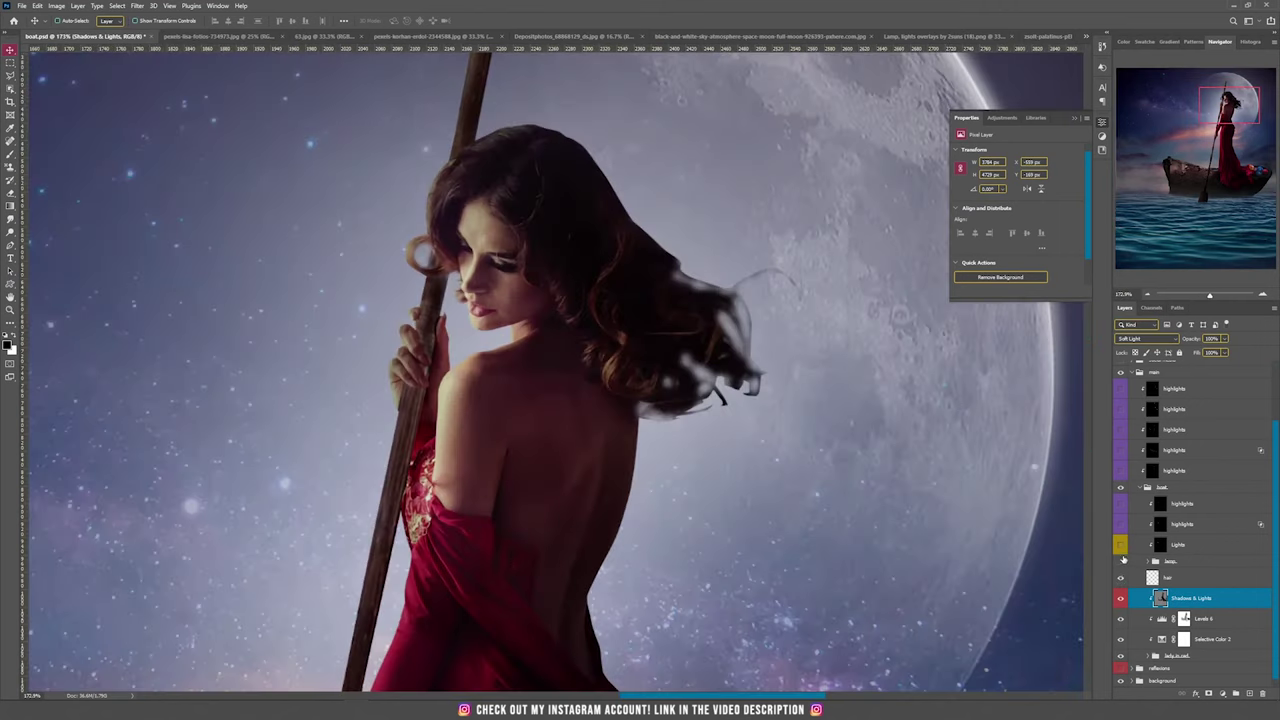
left_click(1120, 578)
left_click(1170, 578)
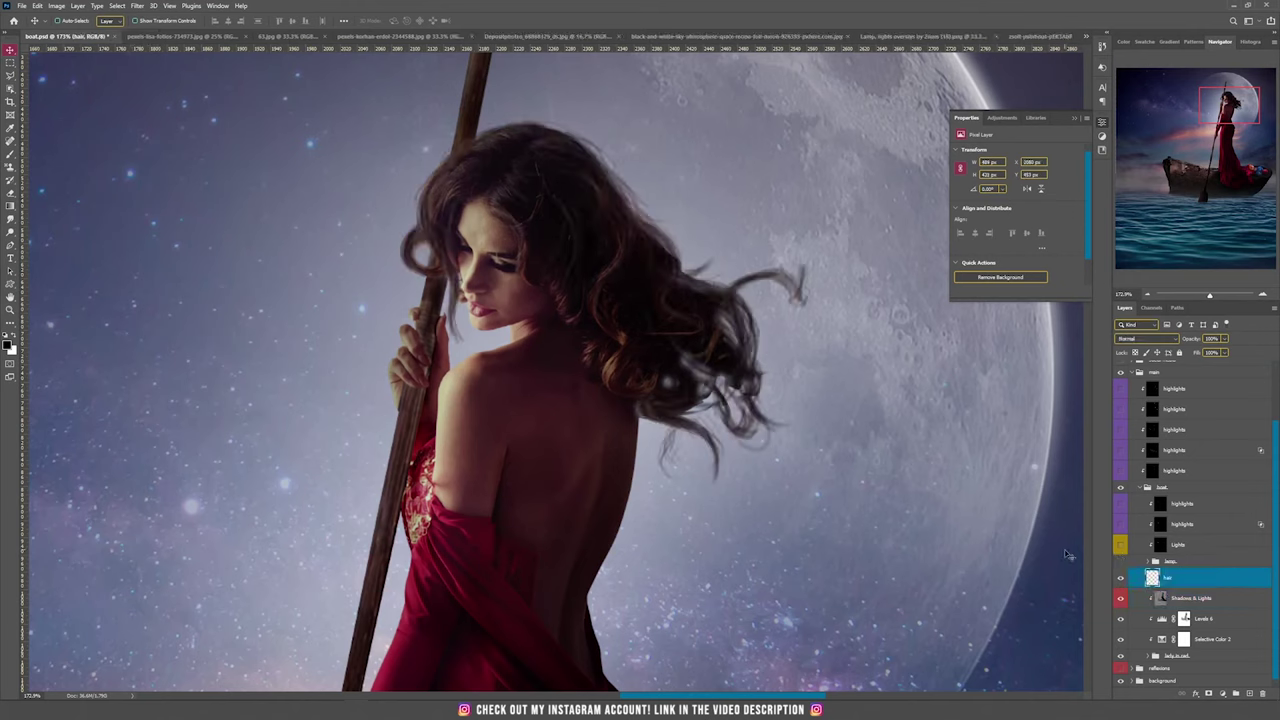
left_click(1120, 578)
left_click(1120, 578)
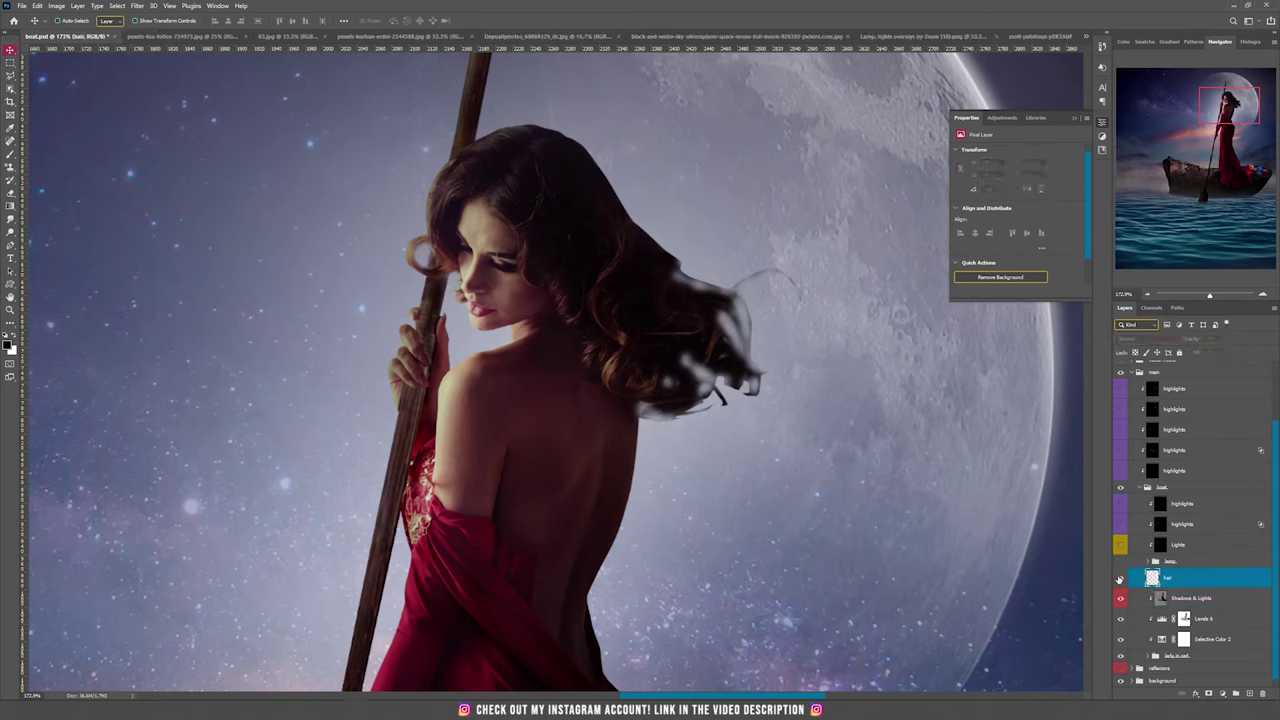
scroll(741, 390, "down", 4)
scroll(739, 390, "up", 4)
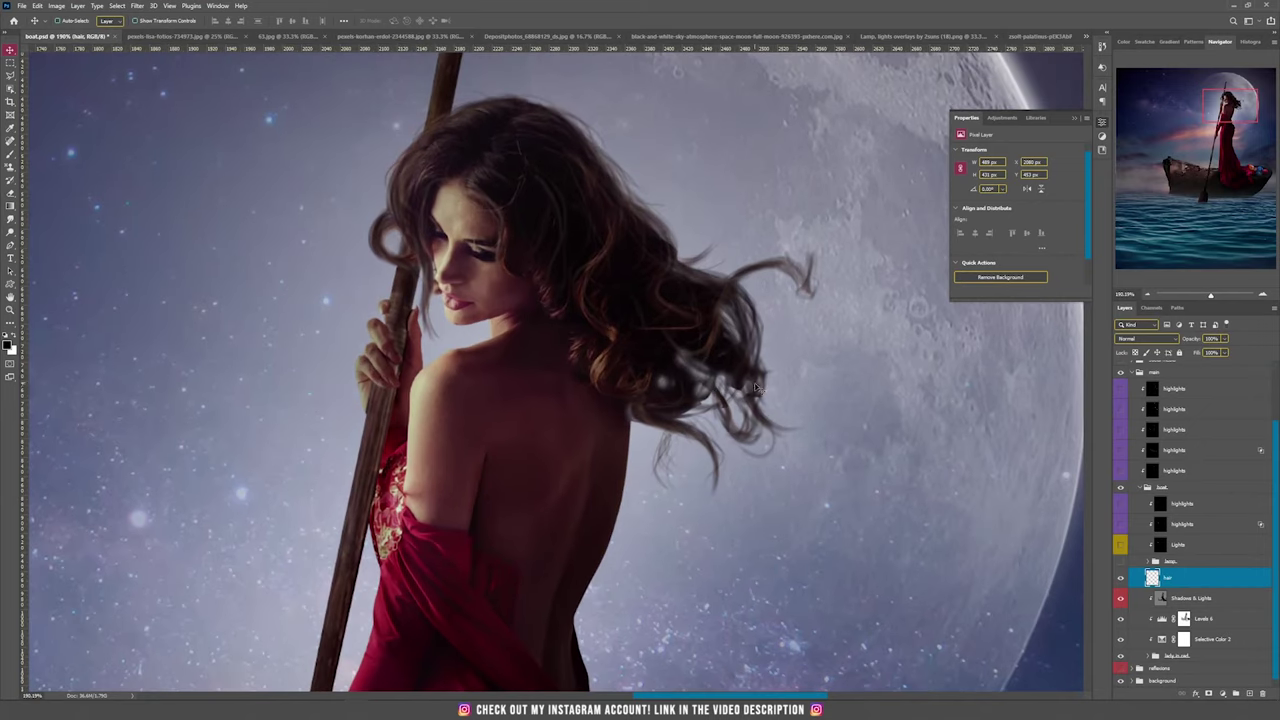
Show the lamp group with the glowing lamp layer beside the boat's bow and inspect it up close
key("ctrl+0")
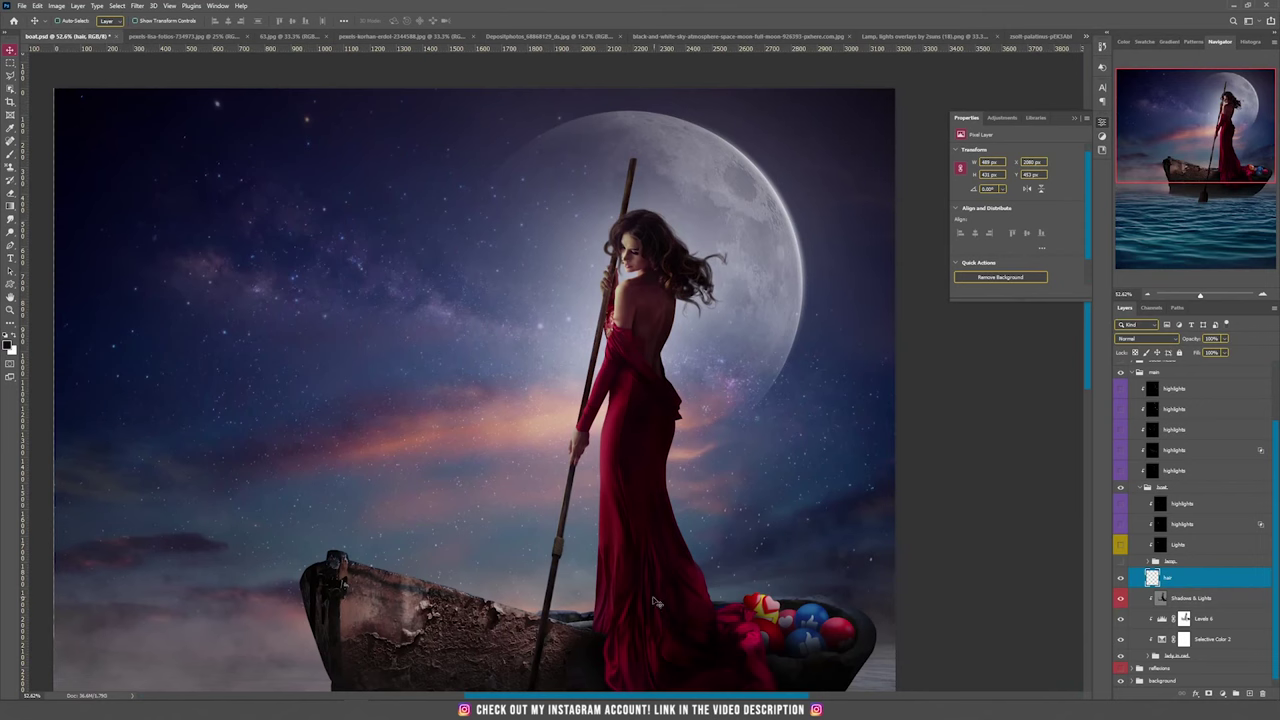
left_click_drag(466, 502, 477, 317)
scroll(365, 376, "up", 3)
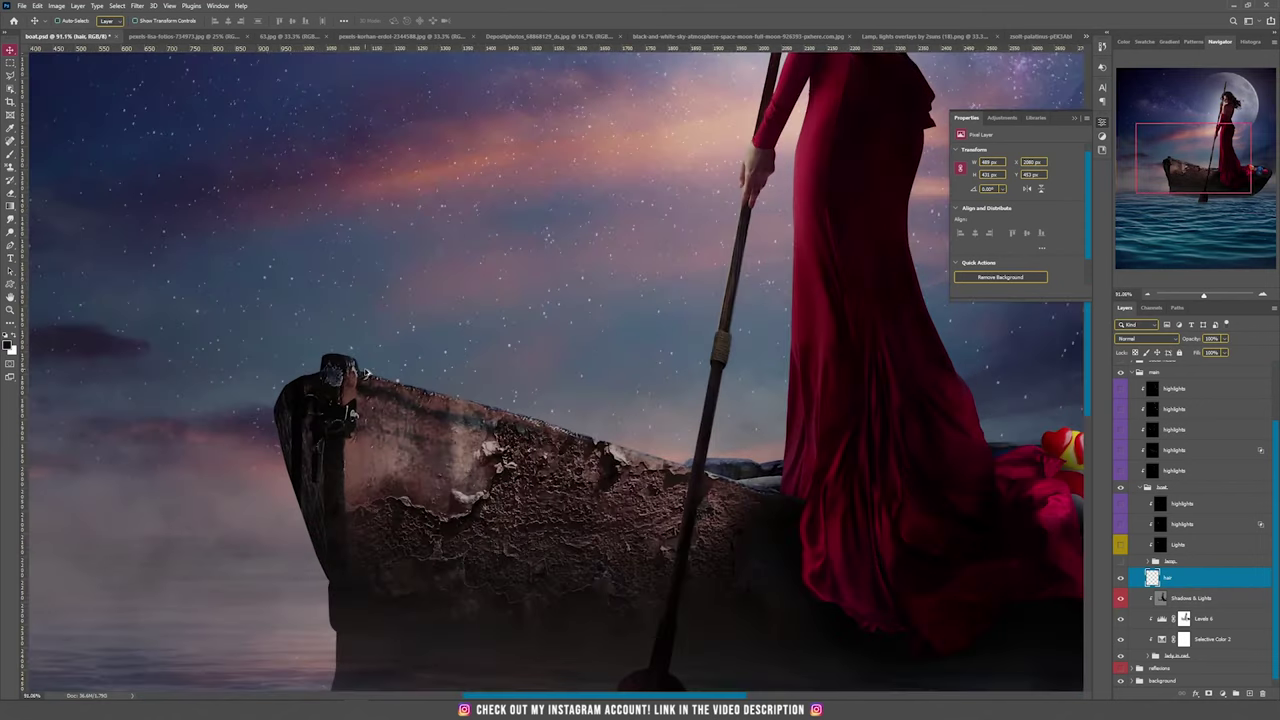
scroll(365, 372, "down", 4)
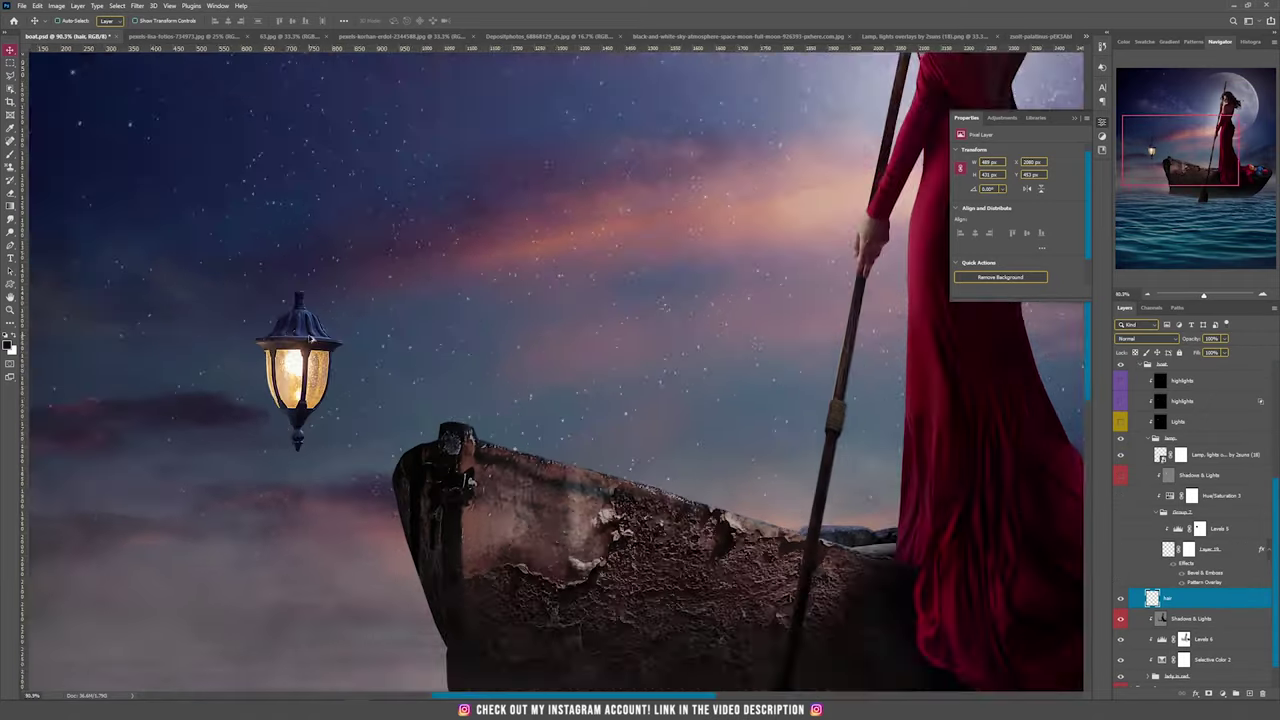
scroll(292, 336, "up", 3)
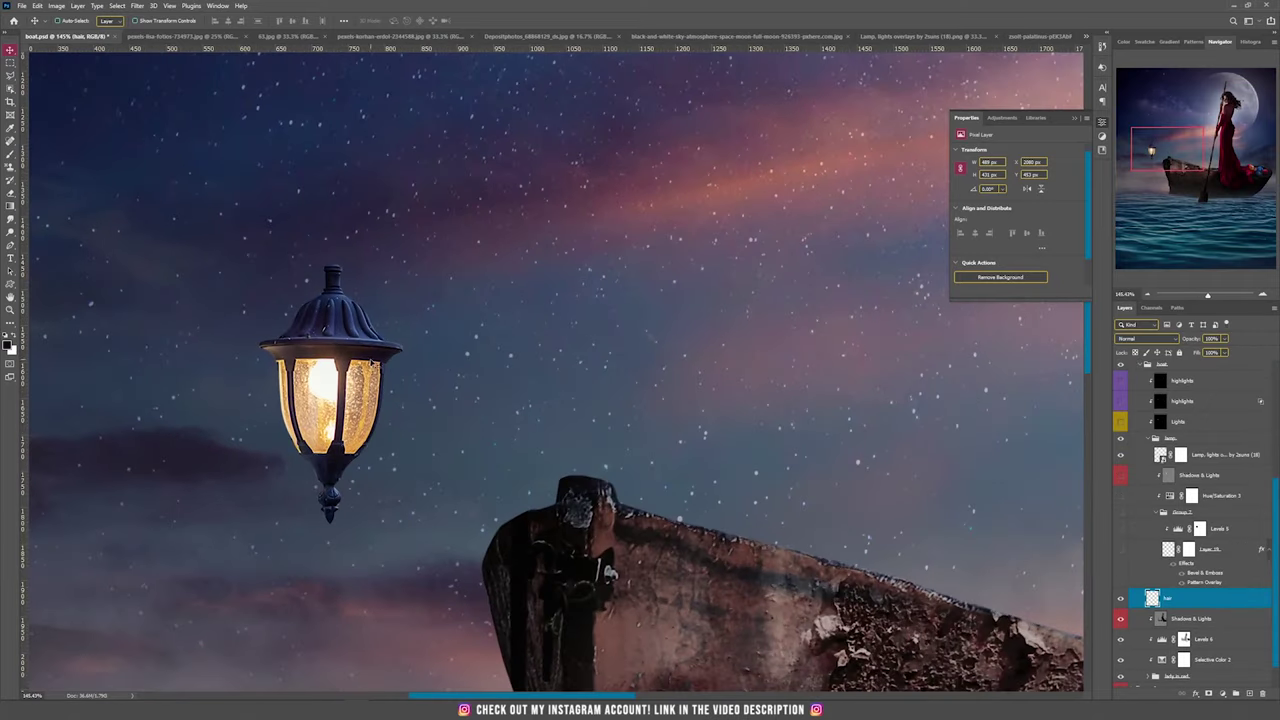
Try placing the lamp directly on the boat's bow post and undo the move
left_click(1216, 456)
left_click_drag(432, 434, 692, 381)
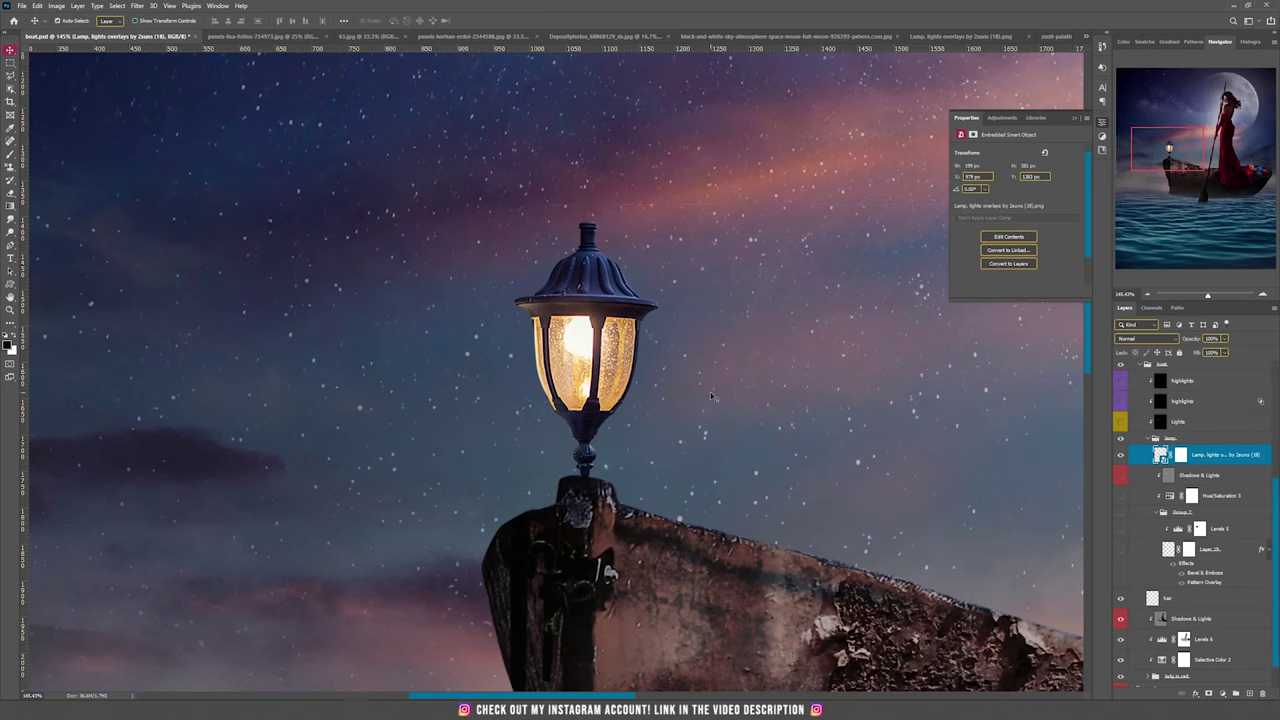
key("ctrl+z")
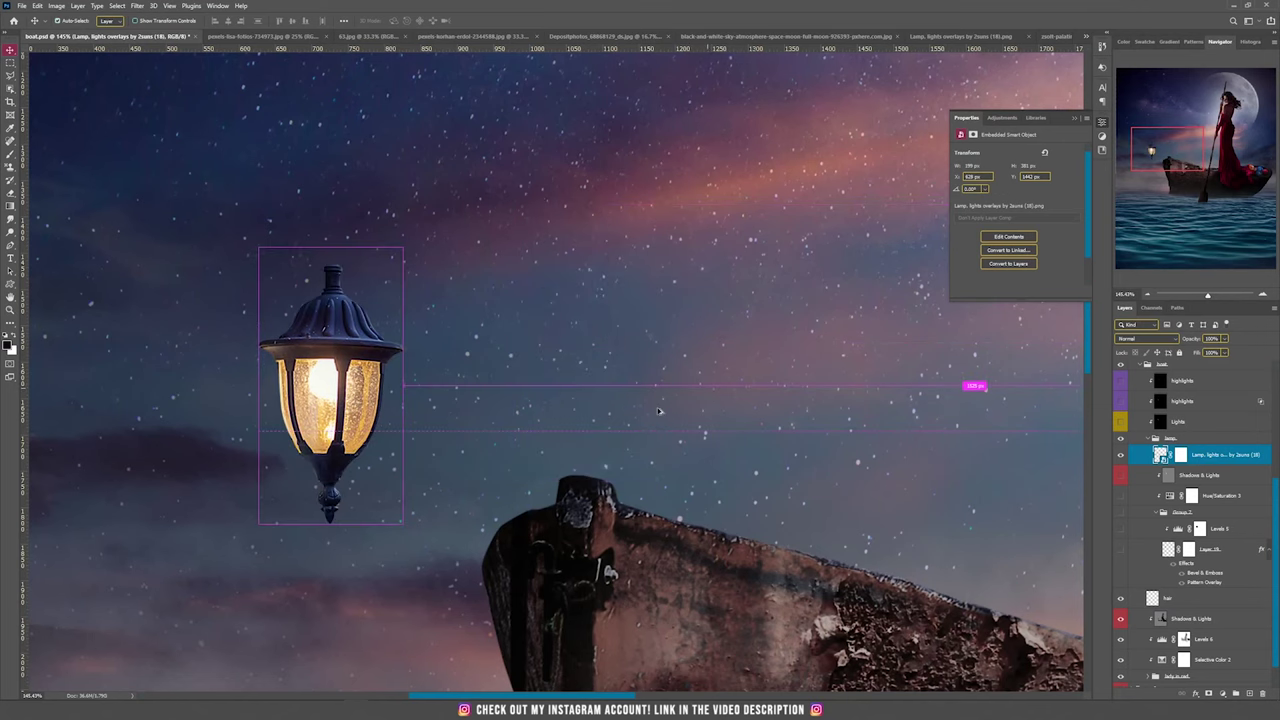
Show the curved lamp pole layer in the lamp group briefly and hide it again
scroll(716, 418, "down", 3)
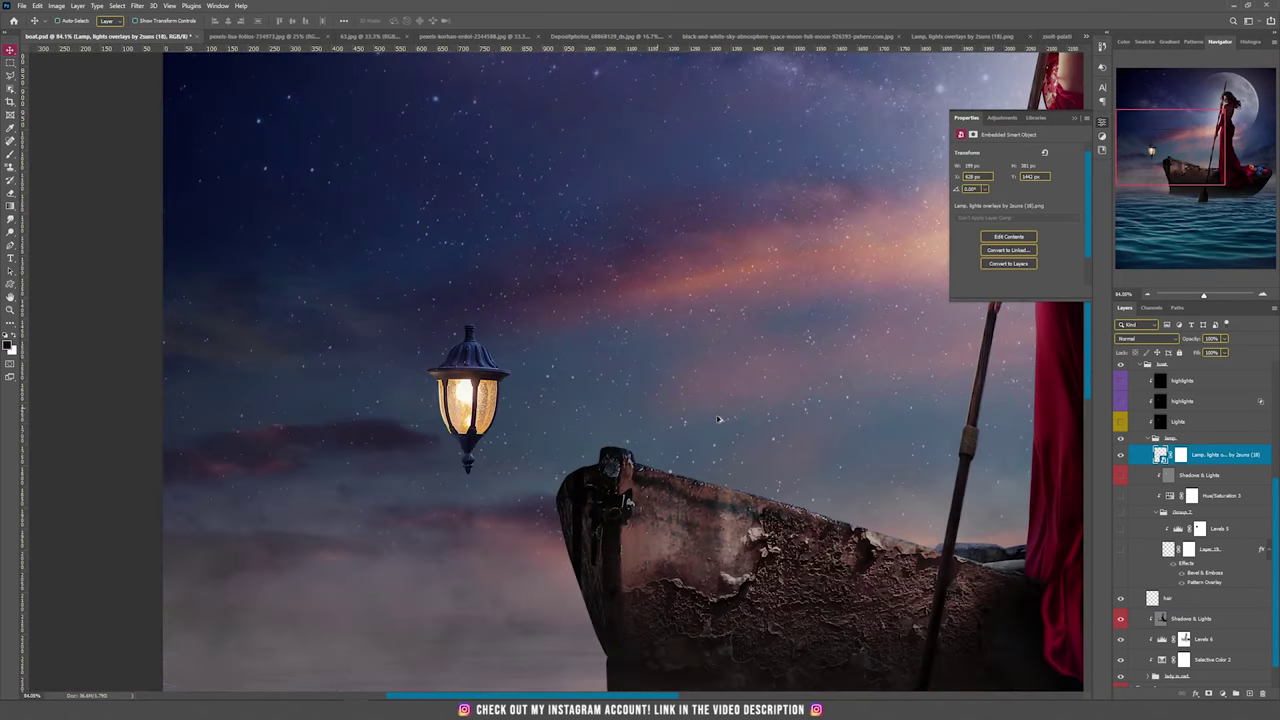
left_click(1121, 550)
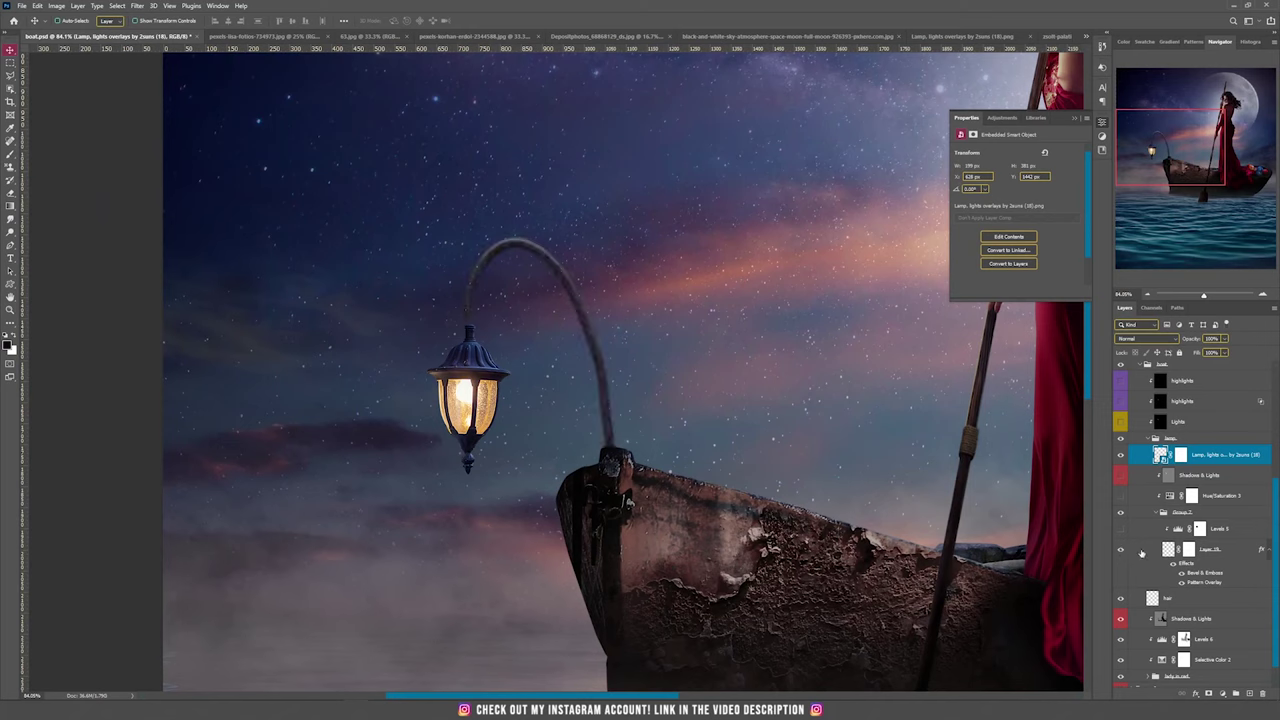
left_click(1121, 550)
Create a new layer above the hair layer and paint a curved black pole from bow to lamp with a hard round brush at 100% flow
left_click(1195, 598)
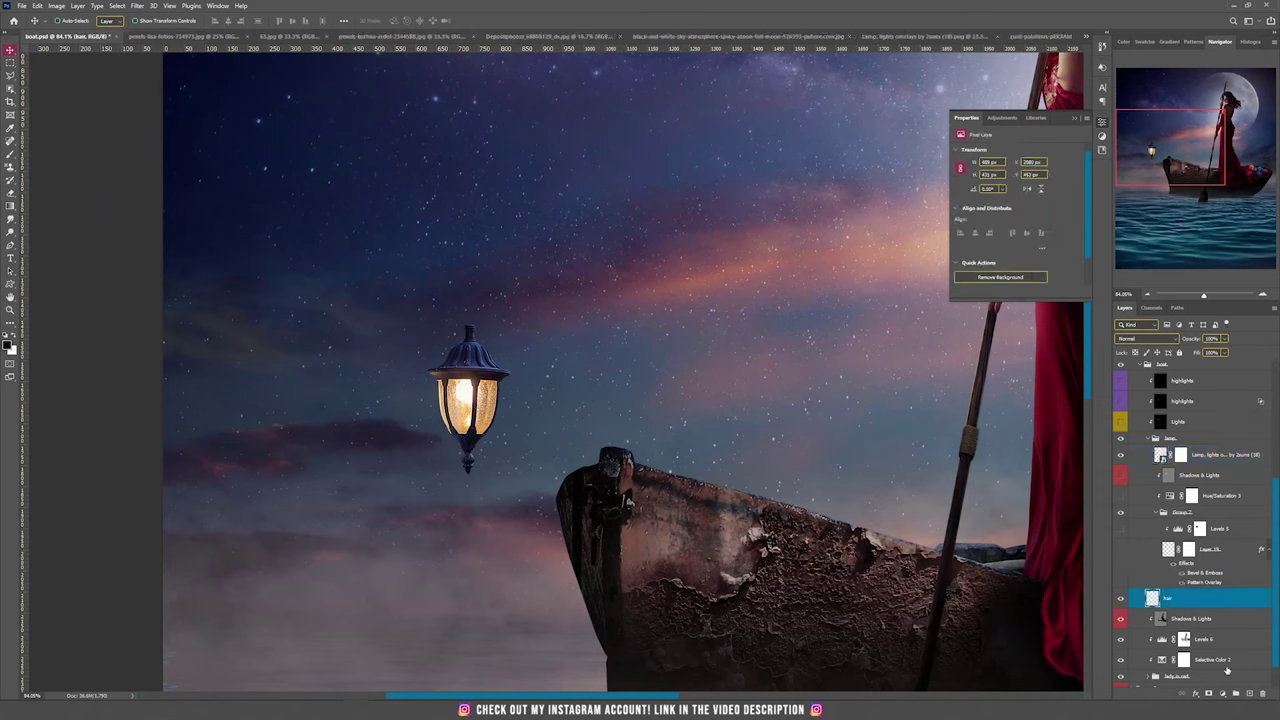
left_click(1250, 693)
key("b")
right_click(465, 290)
left_click(520, 408)
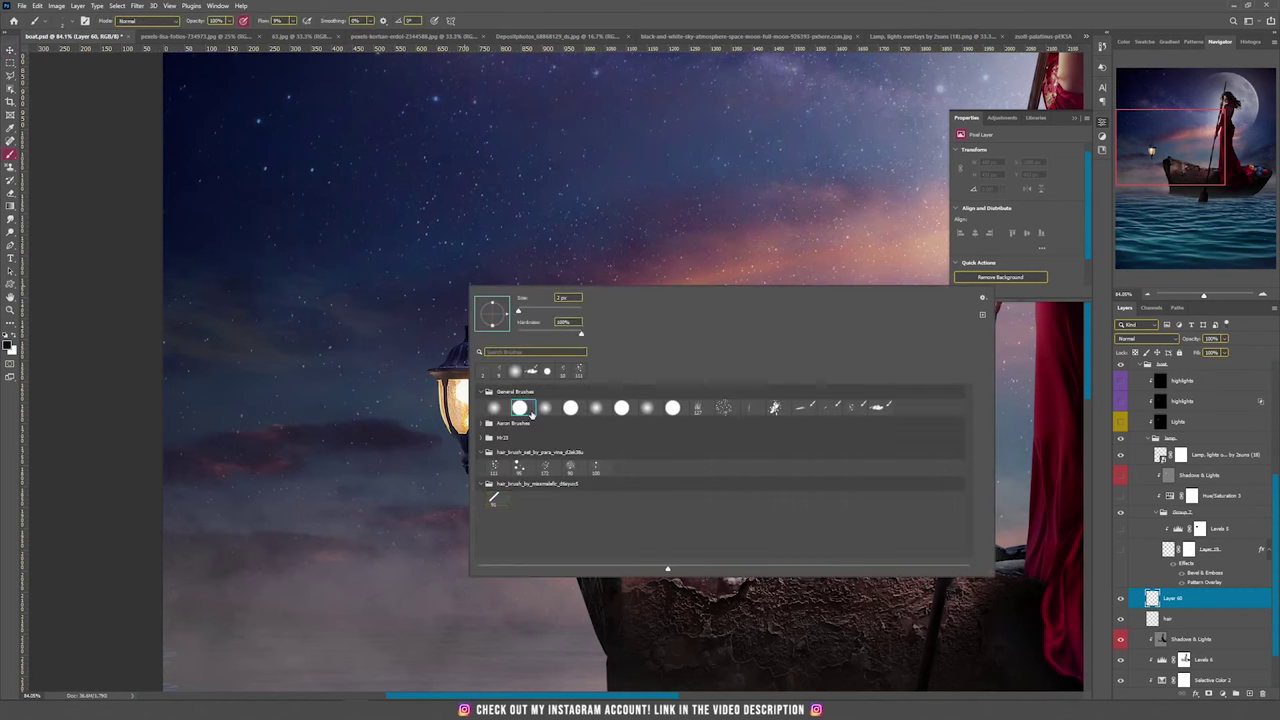
key("Return")
left_click(293, 21)
left_click_drag(300, 36, 400, 64)
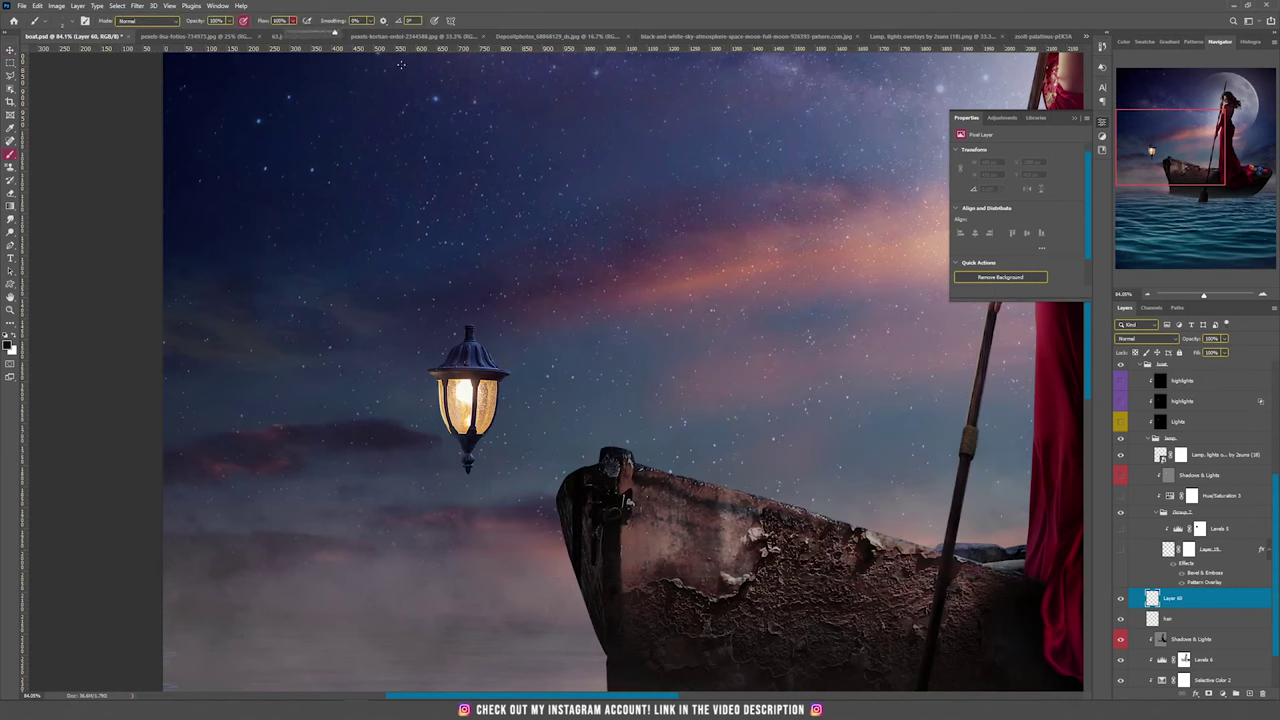
mouse_move(614, 452)
left_mouse_down()
mouse_move(566, 310)
mouse_move(531, 282)
mouse_move(491, 280)
mouse_move(466, 330)
left_mouse_up()
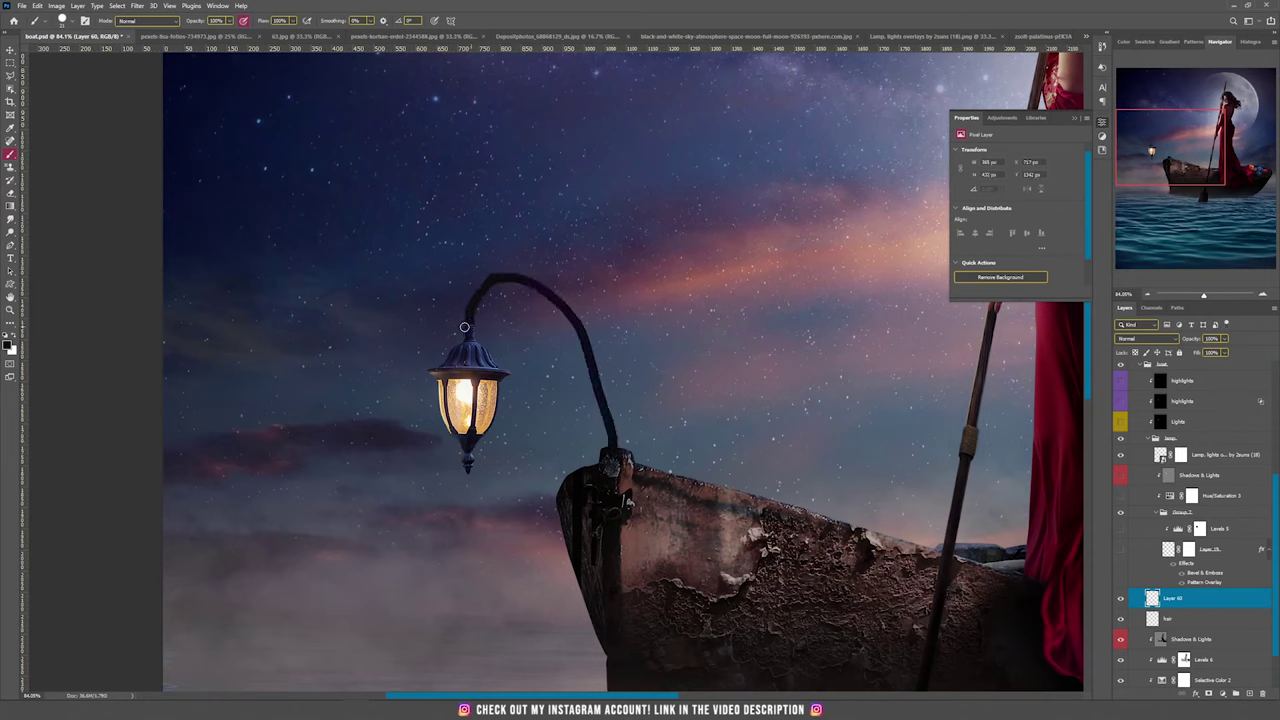
key("v")
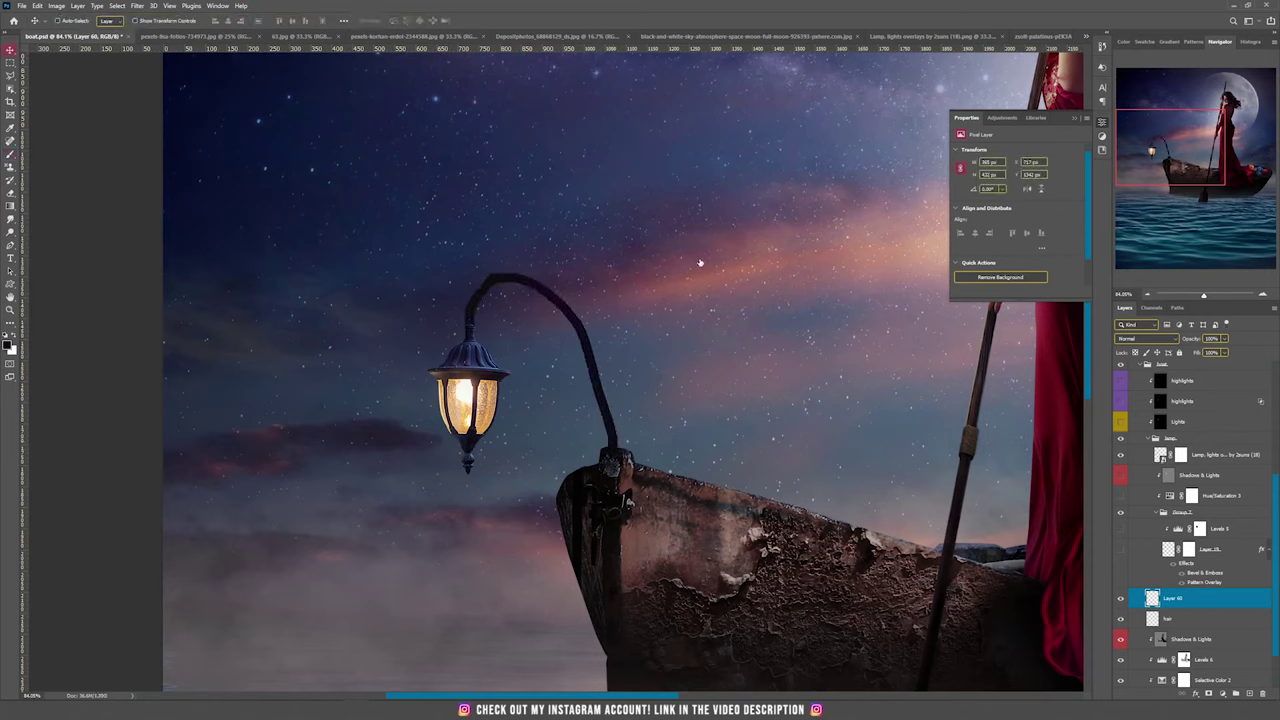
Try Bevel & Emboss and a Pattern Overlay on the hand-painted pole, cancel the layer style, and delete the demonstration layer
left_click_drag(922, 138, 793, 131)
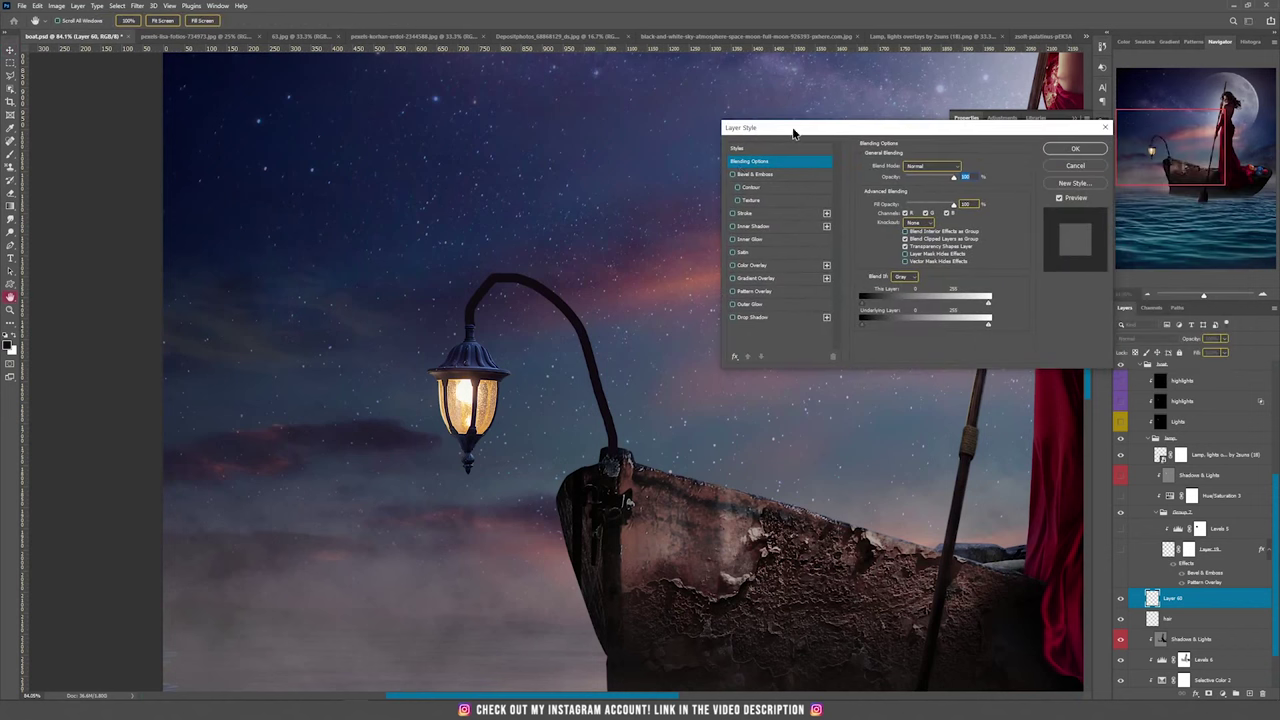
left_click(756, 176)
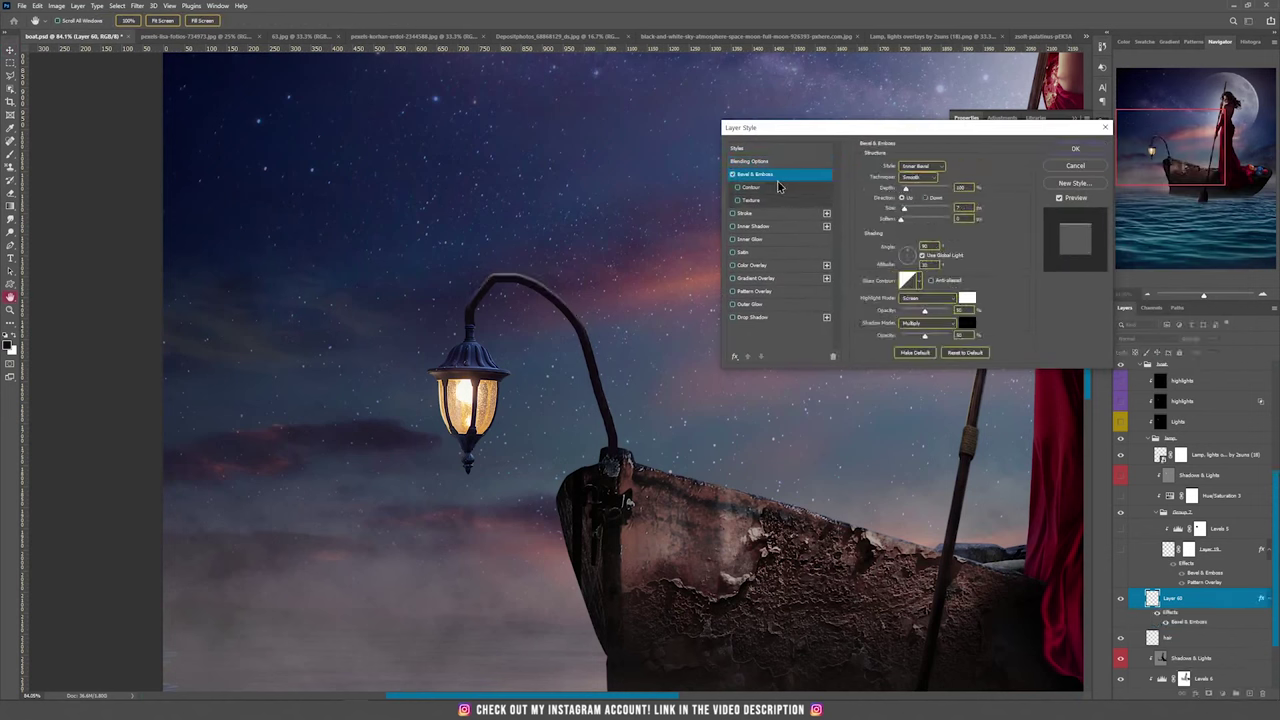
left_click(733, 292)
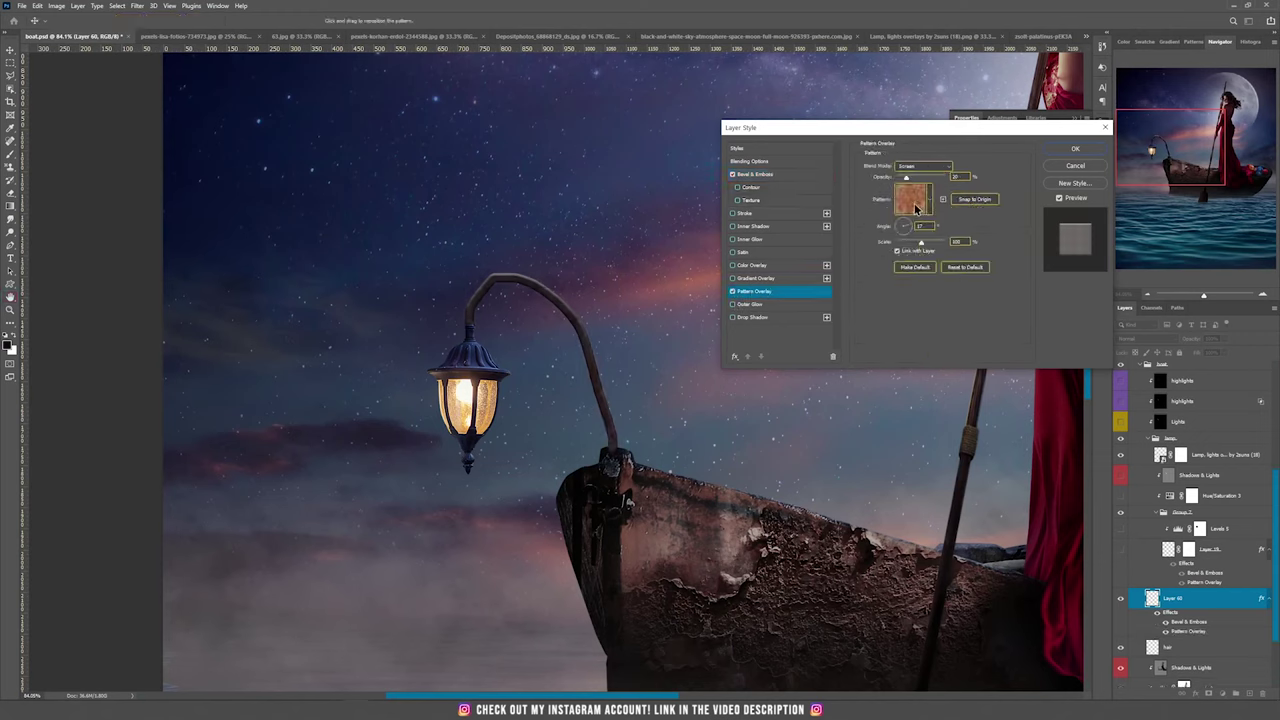
left_click(1072, 166)
key("Delete")
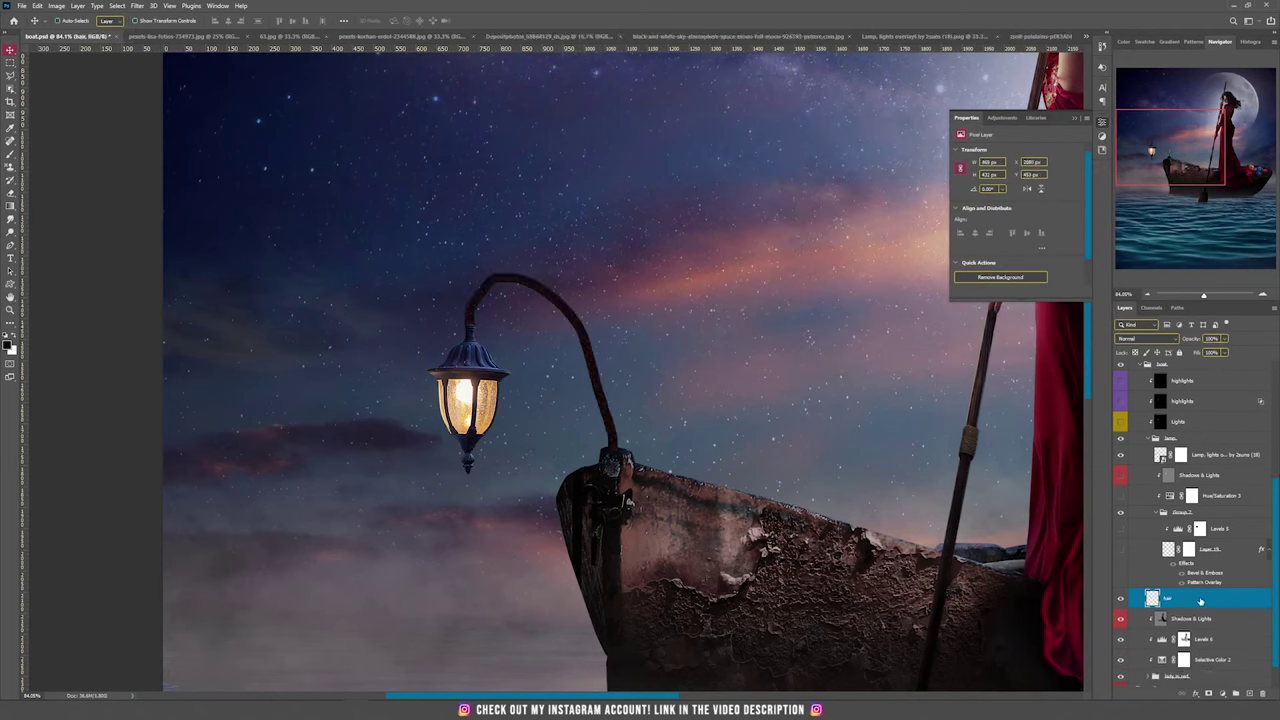
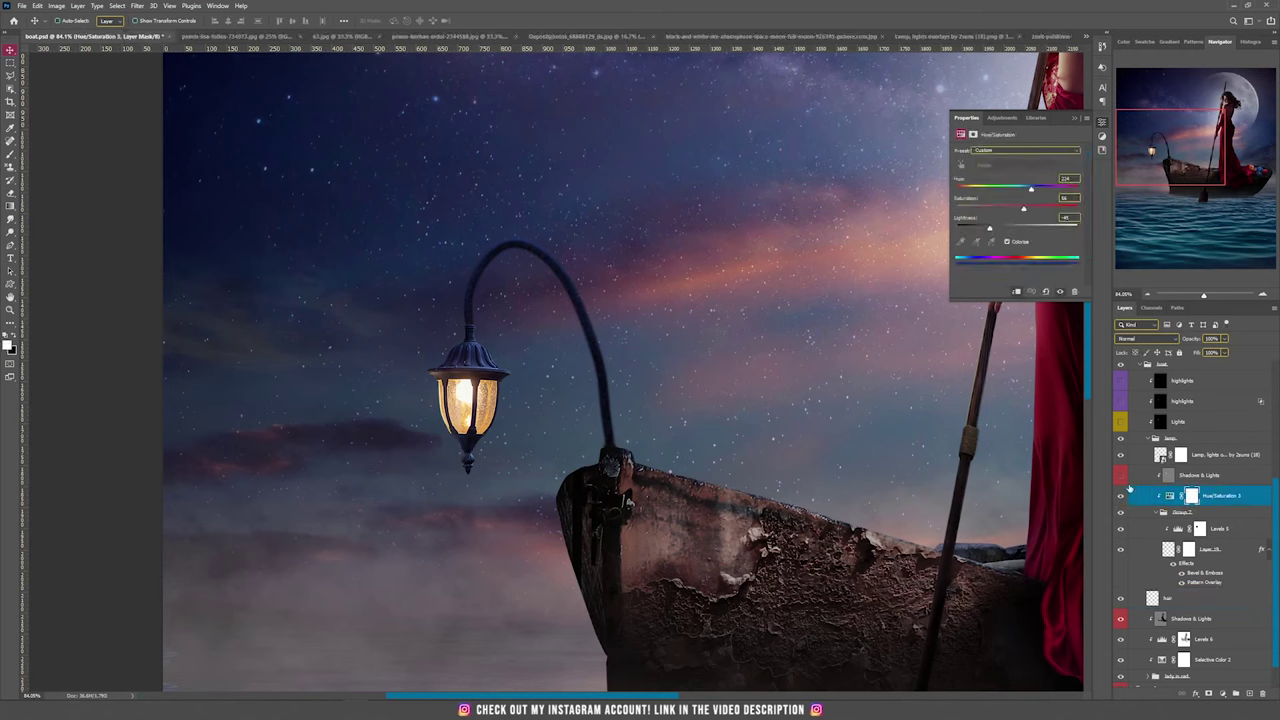
Show and select the lamp group's Shadows & Lights layer, test a white brush stroke along the pole's curve, and undo it
left_click(1167, 476)
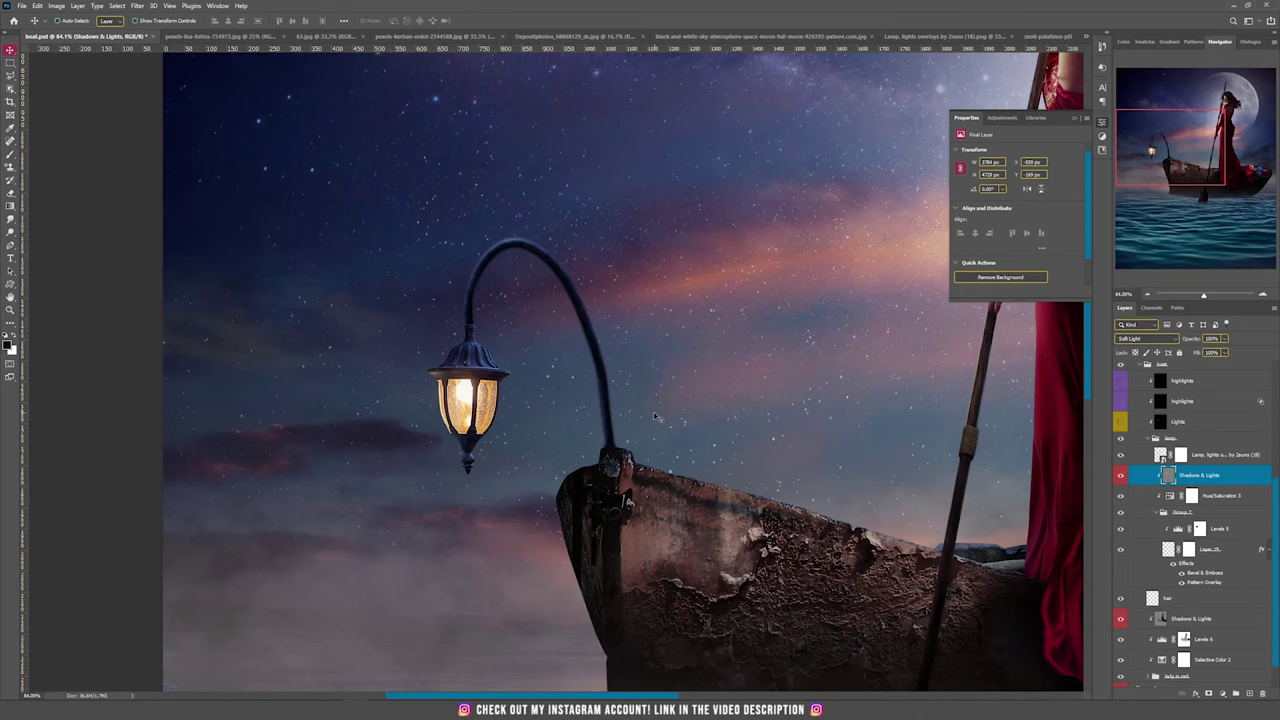
key("b")
scroll(609, 422, "up", 3)
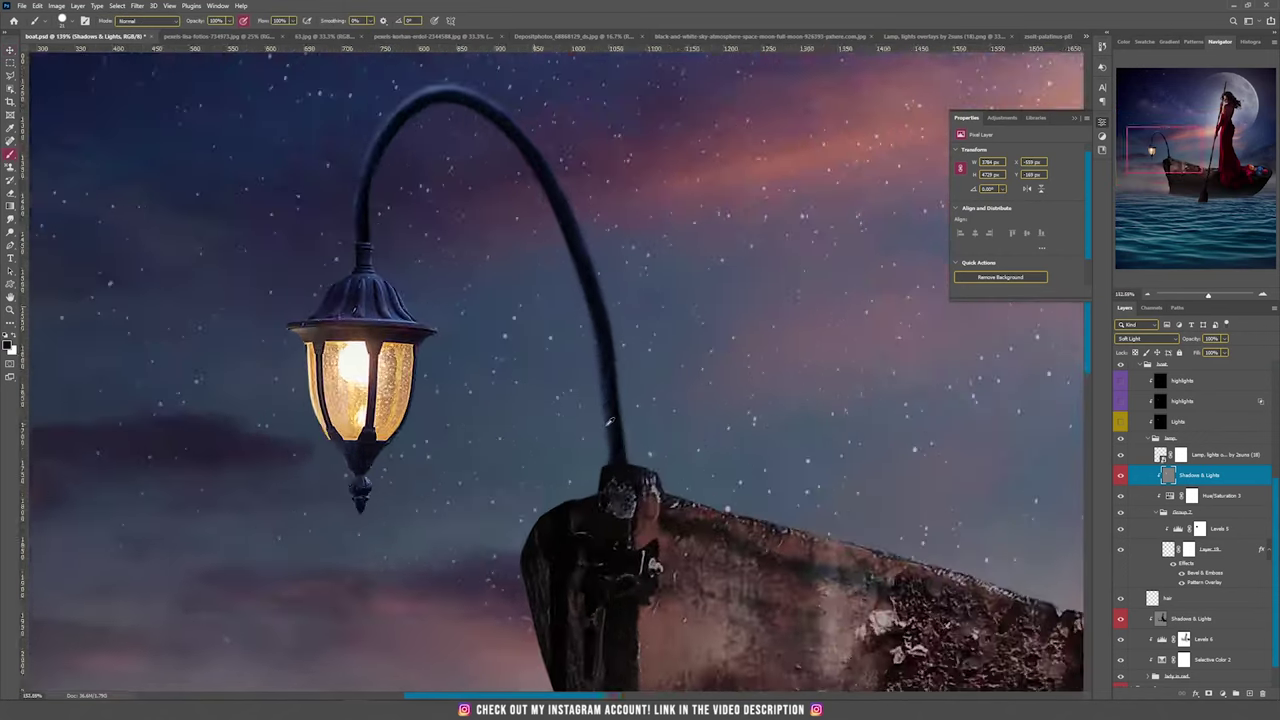
scroll(609, 422, "up", 3)
scroll(617, 295, "up", 3)
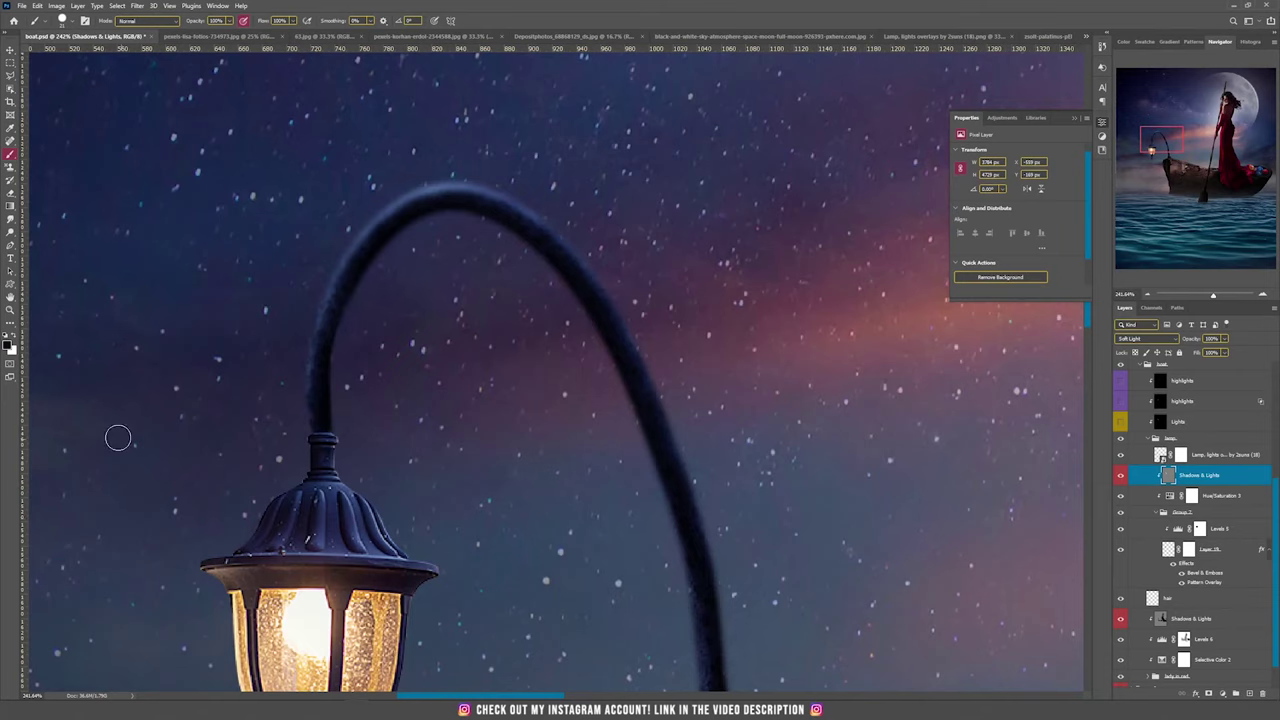
left_click(14, 336)
left_click_drag(306, 320, 364, 218)
key("ctrl+z")
Paint a faint white highlight down the lamp pole with a soft round brush at 4% flow and review the lamp
right_click(481, 237)
double_click(508, 357)
left_click_drag(289, 21, 250, 21)
type("4")
key("Return")
left_click_drag(604, 291, 669, 423)
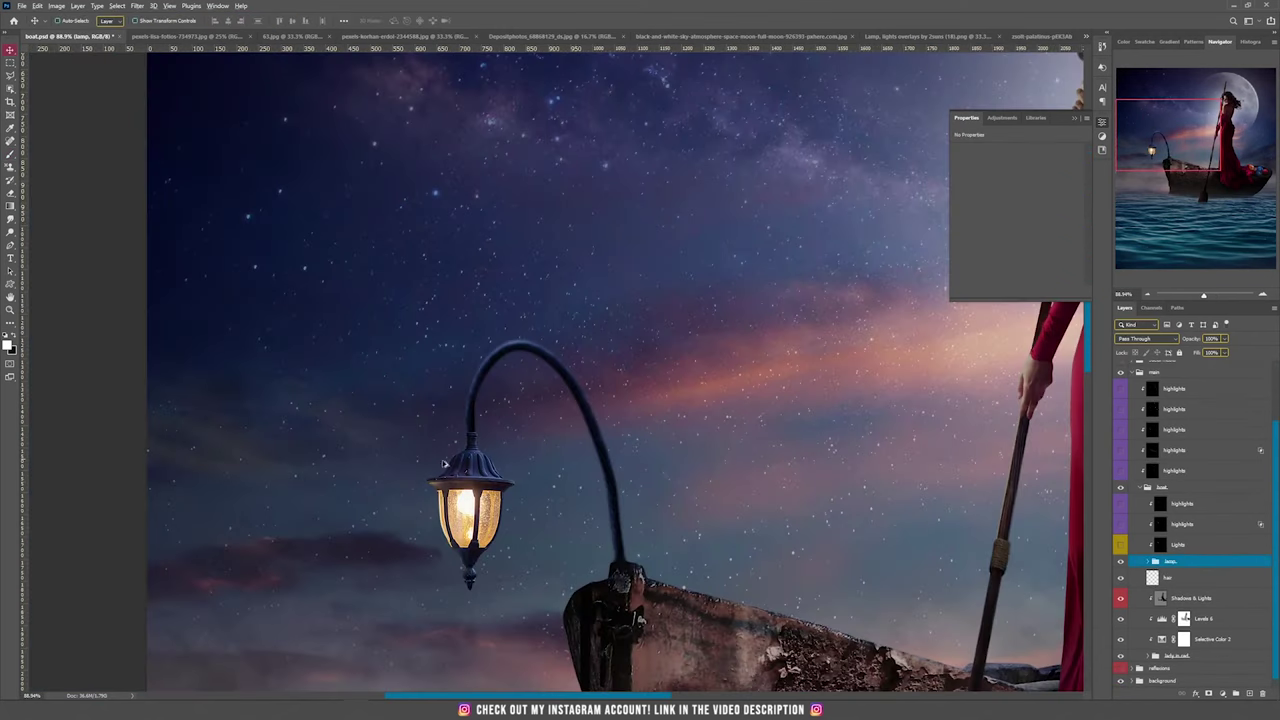
scroll(536, 492, "up", 1)
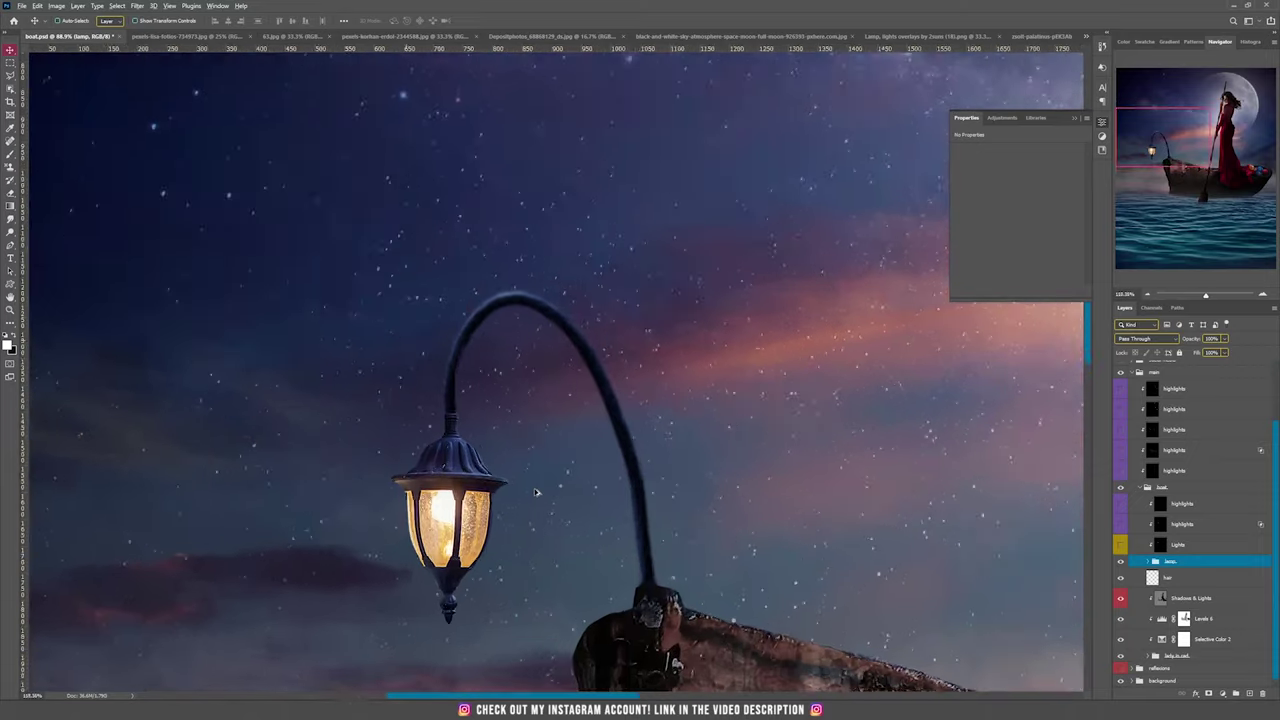
scroll(536, 492, "down", 3)
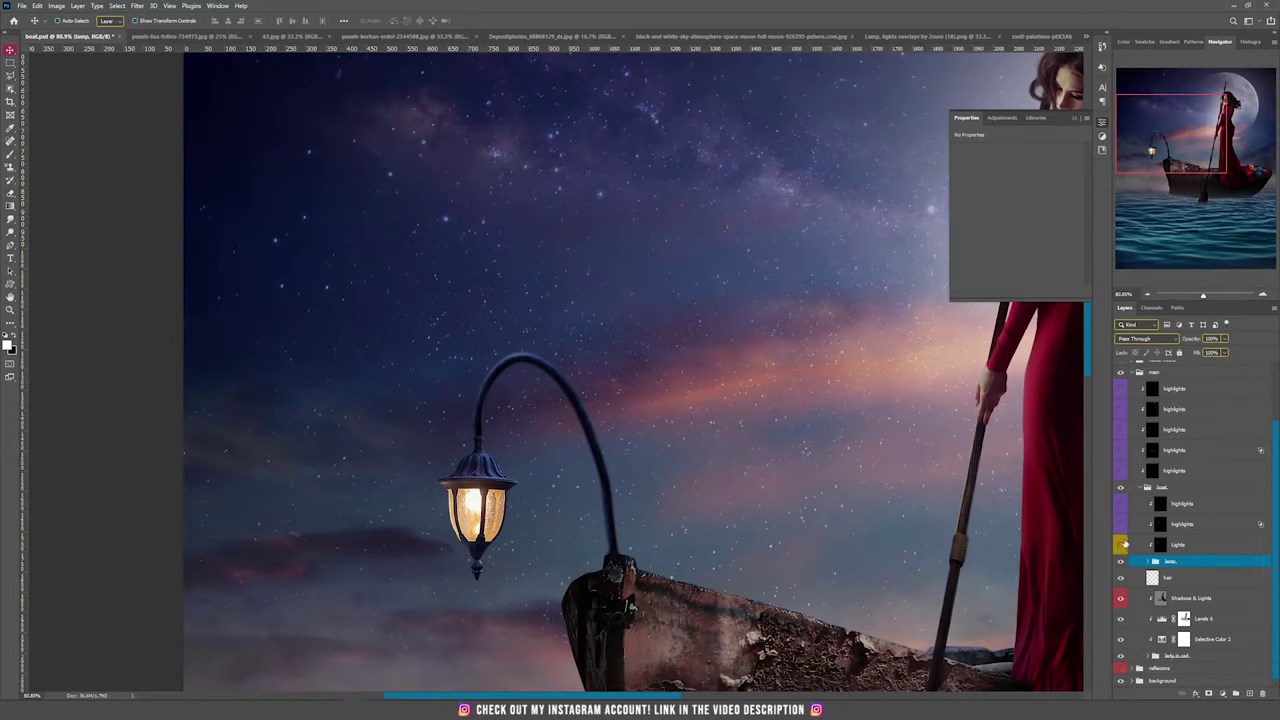
Hide the Lights layer and create a new clipped layer above it in Linear Dodge (Add) mode, filled with the neutral black
left_click(1177, 546)
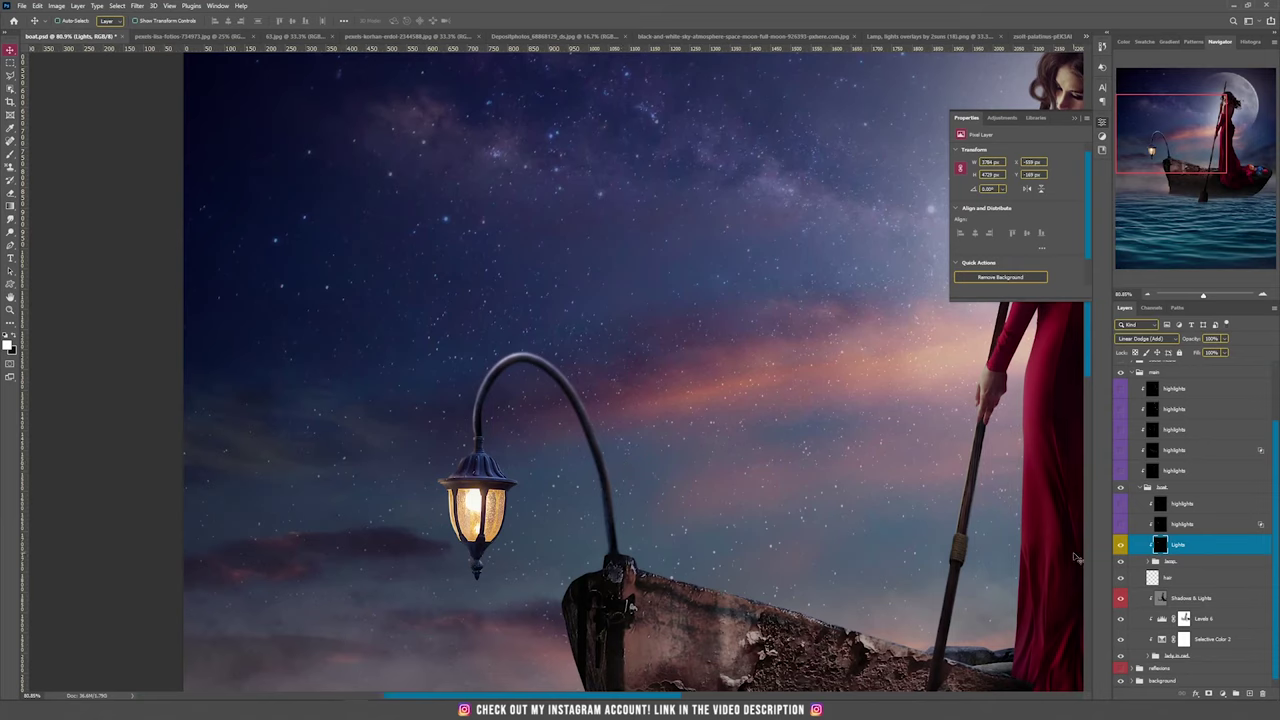
left_click(1120, 544)
left_click(77, 5)
mouse_move(90, 15)
left_click(205, 15)
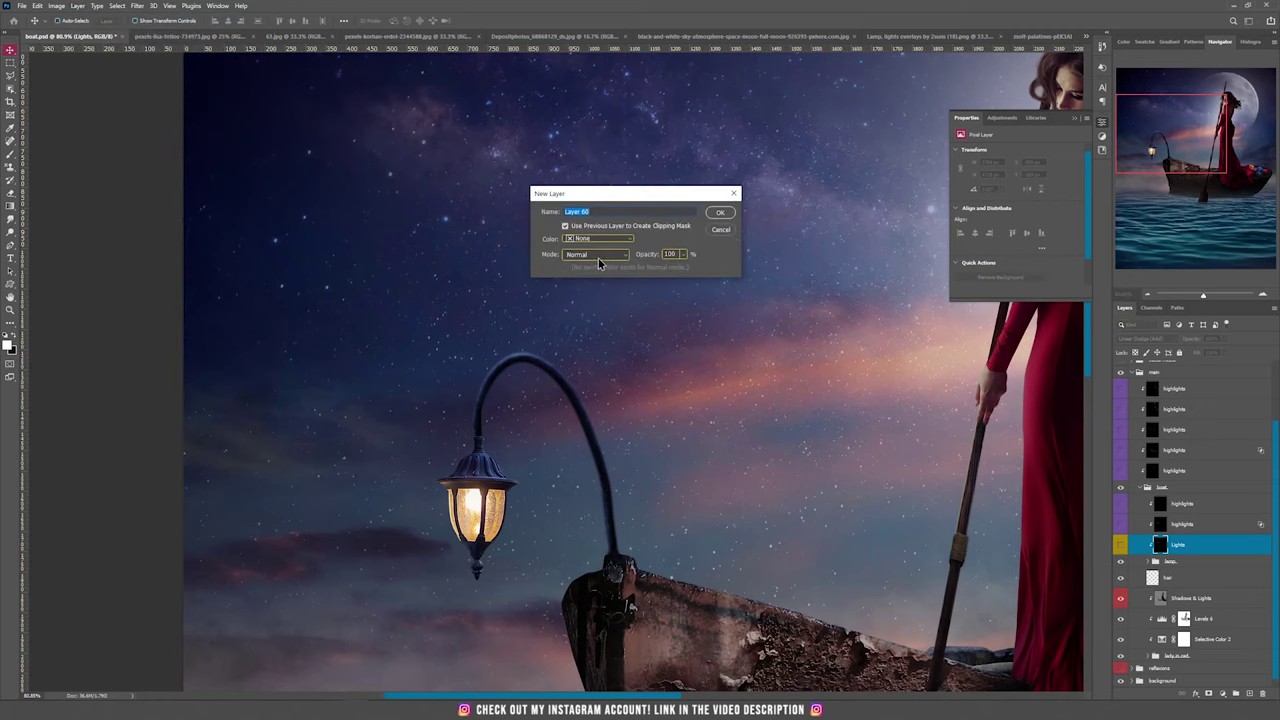
left_click(598, 256)
left_click(592, 366)
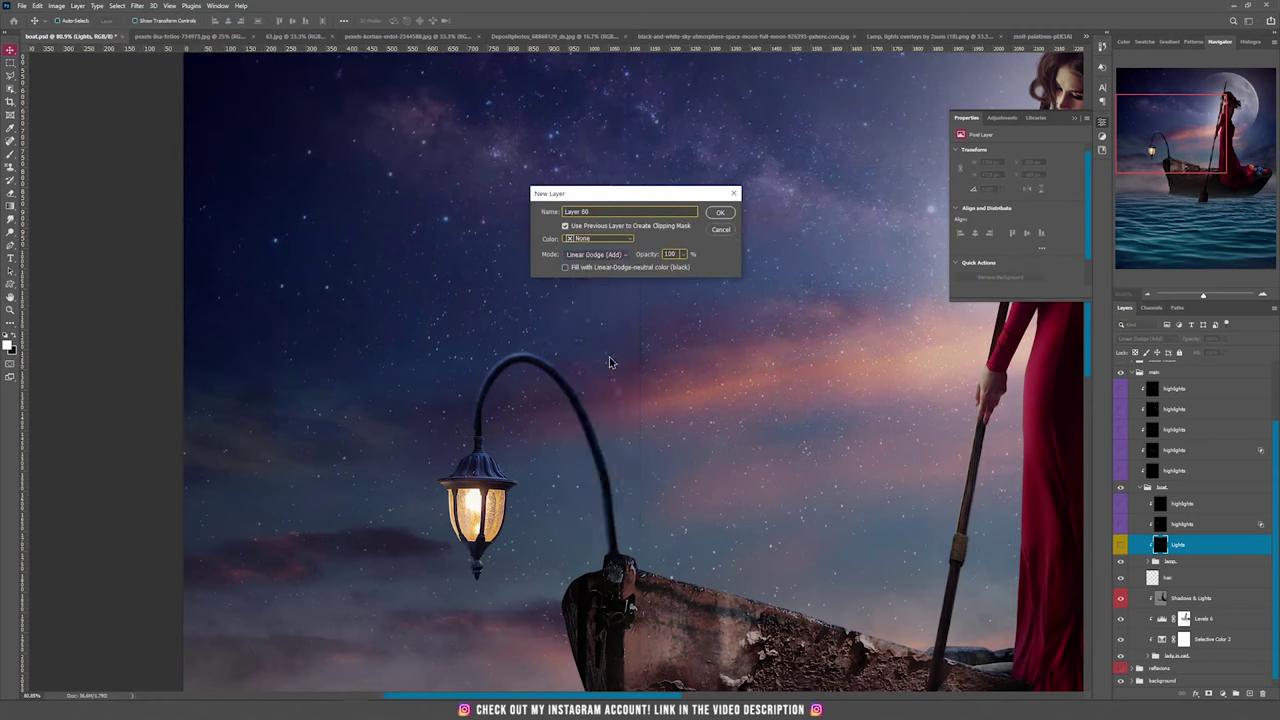
left_click(720, 212)
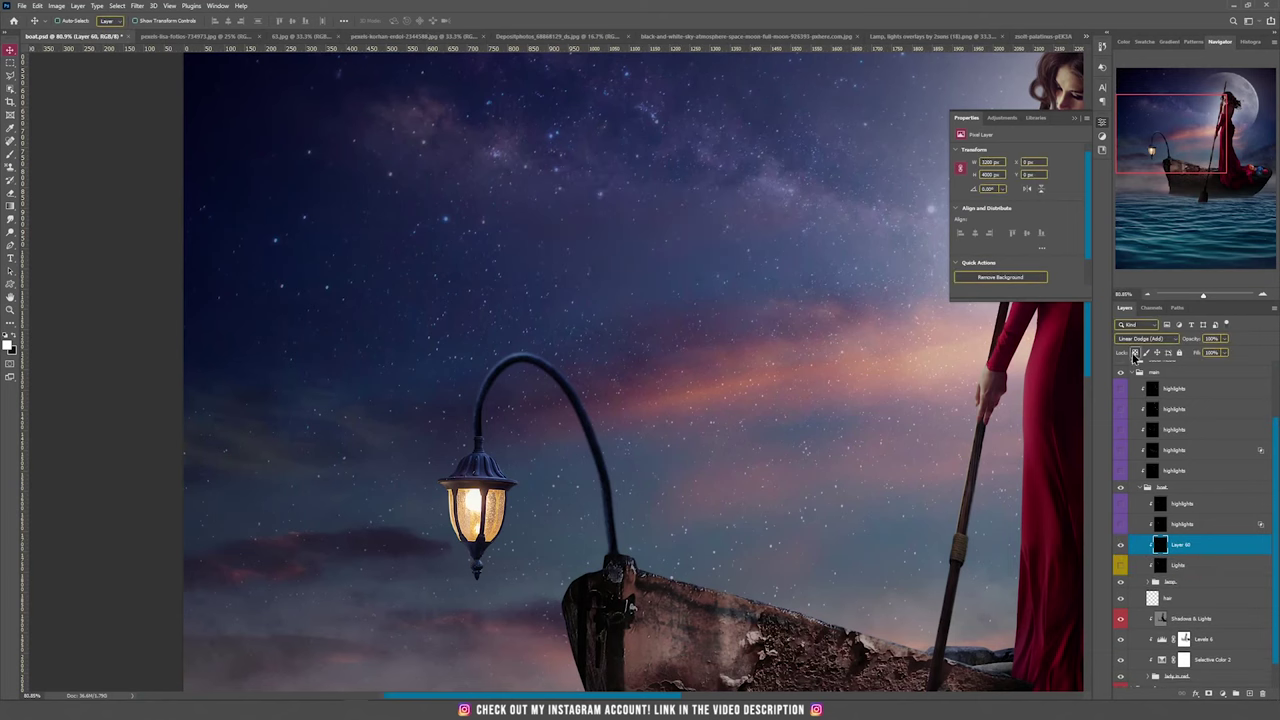
Try painting a white highlight along the curved top of the lamp pole at 4% flow and discard the demonstration layer
scroll(445, 503, "up", 3)
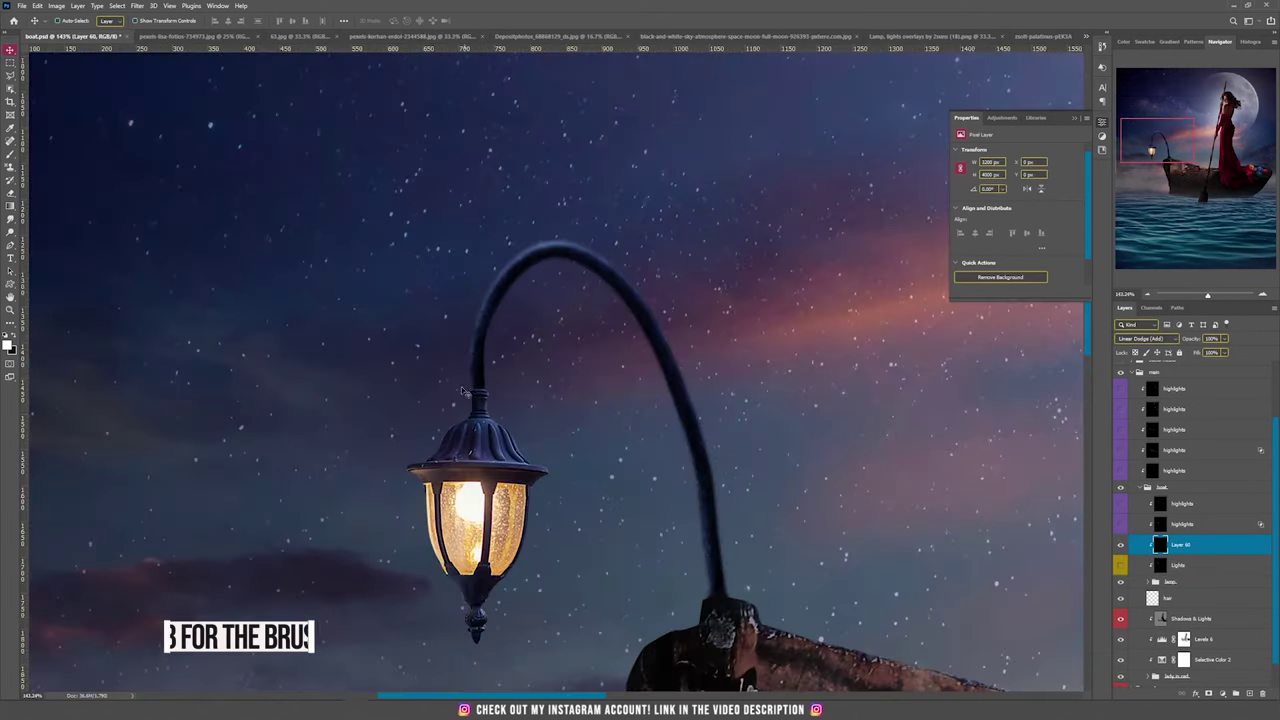
key("b")
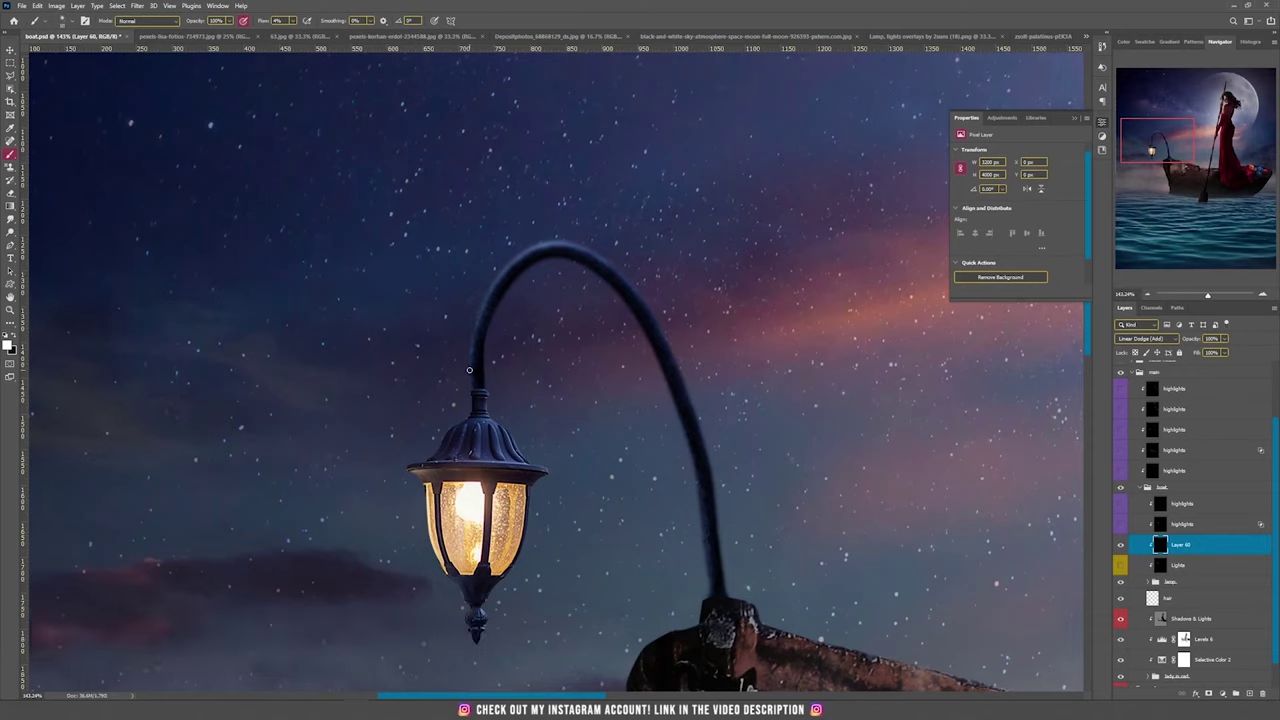
mouse_move(471, 350)
left_mouse_down()
mouse_move(491, 288)
mouse_move(482, 296)
mouse_move(476, 316)
mouse_move(537, 242)
mouse_move(514, 256)
mouse_move(597, 254)
left_mouse_up()
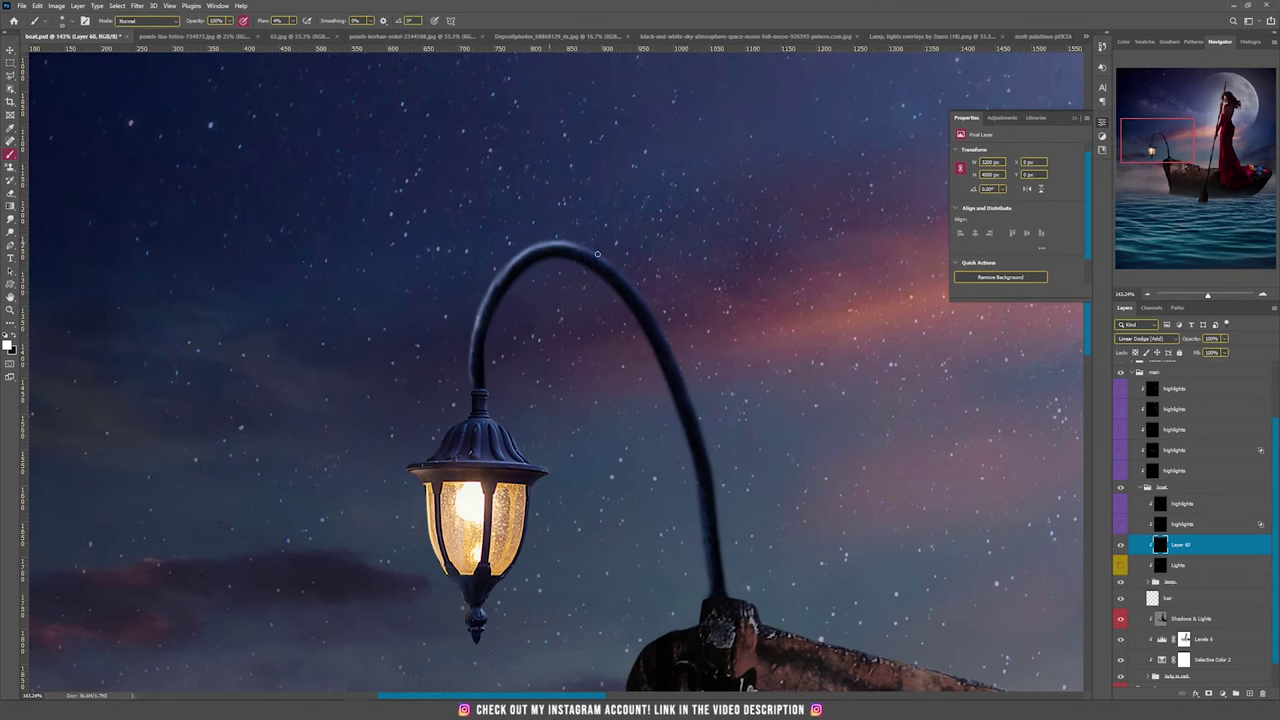
scroll(615, 275, "down", 5)
key("v")
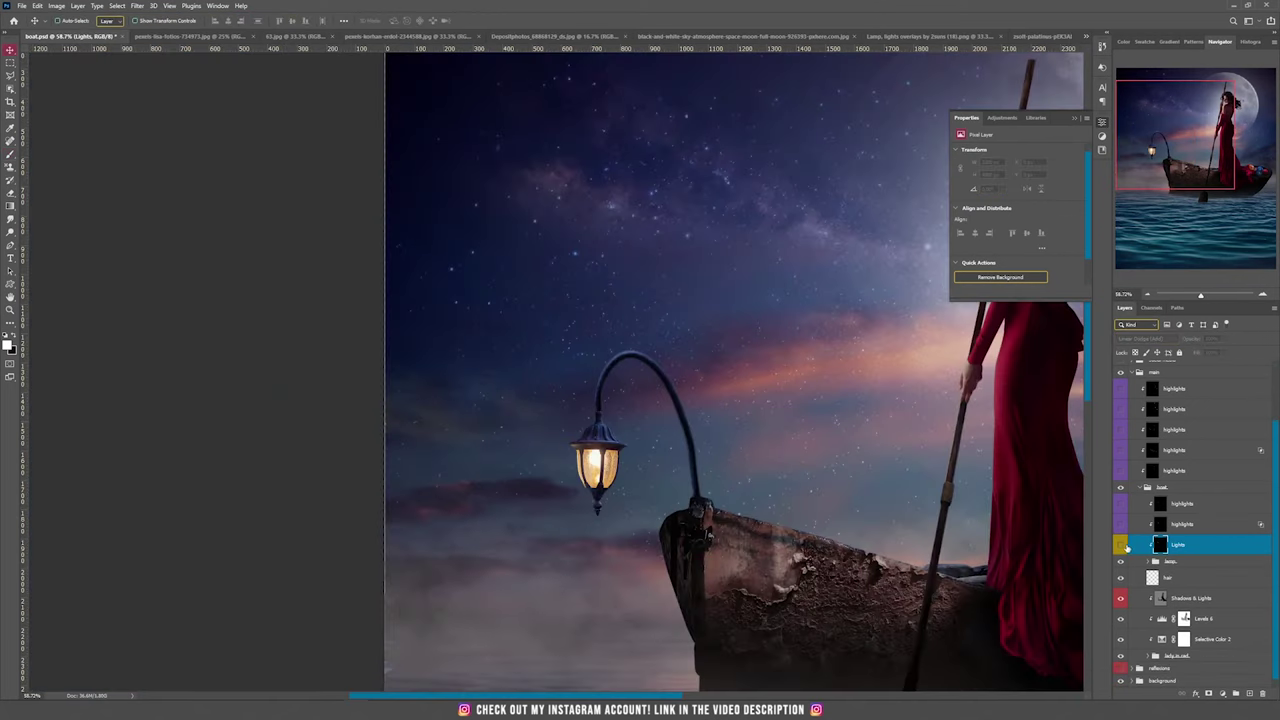
Show the Lights layer and the highlights layer directly above it, select that highlights layer and inspect the lamp pole
key("ctrl+e")
scroll(647, 374, "up", 4)
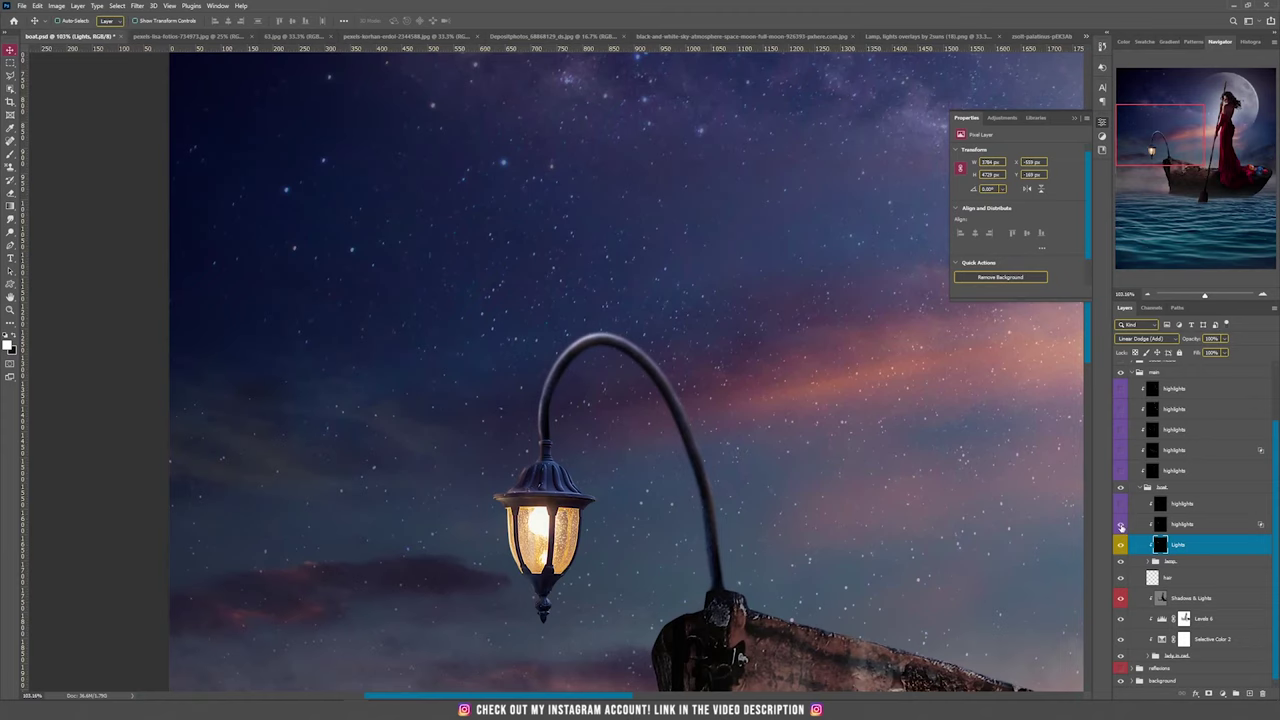
left_click(1199, 529)
scroll(747, 413, "down", 4)
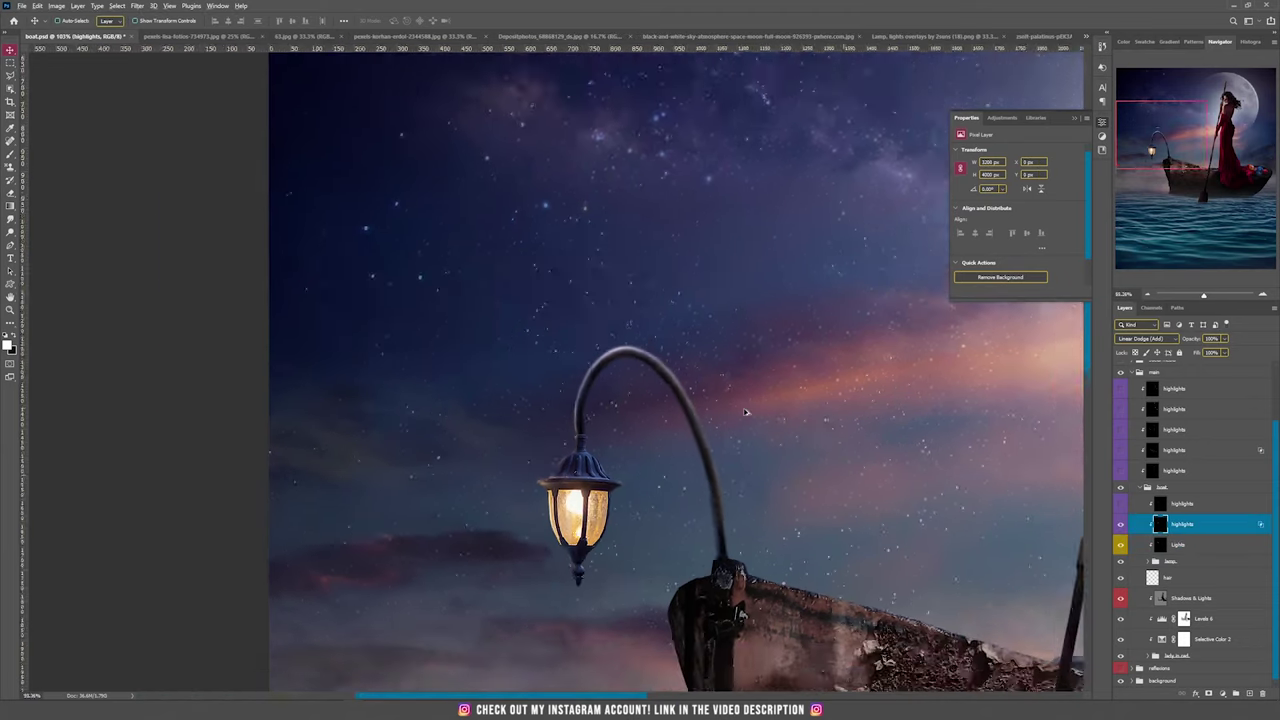
scroll(716, 420, "up", 5)
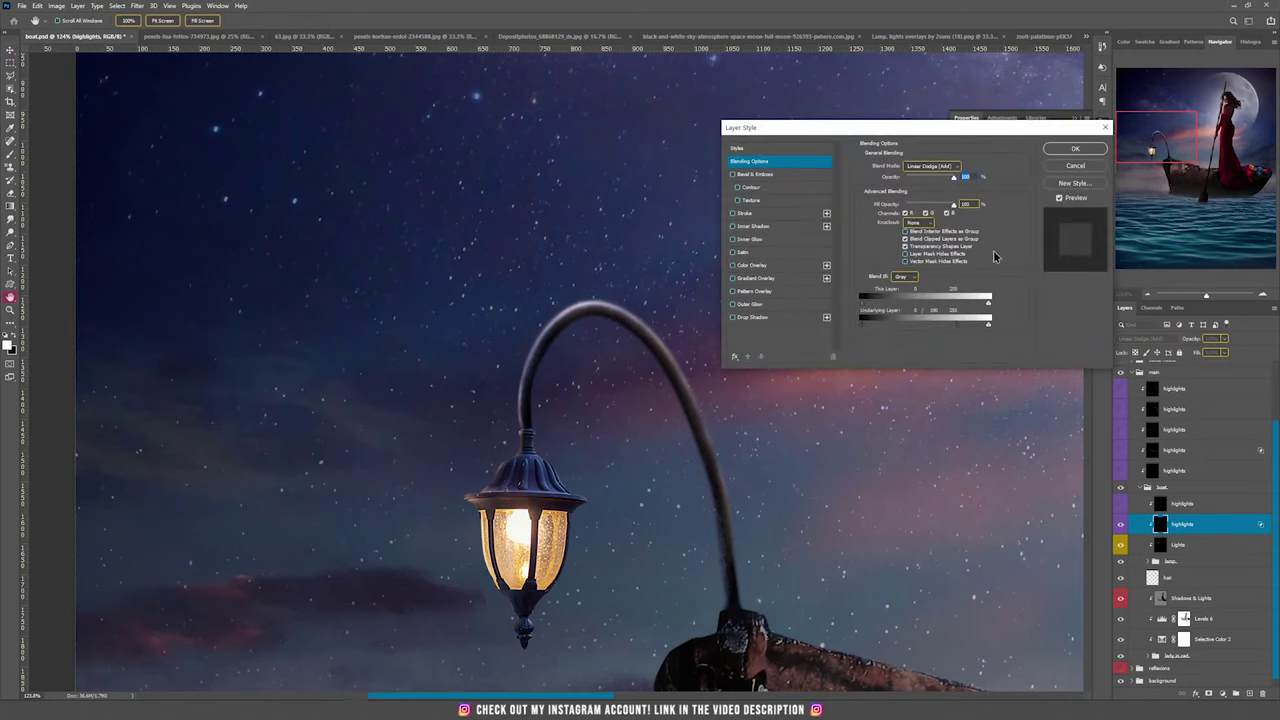
Try the highlights layer's Blend If by resetting the Underlying Layer shadow slider to 0, splitting it to 0 / 146, and cancelling the layer style
left_click(1075, 165)
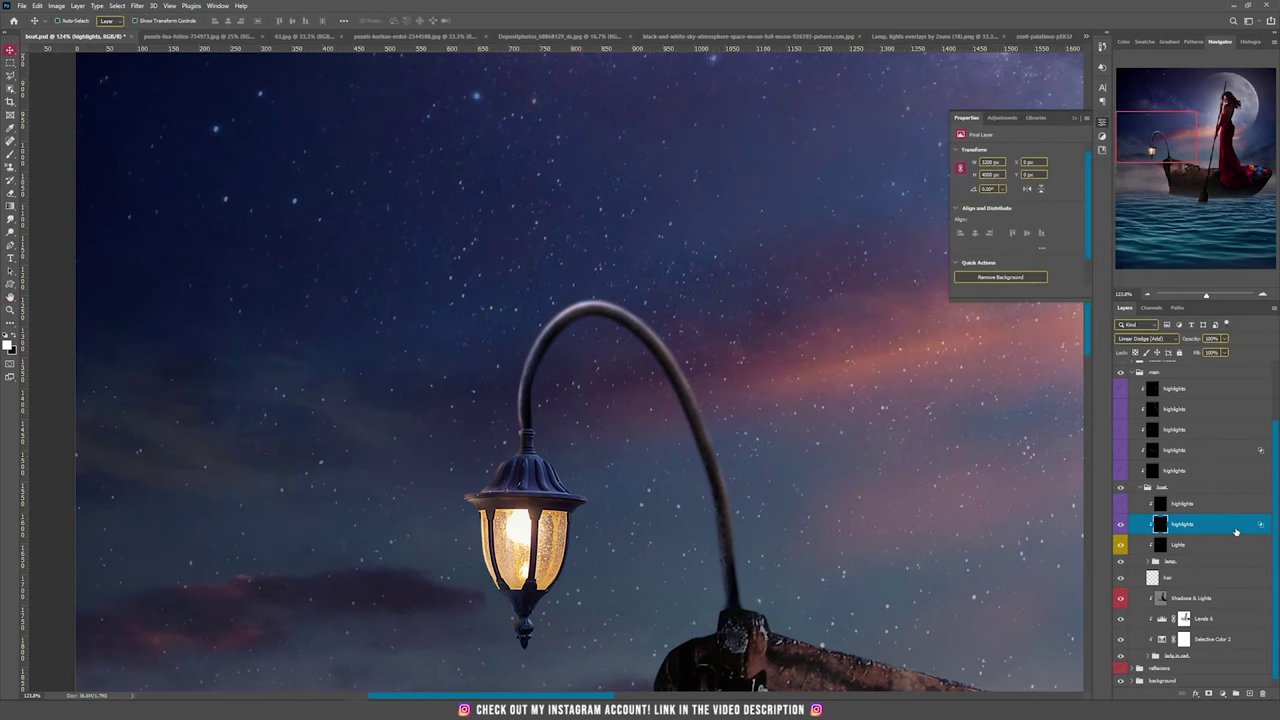
double_click(1236, 531)
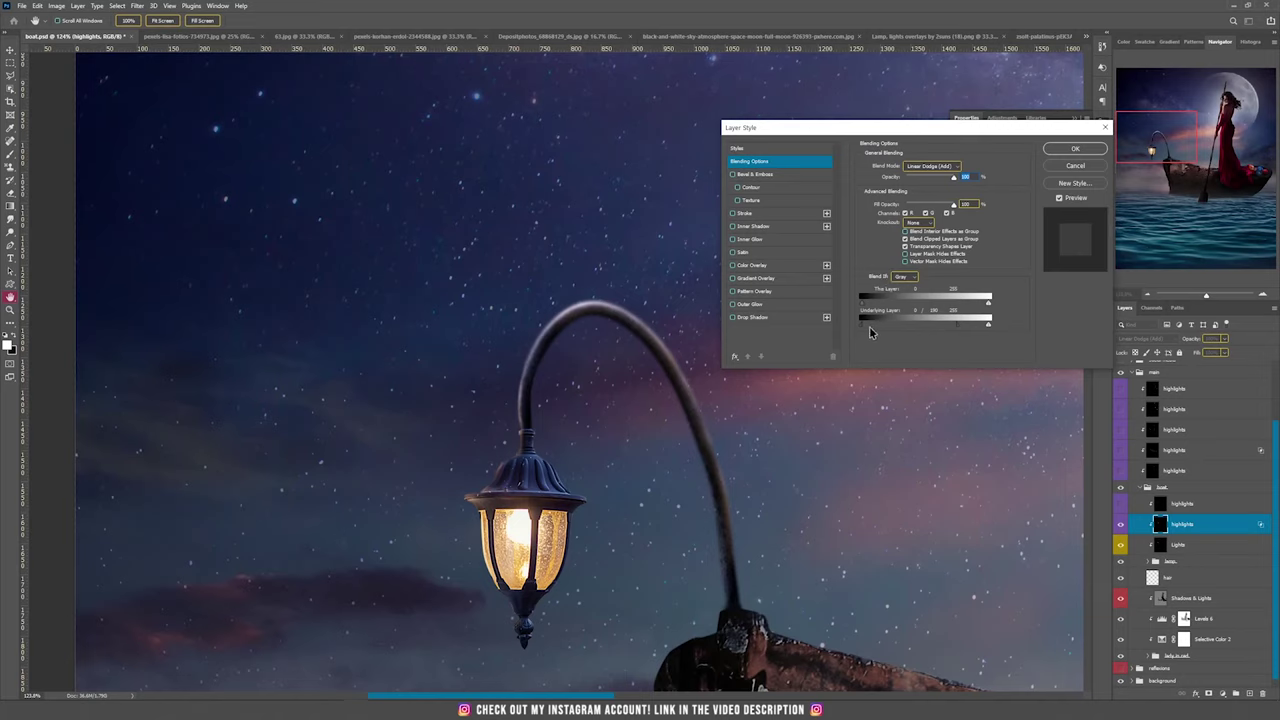
left_click_drag(958, 326, 849, 328)
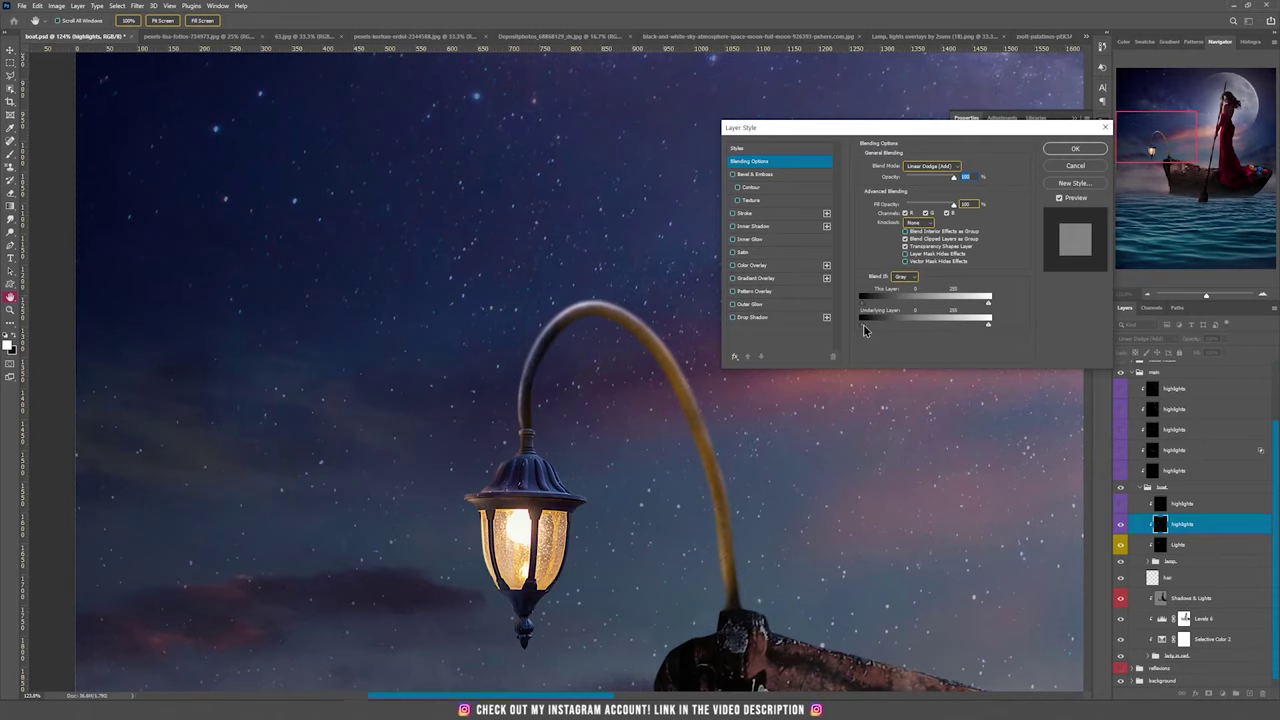
left_click_drag(863, 324, 878, 320)
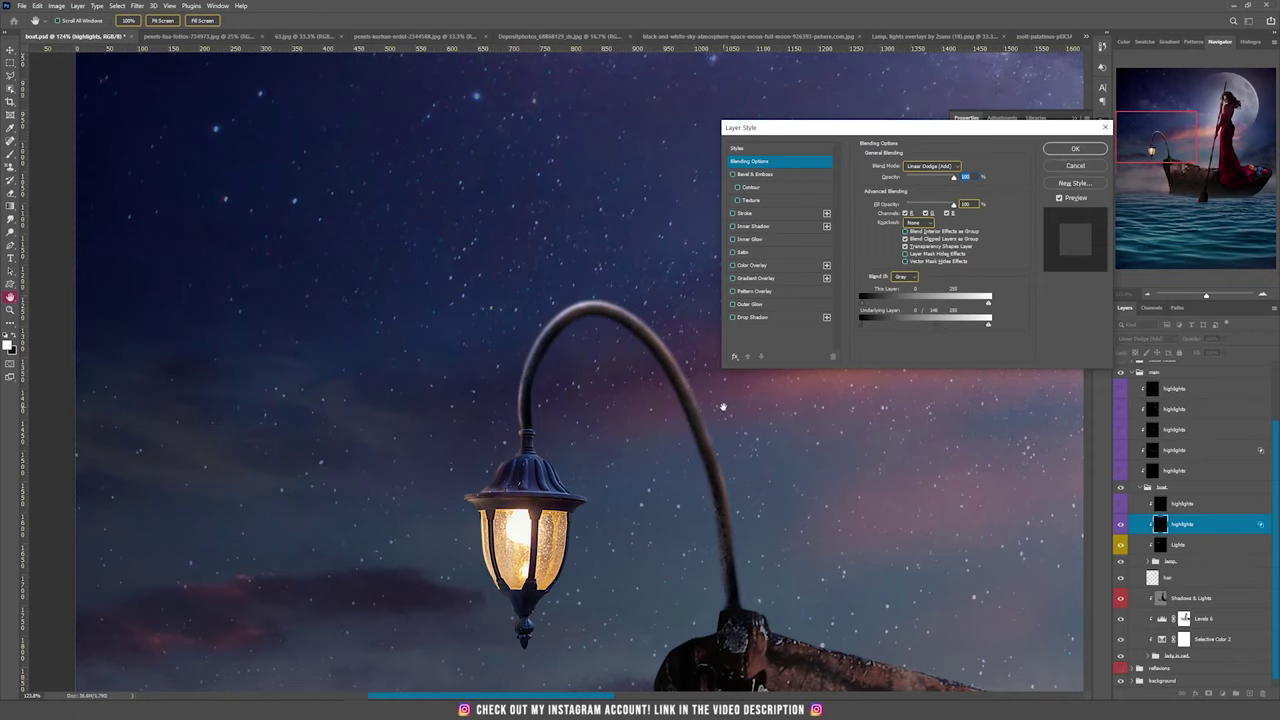
left_click(1075, 165)
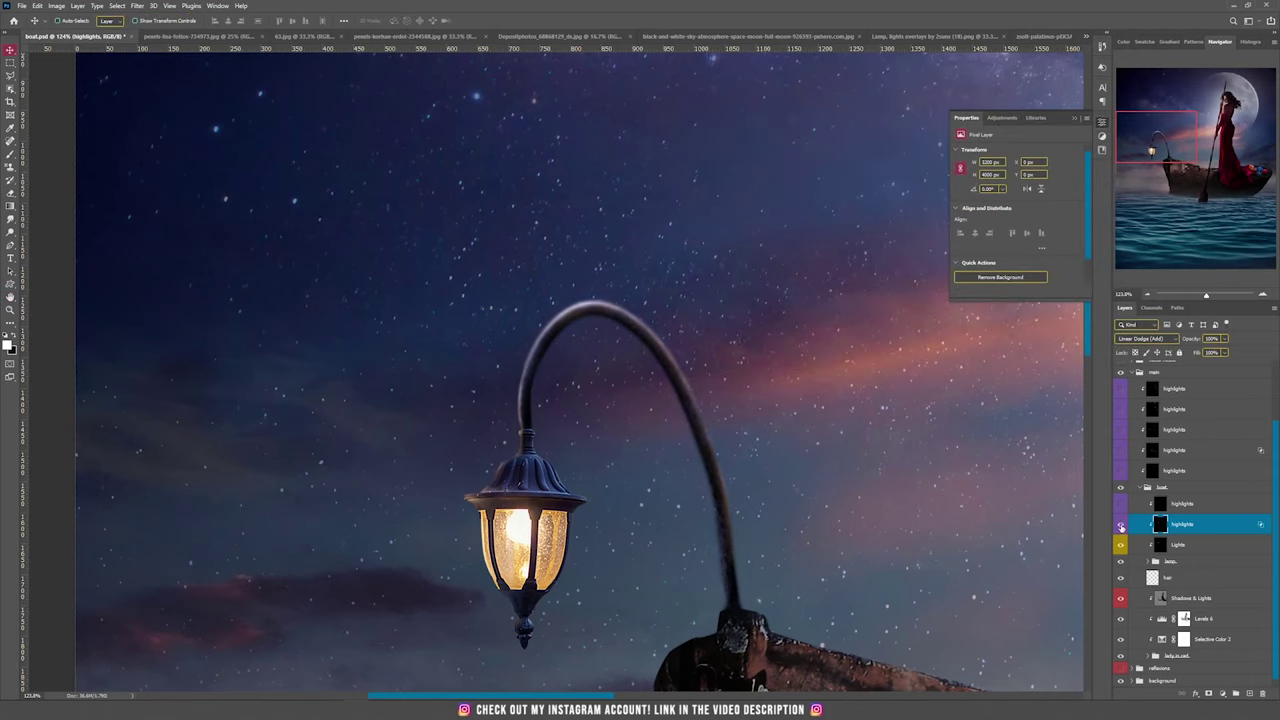
Show the upper highlights layer in the boat group, collapse the group and review the whole composite
left_click(1121, 525)
left_click(1121, 505)
left_click(1168, 505)
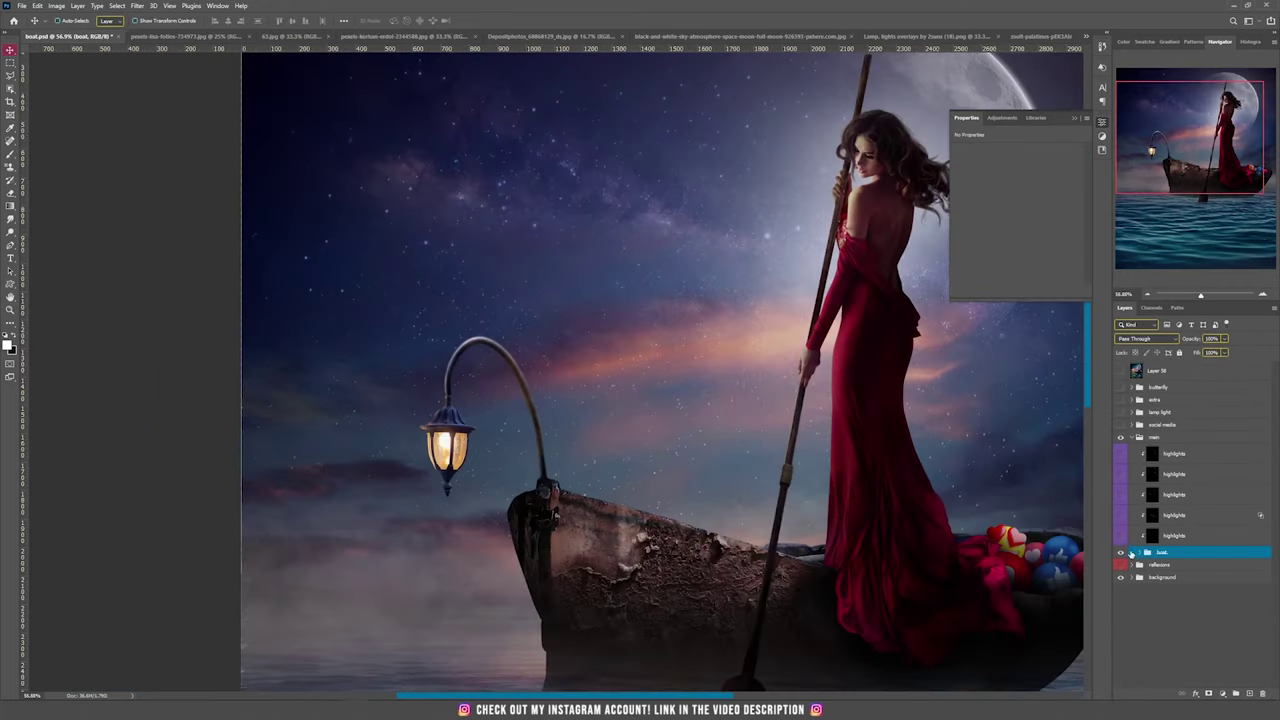
scroll(710, 490, "down", 2)
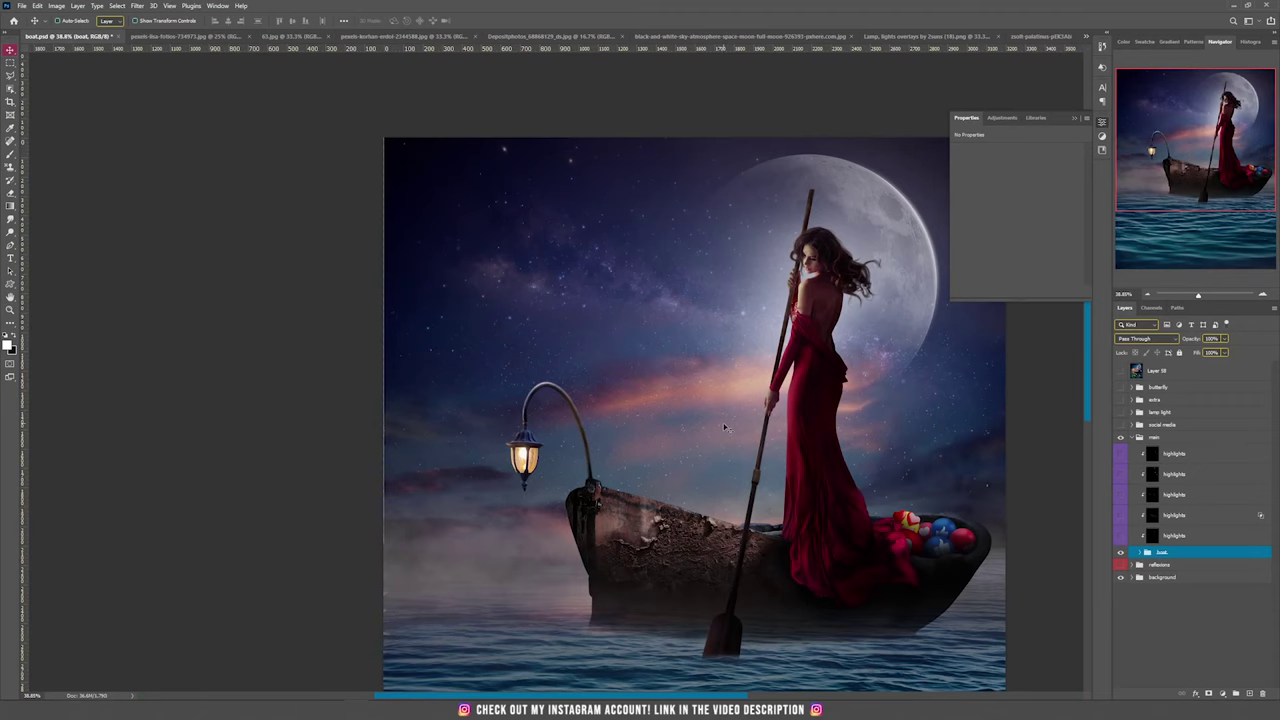
scroll(980, 518, "up", 2)
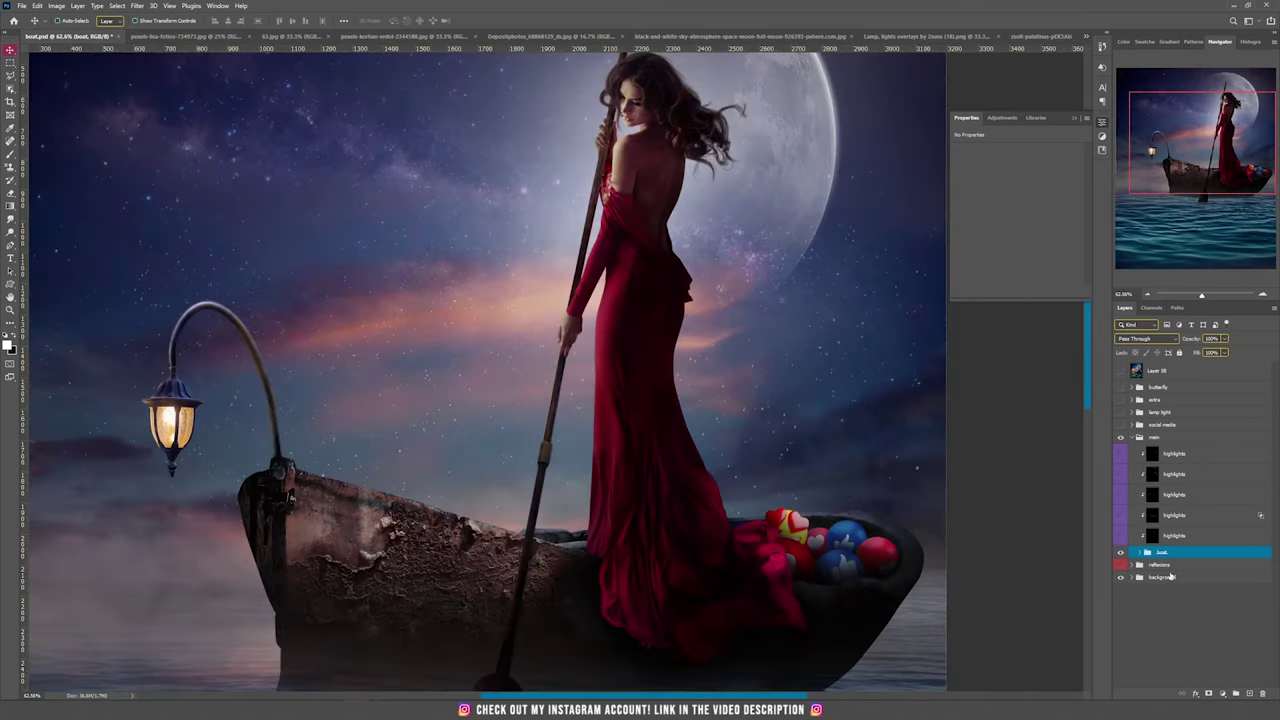
Select and show the lowest highlights layer above the boat group, comparing the paddle and woman with and without it
left_click(1178, 537)
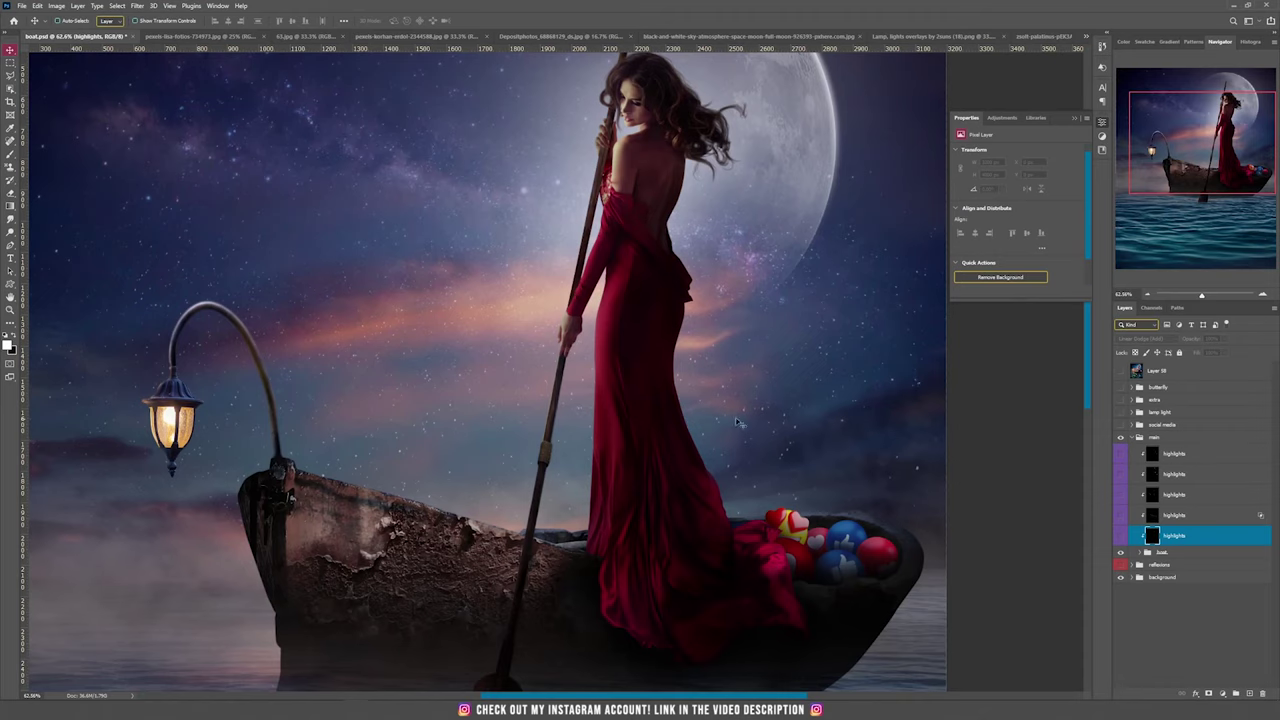
mouse_move(704, 392)
left_mouse_down()
mouse_move(707, 484)
mouse_move(707, 387)
left_mouse_up()
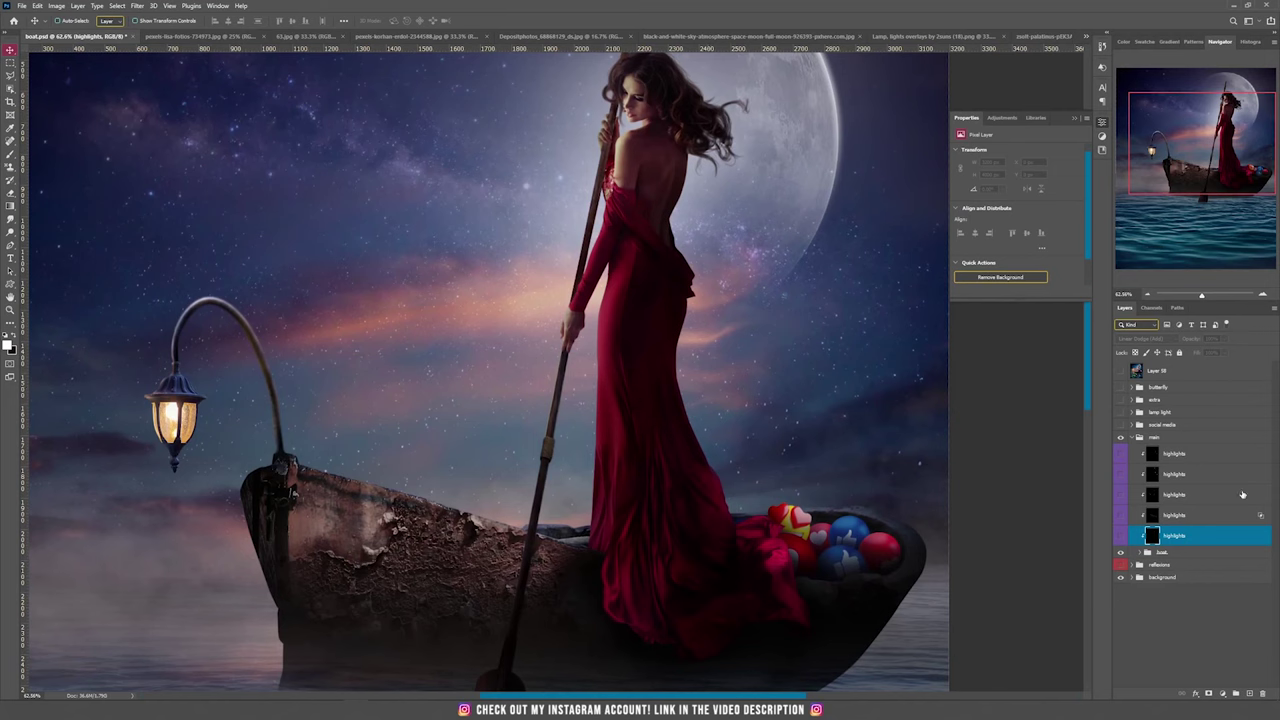
scroll(744, 457, "down", 2)
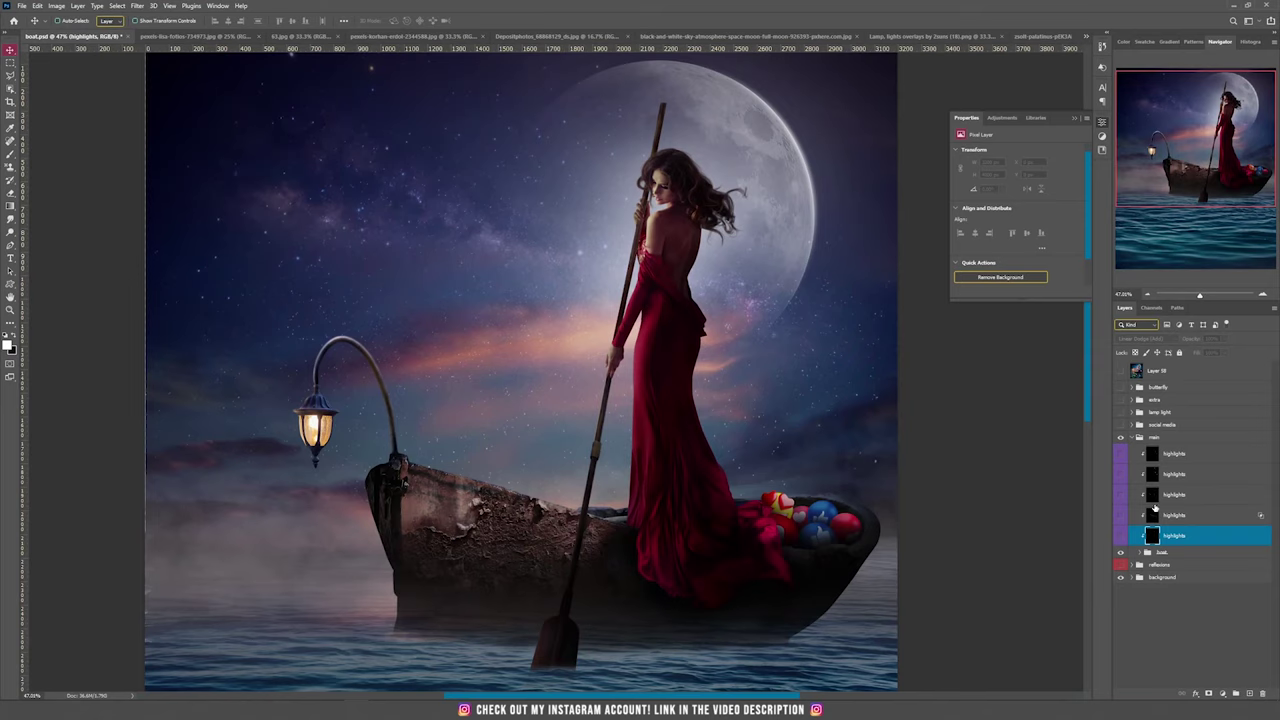
left_click(1120, 539)
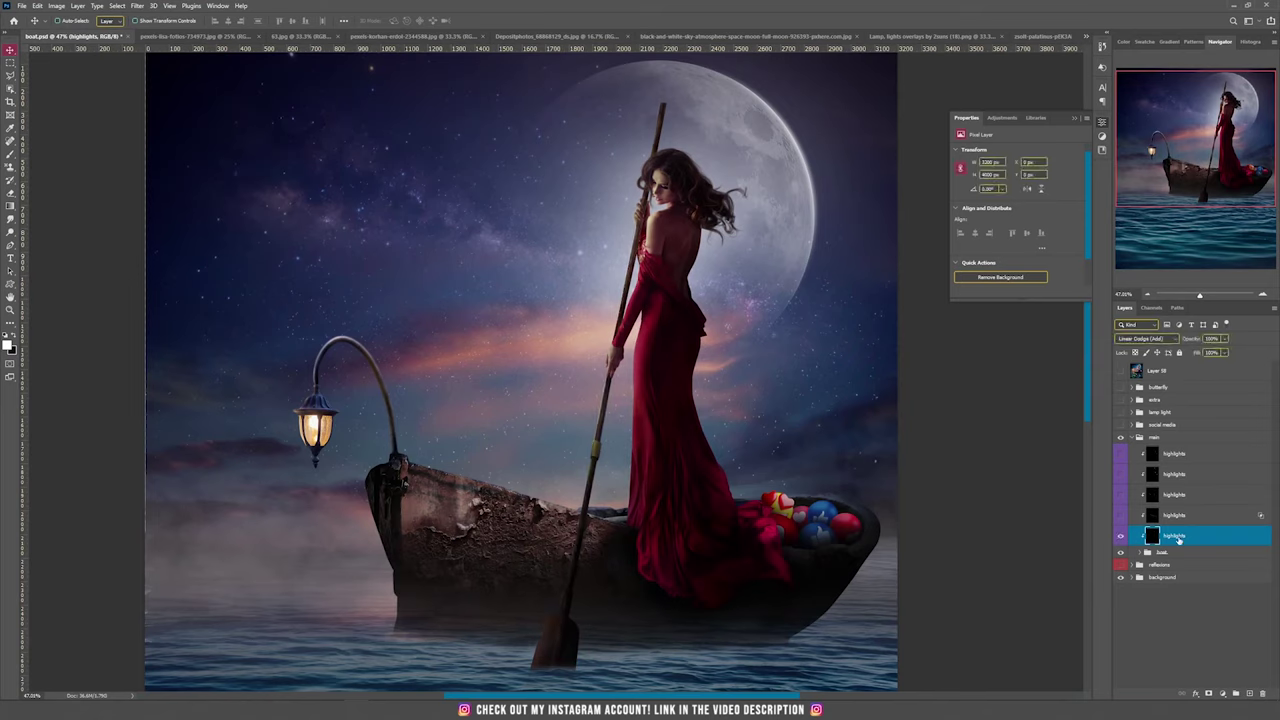
left_click(1121, 539)
left_click(1121, 539)
Create a new clipped layer above the lowest highlights layer in Linear Dodge (Add) mode, filled with the neutral black
left_click(78, 6)
mouse_move(100, 16)
left_click(205, 17)
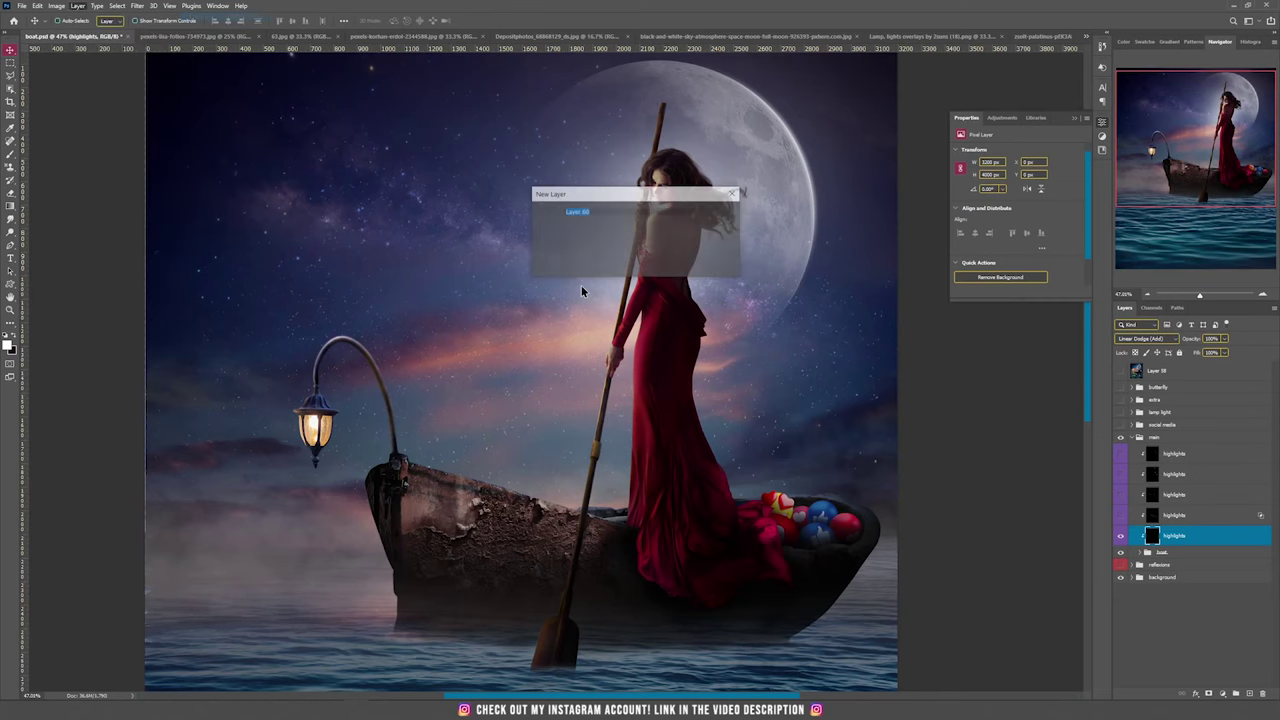
left_click(592, 255)
left_click(591, 366)
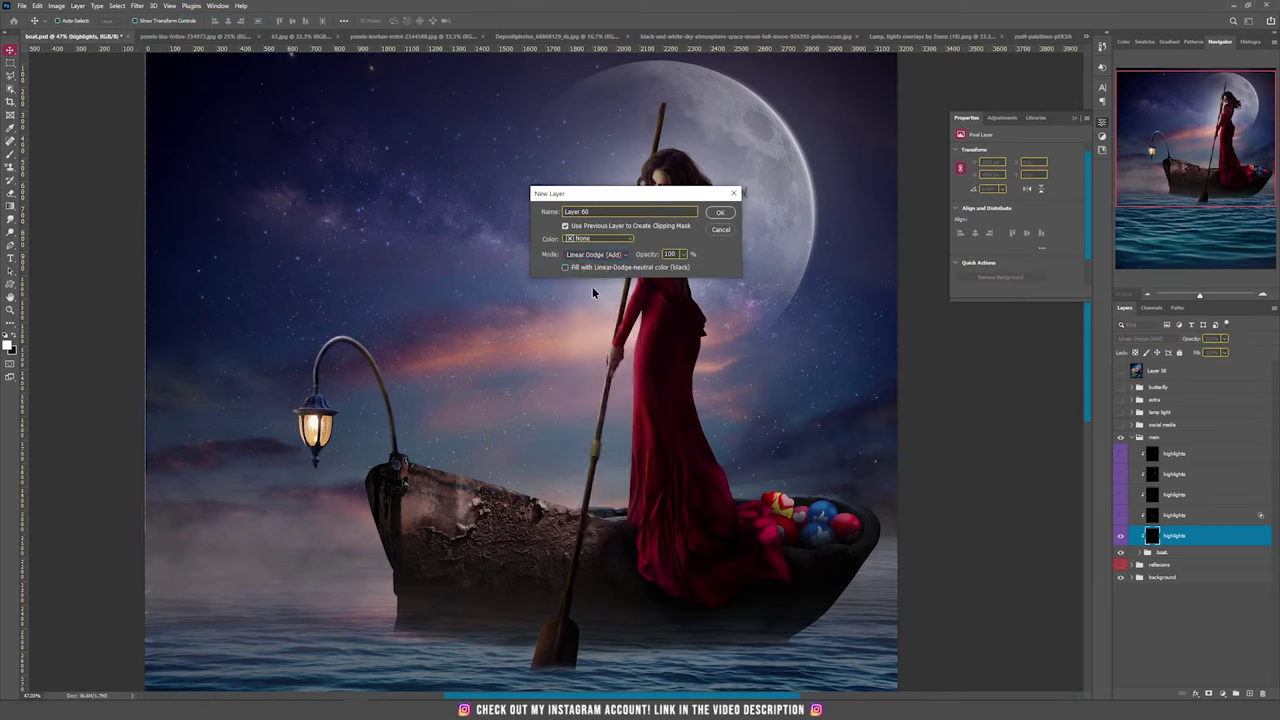
left_click(593, 268)
left_click(719, 213)
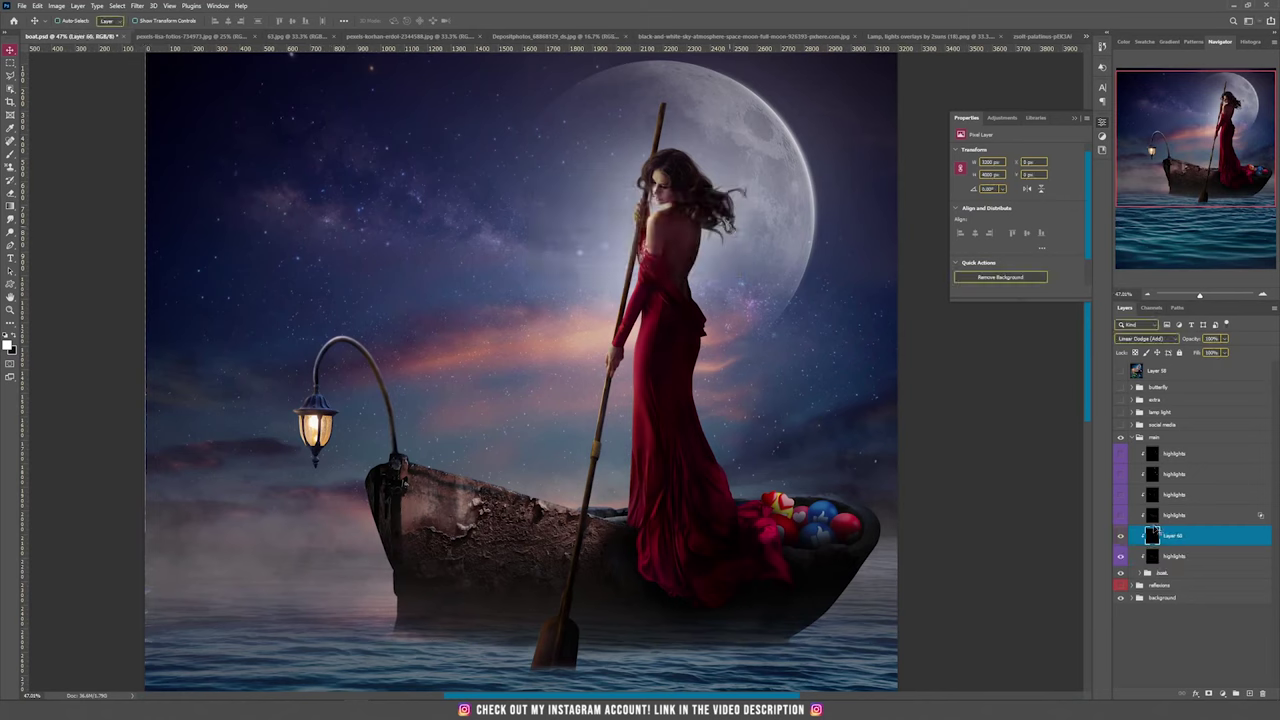
Hide the original highlights layer below and paint a saturated orange highlight along the paddle's shaft and blade with the brush at 4% flow
left_click(8, 346)
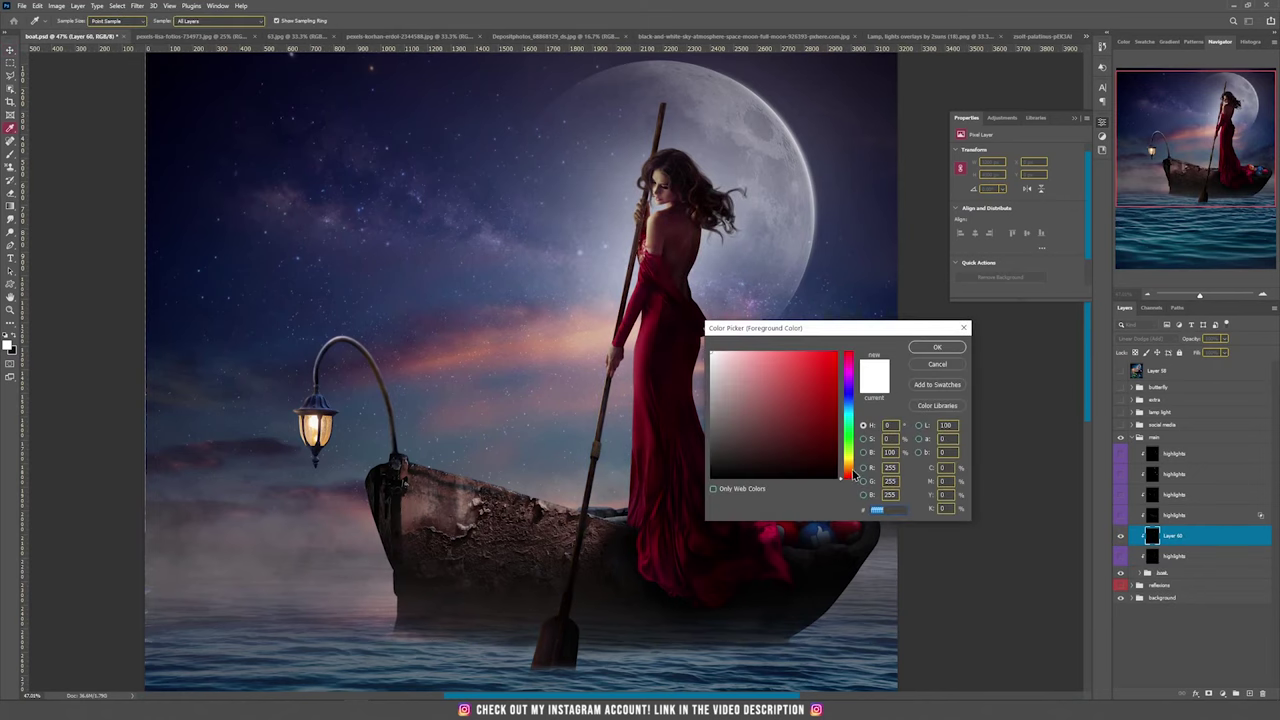
left_click(849, 469)
left_click_drag(830, 358, 861, 336)
left_click(929, 351)
left_click(936, 348)
key("b")
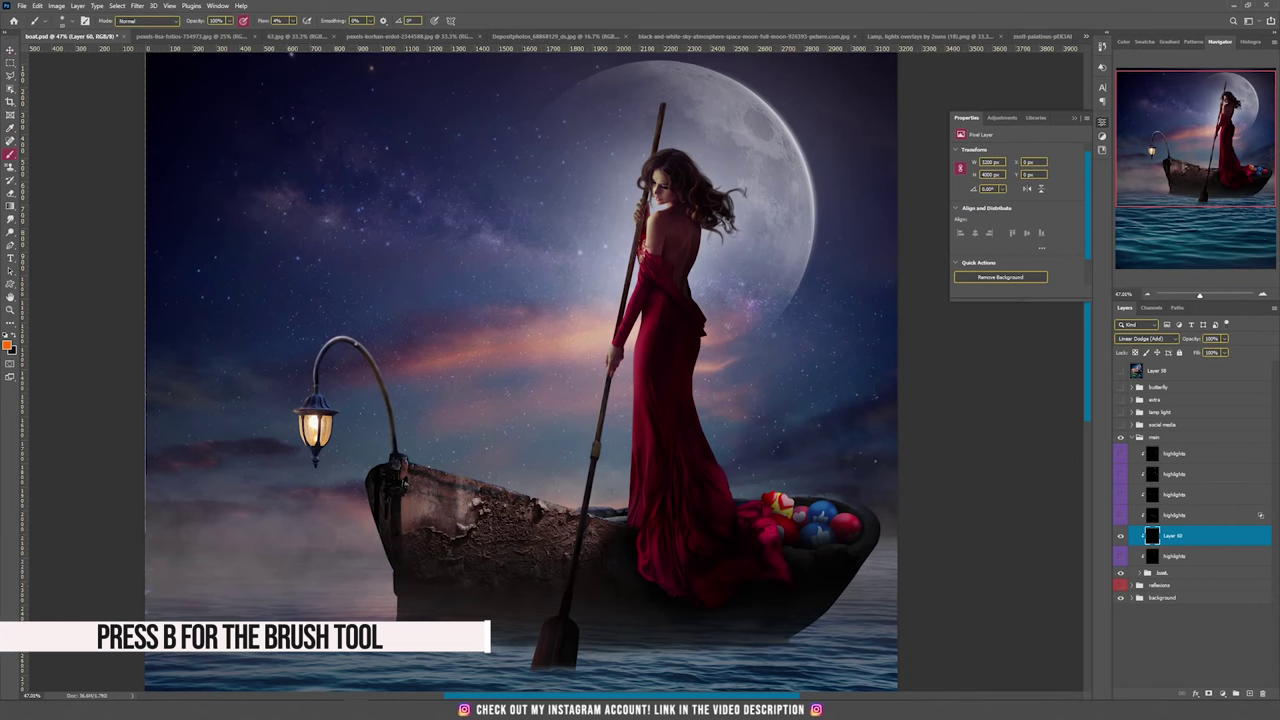
scroll(580, 497, "up", 12)
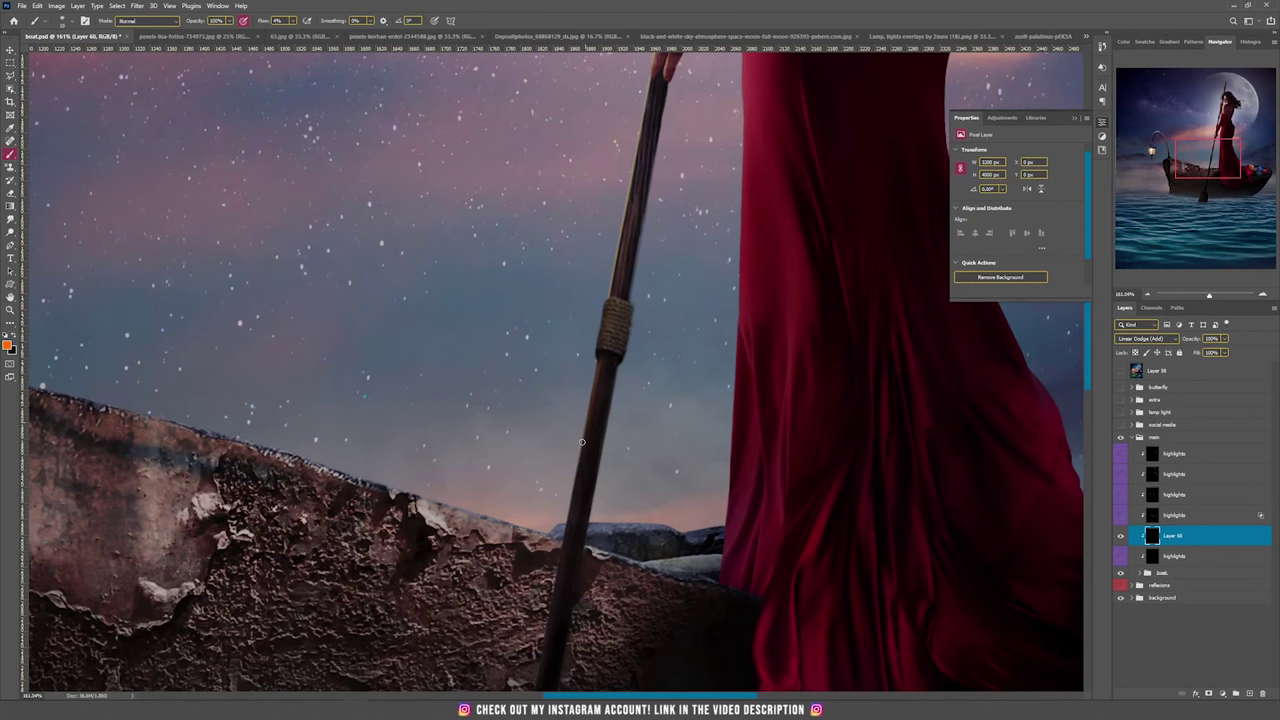
scroll(580, 470, "down", 5)
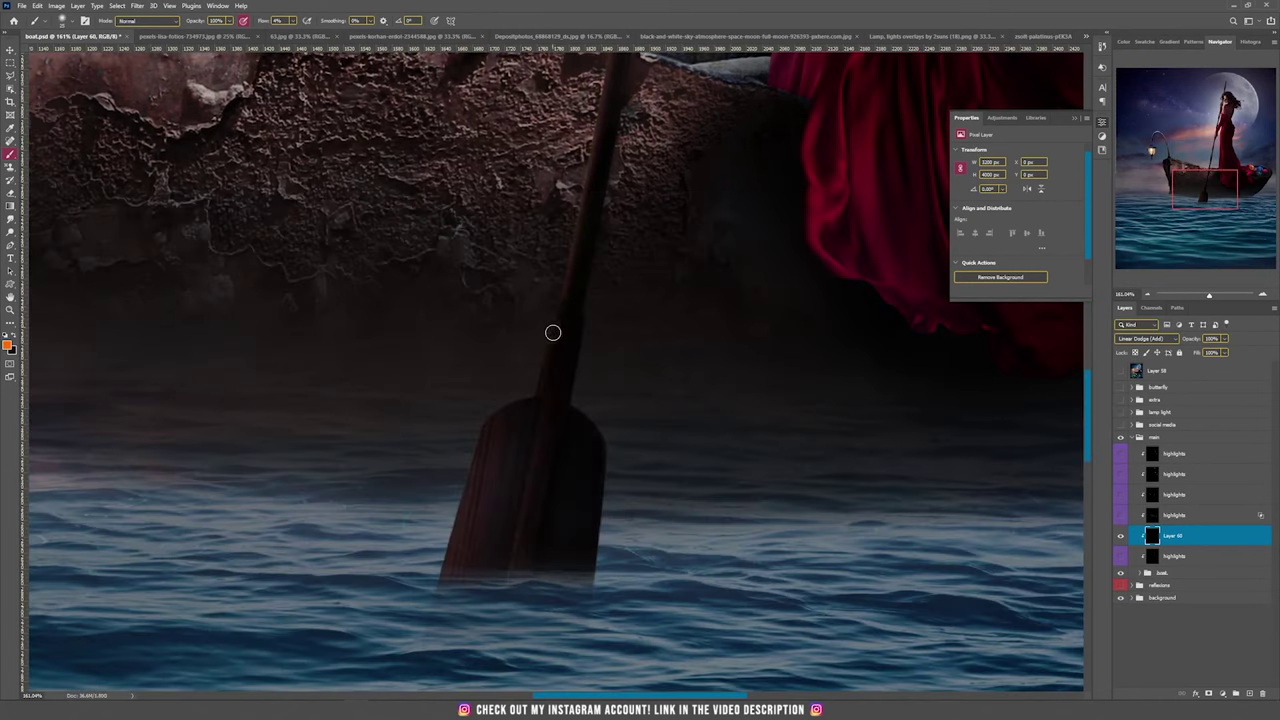
left_click_drag(549, 386, 511, 557)
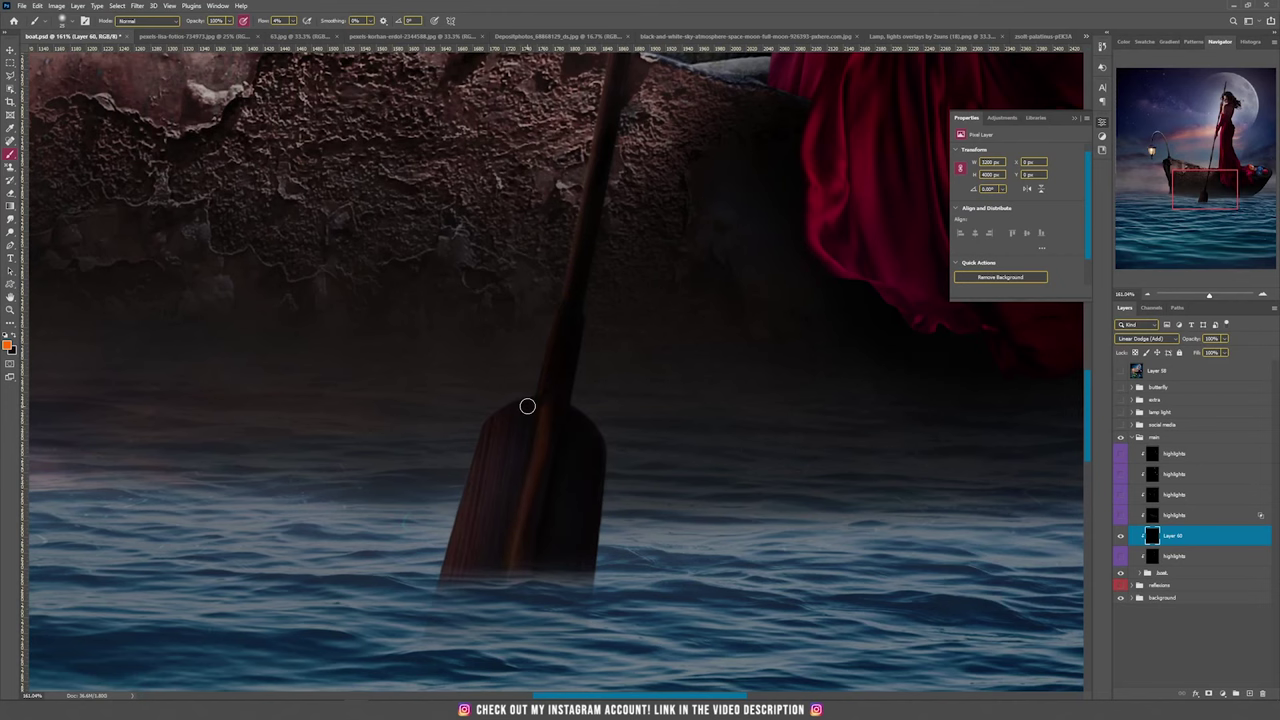
scroll(486, 434, "up", 5)
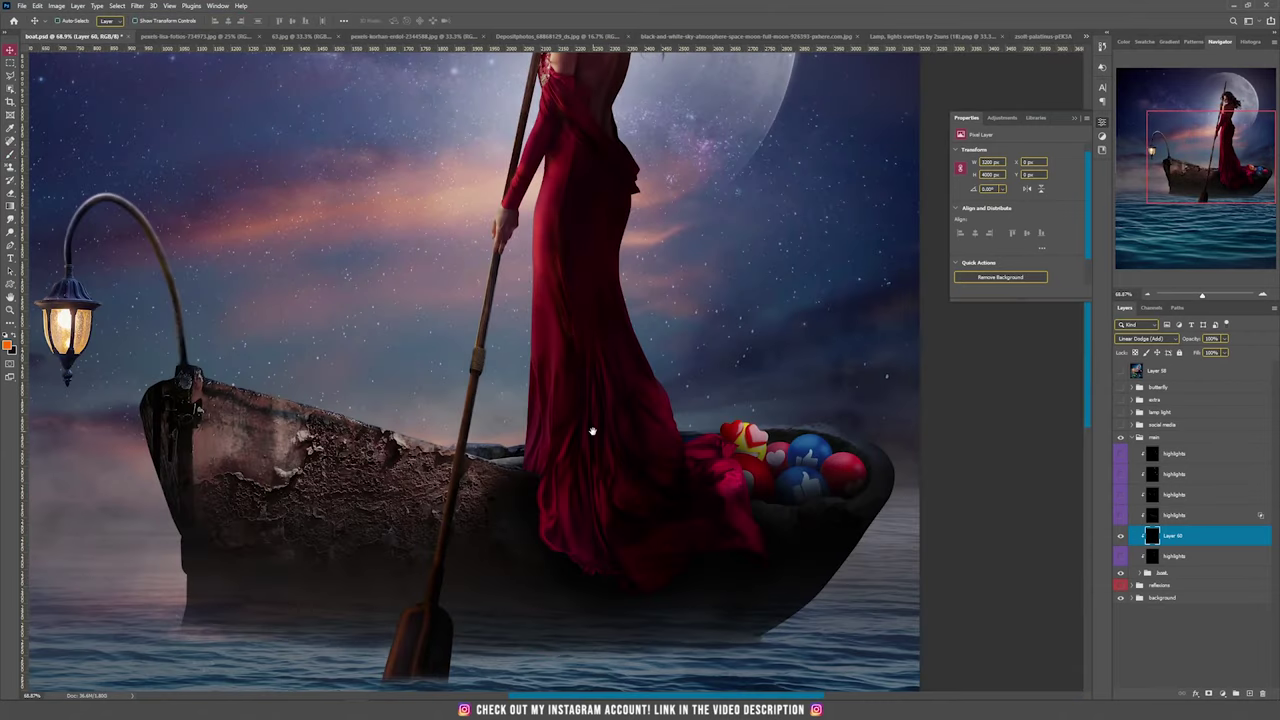
left_click_drag(592, 432, 608, 334)
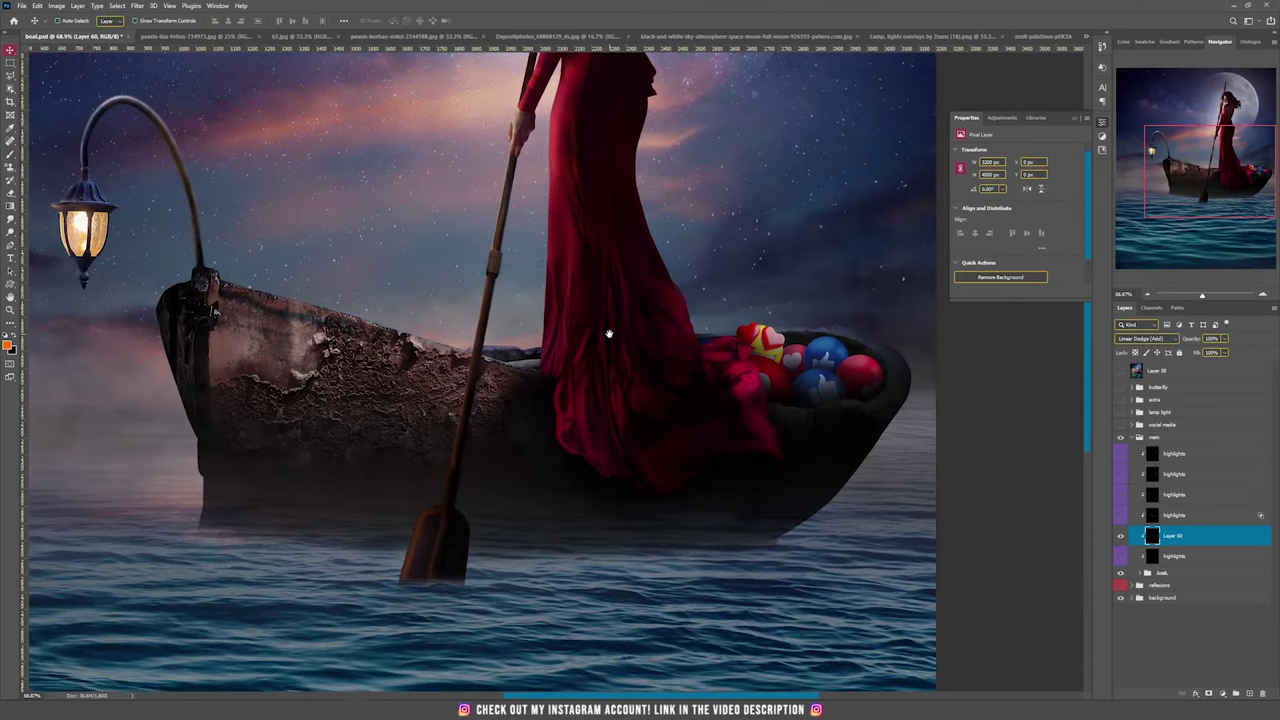
Soften the orange highlight by painting over the paddle with a large soft black brush at 4% flow
key("b")
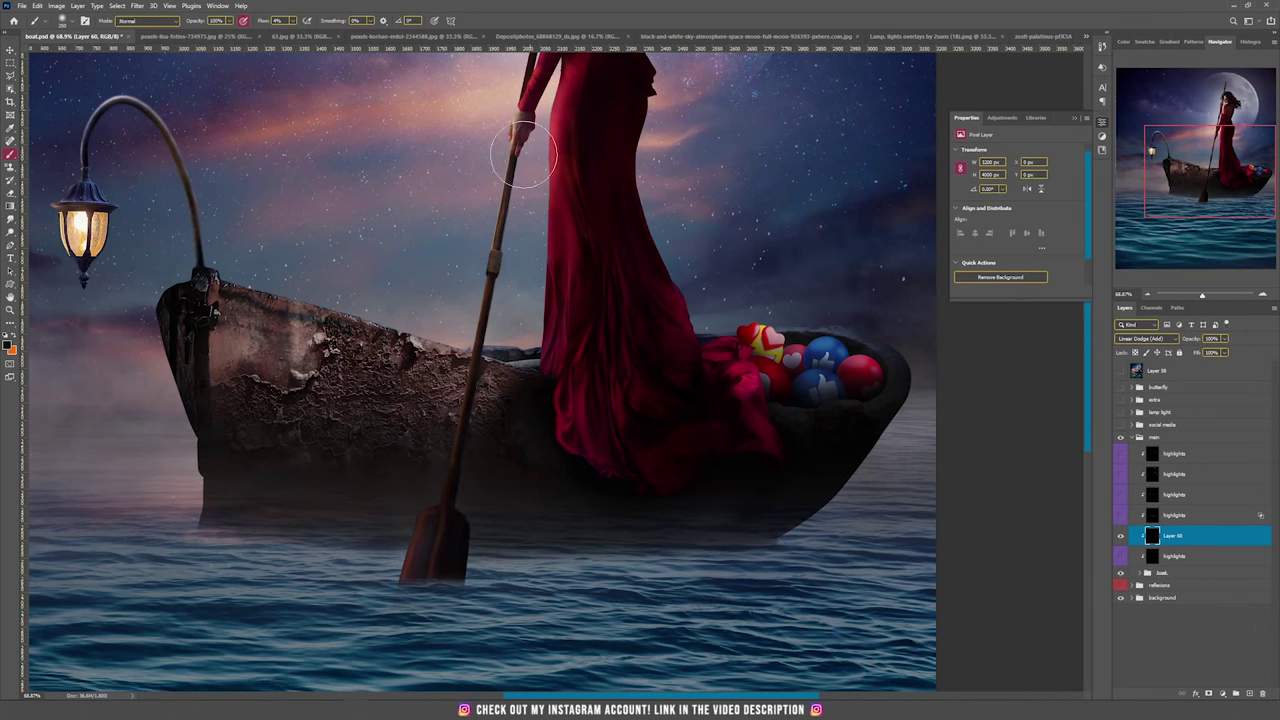
left_click_drag(525, 155, 501, 334)
left_click_drag(530, 437, 614, 134)
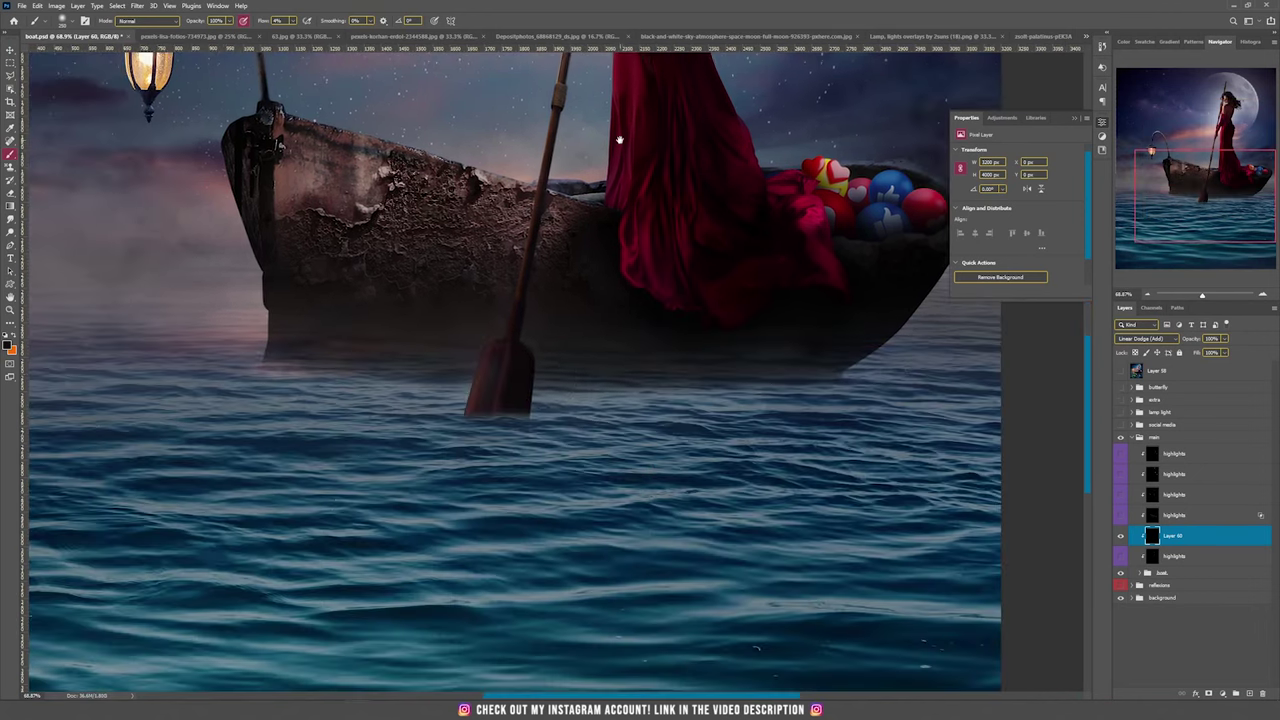
Remove the painted Layer 60 above the lowest highlights layer and turn that highlights layer's visibility on
key("alt+v")
key("Escape")
key("v")
scroll(598, 375, "down", 2)
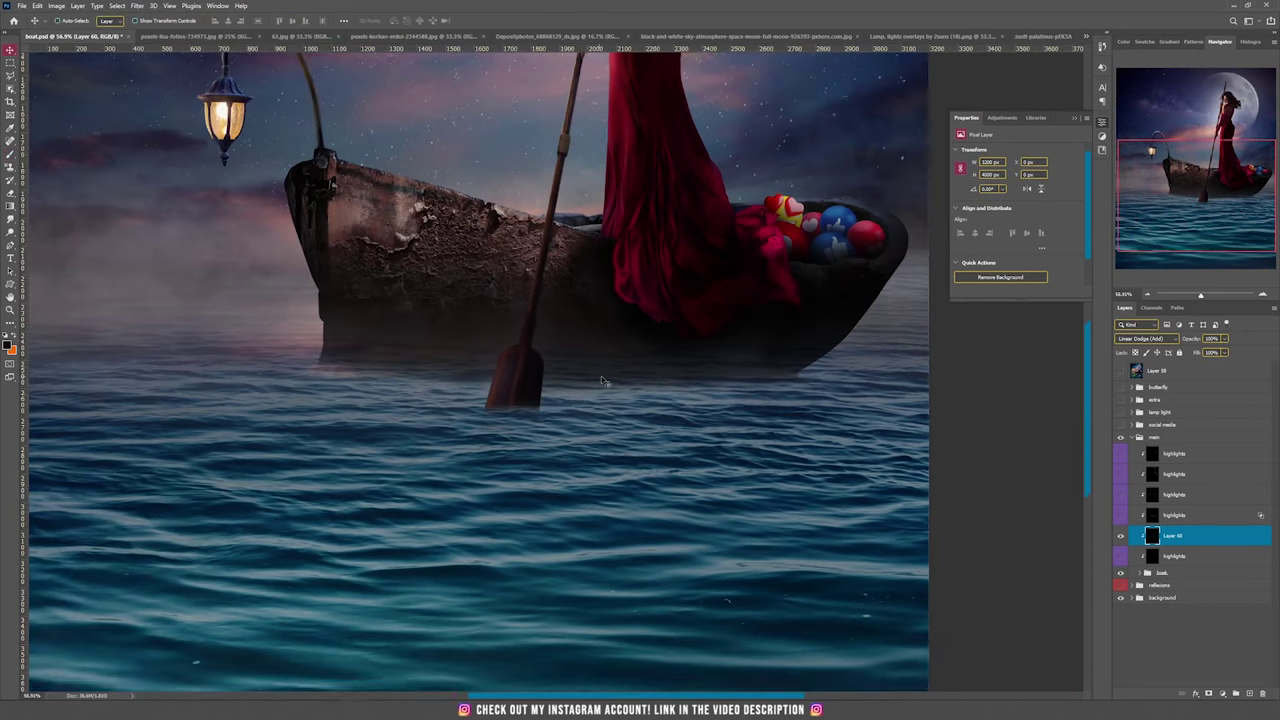
key("ctrl+e")
key("b")
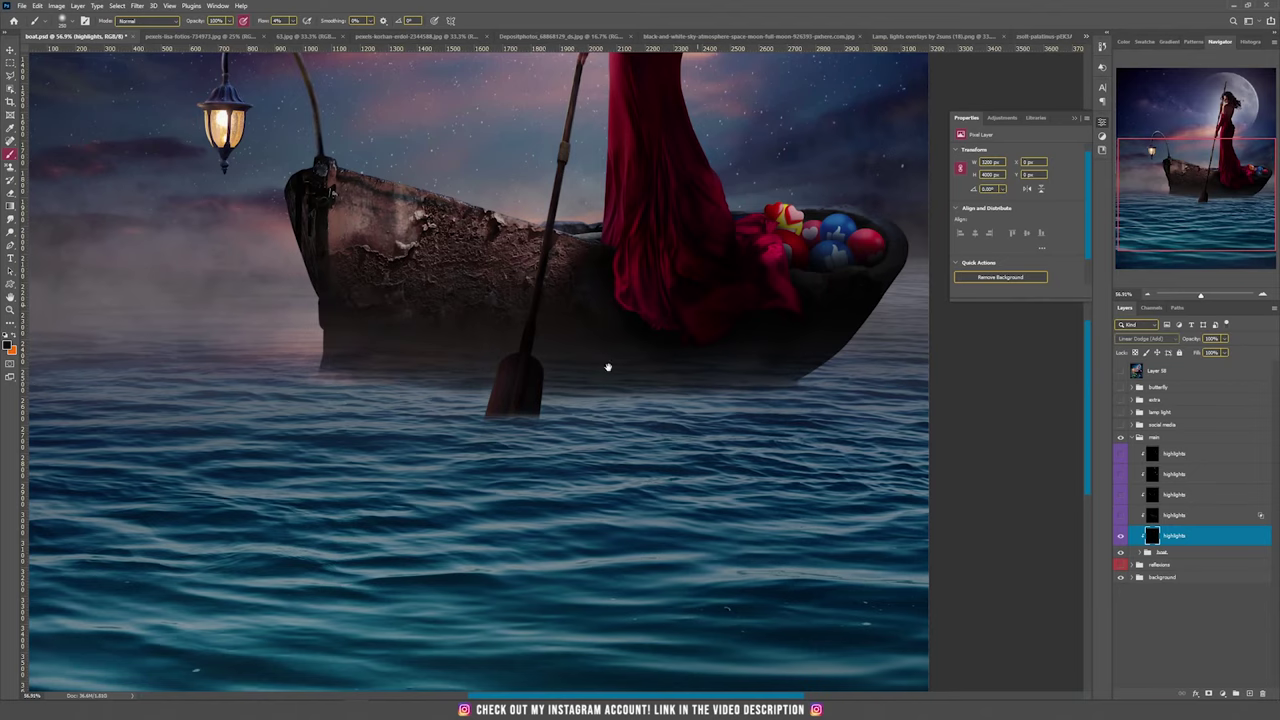
scroll(608, 366, "up", 4)
key("v")
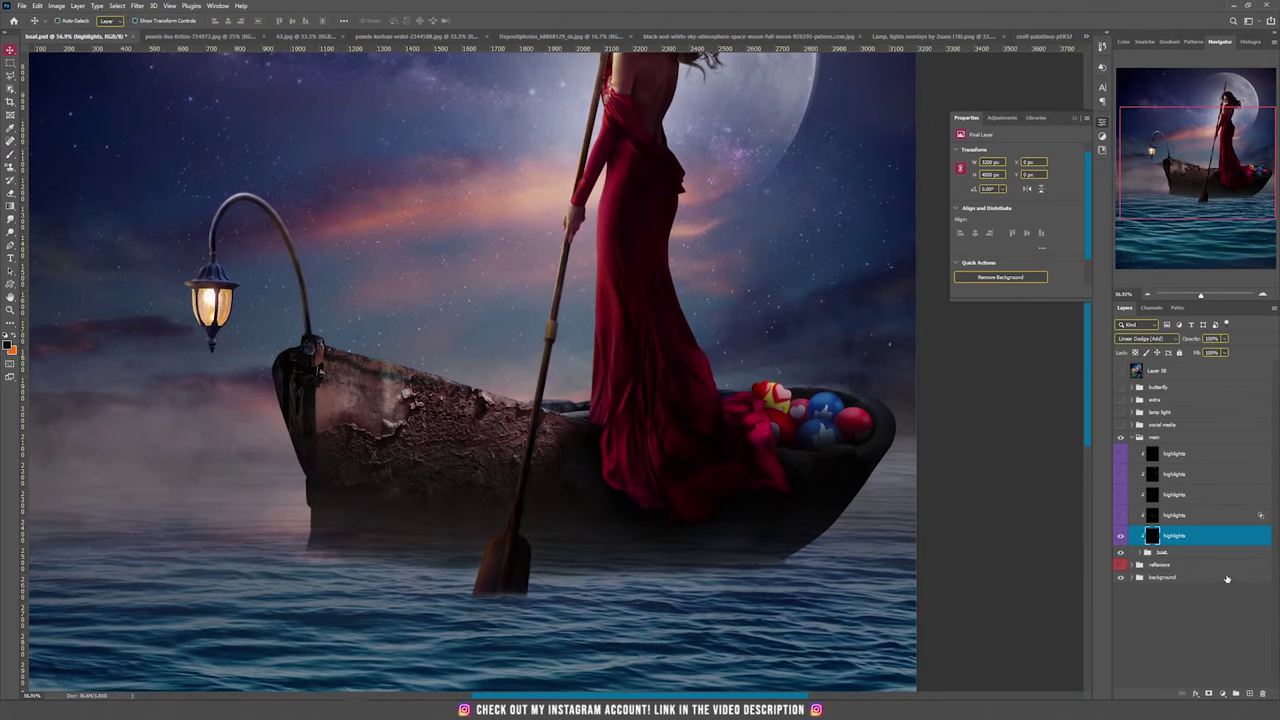
Preview the second highlights layer's effect on the boat and hide it again
left_click(1182, 515)
left_click(1122, 516)
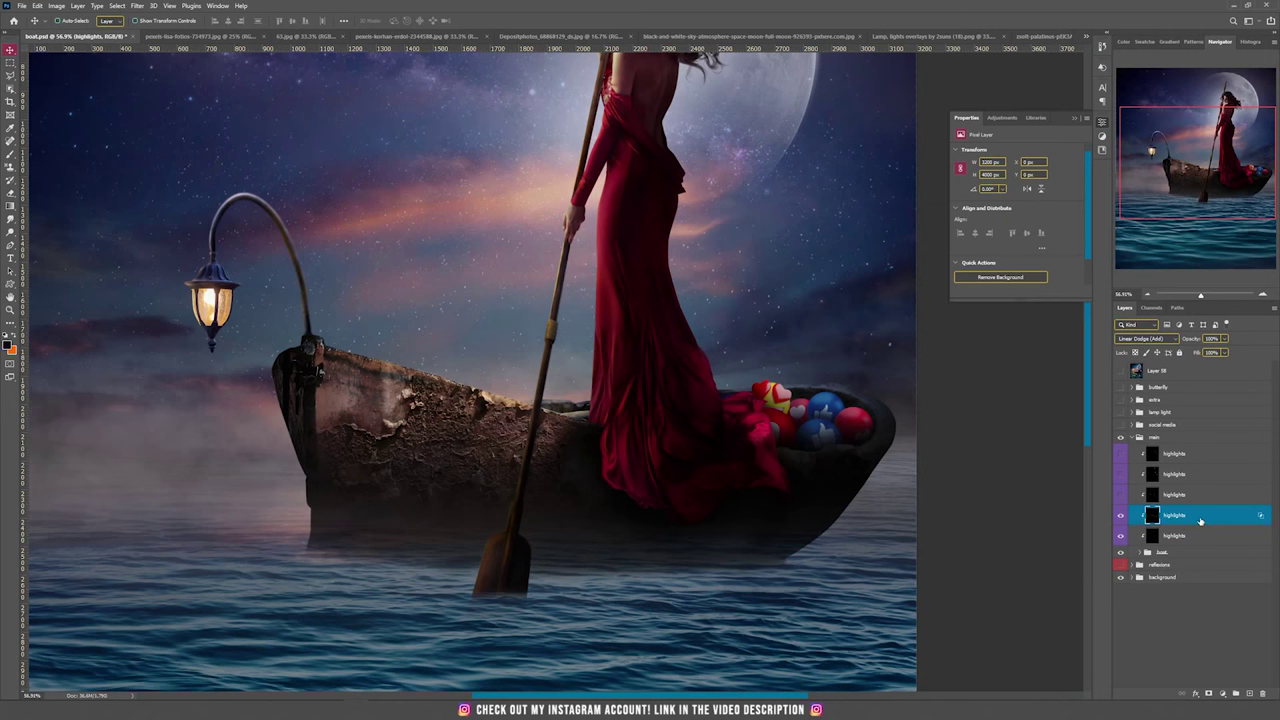
scroll(447, 397, "up", 3)
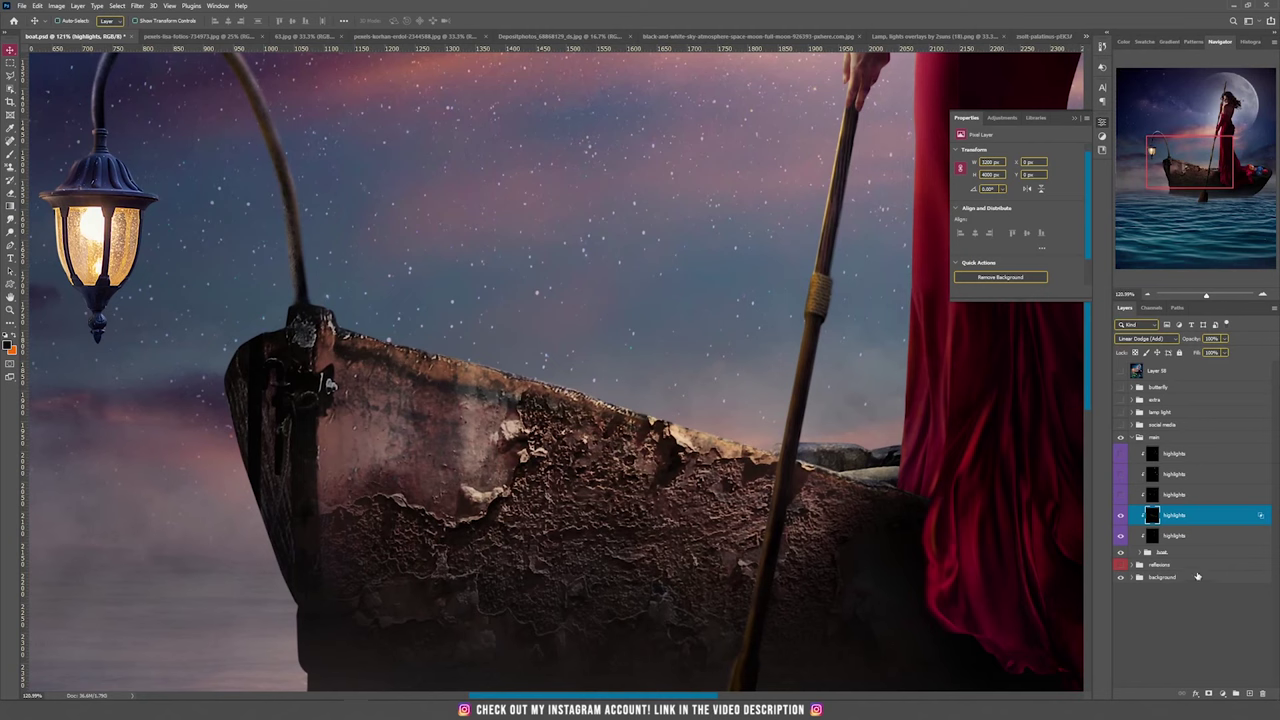
left_click(1121, 515)
Create a layer above the second highlights layer, clipped to it, in Linear Dodge (Add) mode and filled with neutral black
left_click(86, 7)
mouse_move(100, 15)
left_click(210, 16)
left_click(591, 256)
left_click(598, 363)
left_click(732, 213)
Brush soft orange light over the boat's hull, from the bow across to the stern
key("b")
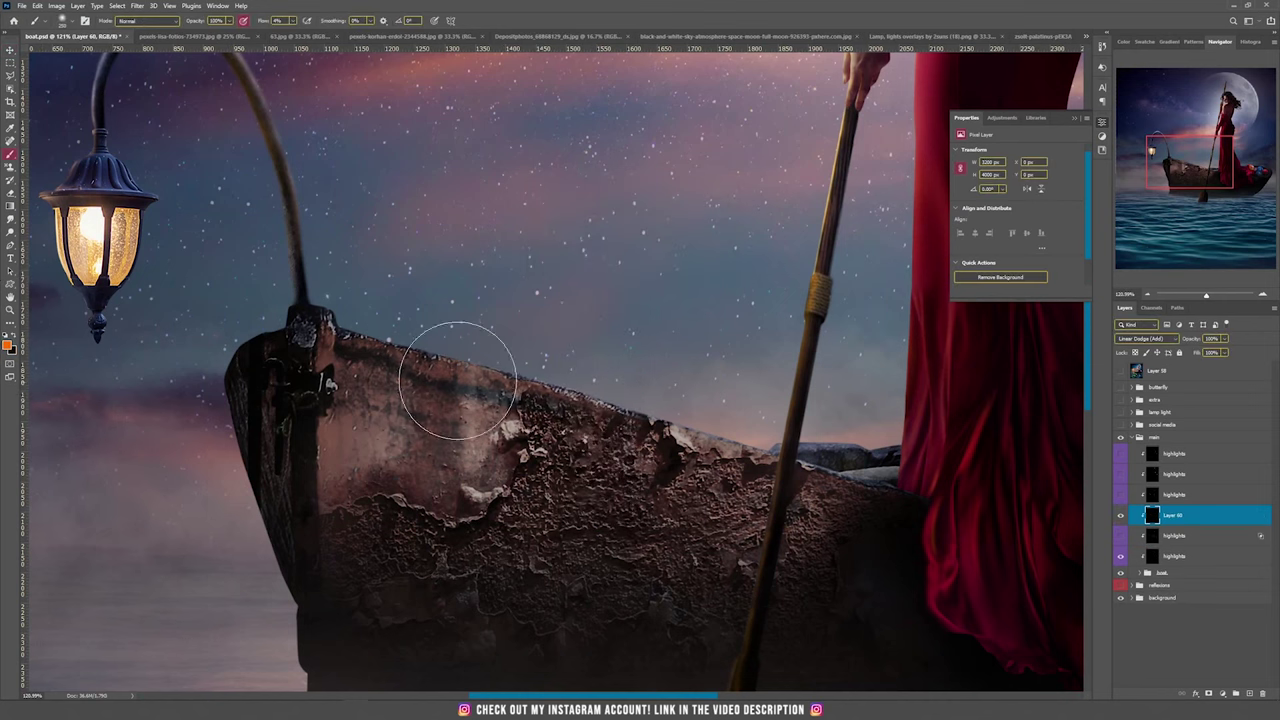
mouse_move(277, 380)
left_mouse_down()
mouse_move(323, 414)
mouse_move(740, 540)
mouse_move(853, 540)
left_mouse_up()
left_click_drag(854, 525, 107, 243)
left_click_drag(656, 303, 709, 260)
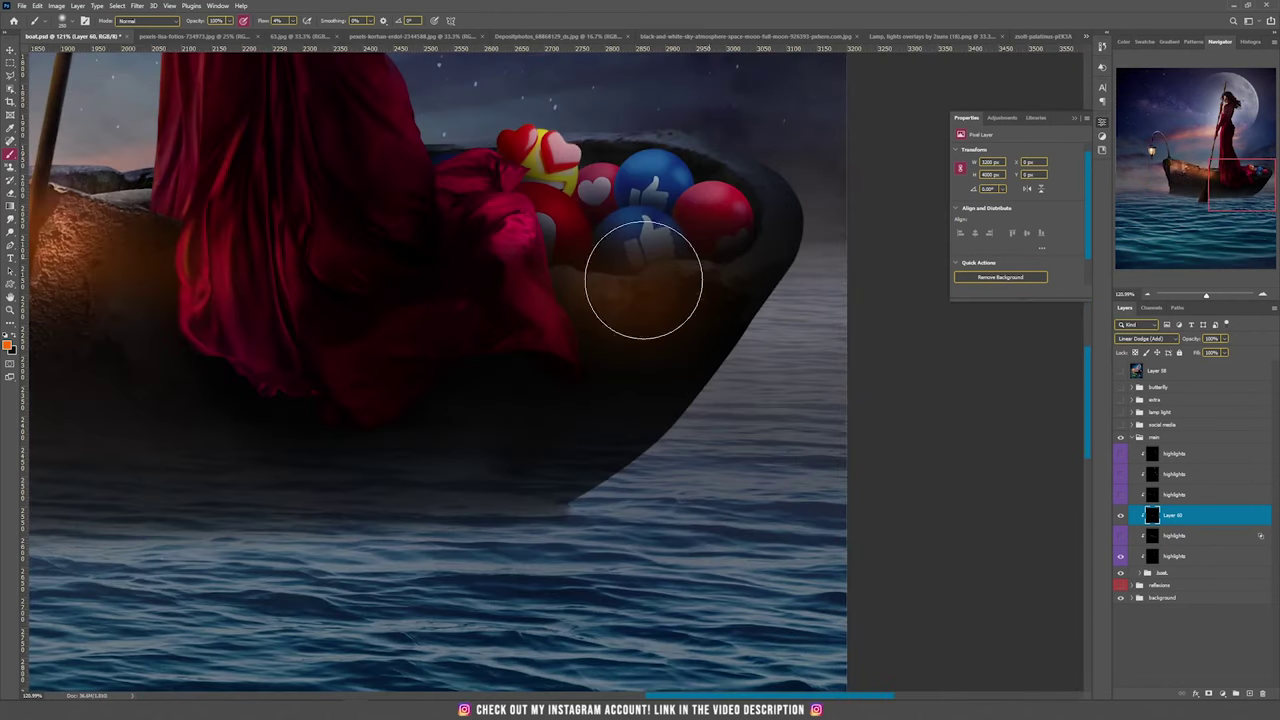
left_click_drag(176, 314, 686, 360)
left_click_drag(529, 320, 494, 297)
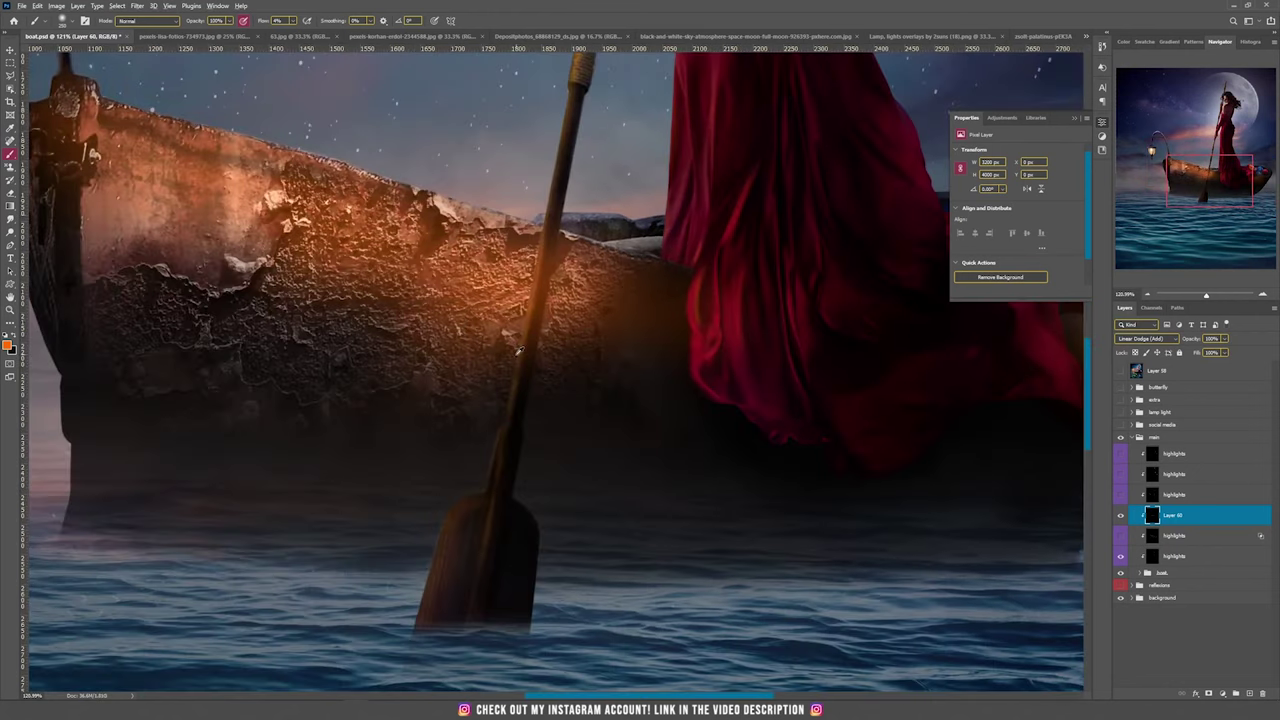
Remove the orange-painted layer and make the second highlights layer visible on the boat
scroll(519, 352, "down", 3)
key("v")
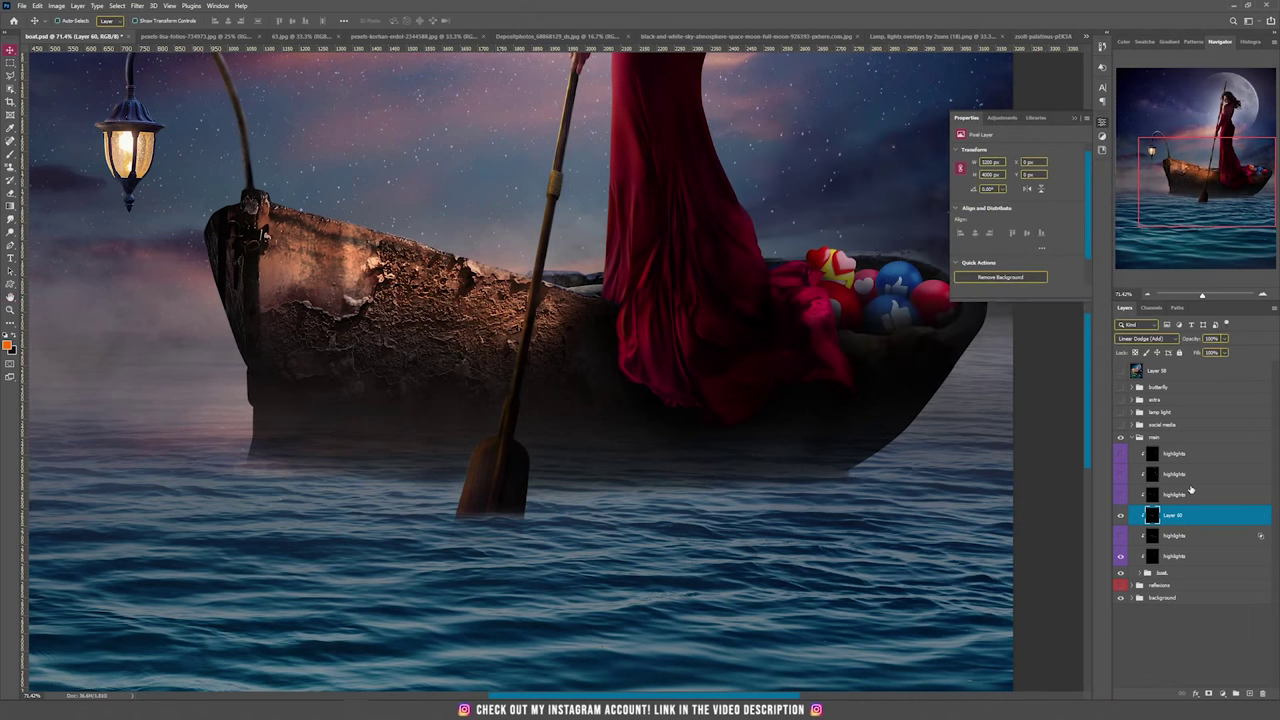
key("ctrl+e")
left_click(1120, 515)
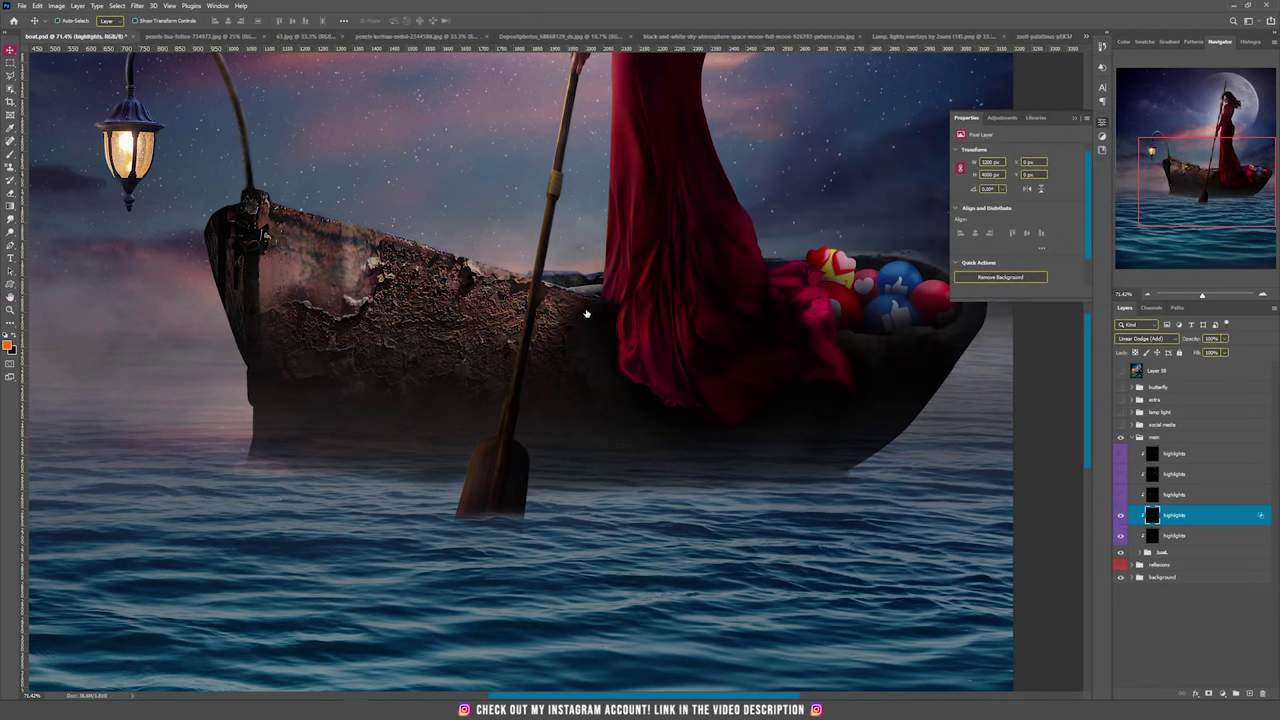
left_click_drag(430, 281, 529, 392)
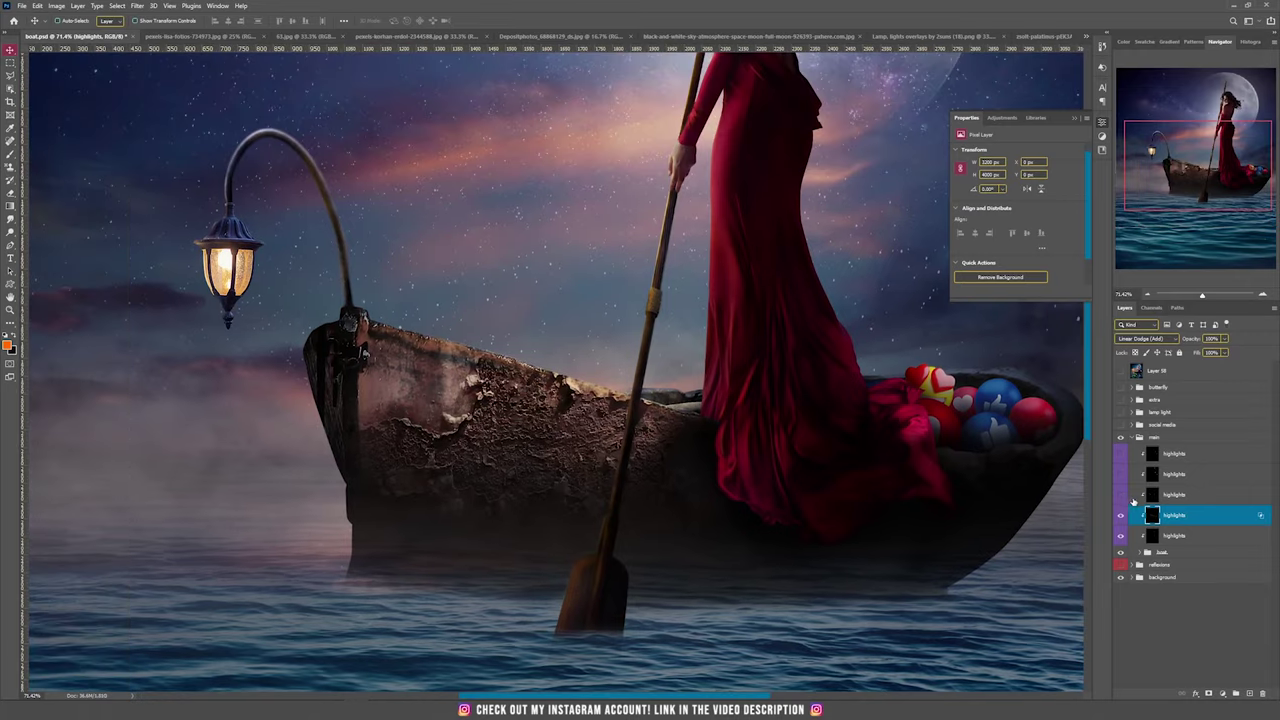
Show the third highlights layer and examine its effect on the lamp, pole and woman
left_click(1121, 495)
left_click(1121, 497)
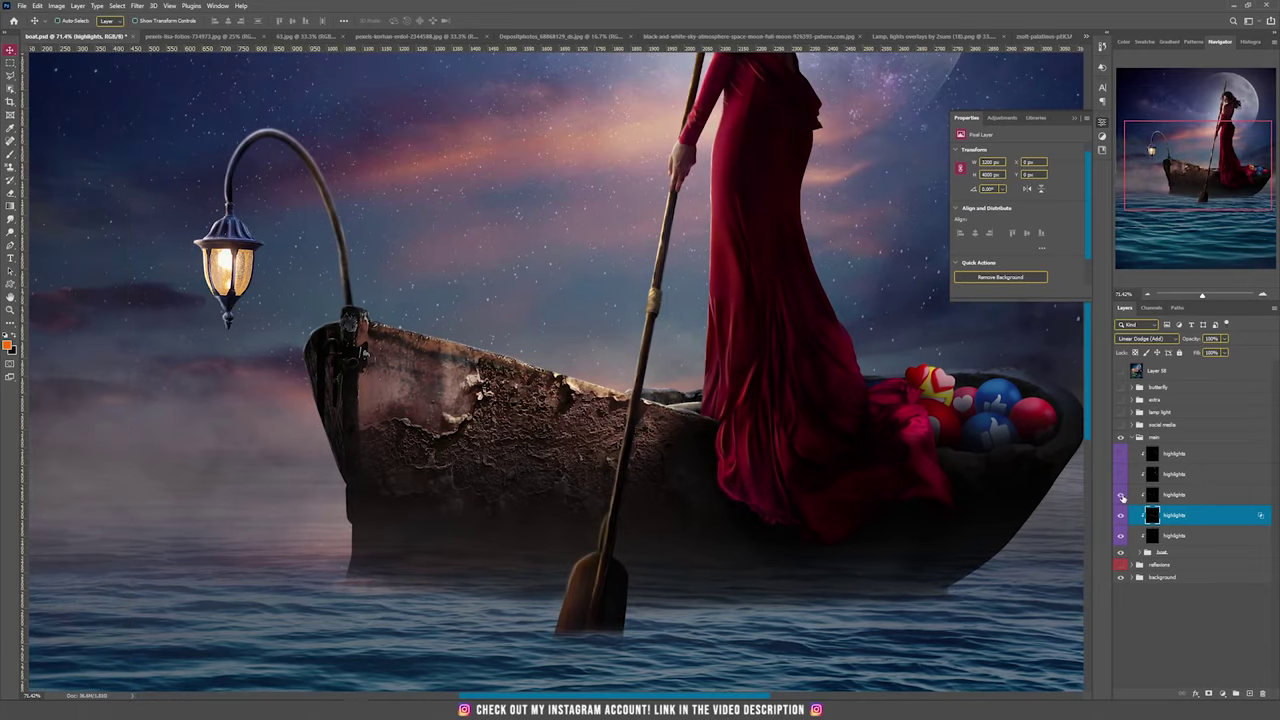
left_click_drag(828, 336, 782, 495)
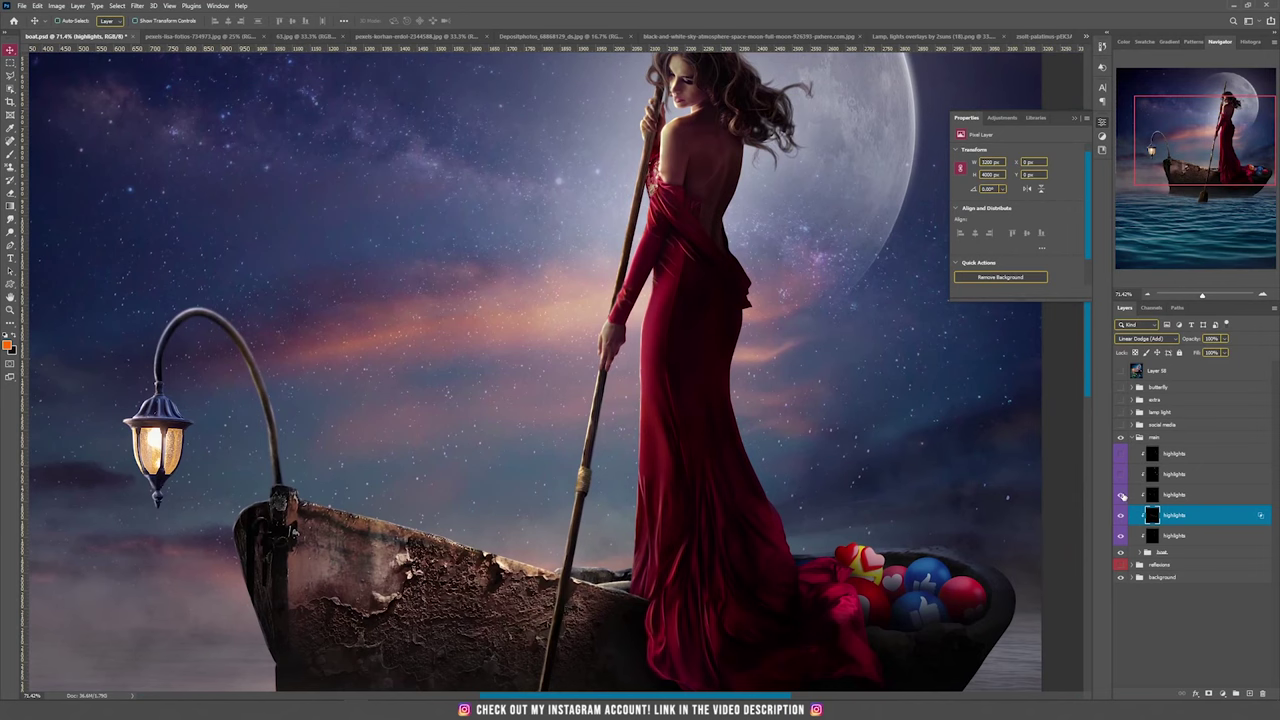
scroll(647, 408, "down", 3)
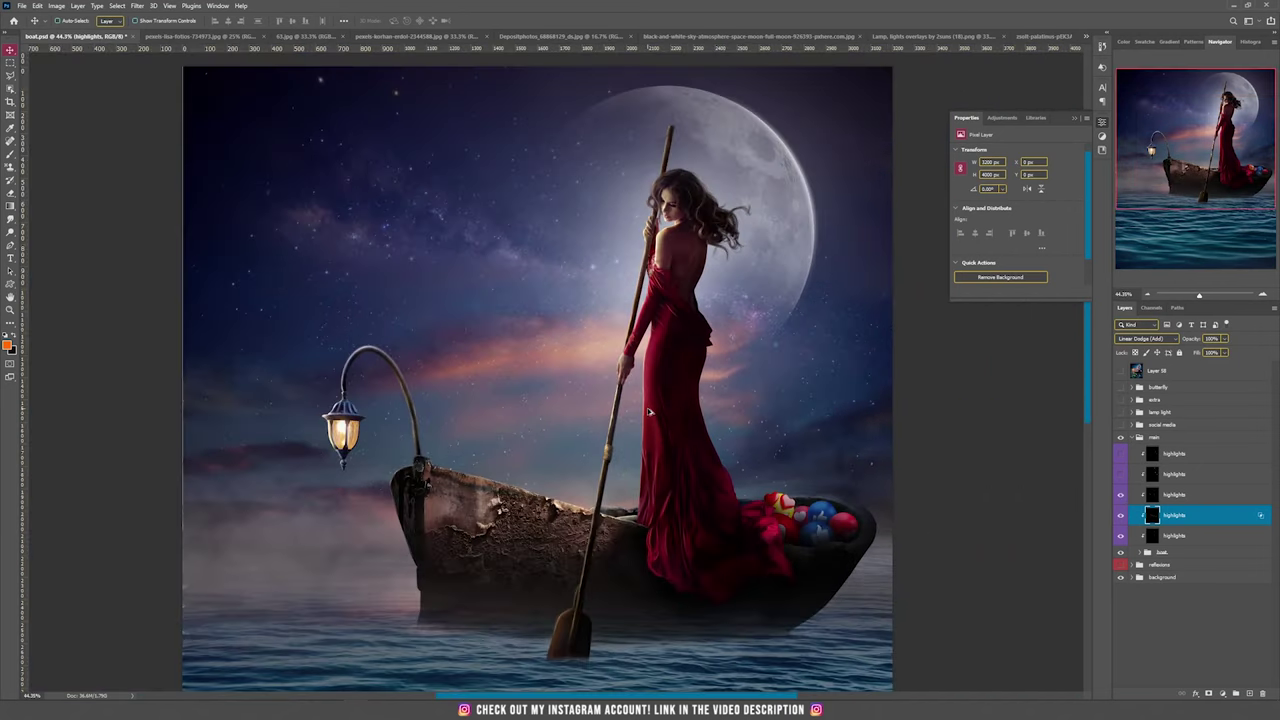
scroll(620, 481, "up", 3)
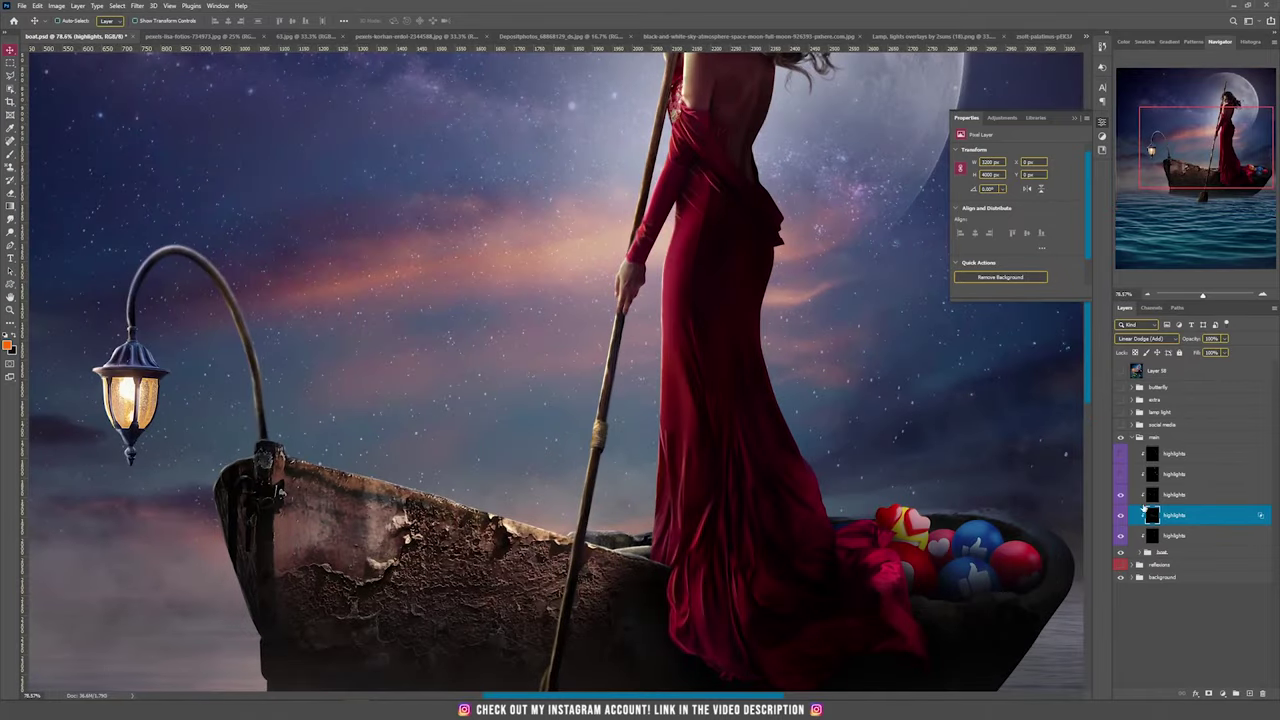
Add a clipped layer over the second highlights layer using Linear Dodge (Add) at 100% opacity, filled with the neutral colour black
left_click(77, 5)
mouse_move(90, 17)
left_click(207, 20)
left_click(597, 254)
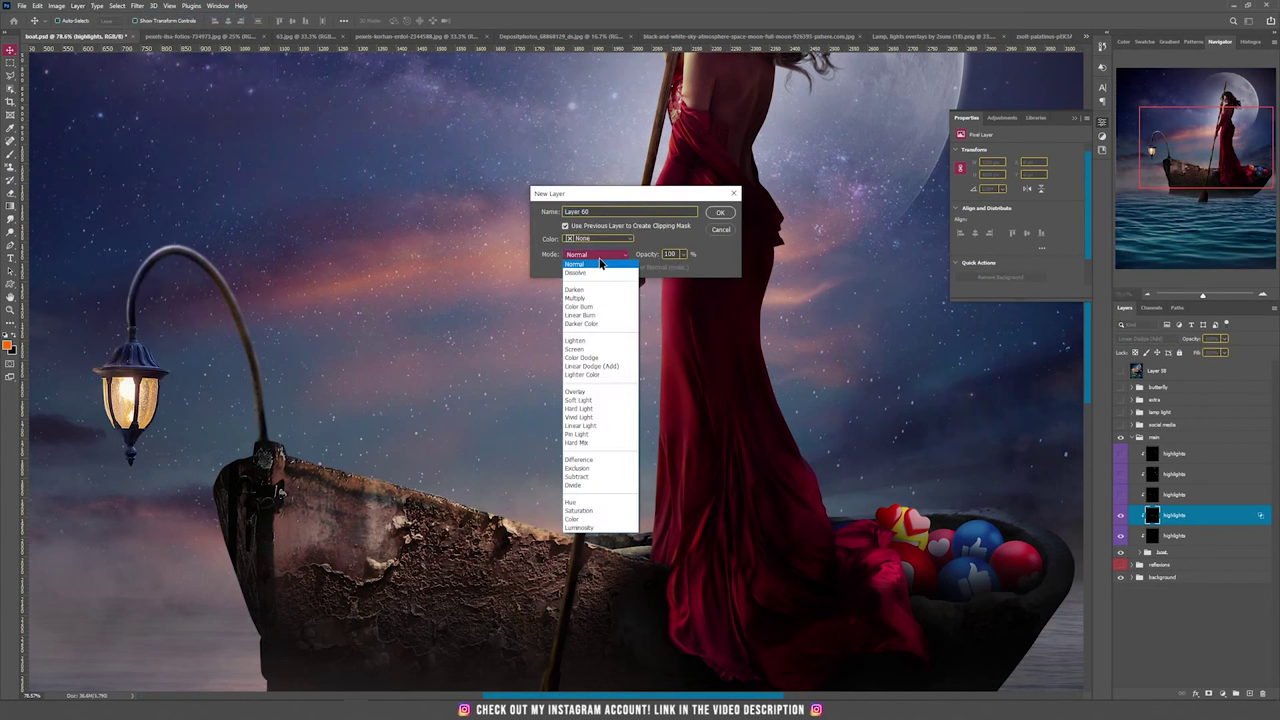
left_click(600, 367)
left_click(603, 270)
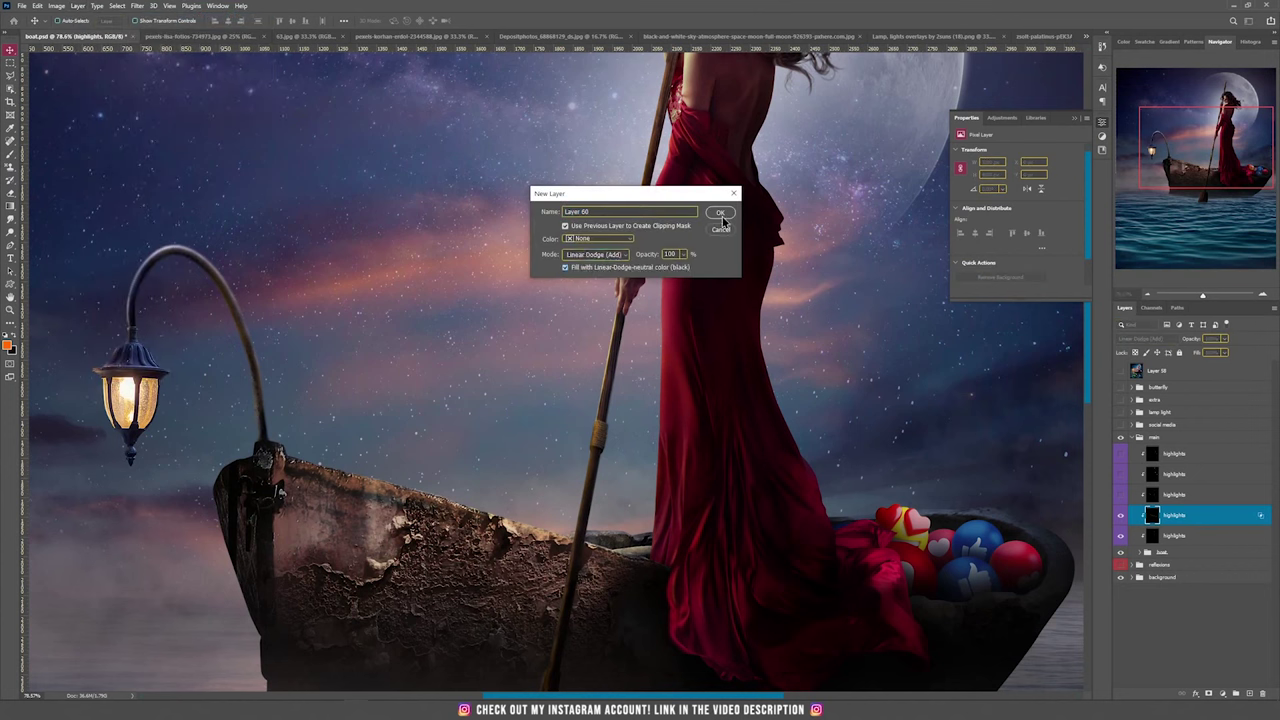
left_click(720, 213)
Set the foreground colour to white
left_click(8, 344)
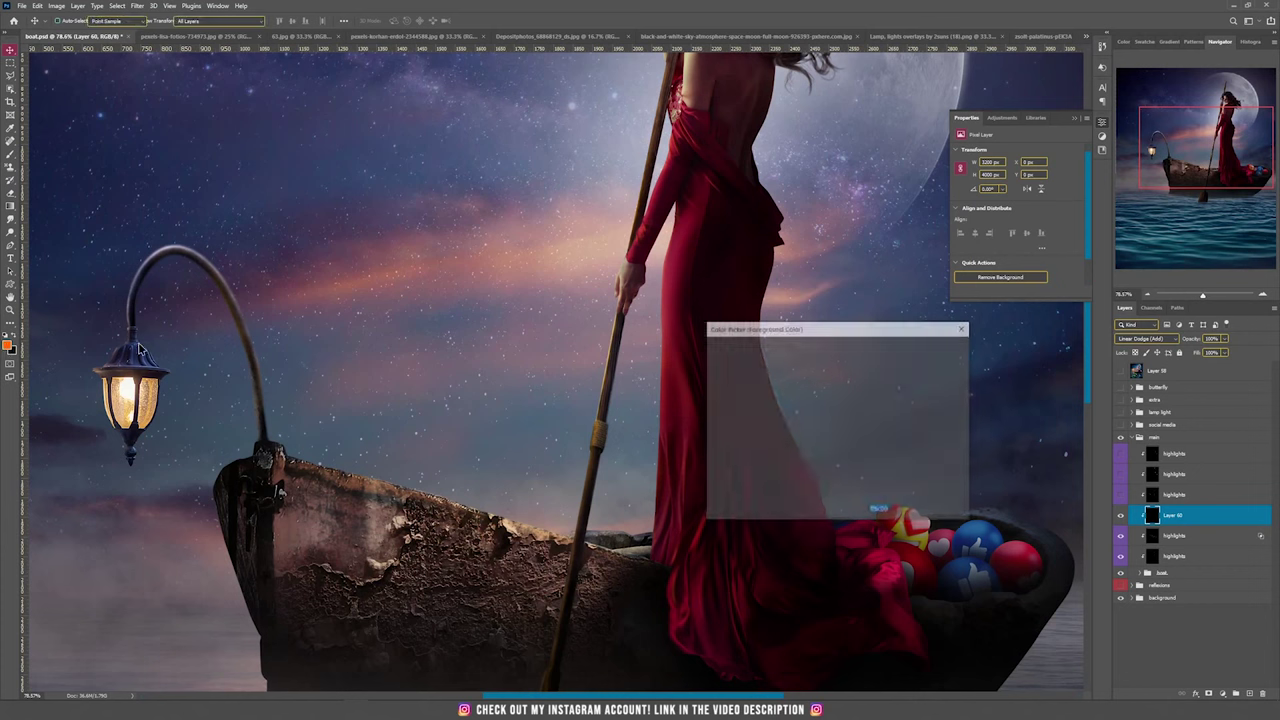
left_click(711, 352)
left_click(925, 346)
Paint thin white highlights along the pole beside the woman's arm and on the fingers of her upper hand
scroll(657, 208, "up", 5)
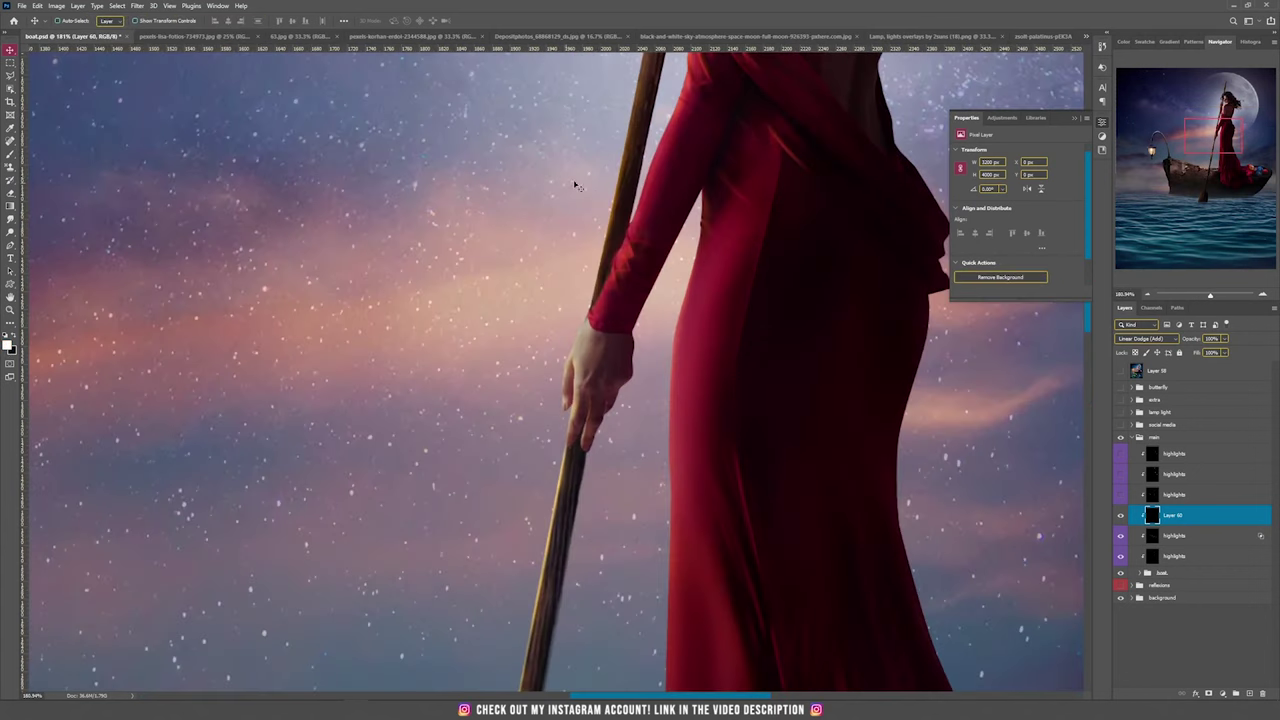
key("b")
scroll(638, 200, "up", 5)
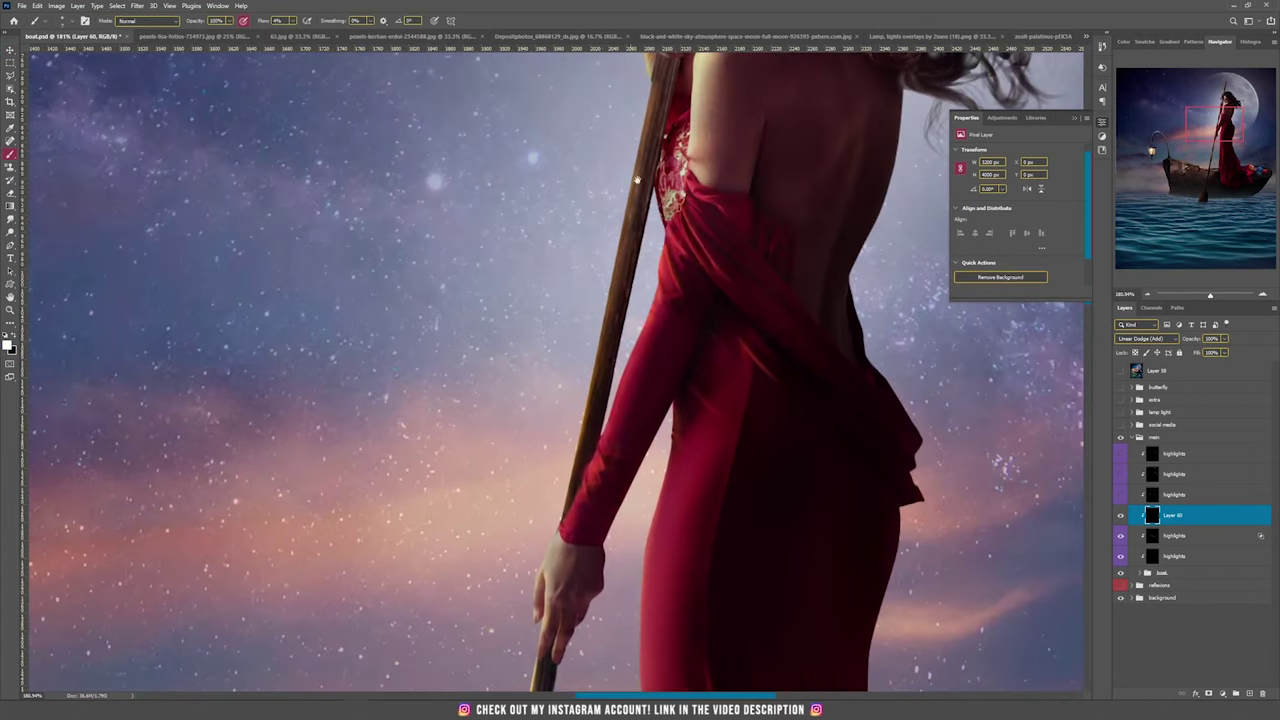
left_click_drag(558, 622, 645, 165)
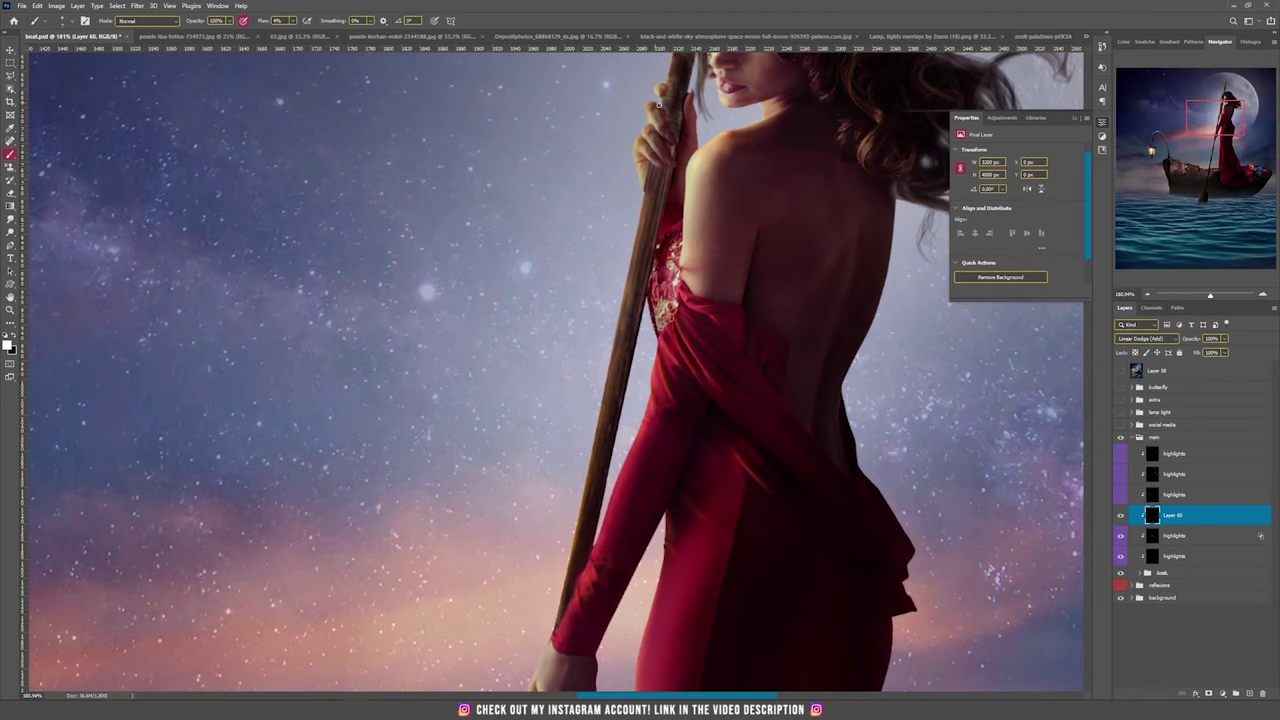
left_click_drag(651, 110, 664, 142)
Paint white highlights on the woman's neck, face and upper hand, and on the hair curls beside the pole
scroll(663, 131, "up", 4)
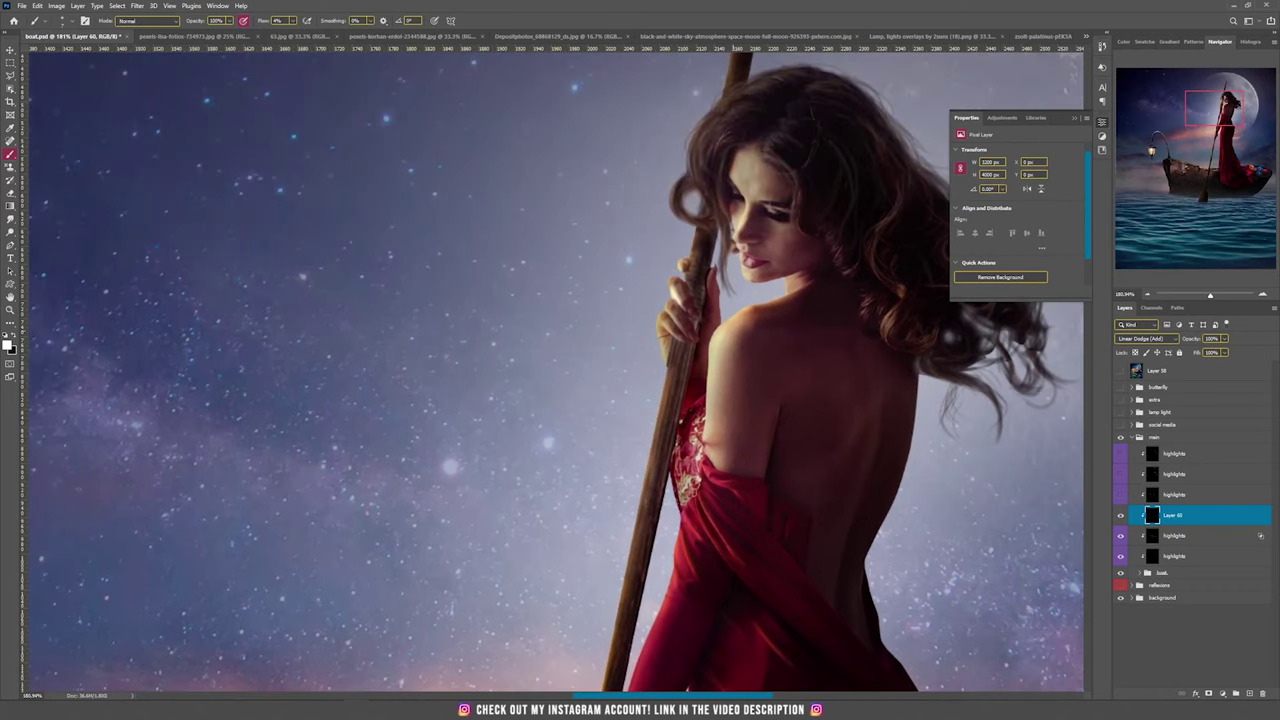
left_click_drag(786, 293, 818, 278)
left_click_drag(804, 271, 772, 277)
left_click_drag(756, 210, 748, 214)
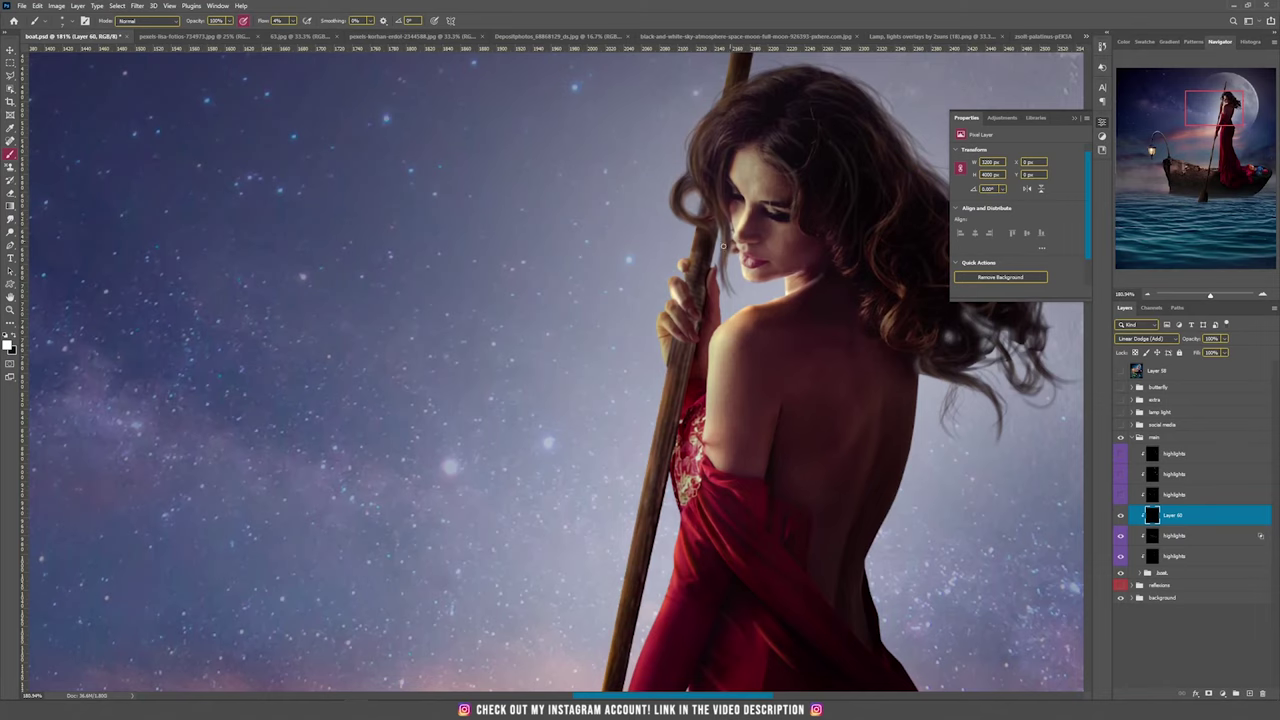
left_click_drag(672, 288, 678, 328)
left_click_drag(697, 228, 694, 256)
left_click_drag(684, 190, 710, 214)
left_click_drag(718, 160, 724, 256)
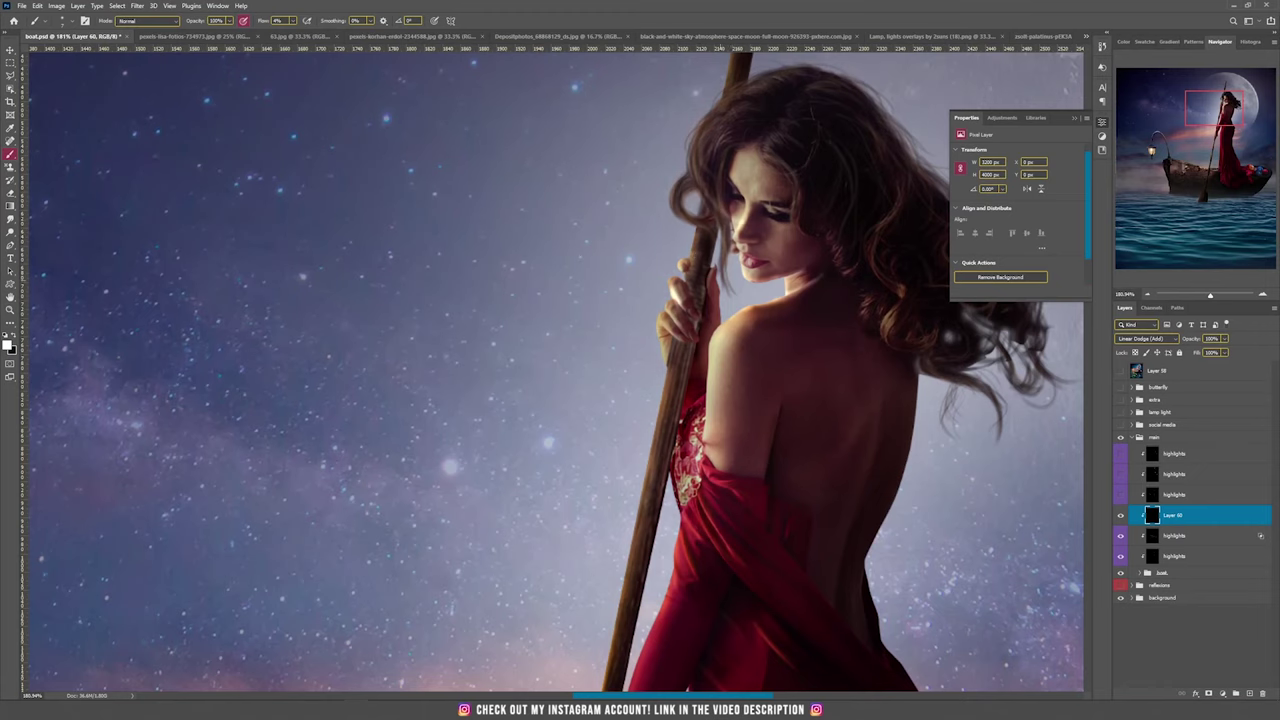
Highlight the left edge of the pole's upper end in white and switch the foreground colour to black
scroll(735, 110, "up", 4)
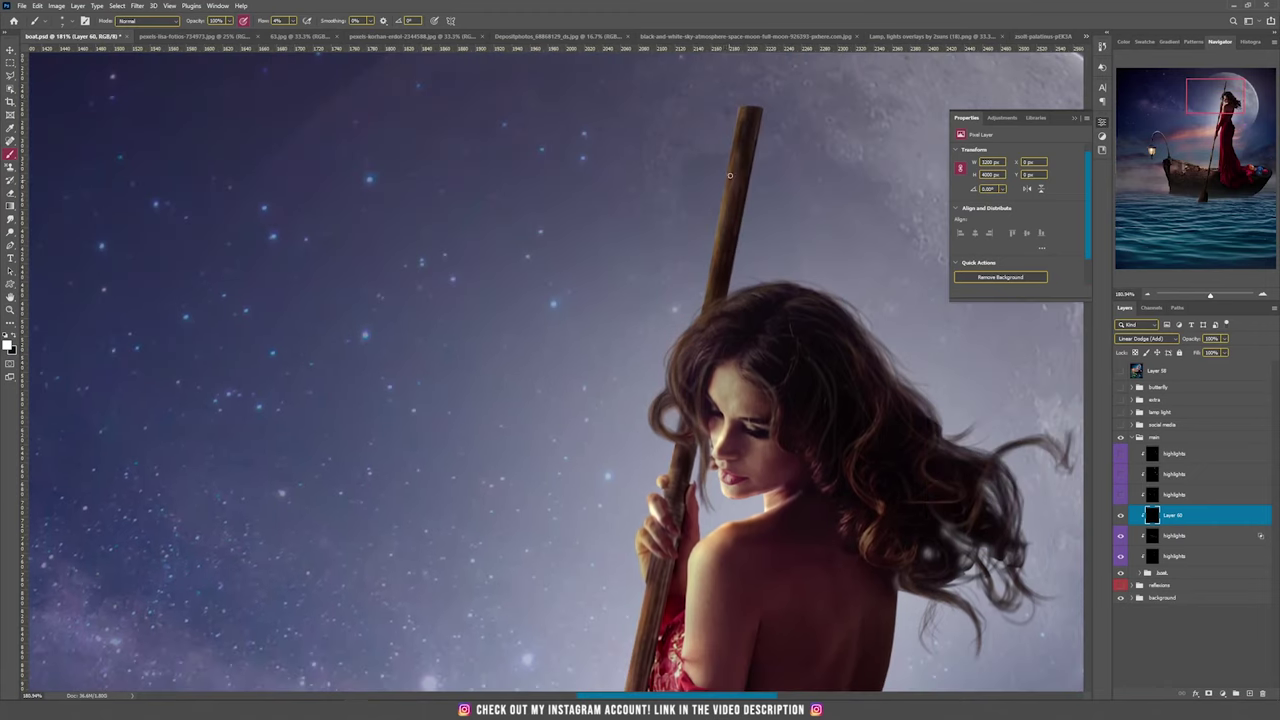
left_click_drag(738, 114, 709, 261)
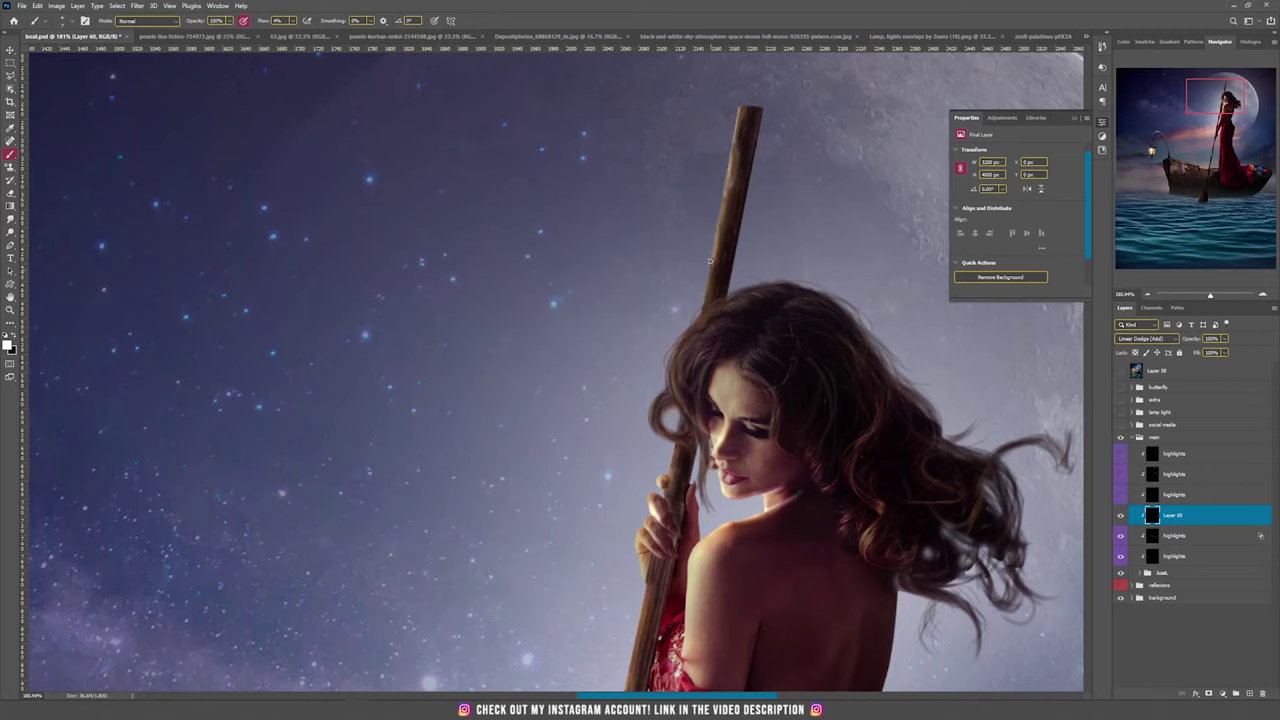
left_click_drag(703, 306, 738, 108)
left_click(16, 338)
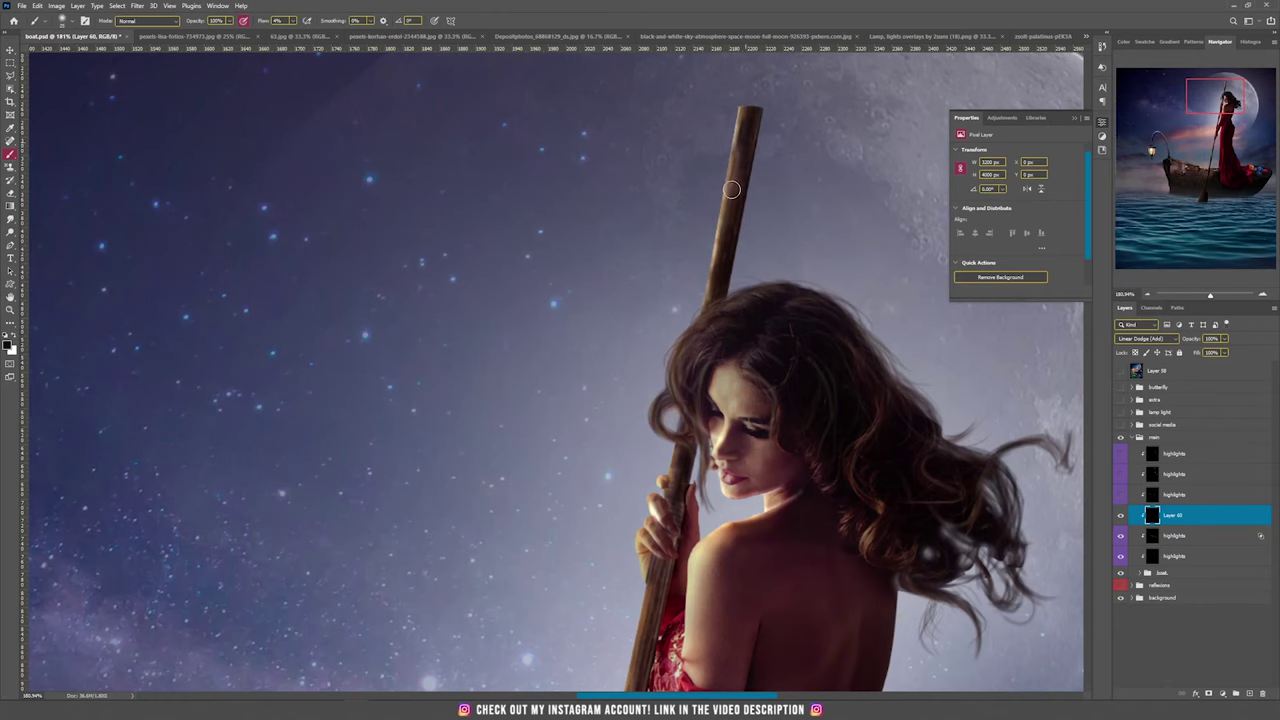
scroll(400, 320, "down", 5)
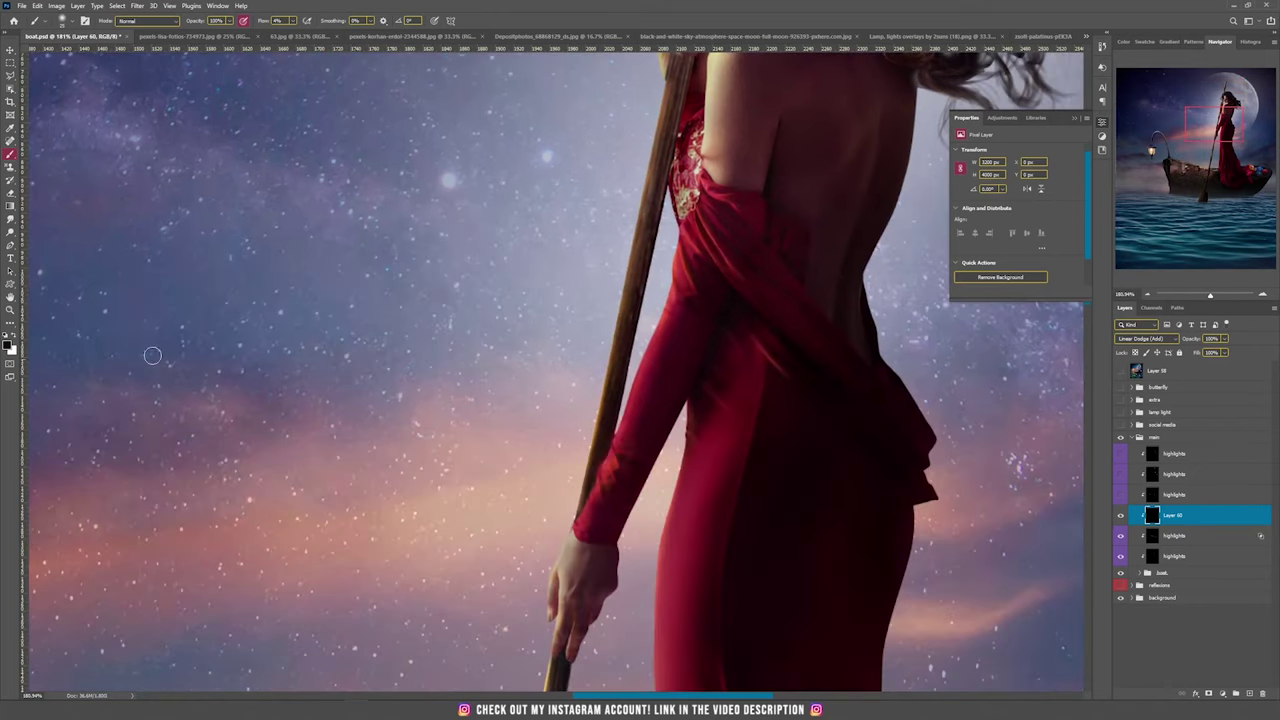
Switch the foreground back to white and highlight the dress's left edge at the waist below the arm
left_click(16, 337)
left_click_drag(714, 425, 670, 332)
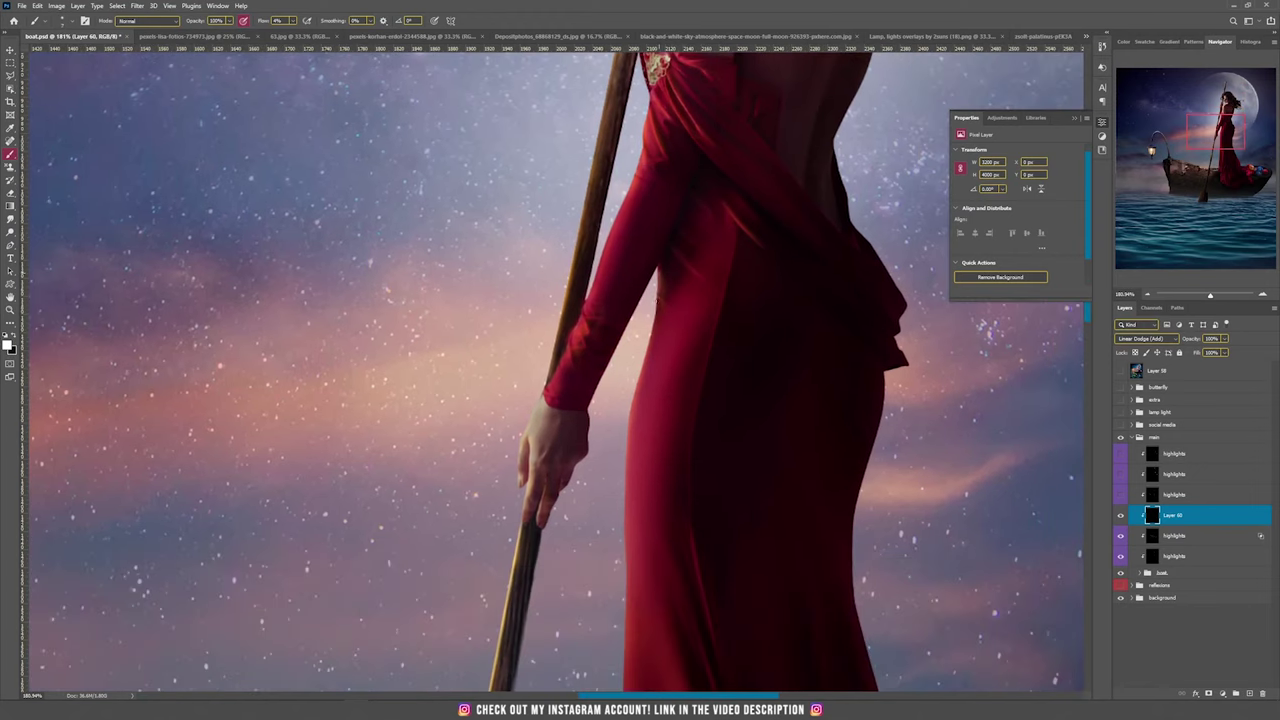
mouse_move(654, 322)
left_mouse_down()
mouse_move(638, 390)
mouse_move(660, 271)
left_mouse_up()
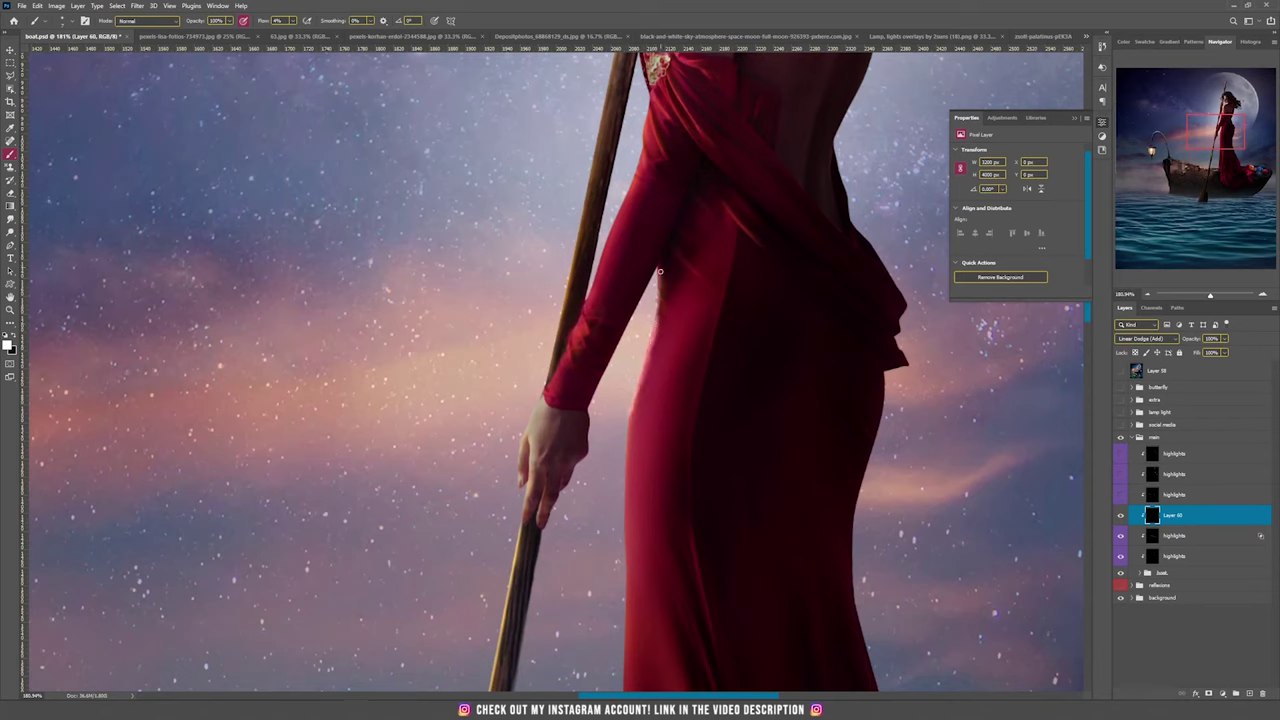
Set the brush flow to 10% and highlight the outer edge of the sleeve and the lower hand
left_click(278, 20)
left_click_drag(293, 21, 298, 36)
left_click_drag(565, 281, 551, 367)
left_click_drag(529, 422, 518, 486)
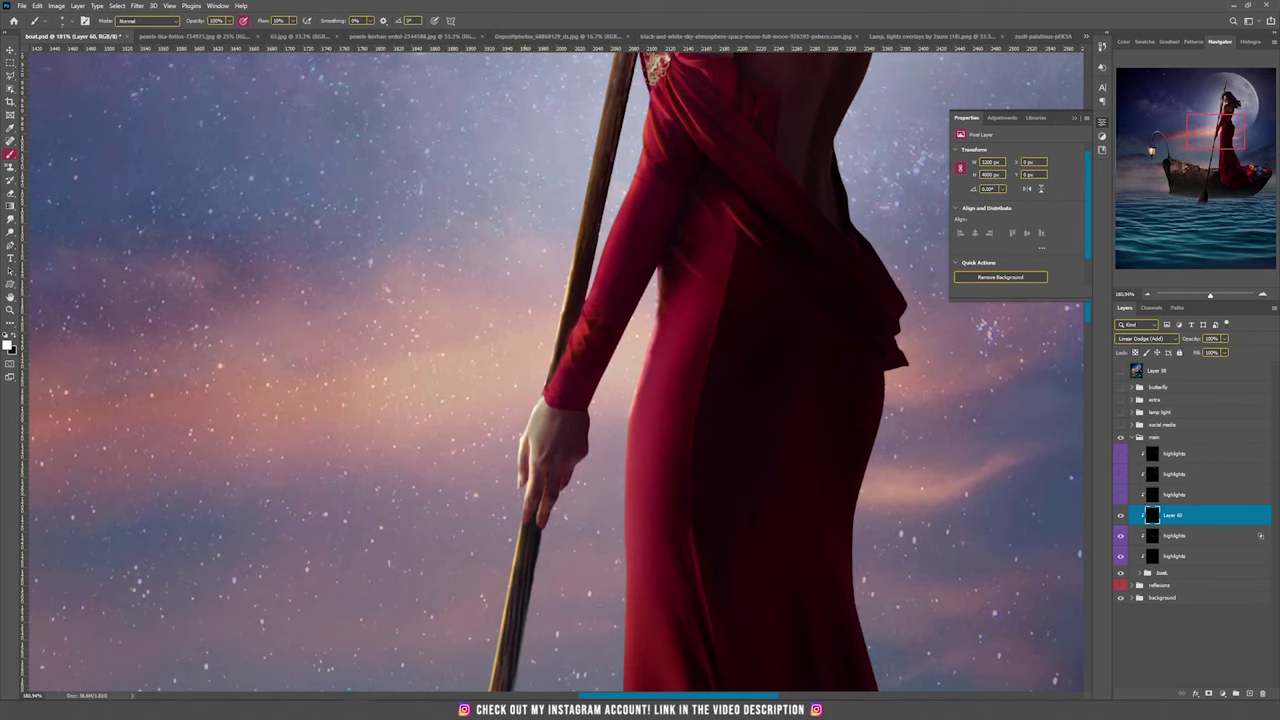
Highlight the left edge of the pole from the lower hand past the rope binding to the boat
left_click_drag(527, 520, 553, 177)
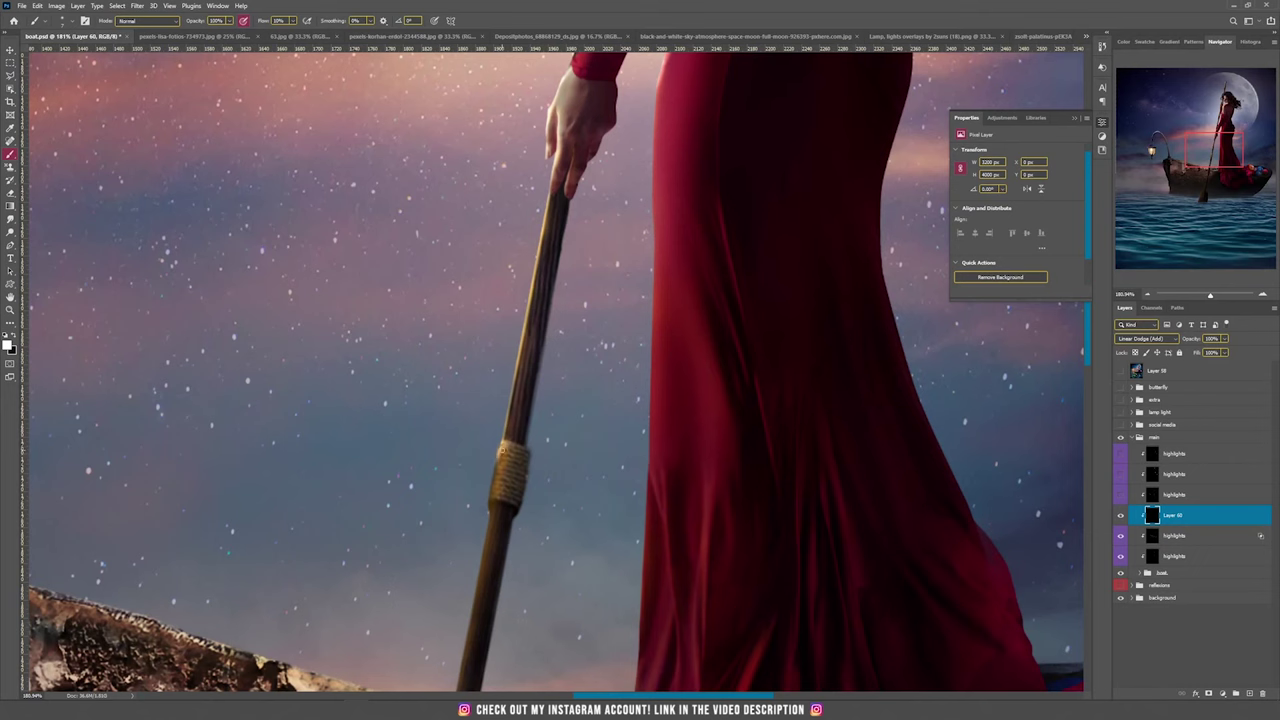
left_click_drag(508, 513, 596, 258)
left_click(530, 507, "shift")
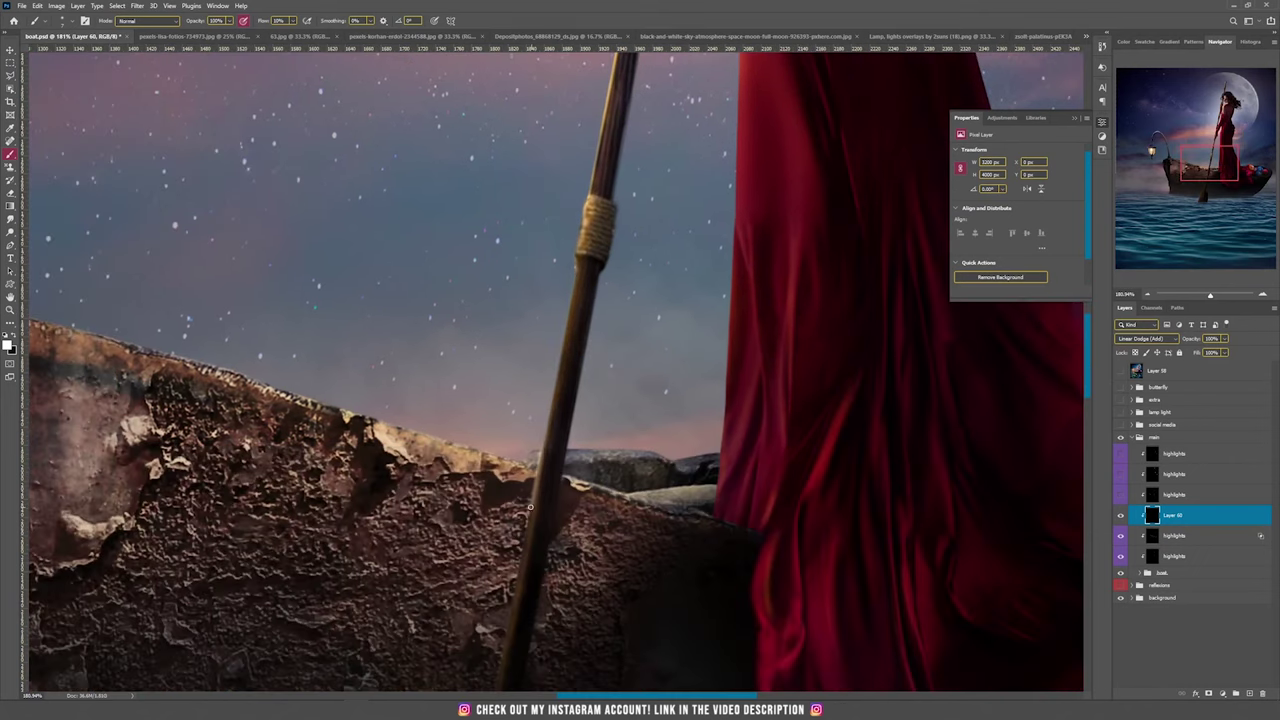
Remove the white-painted layer from the stack and make the third highlights layer visible
scroll(549, 486, "down", 6)
key("v")
key("ctrl+e")
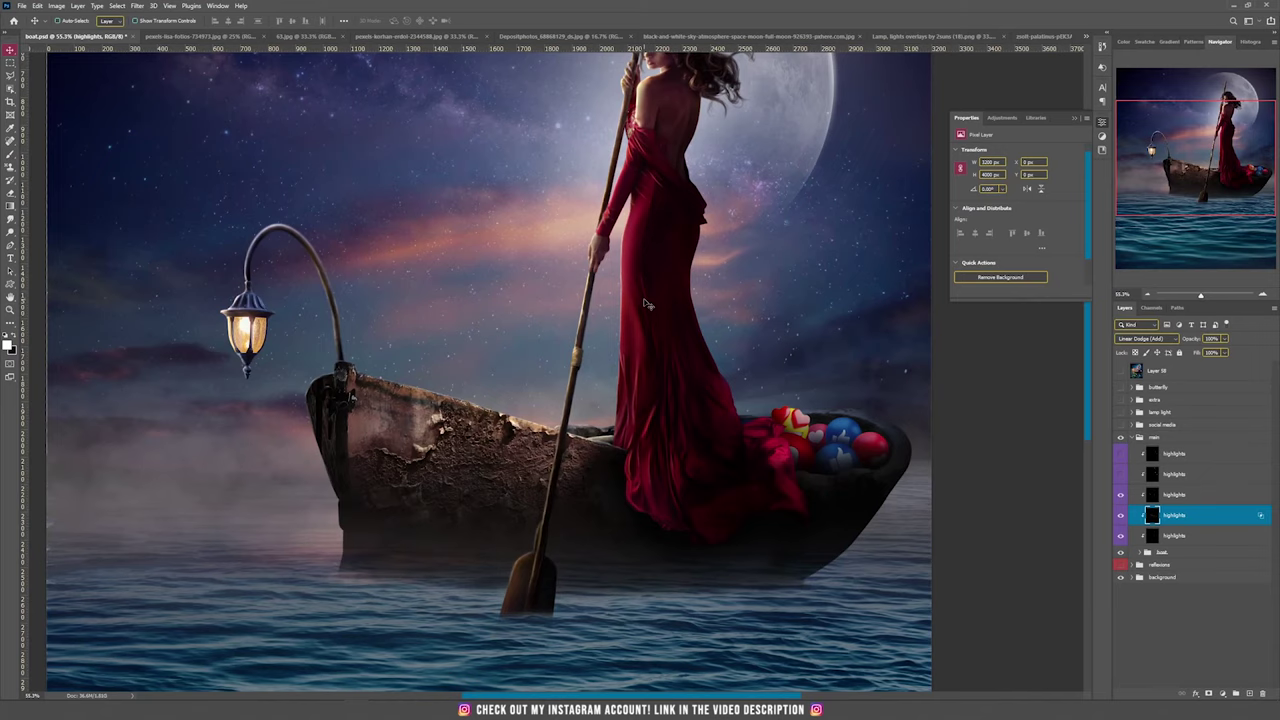
scroll(640, 305, "up", 3)
scroll(648, 299, "up", 4)
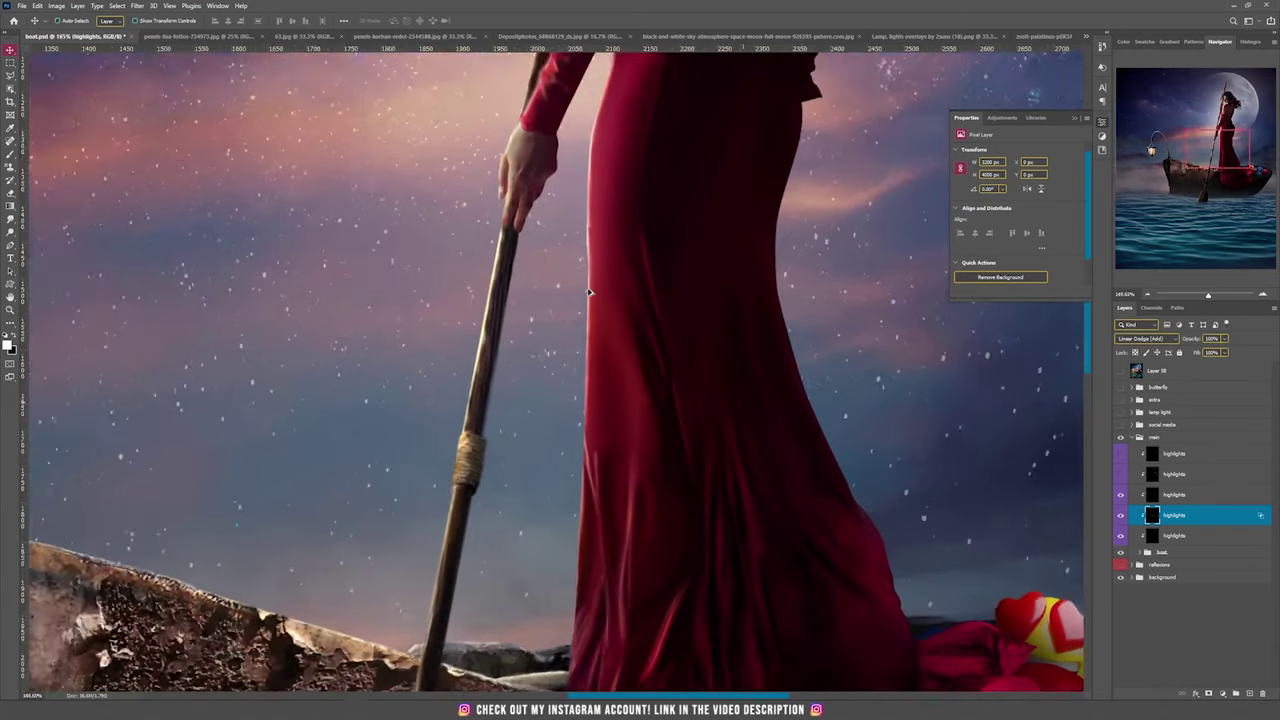
Show the second highlights layer from the top of the main group and select it
scroll(544, 524, "down", 5)
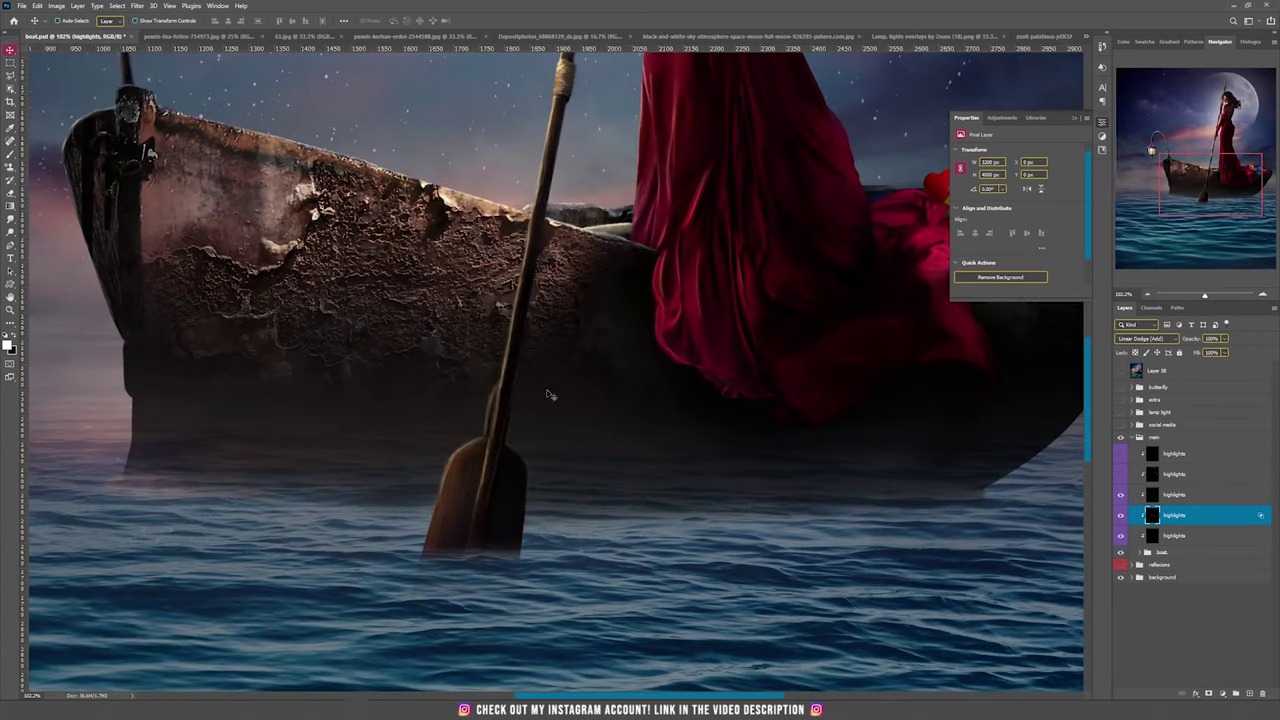
scroll(480, 474, "up", 3)
scroll(478, 474, "down", 5)
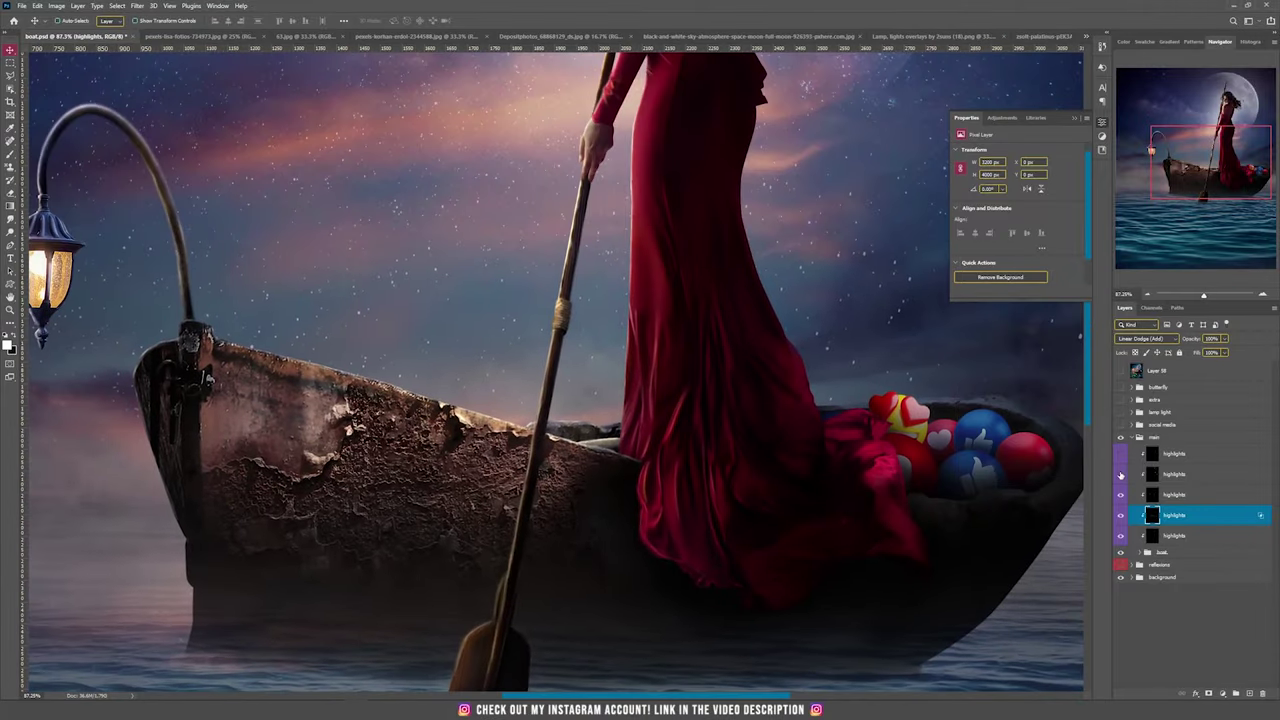
scroll(694, 421, "down", 3)
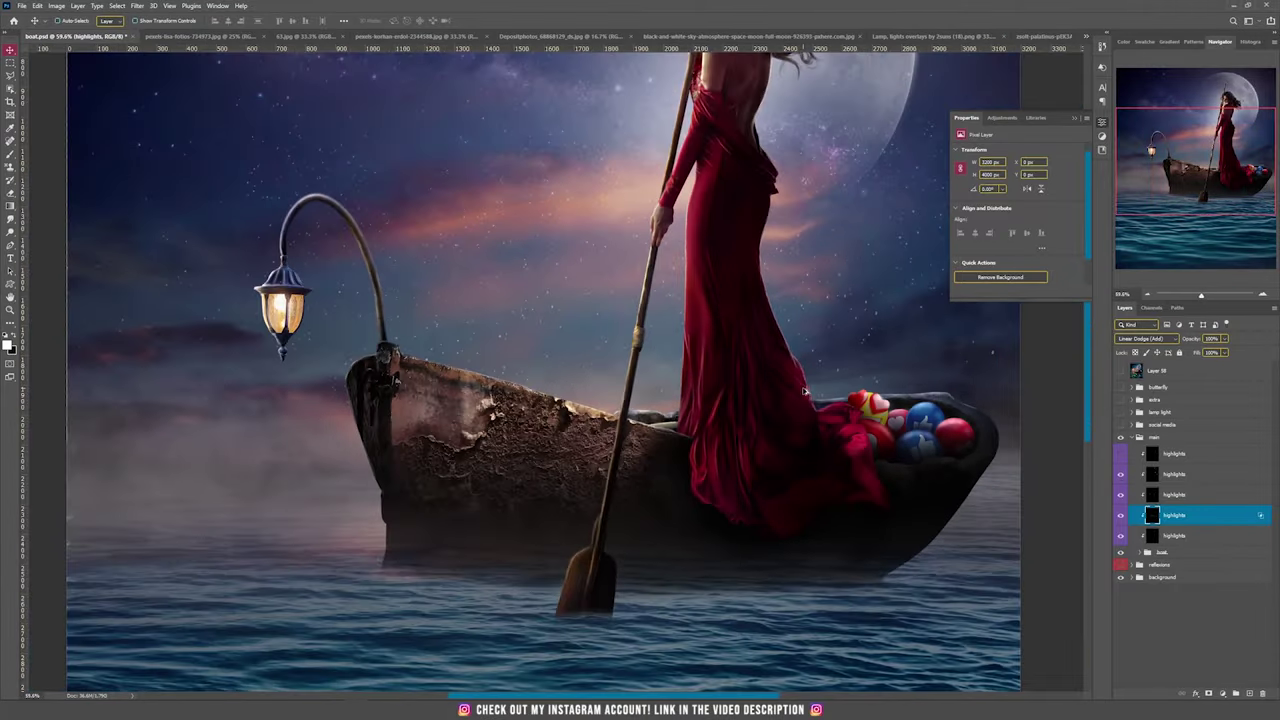
scroll(690, 424, "up", 2)
scroll(624, 336, "up", 2)
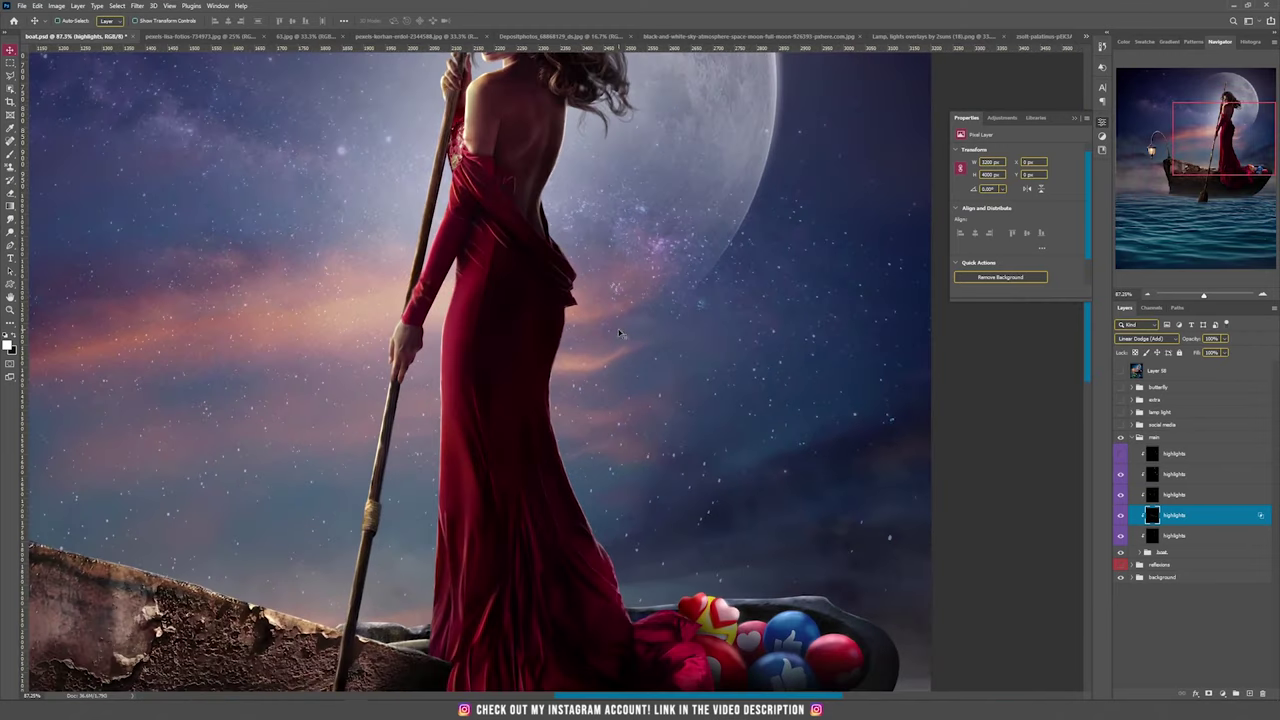
left_click(1166, 475)
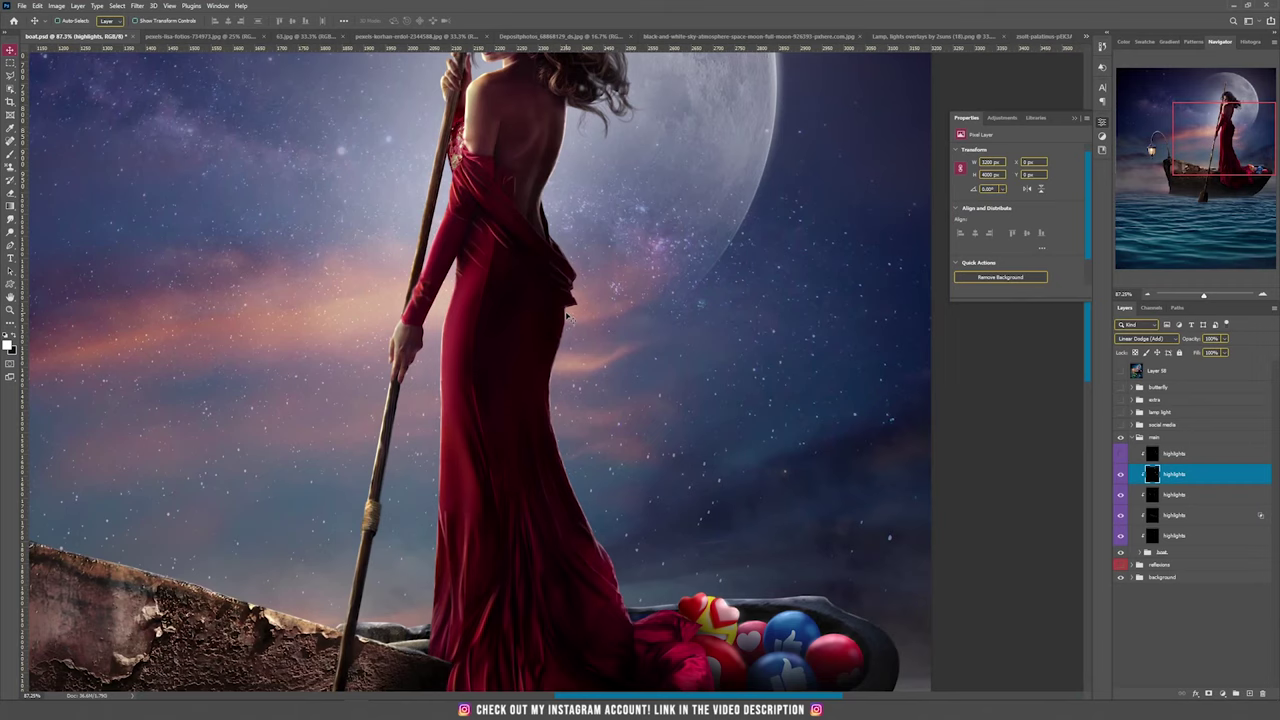
Compare the woman's upper body with the selected highlights layer hidden and shown
left_click_drag(583, 302, 623, 435)
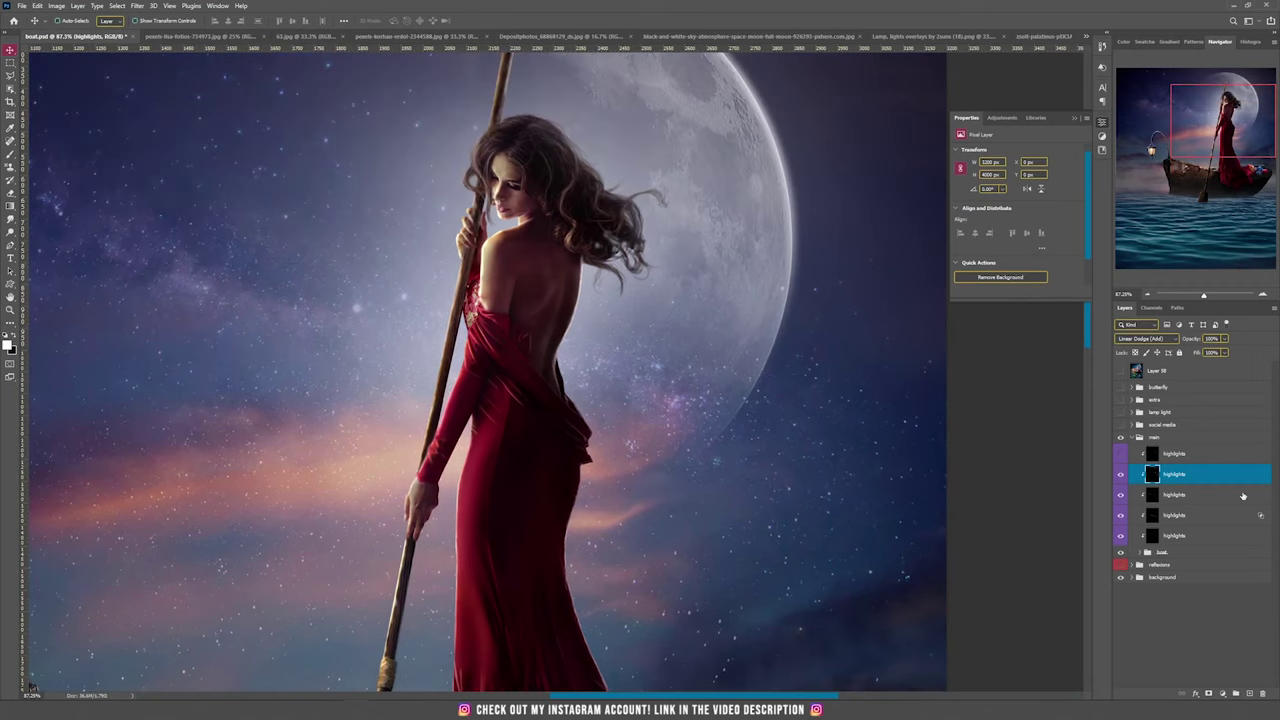
left_click(1121, 476)
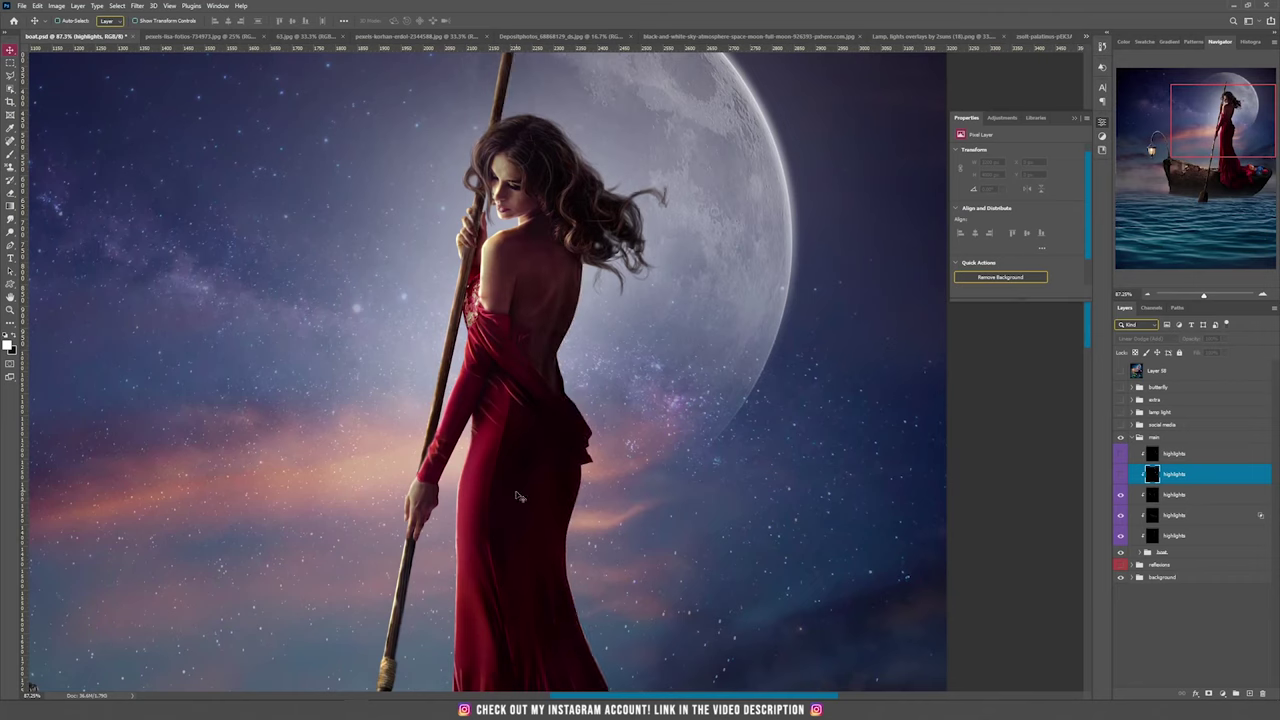
left_click(1120, 476)
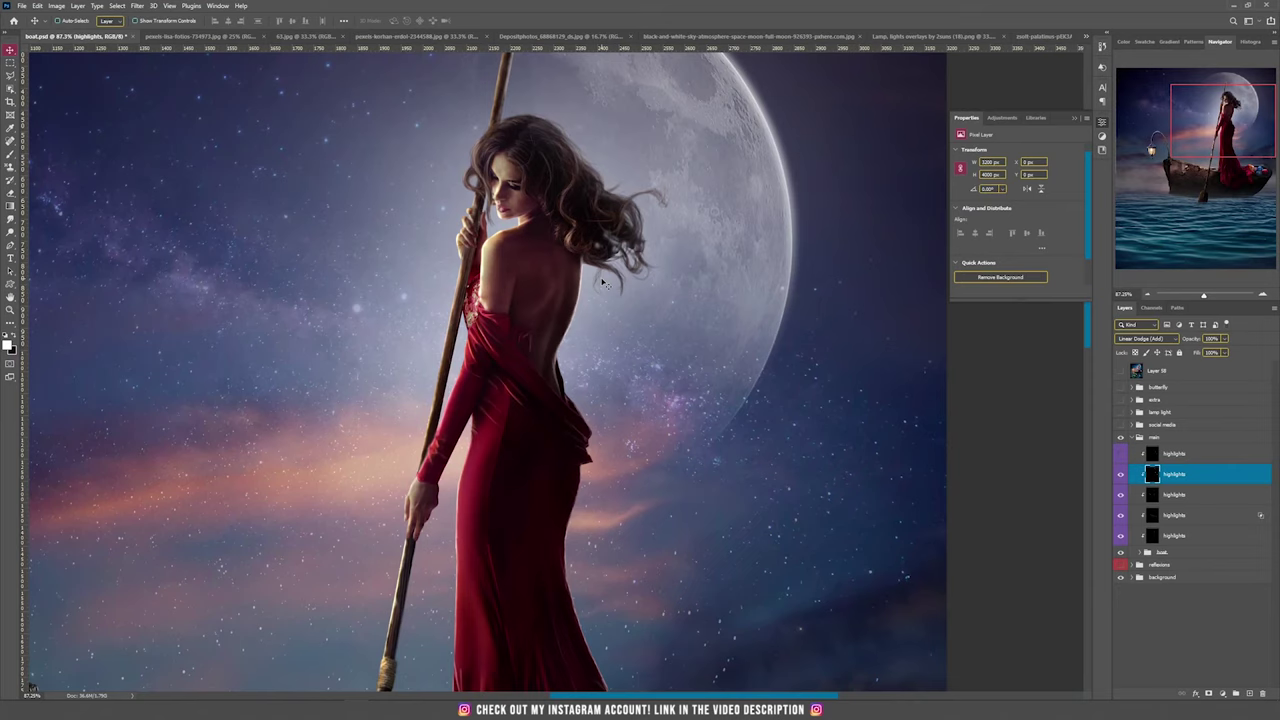
Show and select the top highlights layer, and compare the dress with and without it
left_click(1120, 454)
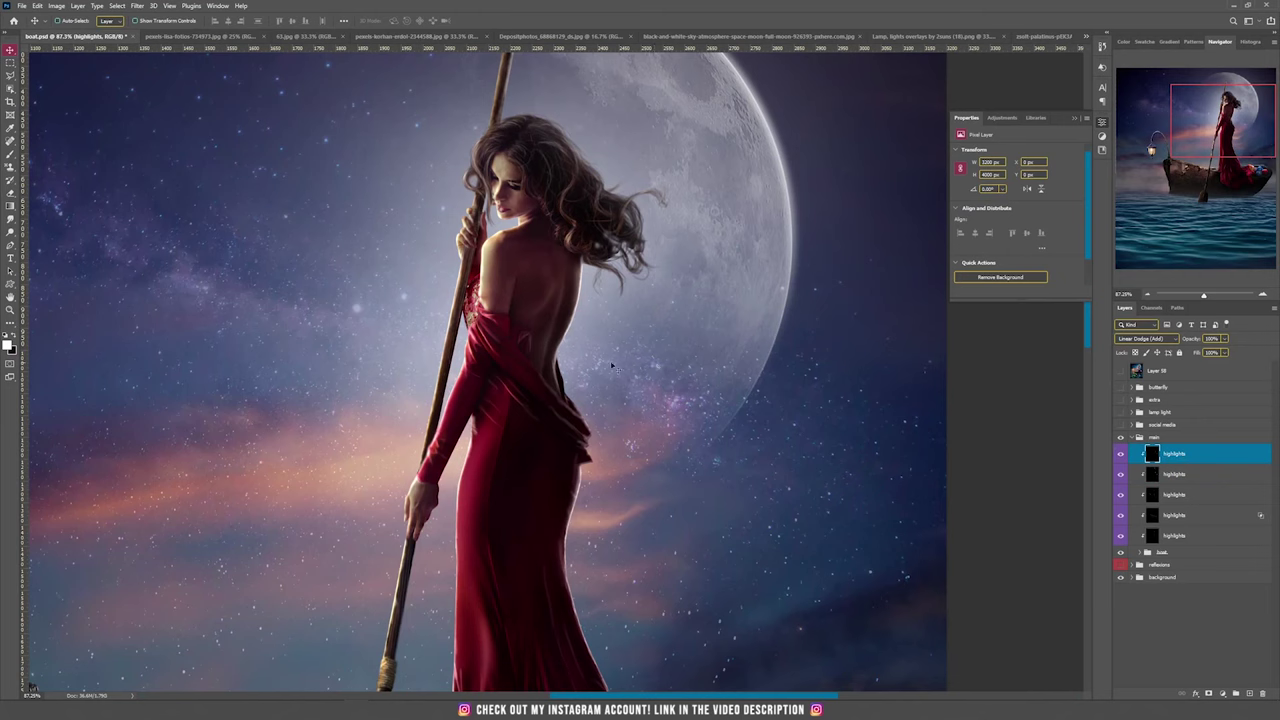
left_click_drag(529, 434, 554, 343)
left_click(1117, 454)
left_click(1117, 455)
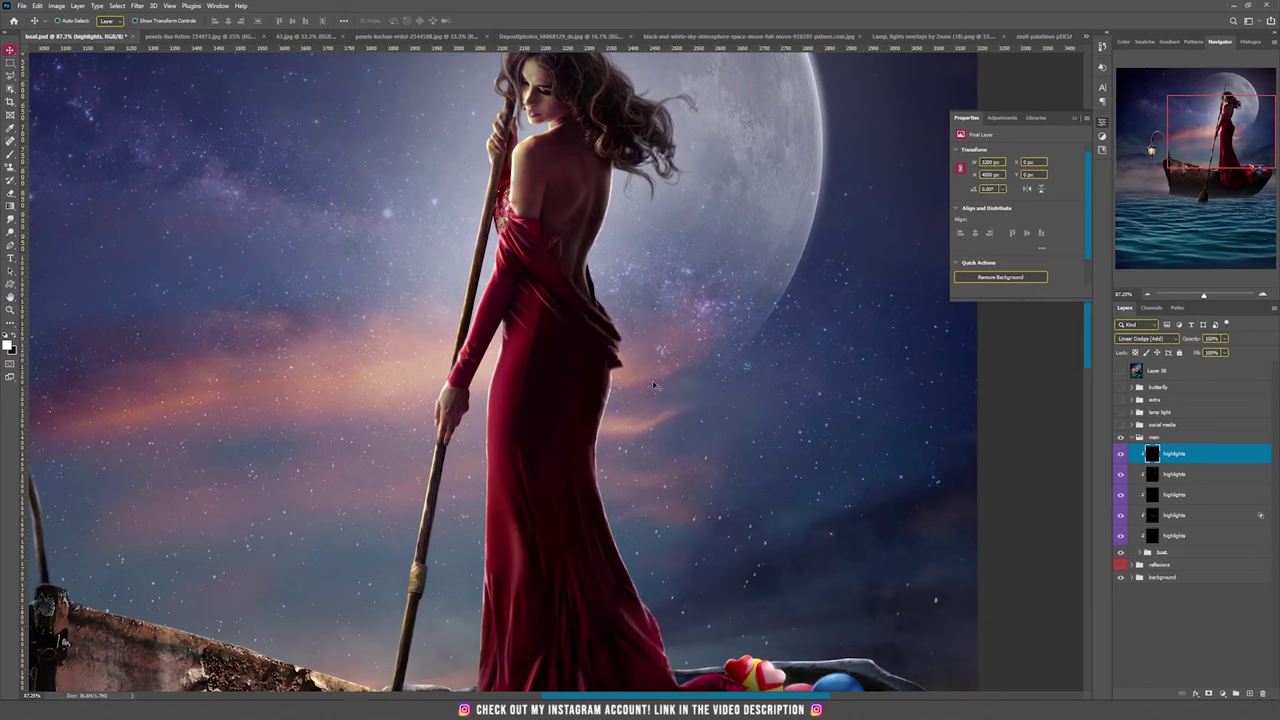
Collapse and select the main group, and undo a small trial shift of the boat
scroll(541, 497, "up", 3)
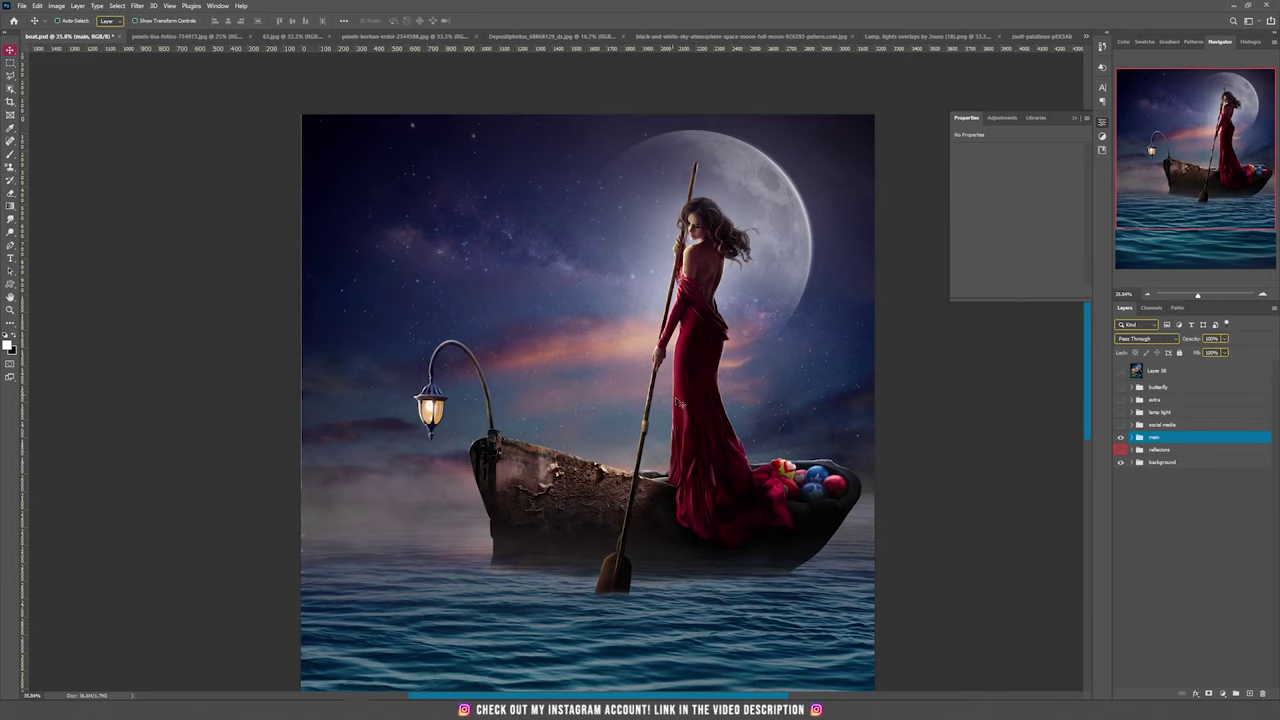
left_click_drag(723, 437, 621, 357)
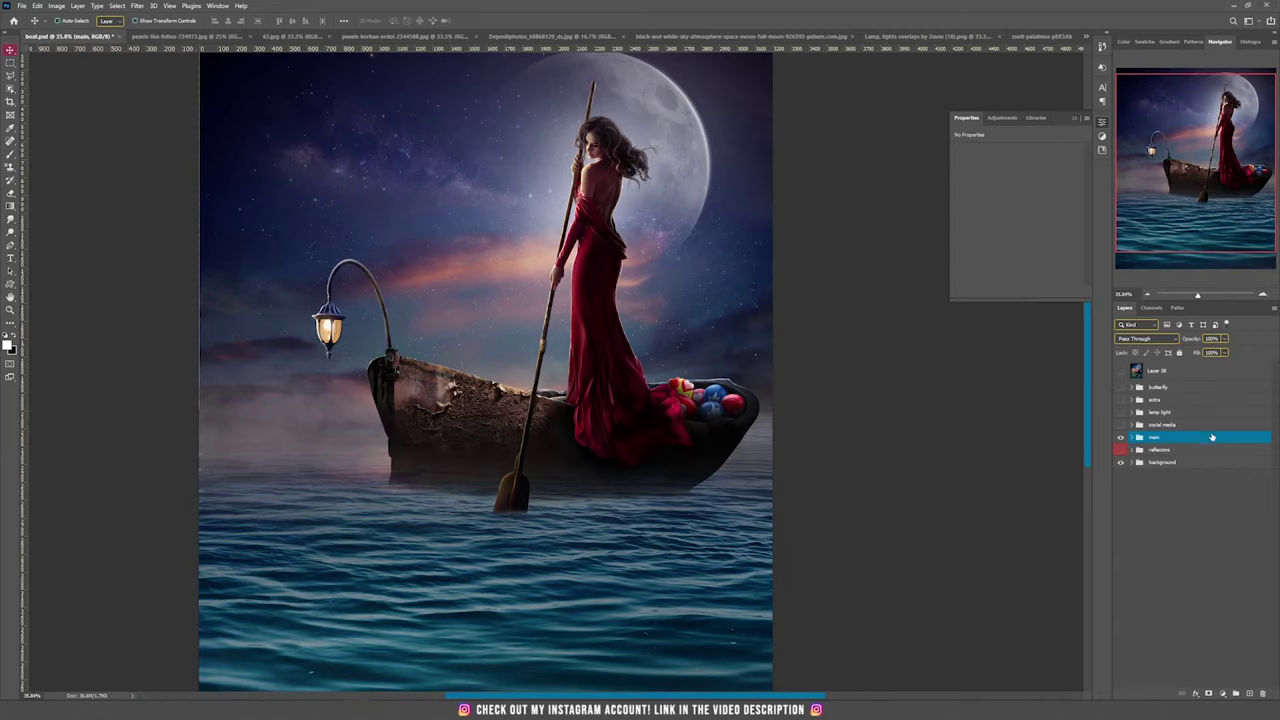
left_click_drag(662, 391, 648, 389)
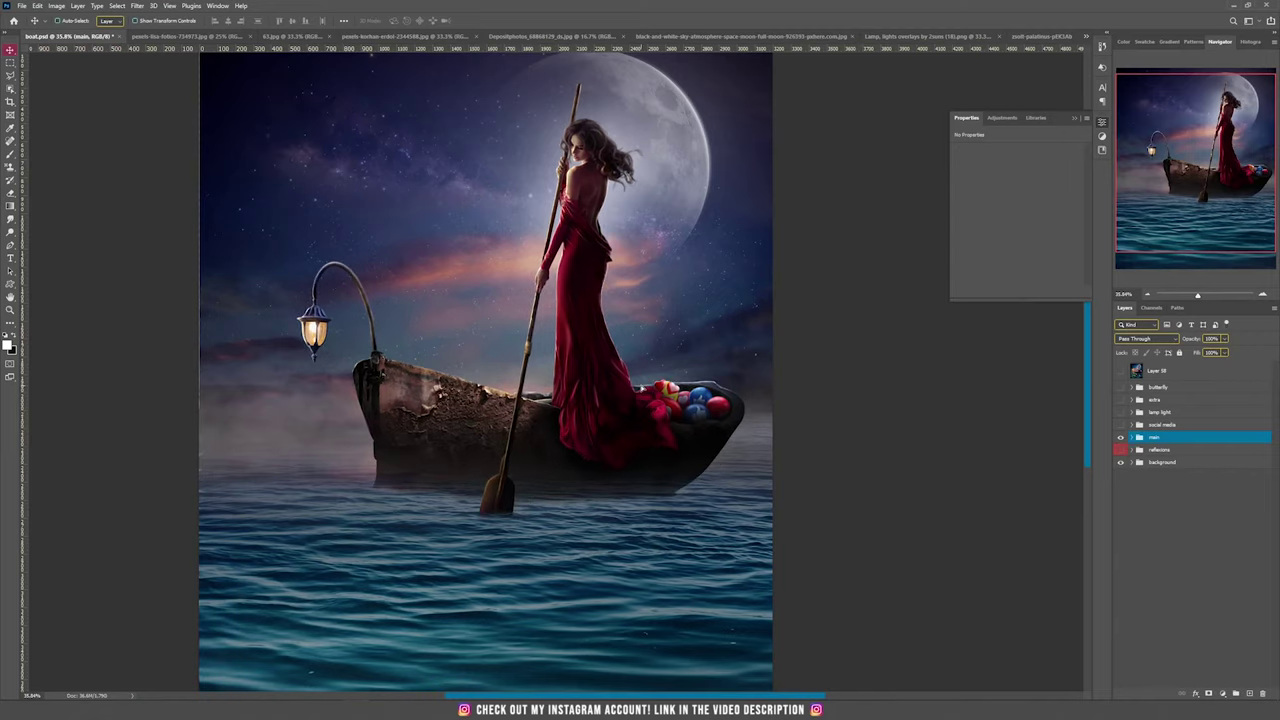
key("ctrl+z")
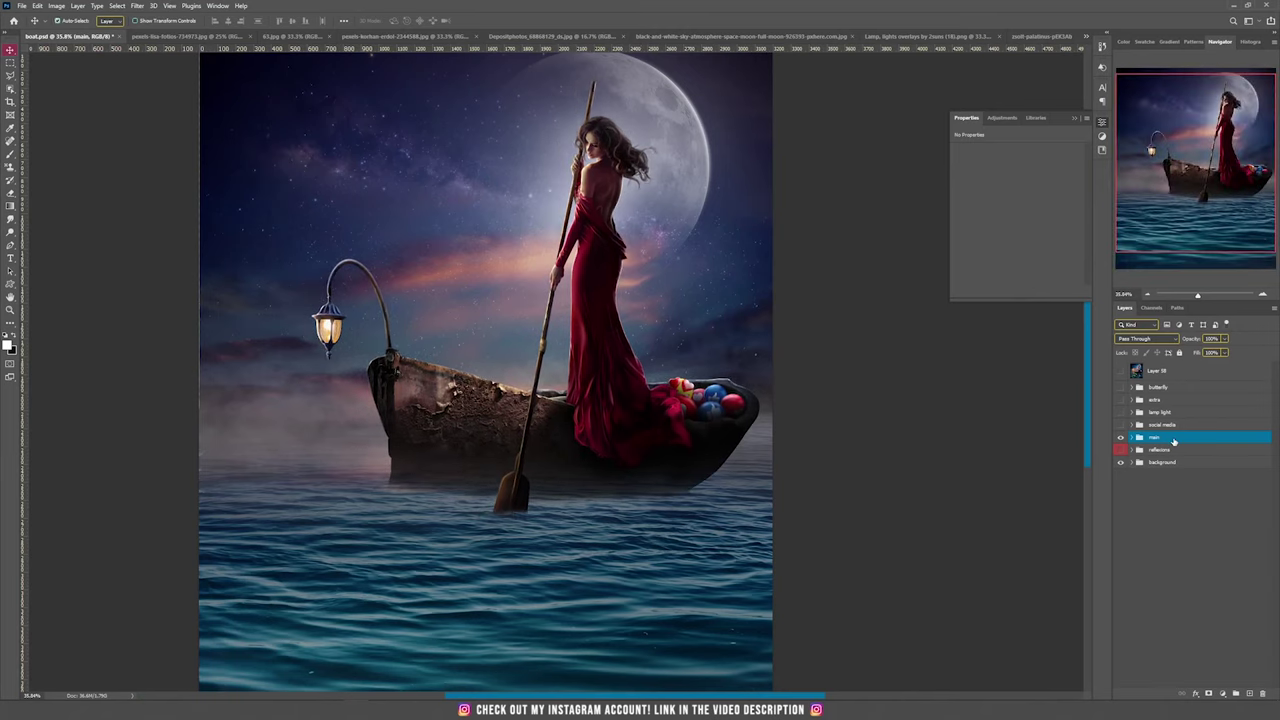
Duplicate the main group and merge the copy into one layer, undoing a trial move of it
key("ctrl+j")
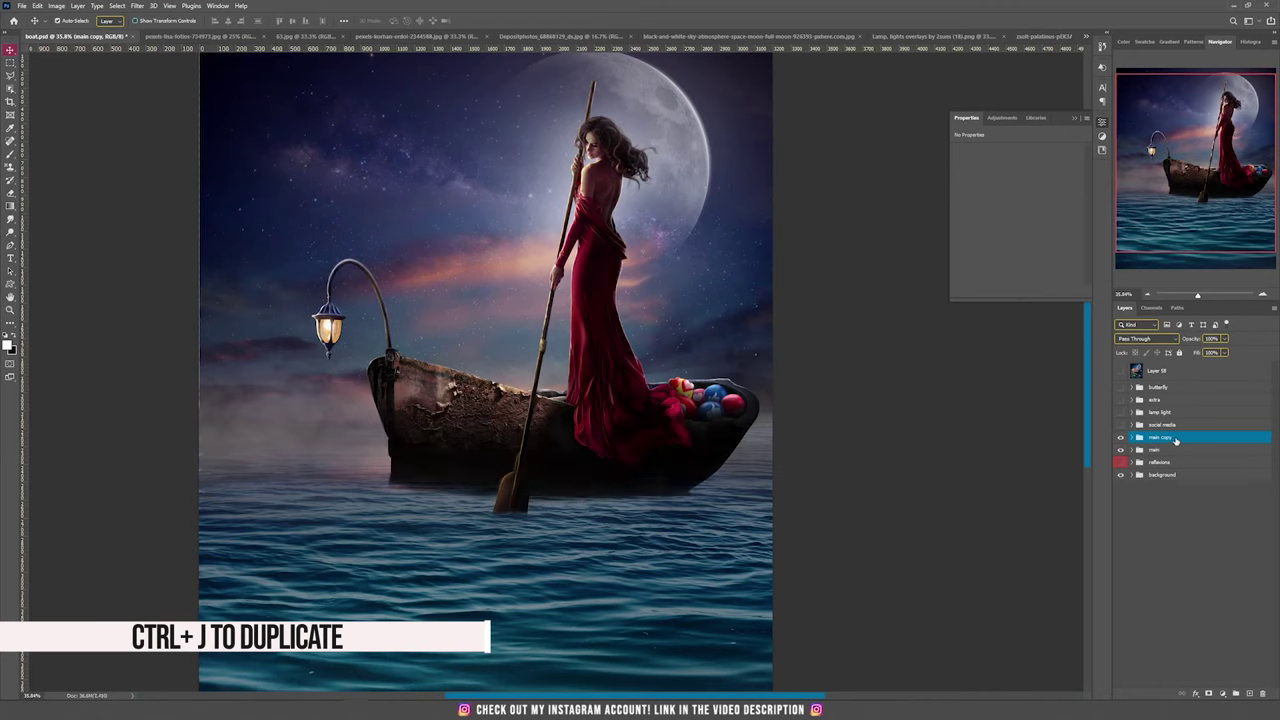
key("ctrl+e")
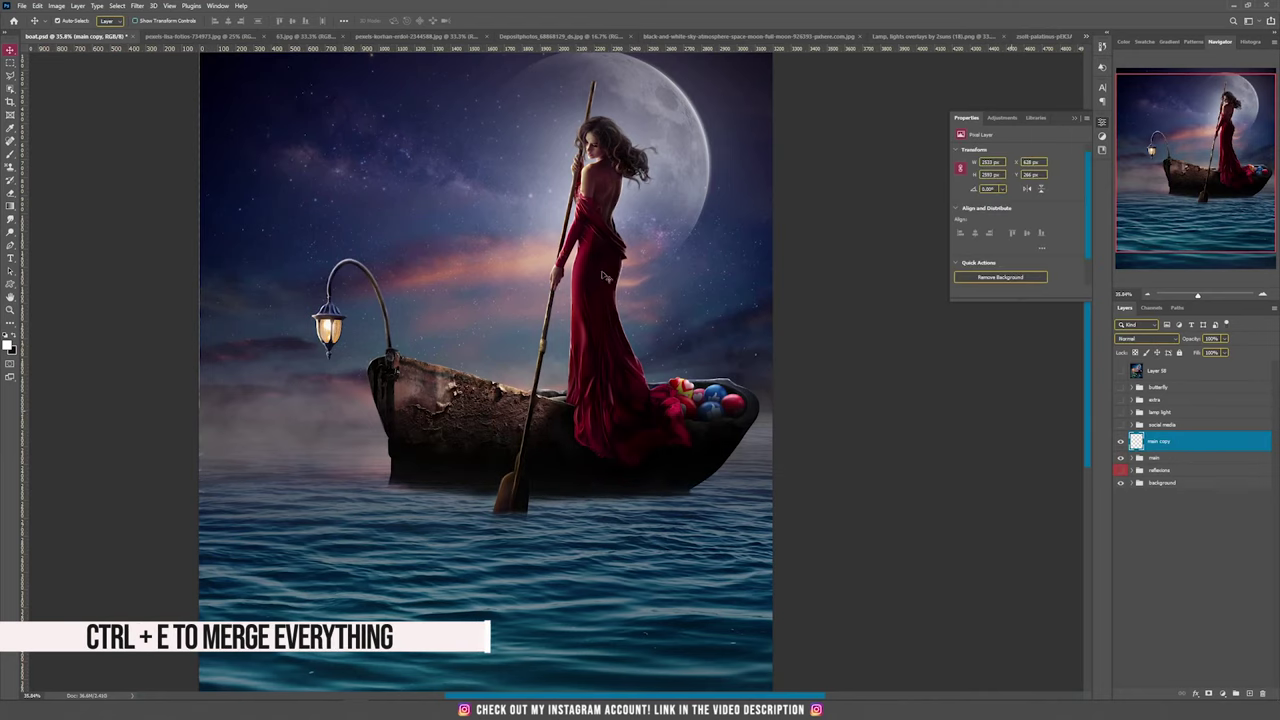
left_click_drag(643, 222, 537, 268)
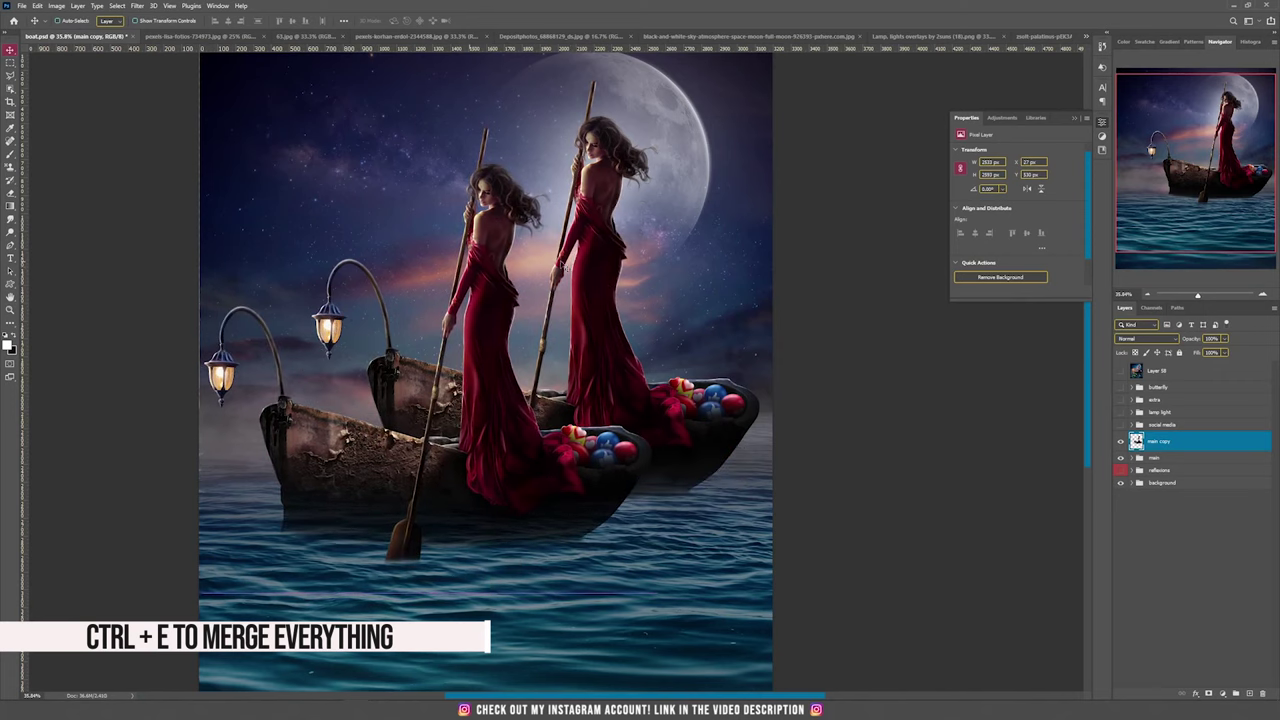
key("ctrl+z")
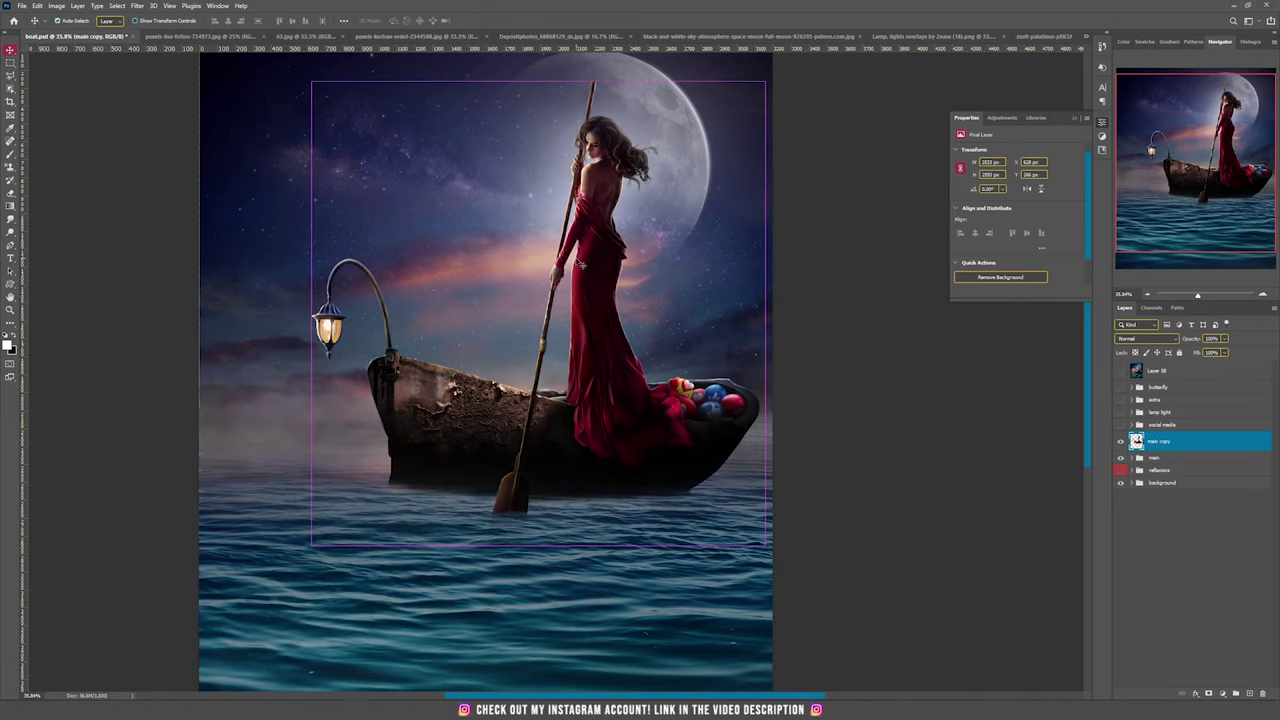
Flip the merged copy vertically and place it beneath the boat as its reflection in the water
key("ctrl+t")
right_click(579, 260)
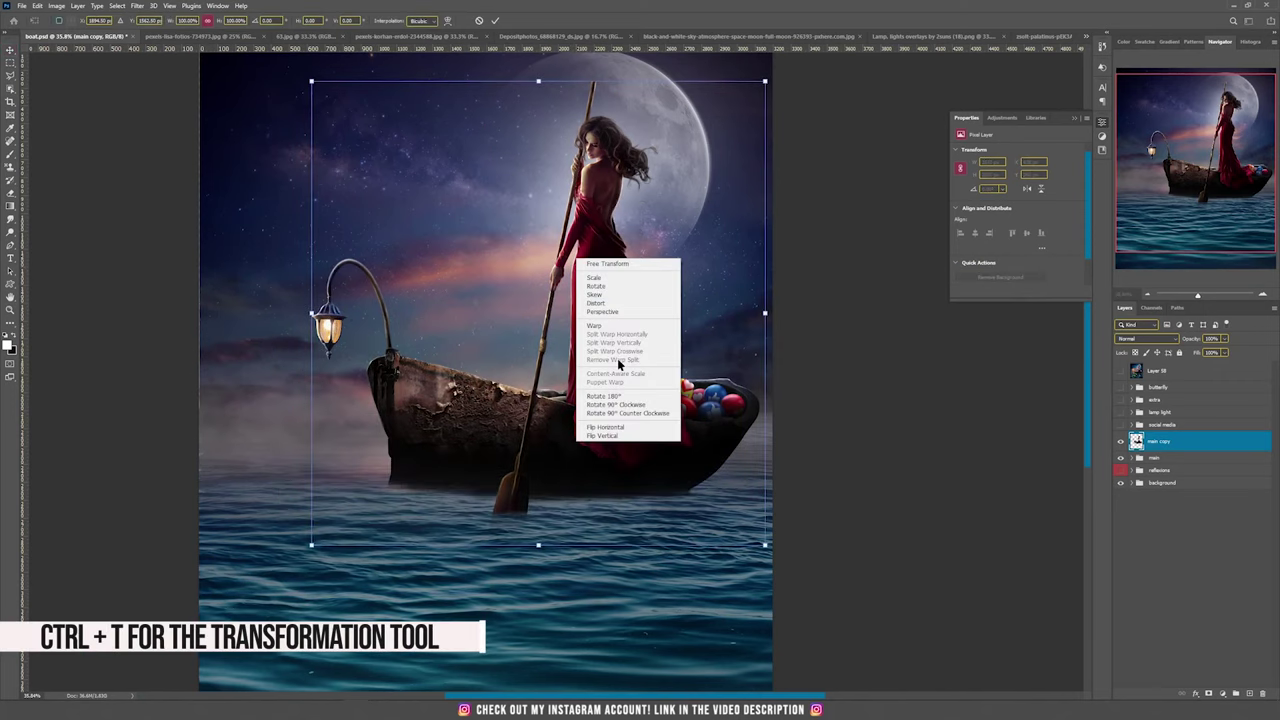
left_click(625, 438)
key("Return")
left_click_drag(639, 161, 644, 321)
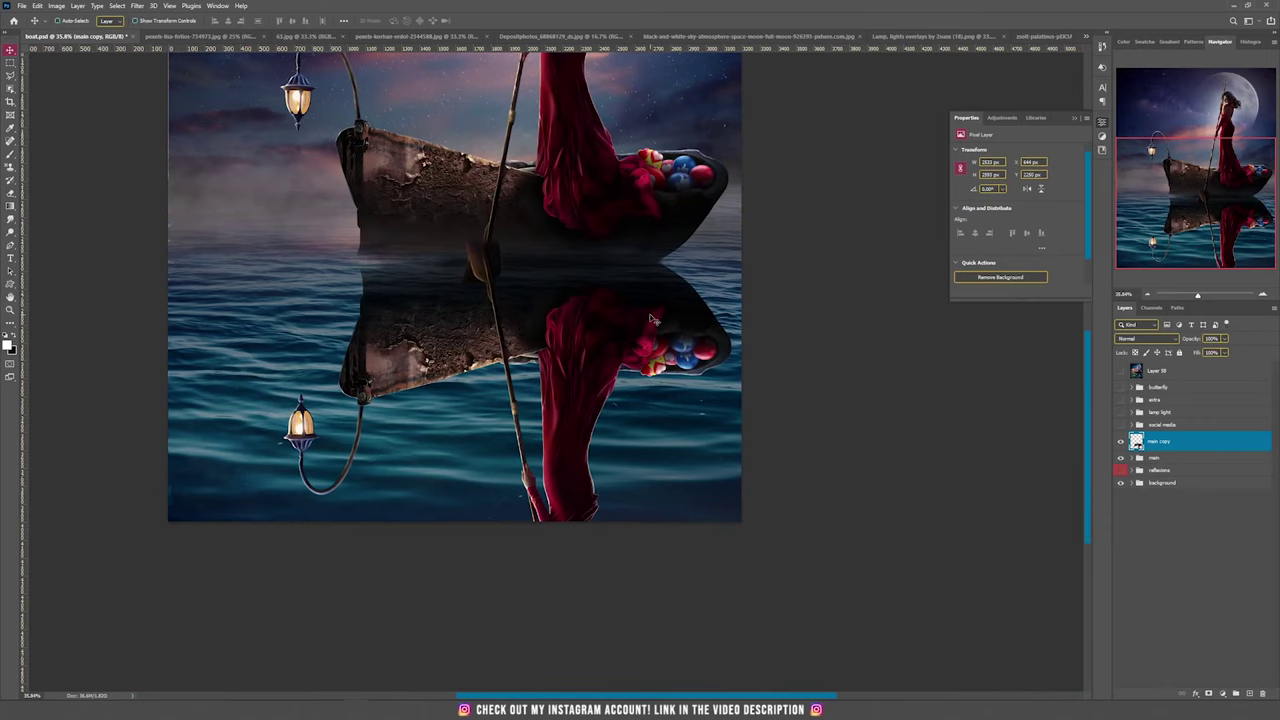
scroll(563, 217, "up", 3)
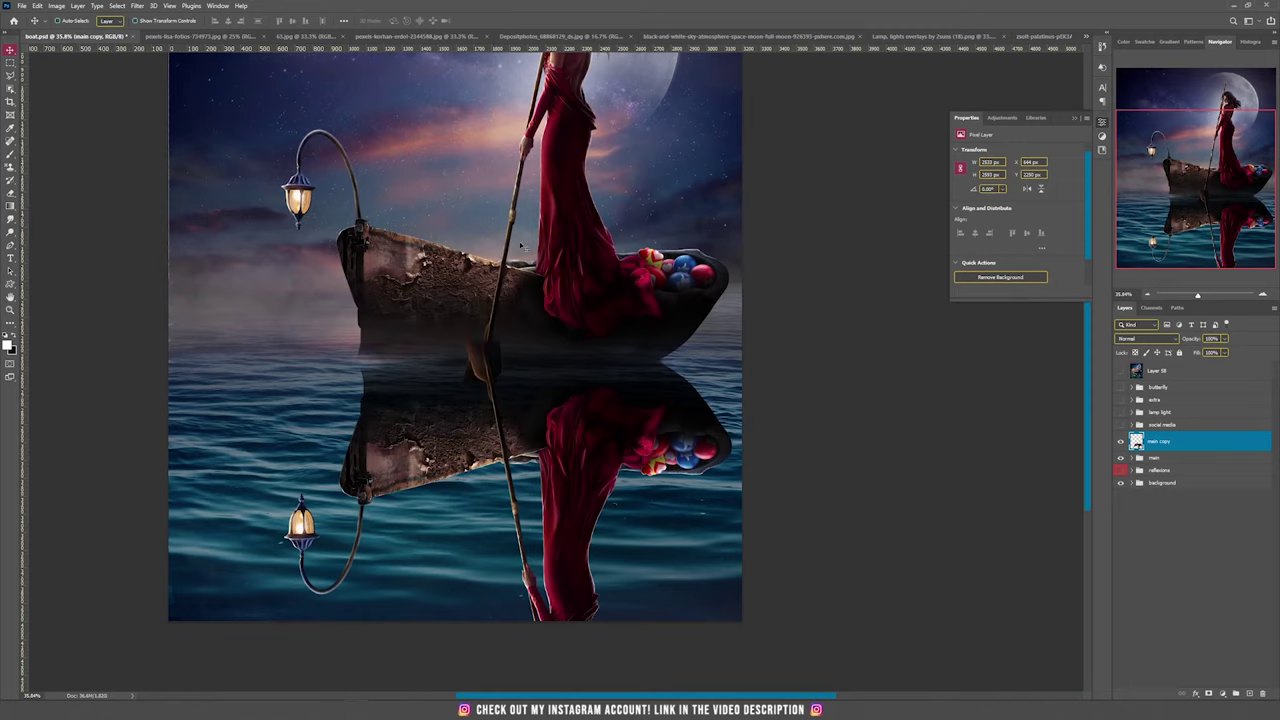
Distort the reflection with the Displace filter, using Stretch To Fit, Repeat Edge Pixels and the displacement file as the map
left_click(137, 6)
mouse_move(160, 156)
left_click(282, 153)
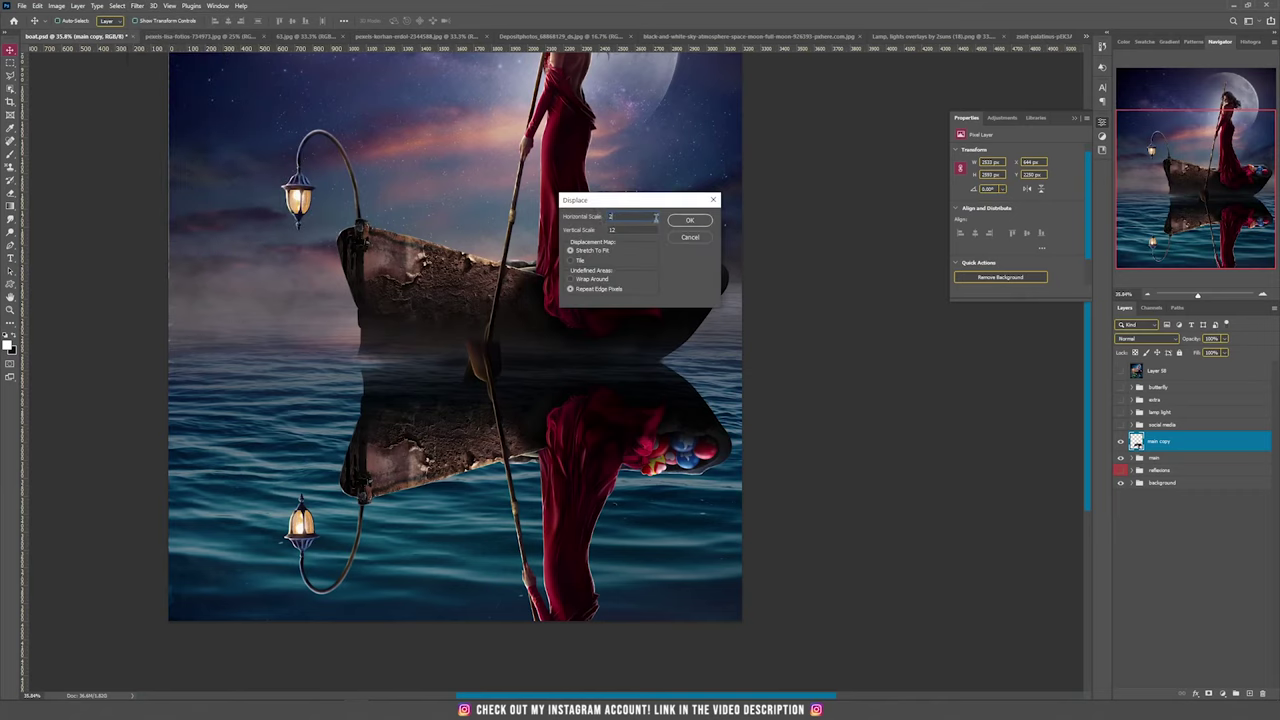
left_click(702, 222)
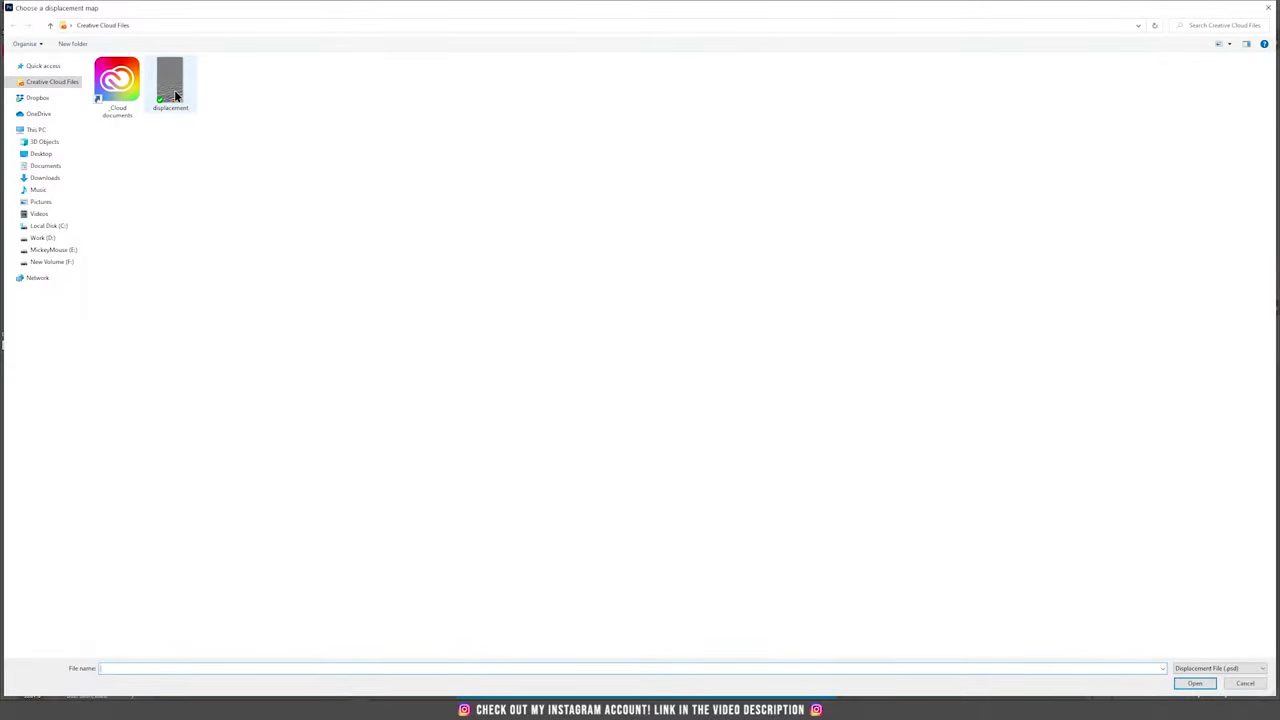
left_click(176, 96)
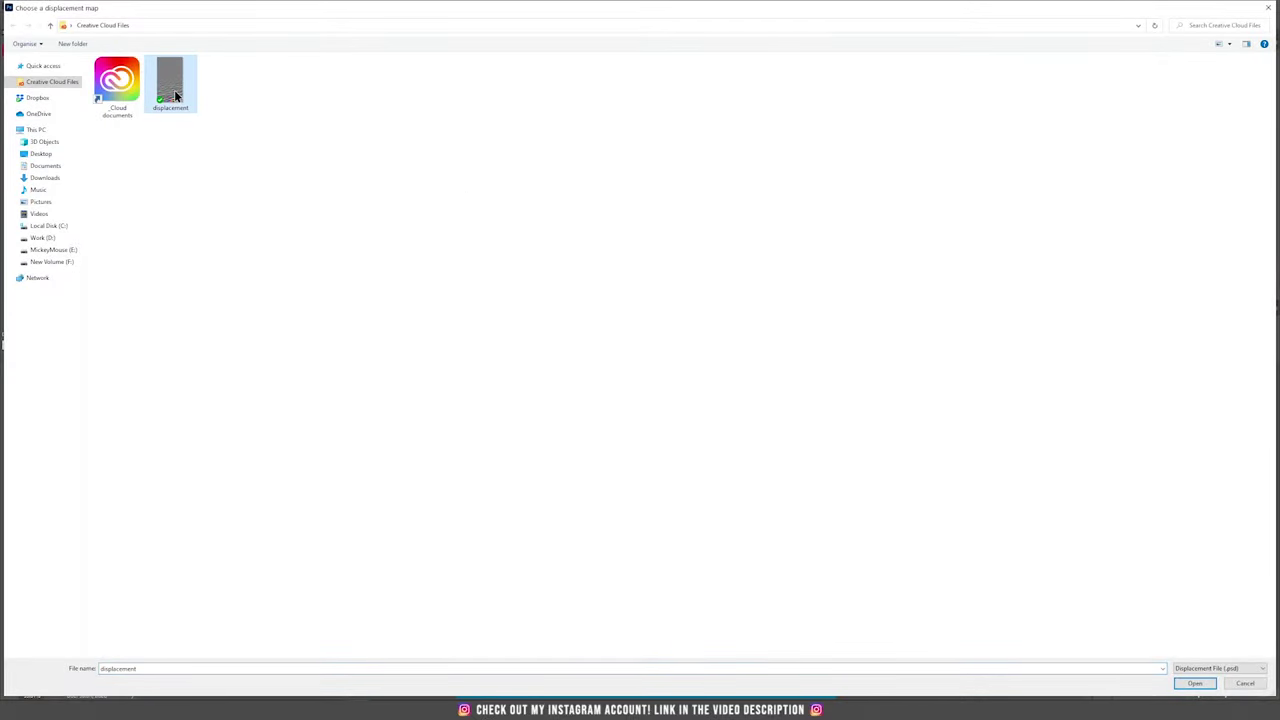
double_click(176, 96)
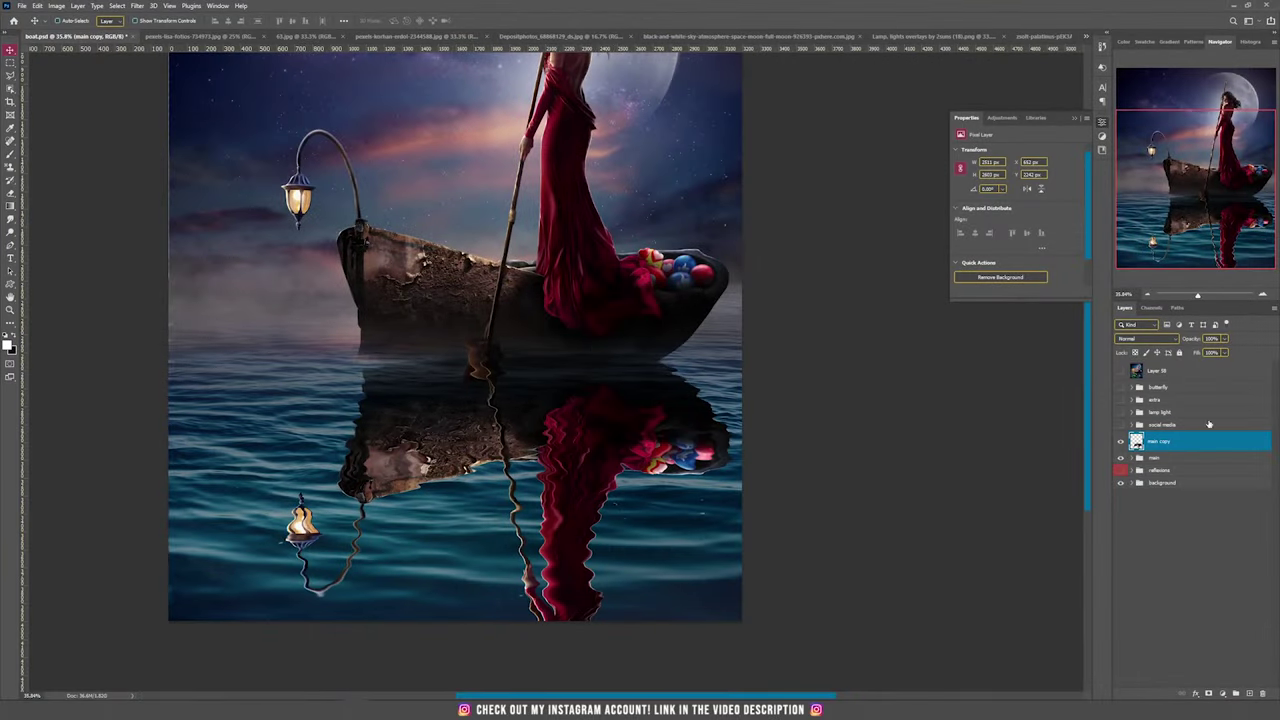
Set the reflection layer's blend mode to Soft Light and place it below the main group
left_click(1146, 340)
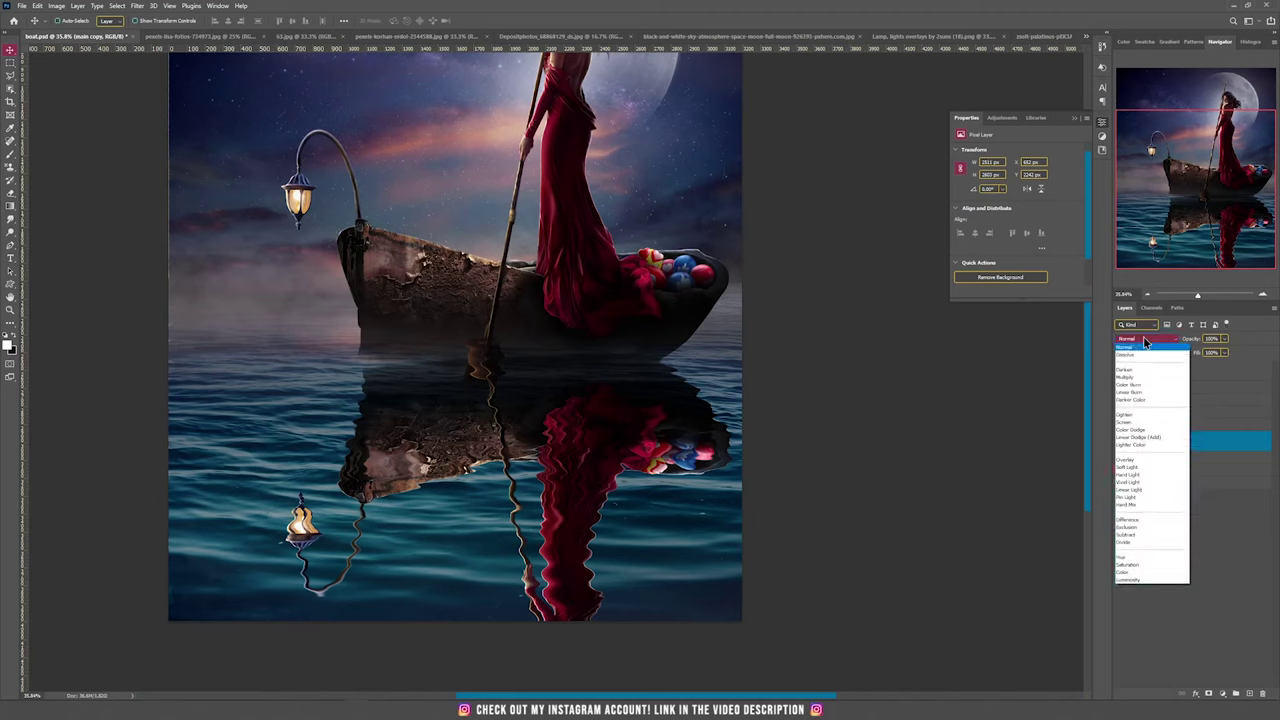
left_click(1128, 467)
left_click_drag(1174, 452, 1180, 465)
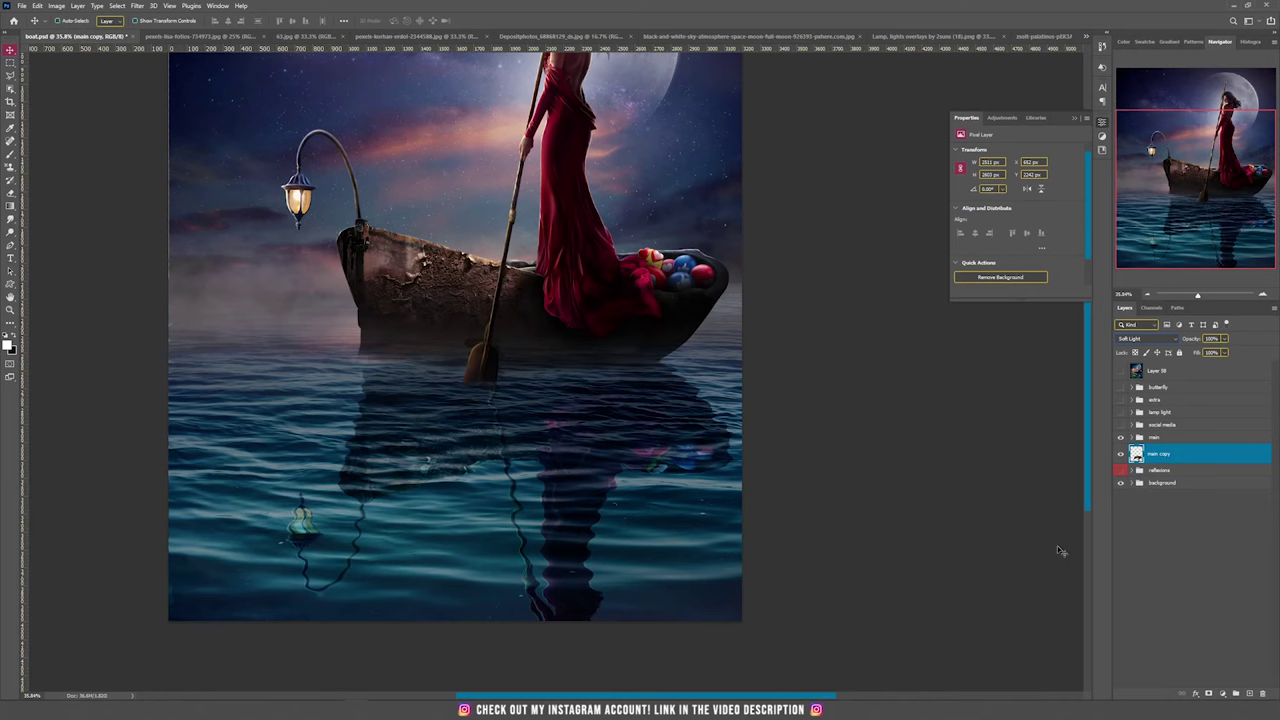
Add a layer mask to the reflection and fade out its lower part with a large black brush
left_click(1208, 693)
key("b")
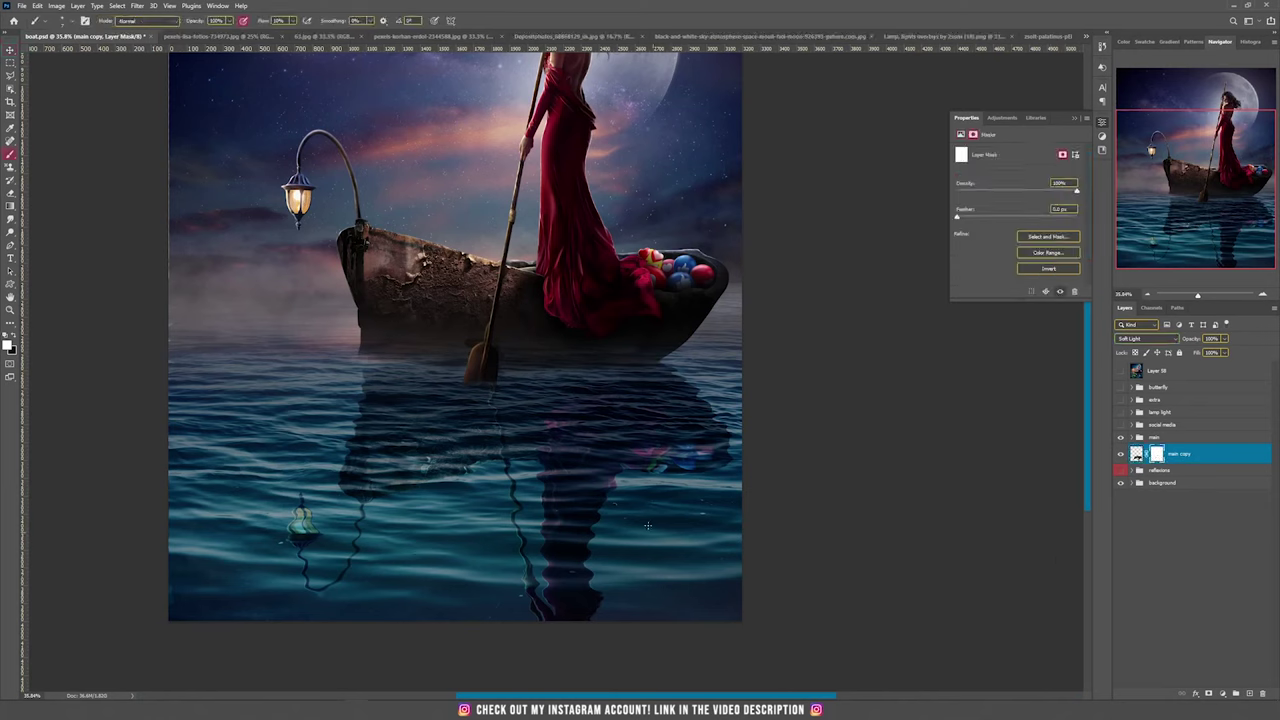
key("]")
key("]")
key("]")
key("]")
key("]")
key("]")
key("]")
key("]")
key("]")
key("]")
key("]")
key("]")
key("]")
key("]")
key("]")
key("]")
key("]")
key("]")
key("]")
key("]")
key("x")
mouse_move(614, 500)
left_mouse_down()
mouse_move(722, 582)
mouse_move(716, 597)
mouse_move(765, 576)
left_mouse_up()
key("v")
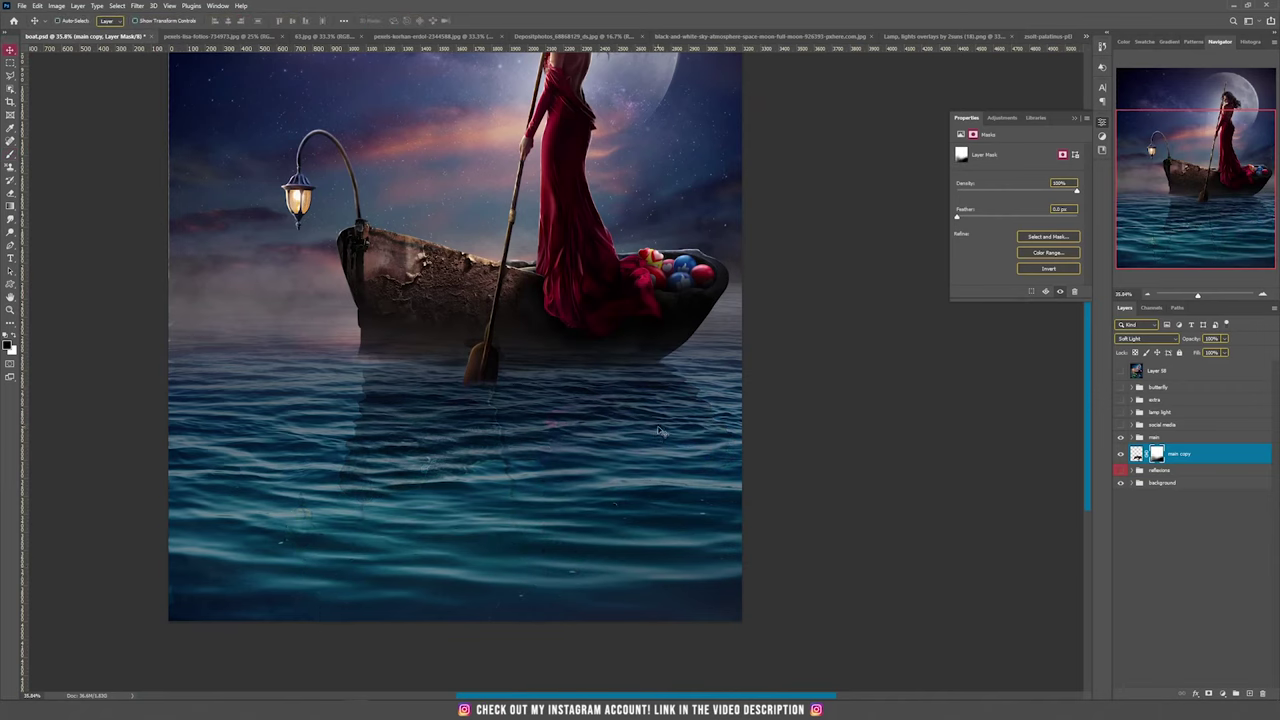
Delete the main copy reflection layer with its mask and show the reflexions group instead
key("Delete")
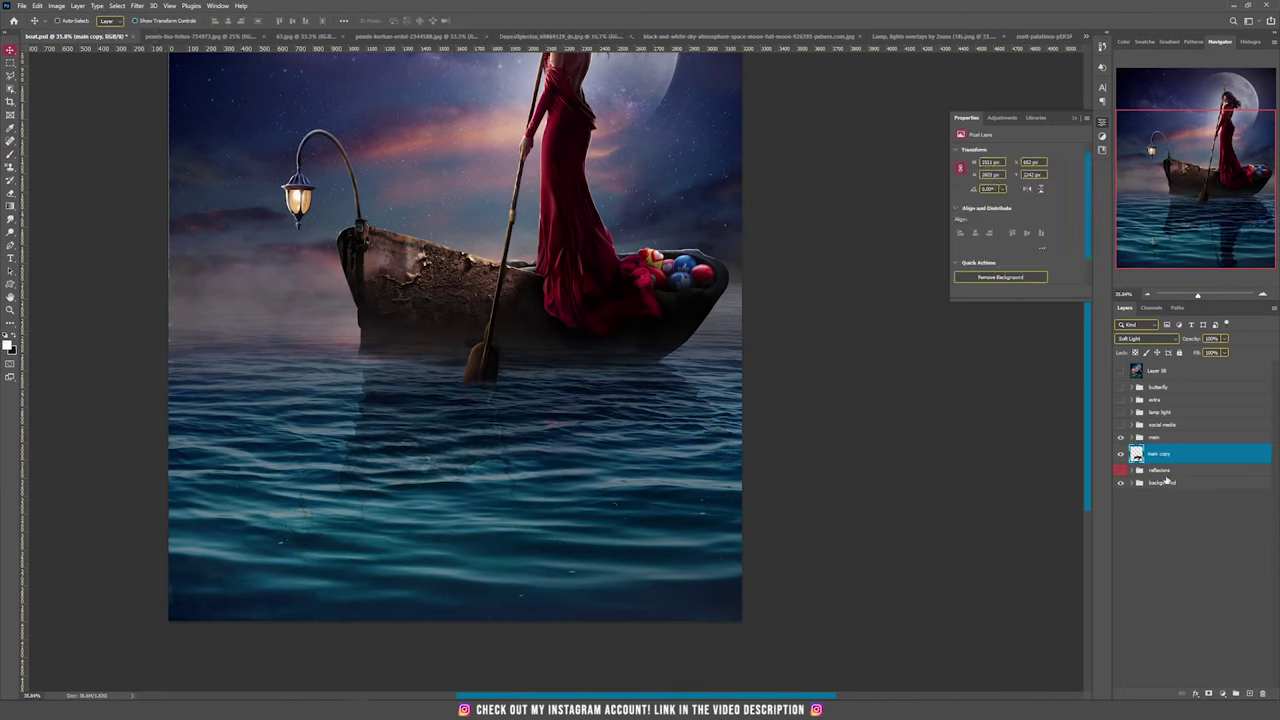
left_click_drag(1137, 455, 1140, 469)
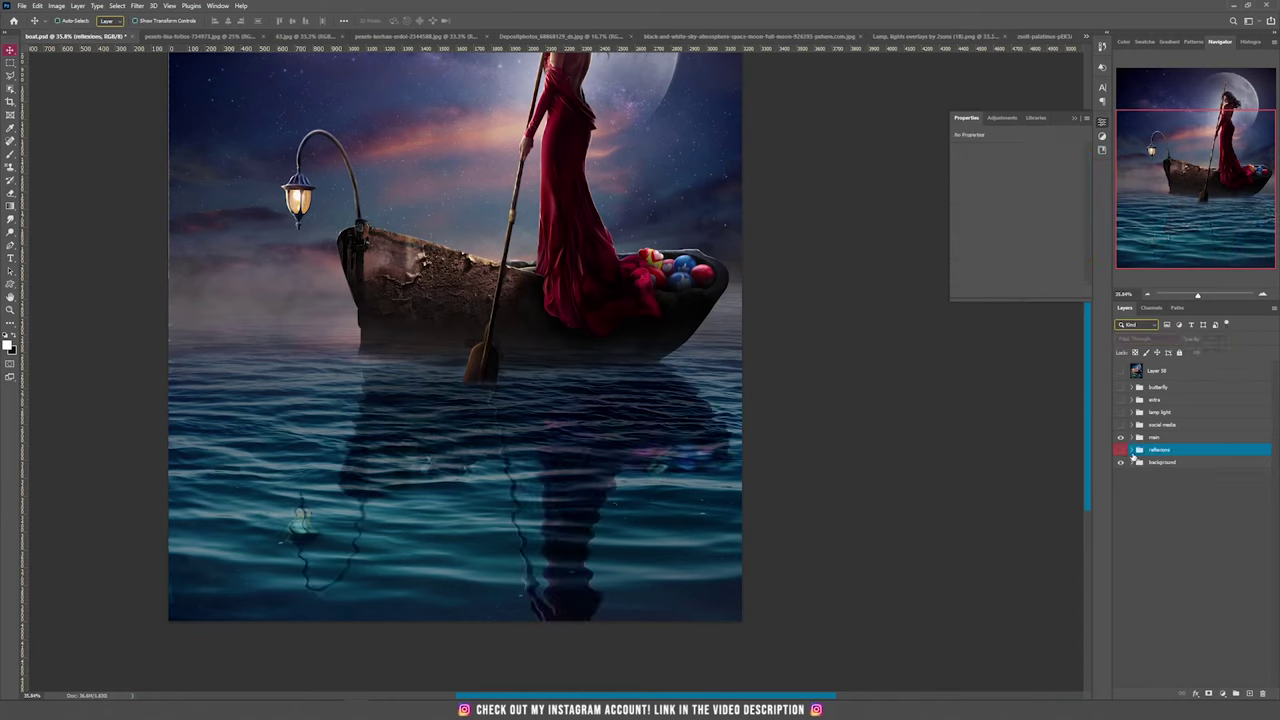
left_click(1121, 451)
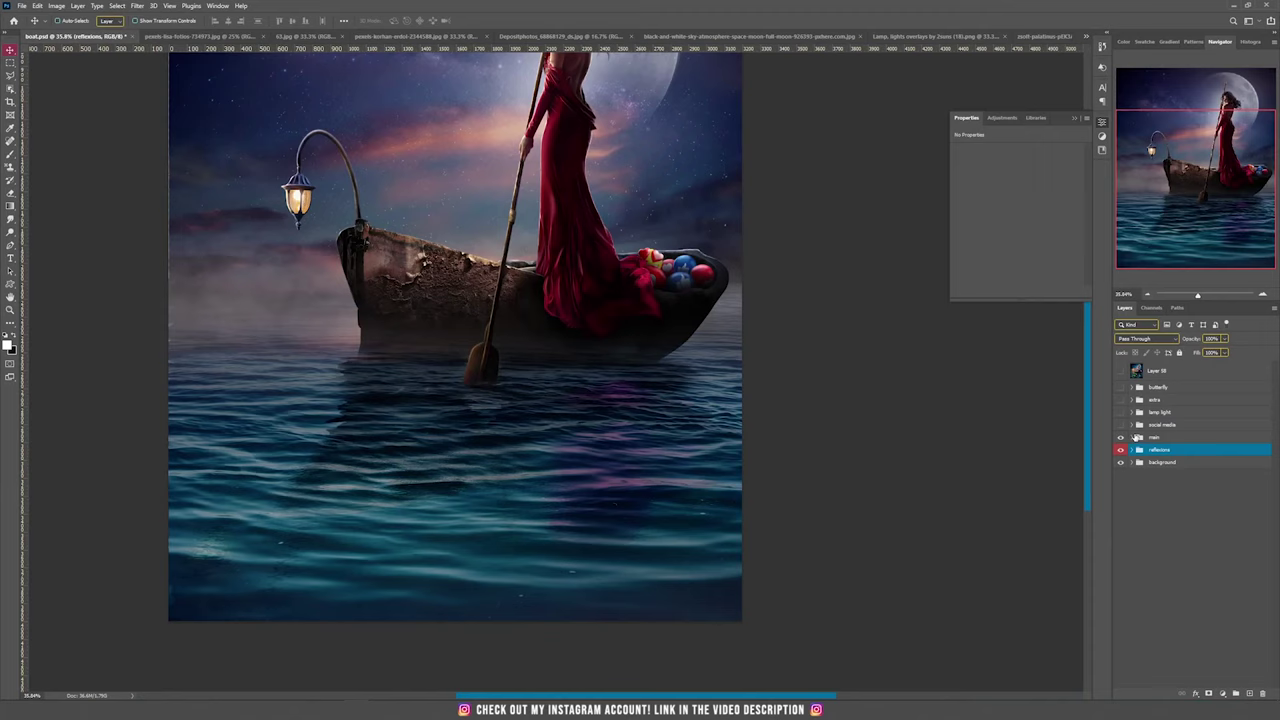
Show and expand the social media group, hiding its inner shadow, colour balance, highlights, brightness/contrast and levels layers
left_click(1135, 425)
left_click_drag(1120, 523, 1120, 442)
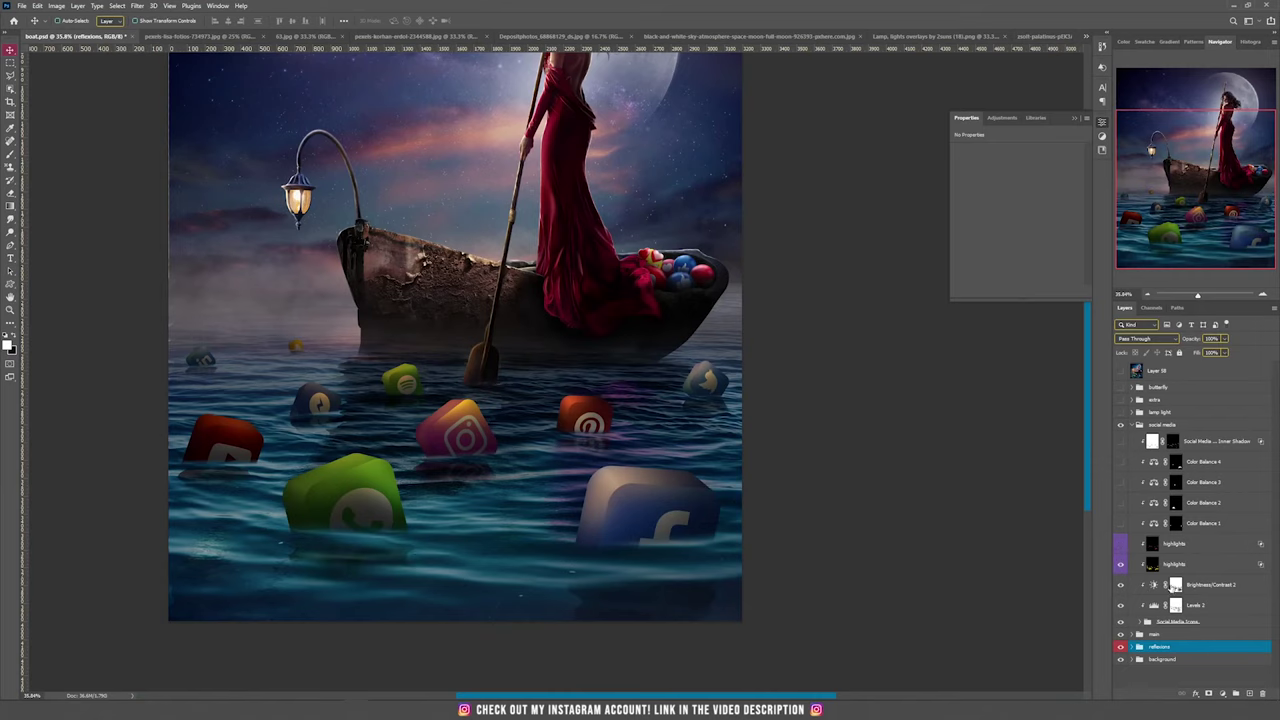
left_click(1120, 564)
left_click_drag(1120, 606, 1120, 585)
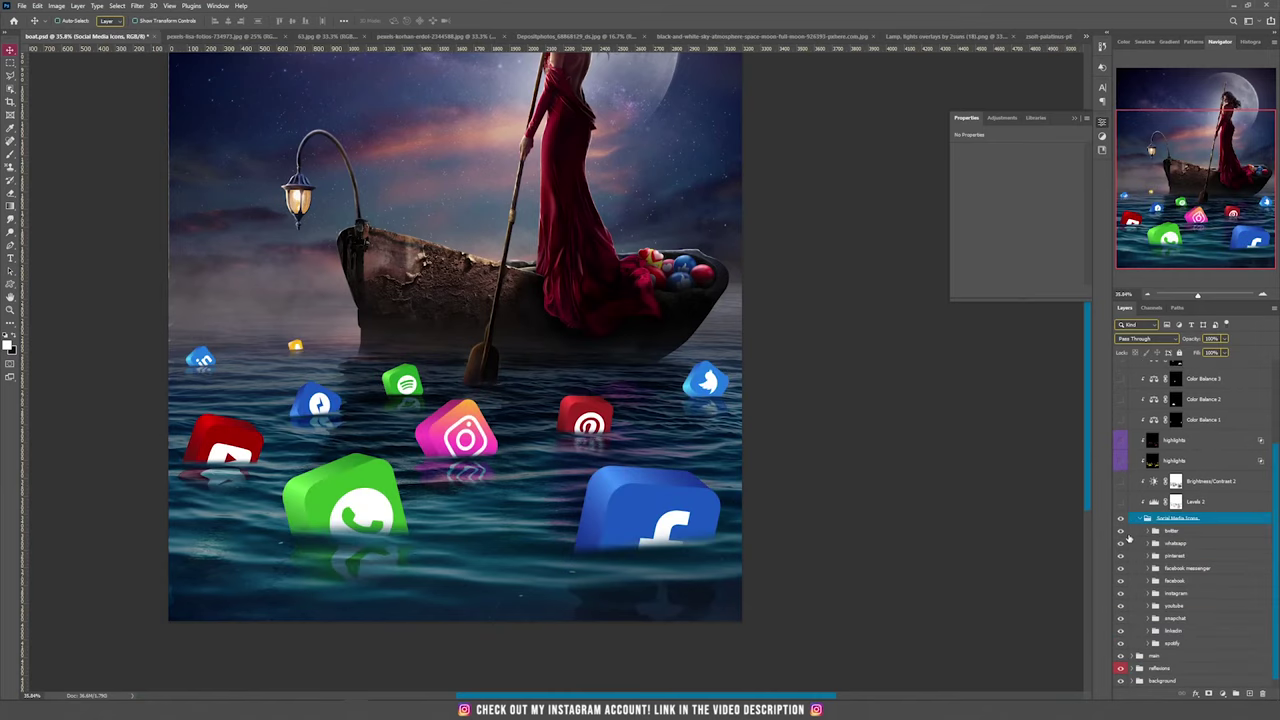
Hide all the icon groups inside Social Media Icons except the instagram one
left_click_drag(1121, 541, 1121, 632)
left_click(1120, 594)
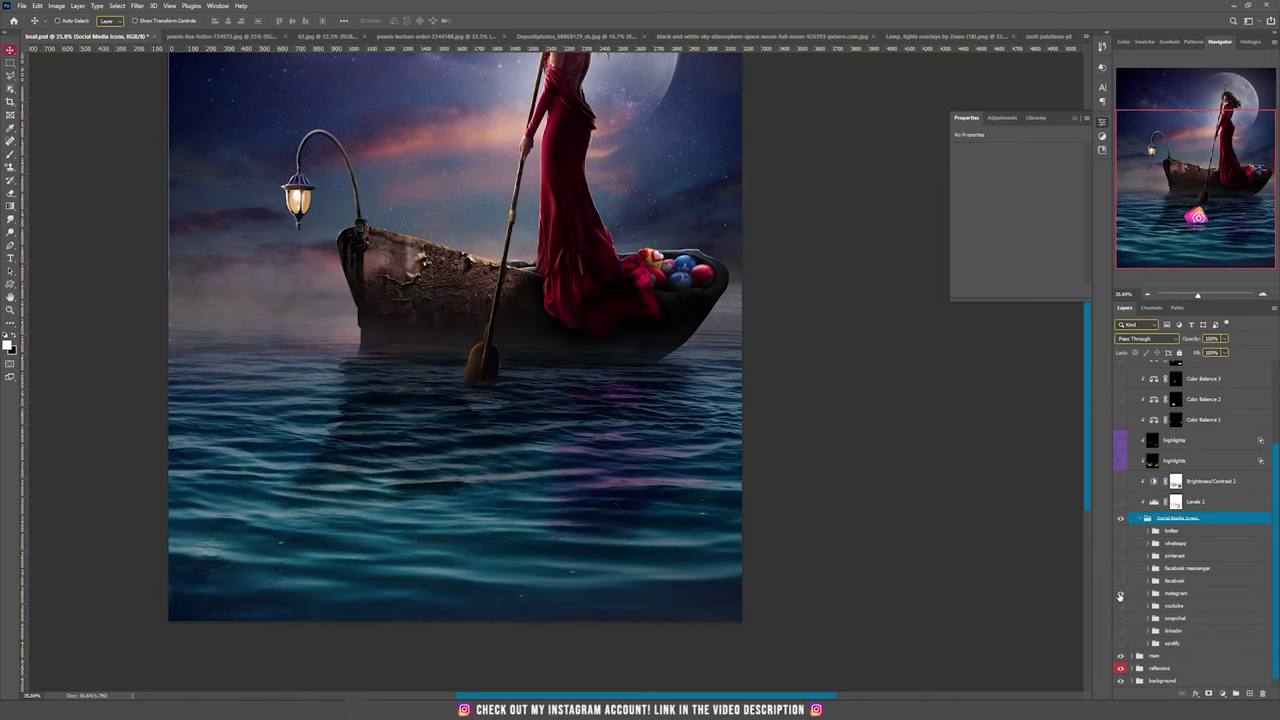
Expand the instagram group, hide the ig copy reflection layer and disable the ig layer's mask
left_click(1149, 593)
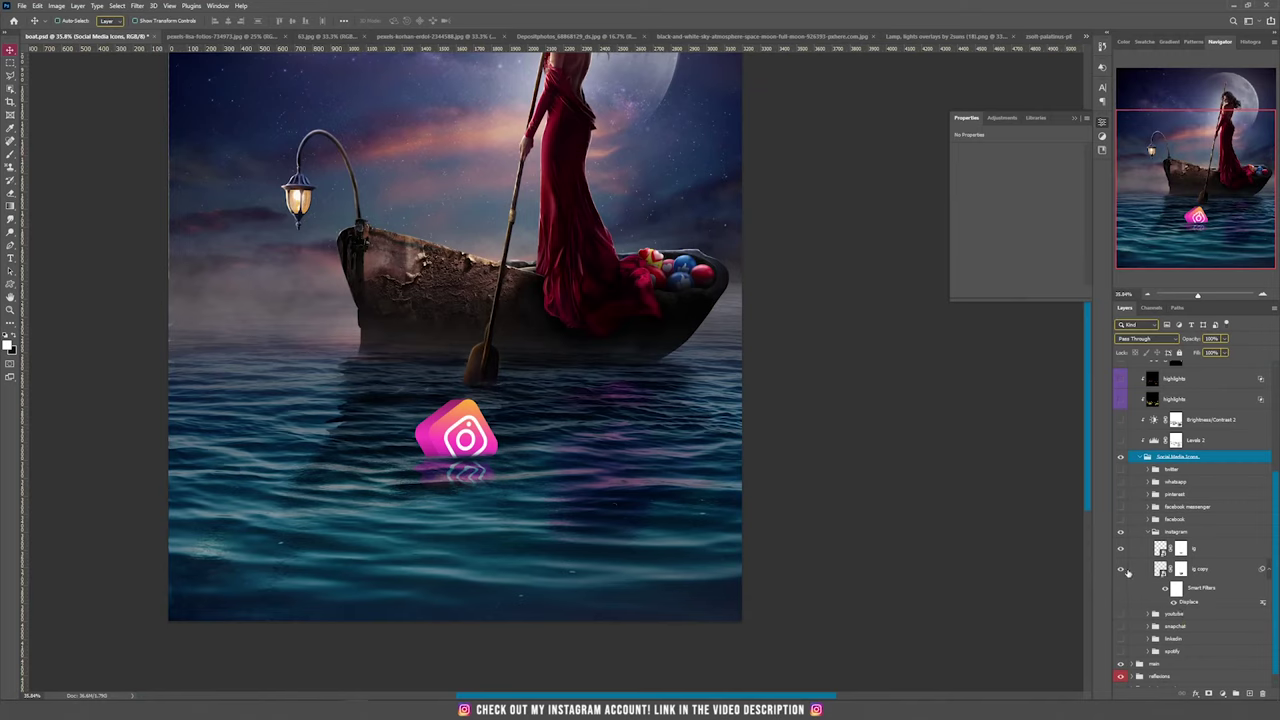
left_click(1122, 569)
left_click(1181, 548, "shift")
left_click(1243, 555)
mouse_move(636, 460)
left_mouse_down()
mouse_move(515, 420)
mouse_move(634, 443)
left_mouse_up()
key("ctrl+z")
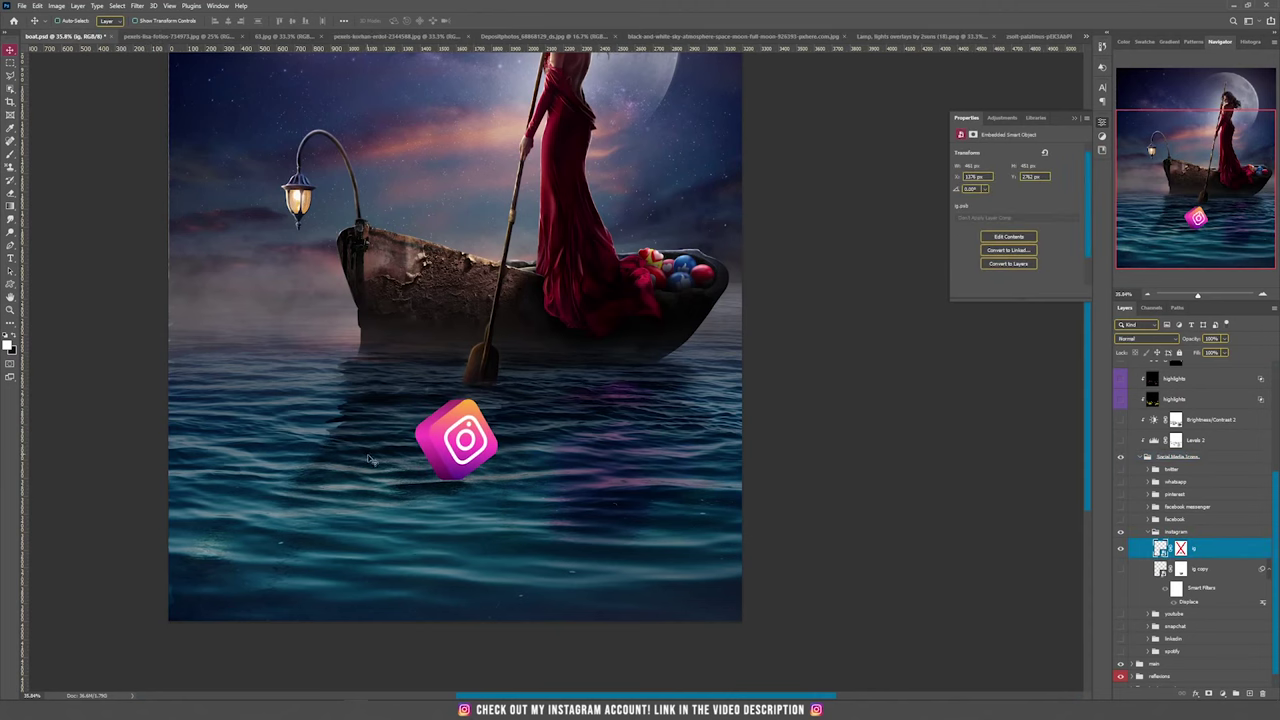
scroll(378, 490, "up", 3)
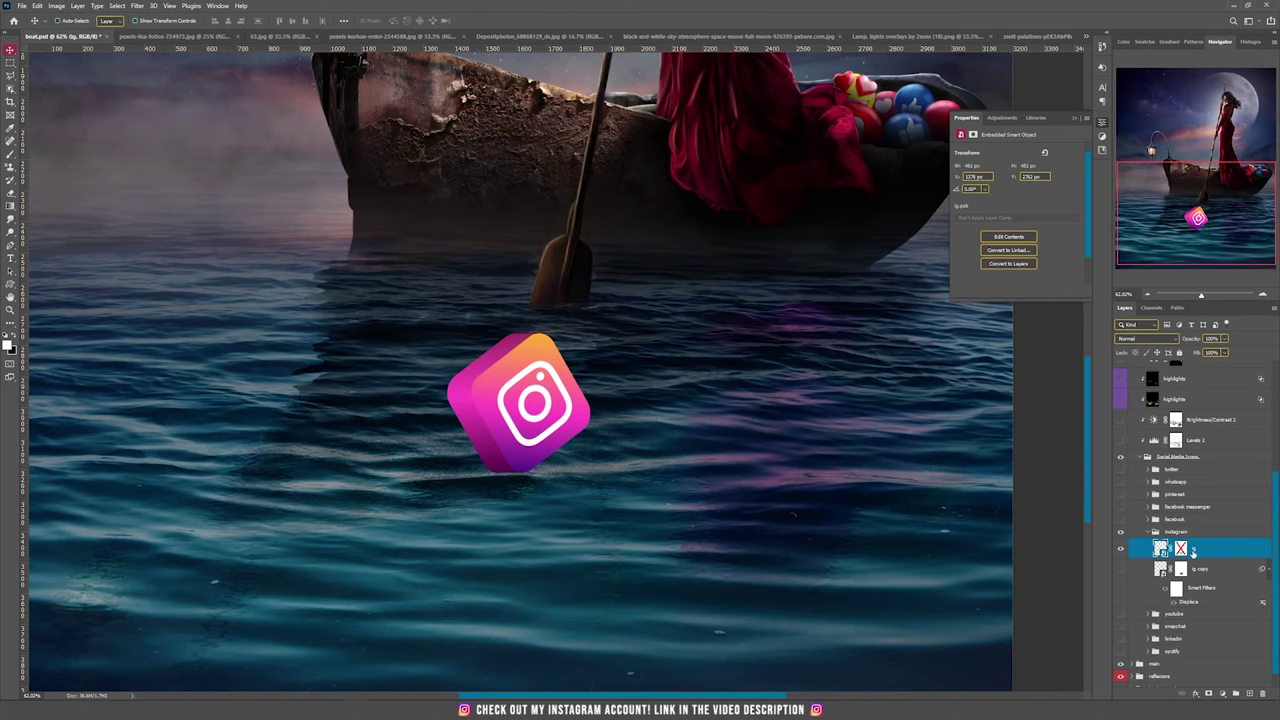
Enable the ig layer's mask, fill it with white and brush out the icon's lower edge with a small black brush
left_click(1181, 549)
left_click(1181, 549, "shift")
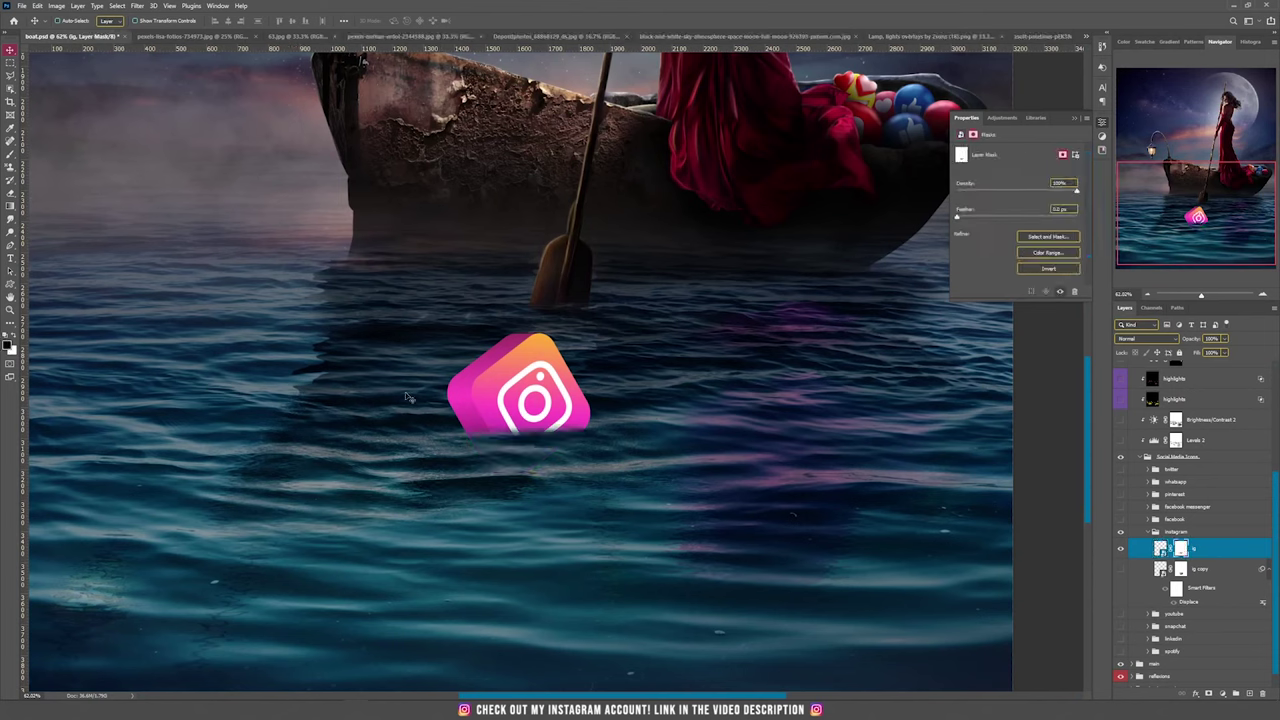
key("ctrl+BackSpace")
key("b")
key("bracketleft")
key("bracketleft")
key("bracketleft")
key("bracketleft")
key("bracketleft")
key("bracketleft")
key("bracketleft")
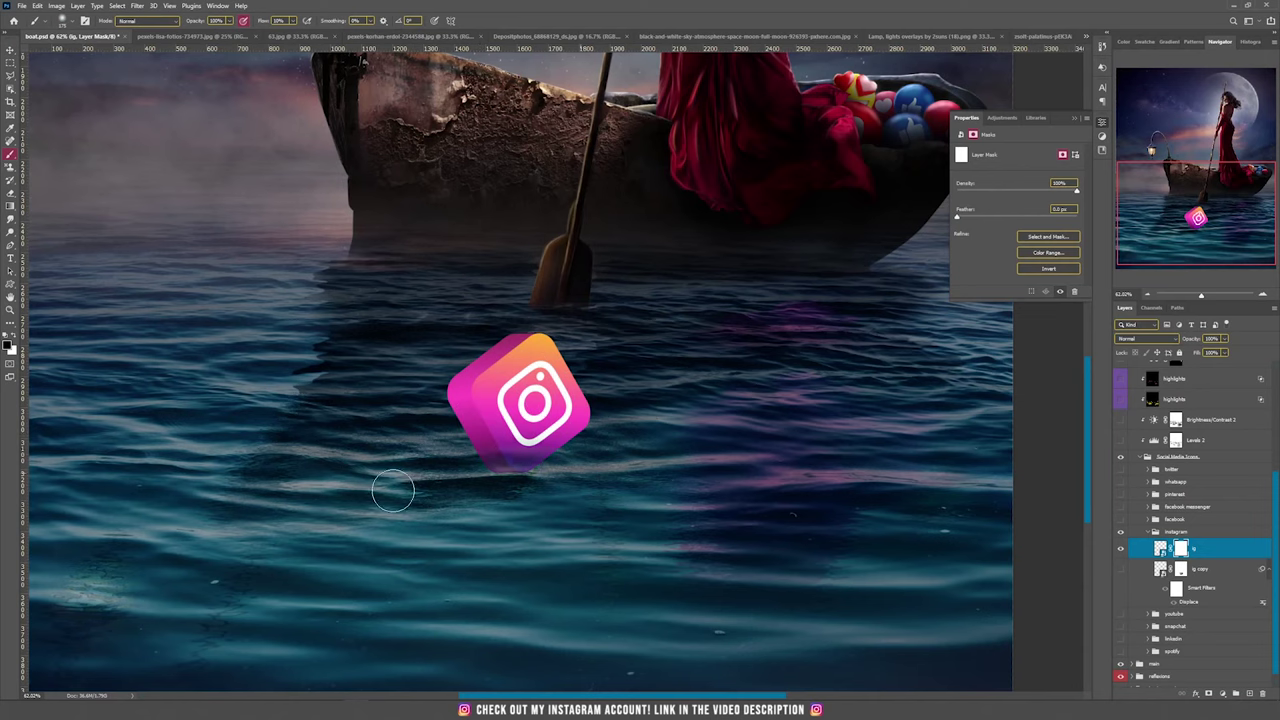
mouse_move(525, 469)
left_mouse_down()
mouse_move(611, 461)
mouse_move(367, 460)
mouse_move(459, 467)
left_mouse_up()
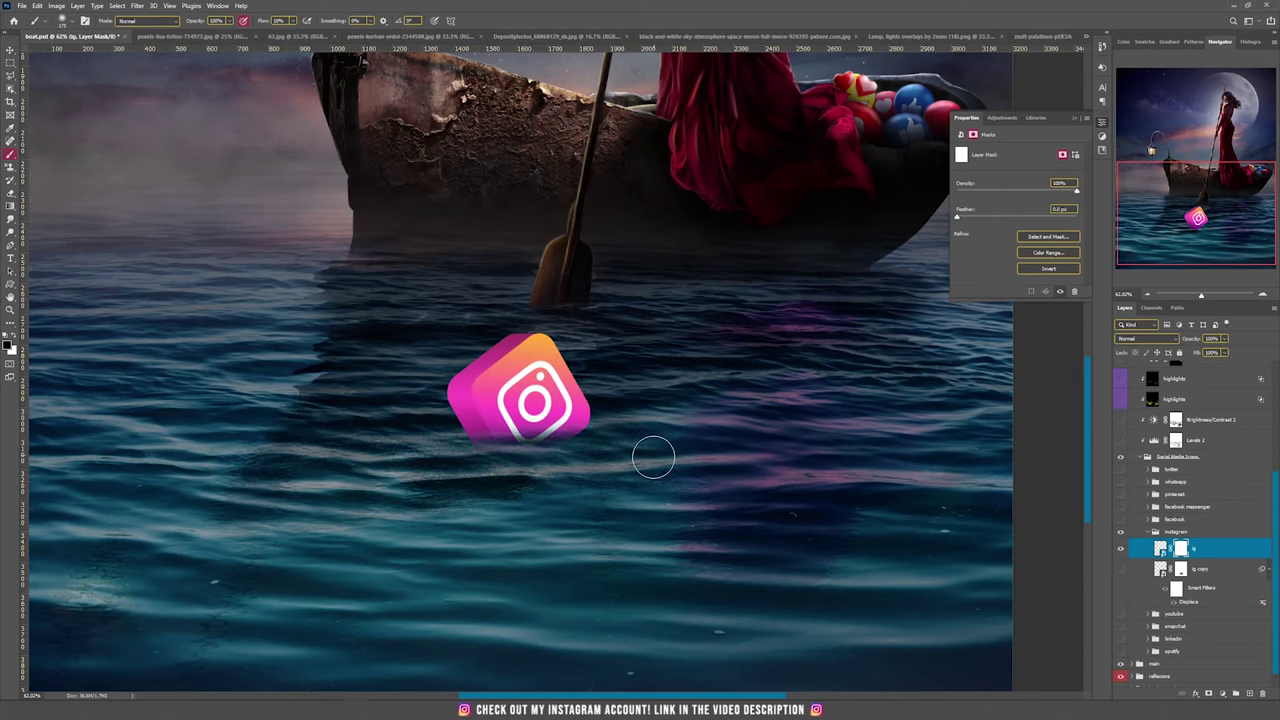
Duplicate the Instagram icon layer directly below the original and flip the copy vertically
key("ctrl+2")
key("v")
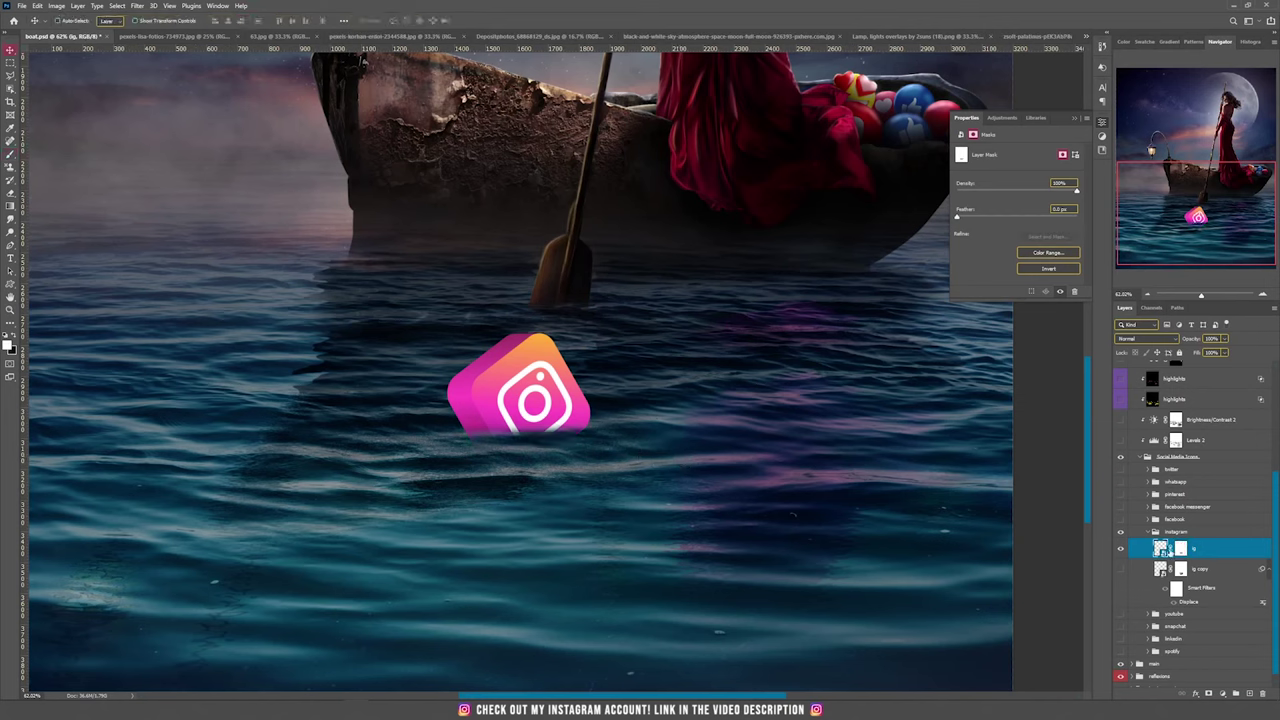
left_click_drag(547, 408, 555, 447)
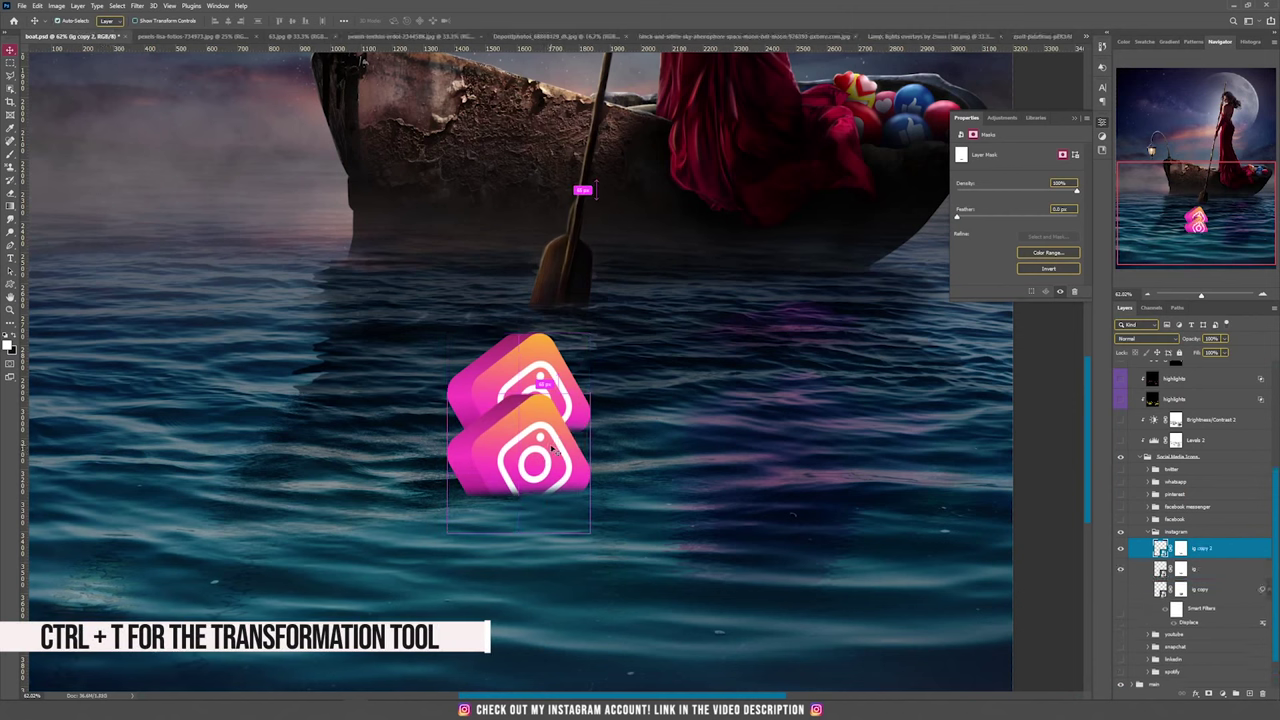
key("ctrl+t")
right_click(533, 444)
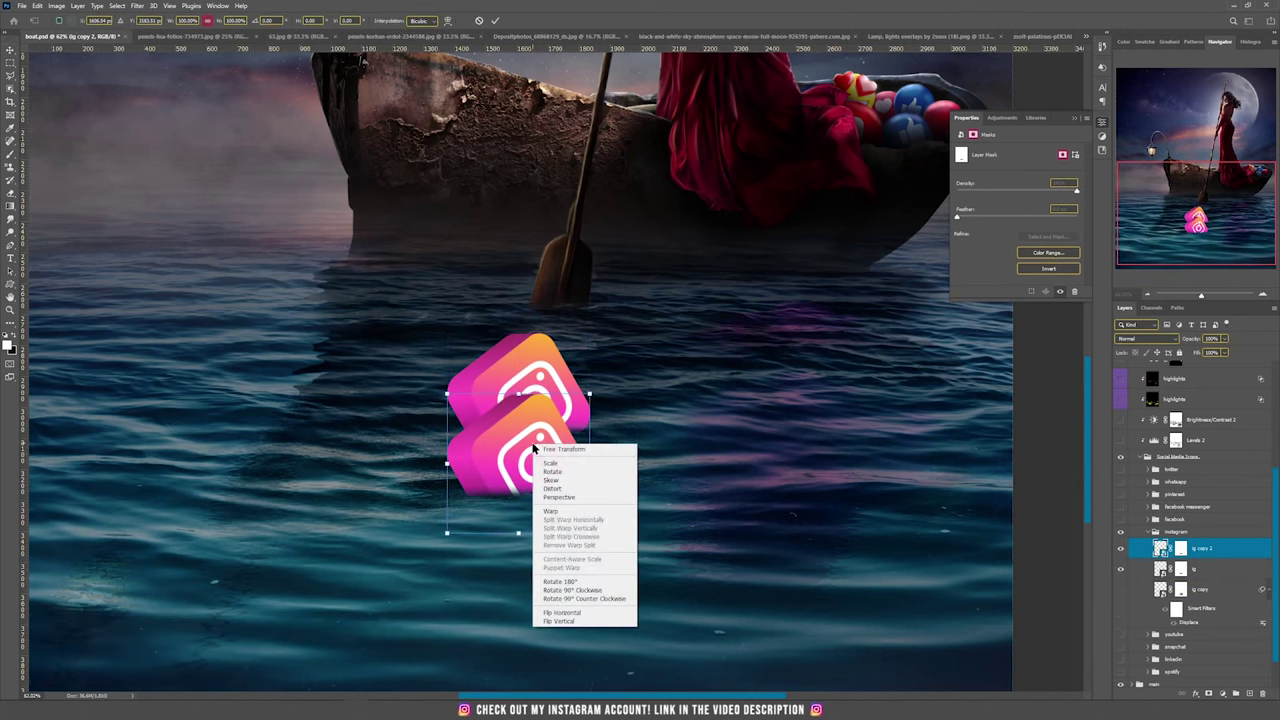
left_click(585, 621)
key("Return")
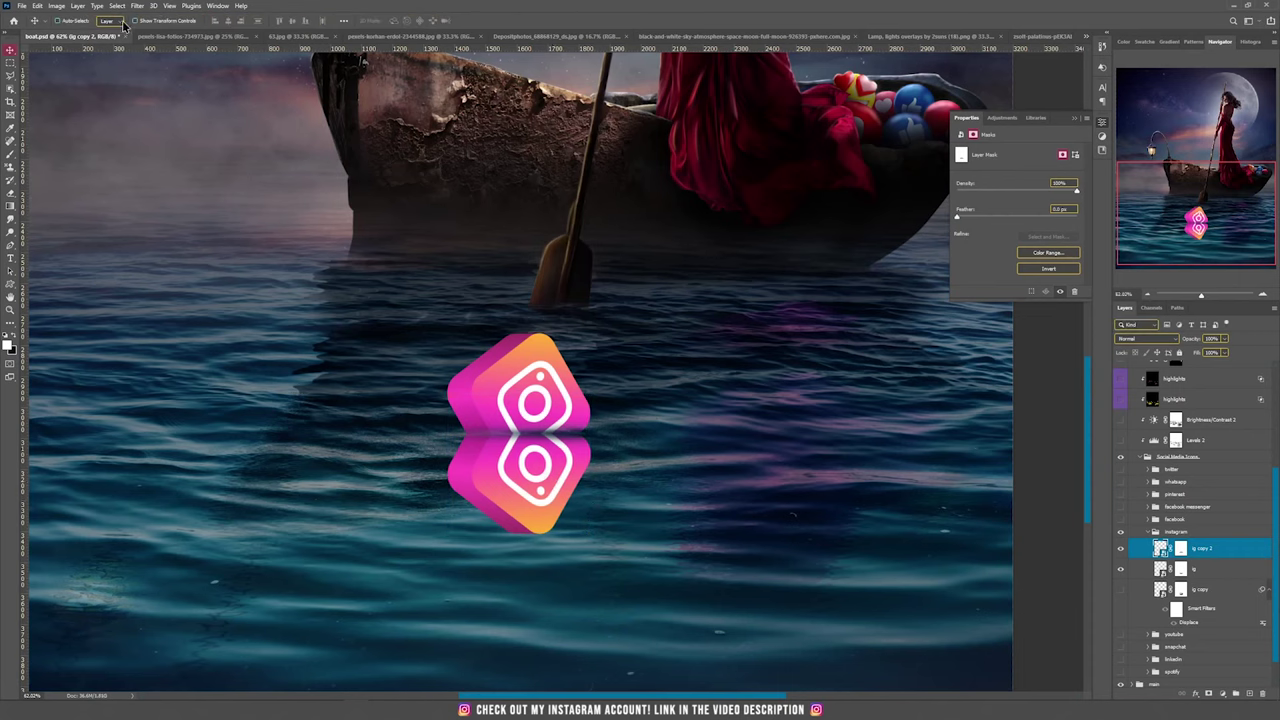
Apply the Displace filter to the flipped Instagram copy, using the displacement file as the map
left_click(138, 7)
mouse_move(171, 154)
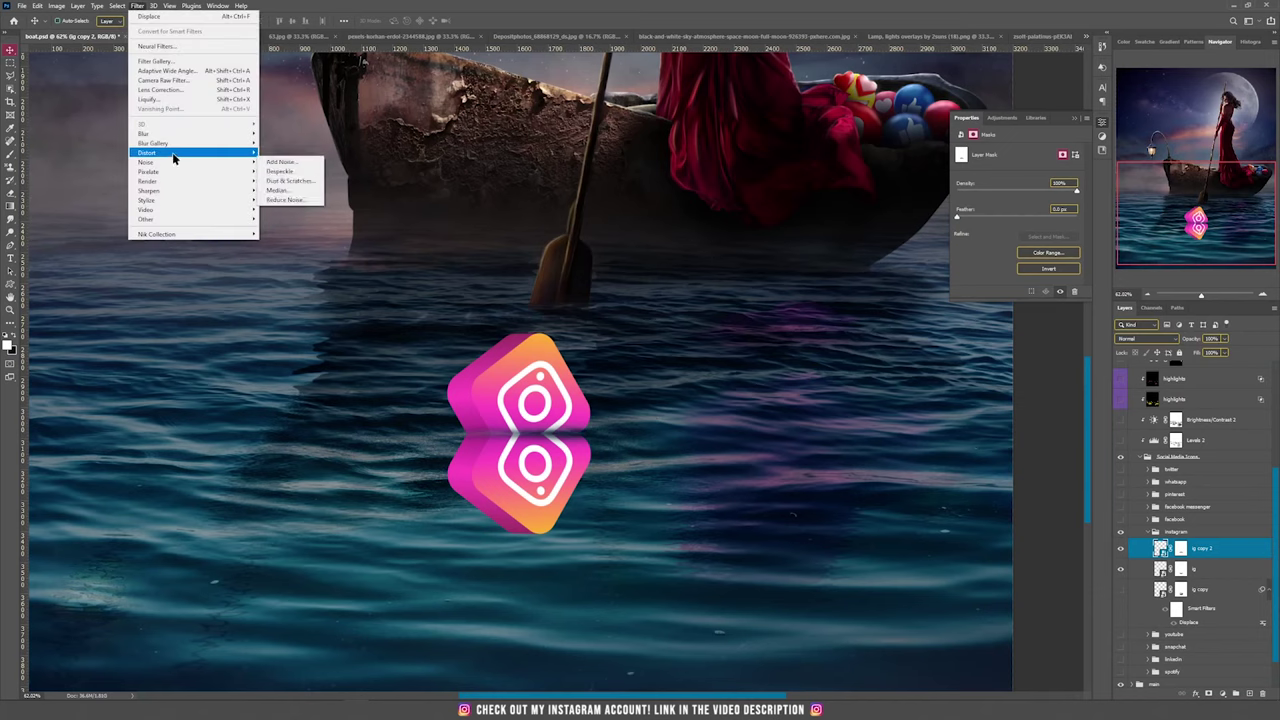
left_click(285, 154)
left_click(690, 220)
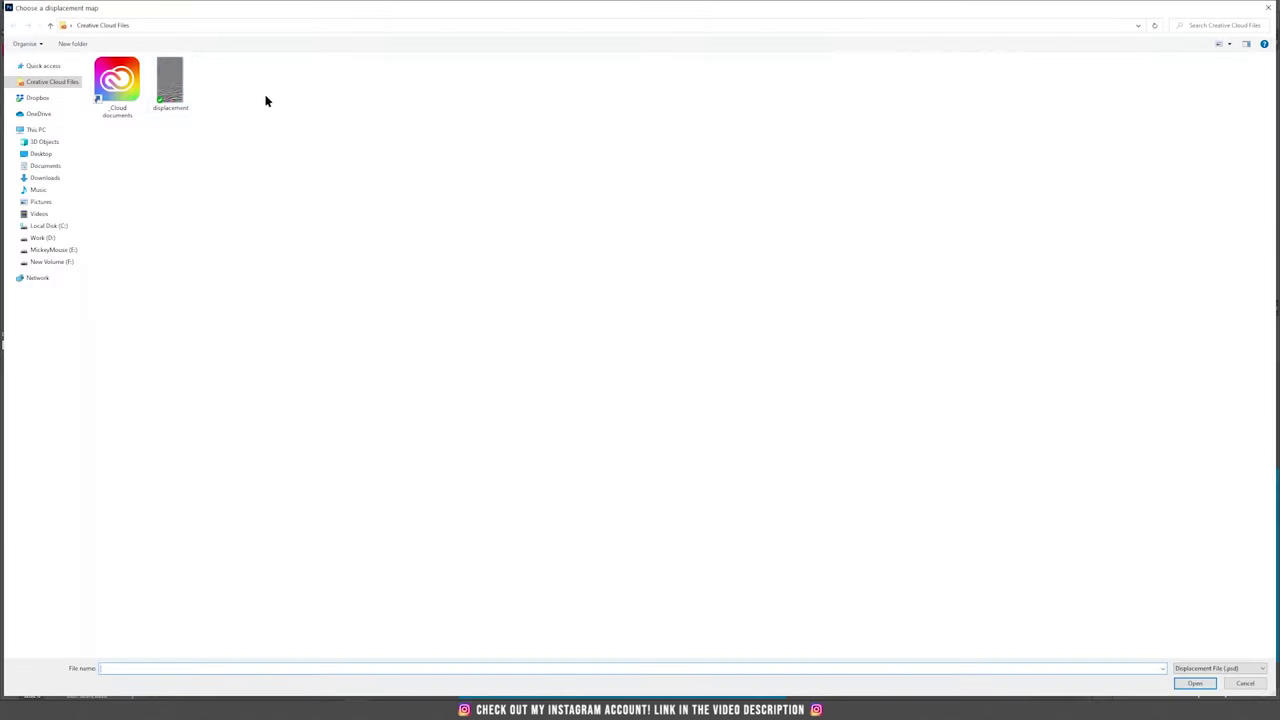
double_click(169, 80)
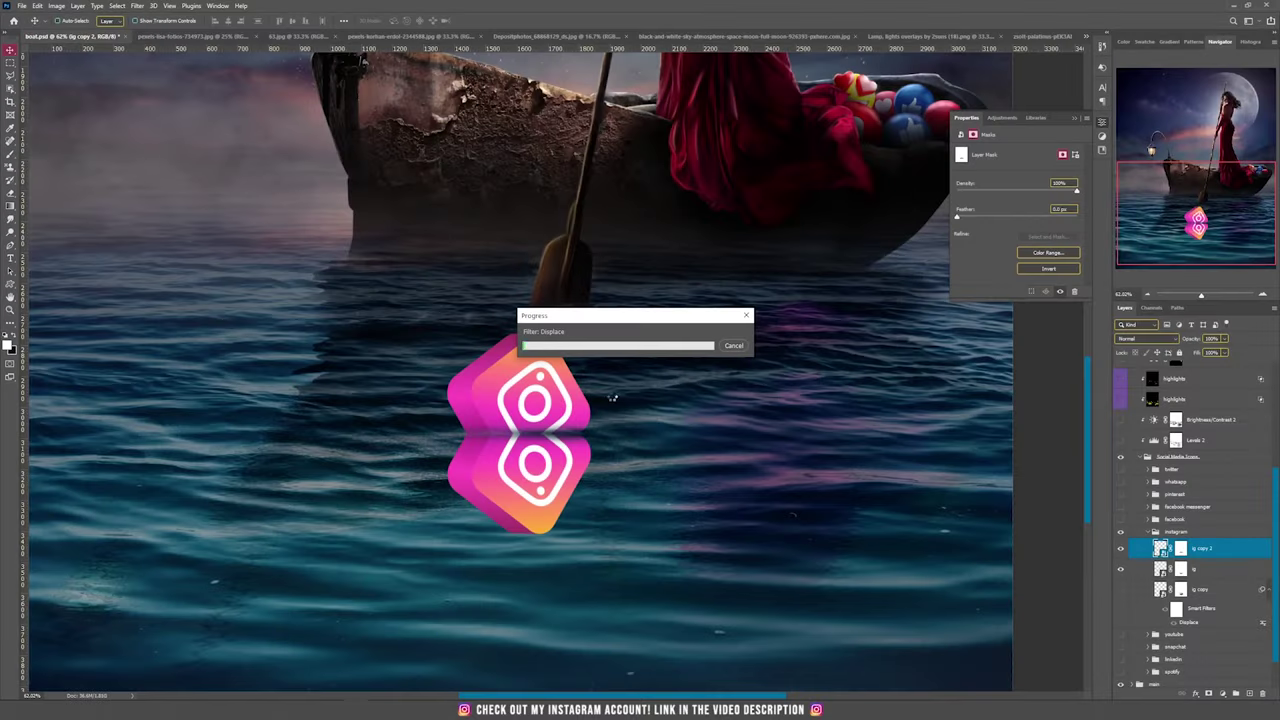
Set the flipped Instagram copy to Soft Light and fade out its lower part on the mask with black
left_click(1152, 340)
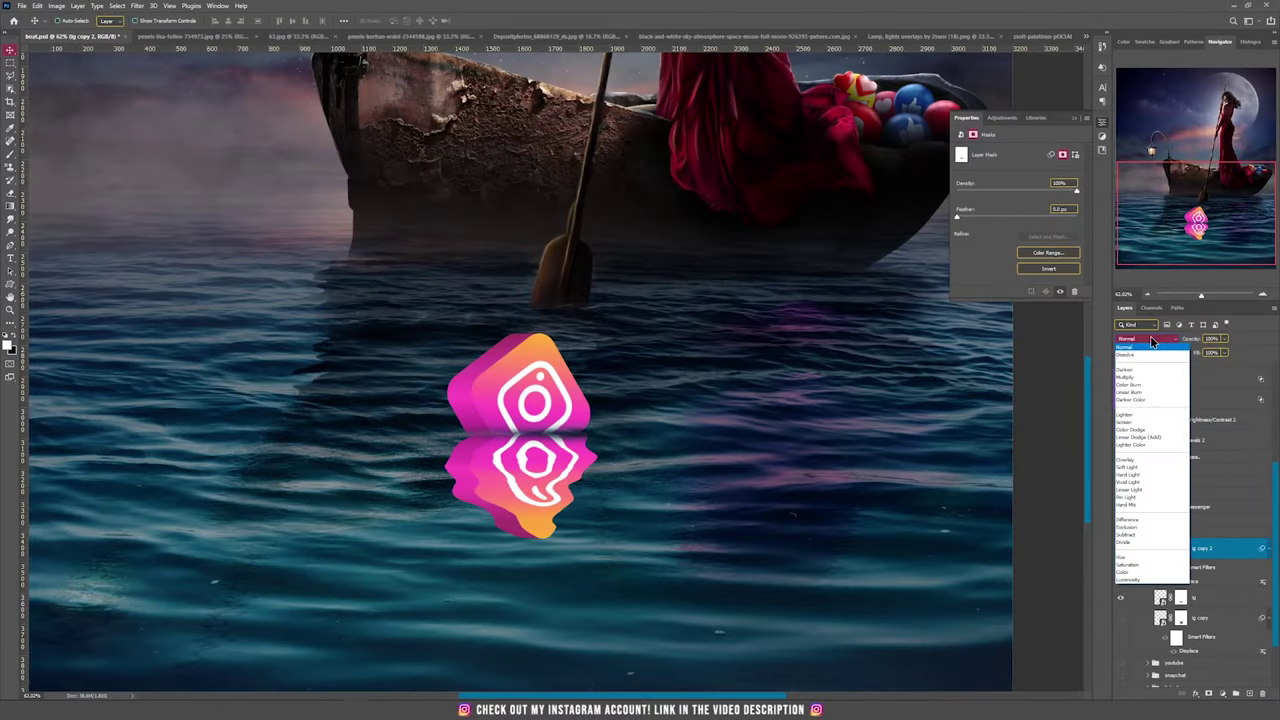
left_click(1131, 470)
key("b")
mouse_move(641, 511)
left_mouse_down()
mouse_move(577, 531)
mouse_move(674, 517)
mouse_move(568, 502)
mouse_move(491, 517)
mouse_move(457, 500)
mouse_move(437, 508)
mouse_move(691, 485)
left_mouse_up()
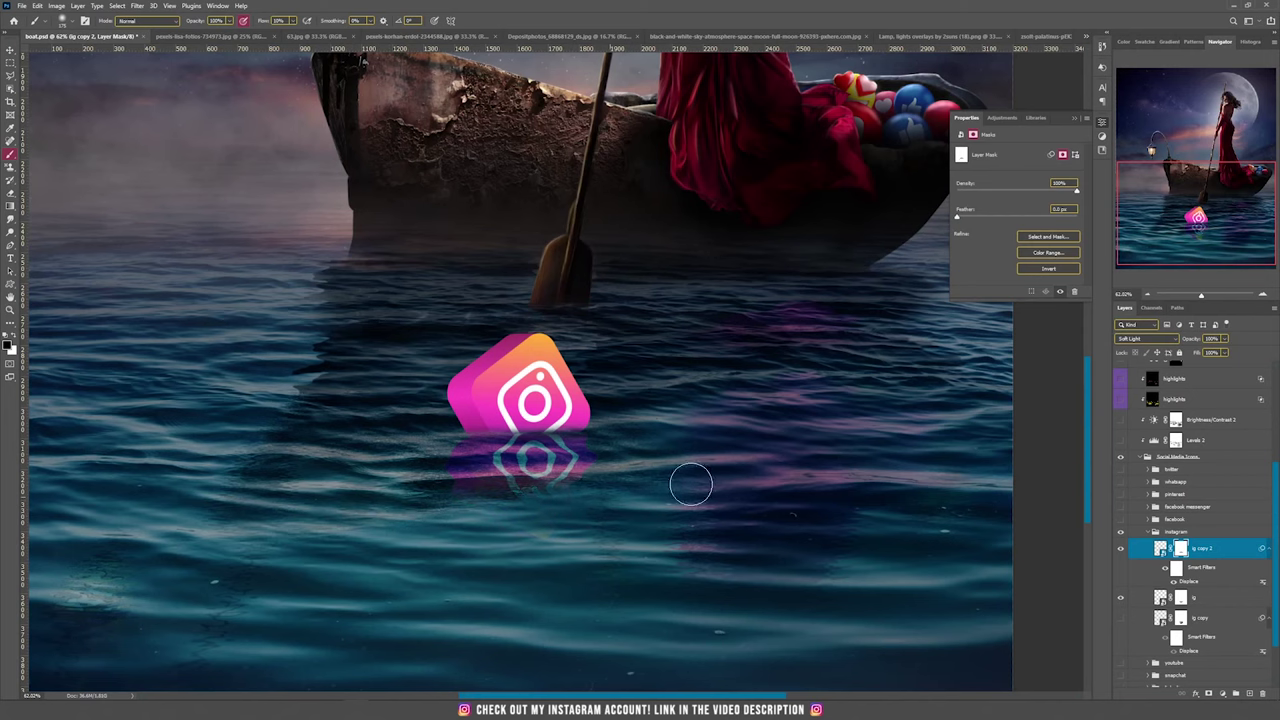
scroll(691, 485, "down", 5)
scroll(570, 583, "up", 2)
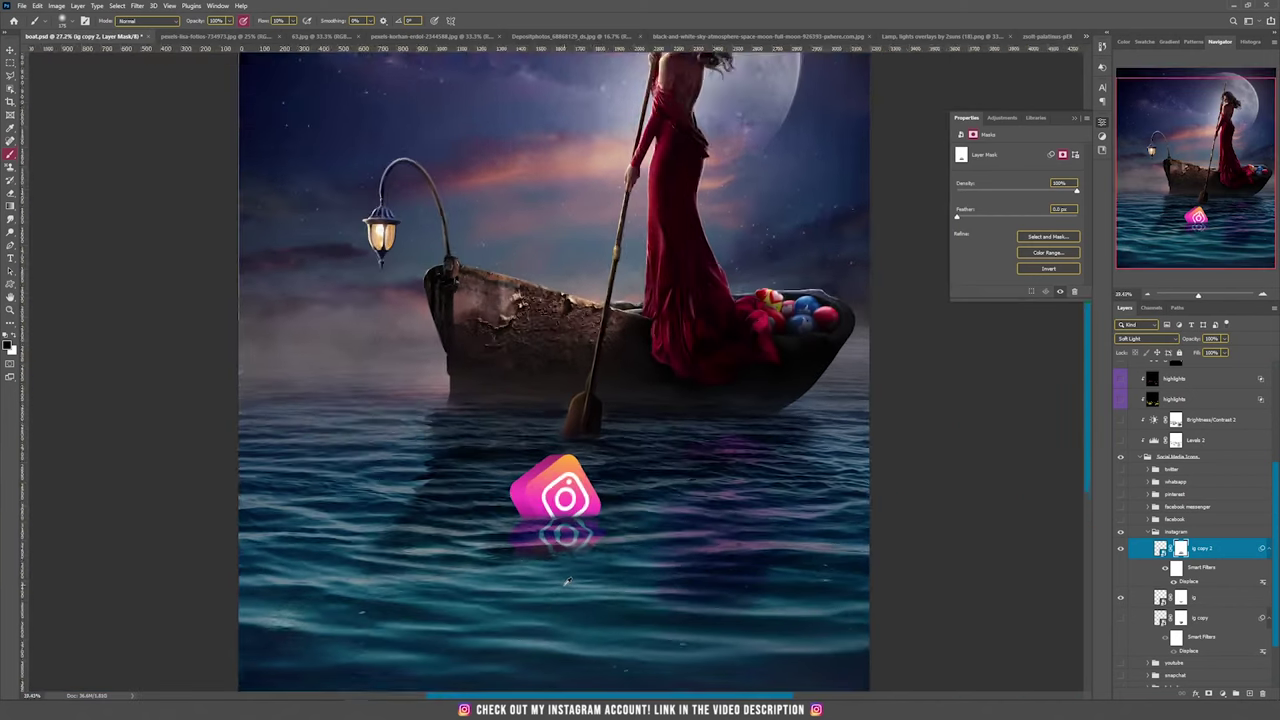
scroll(567, 582, "up", 3)
Show the facebook, facebook messenger, pinterest, whatsapp, twitter, youtube, snapchat, linkedin and spotify icon groups
key("v")
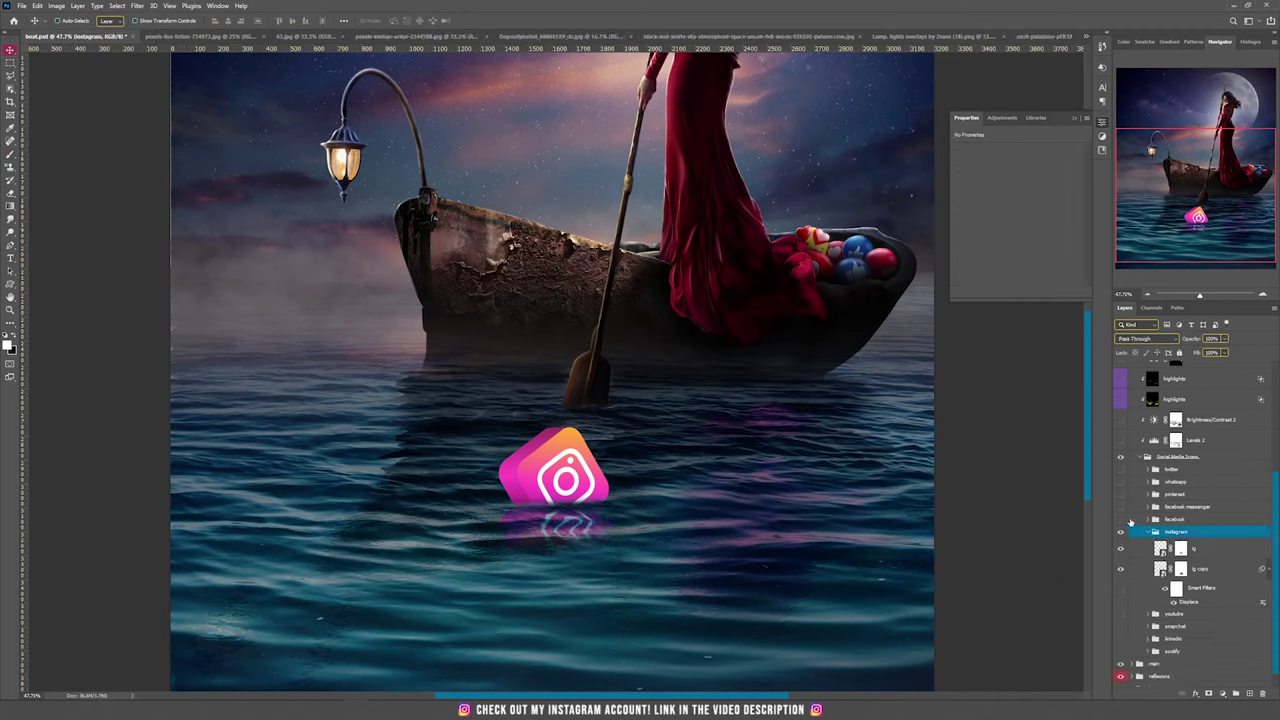
left_click(1121, 520)
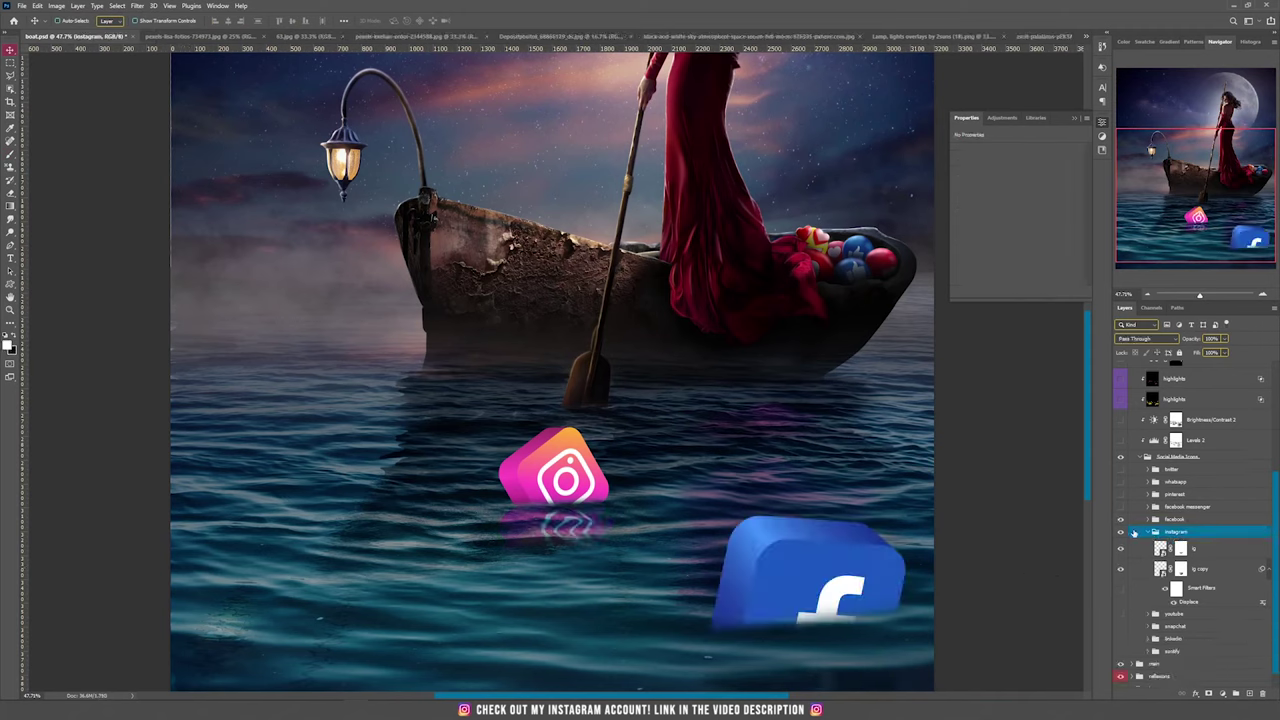
left_click_drag(1124, 510, 1121, 469)
left_click_drag(1121, 613, 1121, 651)
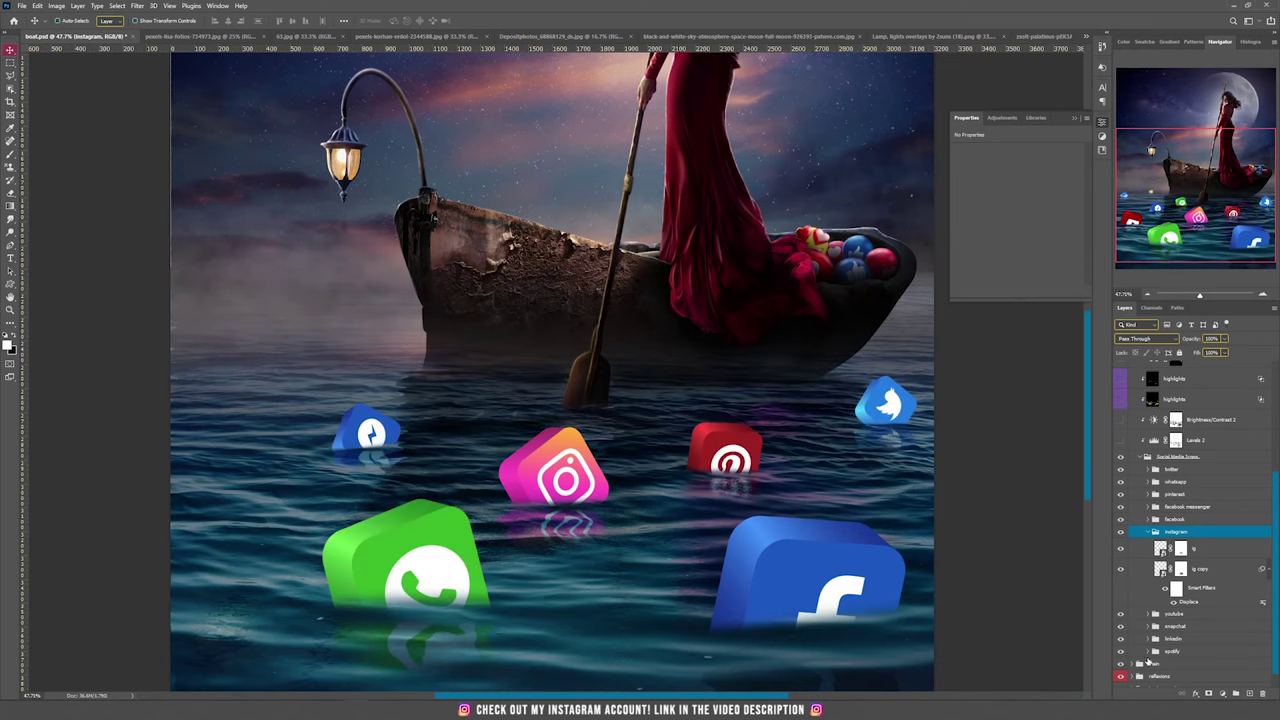
scroll(615, 420, "down", 2)
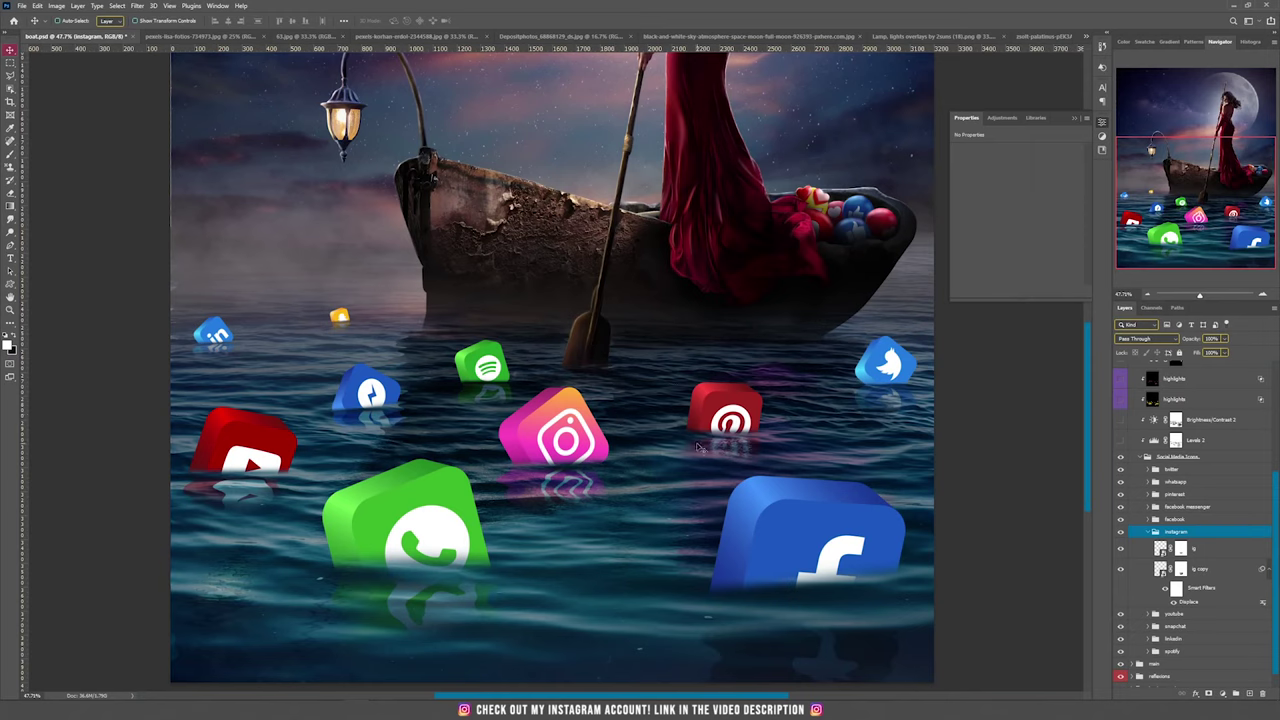
Collapse the Social Media Icons group, then show the Levels 2 and Brightness/Contrast 2 layers and display their settings
left_click(1140, 457)
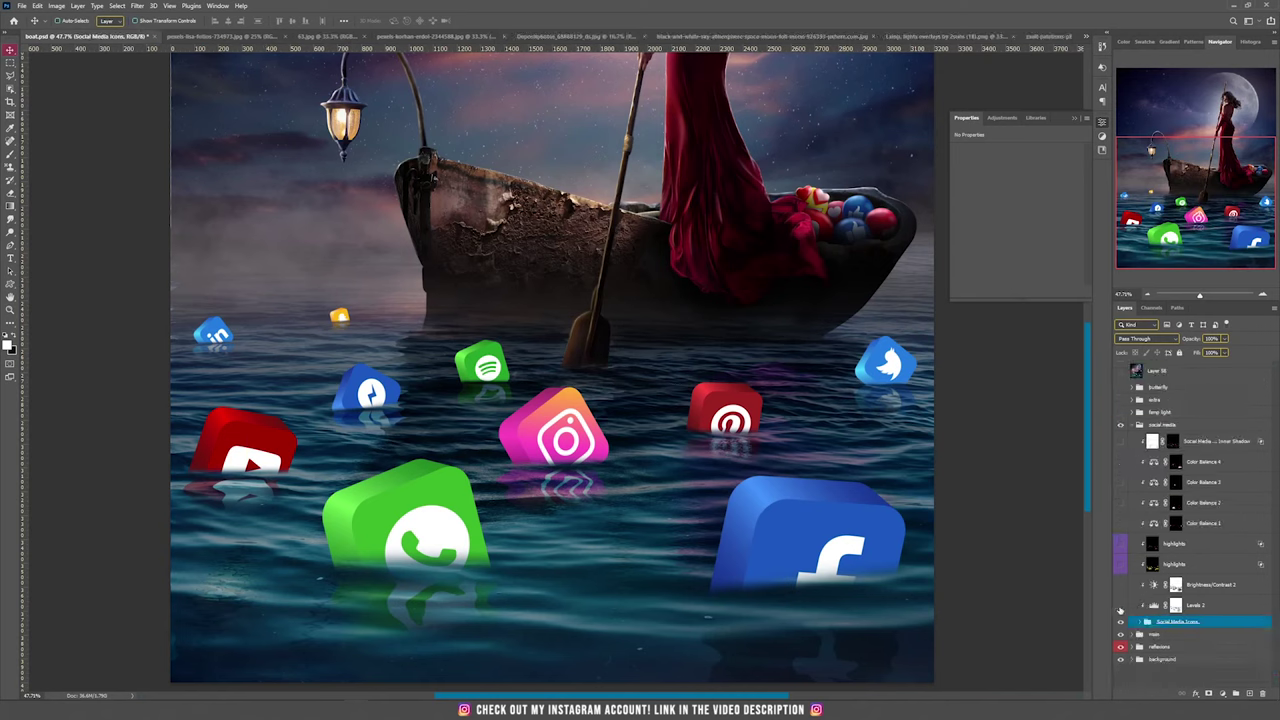
left_click(1120, 606)
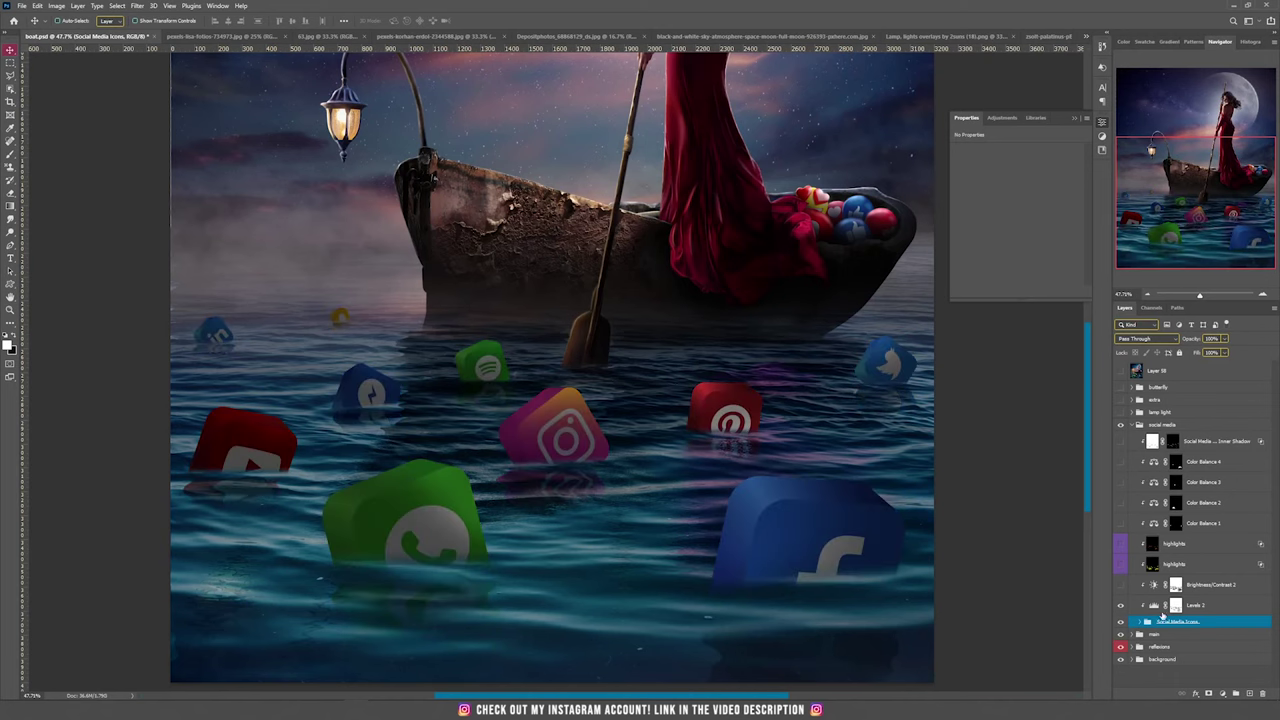
left_click(1156, 607)
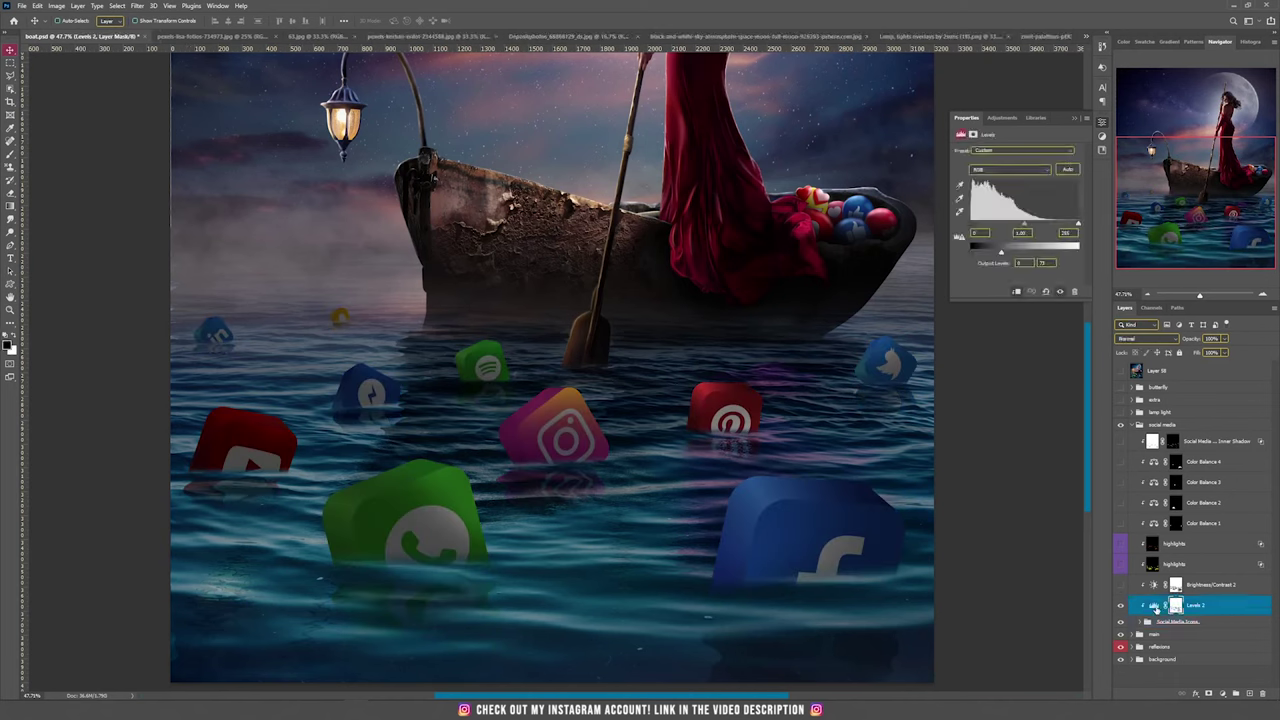
left_click(1120, 588)
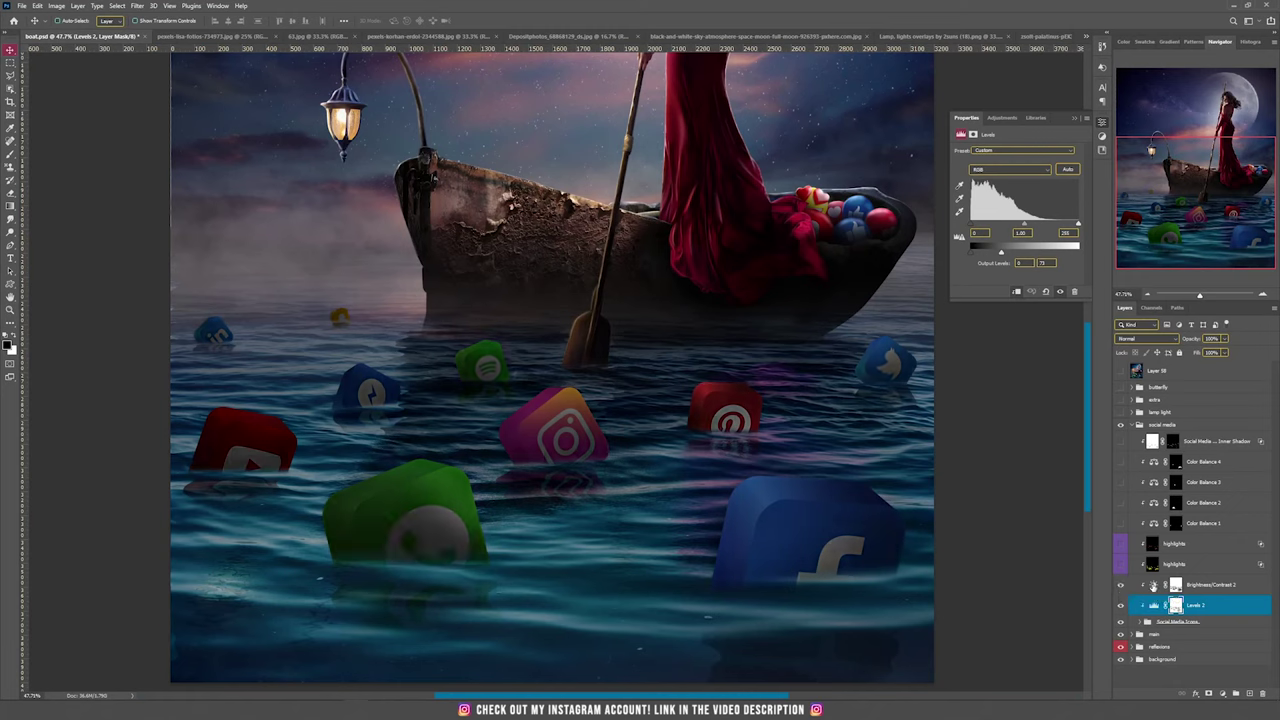
left_click(1153, 587)
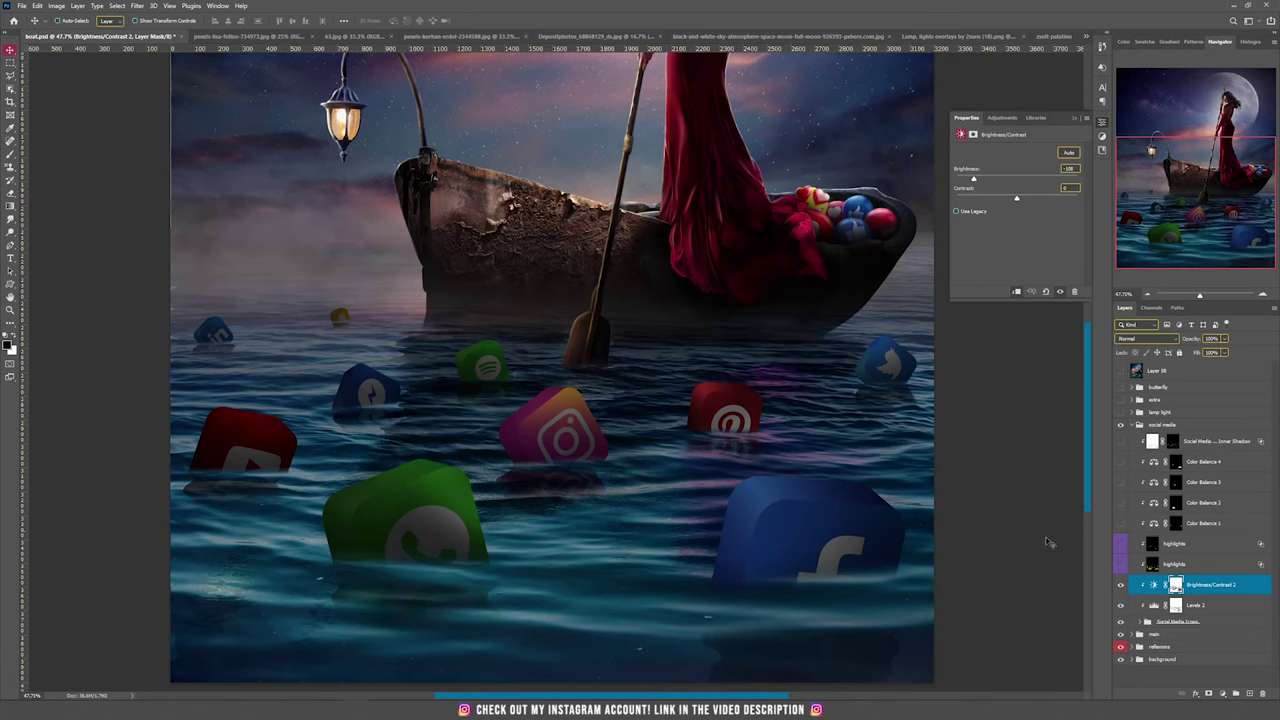
Select the lower highlights layer and toggle its visibility to compare its effect on the icons
left_click(1140, 566)
scroll(415, 265, "up", 2)
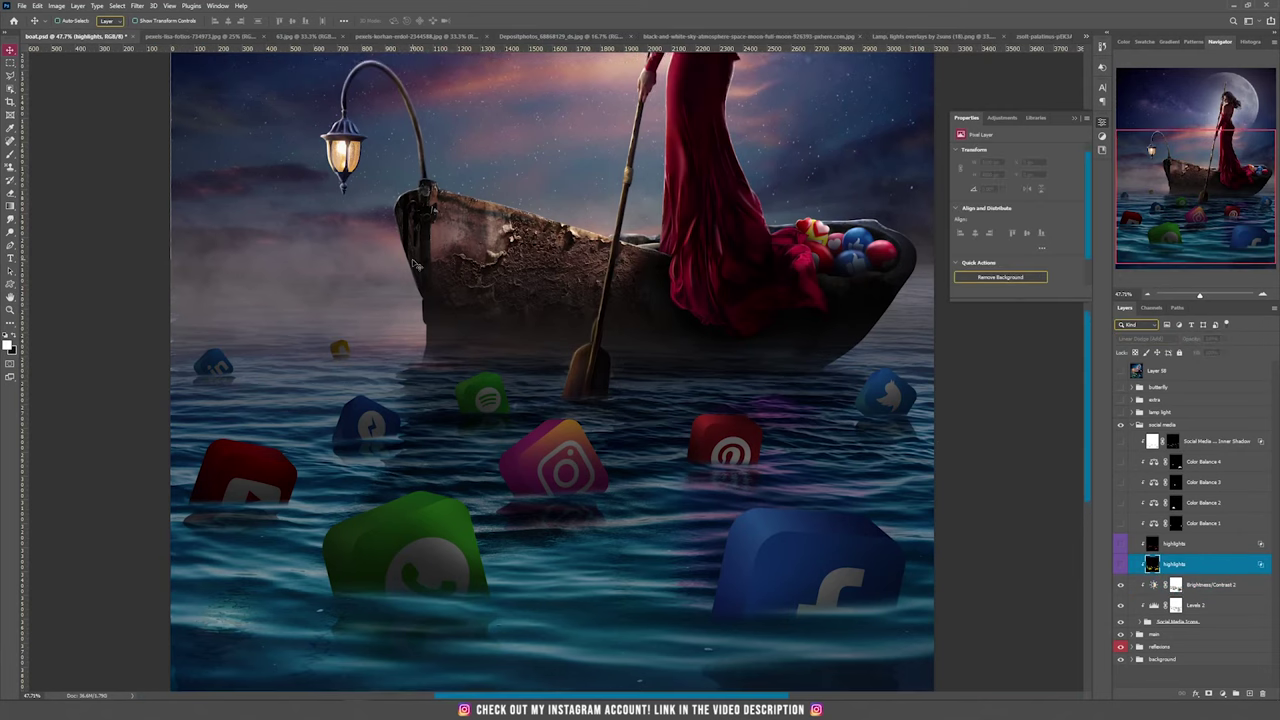
scroll(415, 265, "up", 1)
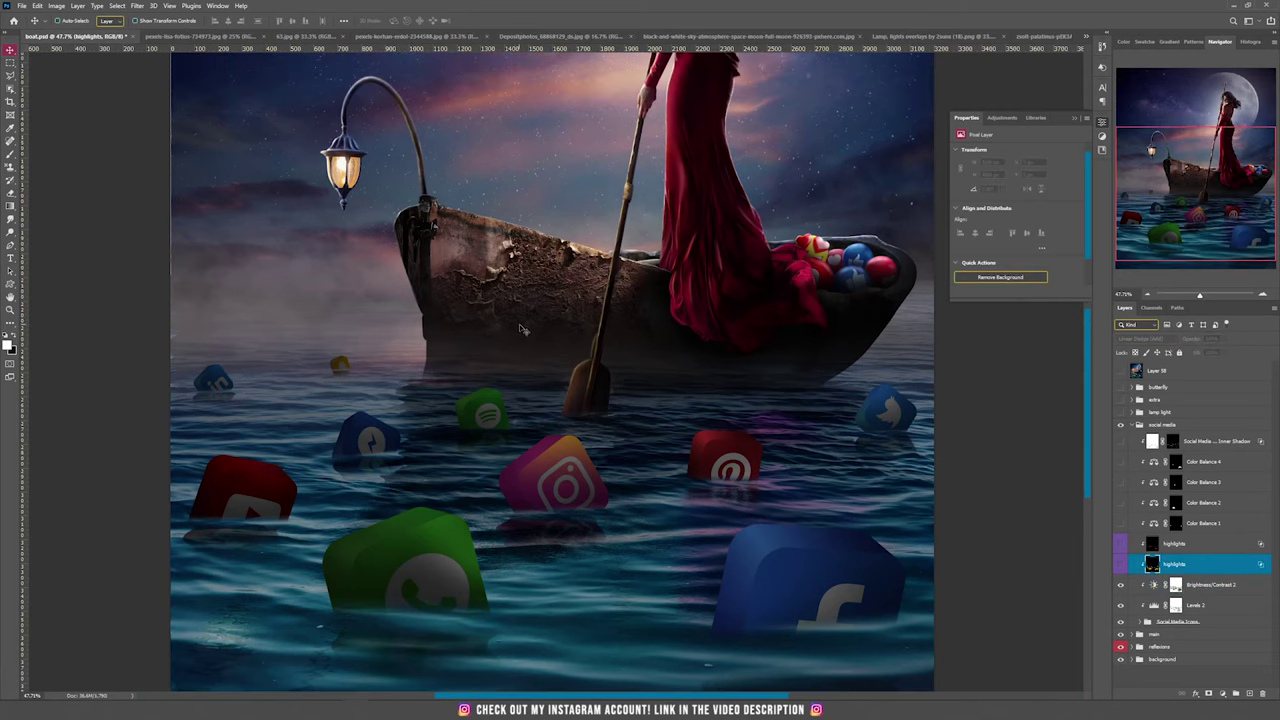
left_click(1119, 565)
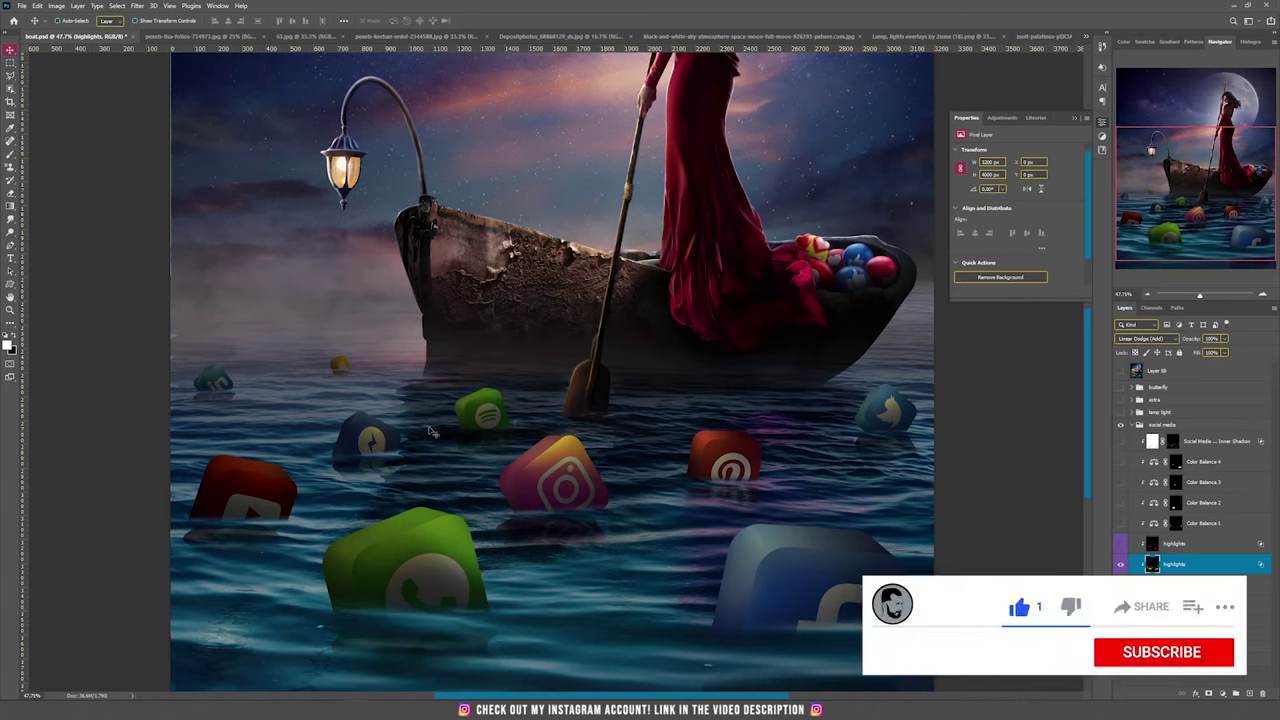
left_click(1121, 565)
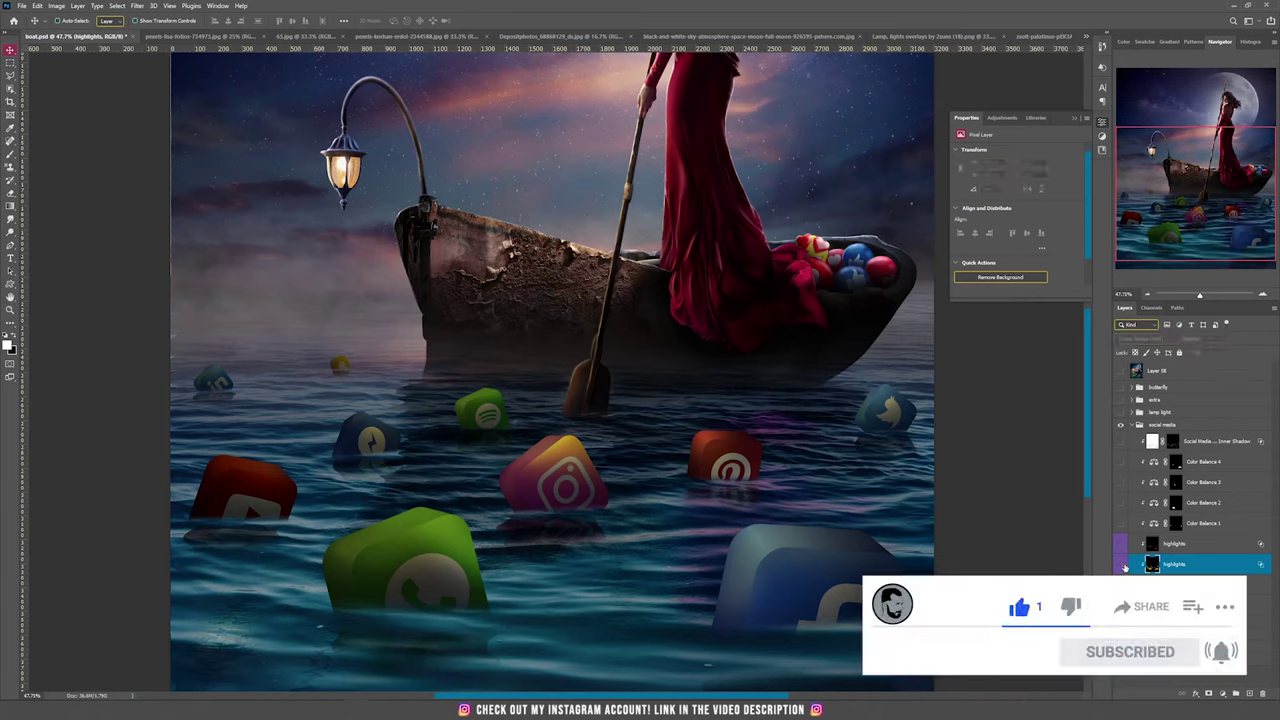
left_click(1121, 565)
left_click(1121, 565)
Add a clipped layer above the lower highlights layer in Linear Dodge (Add) mode, filled with the neutral black
left_click(77, 5)
mouse_move(86, 14)
left_click(205, 15)
left_click(597, 254)
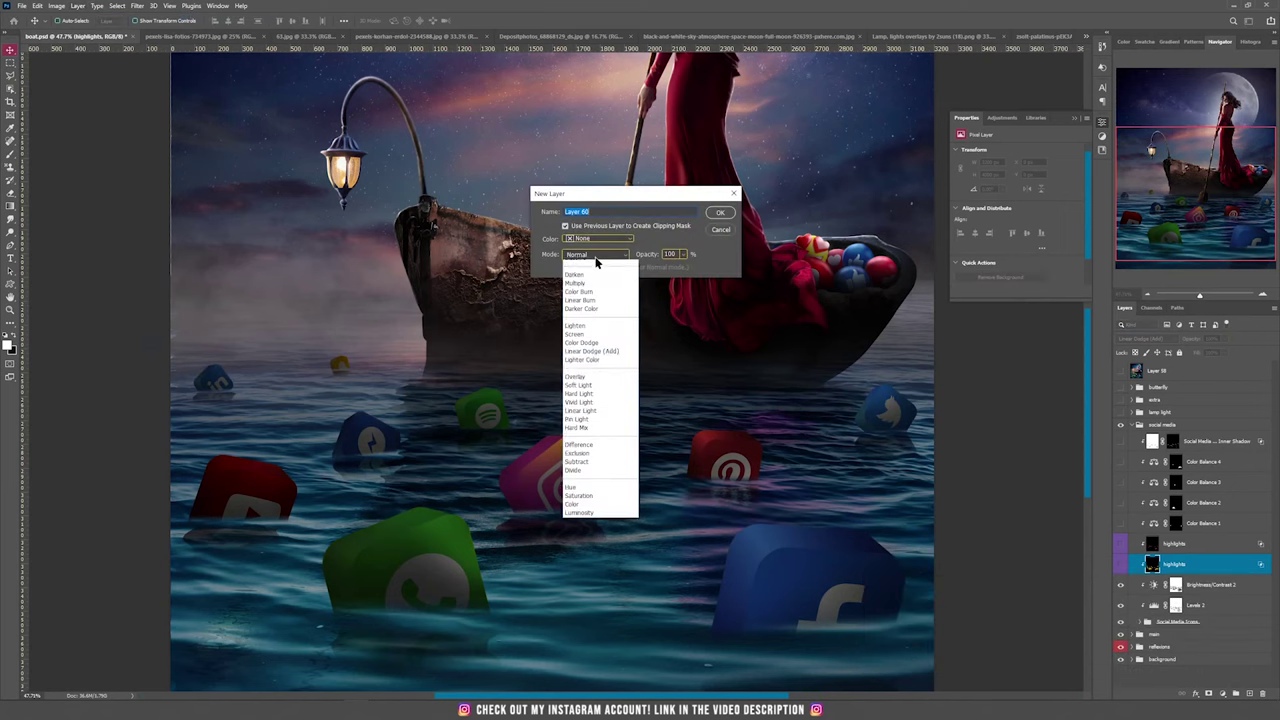
left_click(606, 381)
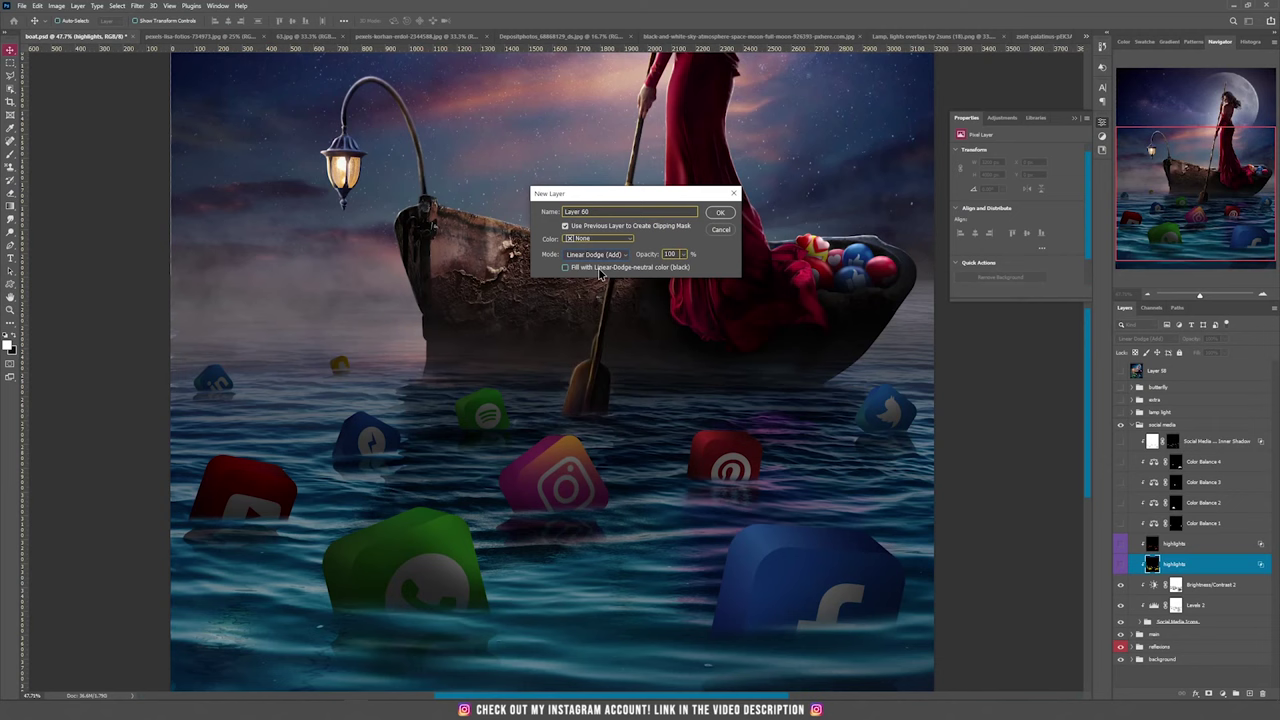
left_click(720, 213)
Set the foreground colour to orange #ffa60c
left_click(6, 345)
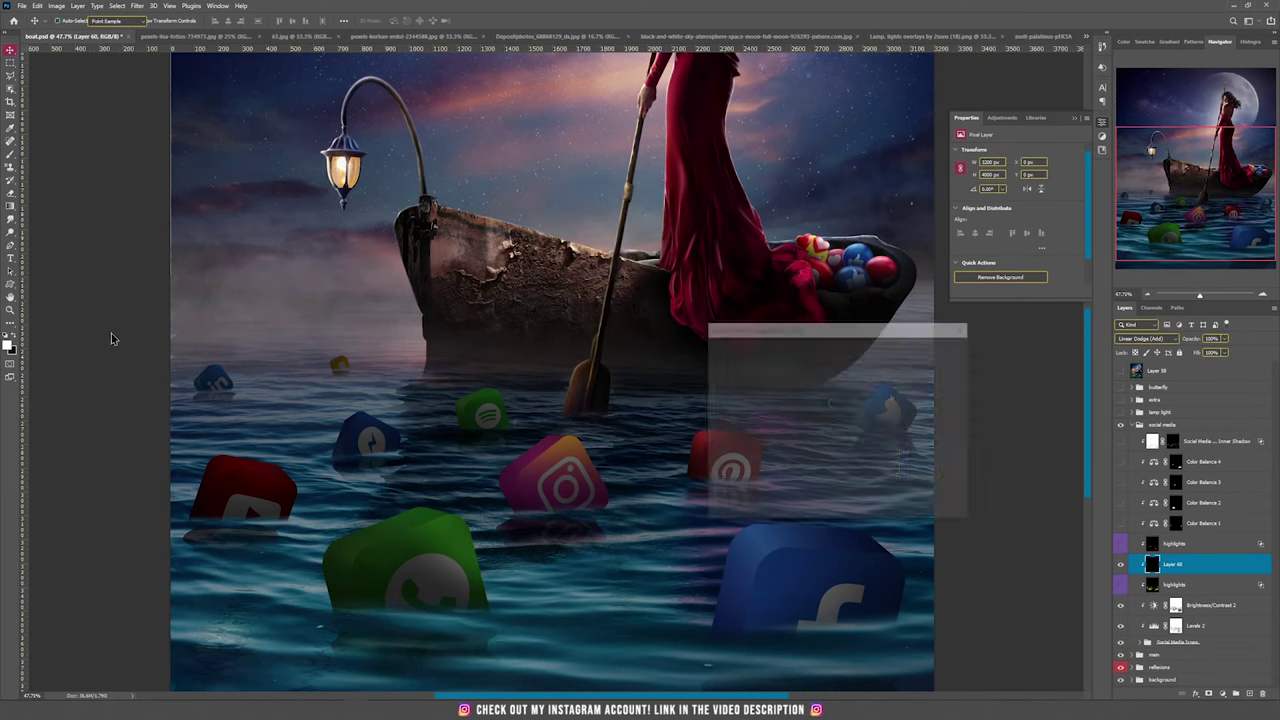
mouse_move(808, 362)
left_mouse_down()
mouse_move(831, 375)
mouse_move(831, 352)
left_mouse_up()
left_click_drag(848, 476, 848, 470)
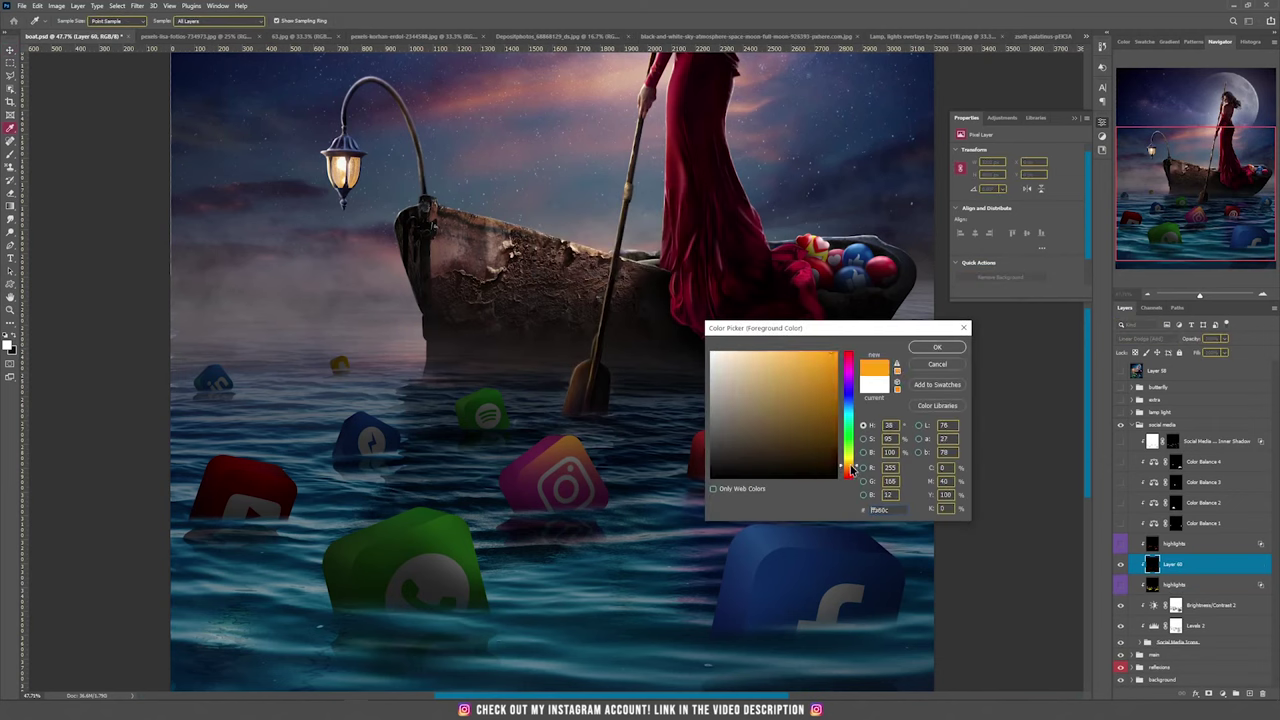
left_click(937, 347)
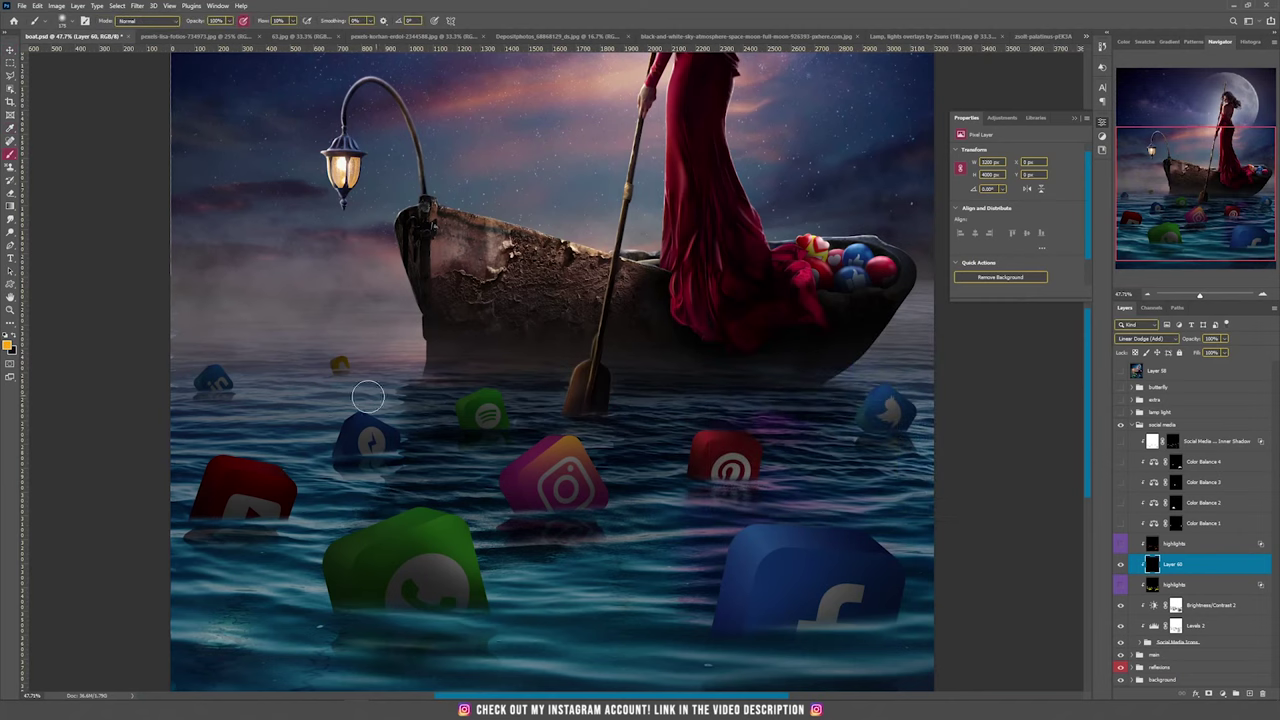
Paint soft orange highlights with the brush along the upper edges of the floating social media icons
mouse_move(422, 518)
left_mouse_down()
mouse_move(460, 537)
mouse_move(403, 526)
mouse_move(480, 540)
mouse_move(582, 456)
left_mouse_up()
mouse_move(700, 445)
left_mouse_down()
mouse_move(714, 443)
mouse_move(700, 437)
left_mouse_up()
left_click_drag(480, 410, 490, 400)
left_click_drag(380, 425, 334, 419)
left_click_drag(255, 468, 225, 469)
left_click_drag(228, 380, 204, 380)
mouse_move(770, 537)
left_mouse_down()
mouse_move(777, 560)
mouse_move(780, 537)
mouse_move(765, 552)
left_mouse_up()
left_click_drag(697, 446, 714, 448)
left_click_drag(882, 394, 868, 405)
left_click_drag(486, 406, 505, 400)
mouse_move(365, 425)
left_mouse_down()
mouse_move(350, 420)
mouse_move(394, 420)
left_mouse_up()
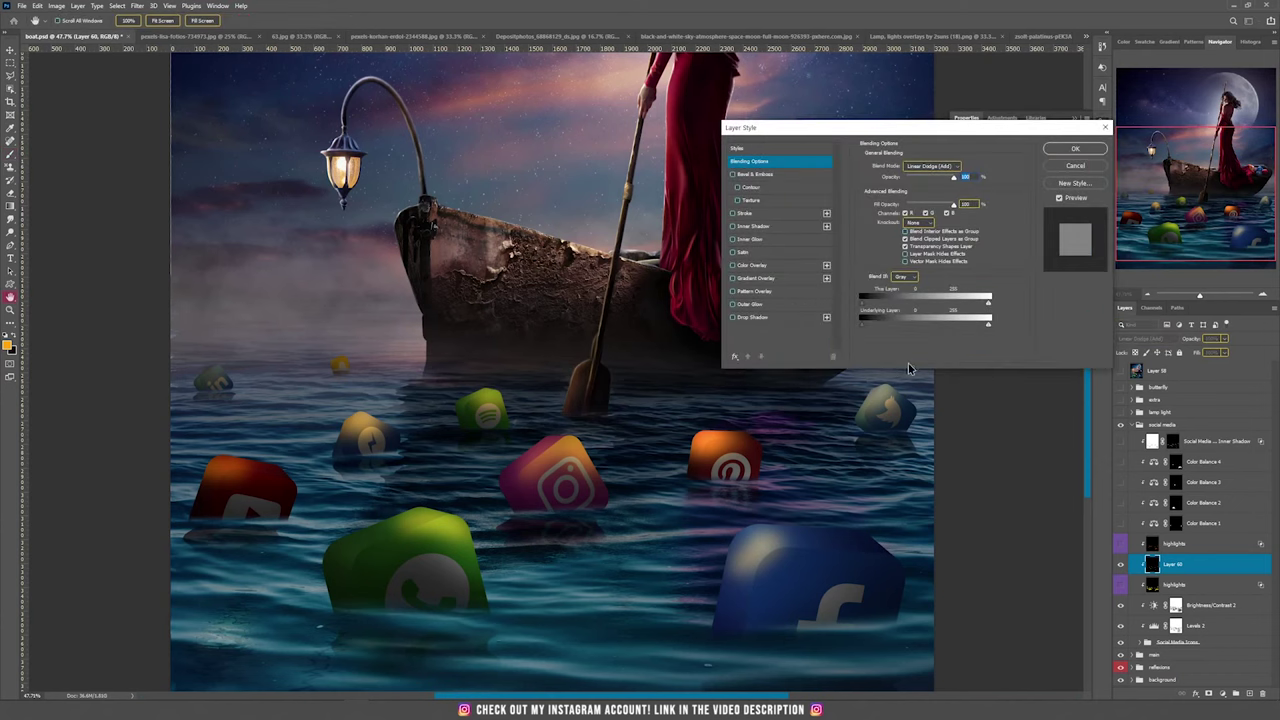
Split the underlying-layer black slider in Blend If for Layer 60 and move its inner half towards the midtones
left_click_drag(867, 324, 915, 324)
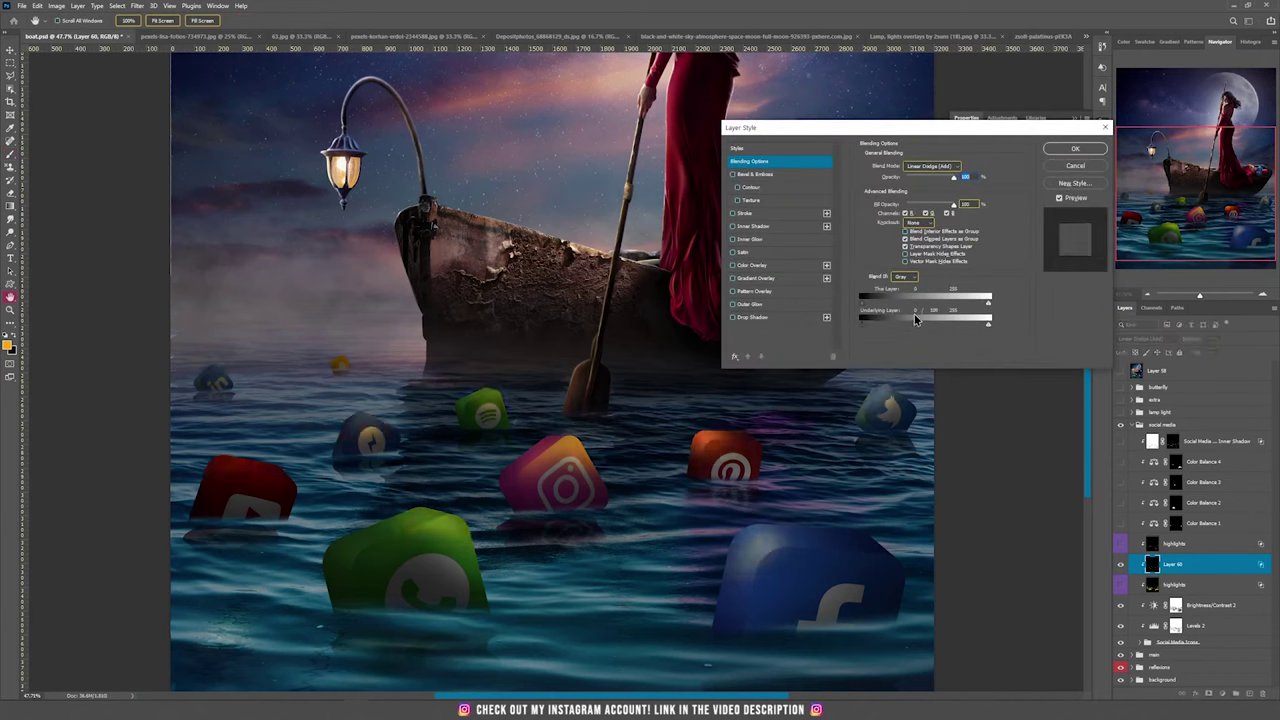
key("Return")
Show and select the upper highlights layer and toggle its visibility to compare its effect on the icons
left_click(1120, 544)
left_click(1152, 543)
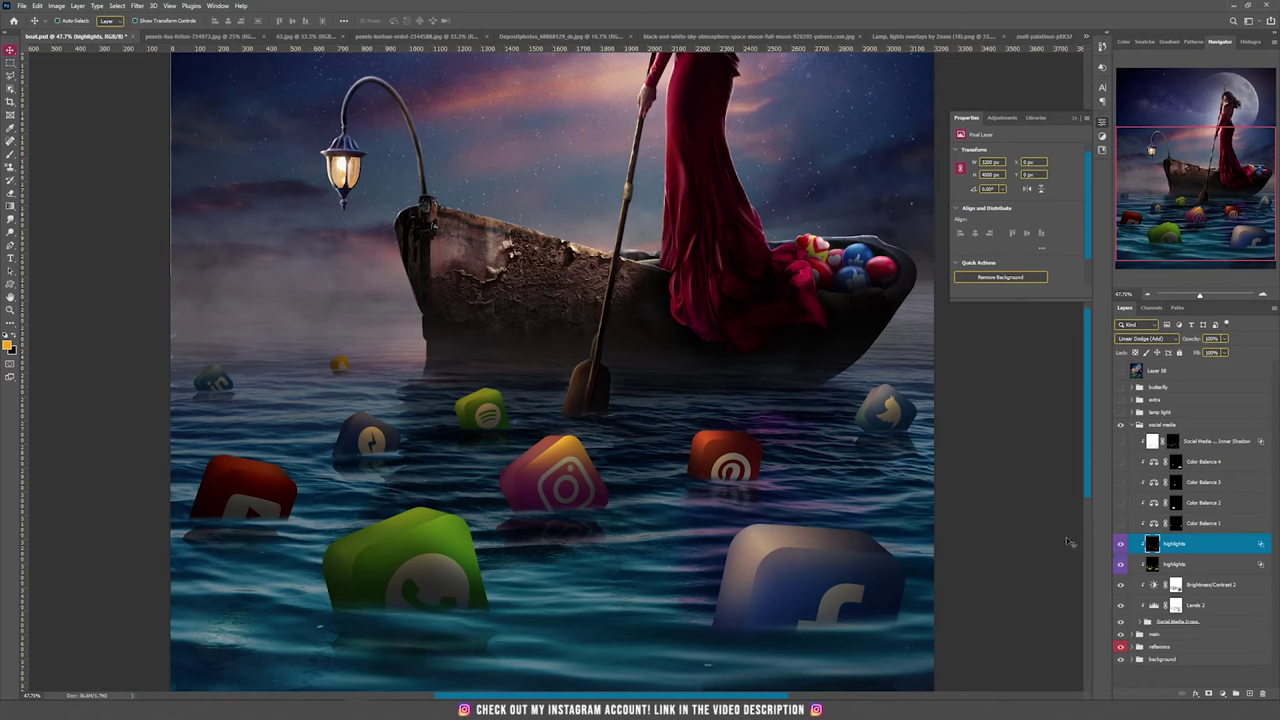
left_click(1121, 545)
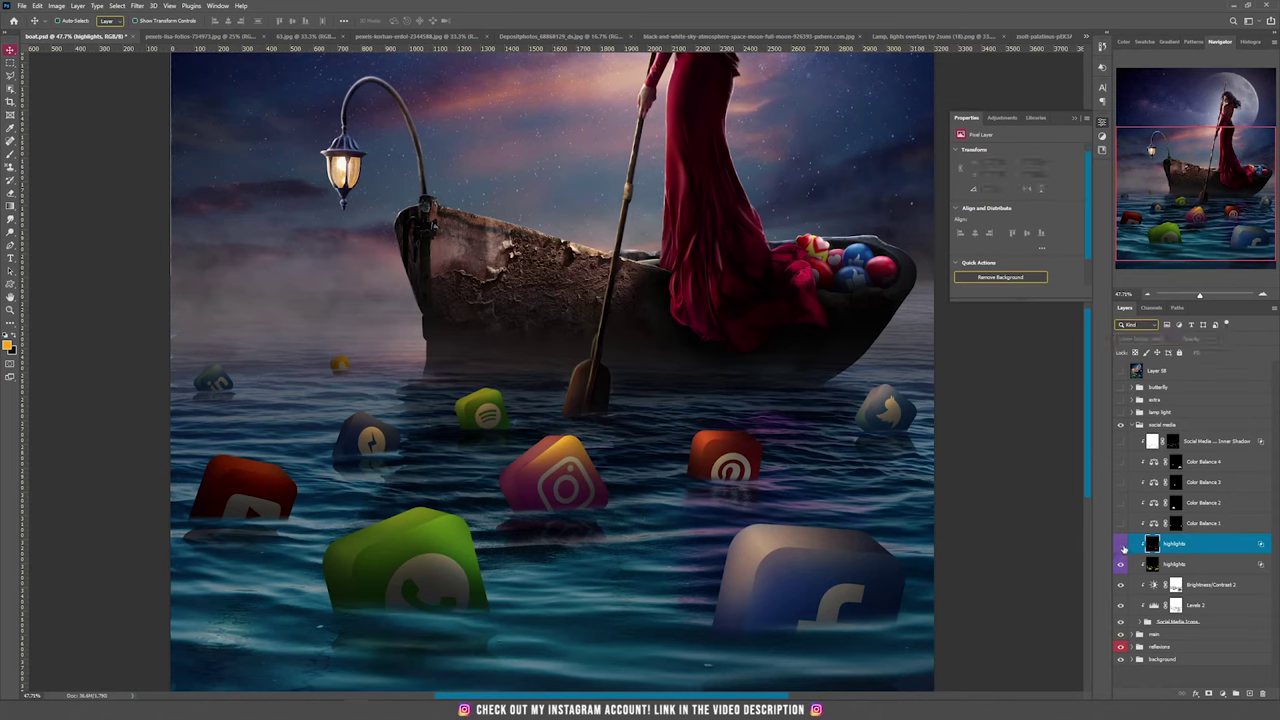
left_click(1121, 545)
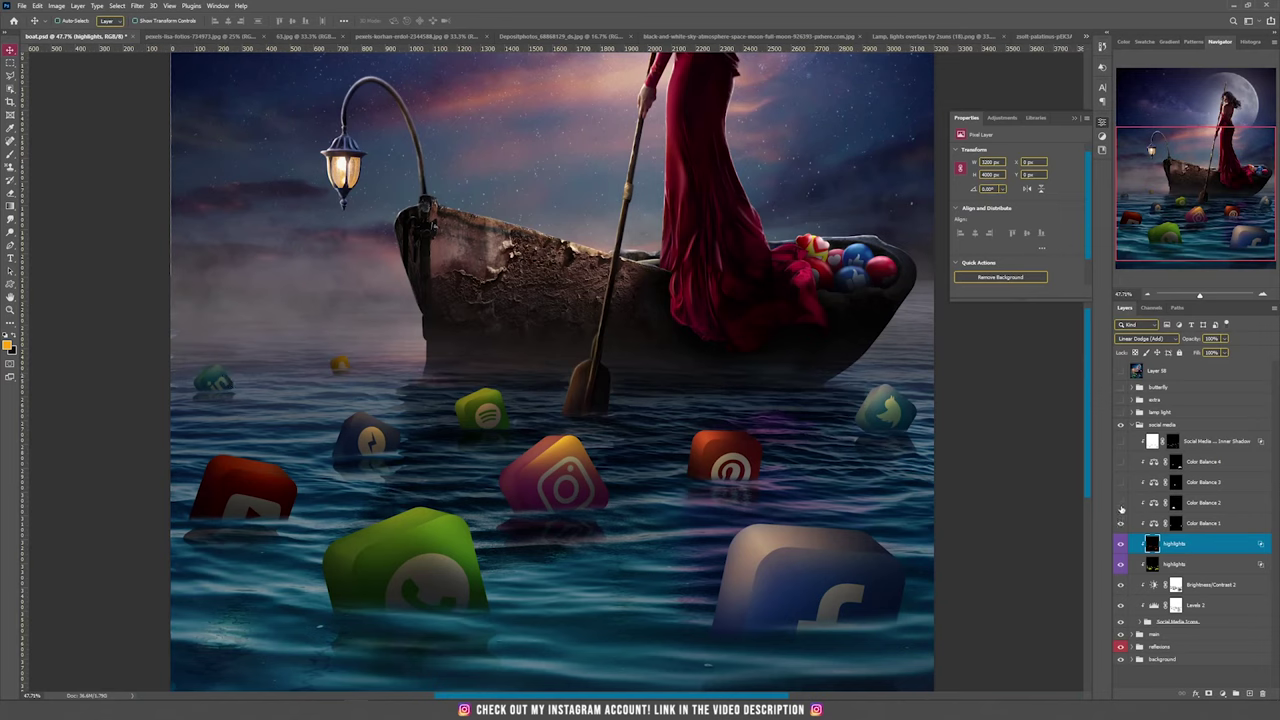
Show the Color Balance 3 and Color Balance 4 layers, and toggle the masked inner shadow layer to compare its effect
left_click(1120, 482)
left_click(1120, 461)
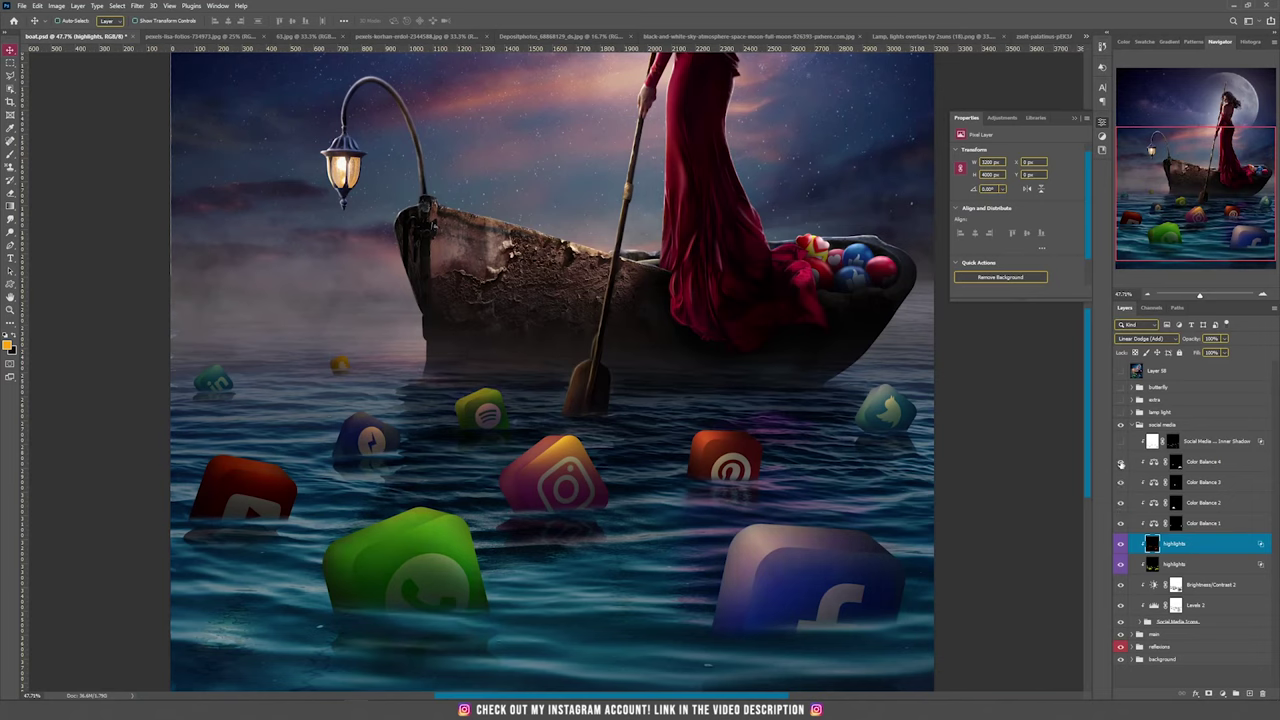
left_click(1120, 443)
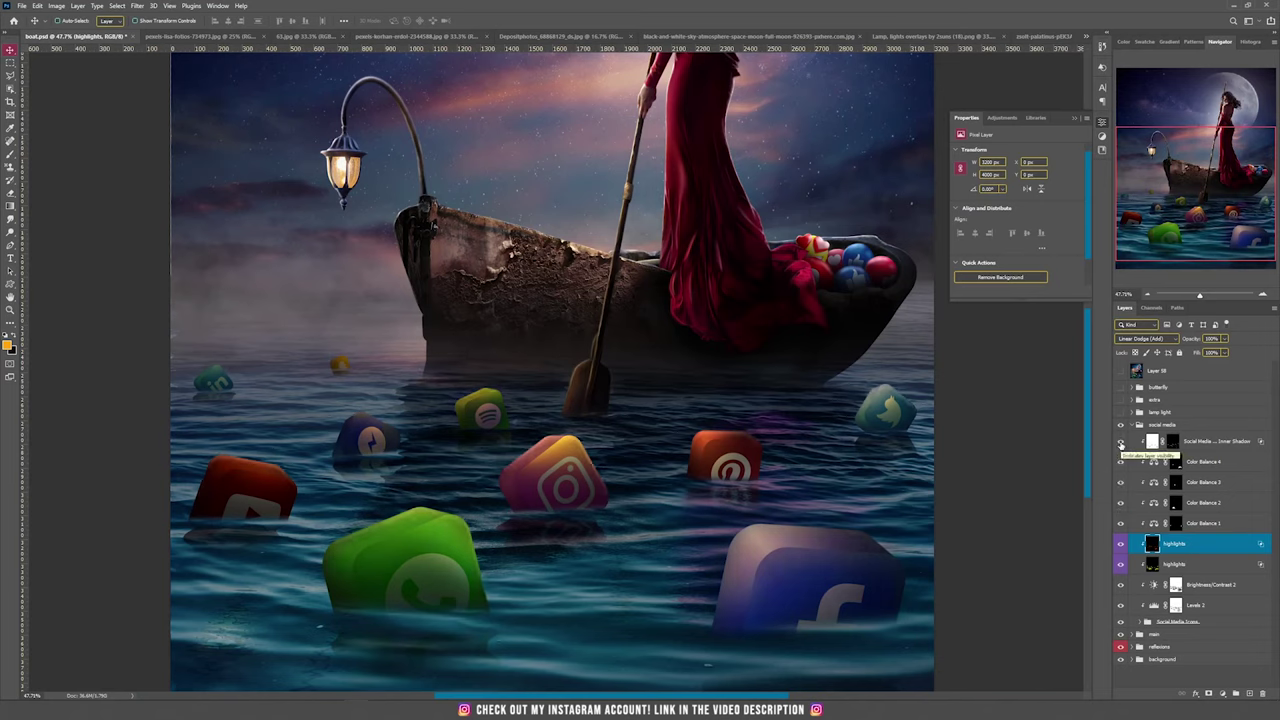
left_click(1120, 443)
left_click(1120, 443)
left_click(1120, 443)
Add an Inner Shadow to the Social Media Icons group in Linear Dodge (Add) mode with a size of about 29 px
left_click(1229, 623)
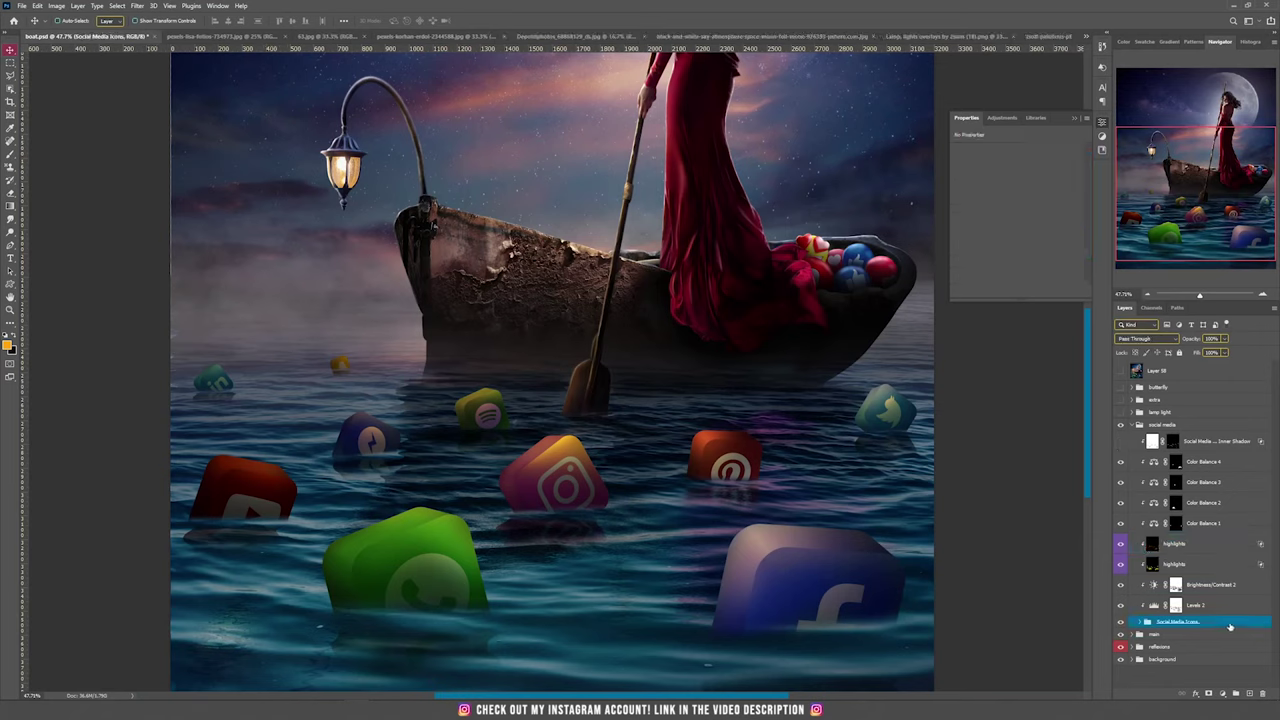
double_click(1230, 626)
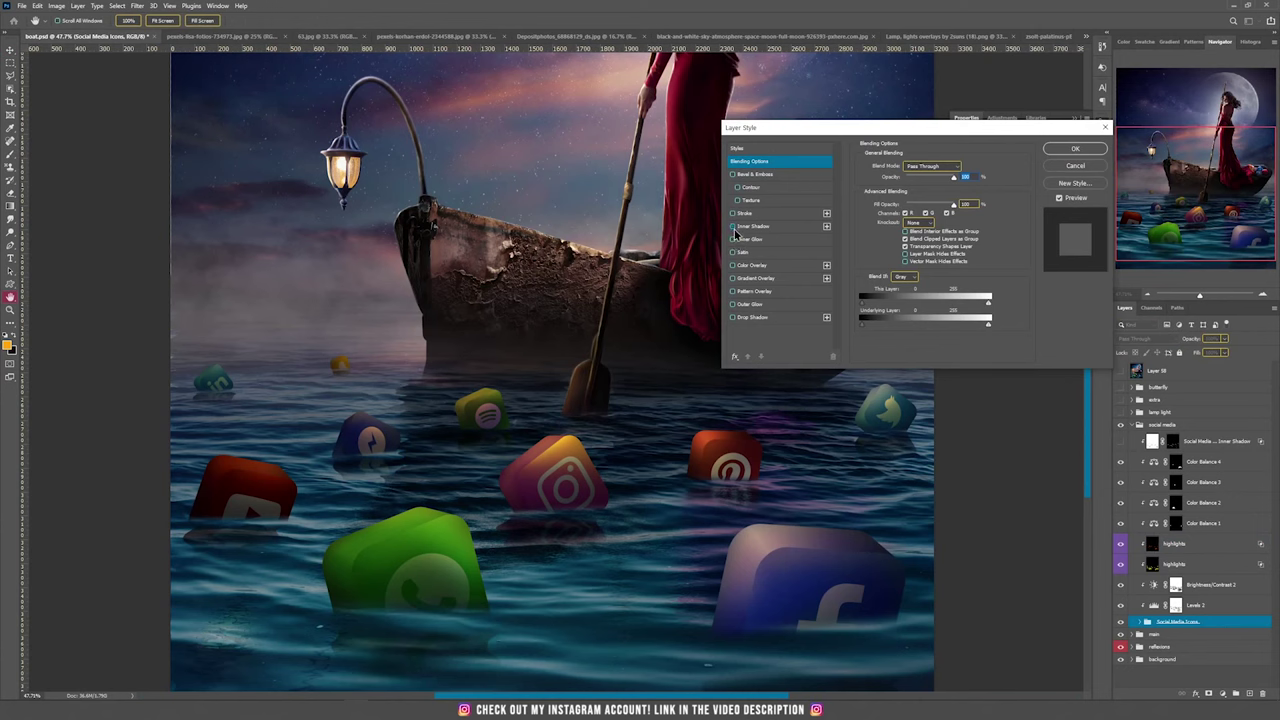
left_click(751, 228)
left_click(922, 168)
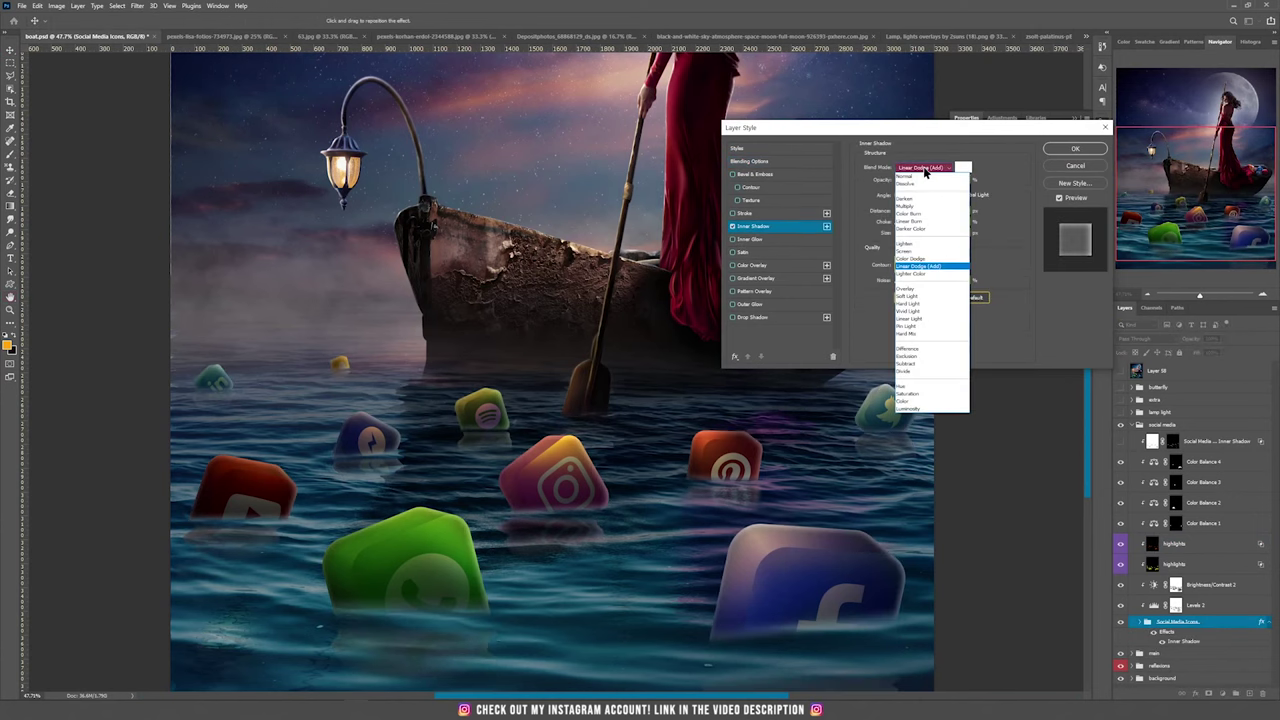
left_click(920, 266)
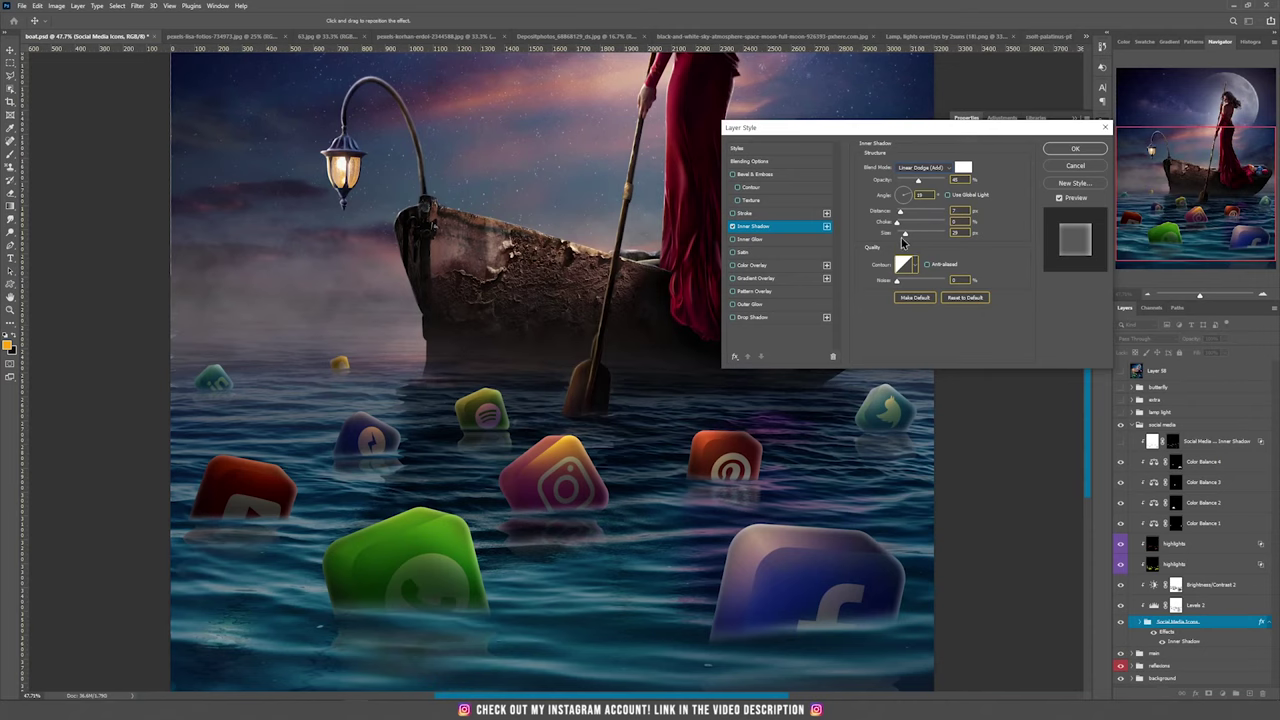
left_click_drag(901, 238, 900, 235)
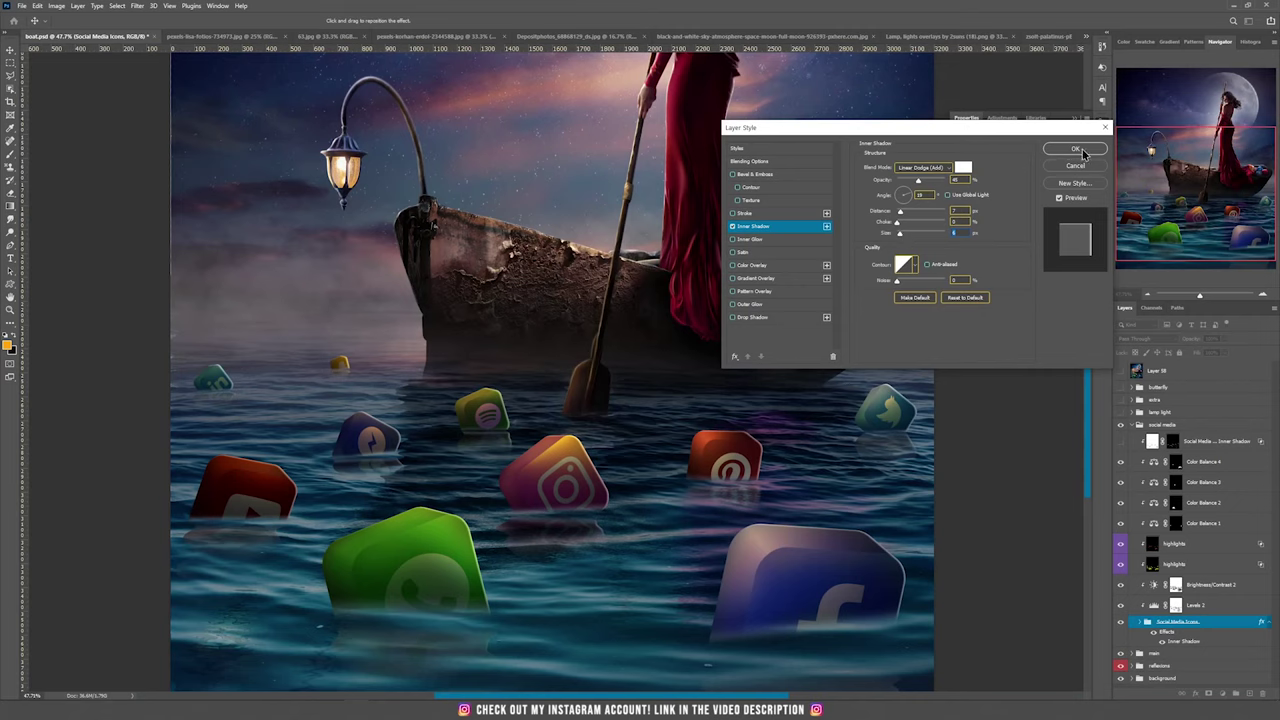
left_click_drag(902, 238, 907, 237)
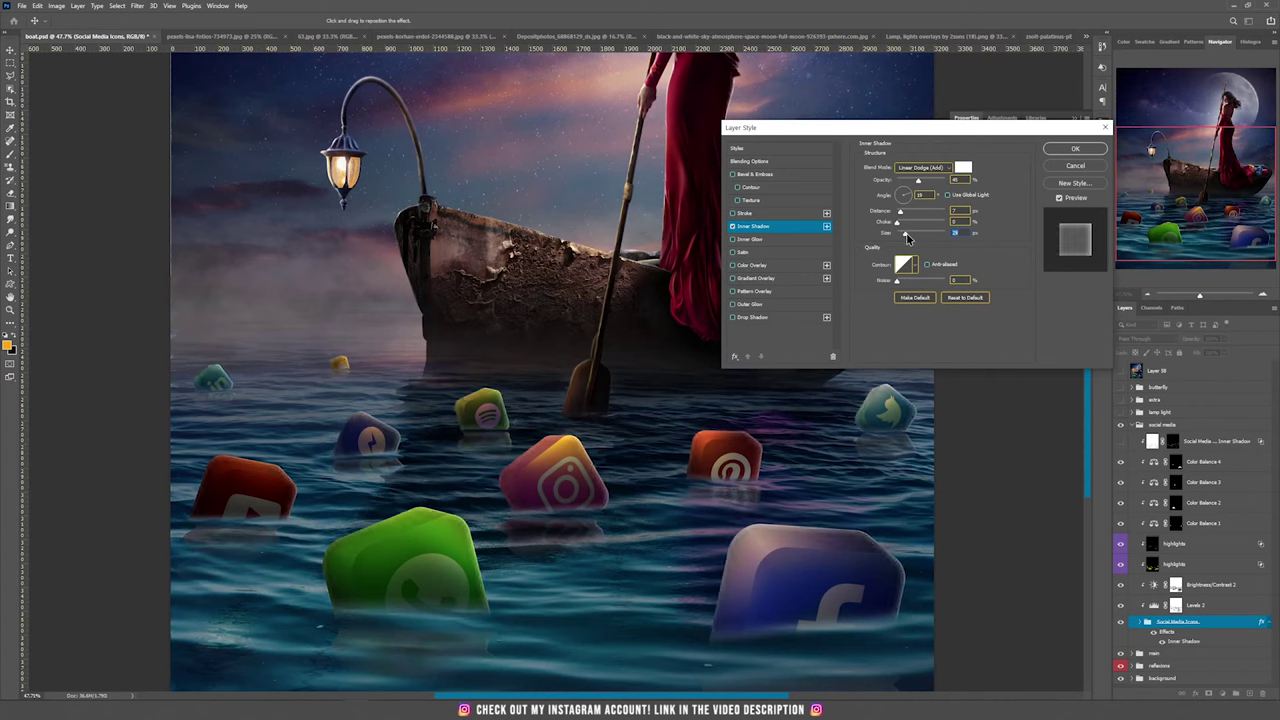
left_click(1065, 150)
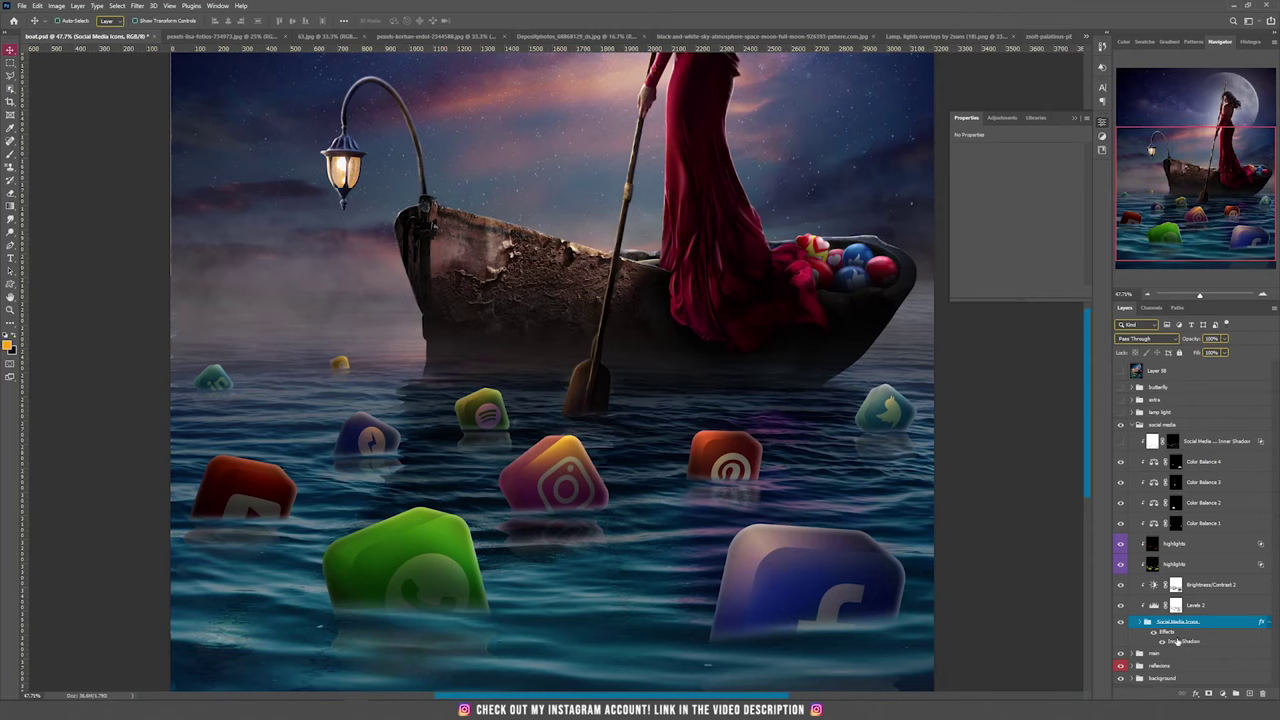
Separate the group's Inner Shadow effect into its own layer and move it directly above Color Balance 4
right_click(1183, 645)
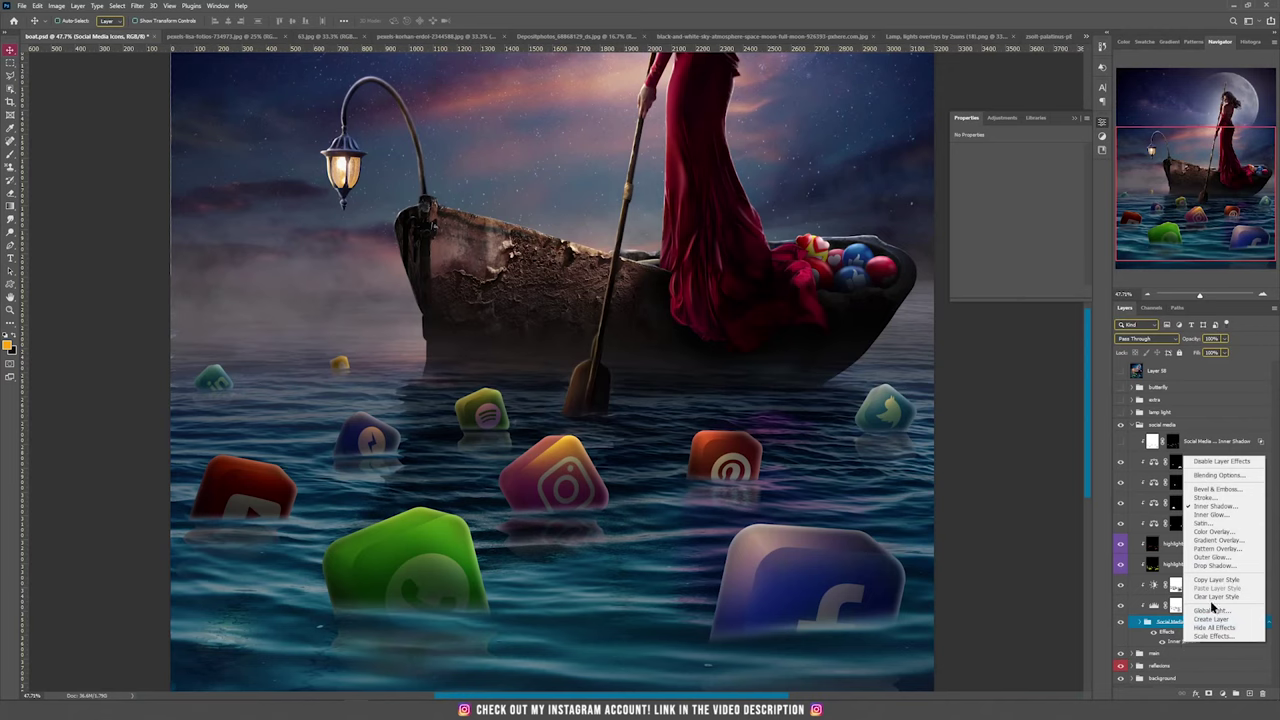
left_click(1243, 621)
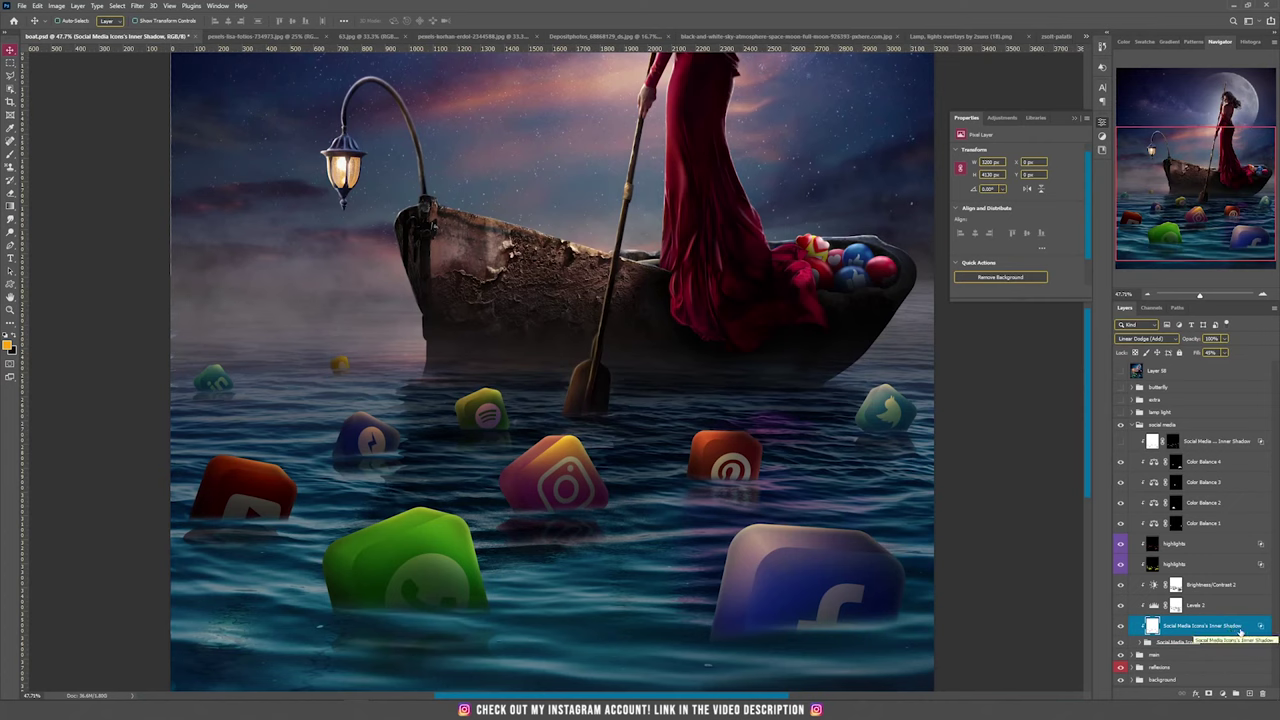
mouse_move(1241, 630)
left_mouse_down()
mouse_move(1200, 545)
mouse_move(1203, 452)
left_mouse_up()
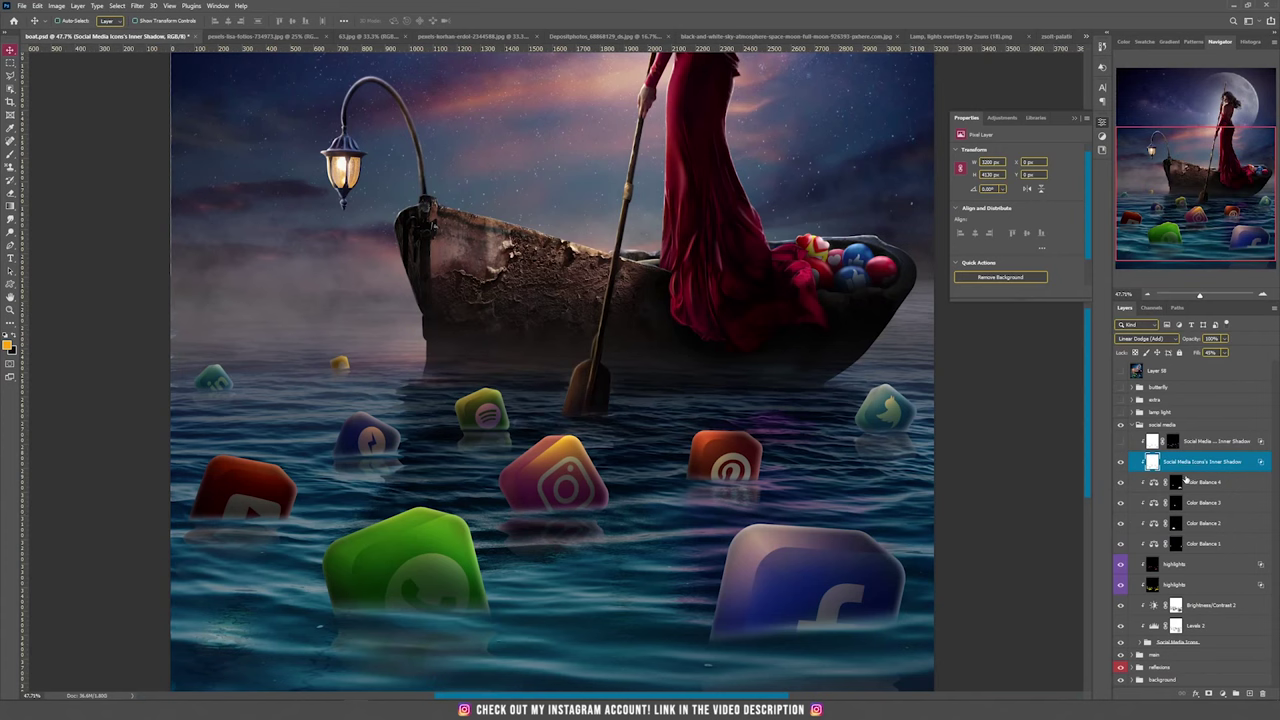
Add a black mask to the separated inner shadow layer and choose the Brush with white as the foreground colour
left_click(1209, 693, "alt")
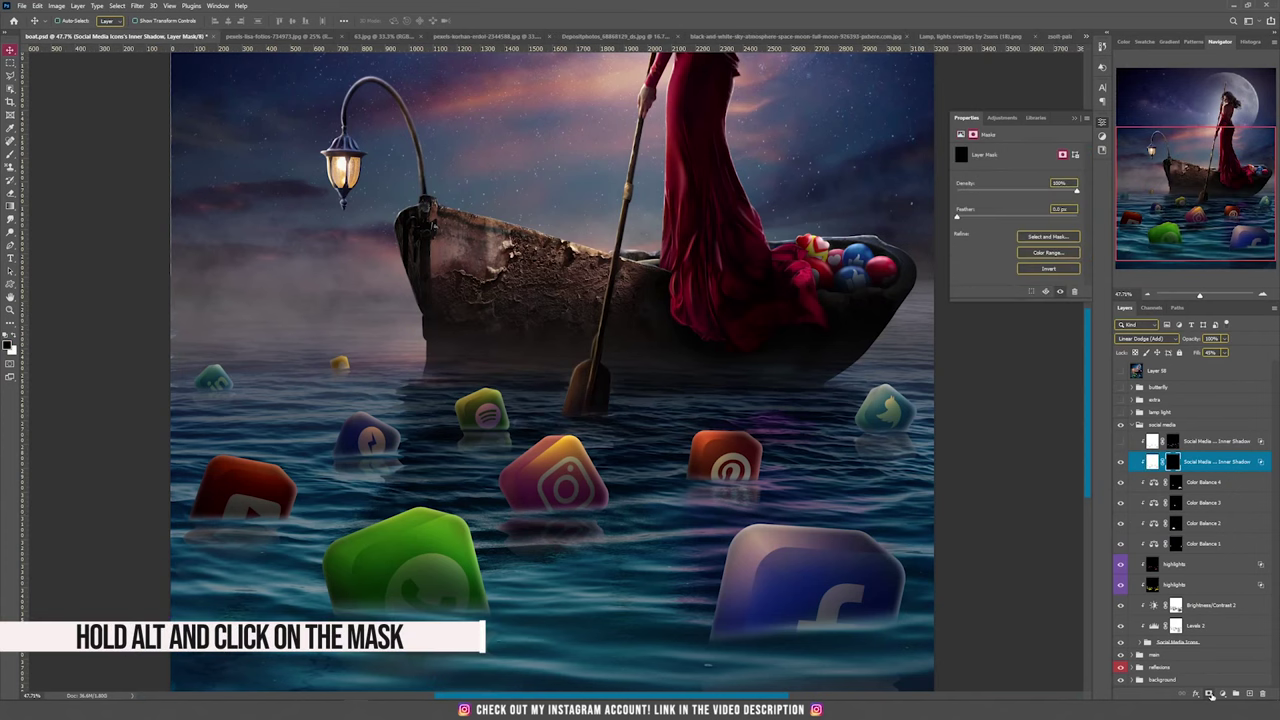
key("b")
left_click(15, 341)
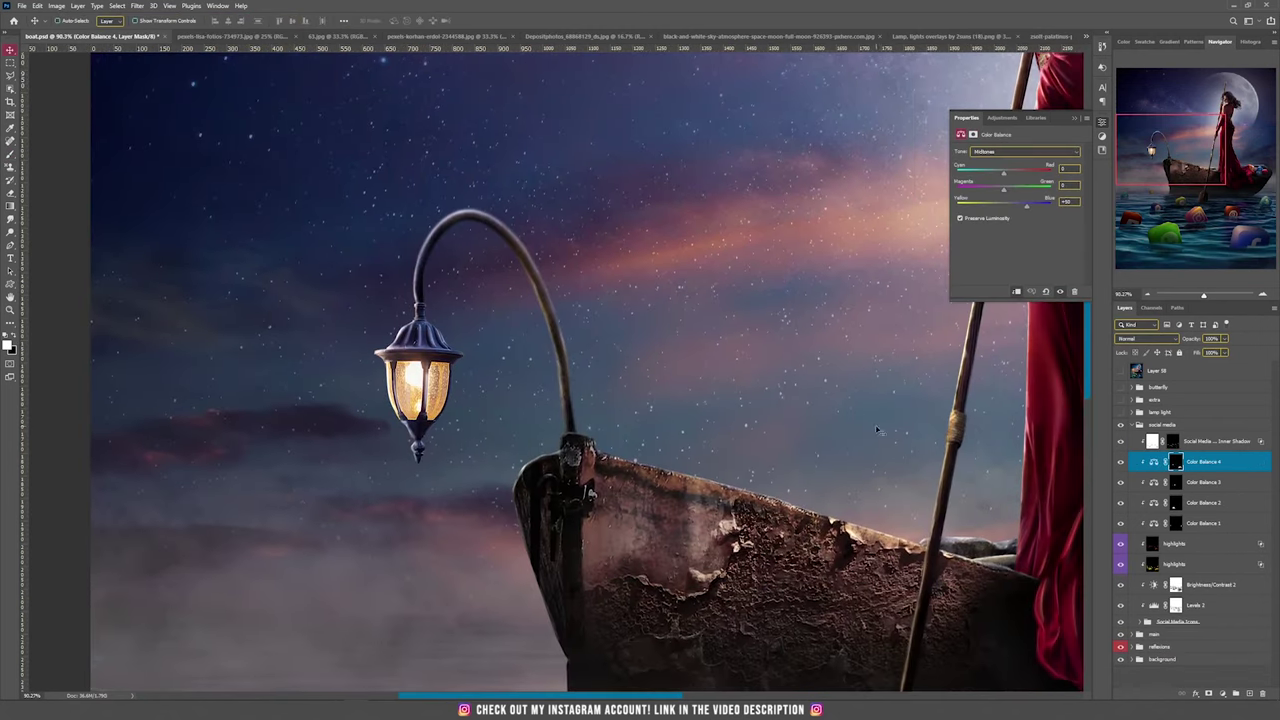
Collapse the adjustment properties and show the lamp light group to view the glow around the lamp
left_click(1075, 119)
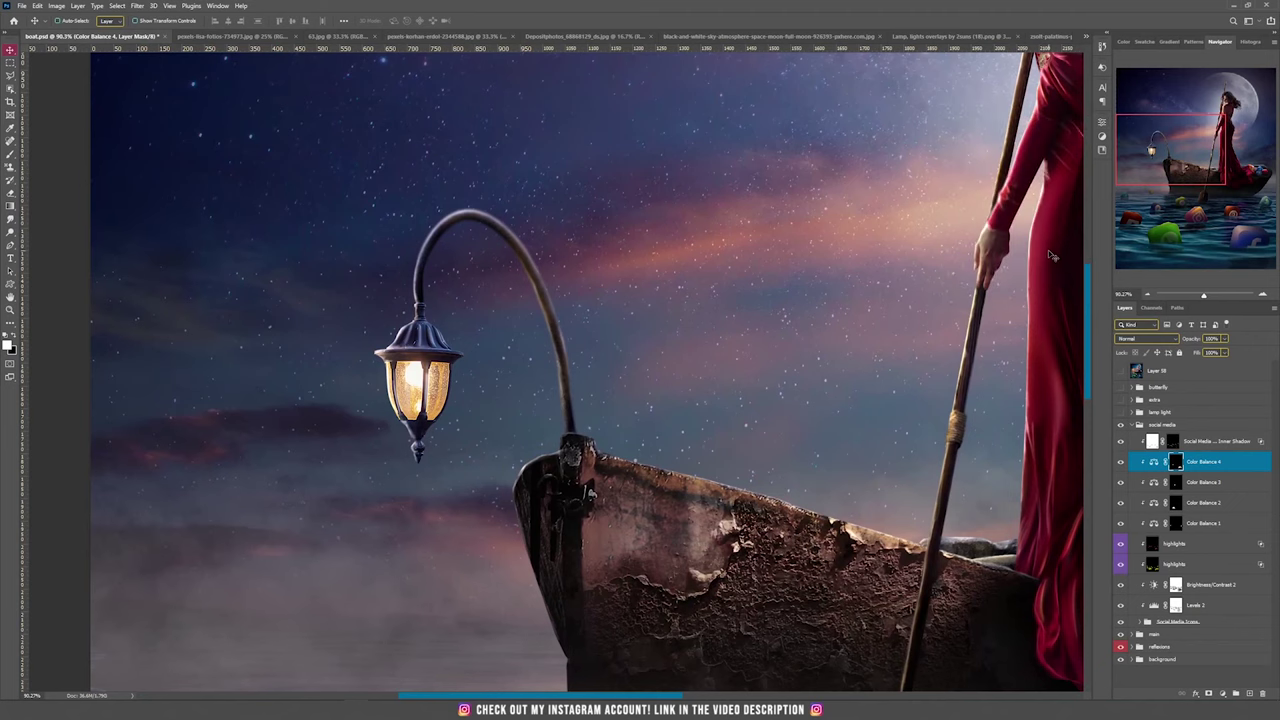
left_click(1120, 412)
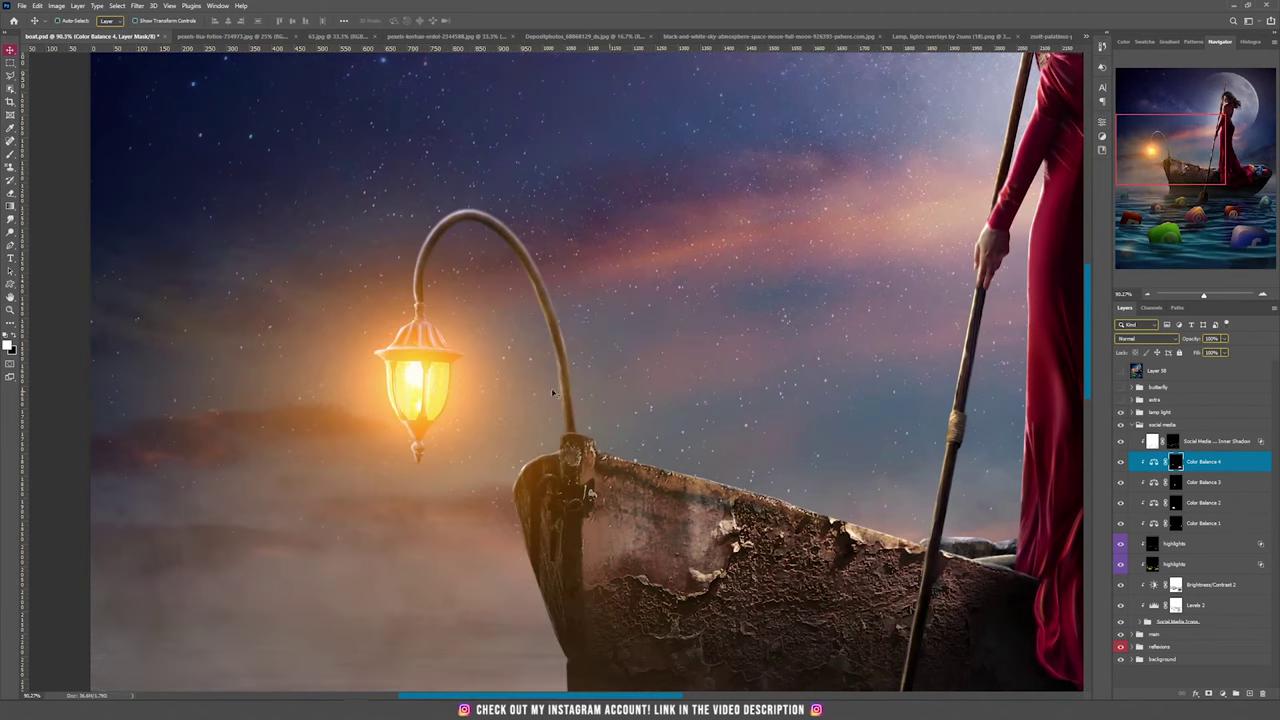
scroll(543, 394, "down", 5)
scroll(543, 394, "down", 2)
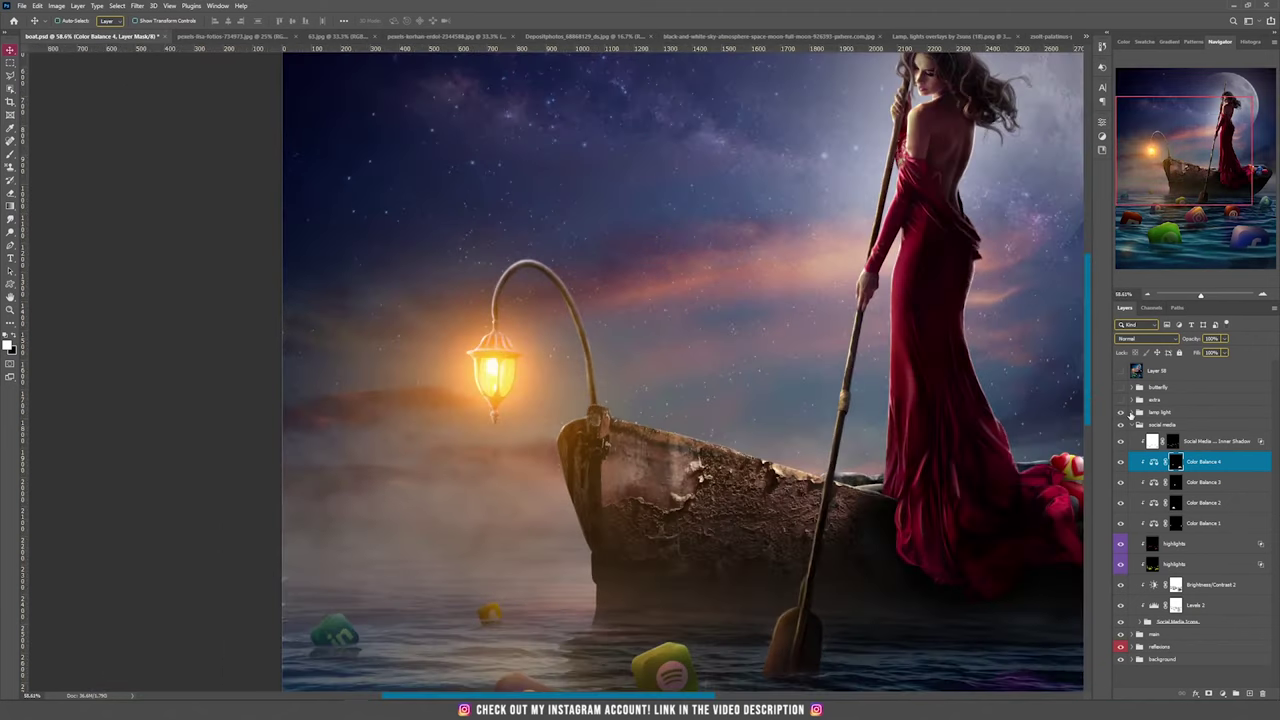
Expand the lamp light group and hide its base, Layer 26, Layer 27 and Gradient Map 1 layers
left_click(1132, 413)
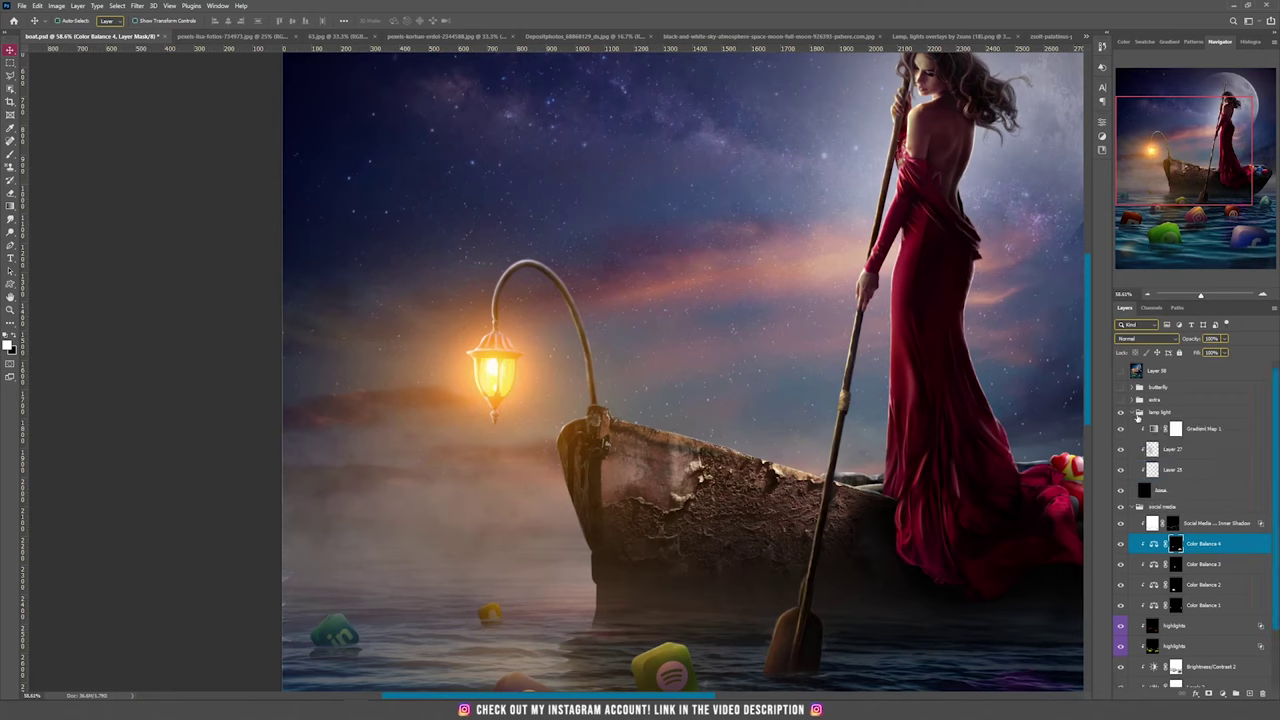
left_click(1130, 492)
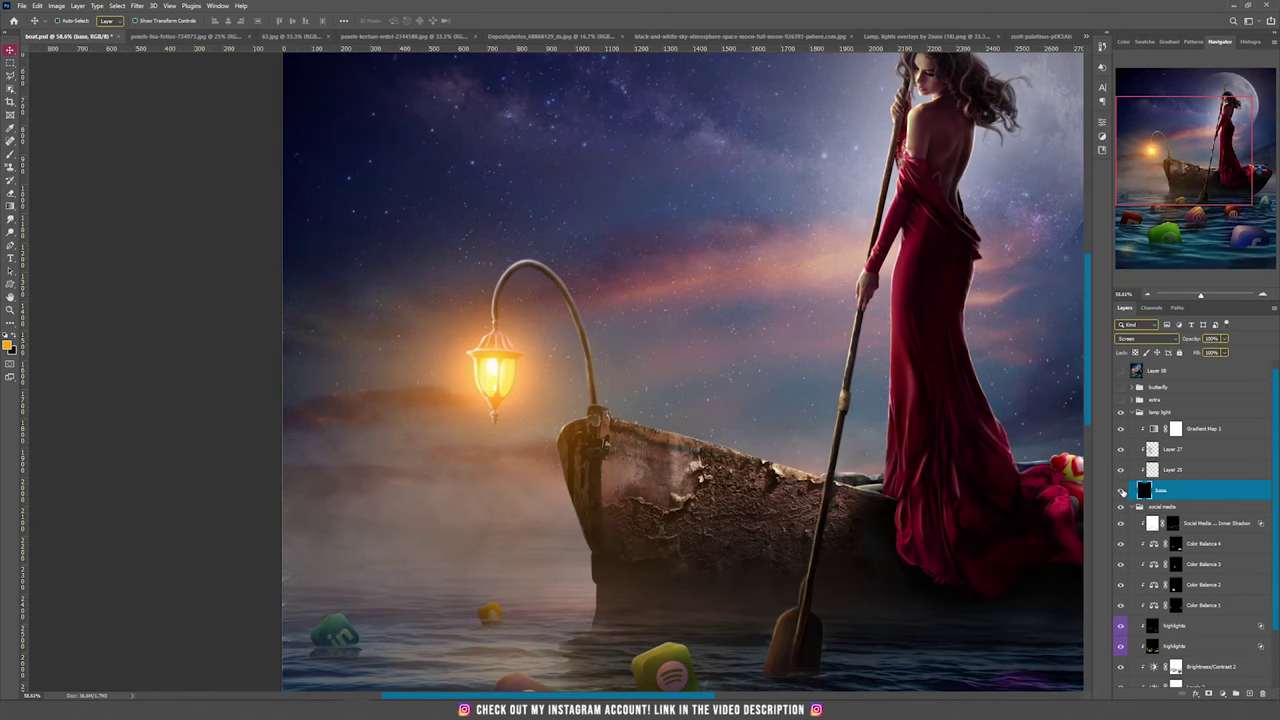
left_click_drag(1120, 467, 1120, 430)
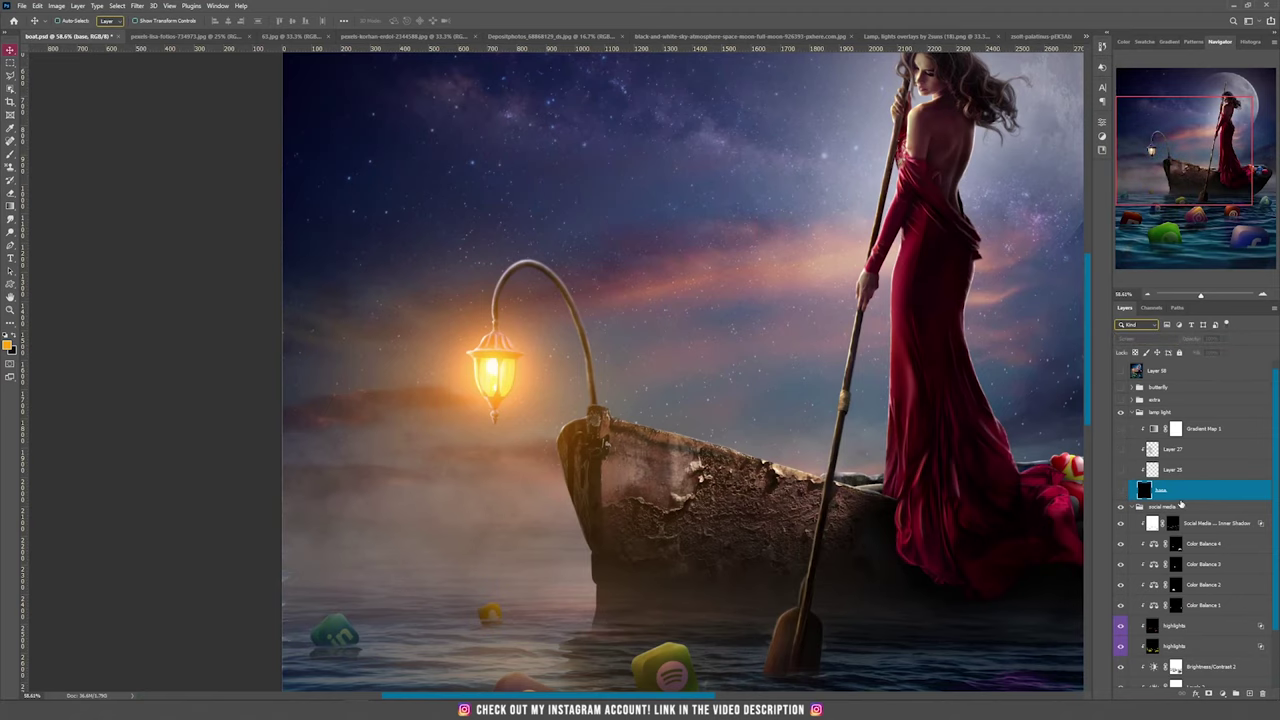
Add a Screen-mode layer filled with the neutral black above Gradient Map 1 and rename it base
left_click(1205, 429)
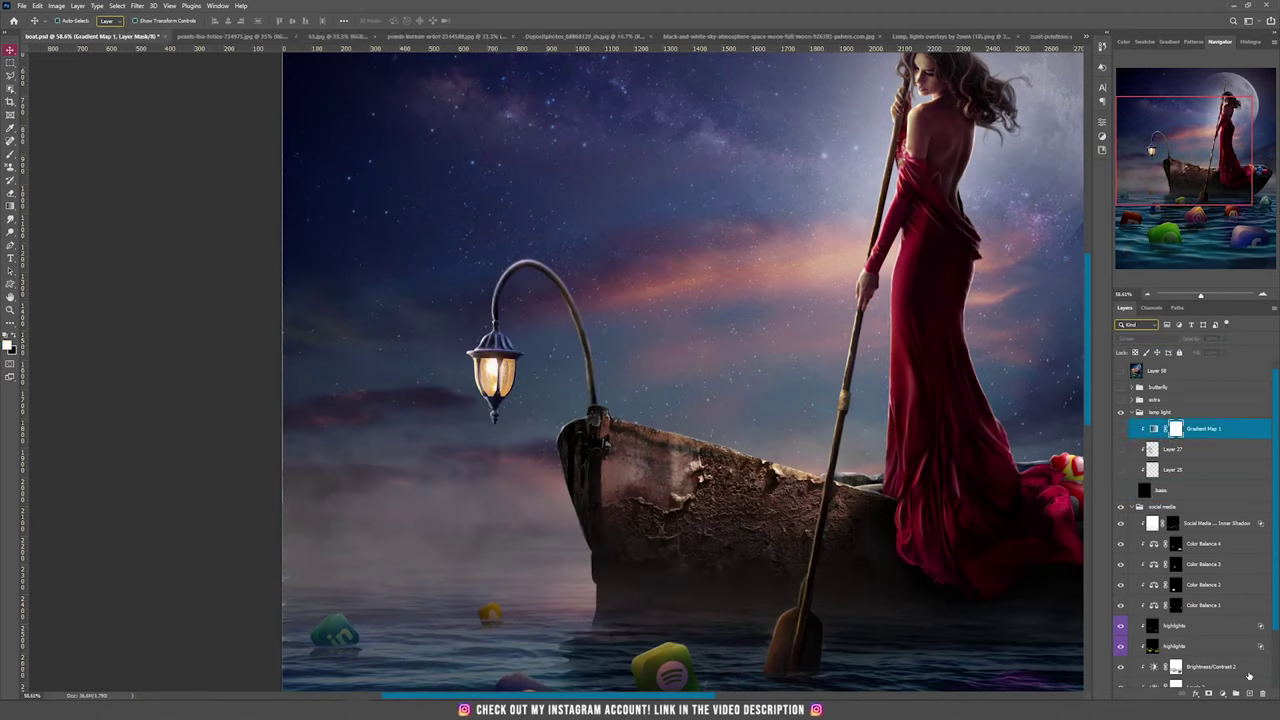
left_click(77, 6)
mouse_move(110, 17)
left_click(195, 17)
left_click(565, 256)
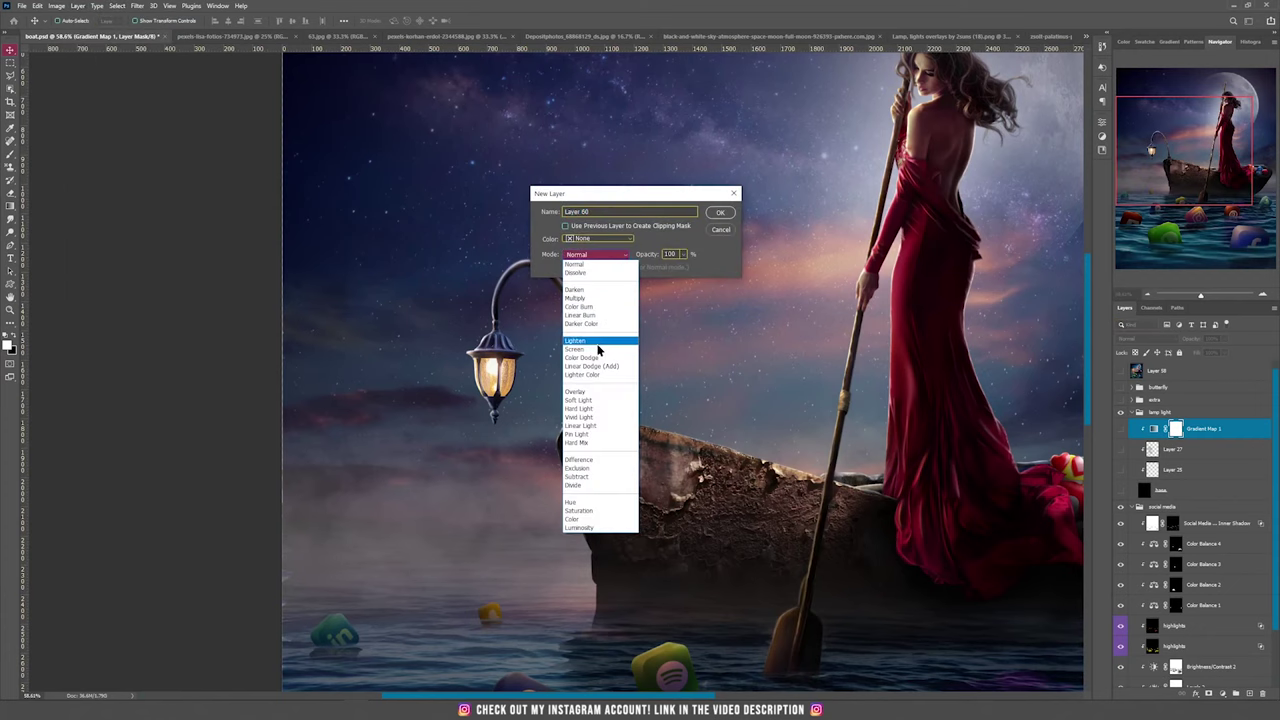
left_click(600, 345)
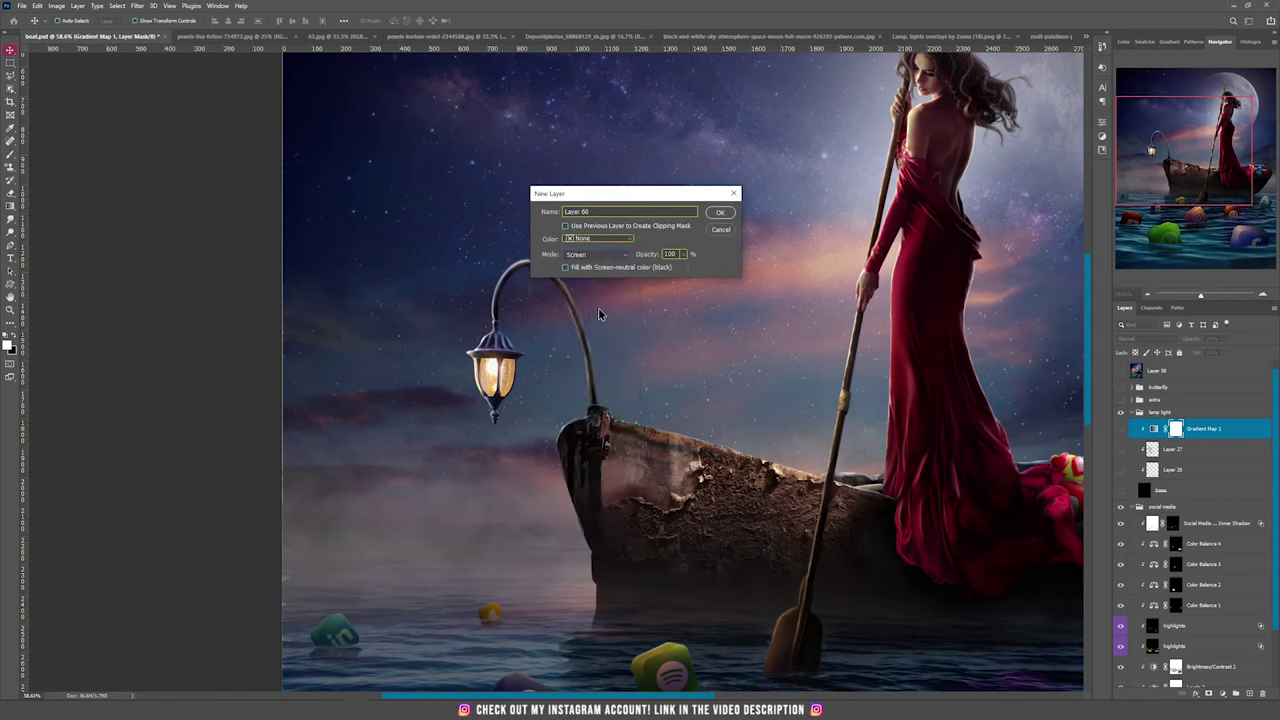
left_click(720, 212)
double_click(1156, 430)
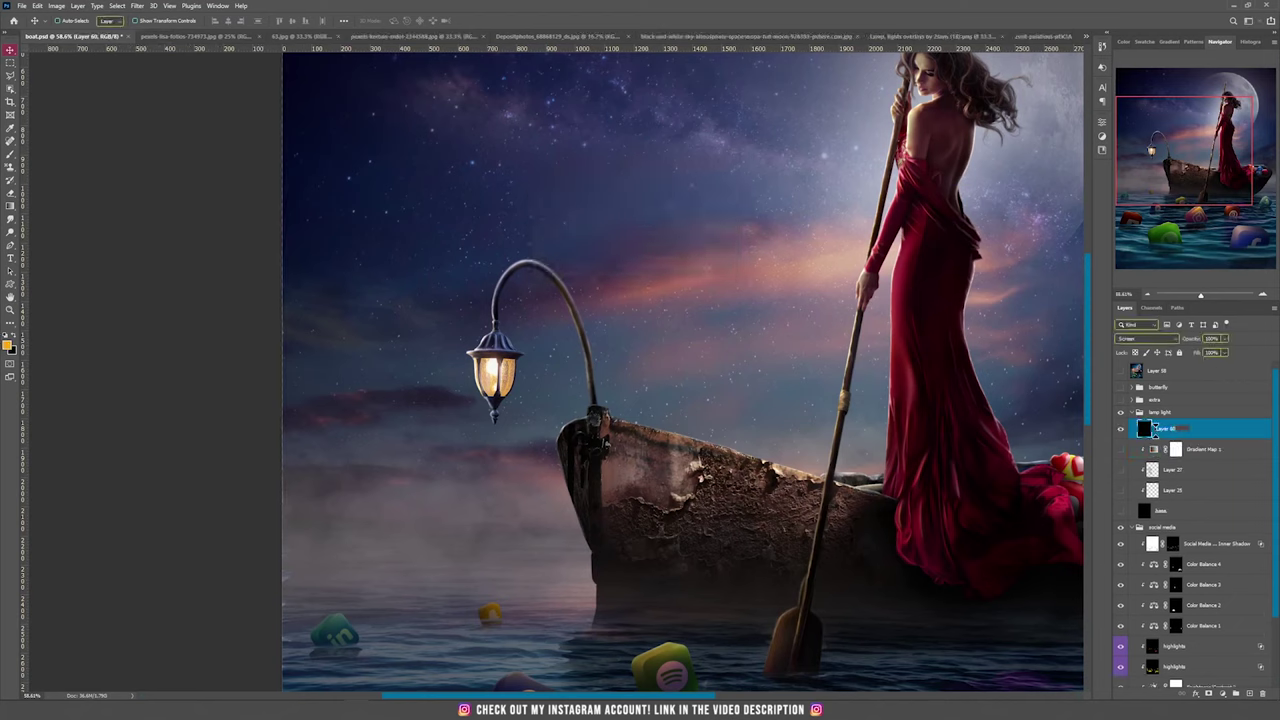
type("base")
key("Return")
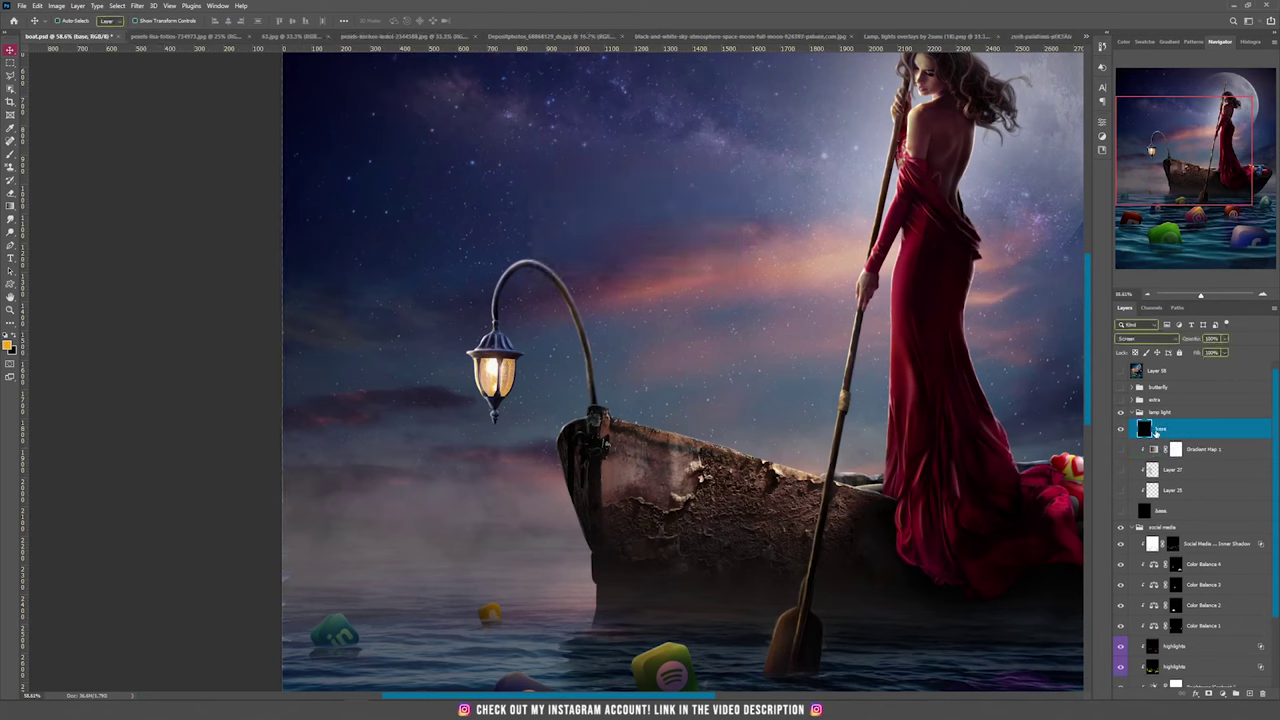
Add an empty layer above the new base layer and clip it to base
left_click(1252, 693)
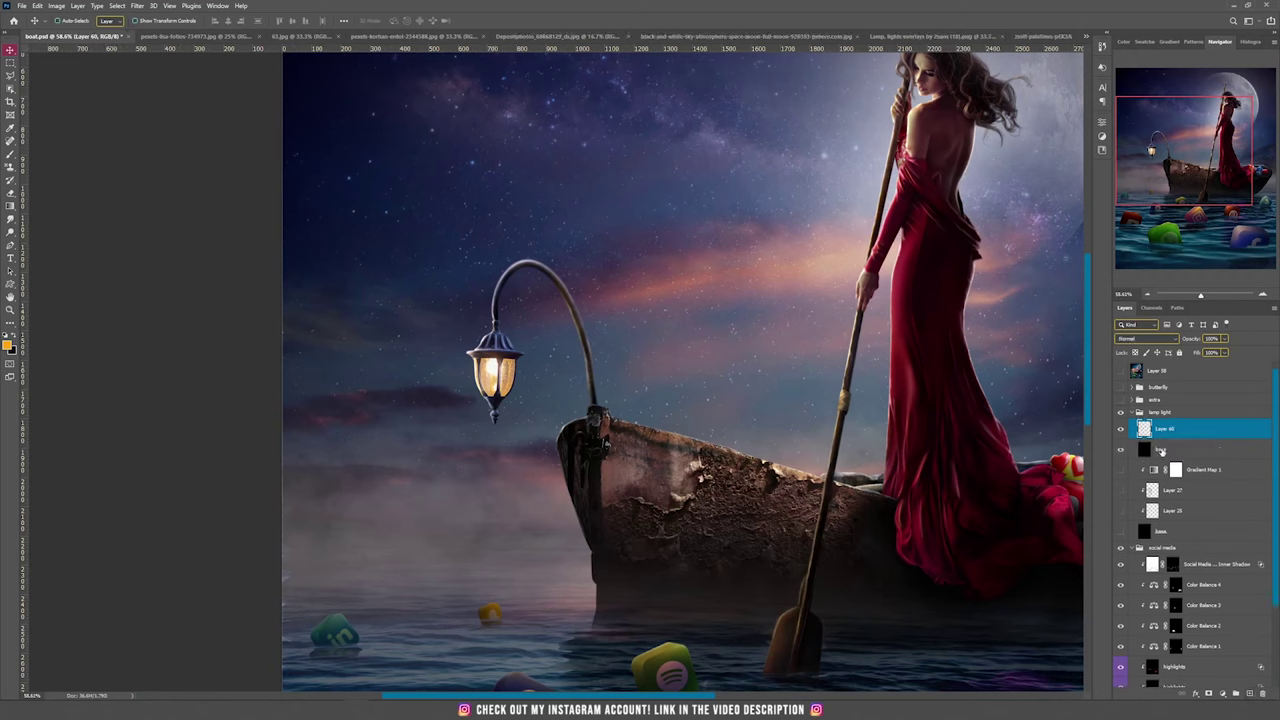
left_click(1150, 440, "alt")
left_click(1166, 450)
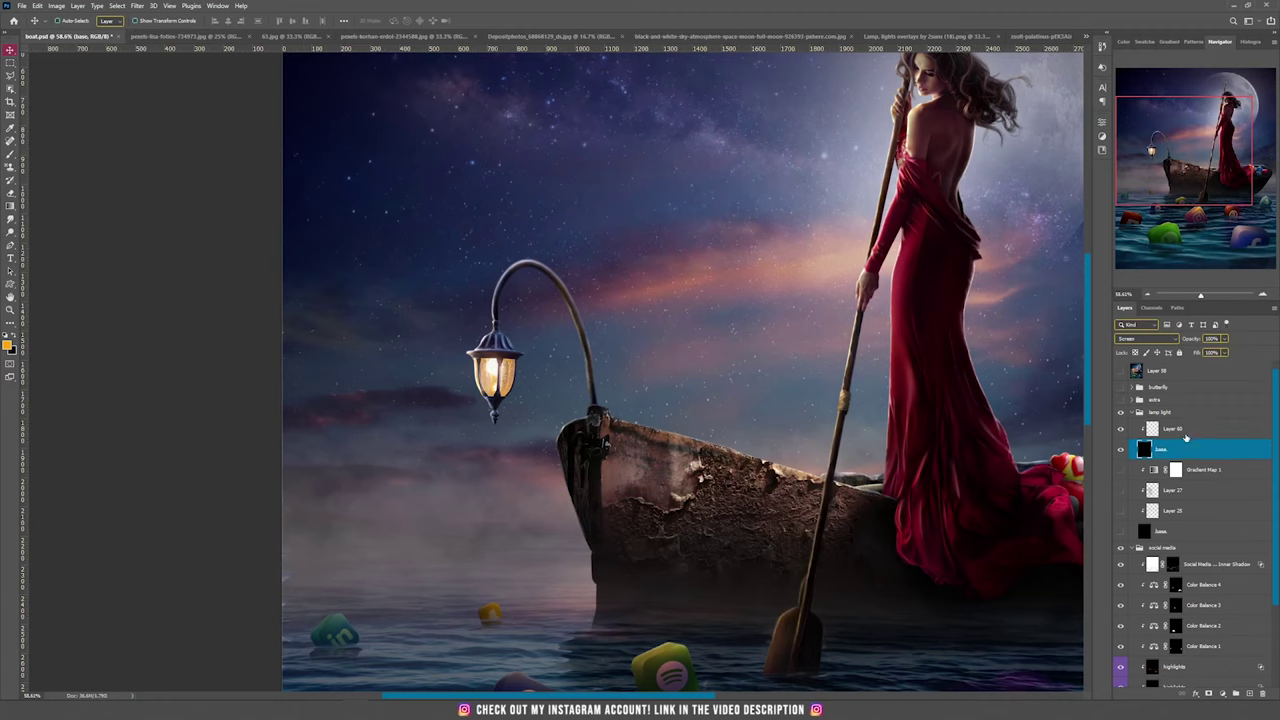
Add a Gradient Map adjustment above the empty layer clipped to base
left_click(1185, 432)
left_click(1223, 693)
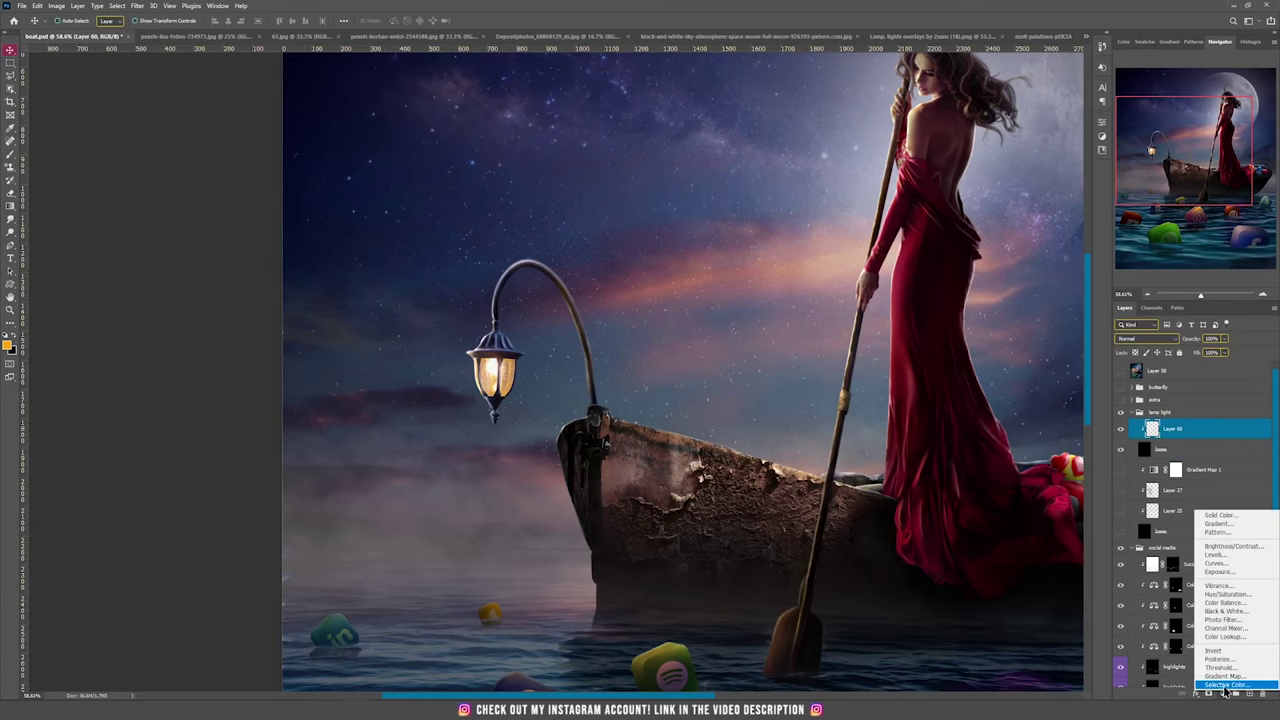
left_click(1225, 676)
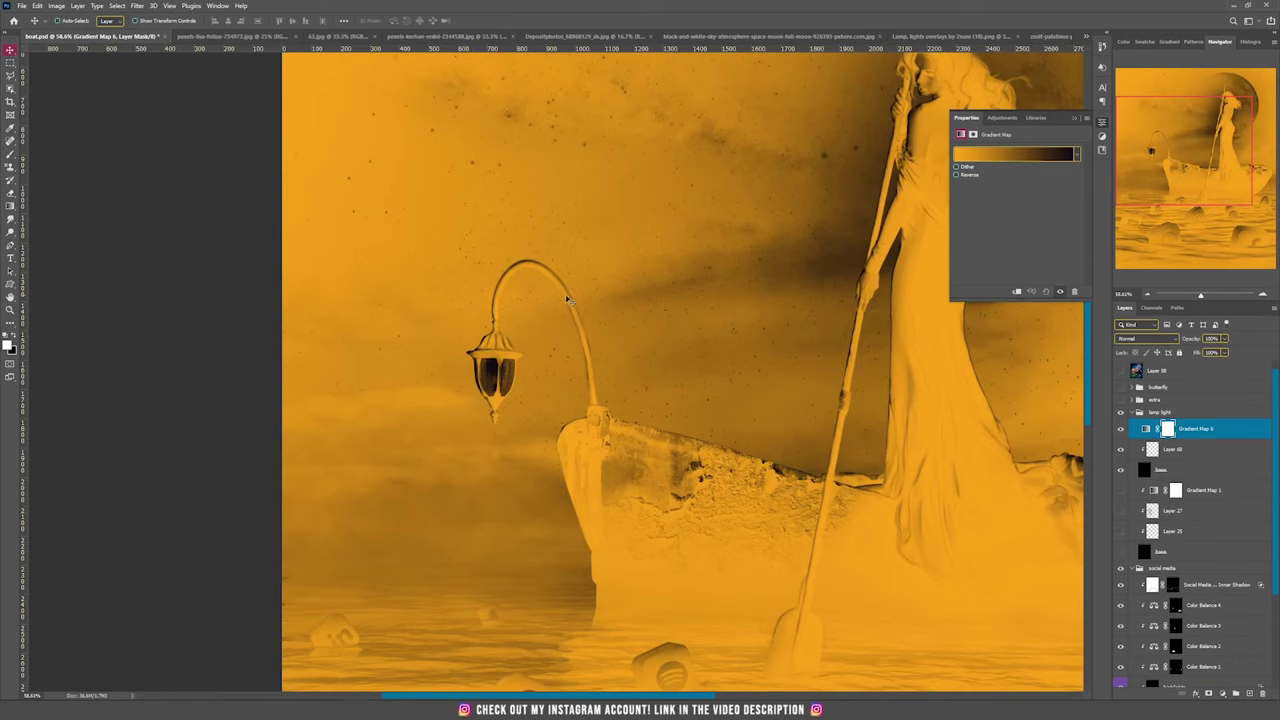
Set the new gradient map's start stop to black (000000) and its end stop to white
left_click(1010, 155)
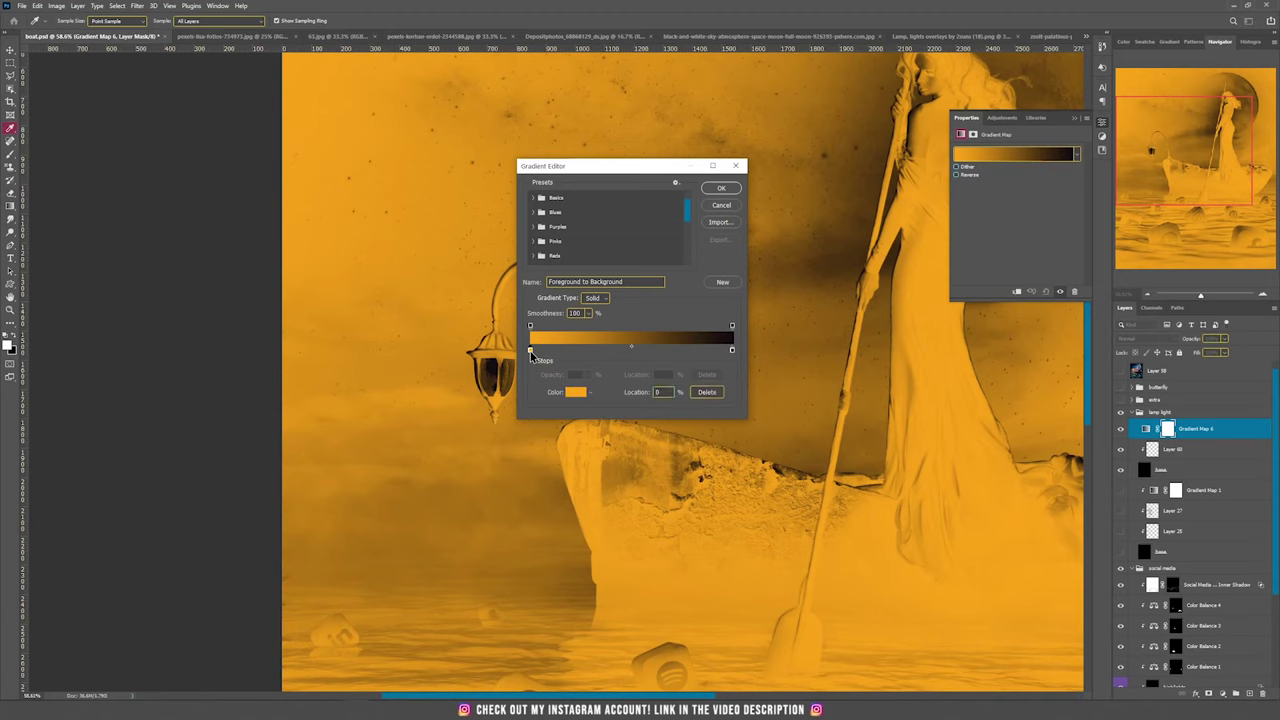
double_click(530, 350)
left_click_drag(769, 414, 860, 490)
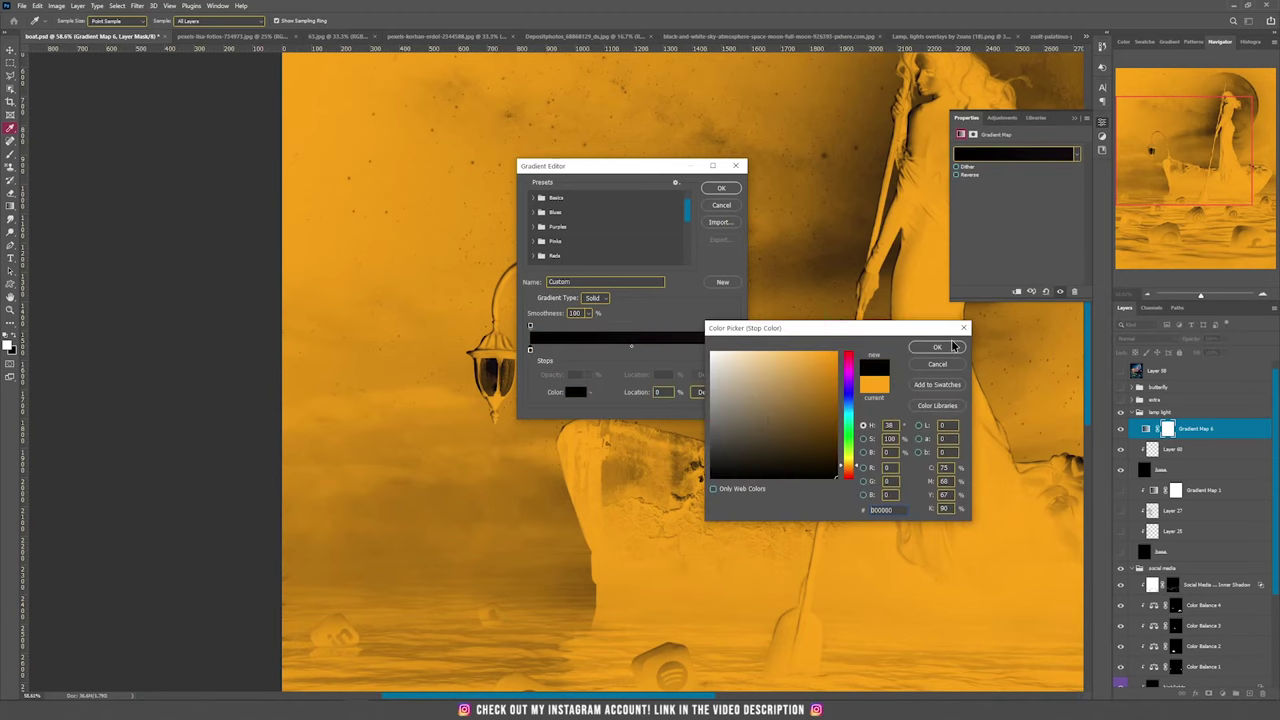
left_click(951, 347)
left_click(732, 350)
double_click(732, 350)
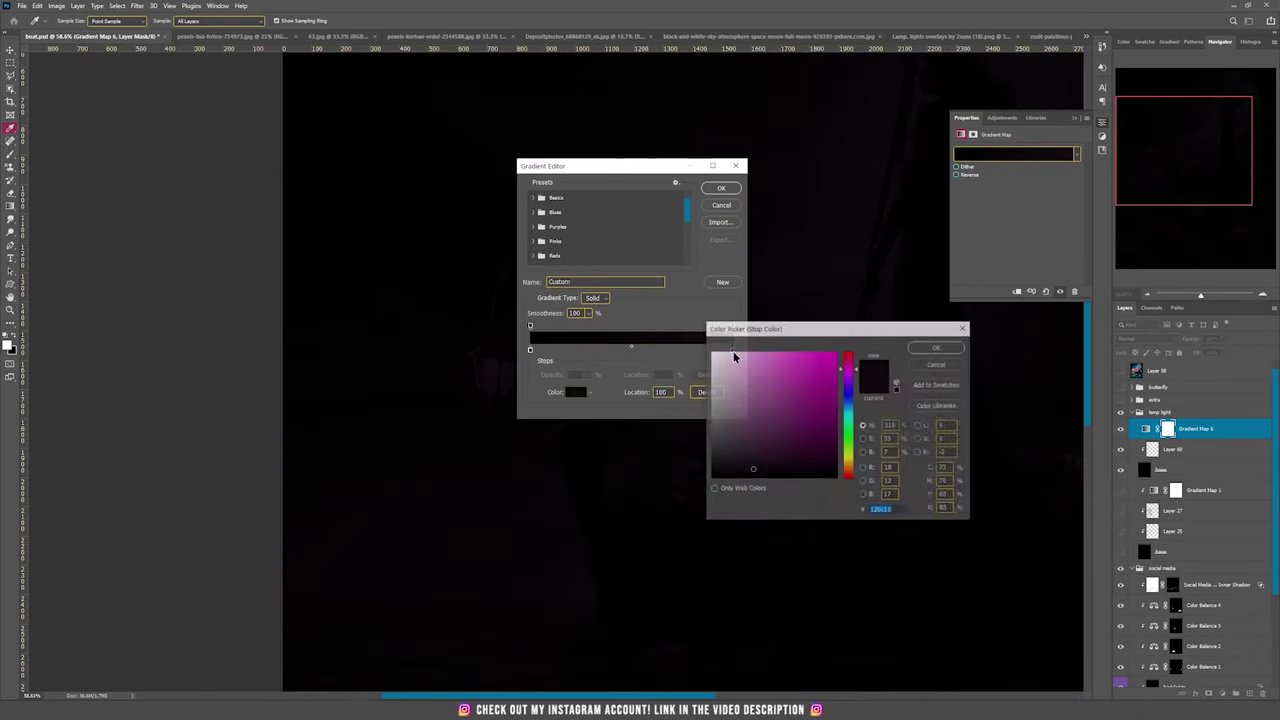
left_click(717, 346)
left_click(937, 347)
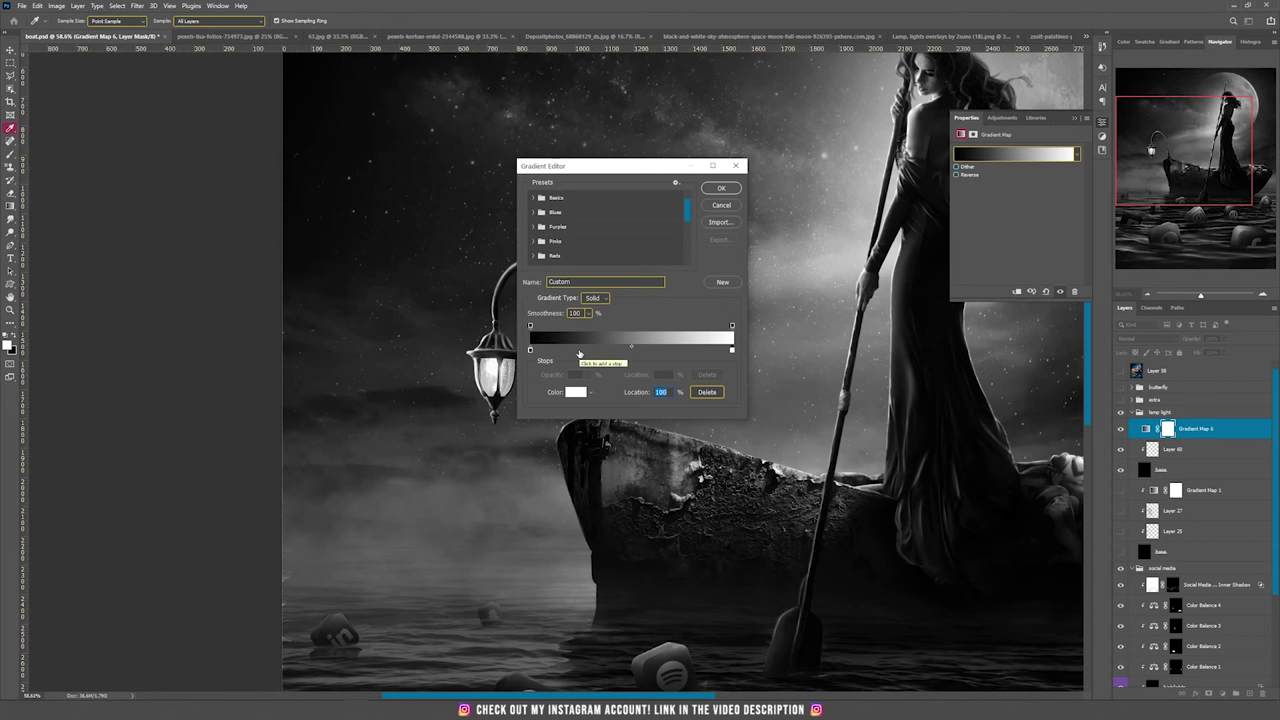
Add a gradient stop at 24% and set its color to orange ff8a00
left_click(578, 355)
double_click(578, 350)
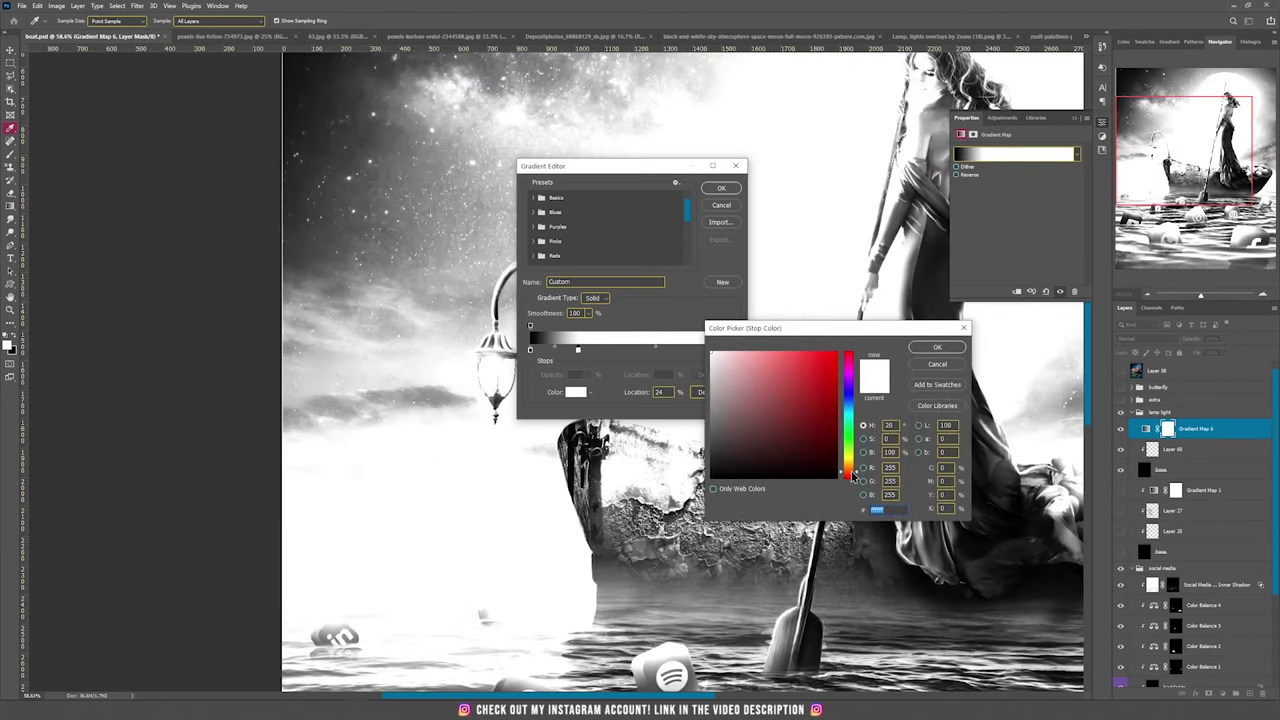
left_click_drag(822, 426, 833, 357)
left_click(935, 347)
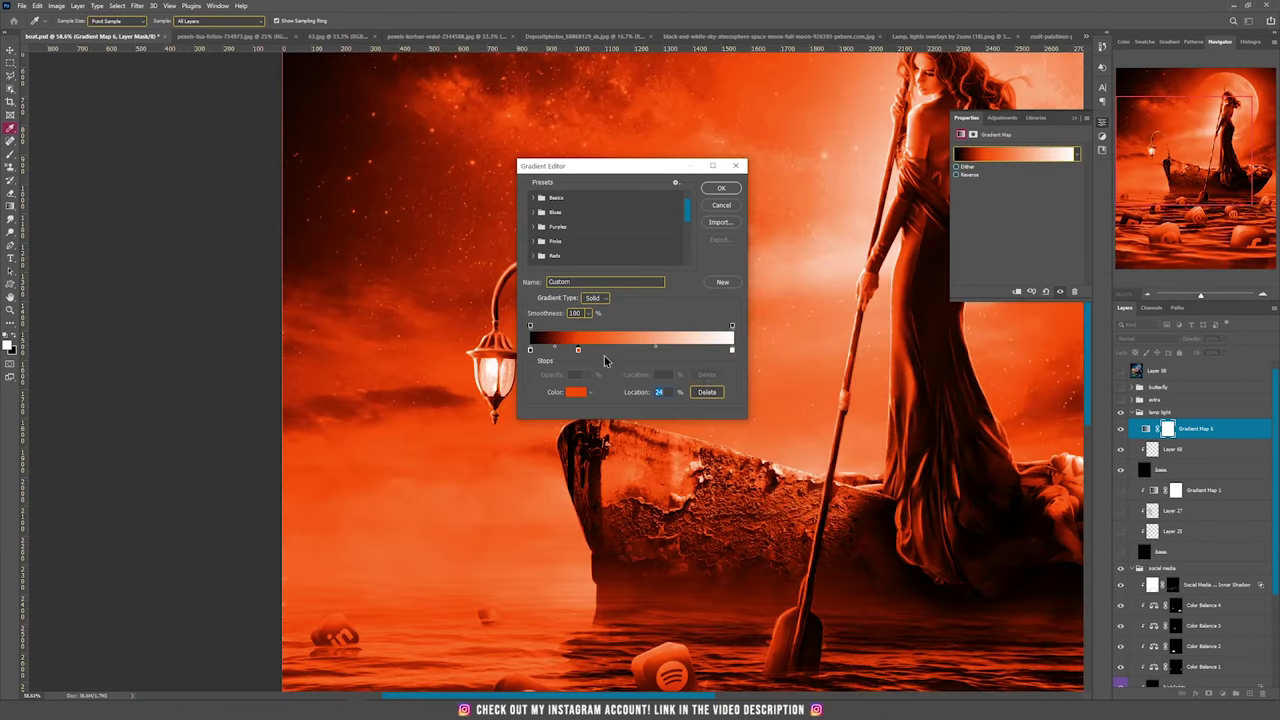
left_click(576, 391)
left_click(849, 471)
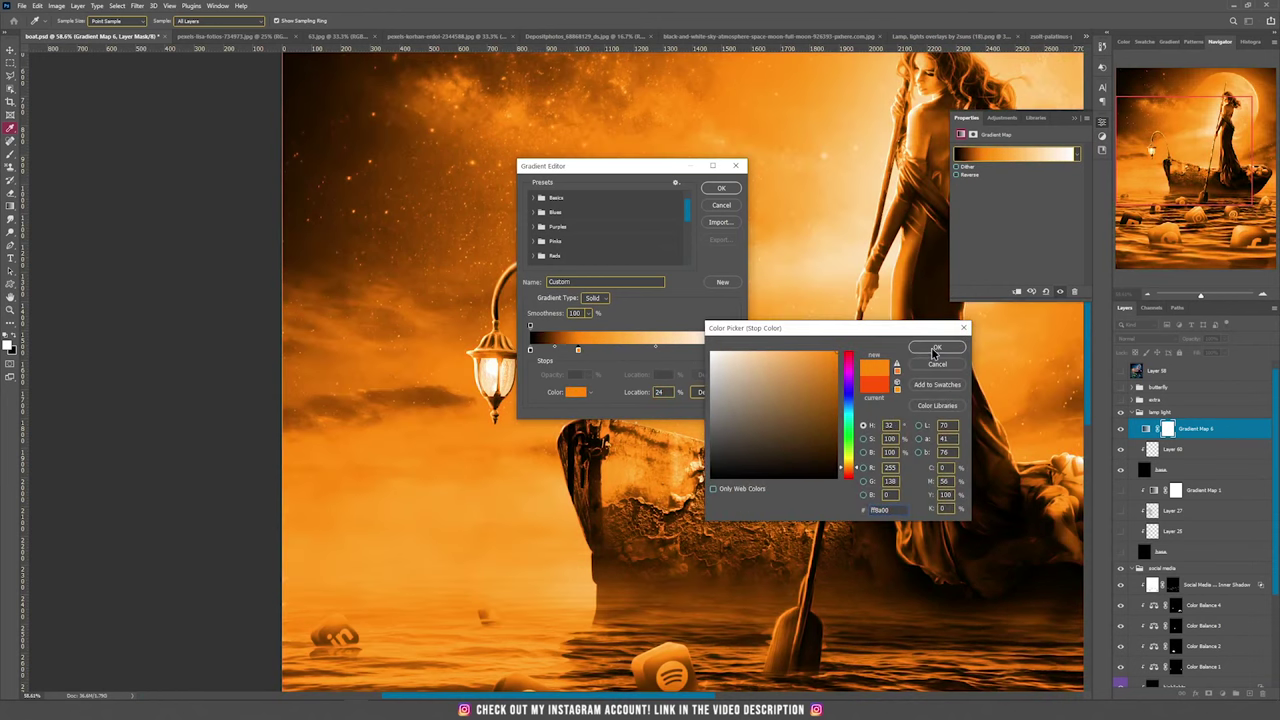
left_click(937, 347)
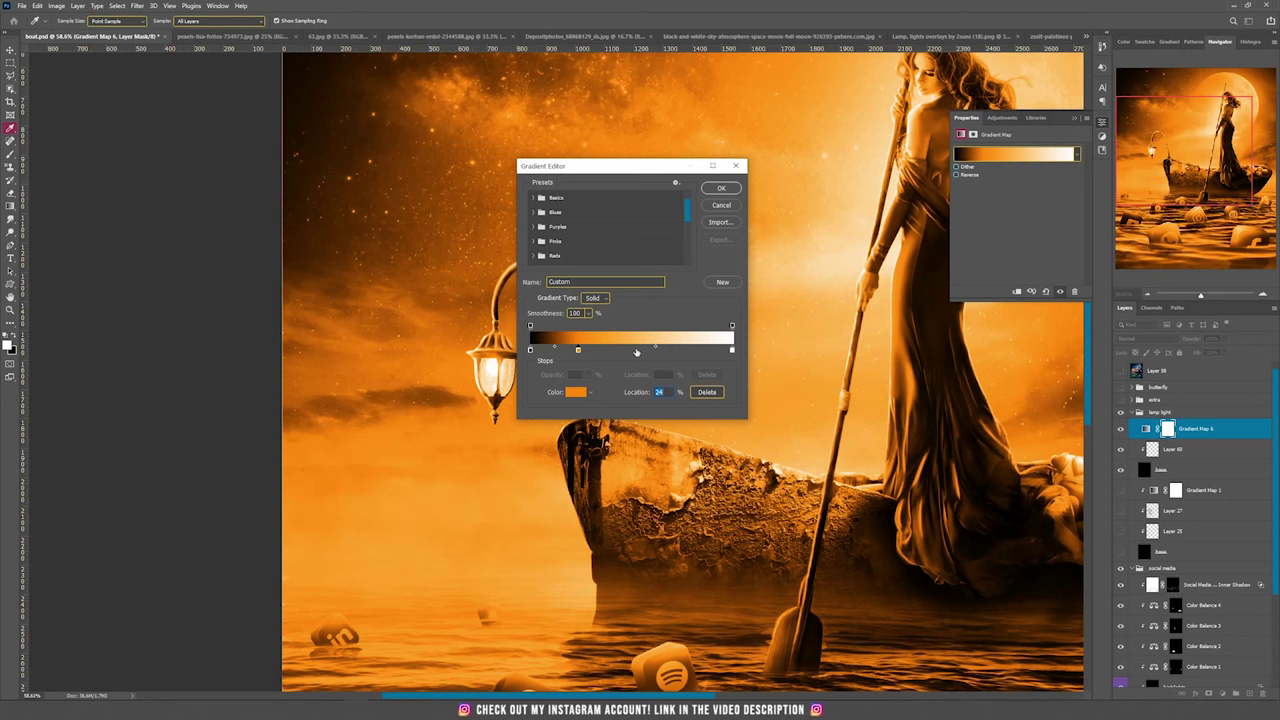
Add a light orange stop at 52% to the gradient
left_click(634, 350)
double_click(634, 350)
left_click_drag(800, 350, 795, 346)
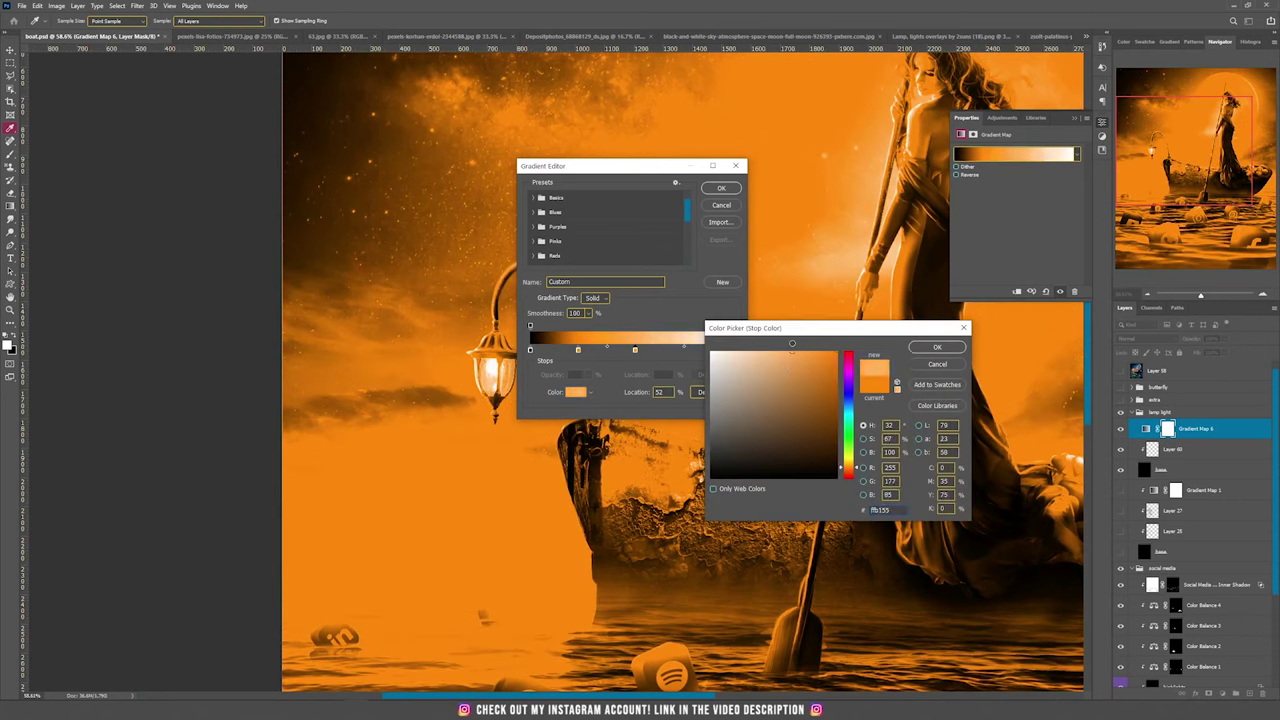
left_click(937, 347)
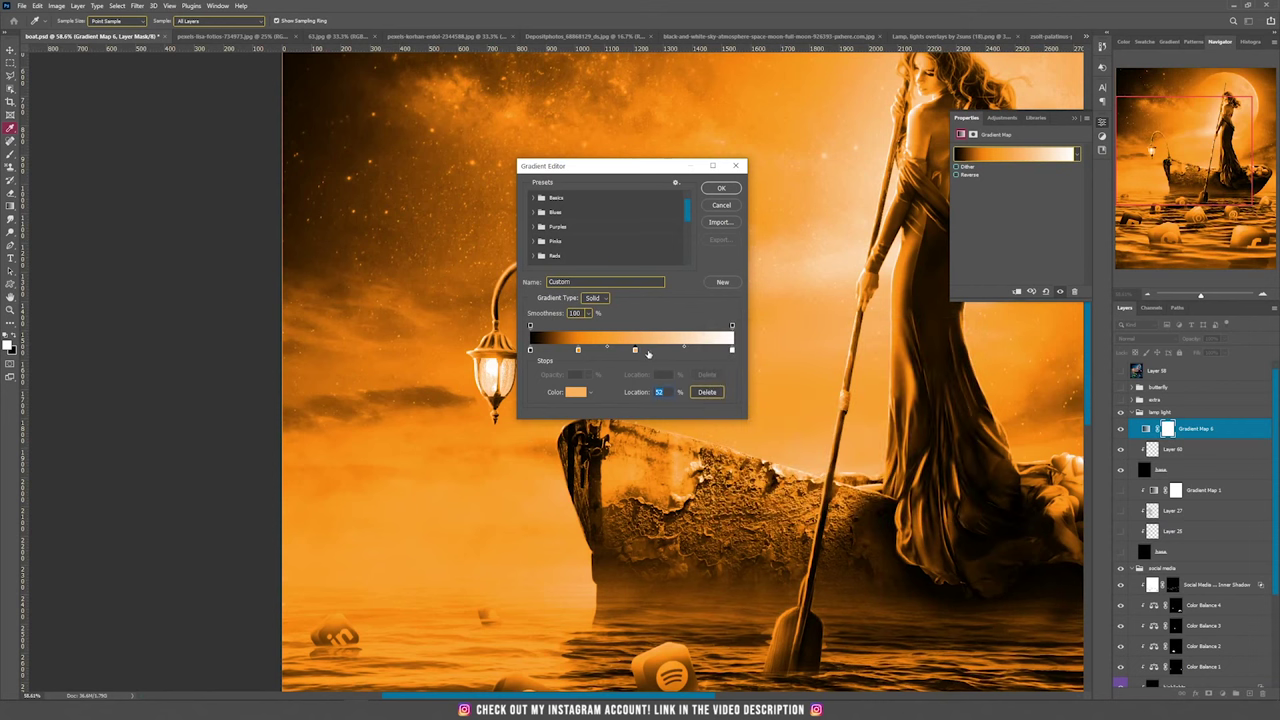
Add a paler orange stop at 77% to the gradient and clip the gradient map to the layer below
double_click(686, 350)
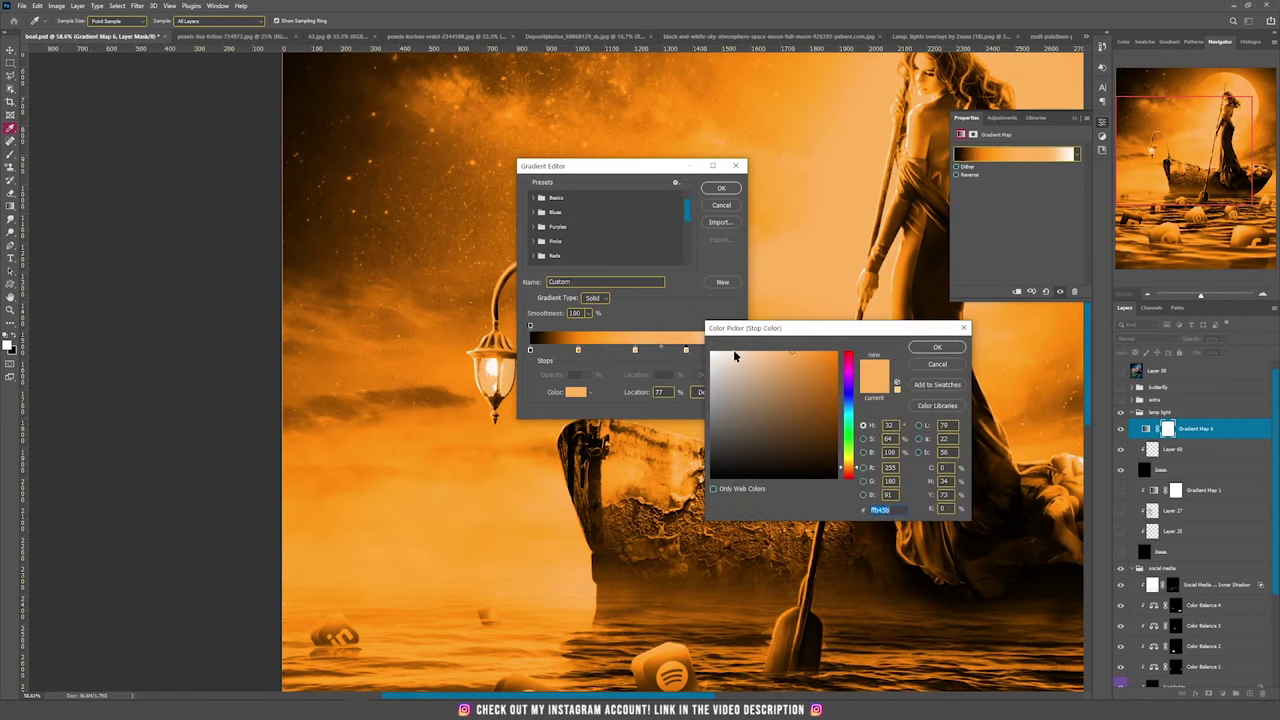
left_click(937, 347)
left_click(721, 188)
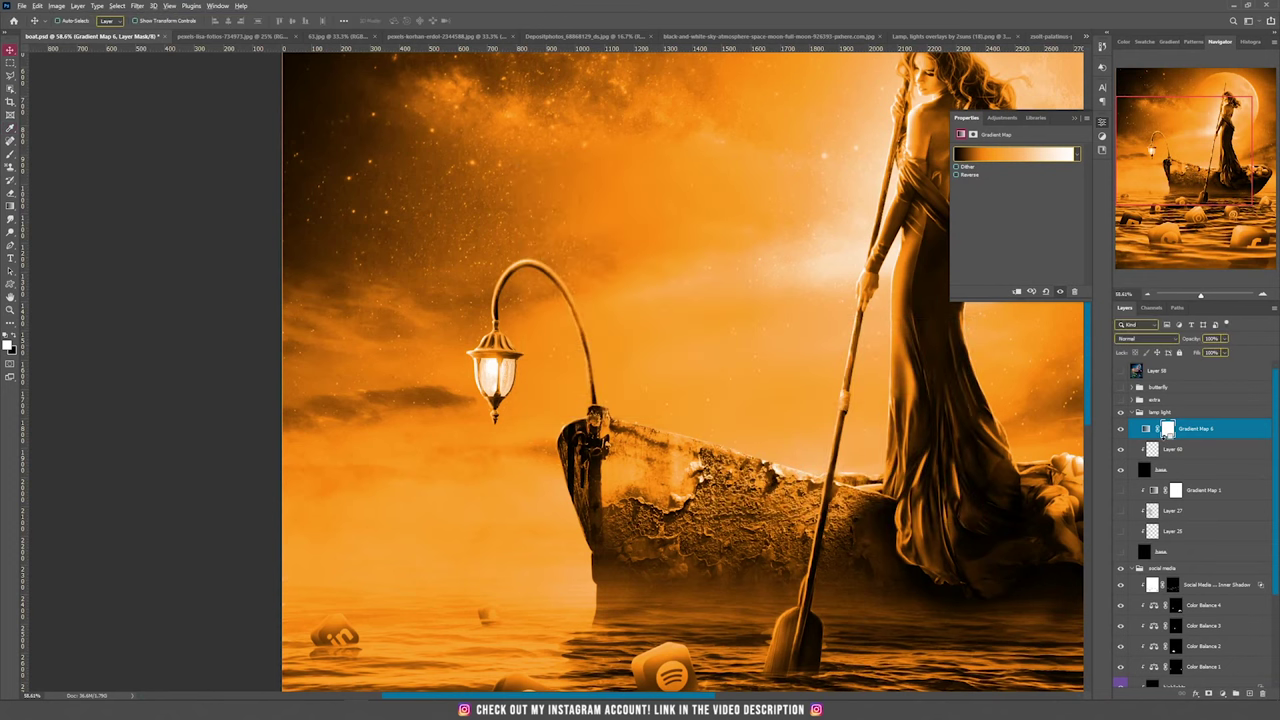
left_click(1165, 437, "alt")
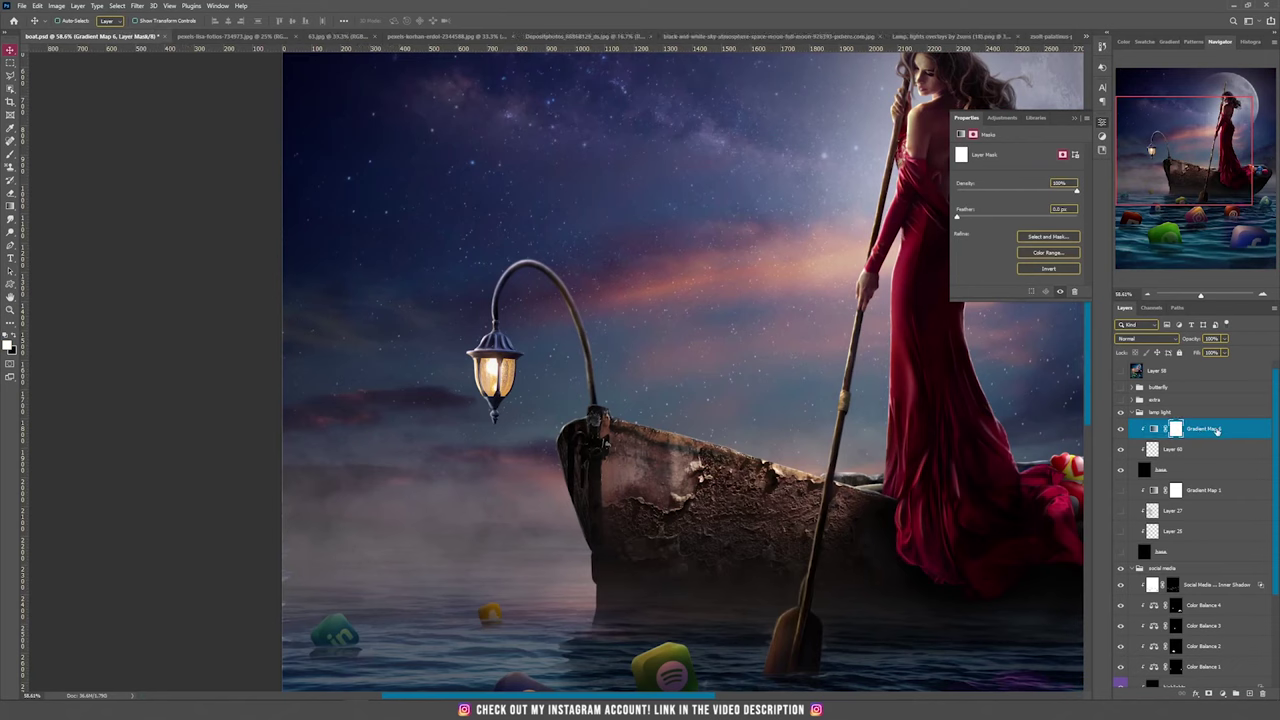
Activate the Brush tool on the empty layer clipped to base and set the foreground color to white
left_click(1145, 472)
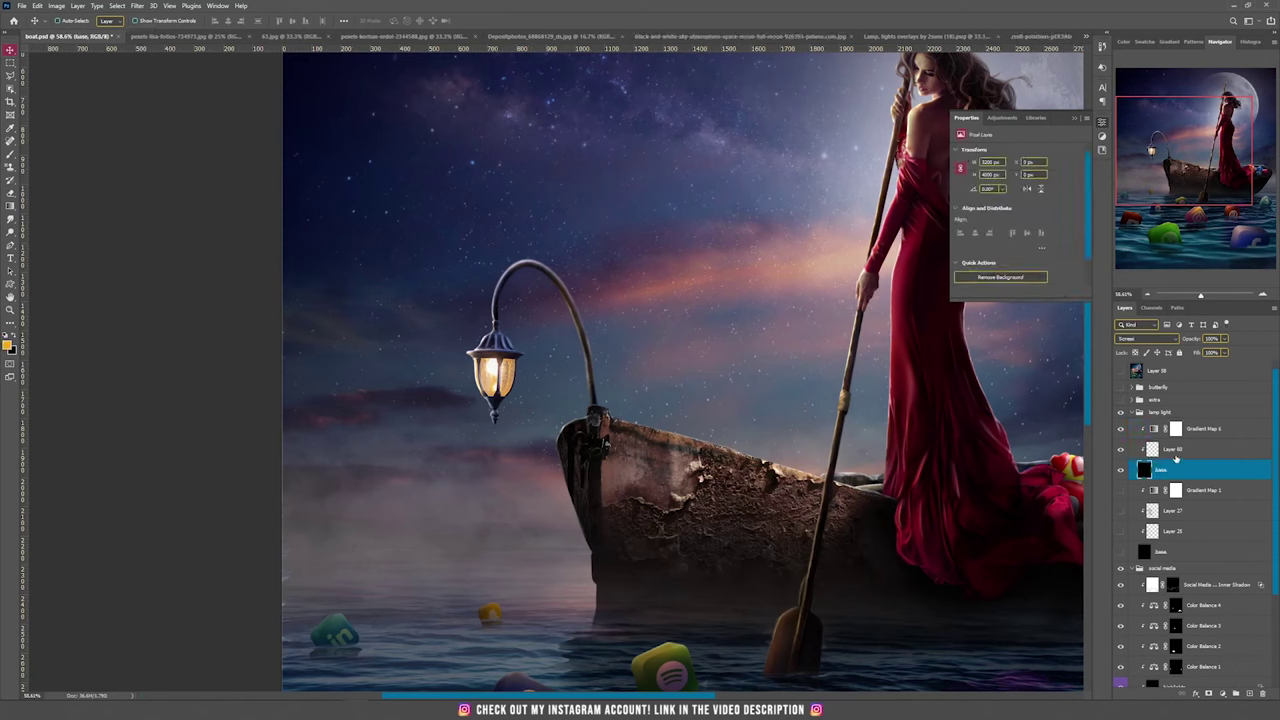
left_click(1177, 455)
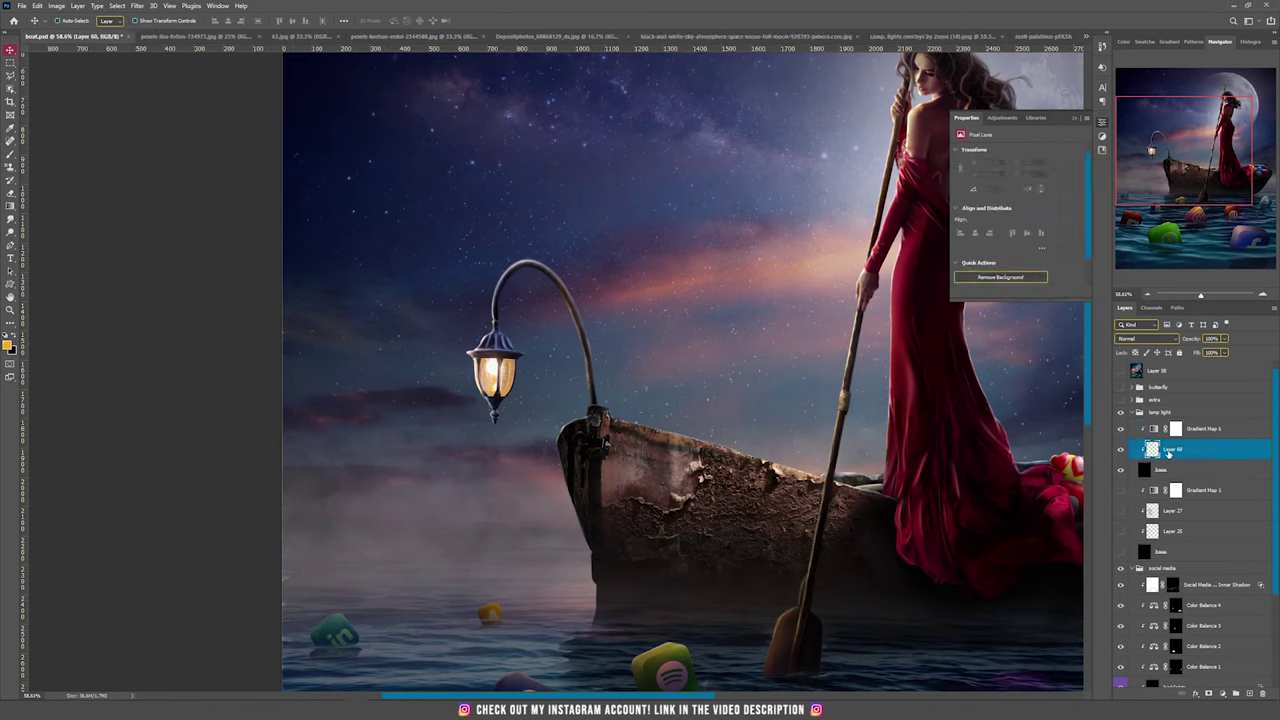
key("b")
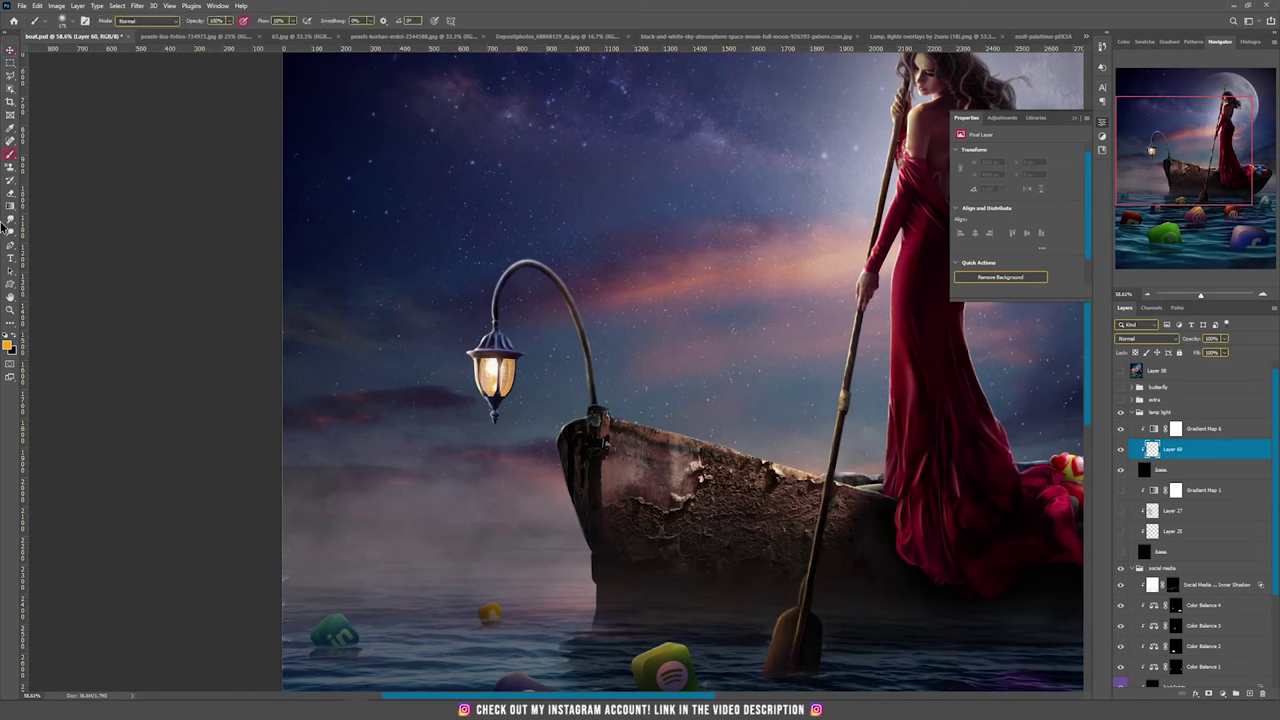
left_click(8, 346)
left_click_drag(749, 372, 683, 314)
left_click(933, 348)
Dab white over the lamp with a progressively larger soft brush at 10% flow to build a glow
left_click(494, 368)
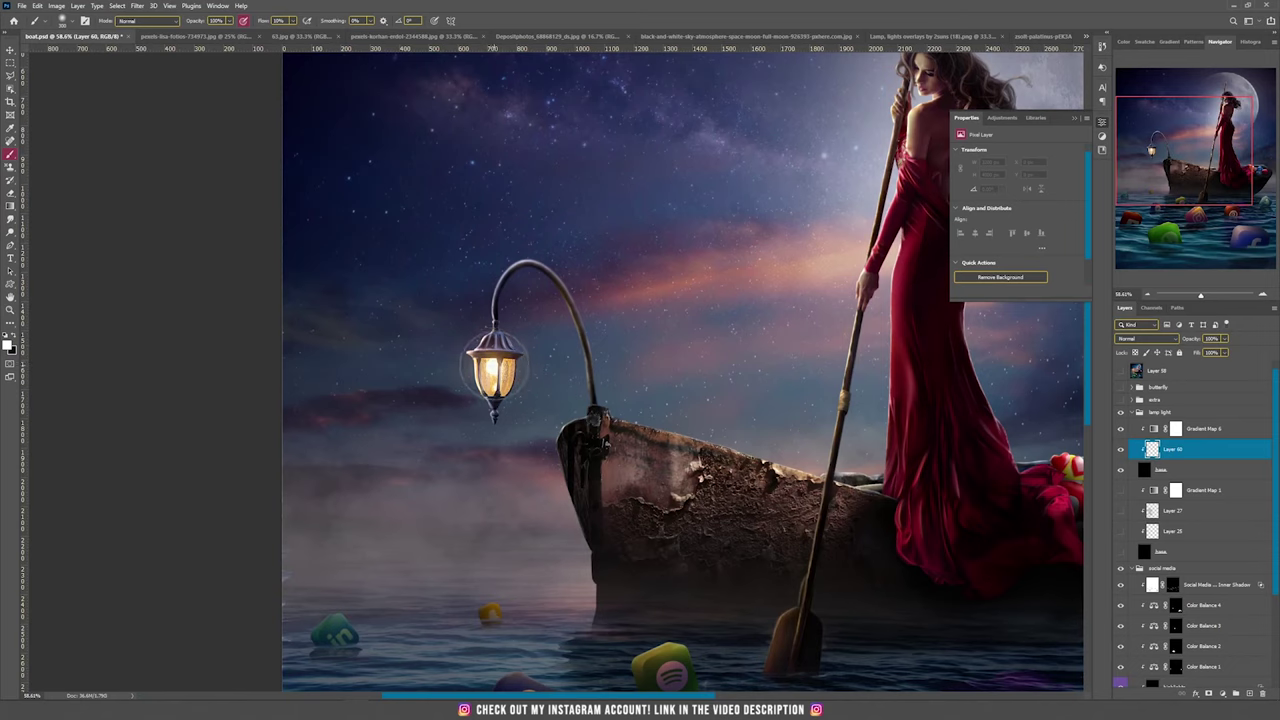
left_click(494, 368)
key("bracketright")
key("bracketright")
key("bracketright")
key("bracketright")
key("bracketright")
left_click(493, 371)
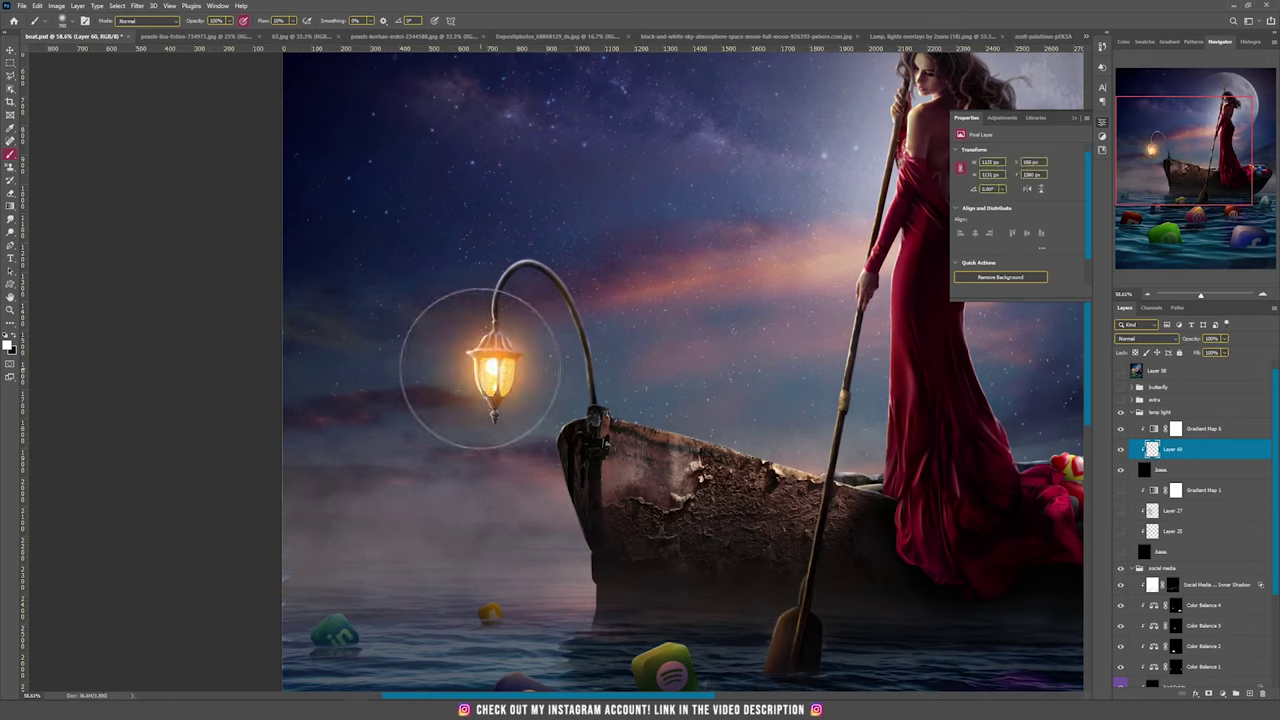
left_click(493, 368)
left_click(493, 368)
scroll(521, 456, "down", 1)
scroll(521, 456, "up", 1)
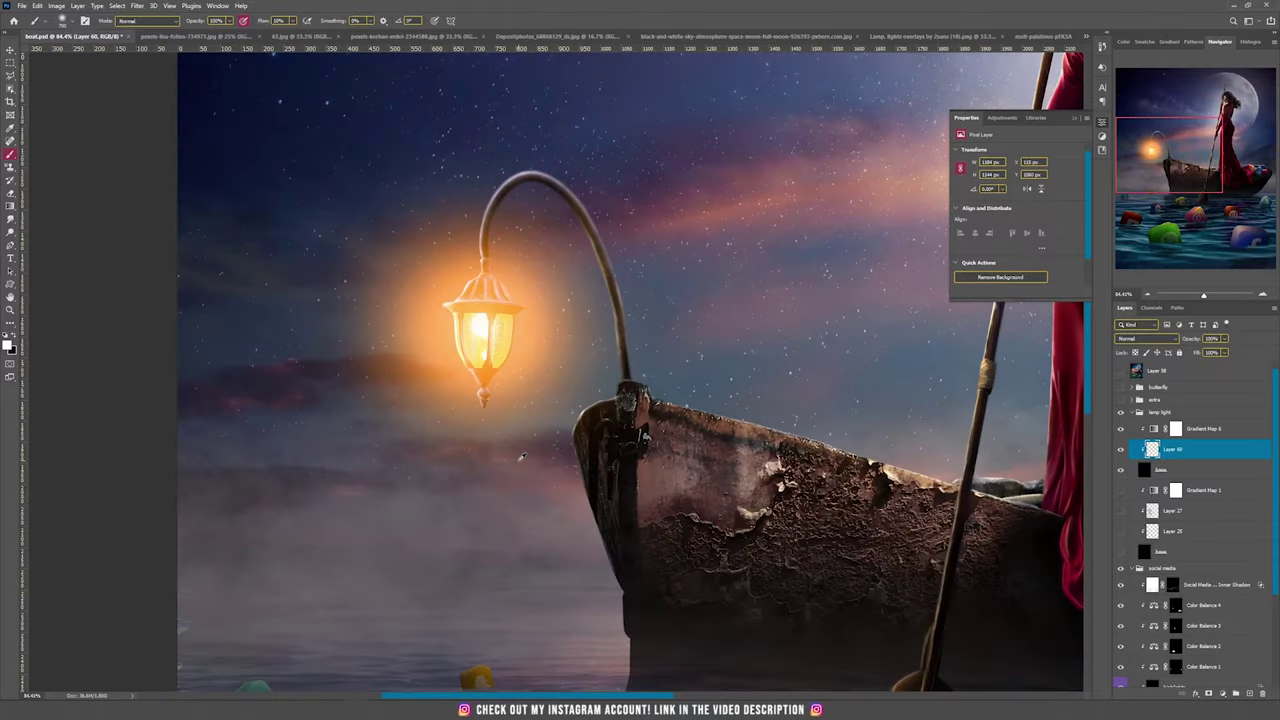
scroll(521, 456, "down", 3)
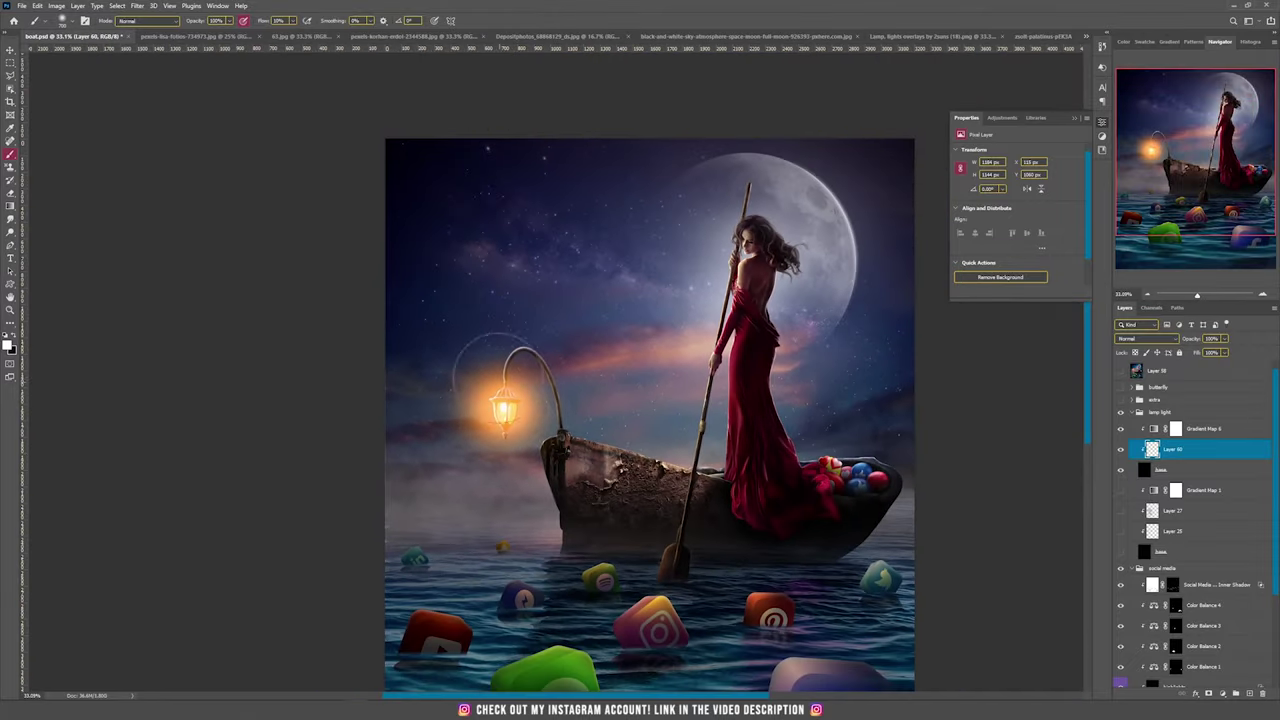
Try a lamp glow dab with the brush flow at 100%, and clear everything painted on the layer
left_click(292, 21)
left_click_drag(292, 33, 365, 36)
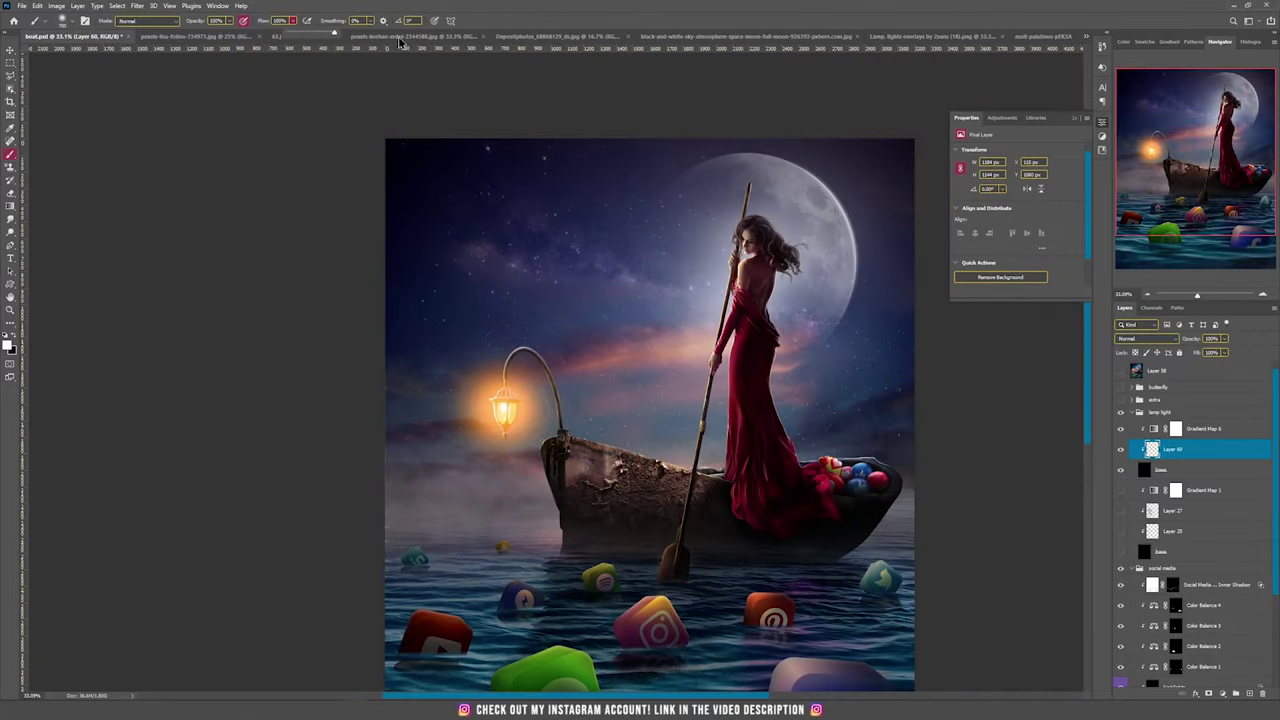
left_click(505, 403)
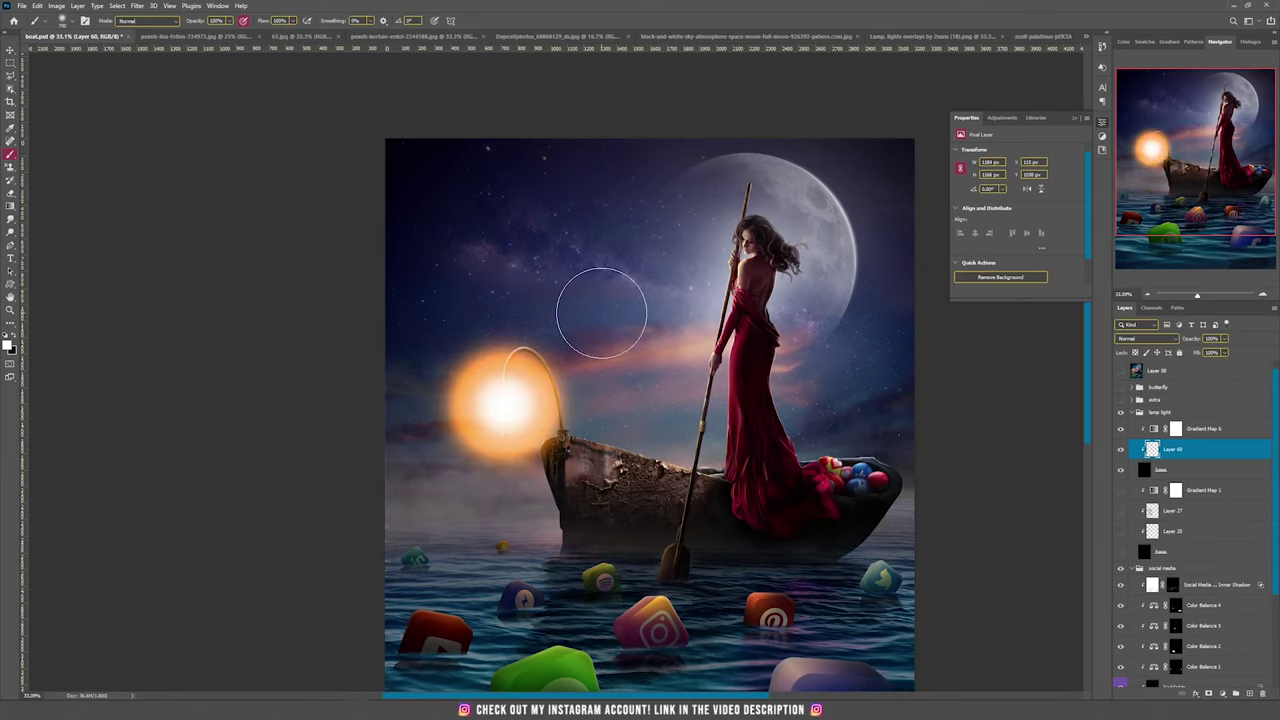
scroll(492, 335, "up", 3)
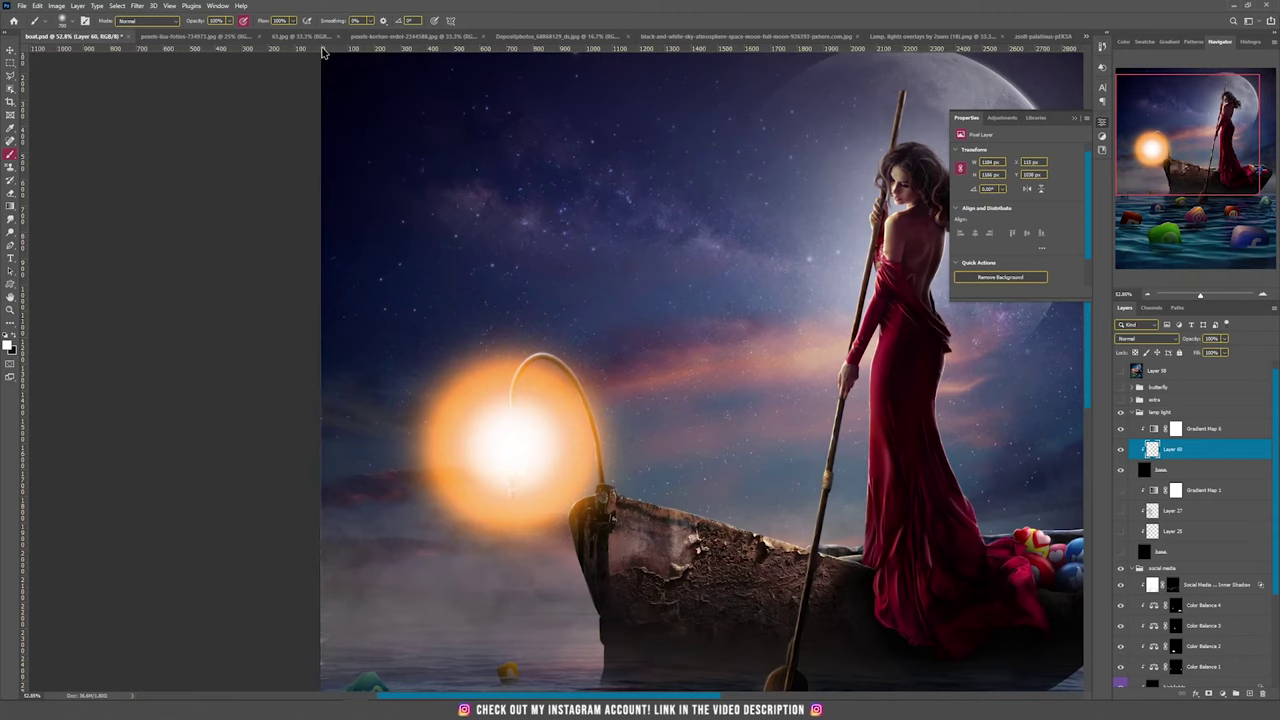
key("ctrl+a")
key("Delete")
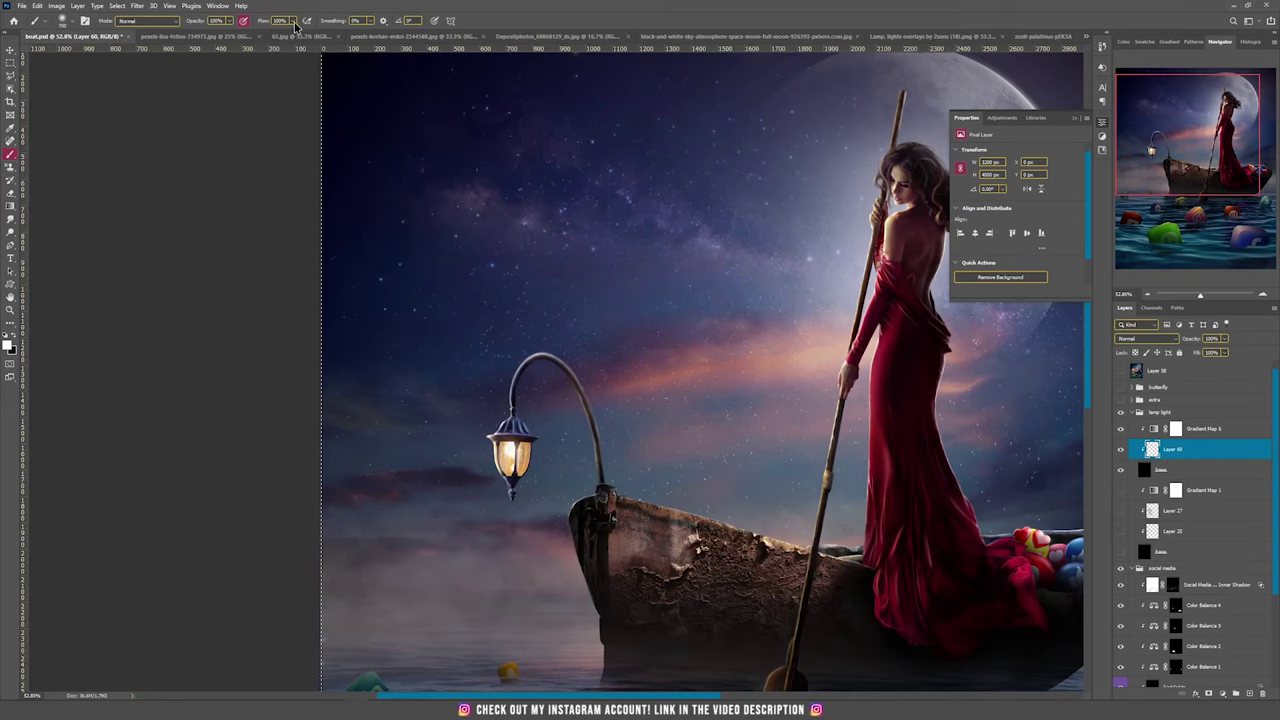
Lower the brush flow to 8% and paint a soft, widening white glow centered on the lamp, clearing the selection when done
left_click_drag(252, 37, 250, 37)
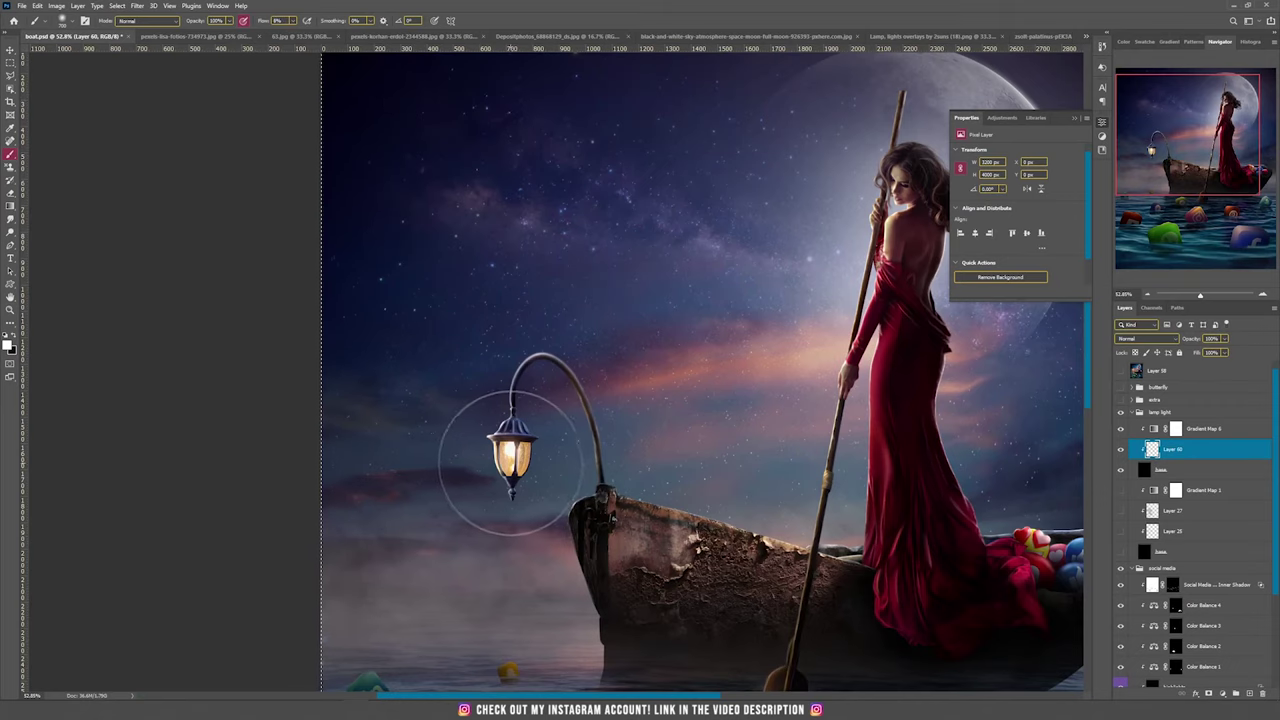
left_click(506, 455)
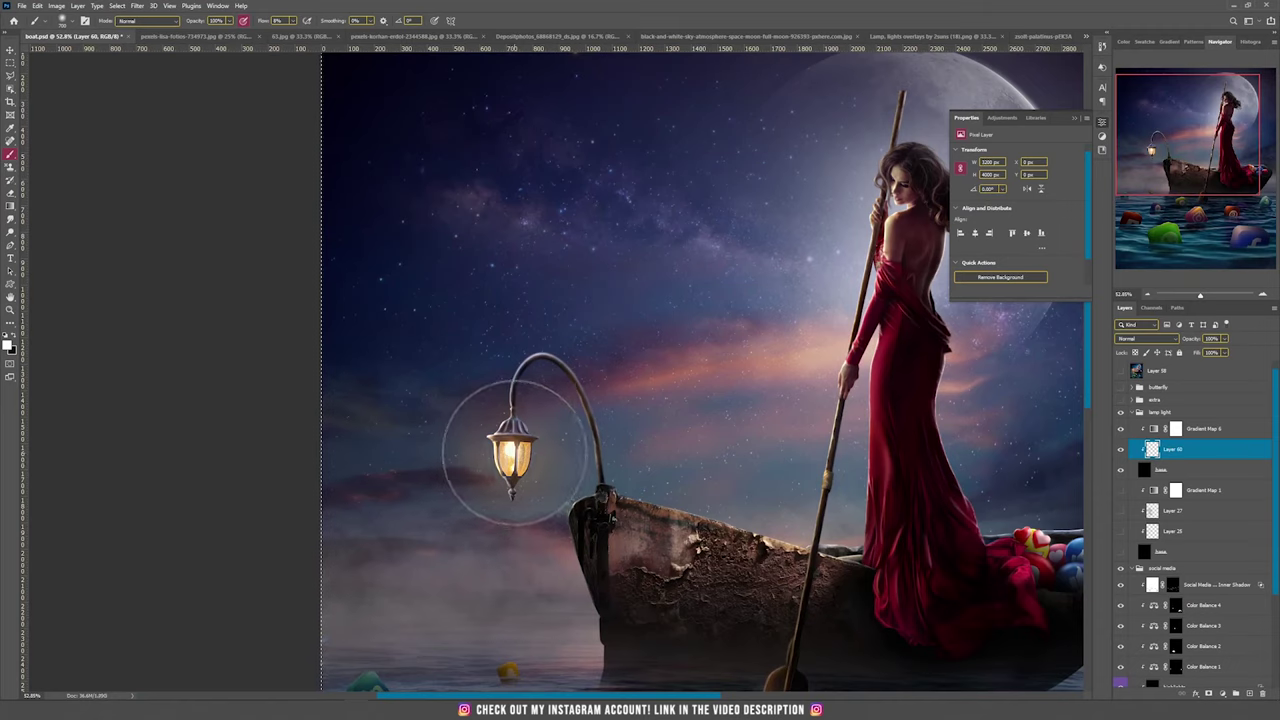
key("bracketright")
key("bracketright")
key("bracketright")
key("bracketright")
left_click(508, 452)
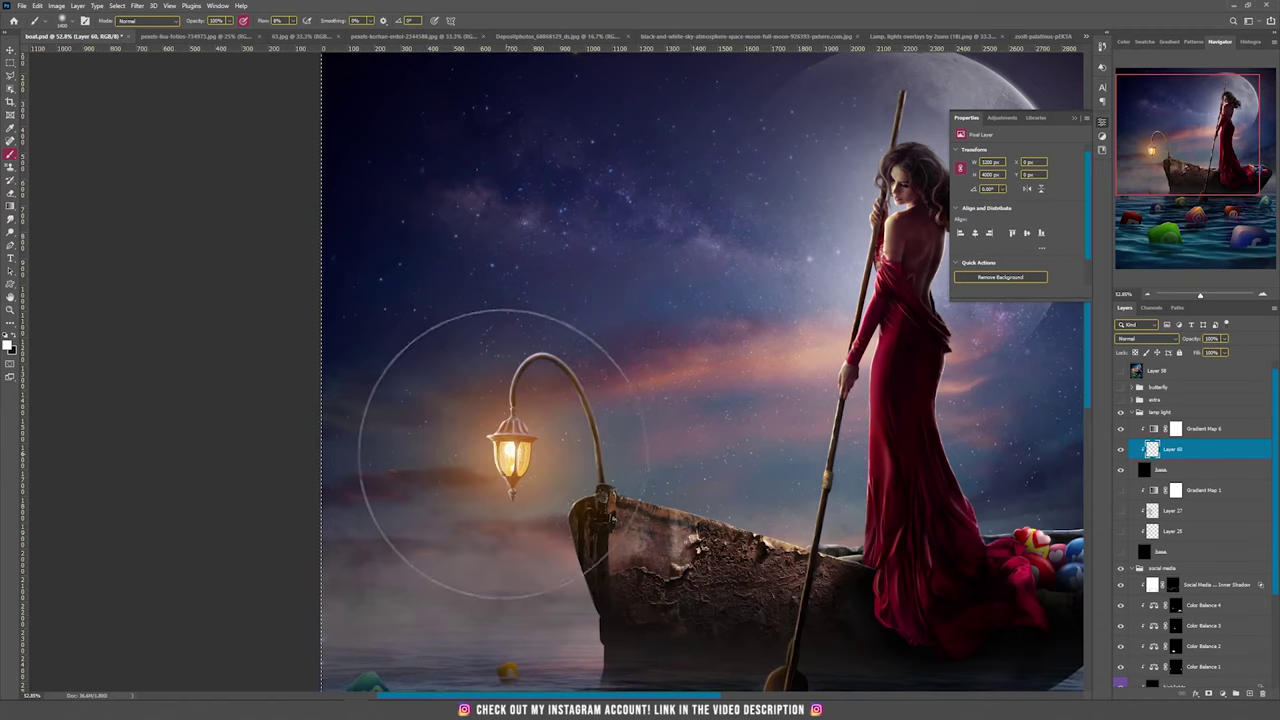
left_click(491, 451)
scroll(490, 450, "down", 2)
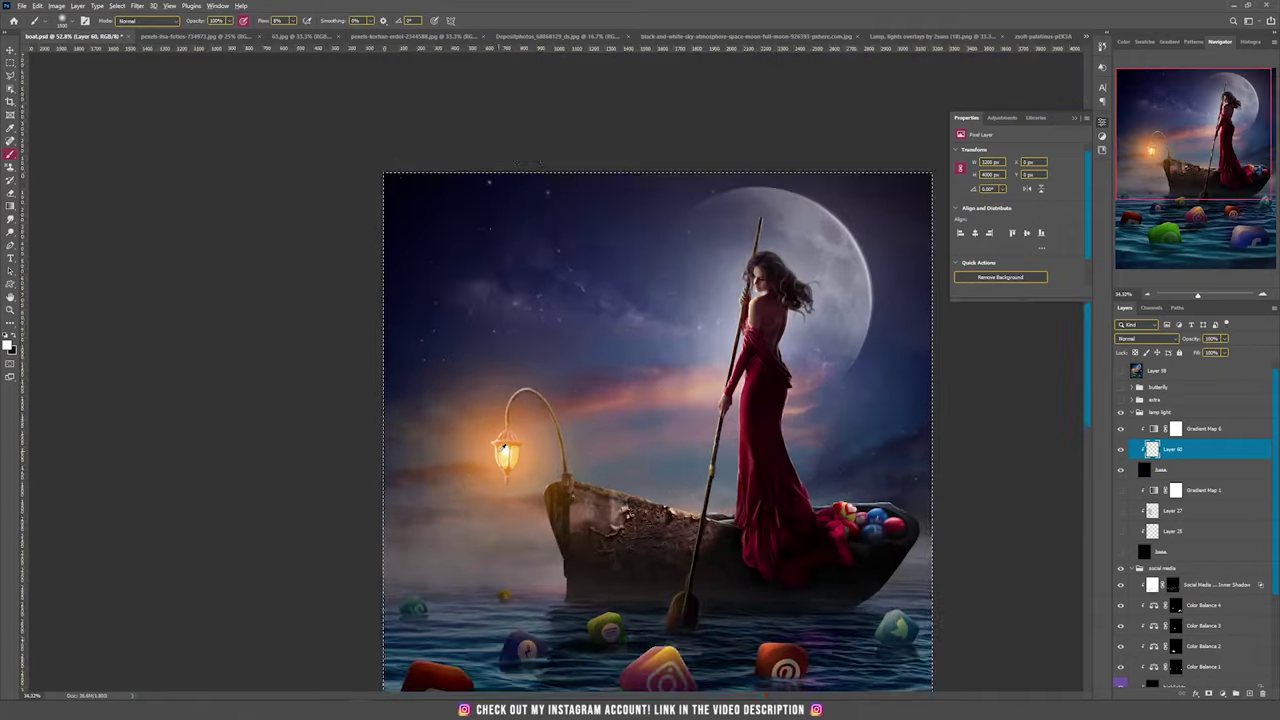
left_click_drag(572, 585, 479, 430)
key("v")
key("ctrl+d")
scroll(414, 329, "up", 2)
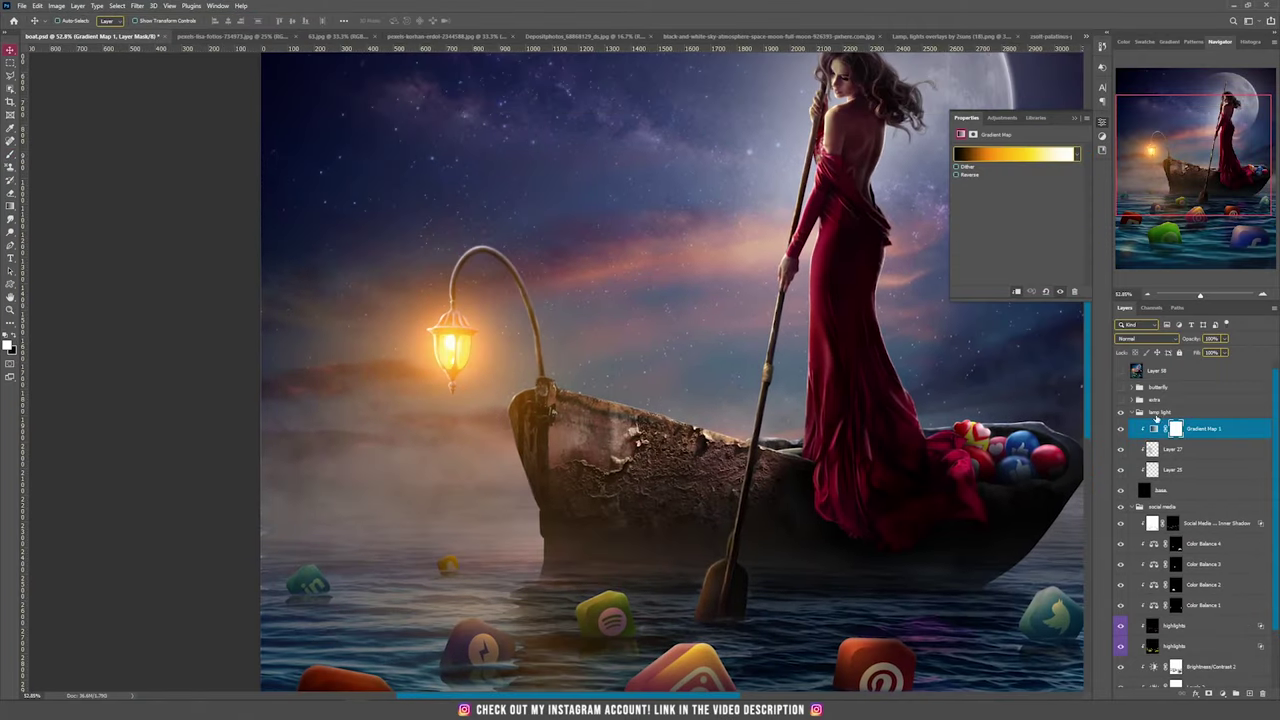
Collapse the lamp light group and expand the extra group
left_click(1134, 413)
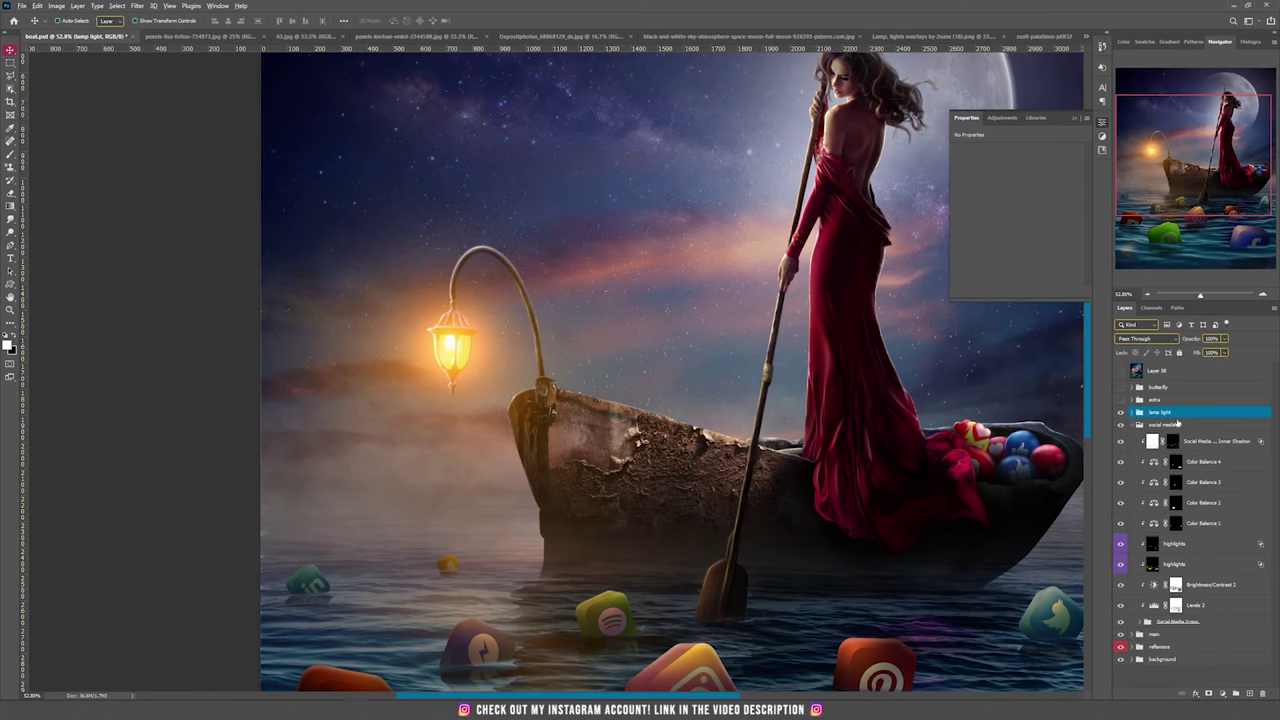
left_click(1133, 400)
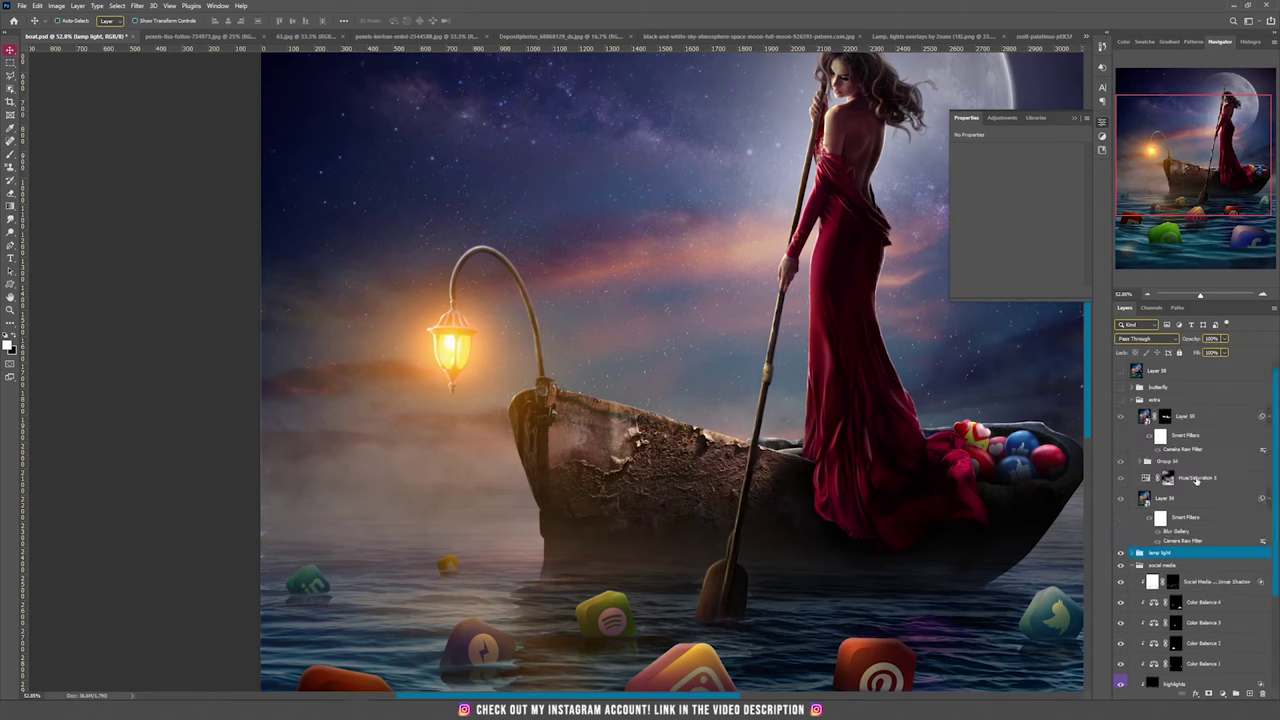
left_click(1167, 497)
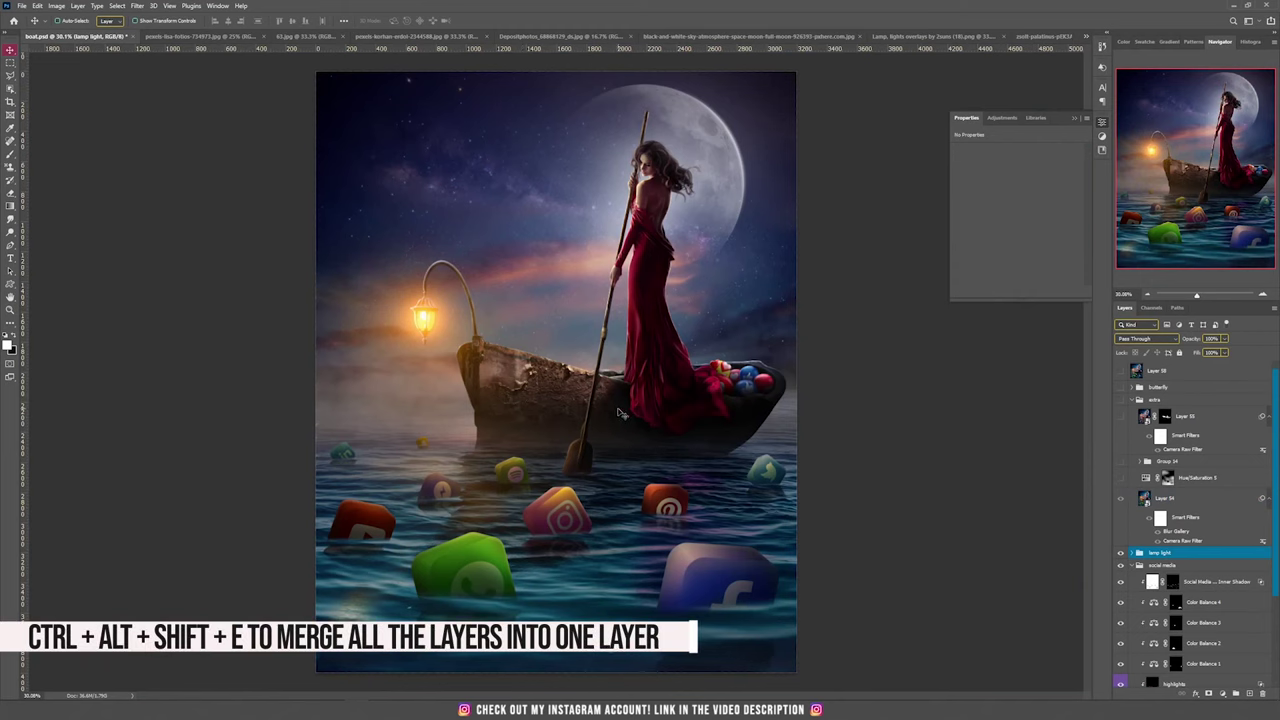
Stamp all visible layers into one new layer above the lamp light group, and undo a test move of it
key("ctrl")
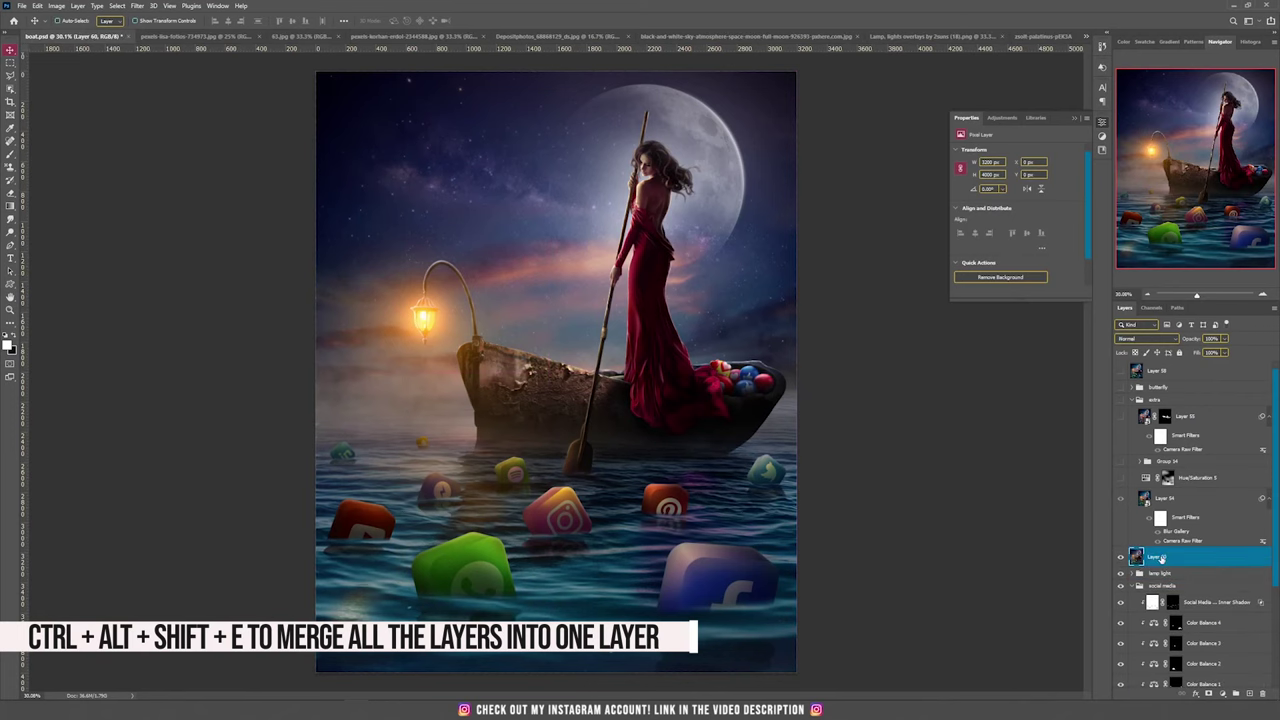
left_click_drag(632, 360, 659, 385)
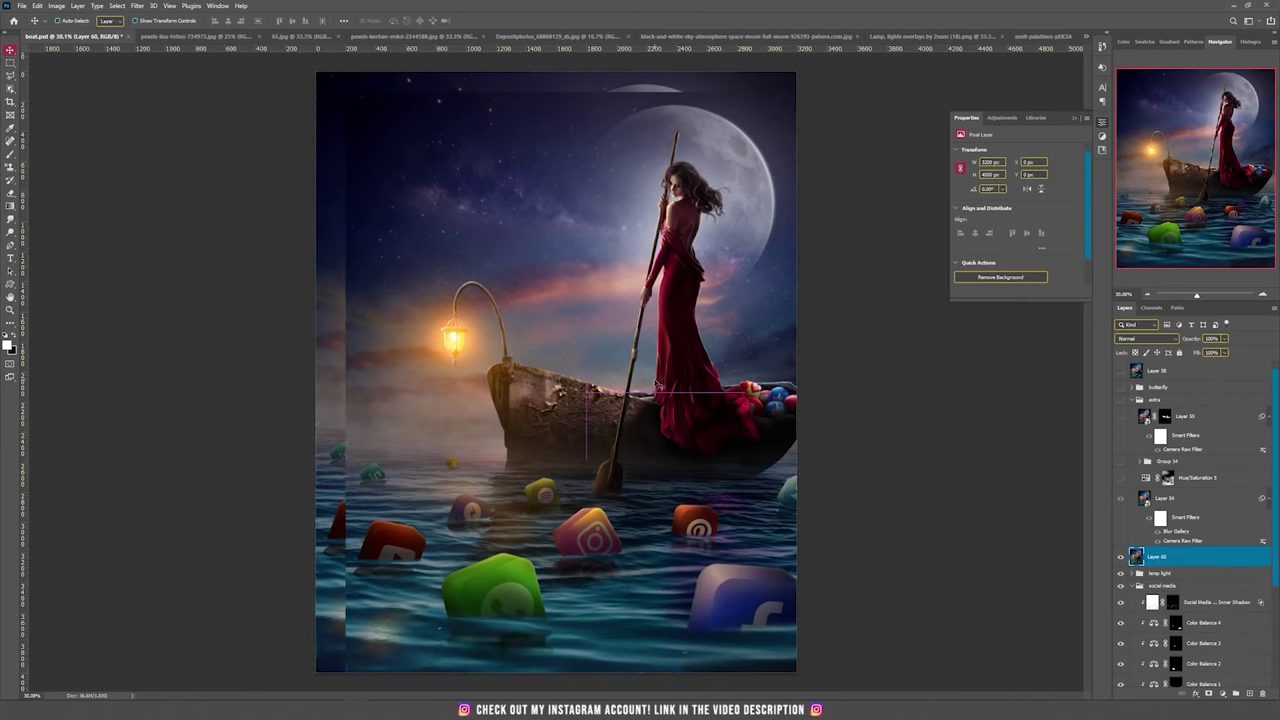
key("ctrl+z")
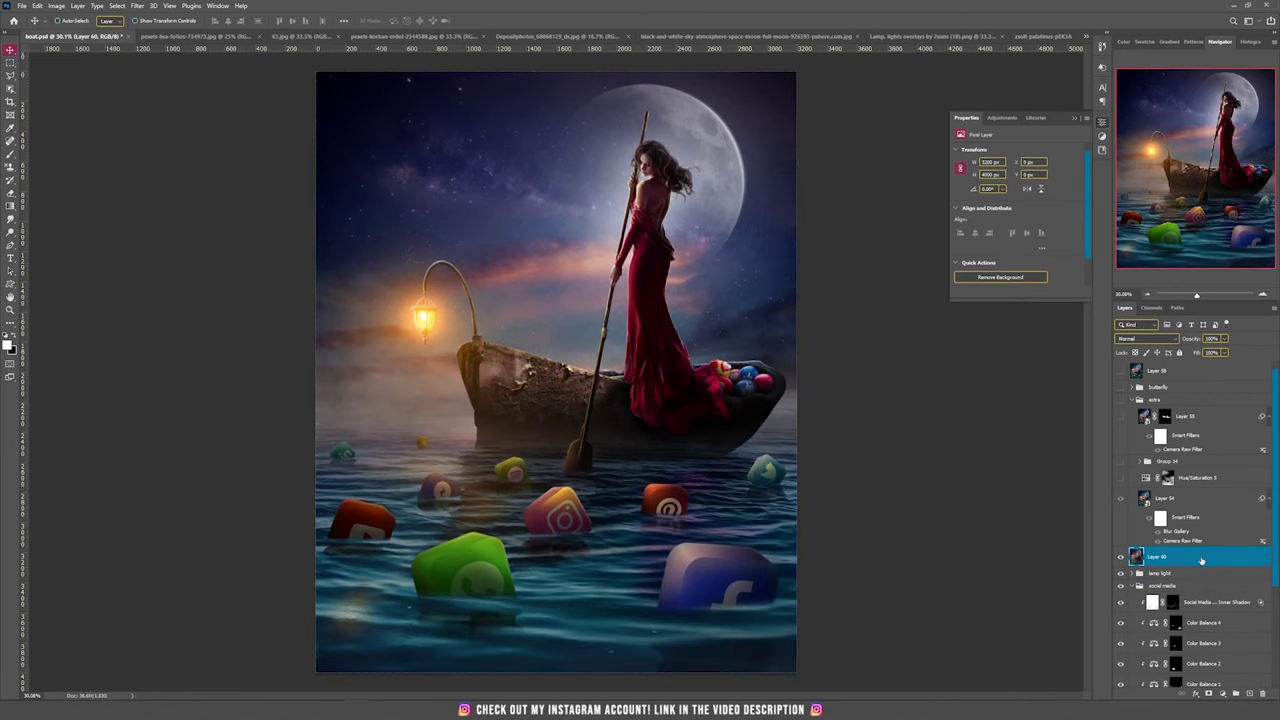
Convert the stamped layer to a smart object and open the Camera Raw filter for final grading
right_click(1202, 561)
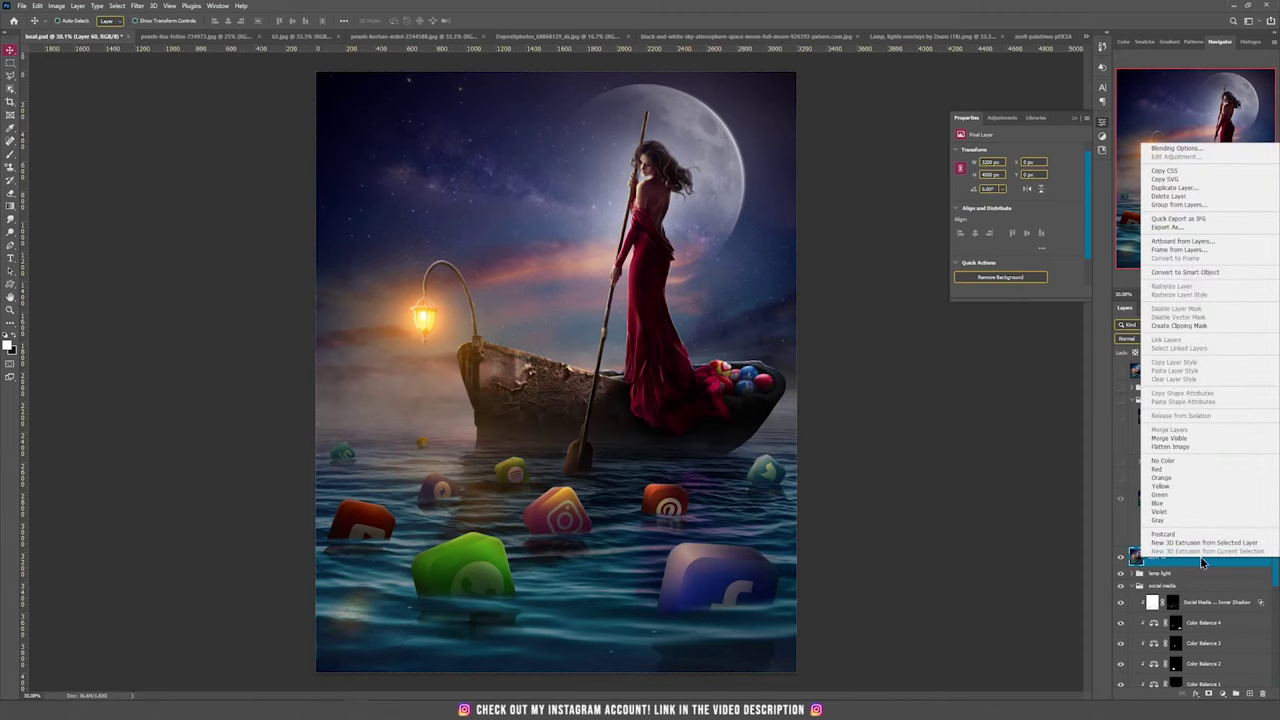
left_click(1204, 272)
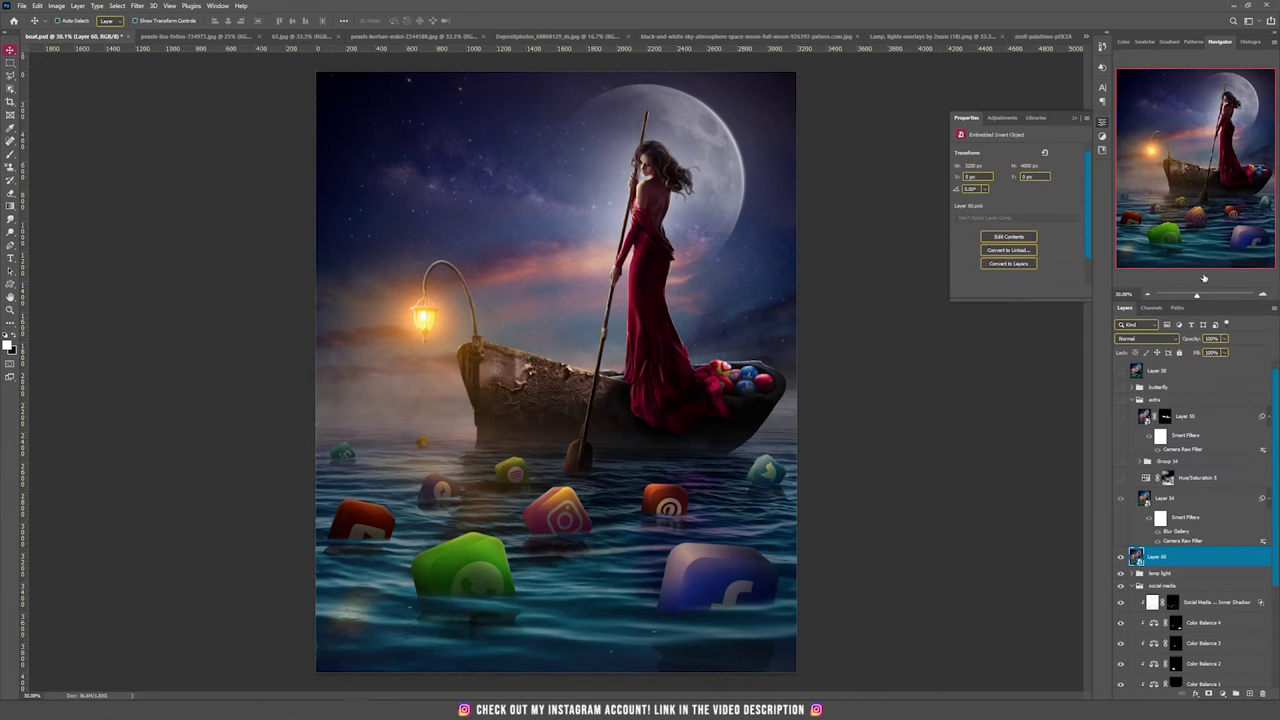
left_click(137, 6)
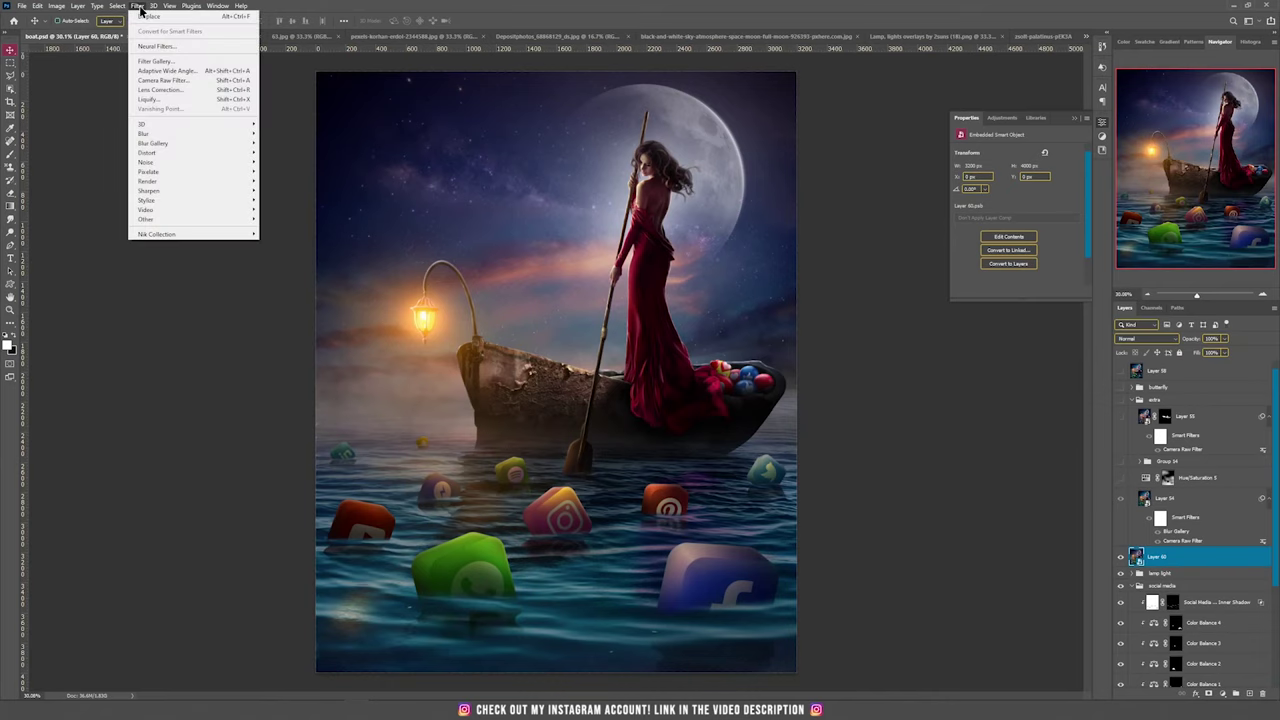
left_click(248, 80)
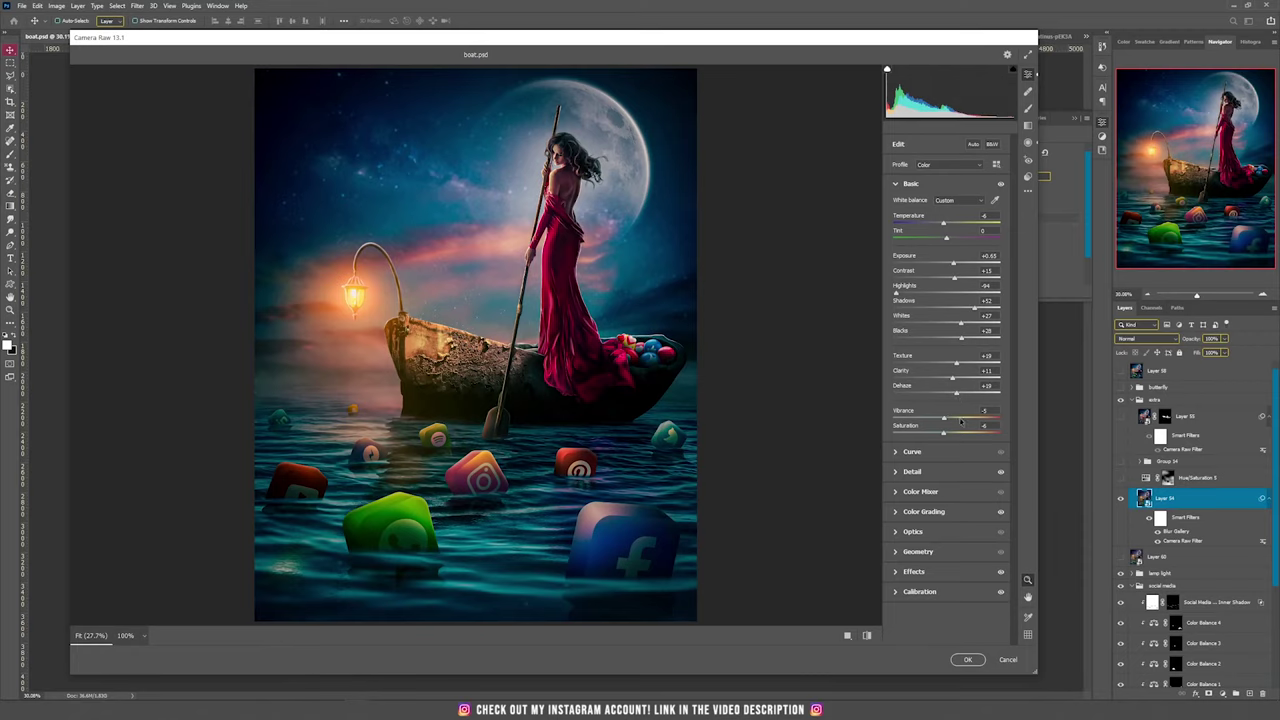
Examine the Detail, Color Grading and Effects settings of the Camera Raw grade, comparing the moon area with and without effects
left_click(936, 479)
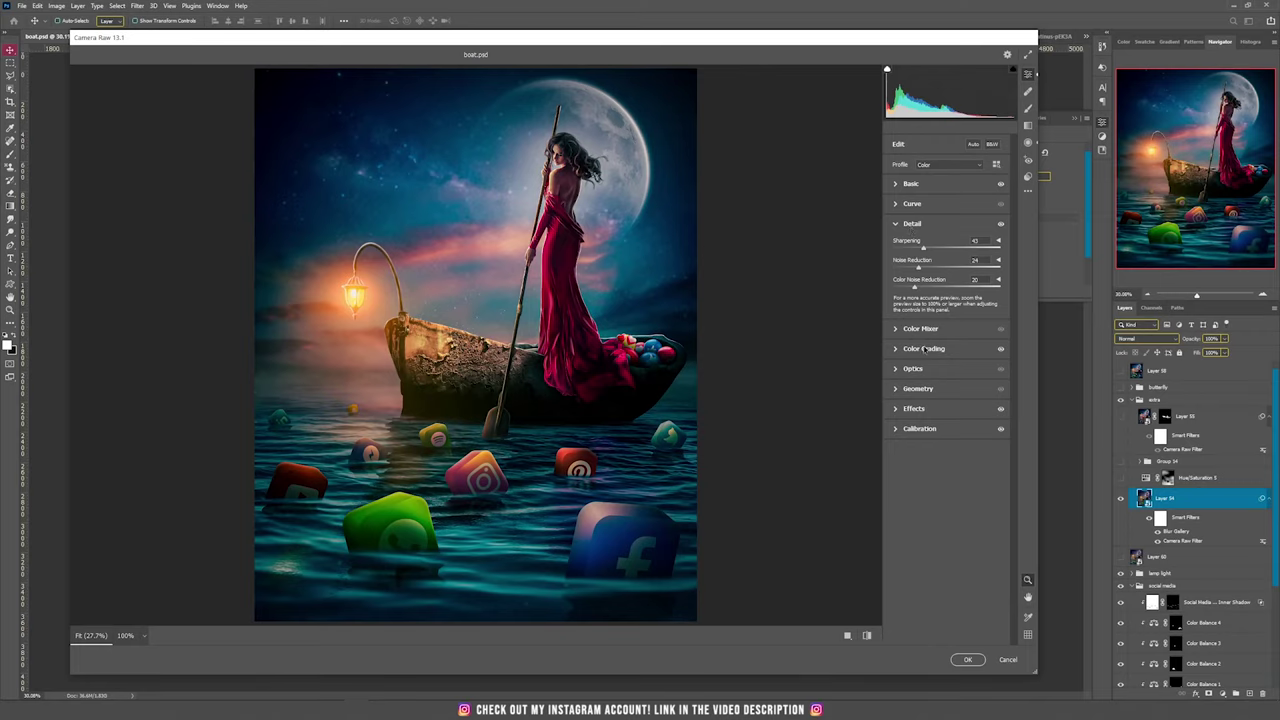
left_click(925, 349)
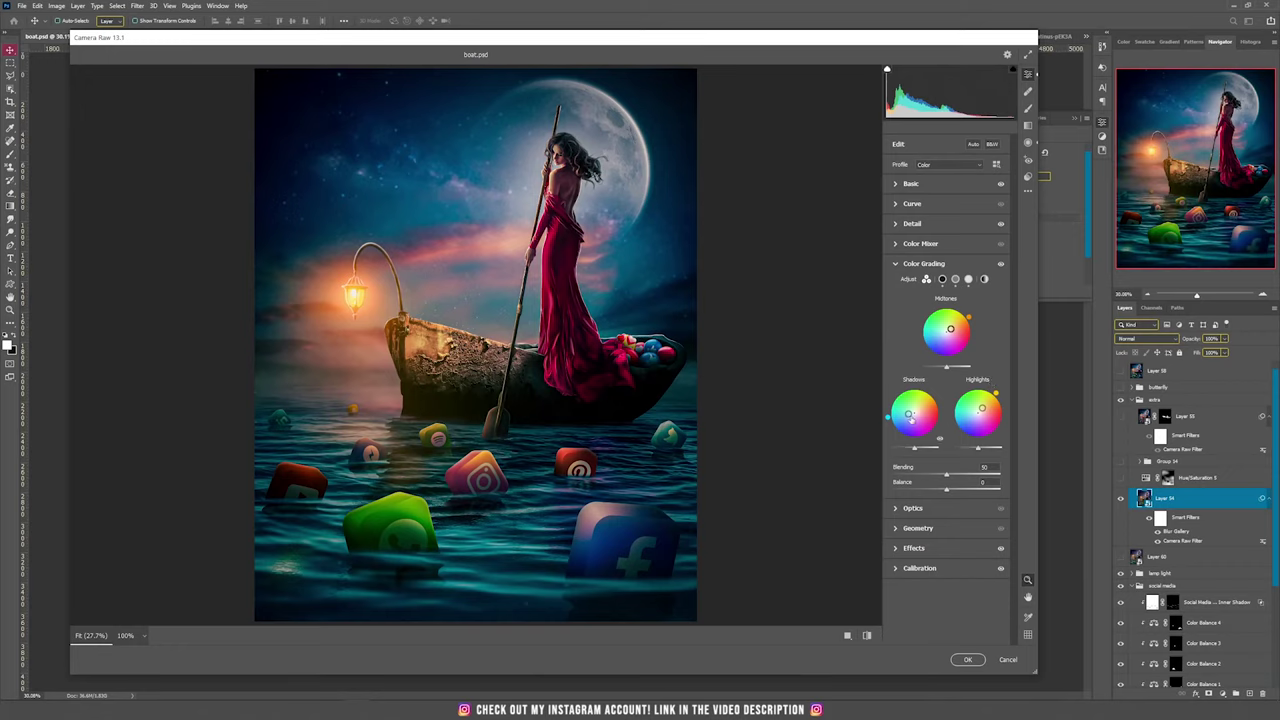
left_click(936, 553)
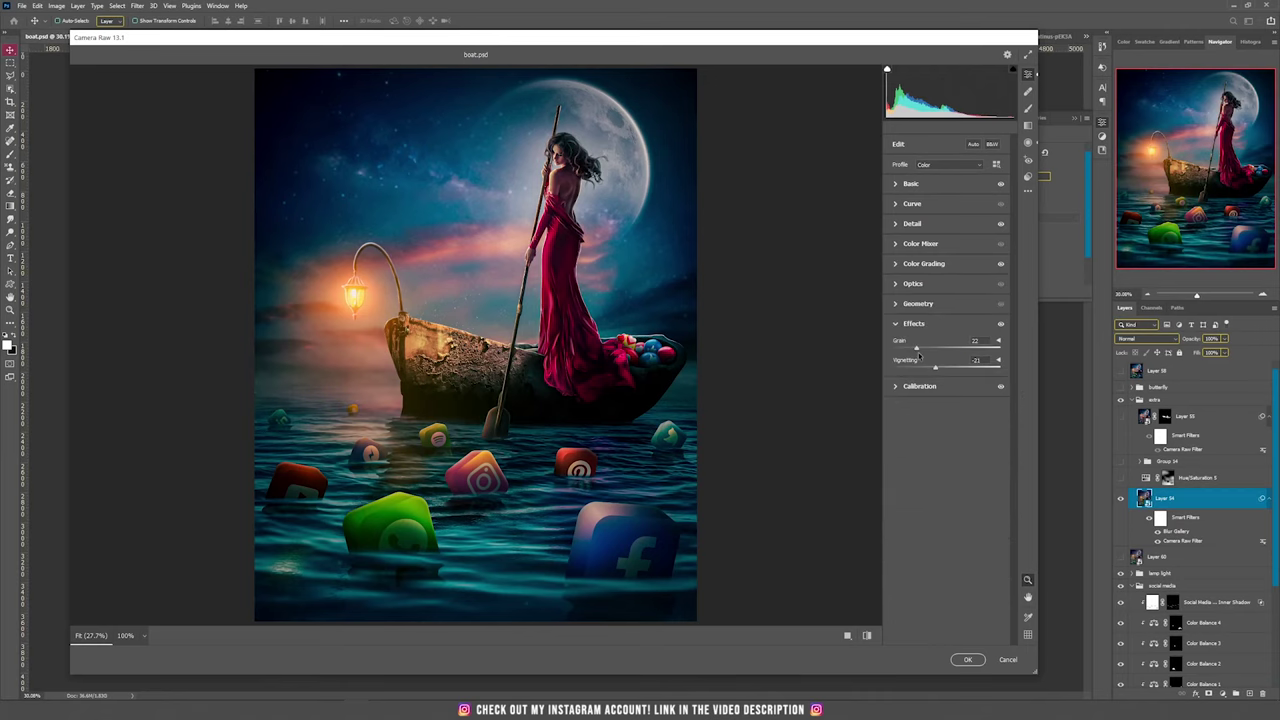
left_click(585, 153)
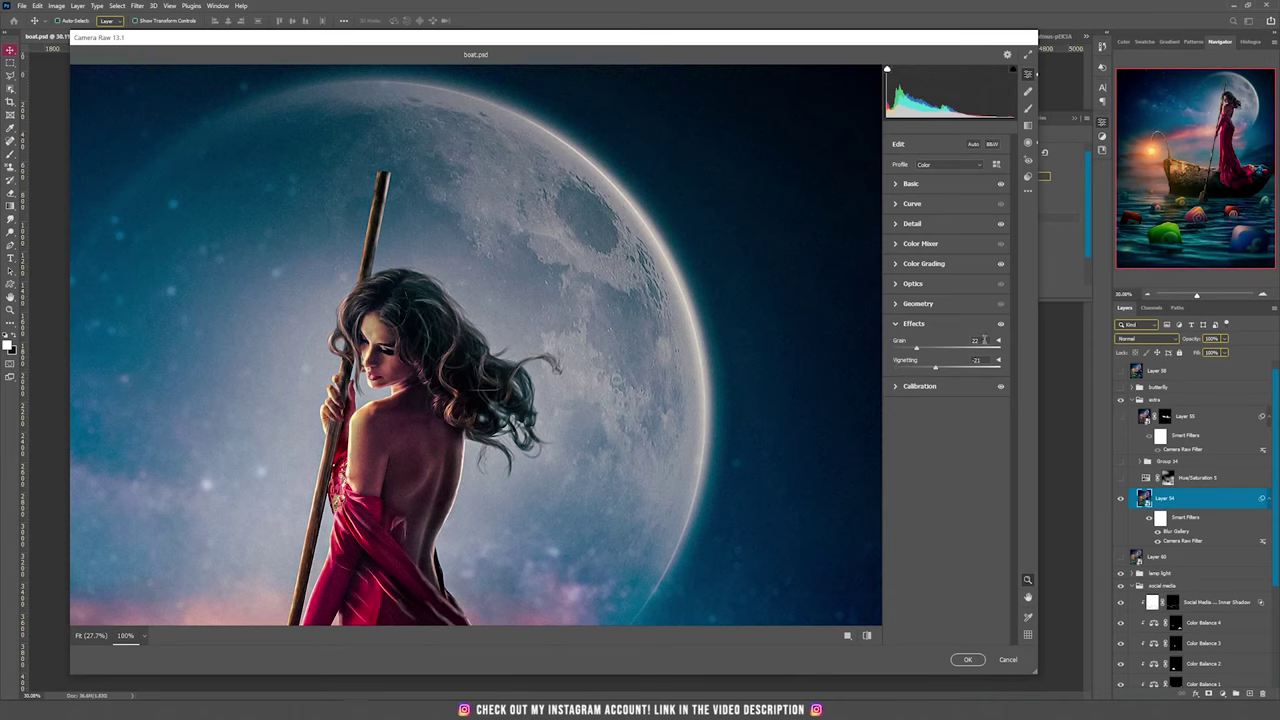
left_click_drag(1002, 326, 1003, 327)
left_click(1001, 326)
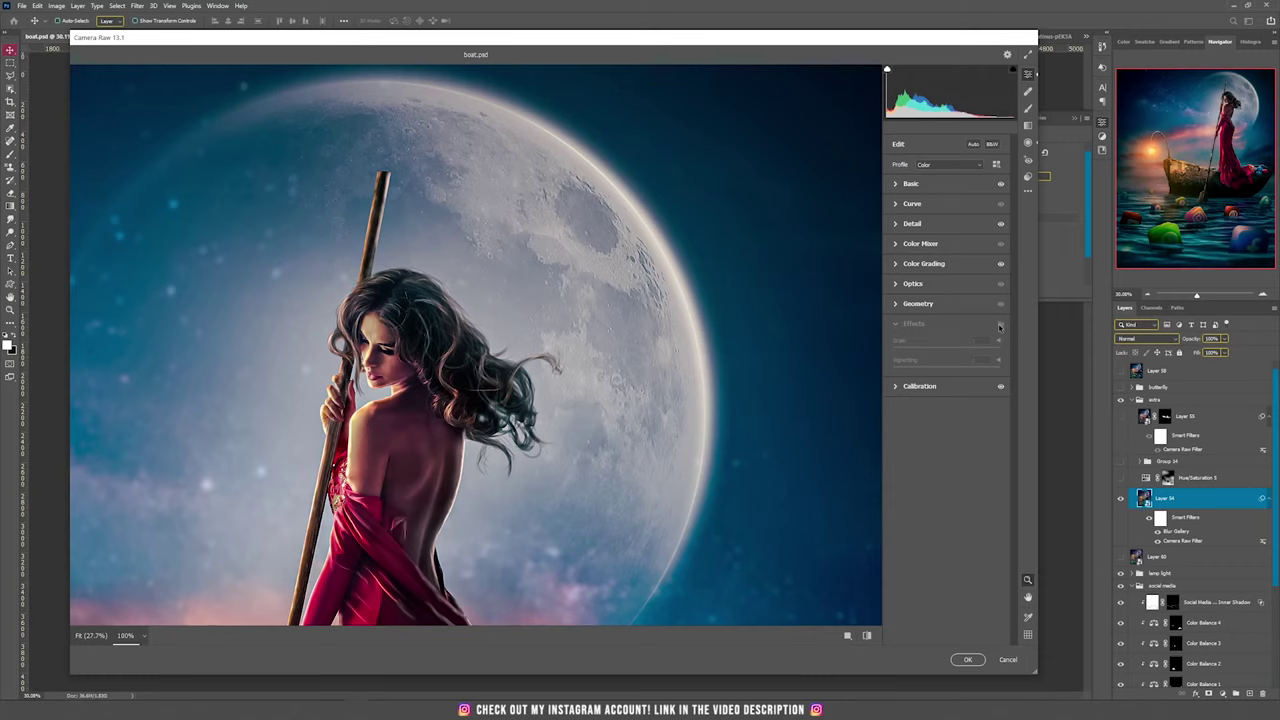
left_click(1000, 326)
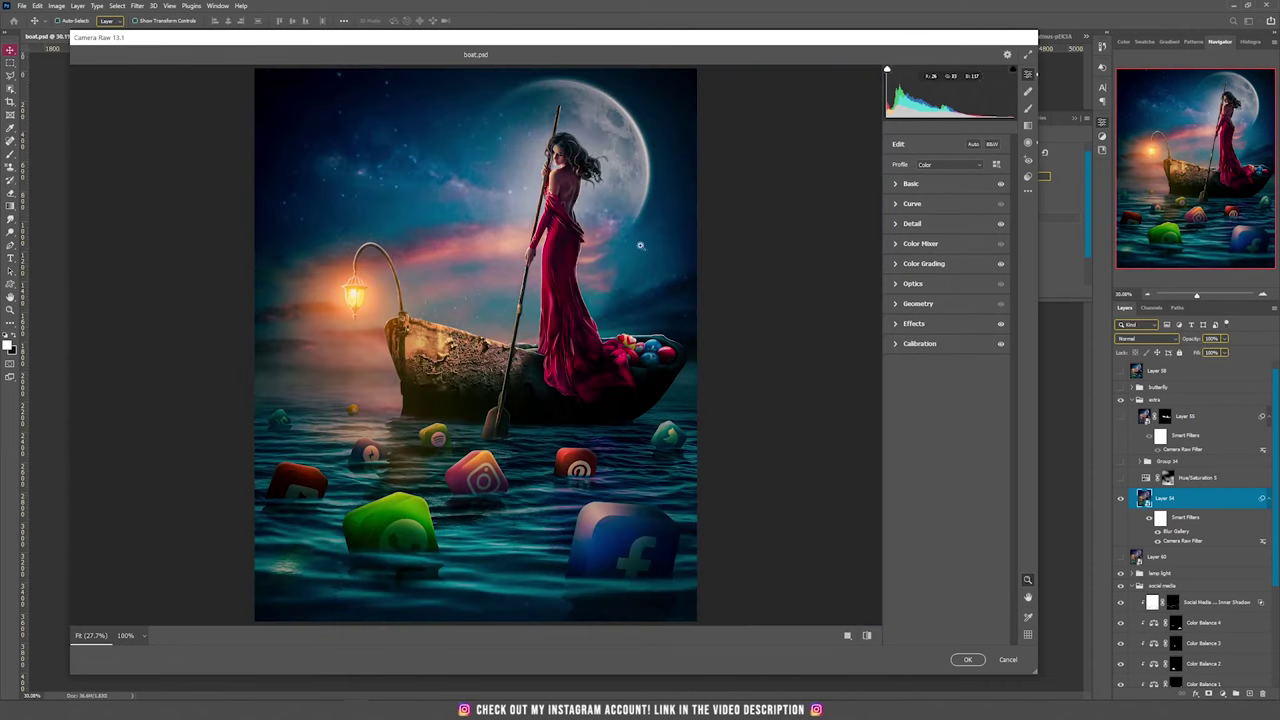
Compare the image between the default and current Camera Raw settings, and accept the grade
left_click(867, 635)
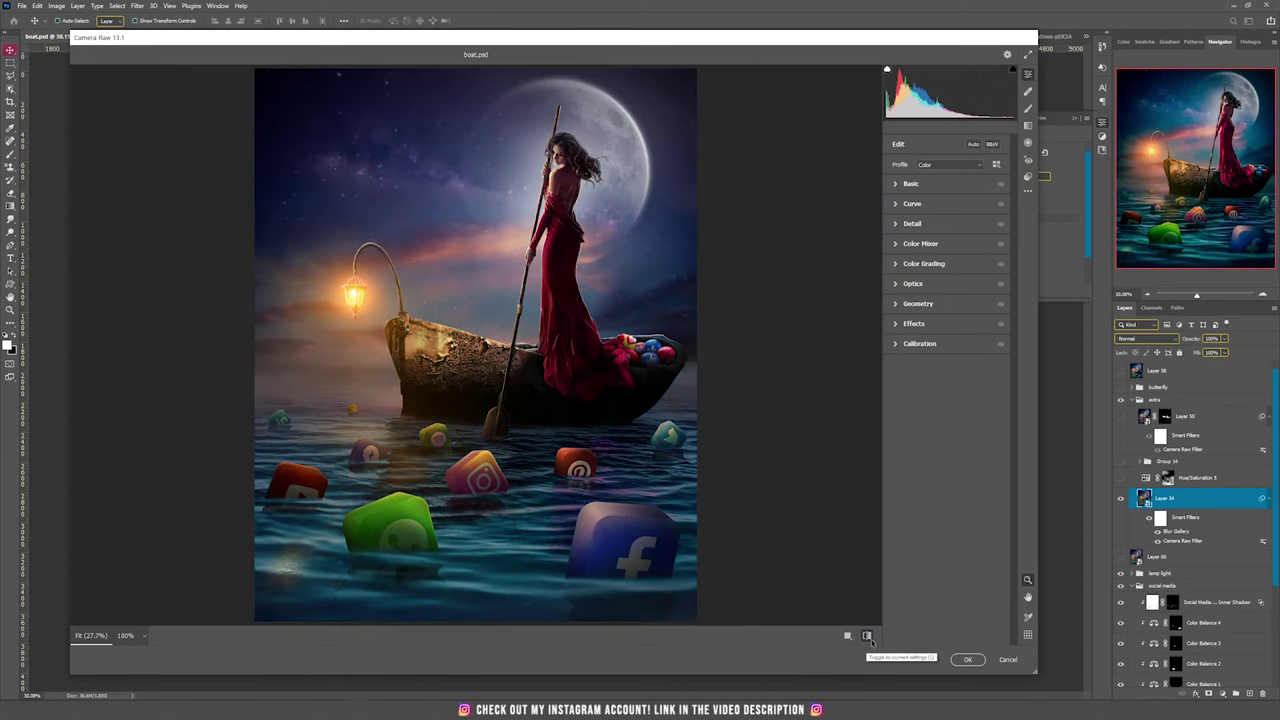
left_click(867, 635)
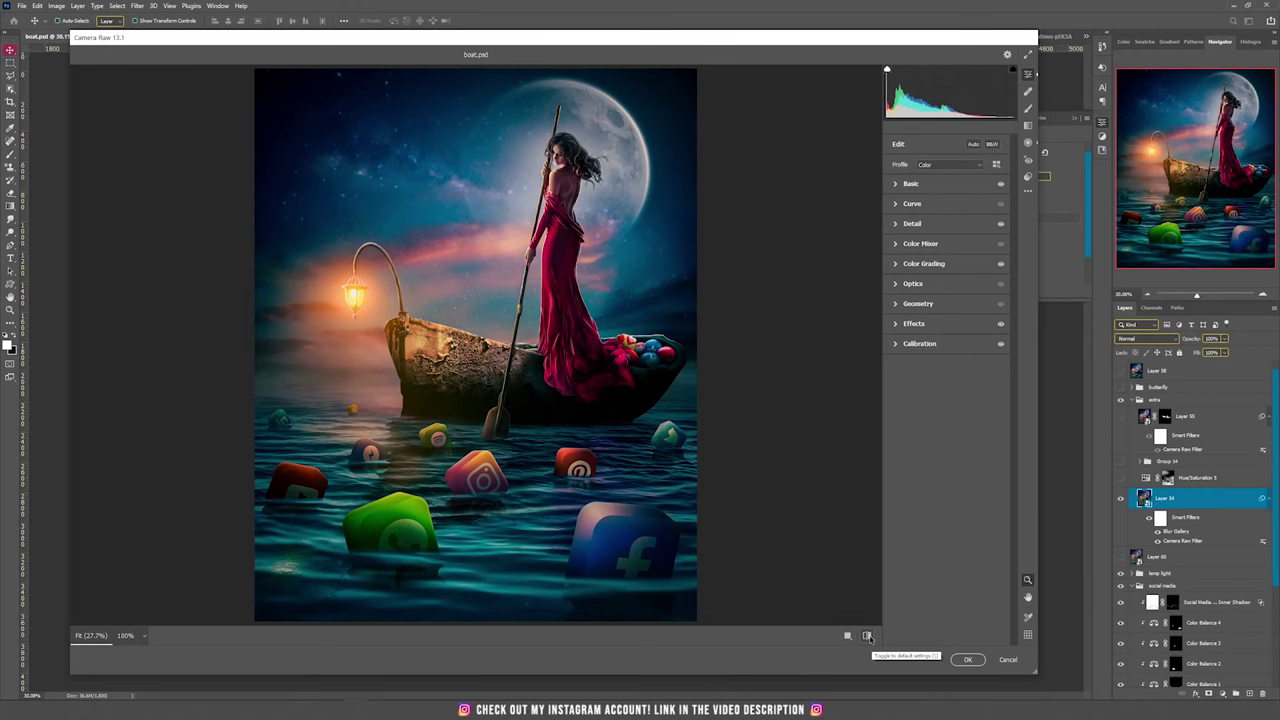
left_click(867, 635)
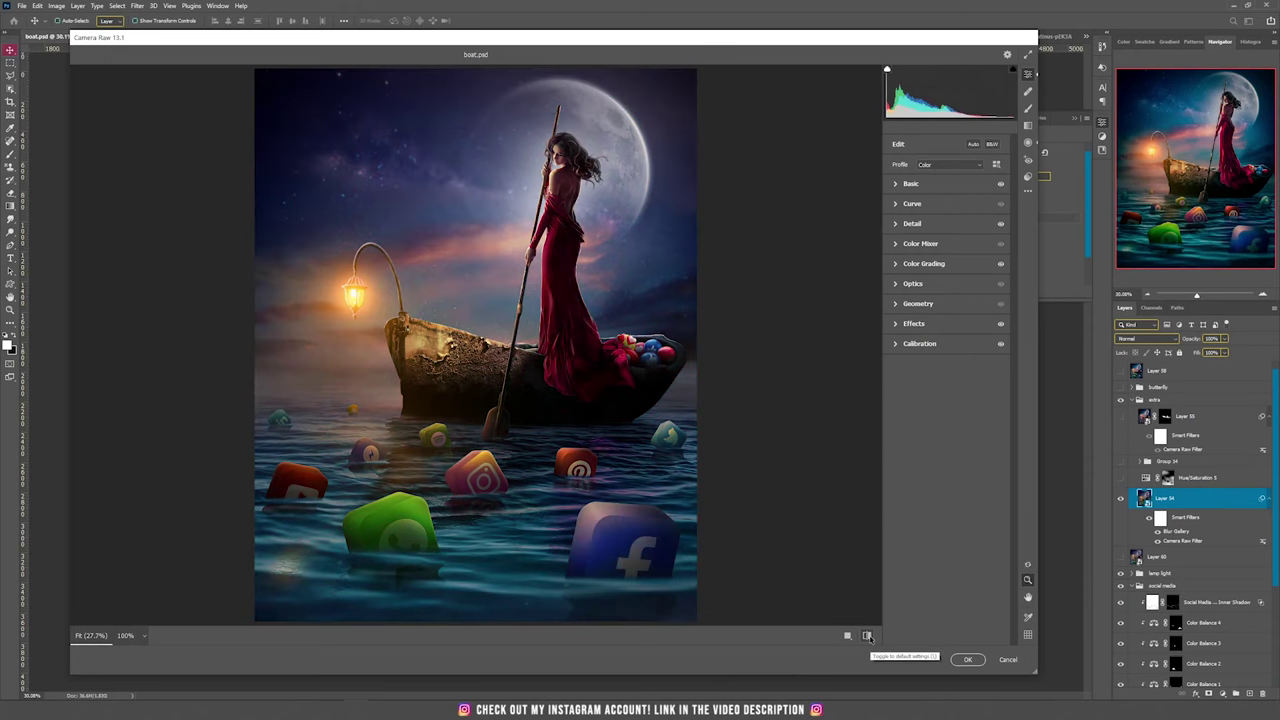
left_click(967, 659)
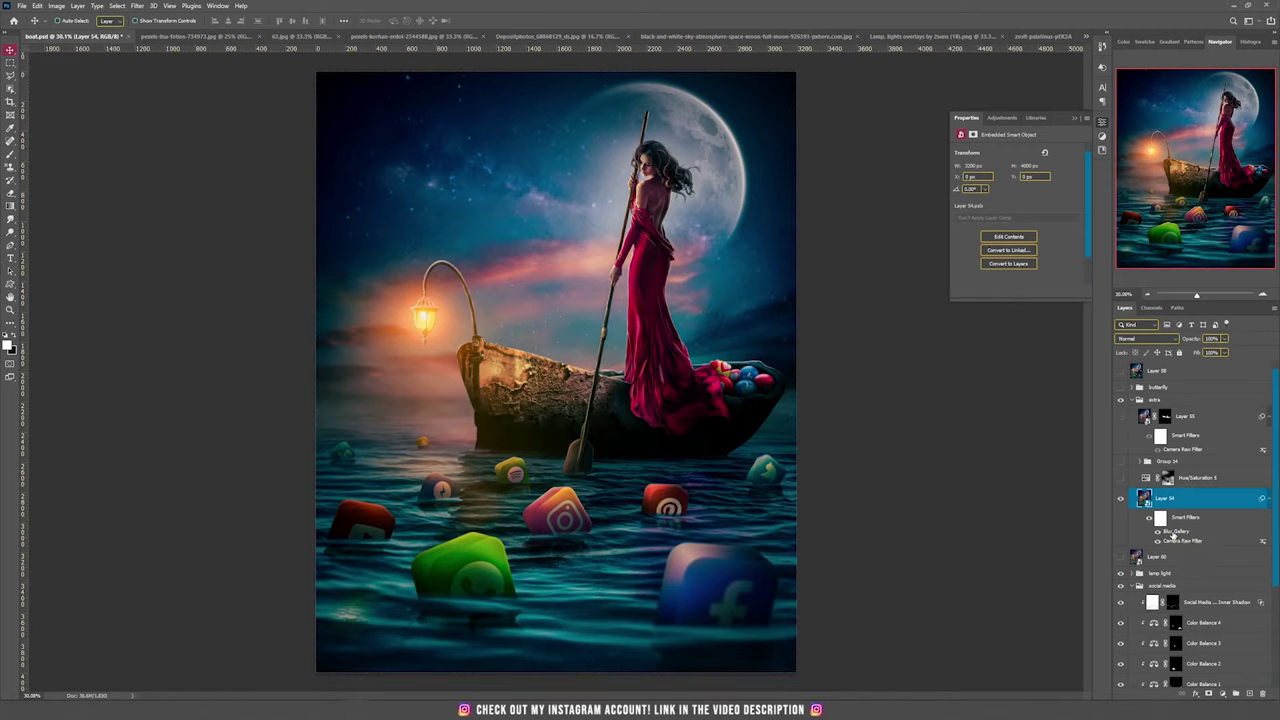
Open Field Blur on the graded layer, adjust the pin on the Facebook icon, check the Instagram and distant icon pins, and accept
double_click(1173, 532)
left_click(141, 6)
mouse_move(203, 145)
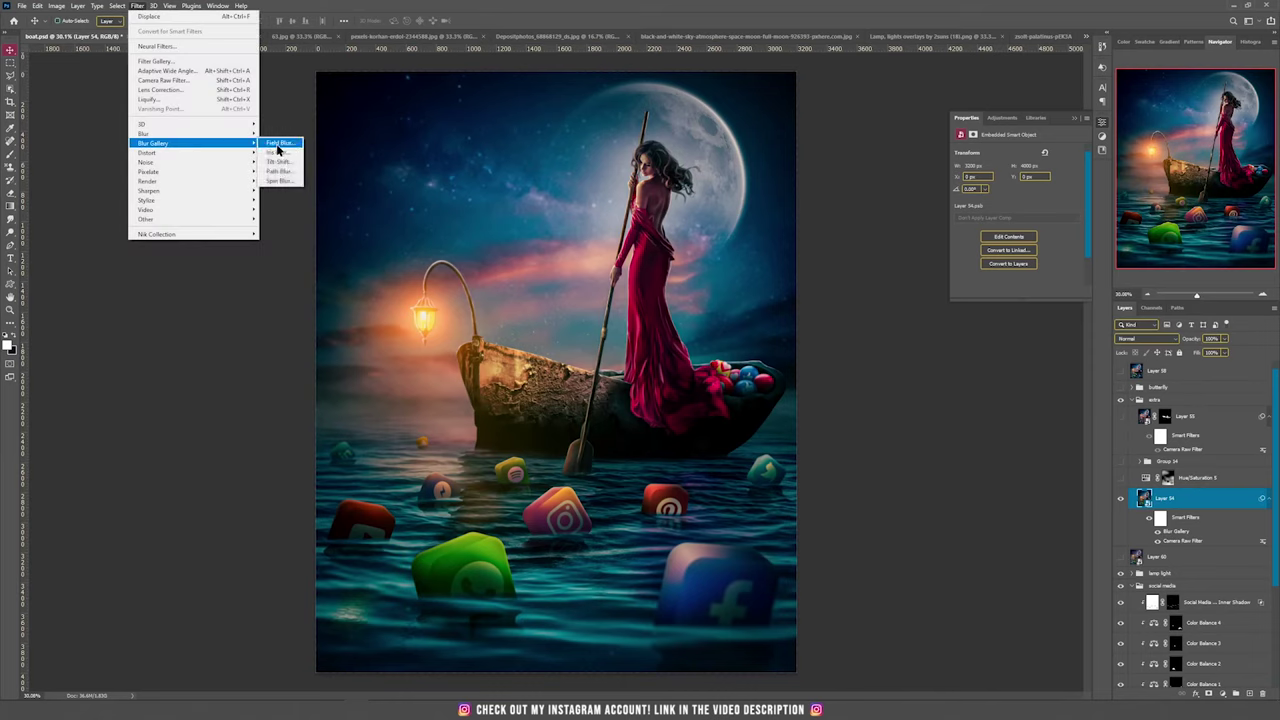
left_click(282, 146)
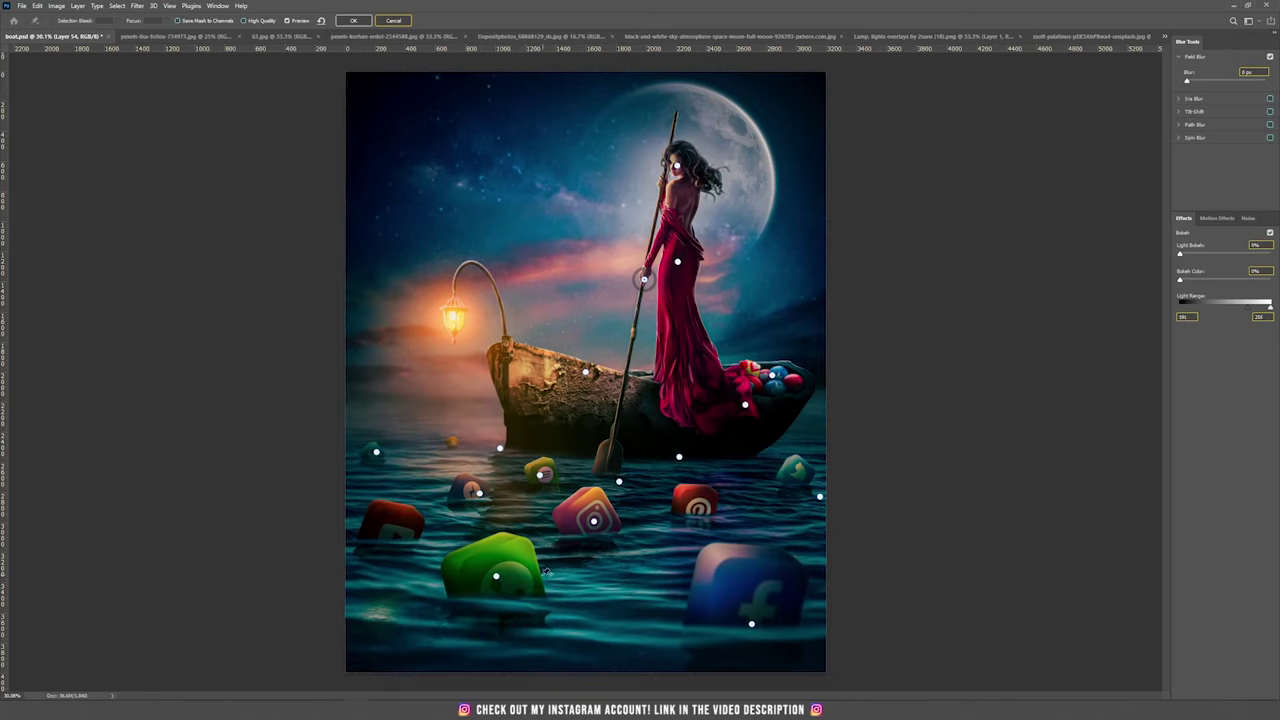
left_click(751, 624)
mouse_move(755, 625)
left_mouse_down()
mouse_move(750, 638)
mouse_move(746, 628)
mouse_move(766, 630)
left_mouse_up()
left_click_drag(760, 626, 763, 640)
left_click(597, 526)
left_click(377, 453)
key("Return")
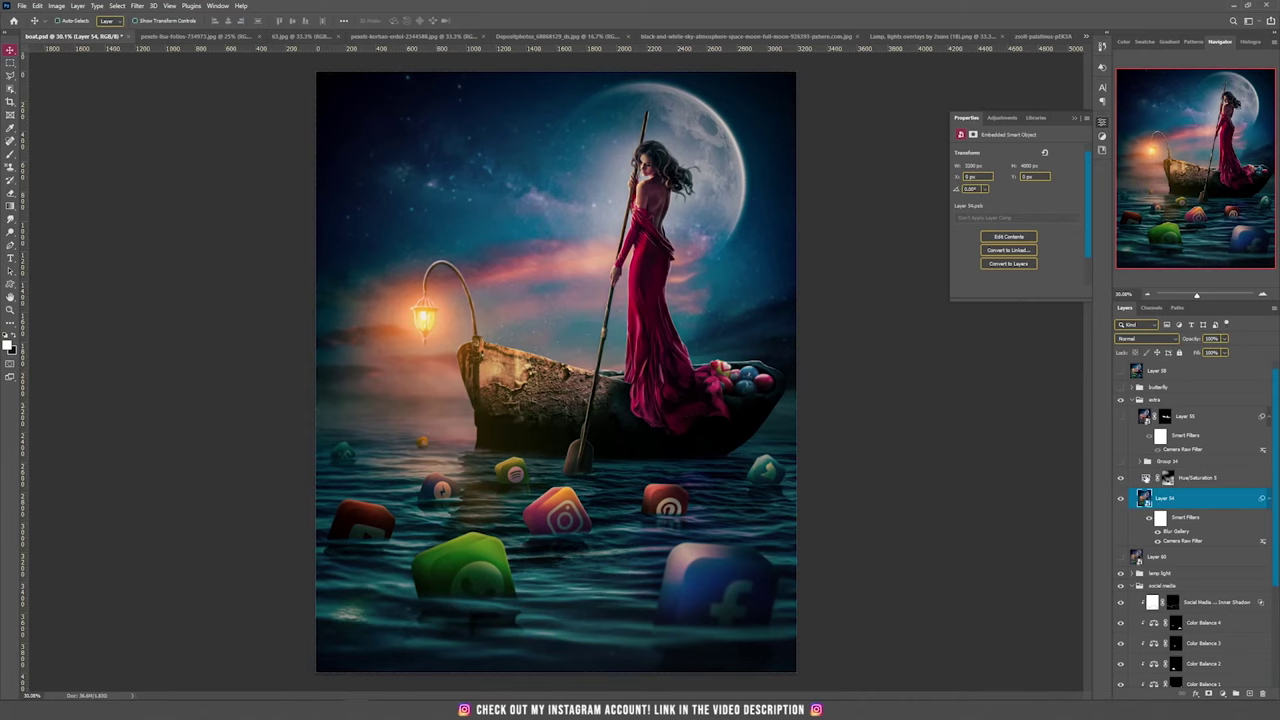
Expand Group 14, show its white light, MR23 text, logo, glitter and glow layers, check the result up close, and collapse the group
left_click(1138, 463)
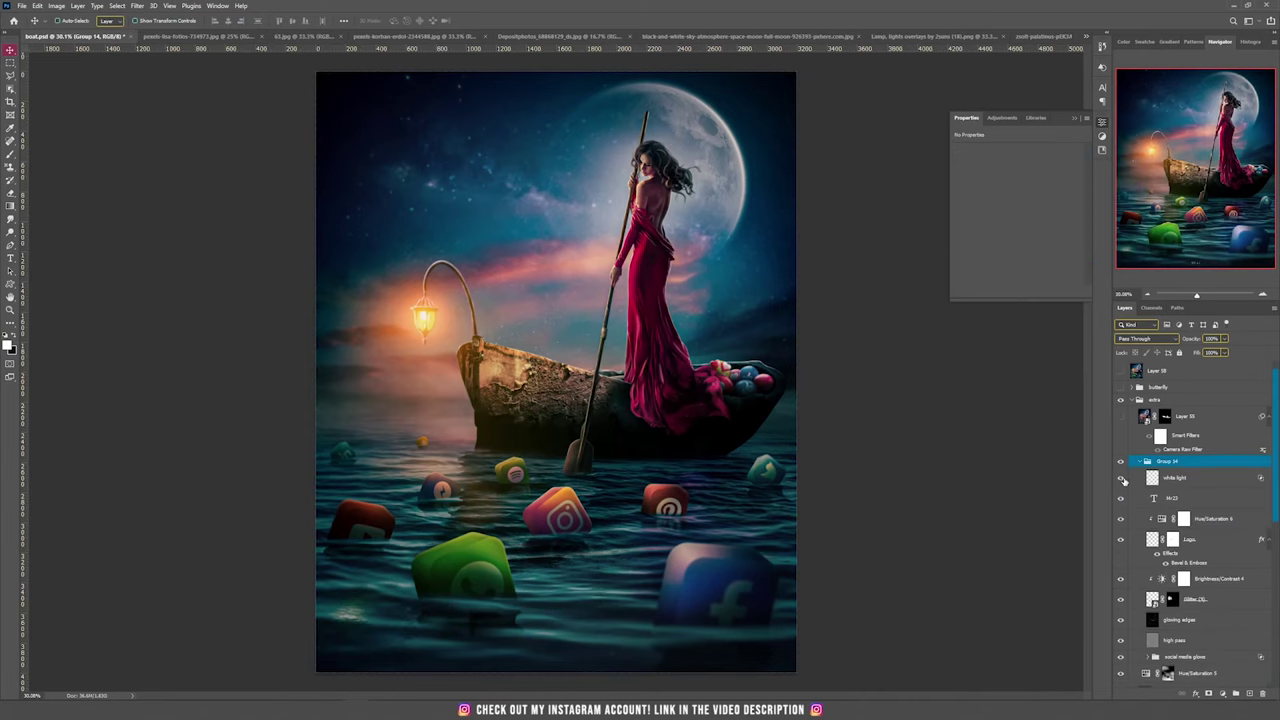
left_click(1122, 479)
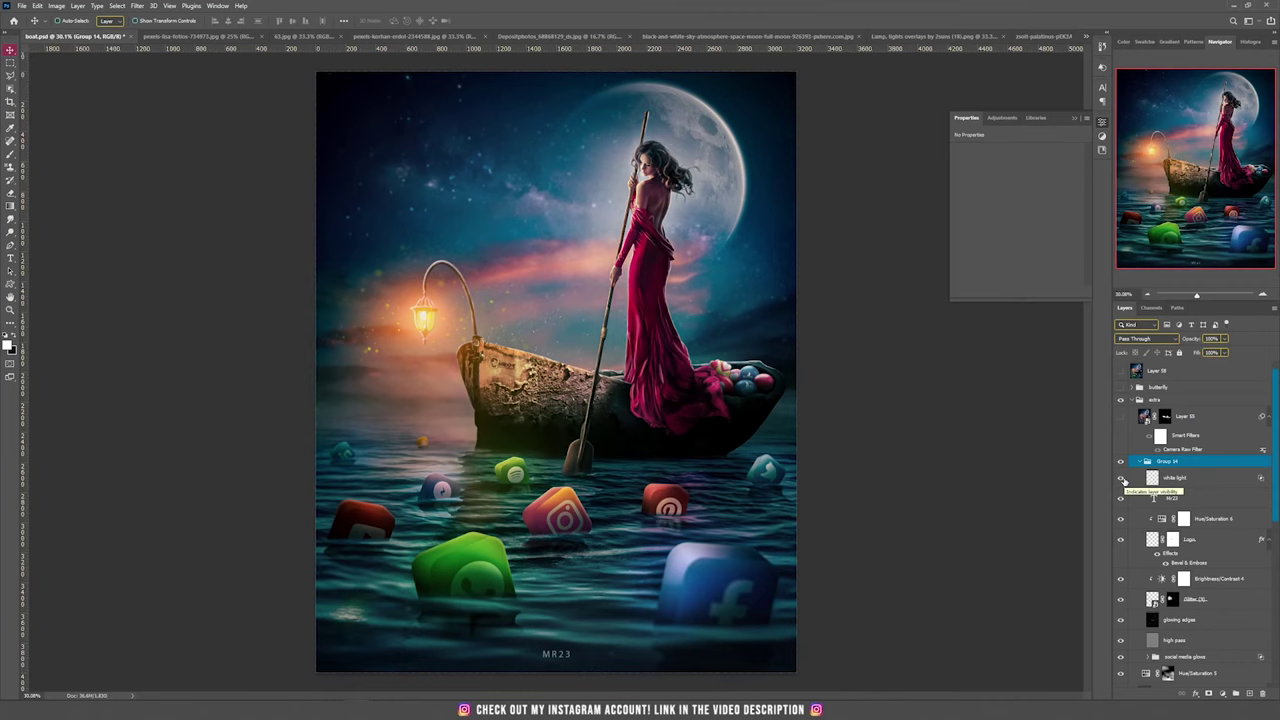
mouse_move(478, 377)
left_mouse_down()
mouse_move(535, 374)
mouse_move(502, 371)
left_mouse_up()
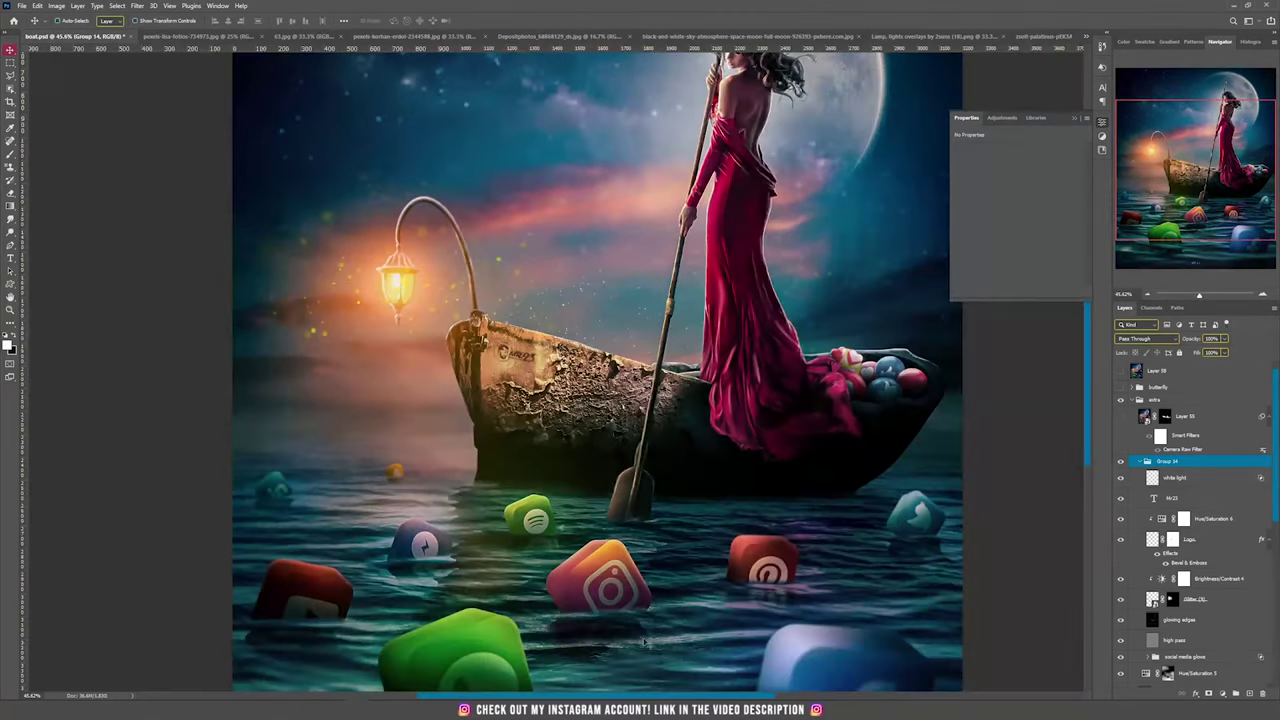
left_click_drag(628, 586, 610, 388)
scroll(612, 606, "up", 5)
scroll(606, 605, "down", 5)
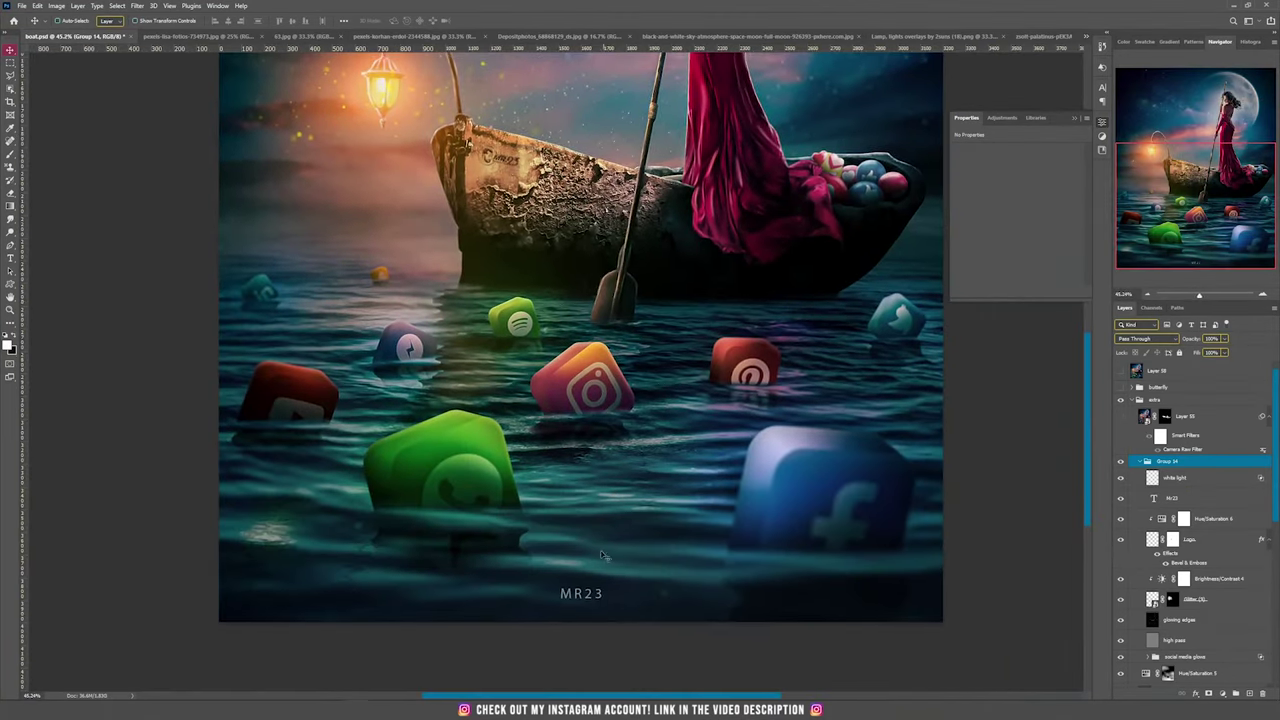
scroll(605, 607, "up", 5)
scroll(586, 293, "up", 3)
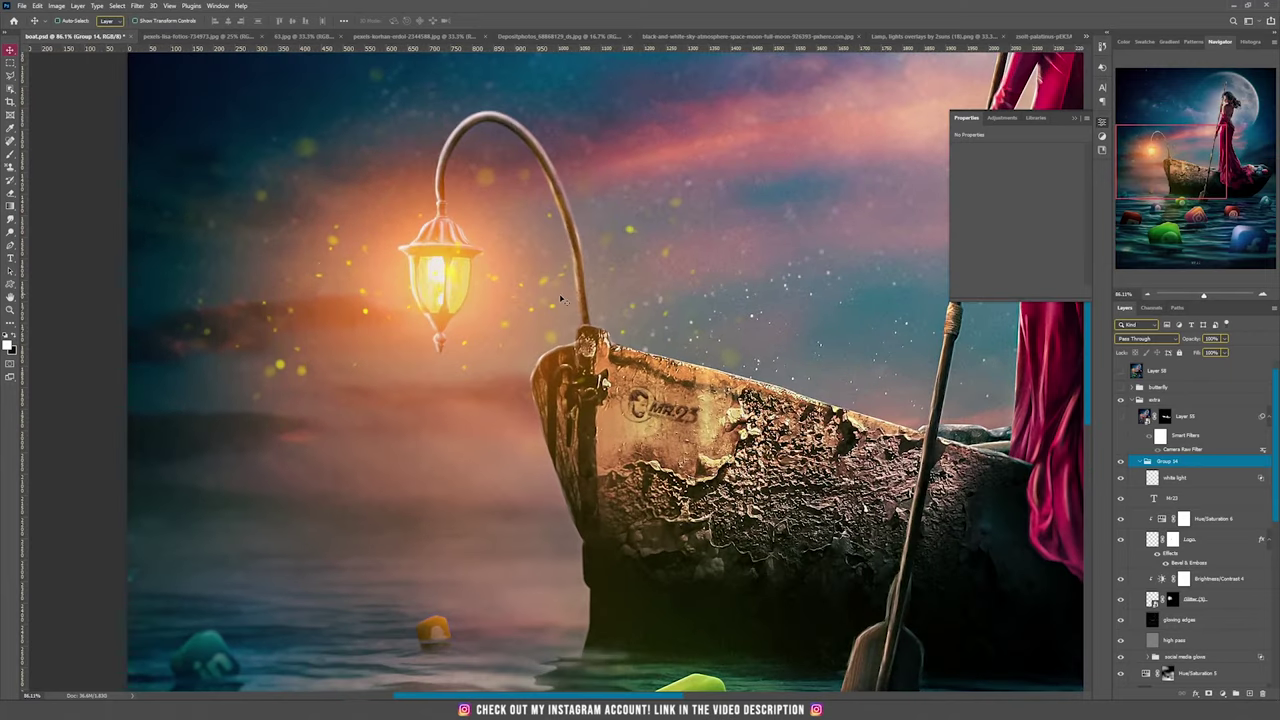
scroll(586, 293, "down", 5)
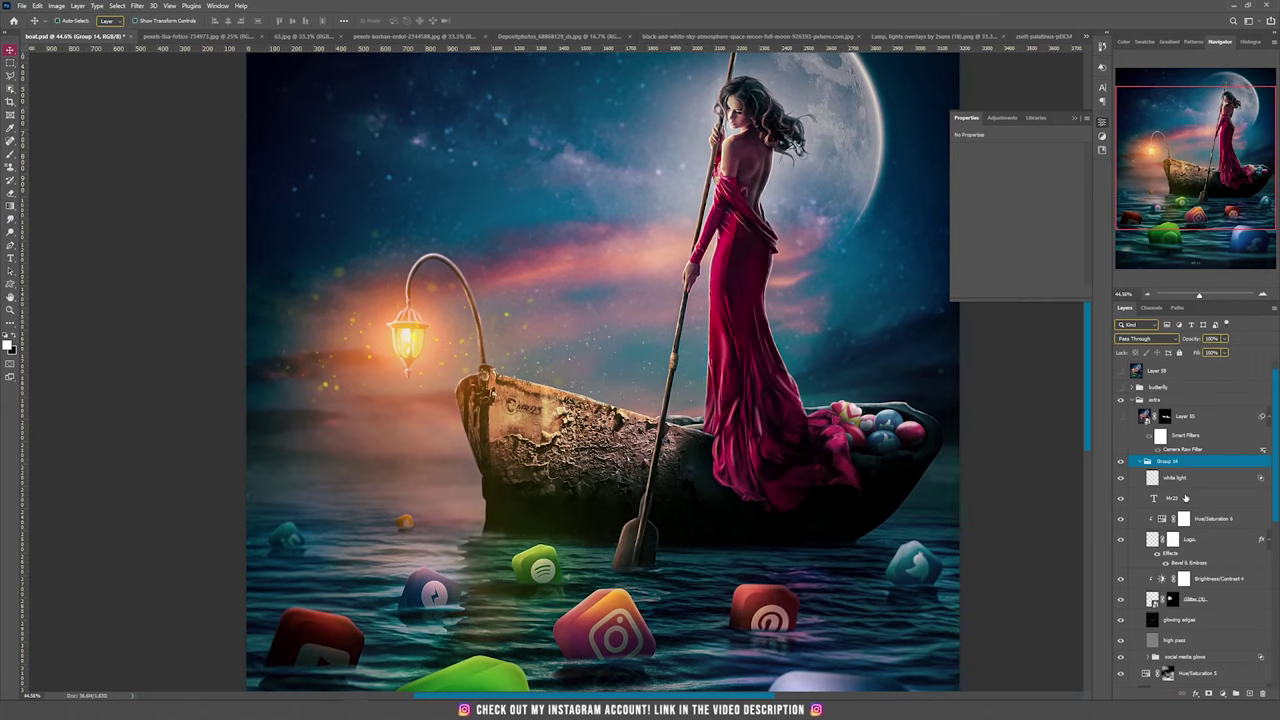
left_click(1121, 600)
left_click(1140, 462)
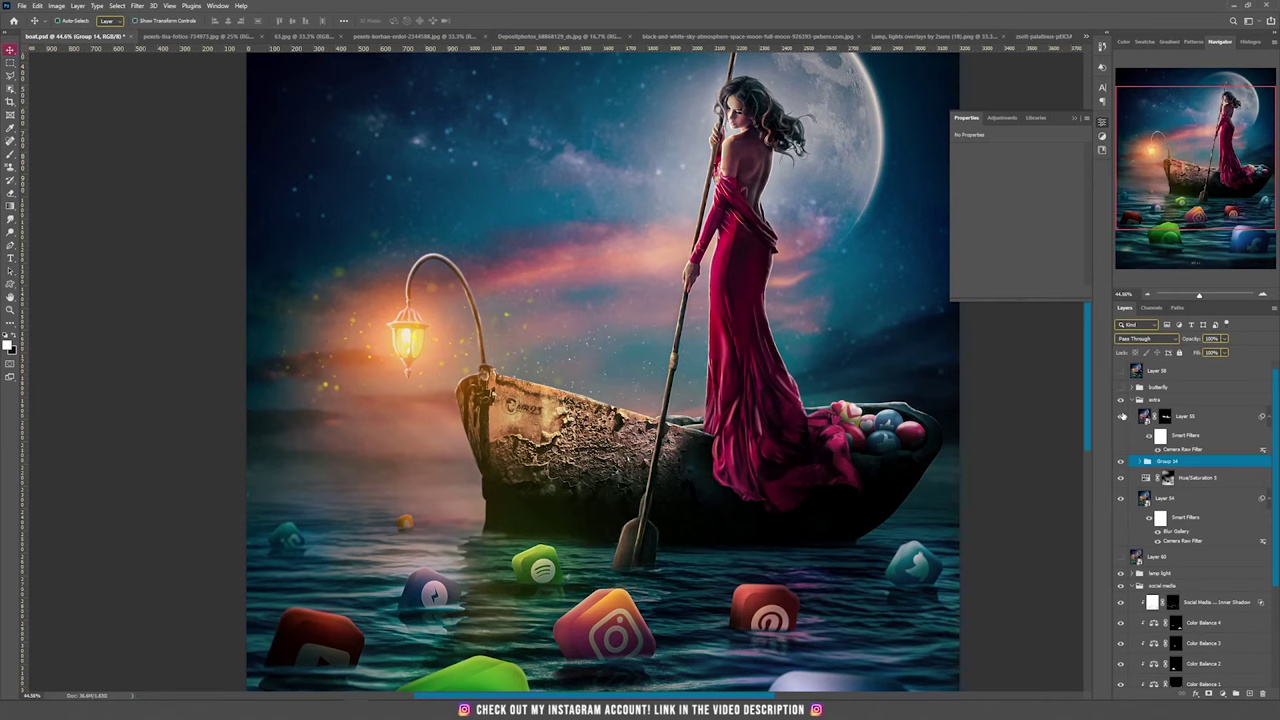
Show the Layer 55 color treatment on the boat, comparing the hull with it off and on
left_click(1121, 415)
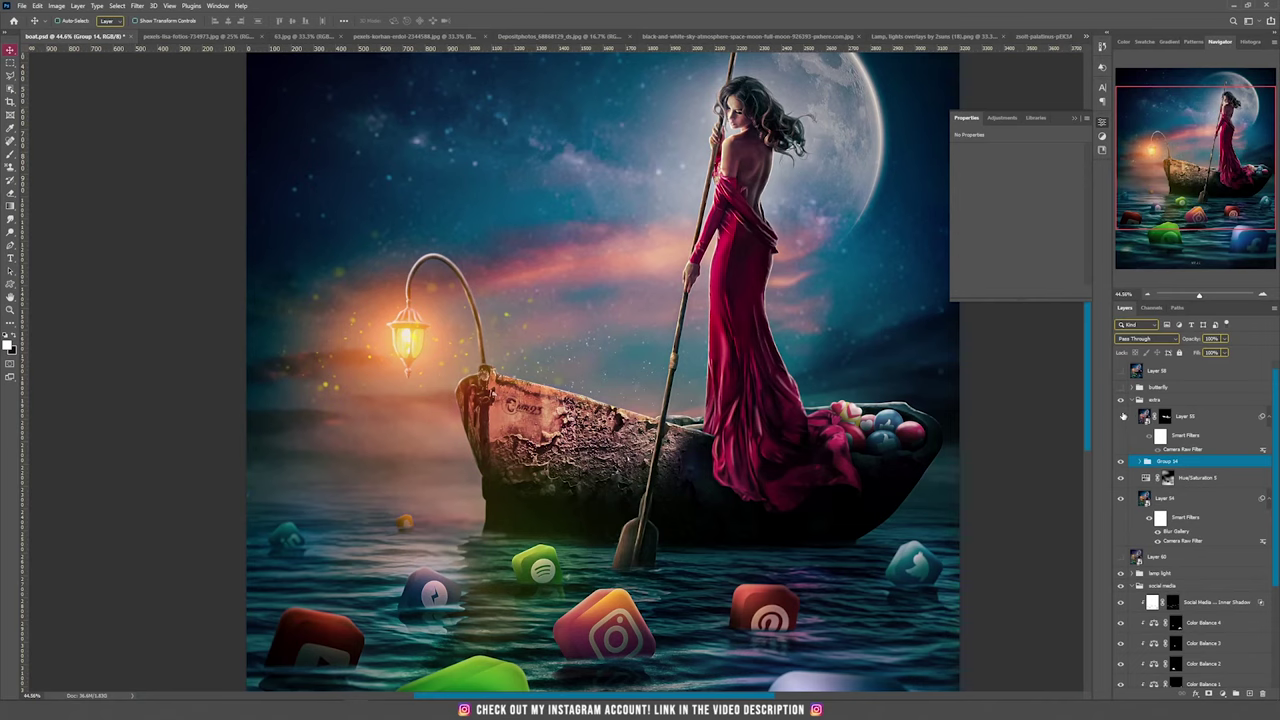
left_click(1122, 415)
left_click(1121, 415)
scroll(537, 420, "up", 4)
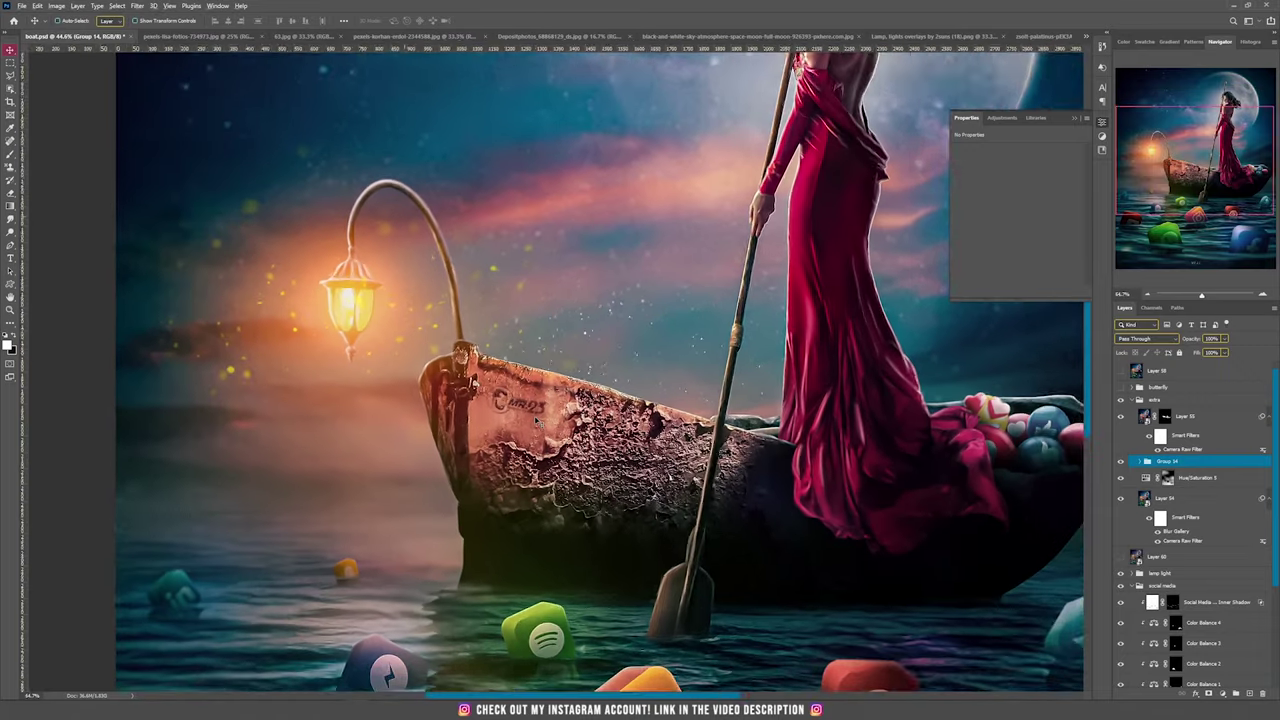
scroll(537, 420, "down", 3)
scroll(537, 420, "up", 2)
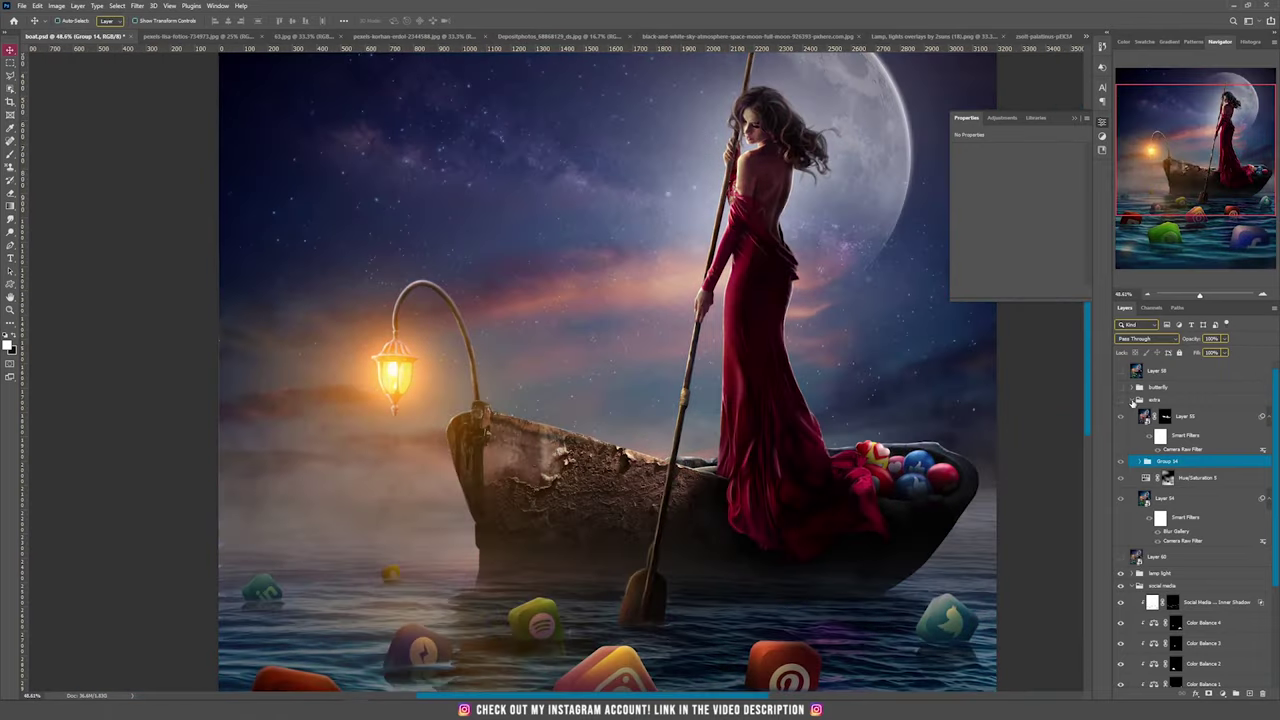
Collapse the extra group and turn its visibility back on, keeping the layer beneath it hidden
left_click(1131, 400)
left_click(1120, 400)
left_click(1120, 416)
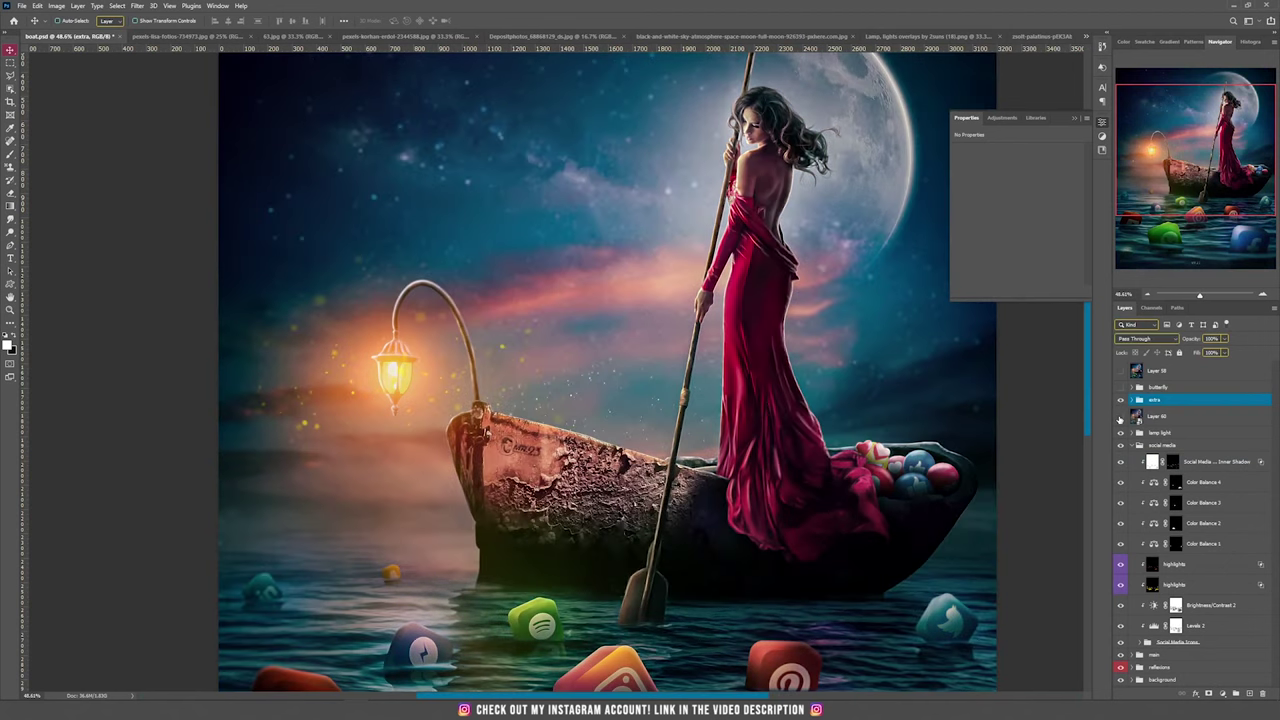
Expand the butterfly group and show the butterfly on the lamp's arm together with its butterfly light group
scroll(433, 295, "up", 2)
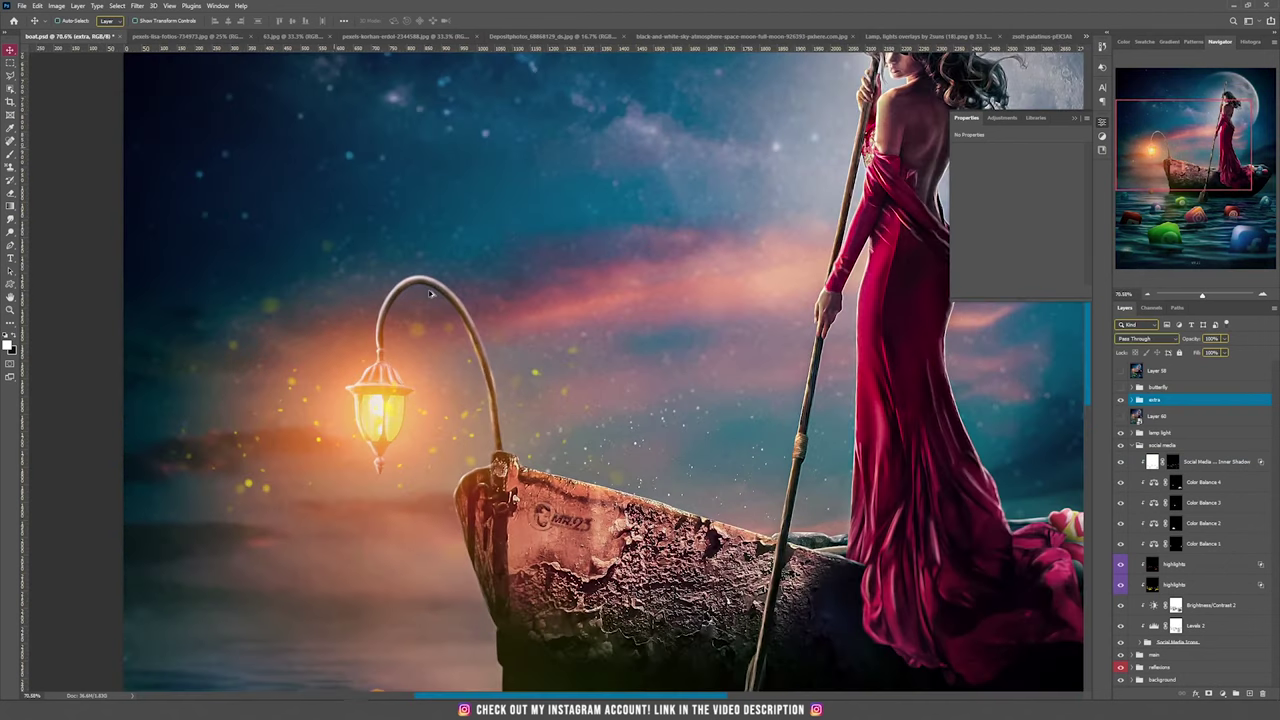
left_click(1131, 387)
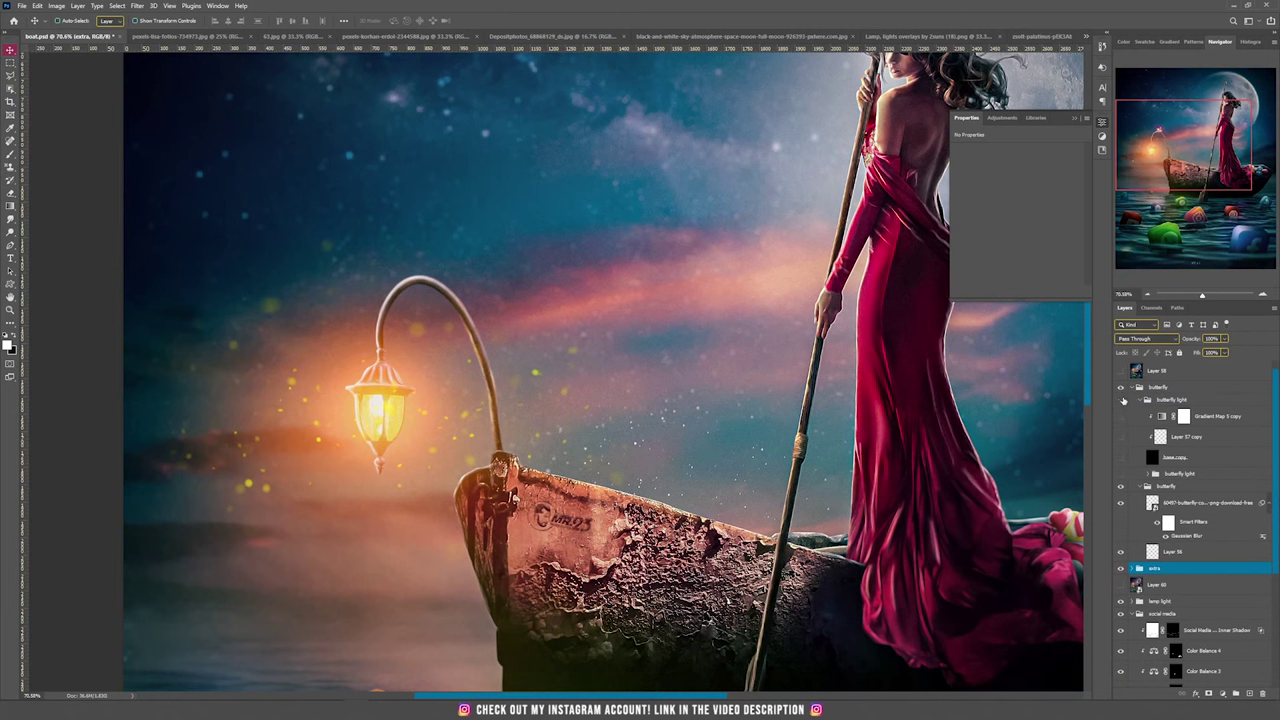
left_click(1121, 400)
left_click(1120, 387)
scroll(563, 418, "down", 3)
scroll(516, 310, "up", 3)
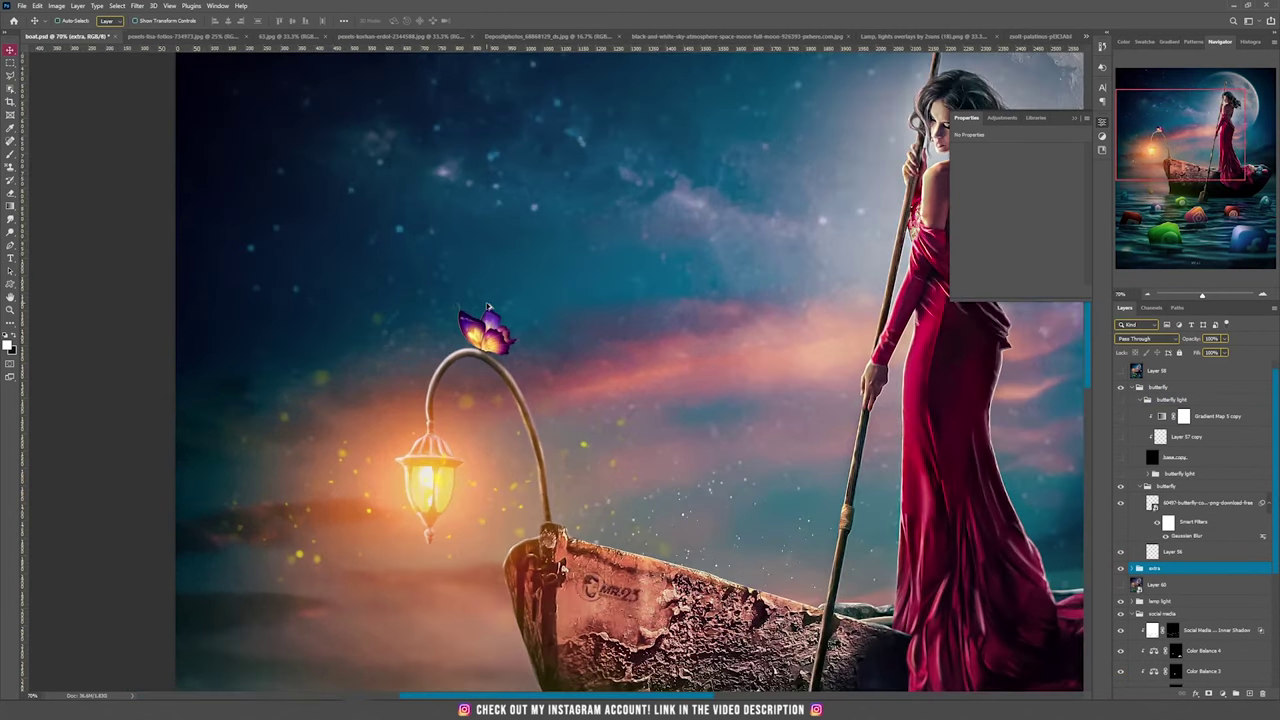
scroll(516, 310, "down", 1)
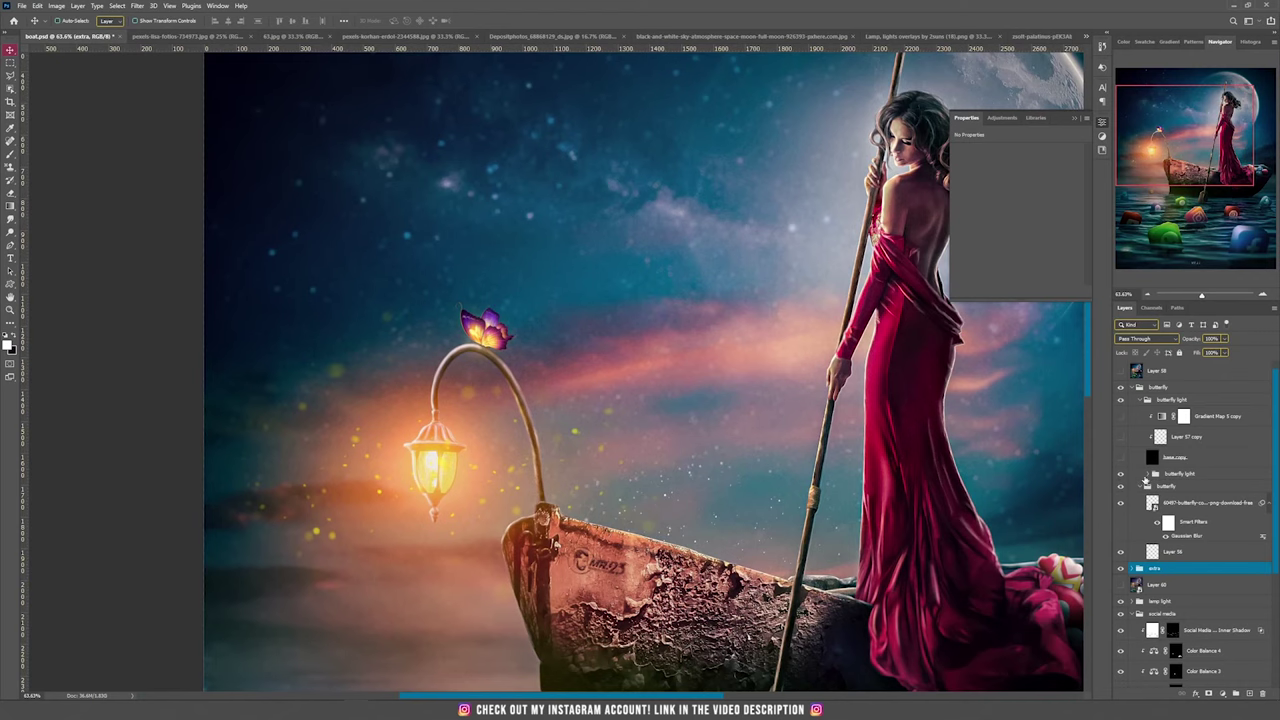
left_click(1148, 474)
Examine the finished composite up close with the interface hidden, and return to the full-image view
key("Tab")
key("ctrl+0")
scroll(843, 388, "up", 4)
left_click_drag(721, 296, 742, 412)
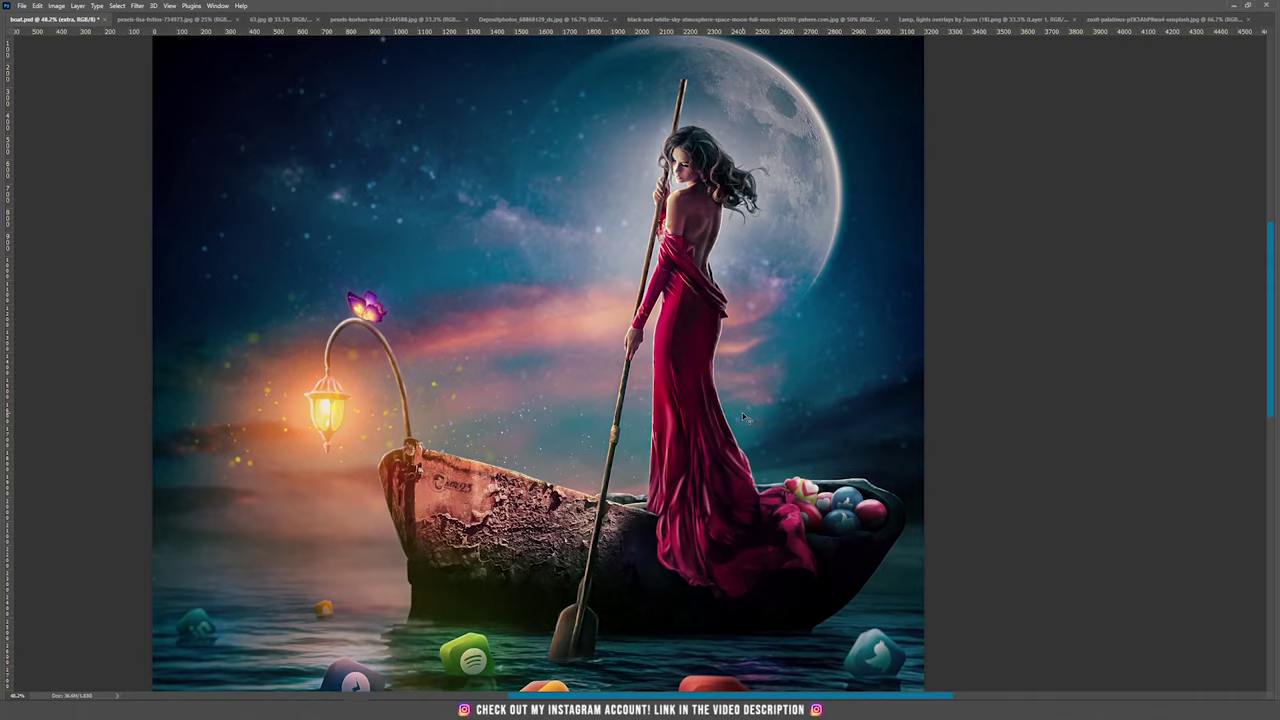
left_click_drag(737, 510, 717, 480)
left_click_drag(751, 277, 759, 480)
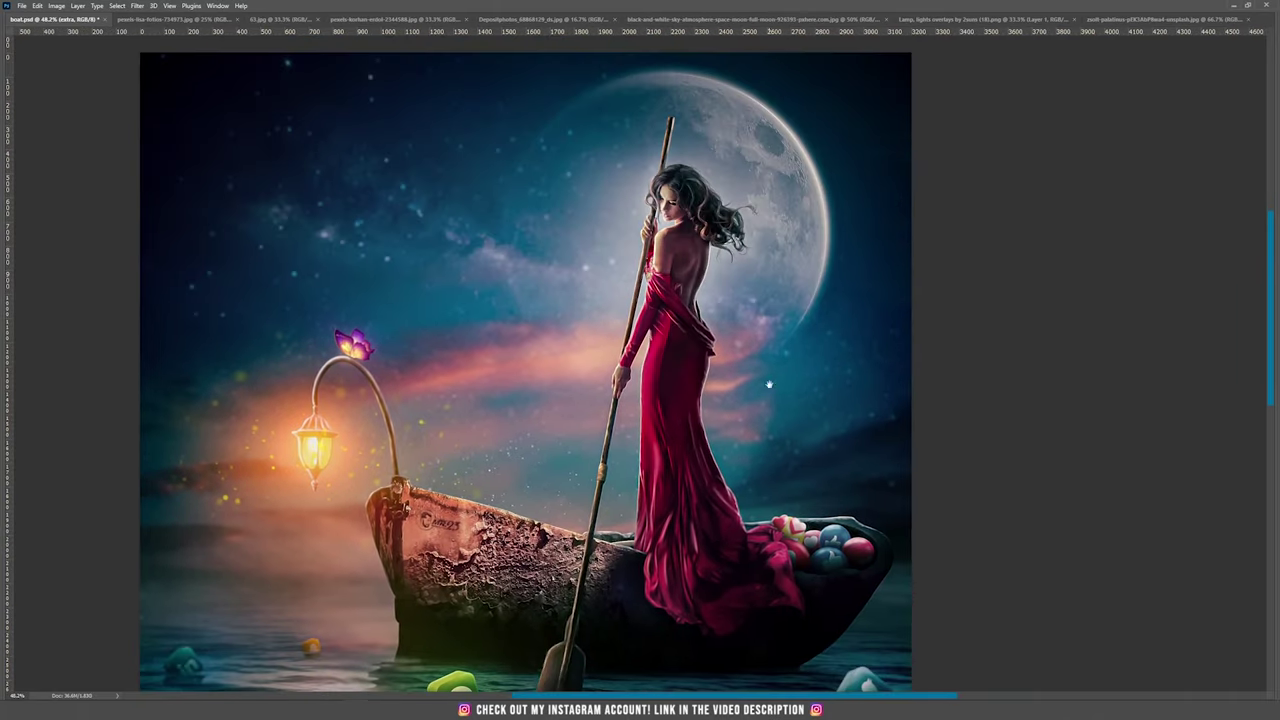
scroll(757, 395, "down", 1)
left_click_drag(745, 474, 730, 344)
key("Tab")
key("ctrl+0")
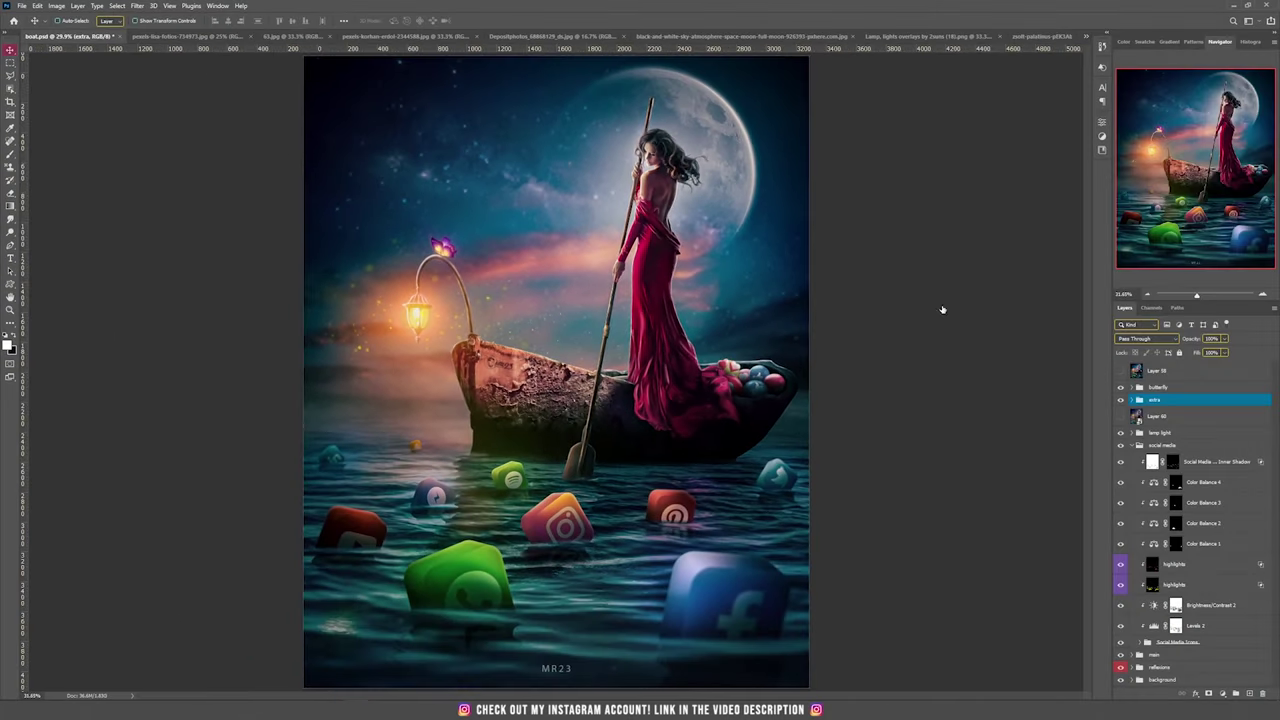